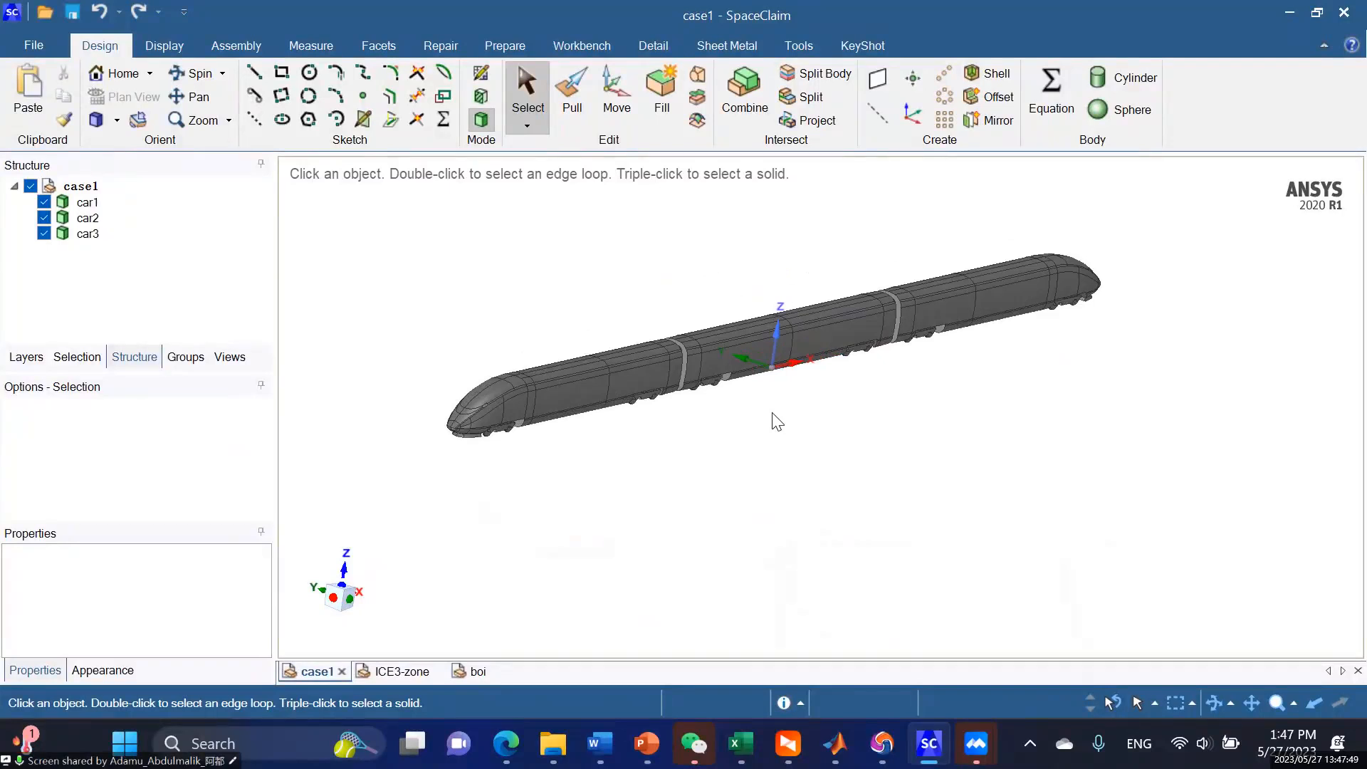
Examine the three-car train model from a lower side angle.
{"action": "middle_click_drag", "start_coordinate": [744, 394], "coordinate": [659, 418]}
{"action": "scroll", "coordinate": [714, 378], "scroll_direction": "down", "scroll_amount": 5}
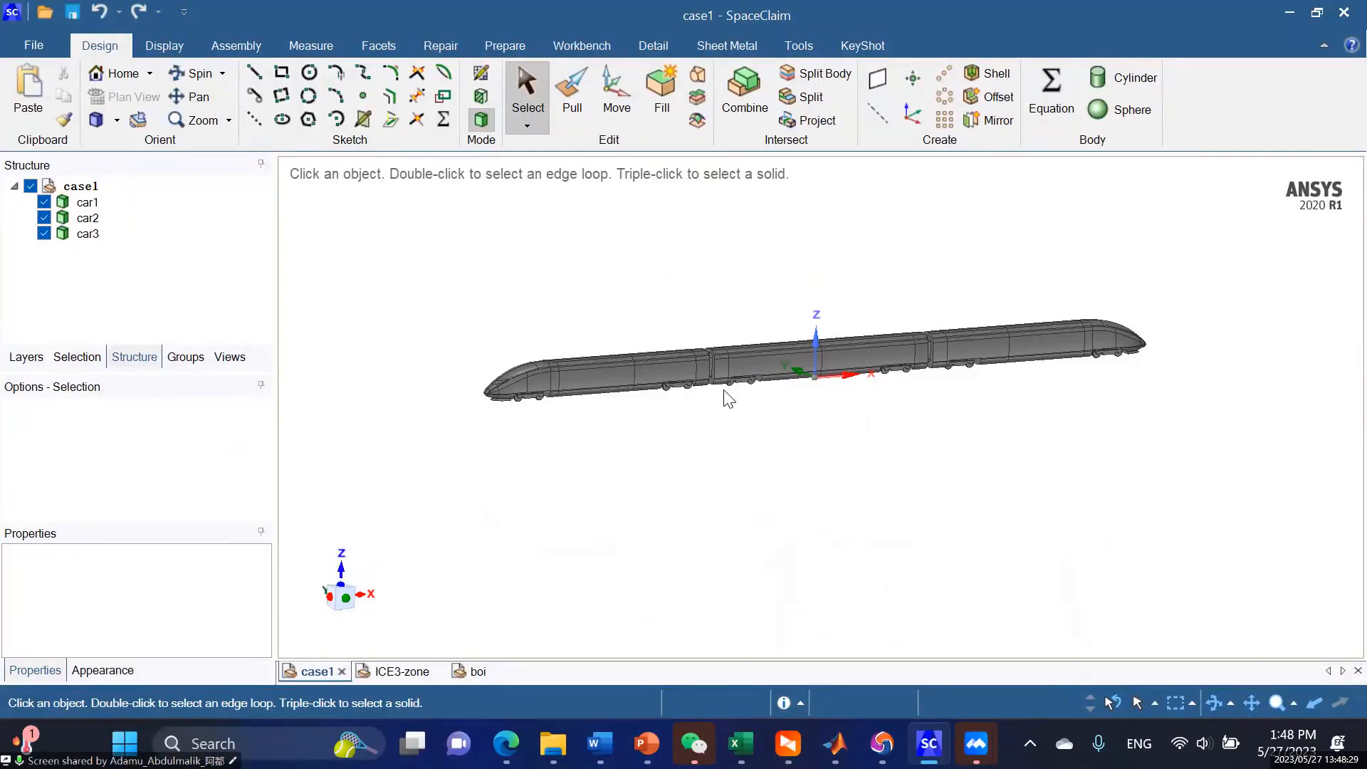
{"action": "scroll", "coordinate": [760, 457], "scroll_direction": "up", "scroll_amount": 3}
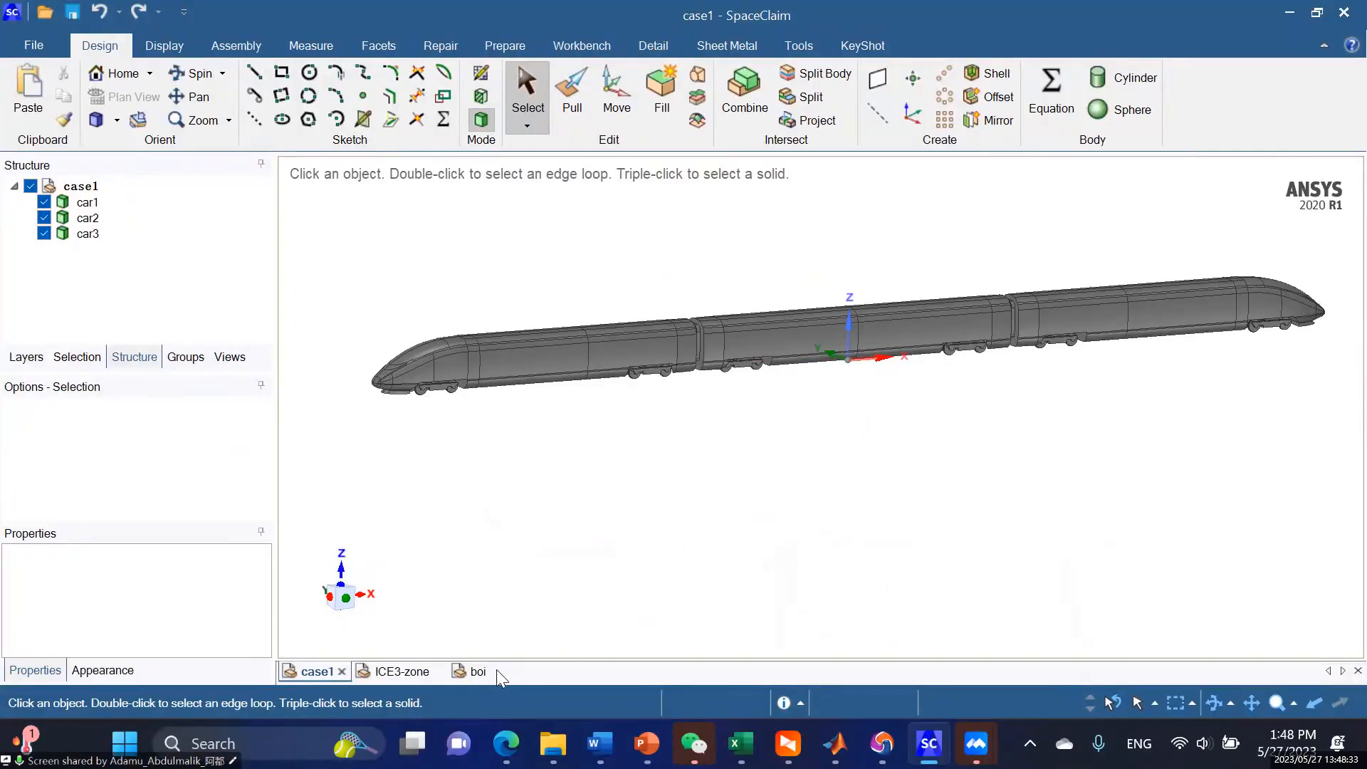
Switch to the ICE3-zone document and examine the flow domain box around the train.
{"action": "left_click", "coordinate": [407, 673]}
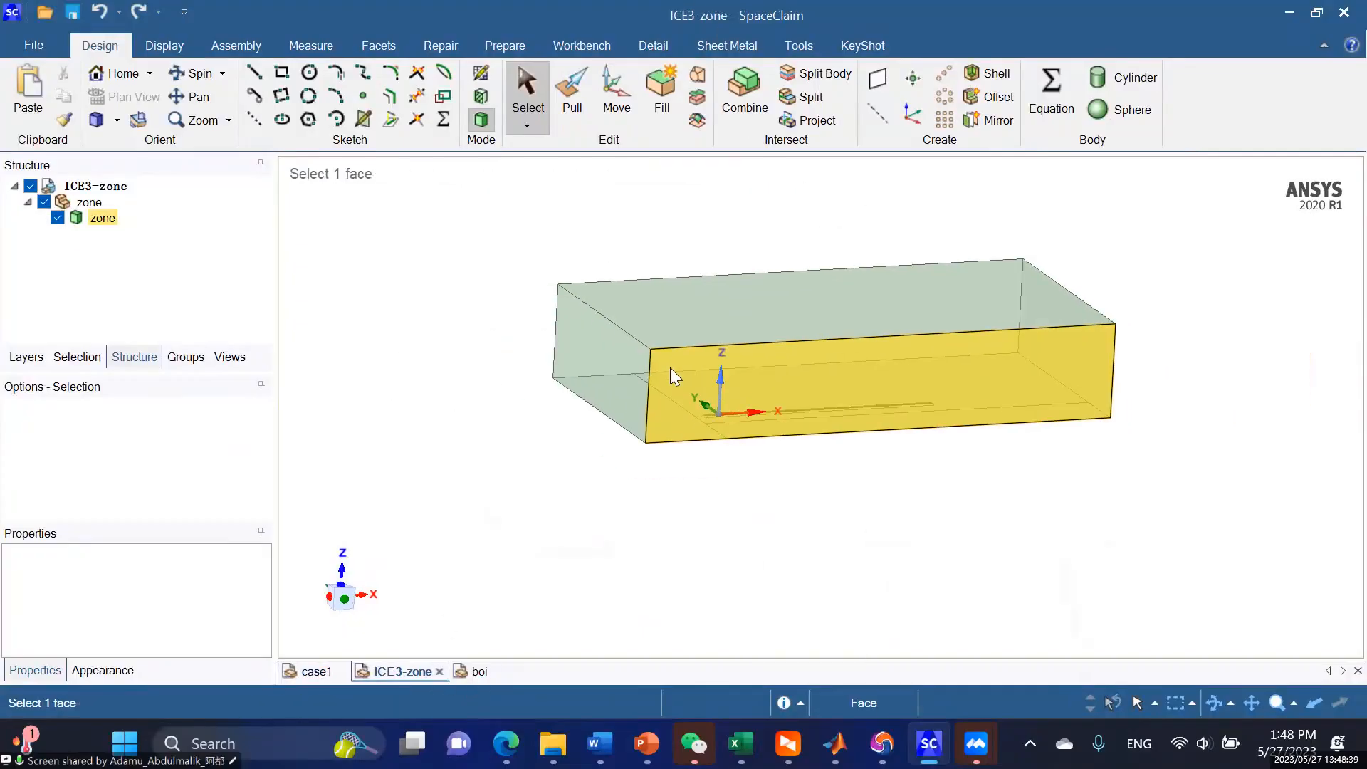
{"action": "scroll", "coordinate": [682, 397], "scroll_direction": "up", "scroll_amount": 2}
{"action": "scroll", "coordinate": [583, 448], "scroll_direction": "down", "scroll_amount": 2}
{"action": "scroll", "coordinate": [621, 439], "scroll_direction": "up", "scroll_amount": 3}
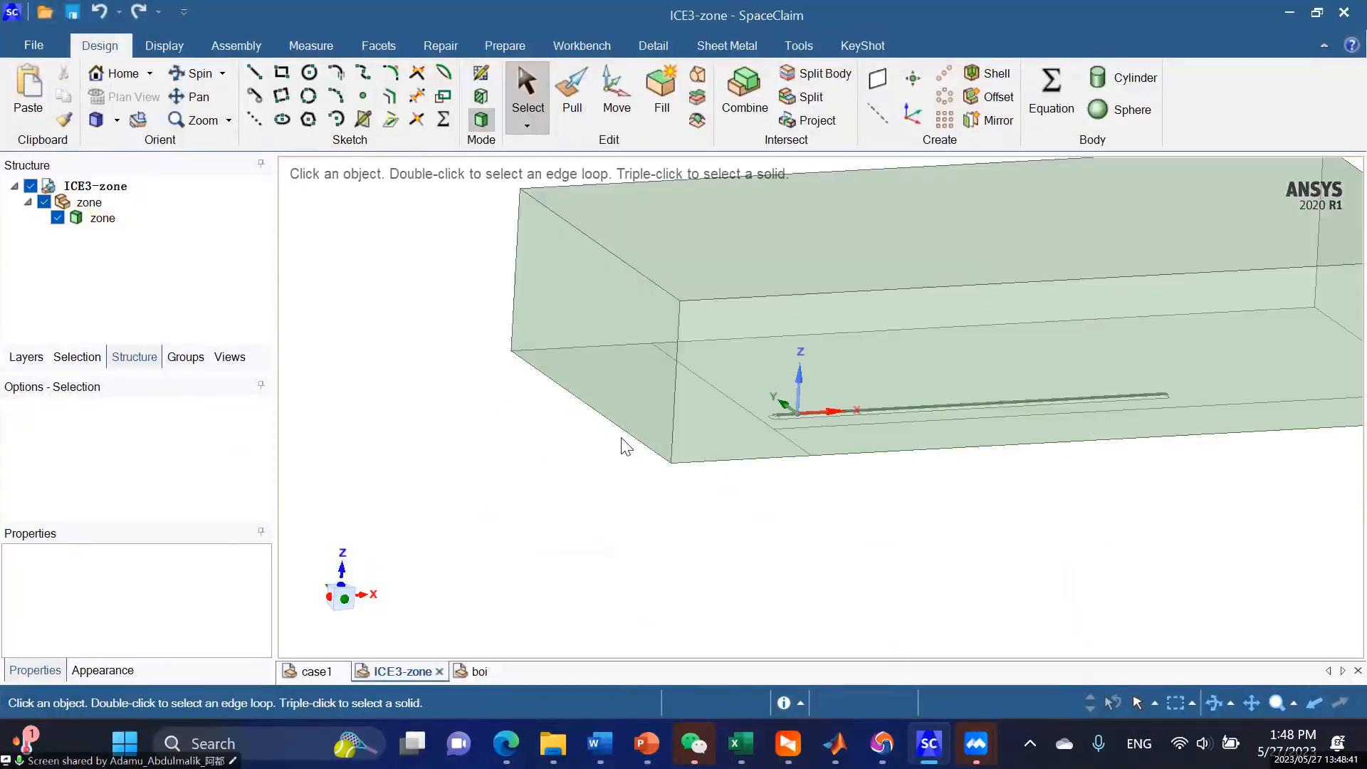
{"action": "scroll", "coordinate": [626, 447], "scroll_direction": "down", "scroll_amount": 1}
{"action": "scroll", "coordinate": [634, 462], "scroll_direction": "up", "scroll_amount": 2}
{"action": "scroll", "coordinate": [630, 448], "scroll_direction": "down", "scroll_amount": 3}
{"action": "scroll", "coordinate": [629, 432], "scroll_direction": "up", "scroll_amount": 2}
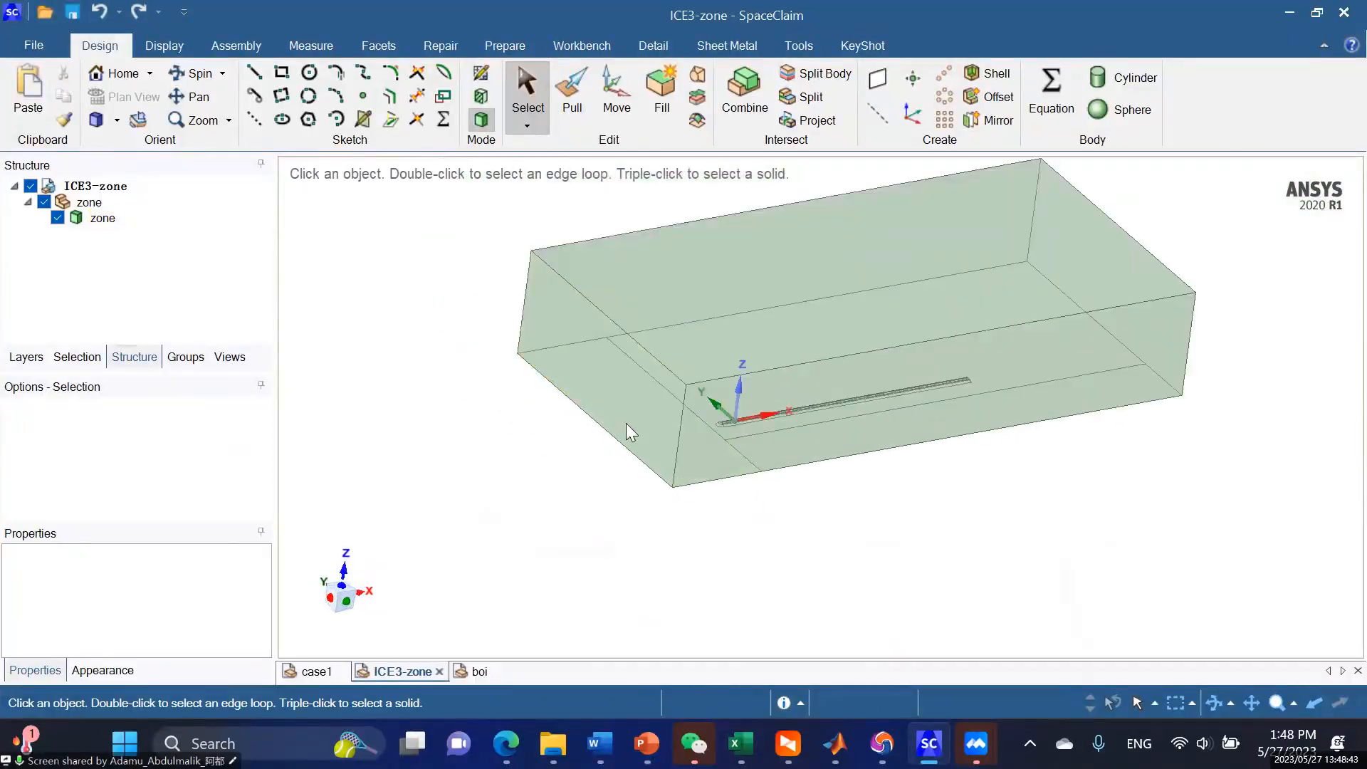
{"action": "scroll", "coordinate": [666, 446], "scroll_direction": "down", "scroll_amount": 1}
{"action": "scroll", "coordinate": [666, 448], "scroll_direction": "up", "scroll_amount": 2}
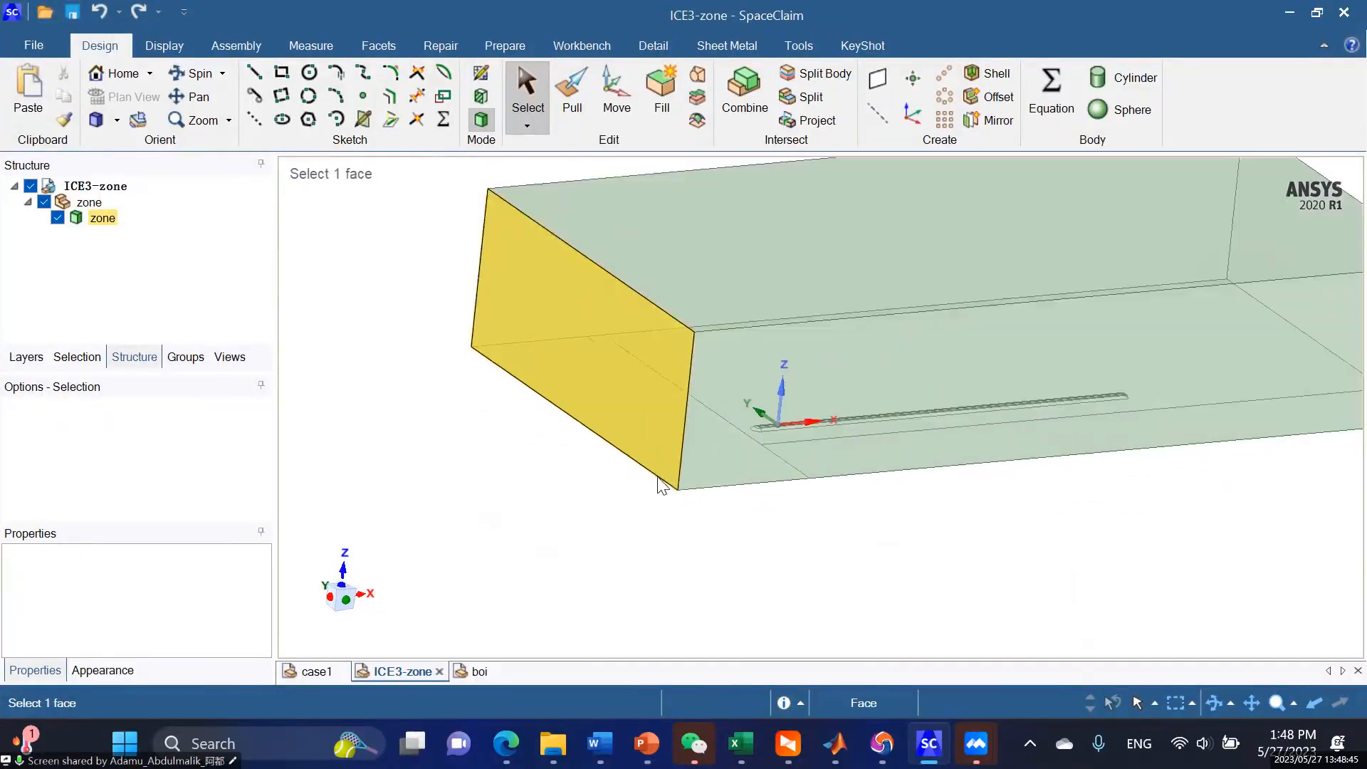
{"action": "scroll", "coordinate": [579, 406], "scroll_direction": "up", "scroll_amount": 2}
{"action": "scroll", "coordinate": [875, 467], "scroll_direction": "down", "scroll_amount": 3}
{"action": "scroll", "coordinate": [700, 406], "scroll_direction": "up", "scroll_amount": 1}
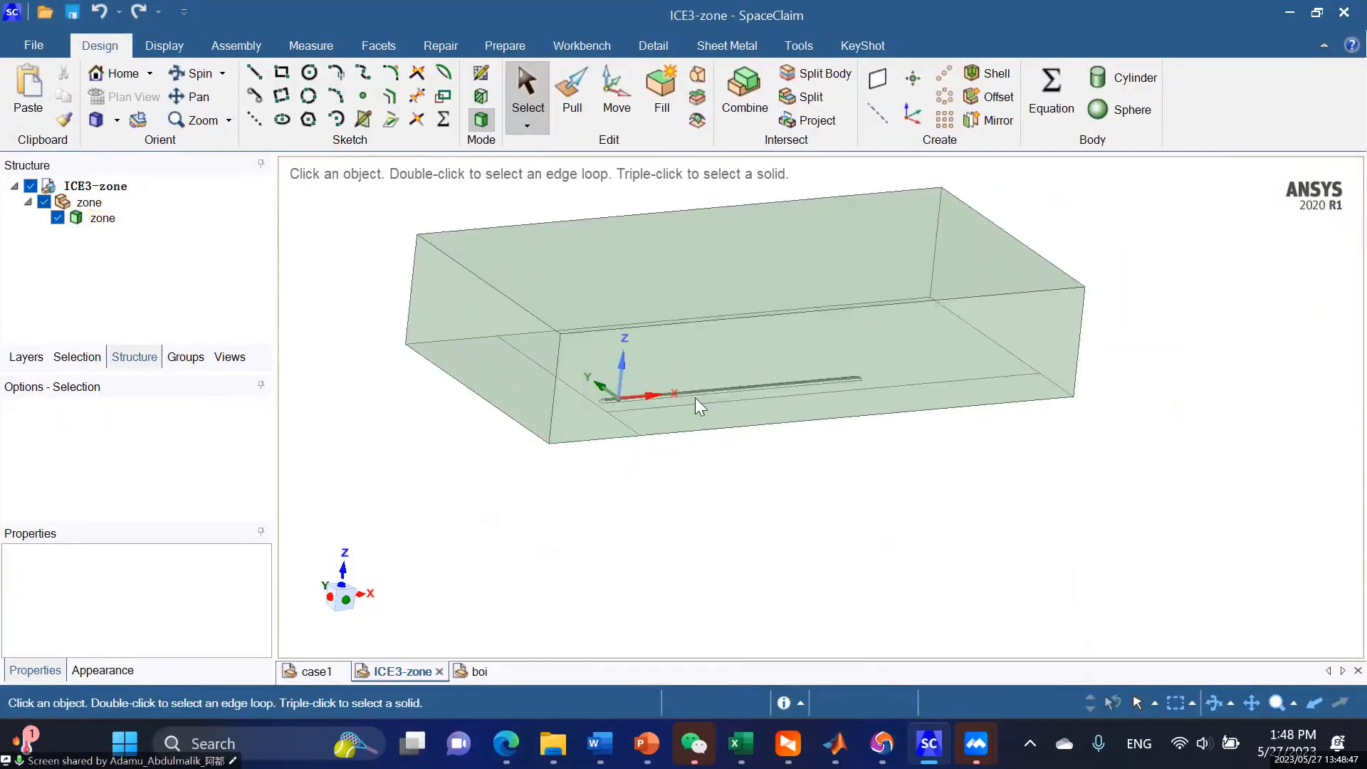
{"action": "scroll", "coordinate": [616, 400], "scroll_direction": "up", "scroll_amount": 3}
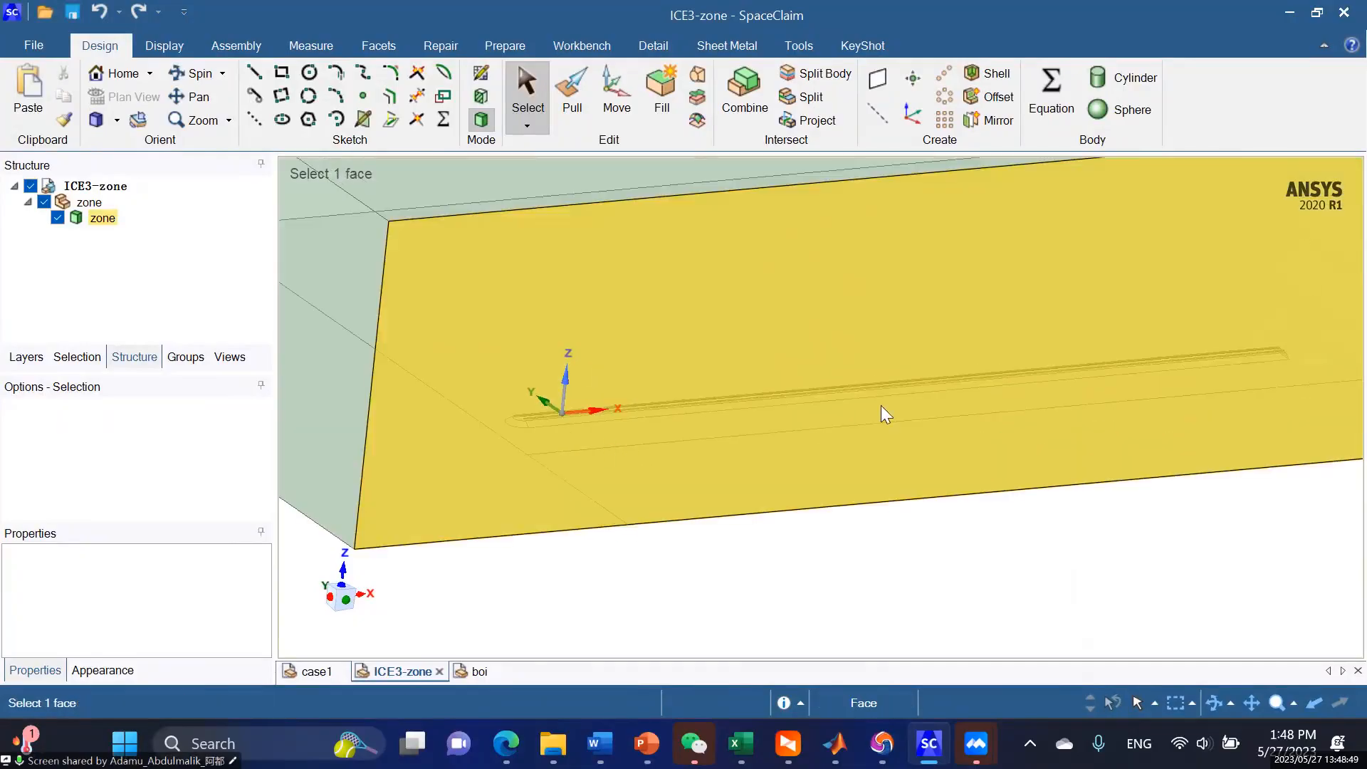
{"action": "scroll", "coordinate": [695, 395], "scroll_direction": "down", "scroll_amount": 4}
{"action": "scroll", "coordinate": [762, 442], "scroll_direction": "up", "scroll_amount": 1}
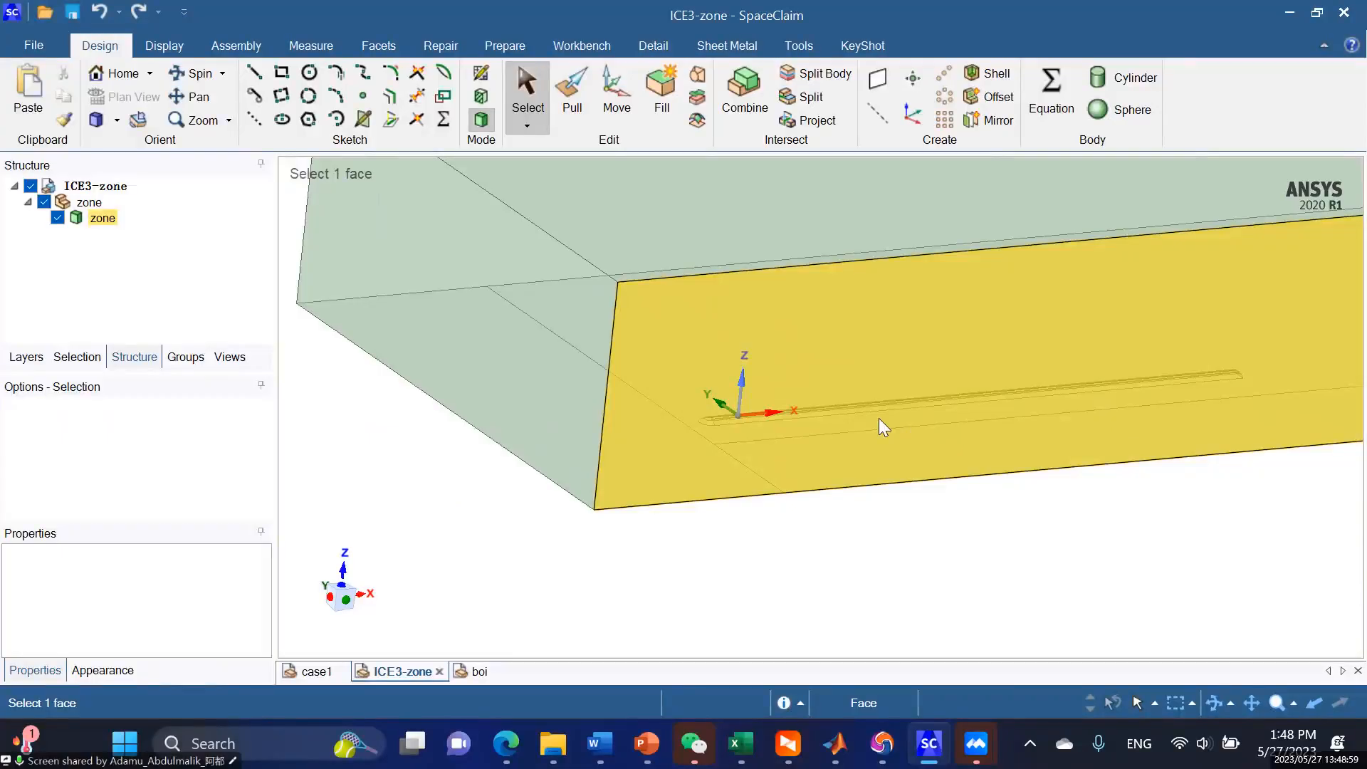
{"action": "scroll", "coordinate": [834, 417], "scroll_direction": "down", "scroll_amount": 3}
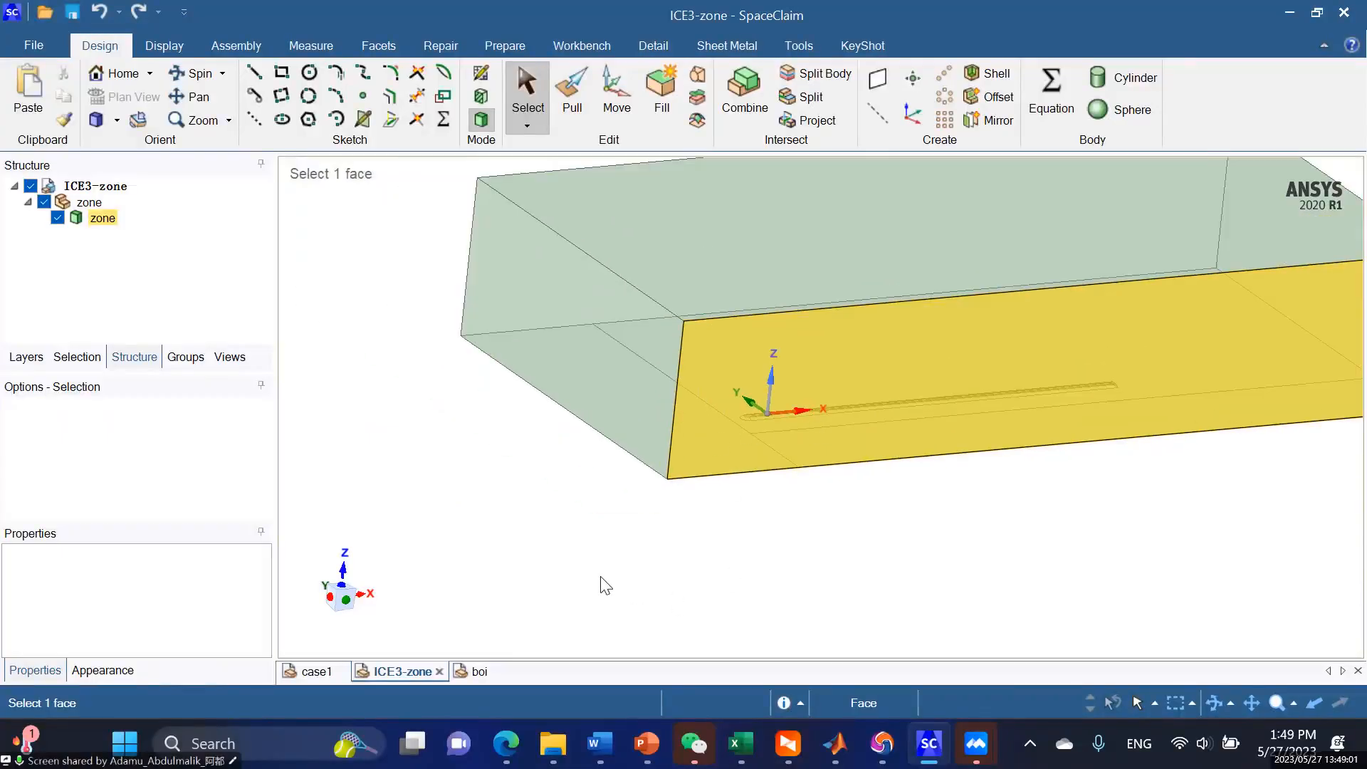
Switch to the boi document and examine the coarse and fine refinement boxes.
{"action": "left_click", "coordinate": [478, 669]}
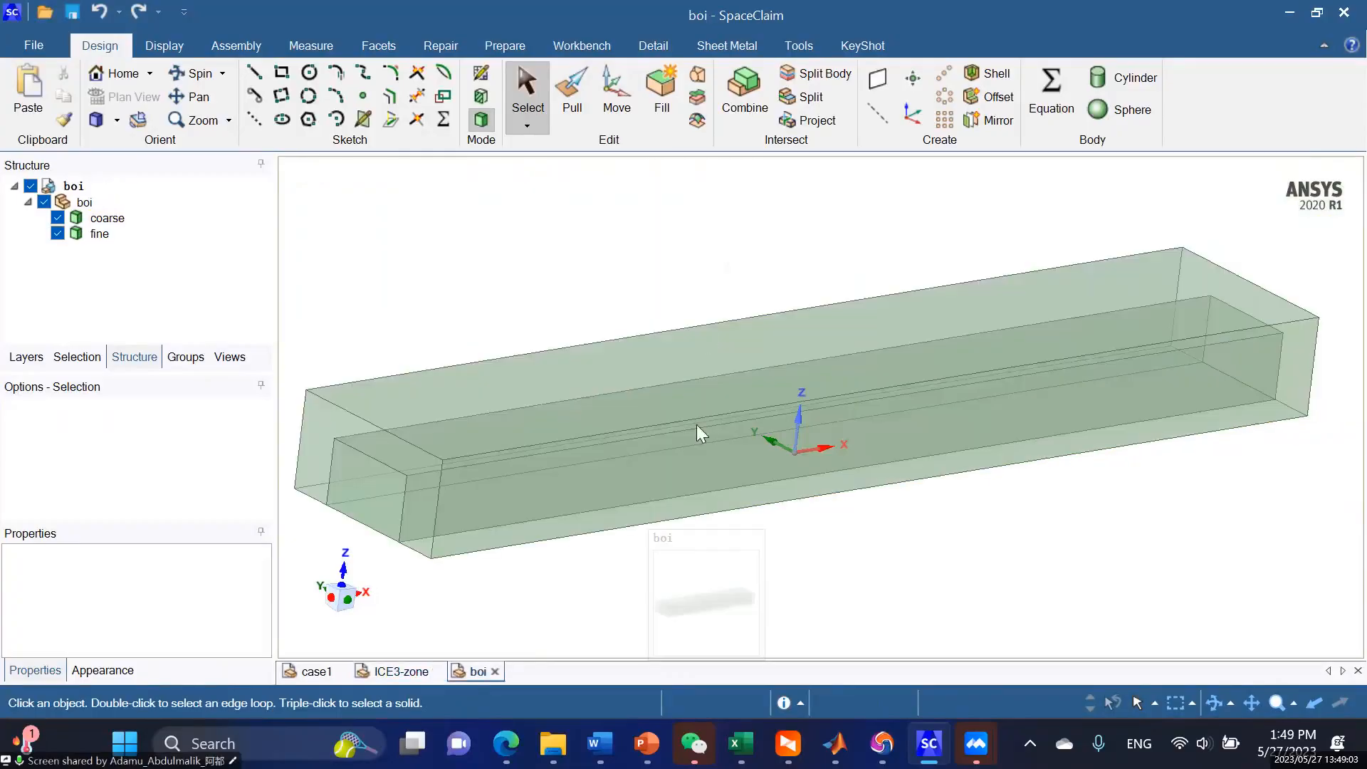
{"action": "scroll", "coordinate": [914, 366], "scroll_direction": "down", "scroll_amount": 2}
{"action": "left_click", "coordinate": [900, 365]}
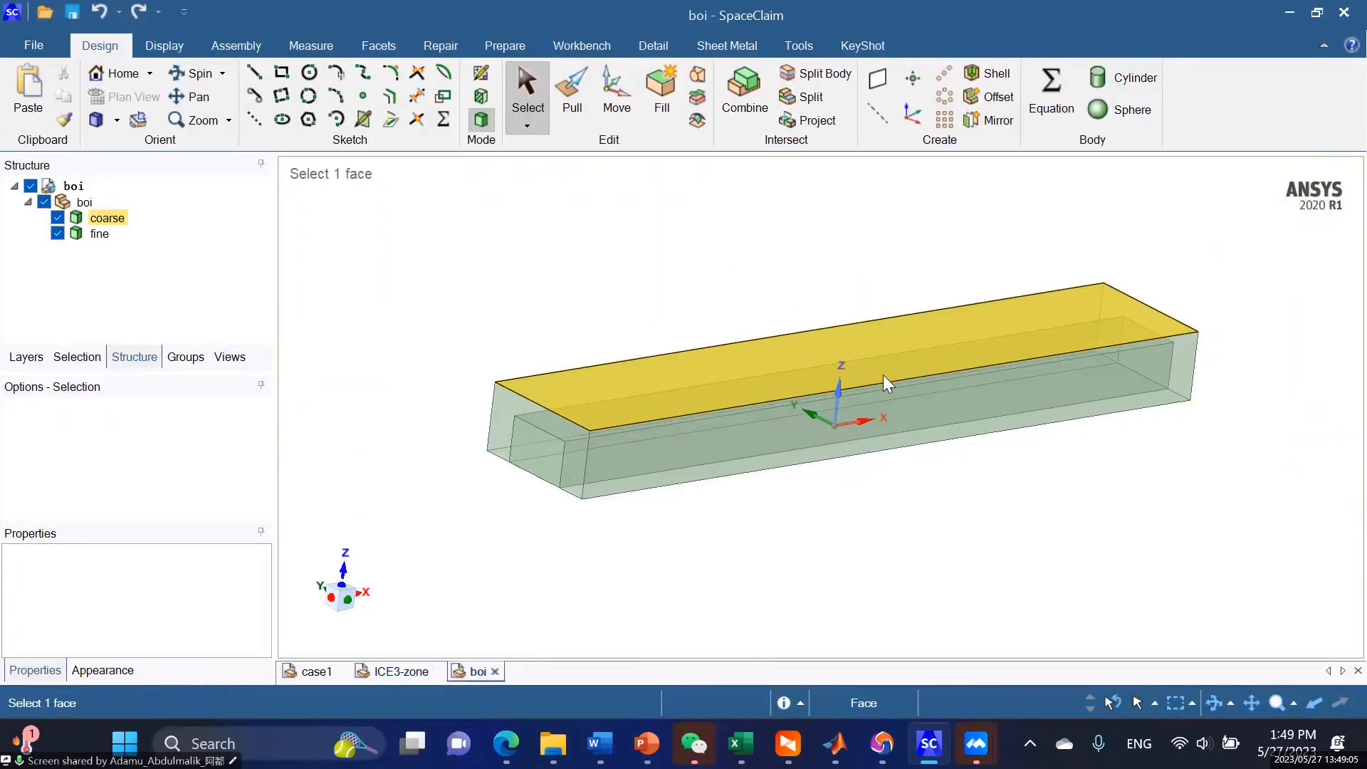
{"action": "left_click", "coordinate": [527, 462]}
{"action": "scroll", "coordinate": [523, 470], "scroll_direction": "up", "scroll_amount": 2}
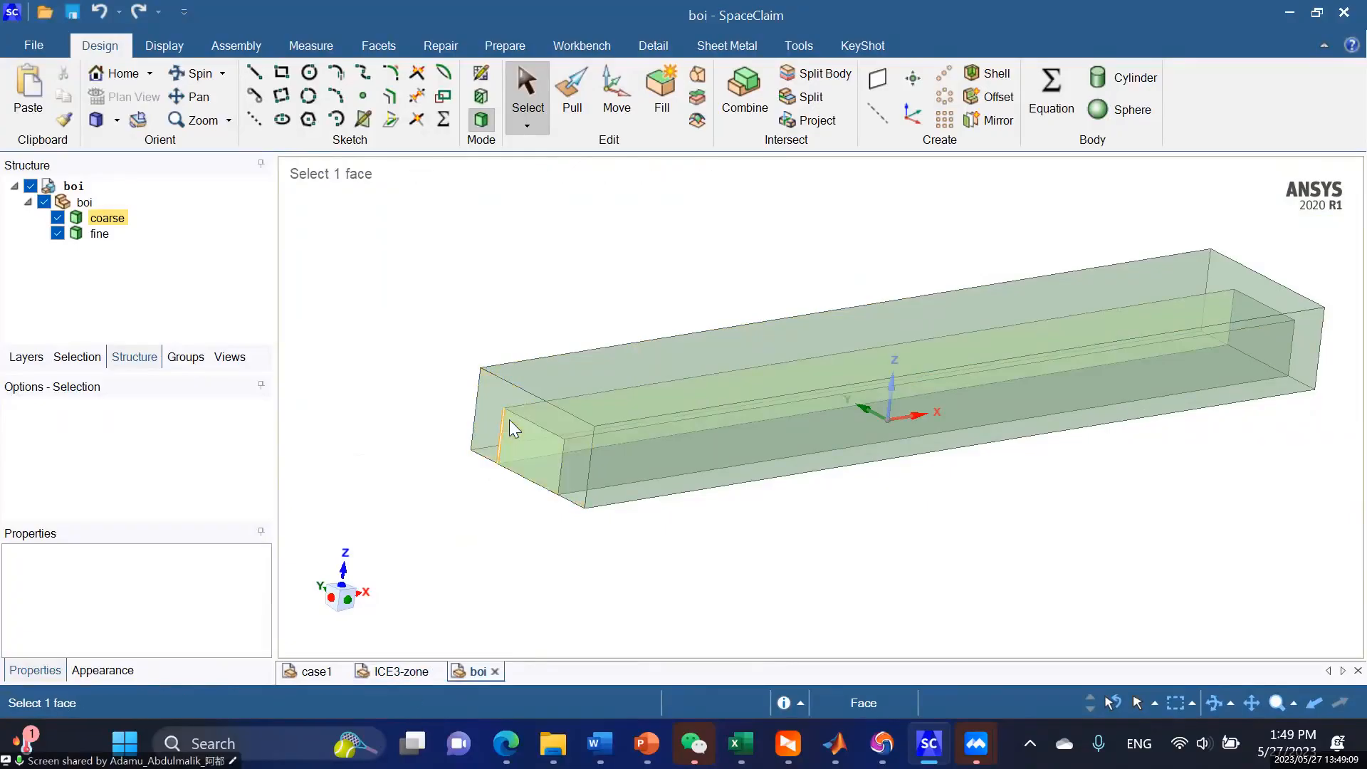
{"action": "left_click", "coordinate": [885, 502]}
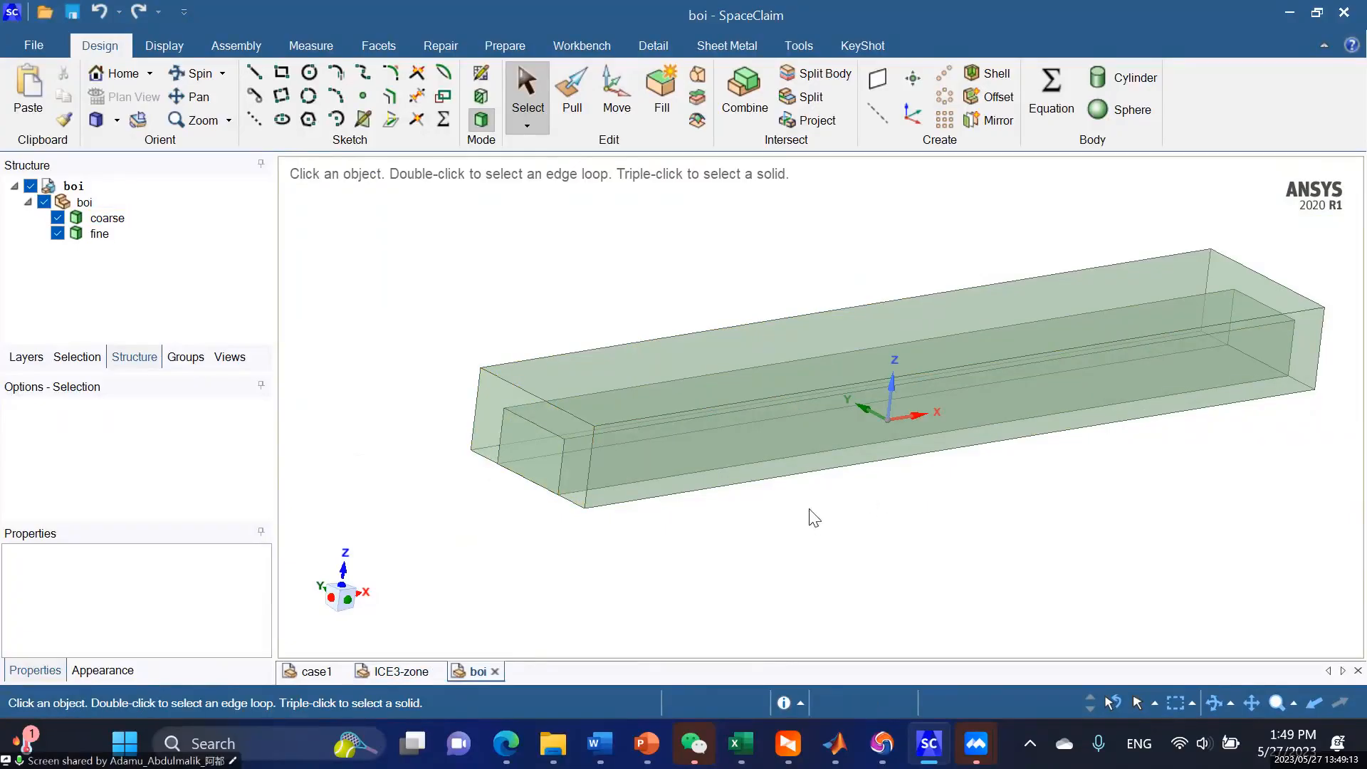
{"action": "left_click", "coordinate": [541, 445]}
{"action": "scroll", "coordinate": [802, 387], "scroll_direction": "down", "scroll_amount": 3}
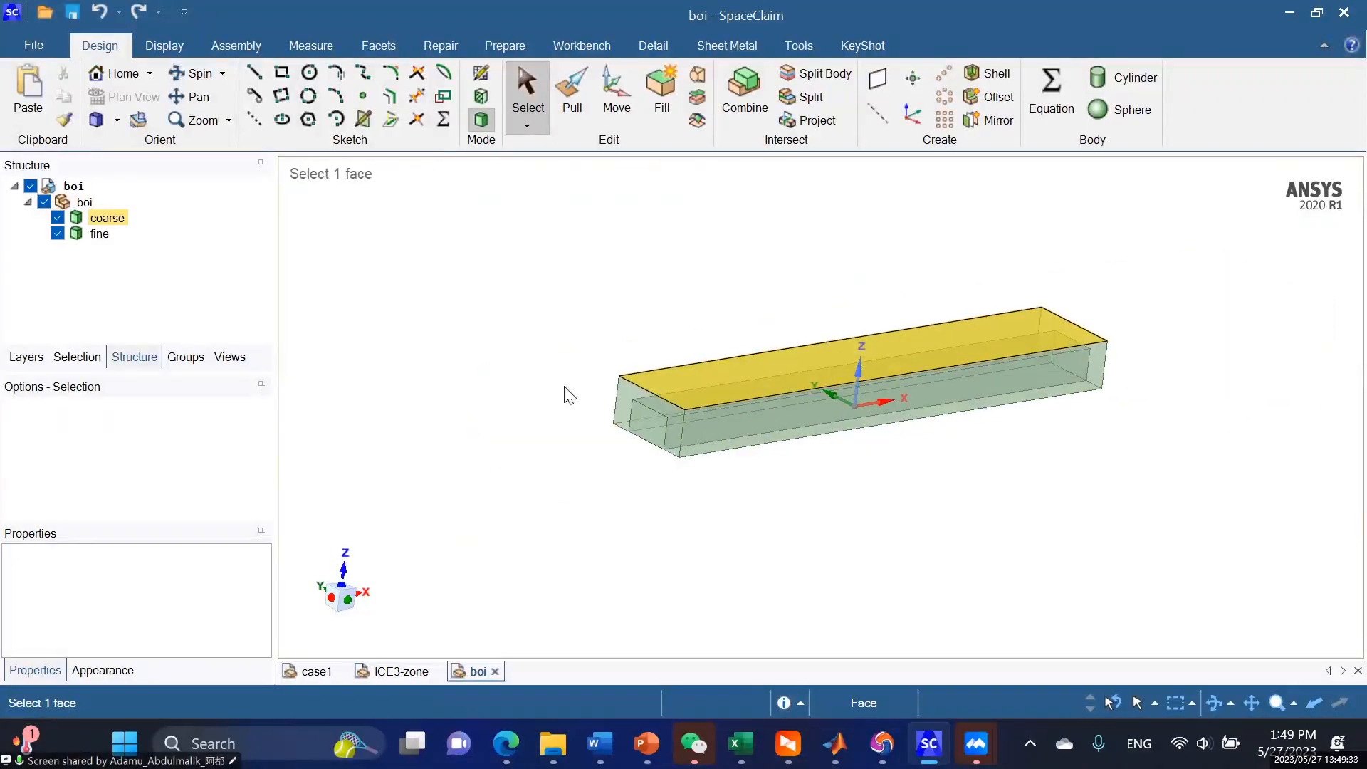
{"action": "scroll", "coordinate": [786, 374], "scroll_direction": "up", "scroll_amount": 2}
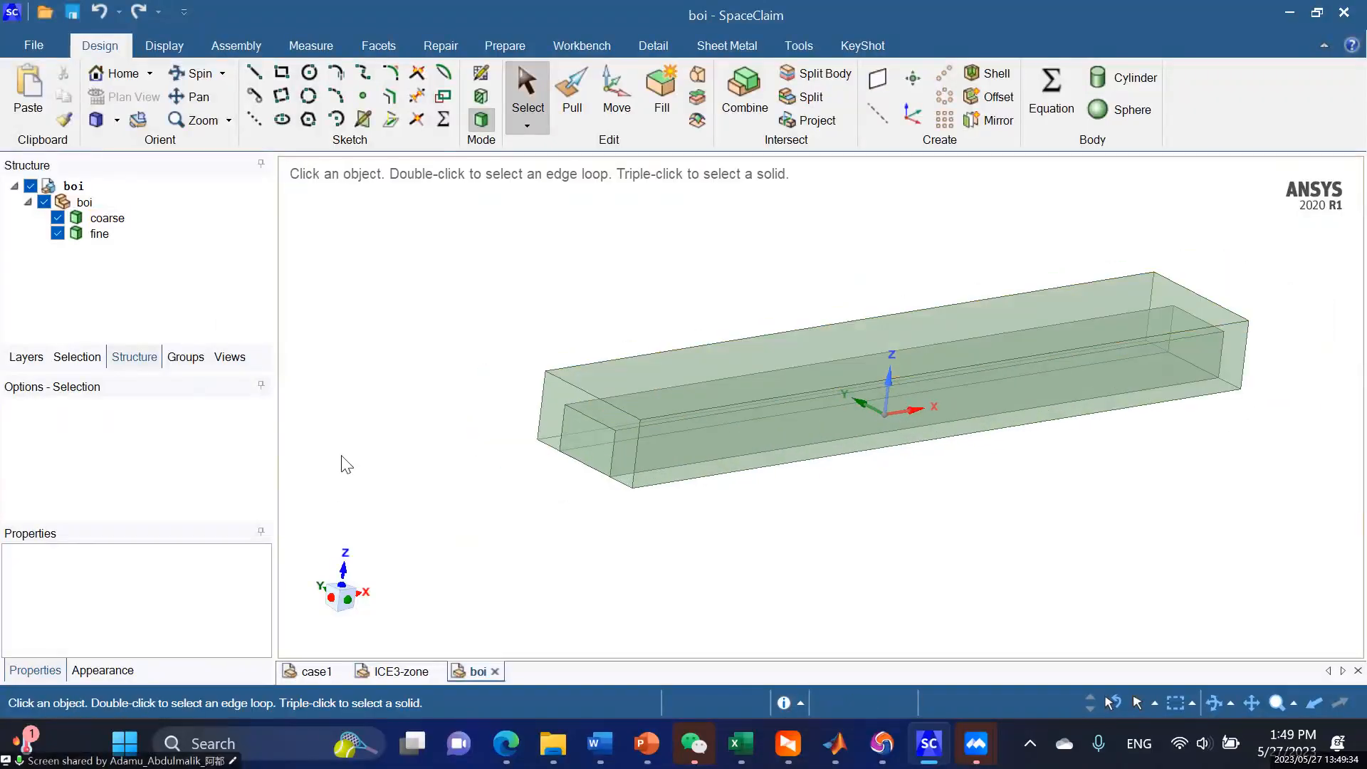
Return to the case1 document, orient the train in side view, and highlight the car1 body to identify it.
{"action": "left_click", "coordinate": [318, 672]}
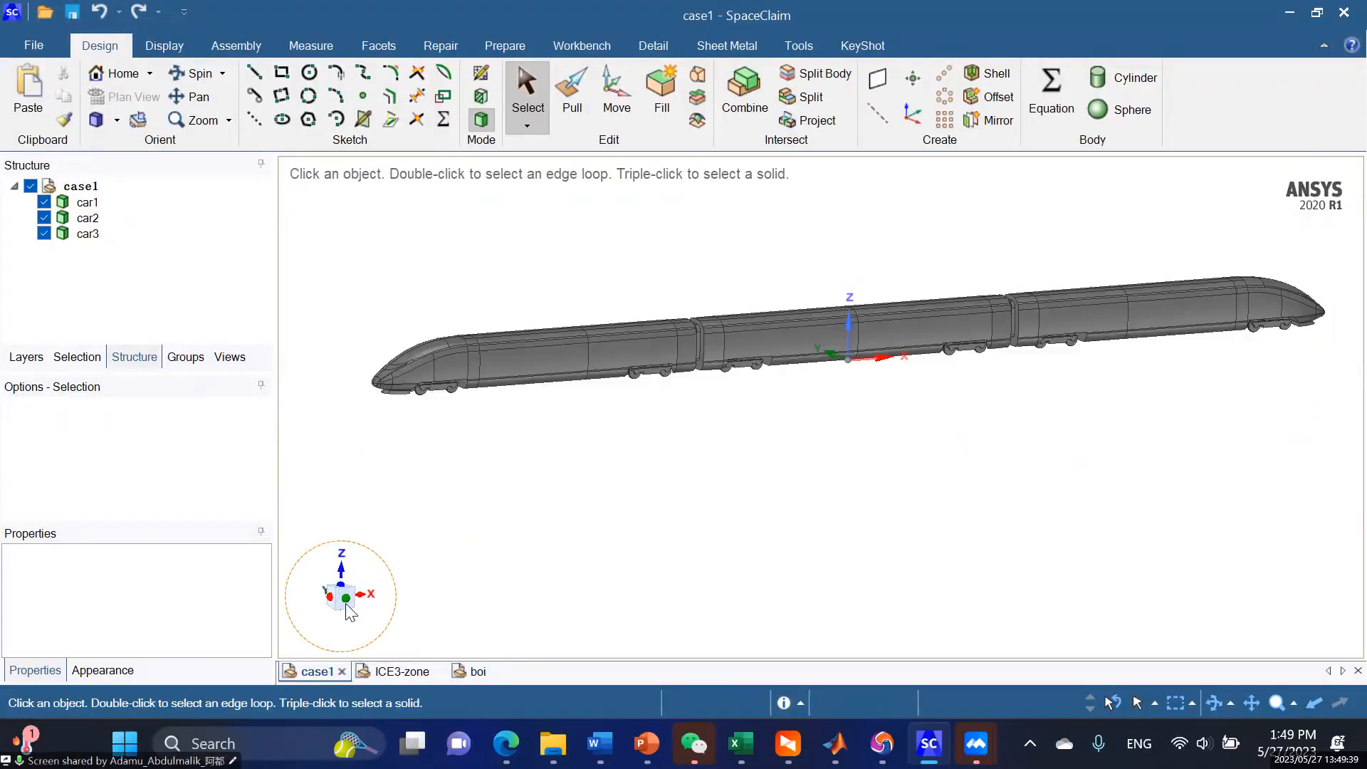
{"action": "left_click", "coordinate": [347, 597]}
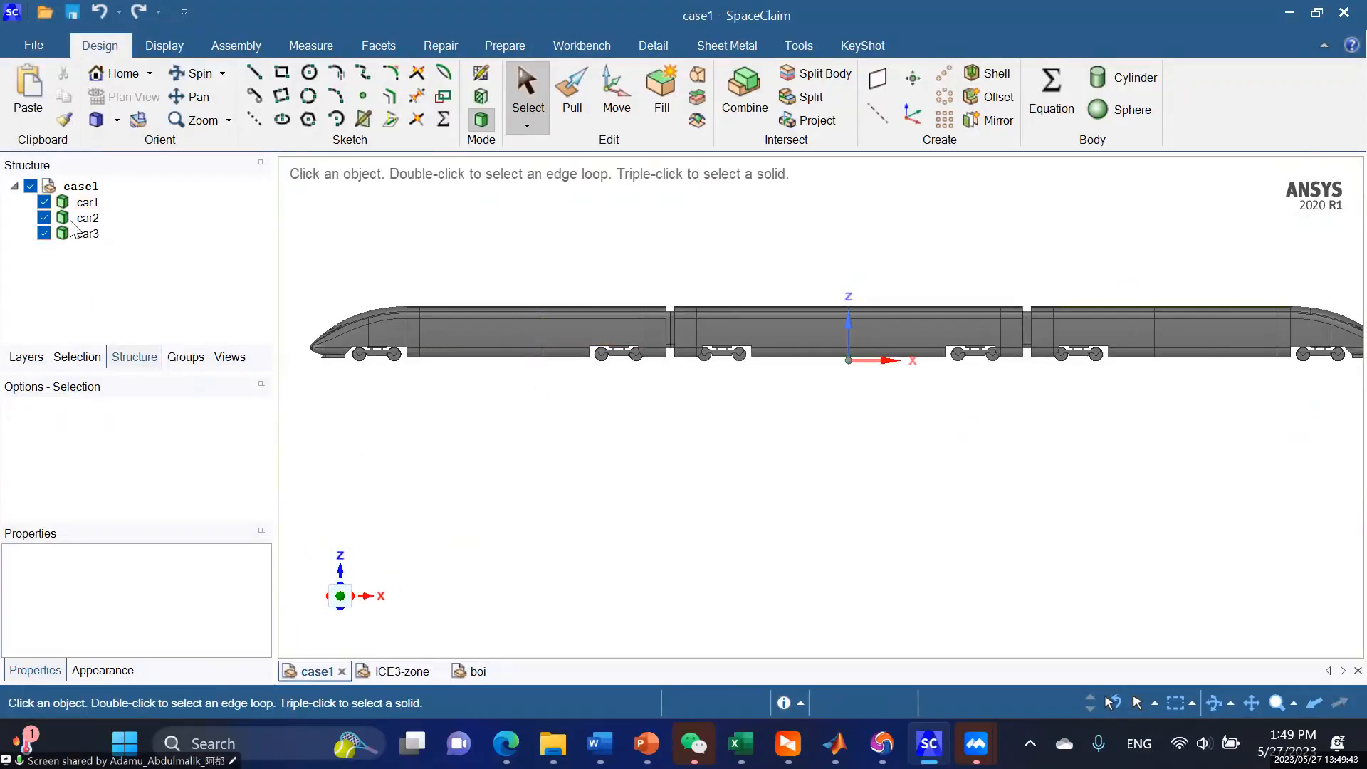
{"action": "left_click", "coordinate": [86, 202]}
{"action": "left_click", "coordinate": [86, 202]}
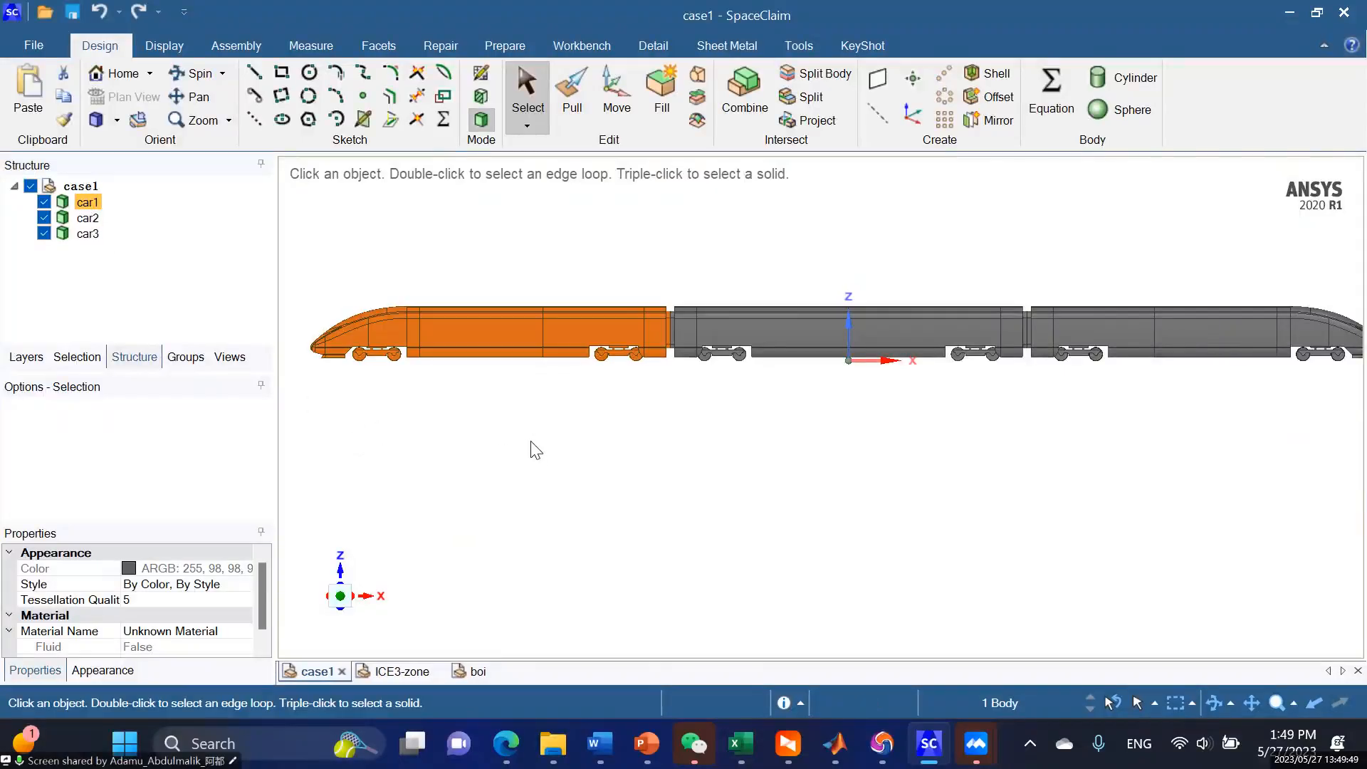
{"action": "left_click", "coordinate": [417, 403]}
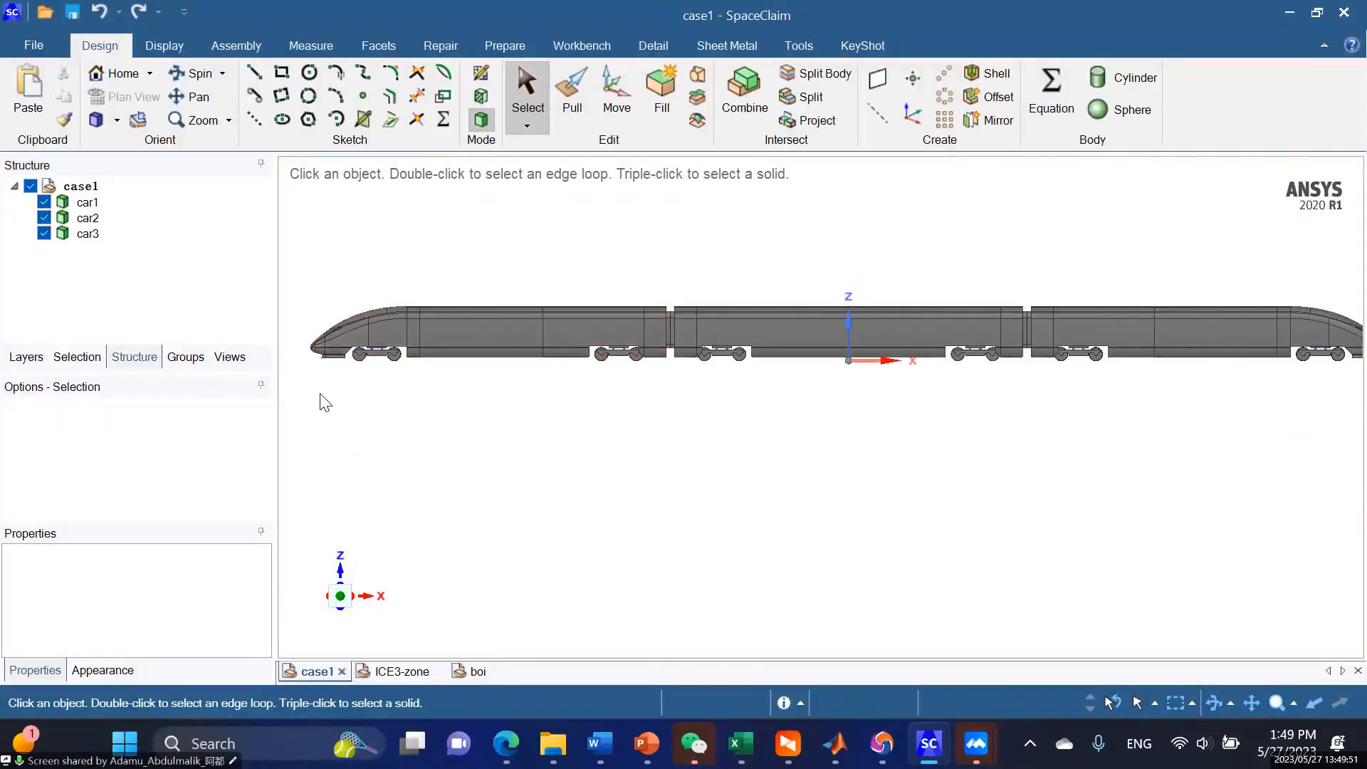
Examine the first bogie beneath the nose of car1 and the body faces around it in side view.
{"action": "scroll", "coordinate": [376, 419], "scroll_direction": "up", "scroll_amount": 1}
{"action": "scroll", "coordinate": [625, 408], "scroll_direction": "up", "scroll_amount": 1}
{"action": "scroll", "coordinate": [466, 387], "scroll_direction": "down", "scroll_amount": 1}
{"action": "scroll", "coordinate": [442, 345], "scroll_direction": "up", "scroll_amount": 4}
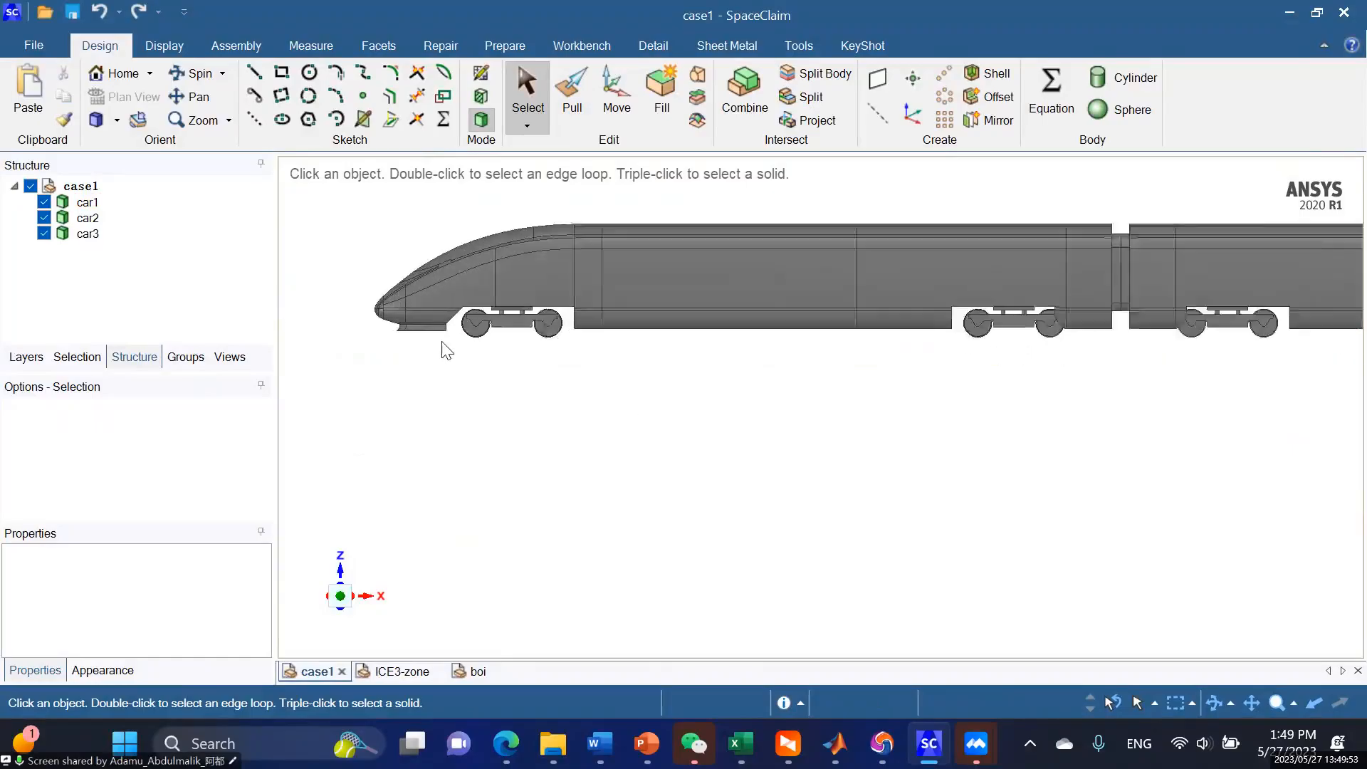
{"action": "scroll", "coordinate": [543, 442], "scroll_direction": "down", "scroll_amount": 3}
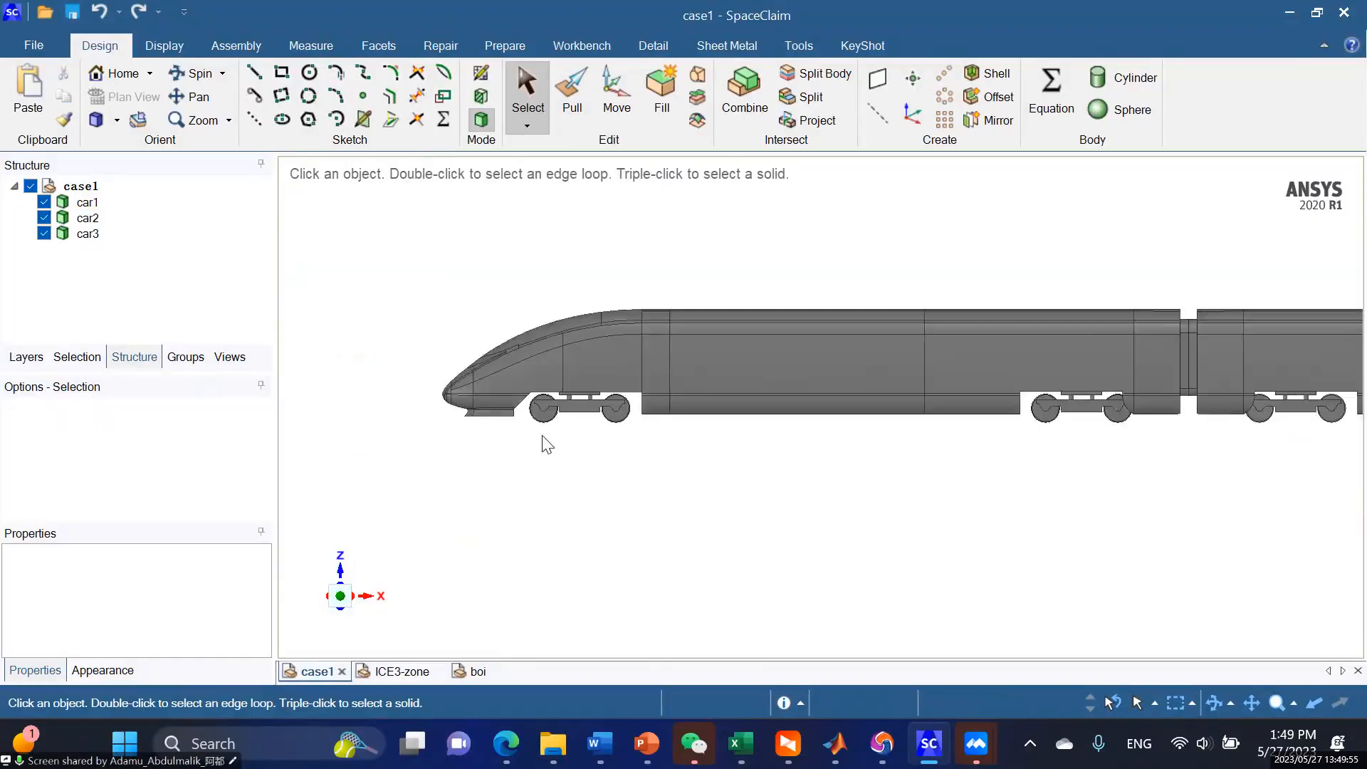
{"action": "scroll", "coordinate": [501, 394], "scroll_direction": "up", "scroll_amount": 4}
{"action": "scroll", "coordinate": [509, 416], "scroll_direction": "up", "scroll_amount": 3}
{"action": "scroll", "coordinate": [574, 484], "scroll_direction": "down", "scroll_amount": 2}
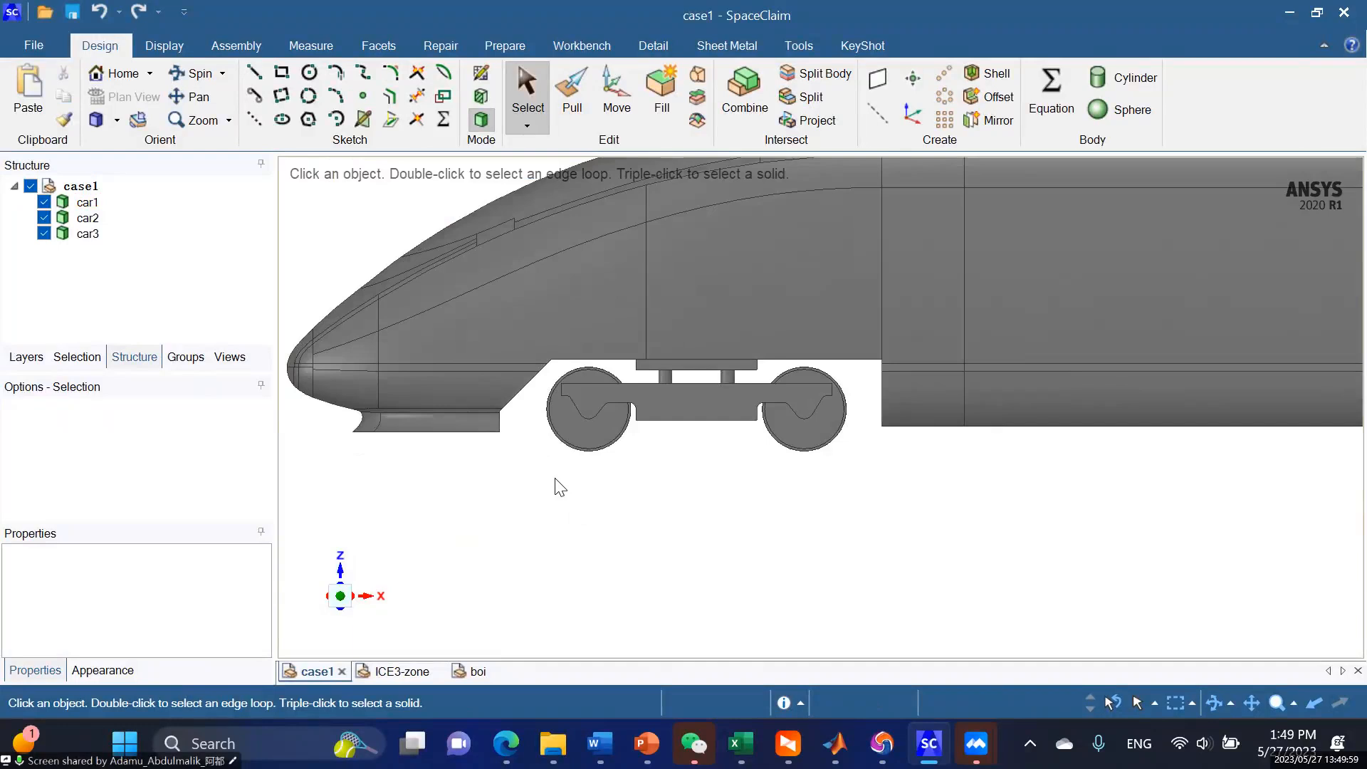
{"action": "left_click", "coordinate": [531, 355]}
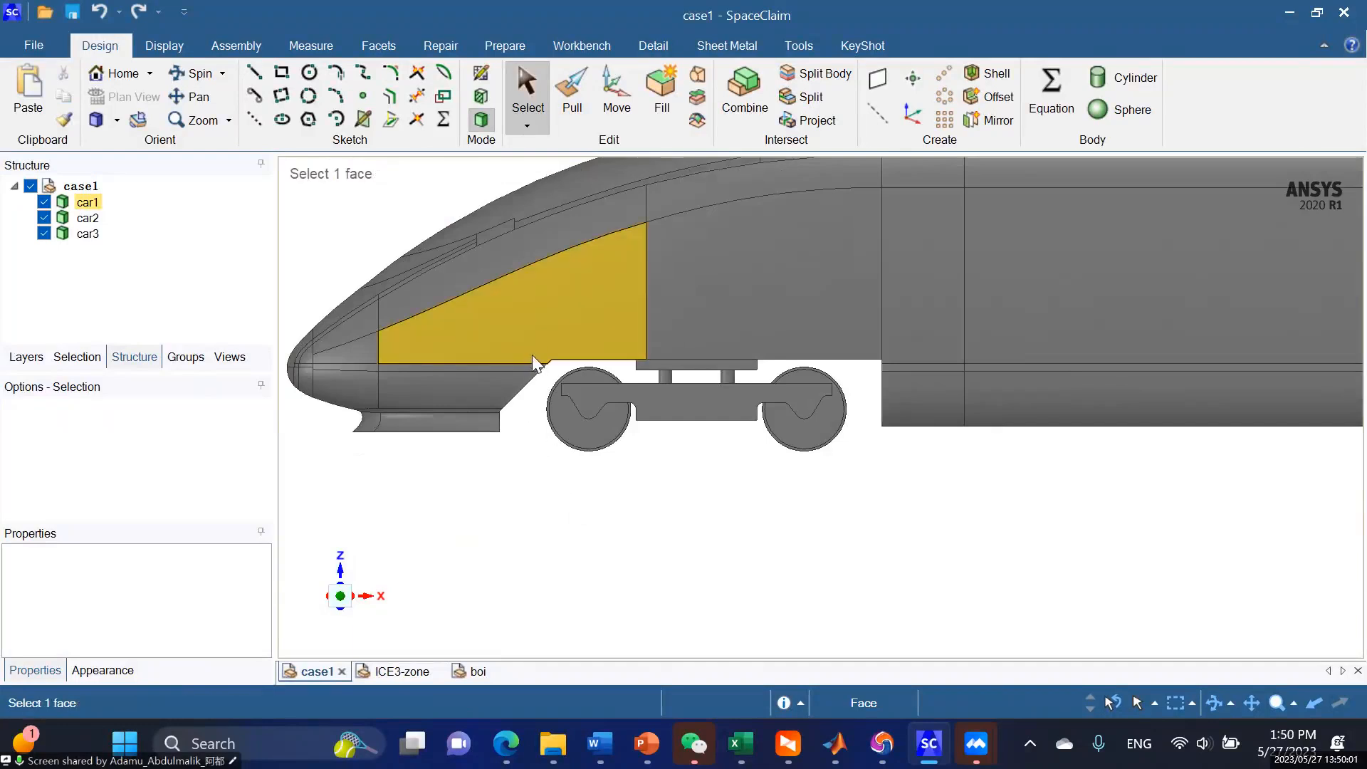
{"action": "left_click", "coordinate": [696, 417]}
{"action": "left_click", "coordinate": [660, 496]}
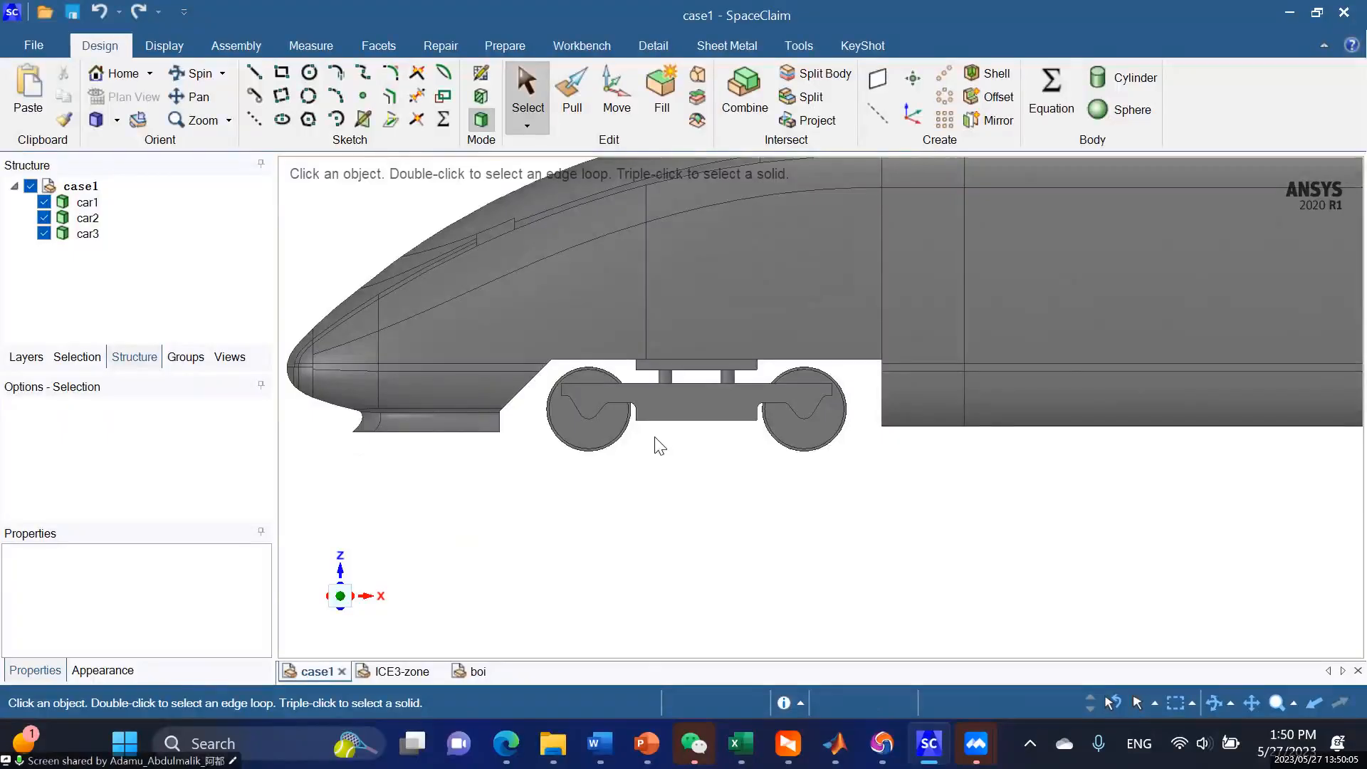
{"action": "left_click", "coordinate": [493, 349]}
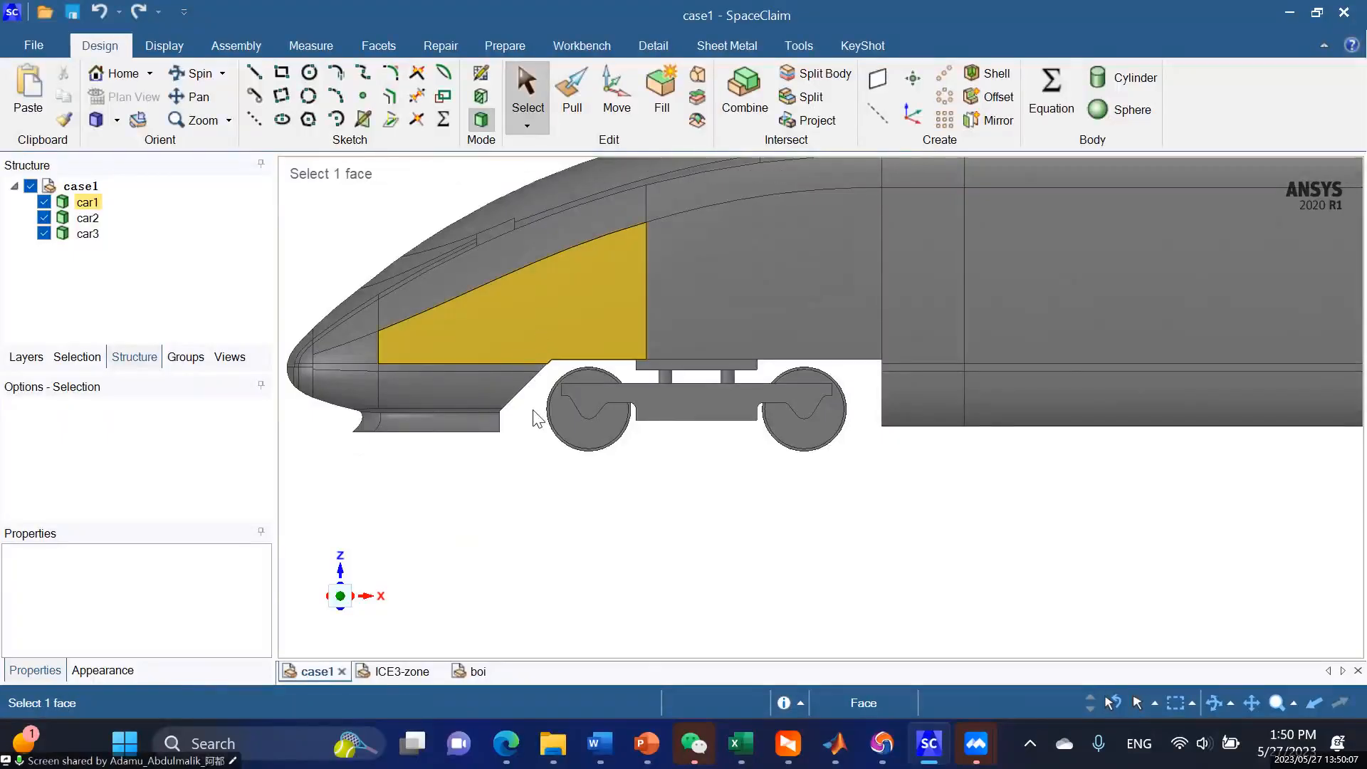
{"action": "left_click_drag", "start_coordinate": [521, 342], "coordinate": [862, 495]}
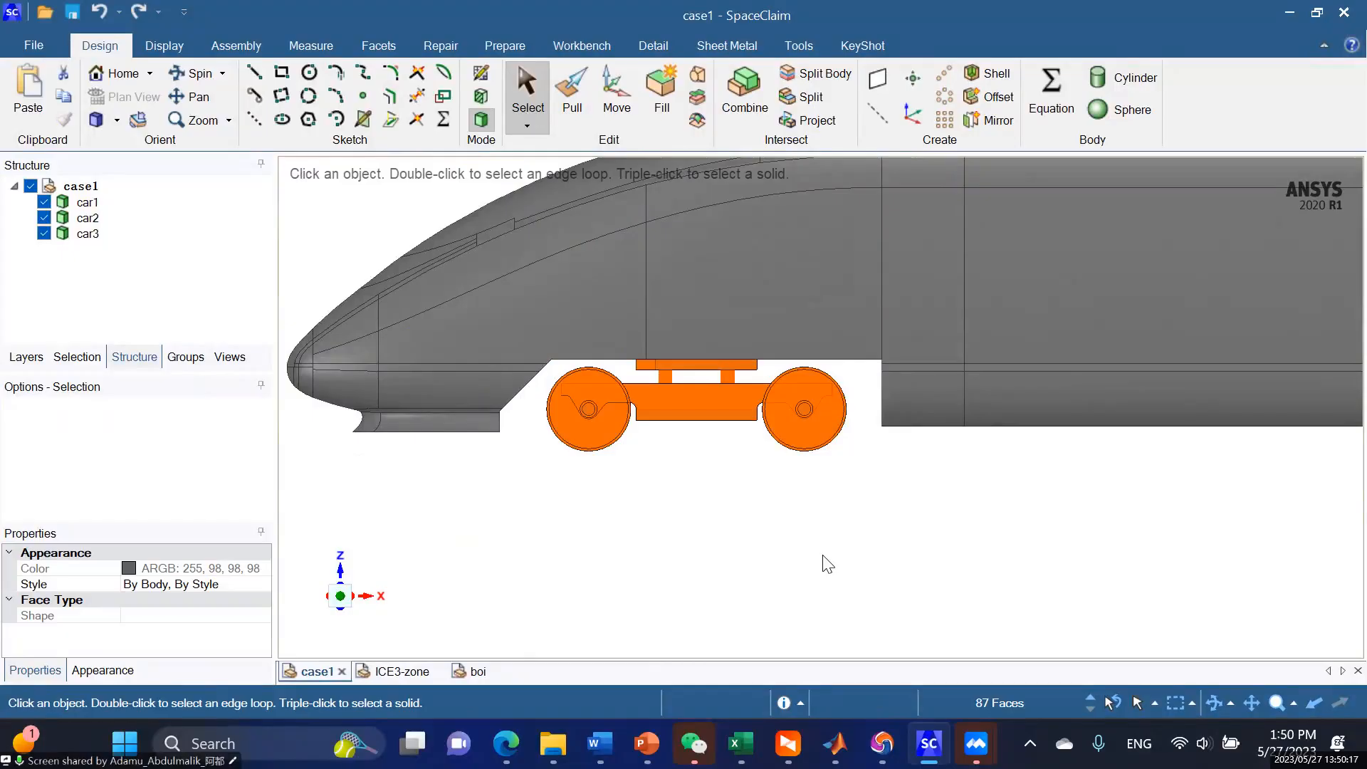
{"action": "left_click", "coordinate": [629, 573]}
{"action": "left_click_drag", "start_coordinate": [532, 343], "coordinate": [858, 476]}
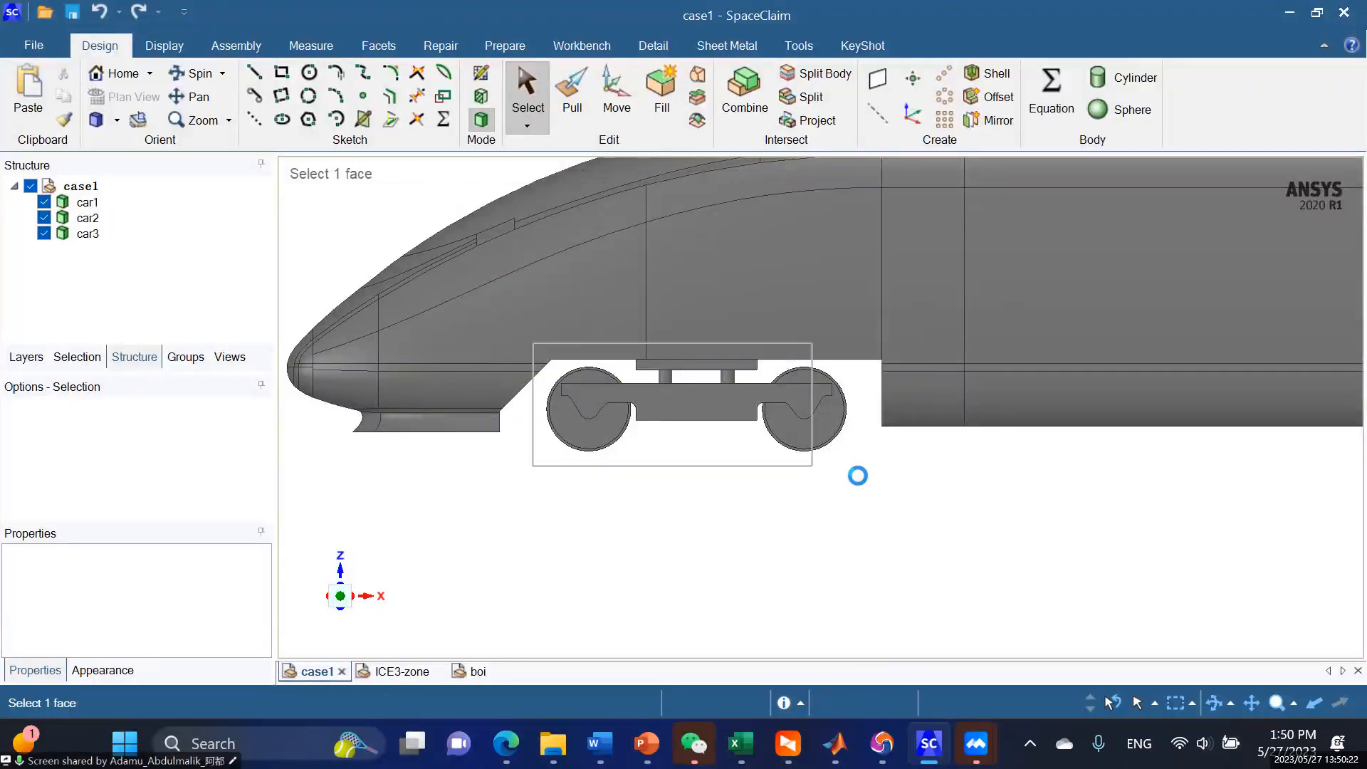
{"action": "left_click", "coordinate": [670, 547]}
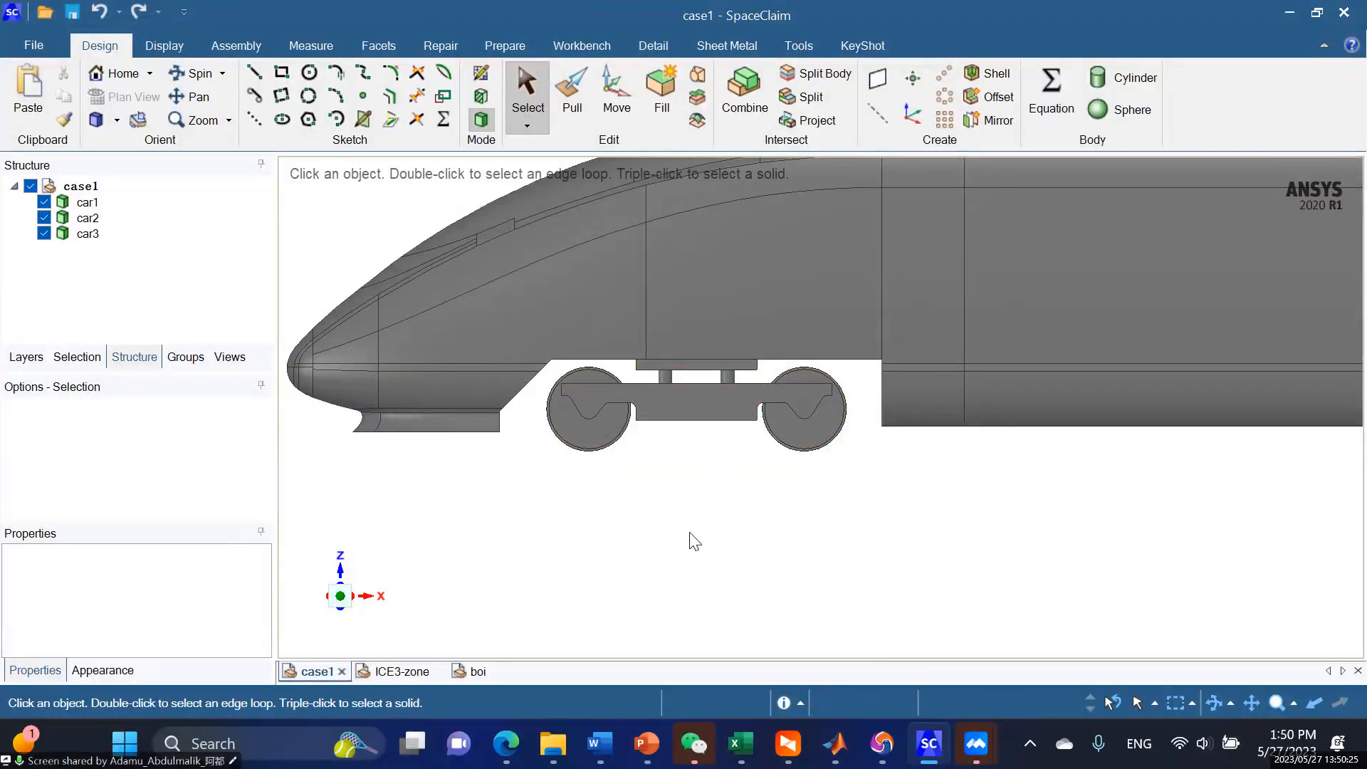
Create a group from all faces of the first bogie under car1 and find it in the list of groups.
{"action": "left_click_drag", "start_coordinate": [524, 335], "coordinate": [854, 554]}
{"action": "key", "text": "ctrl+g"}
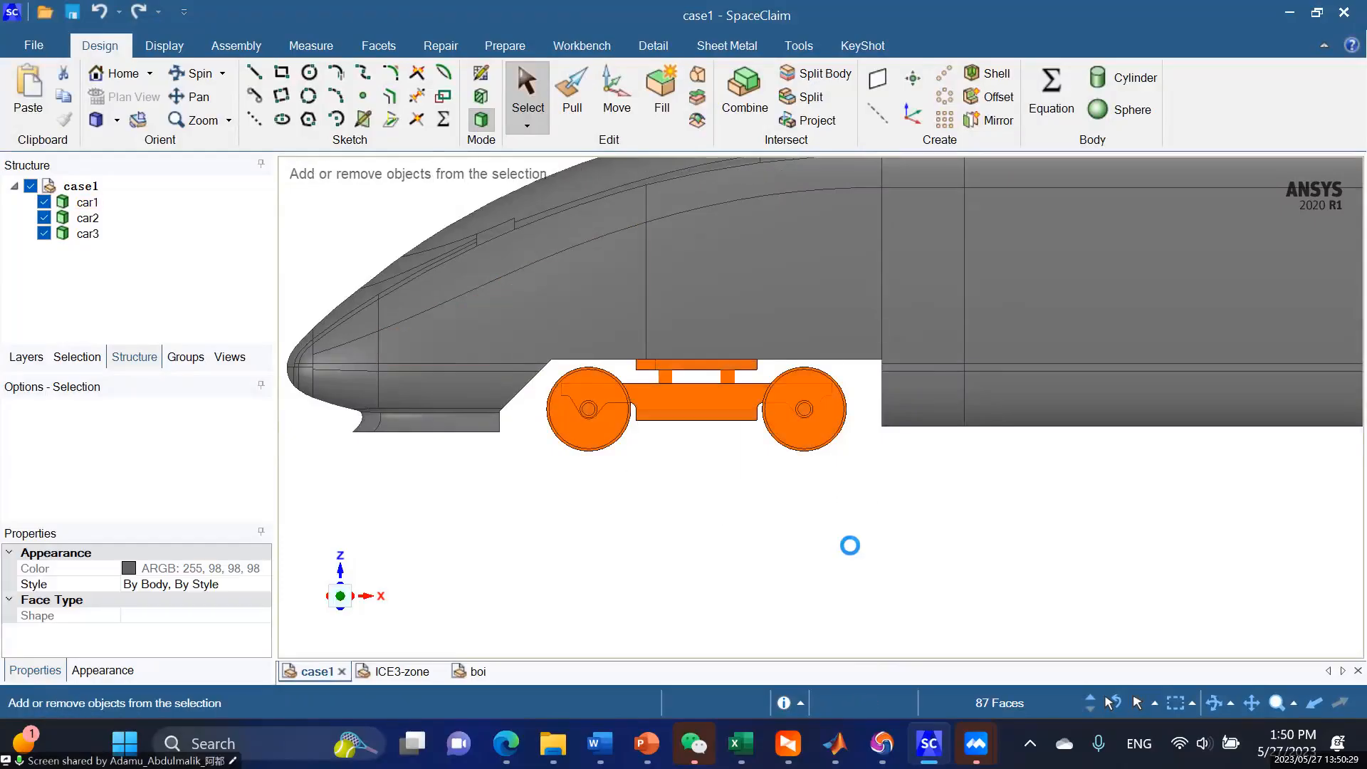
{"action": "left_click", "coordinate": [186, 356]}
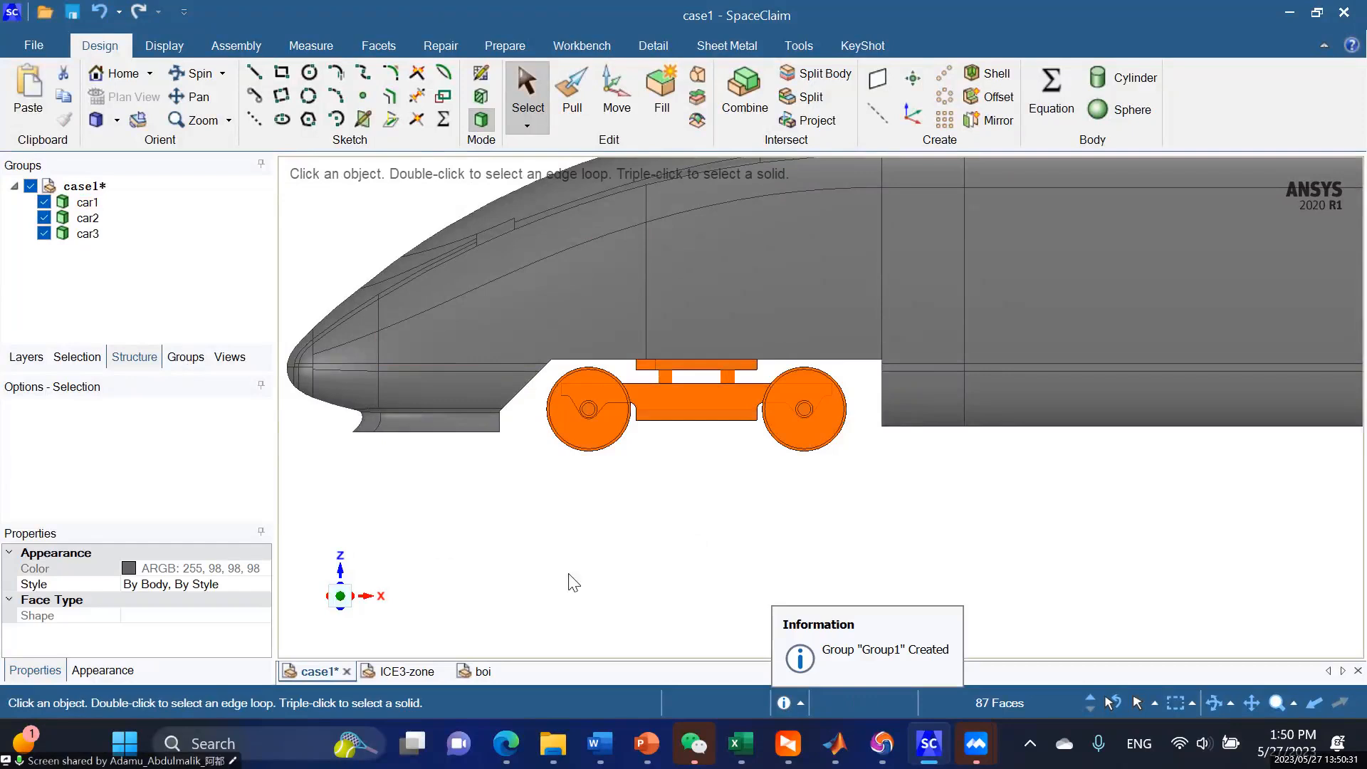
{"action": "scroll", "coordinate": [155, 328], "scroll_direction": "down", "scroll_amount": 9}
{"action": "scroll", "coordinate": [114, 310], "scroll_direction": "down", "scroll_amount": 2}
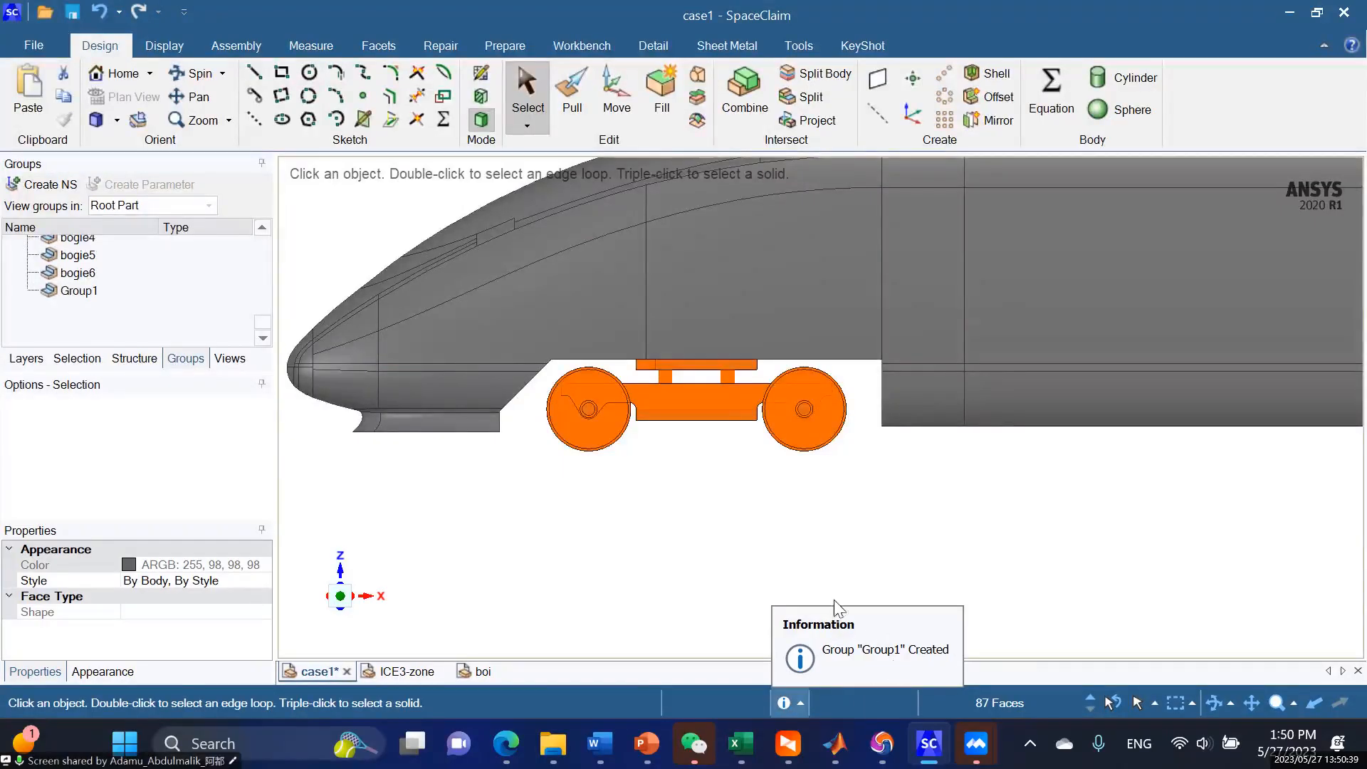
Try to rename the new bogie group to "bogie 1".
{"action": "left_click", "coordinate": [84, 299]}
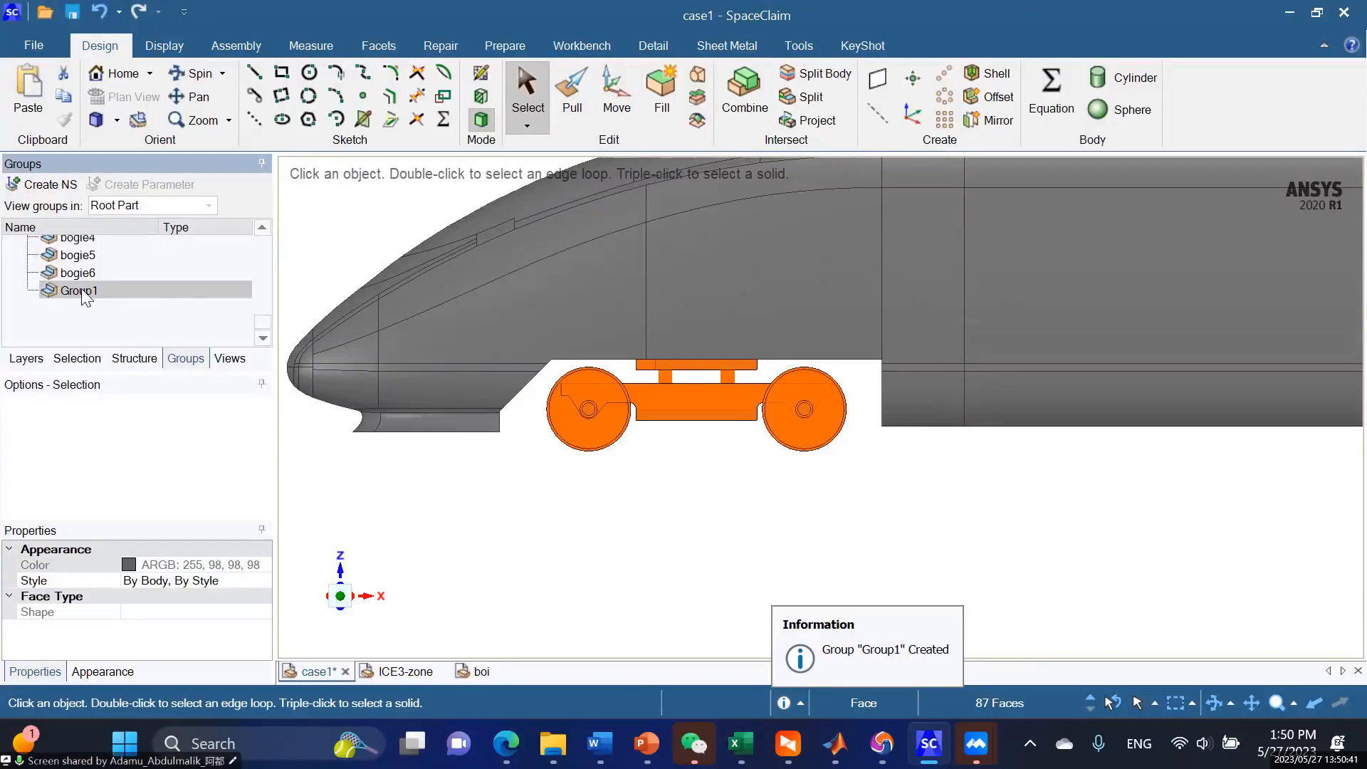
{"action": "right_click", "coordinate": [83, 292]}
{"action": "left_click", "coordinate": [128, 392]}
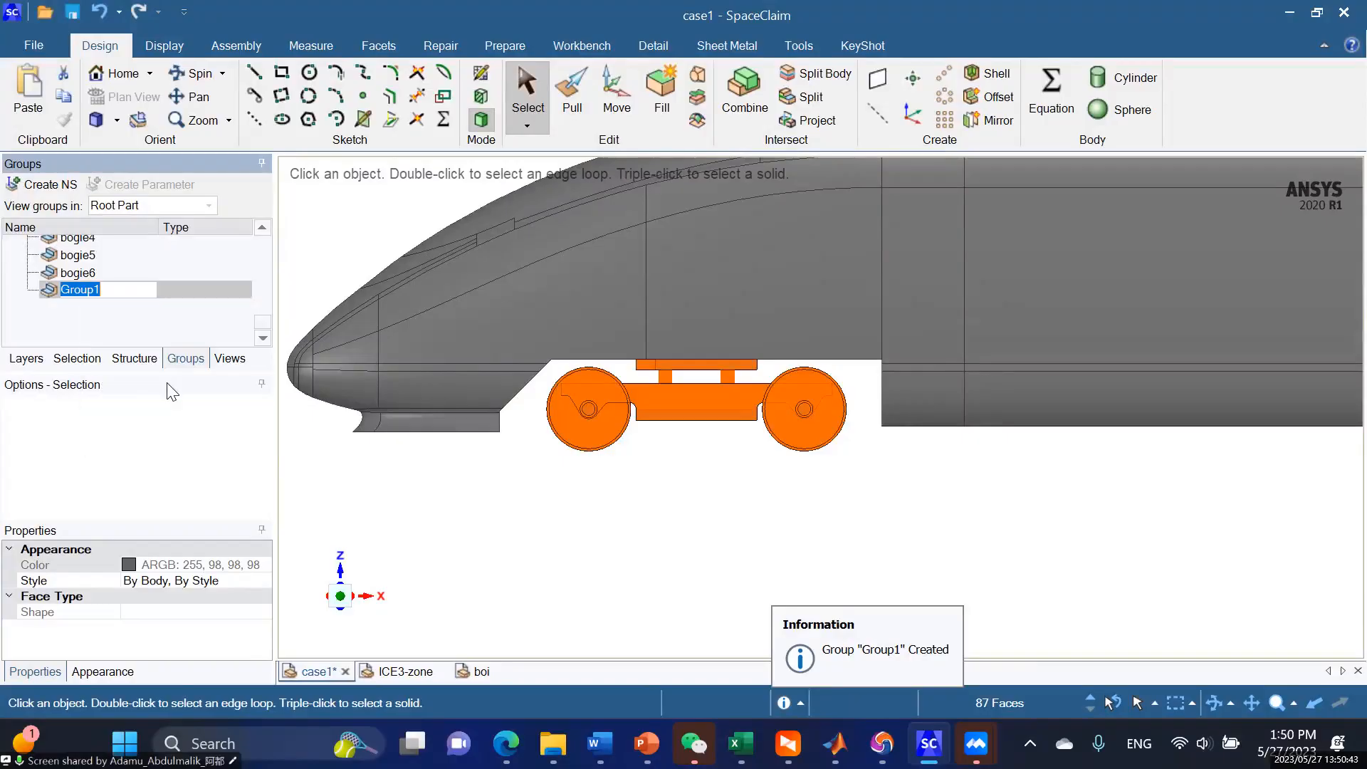
{"action": "type", "text": "bogie 1"}
{"action": "key", "text": "BackSpace"}
{"action": "key", "text": "BackSpace"}
{"action": "key", "text": "BackSpace"}
{"action": "key", "text": "BackSpace"}
{"action": "left_click", "coordinate": [155, 311]}
Check the available options for the newly created bogie group and locate the existing bogie1 and bogie2 groups.
{"action": "right_click", "coordinate": [147, 291]}
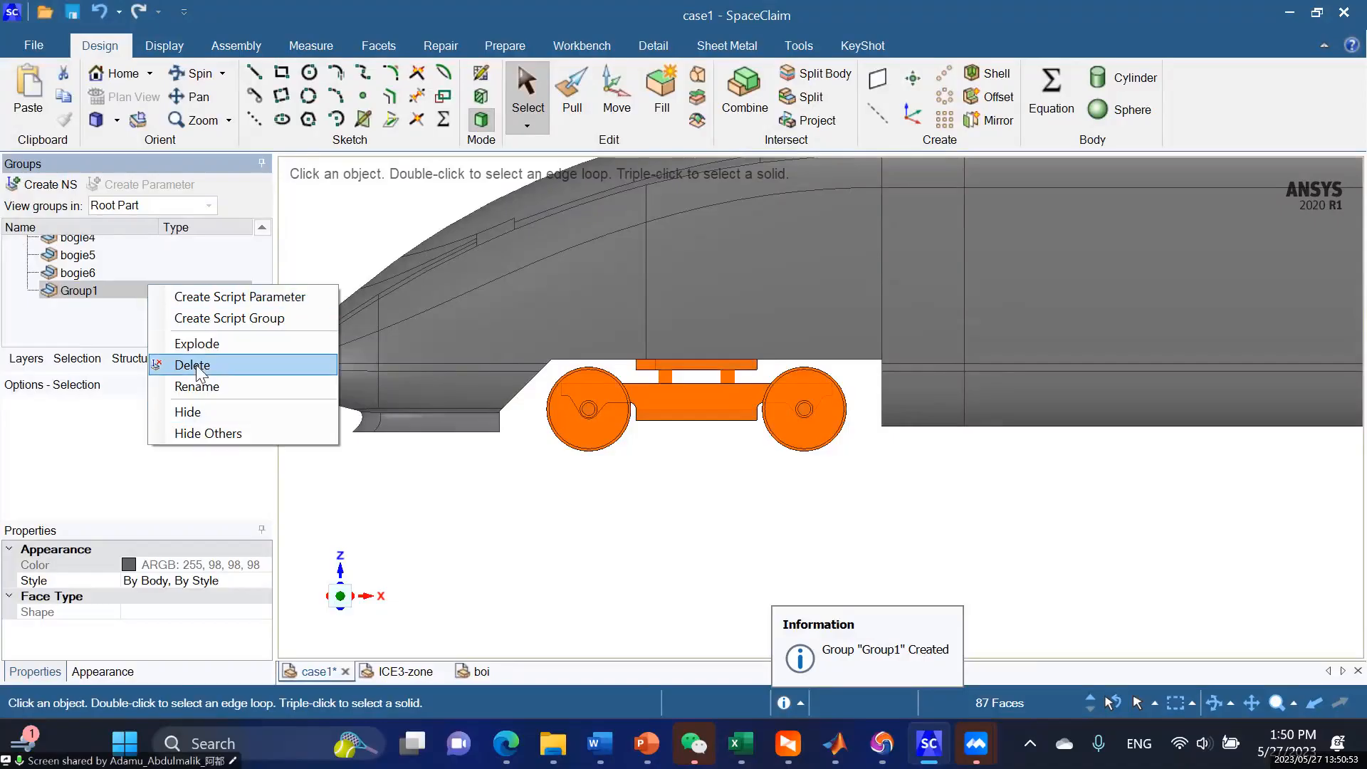
{"action": "left_click", "coordinate": [137, 314]}
{"action": "scroll", "coordinate": [128, 278], "scroll_direction": "up", "scroll_amount": 15}
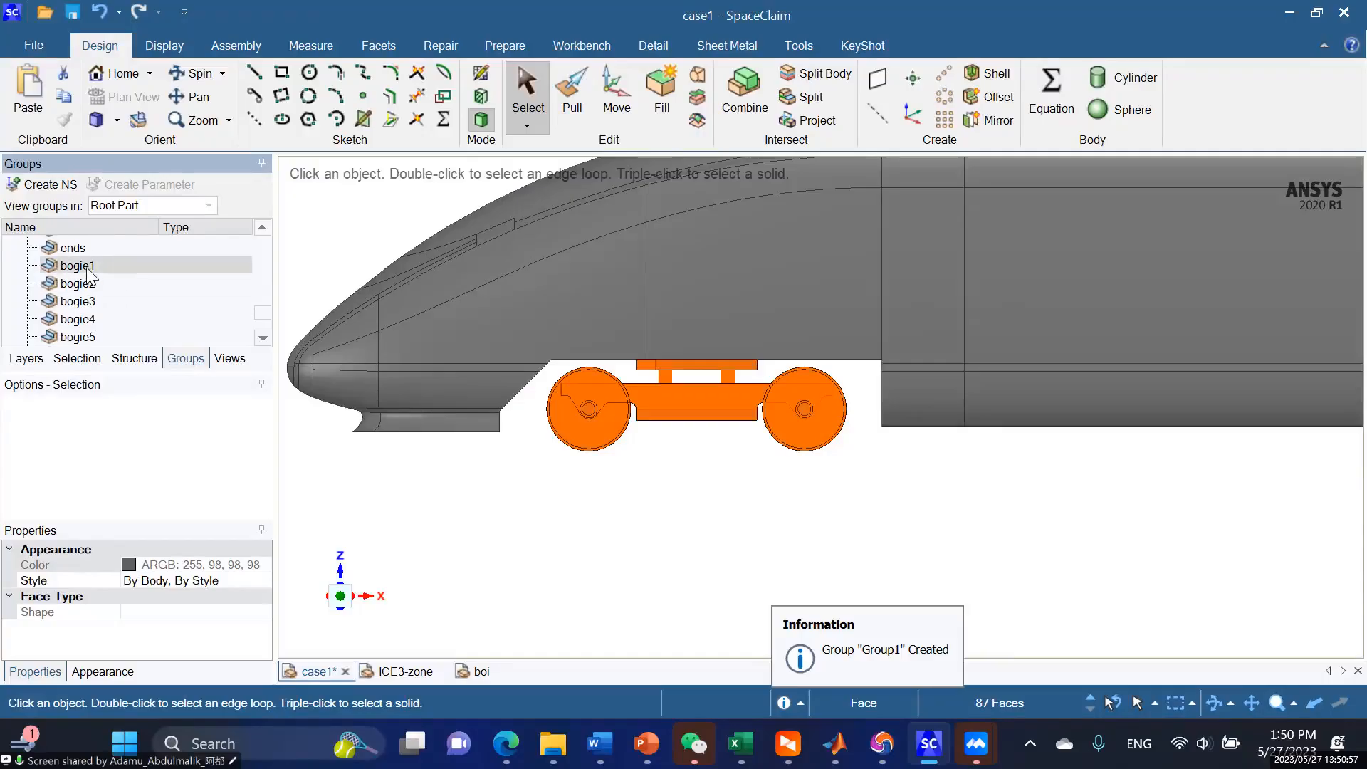
{"action": "left_click", "coordinate": [95, 283], "text": "ctrl"}
Highlight the cv1, cv2 and cv5 named selections, and select the lower body faces behind the first bogie.
{"action": "scroll", "coordinate": [94, 296], "scroll_direction": "up", "scroll_amount": 10}
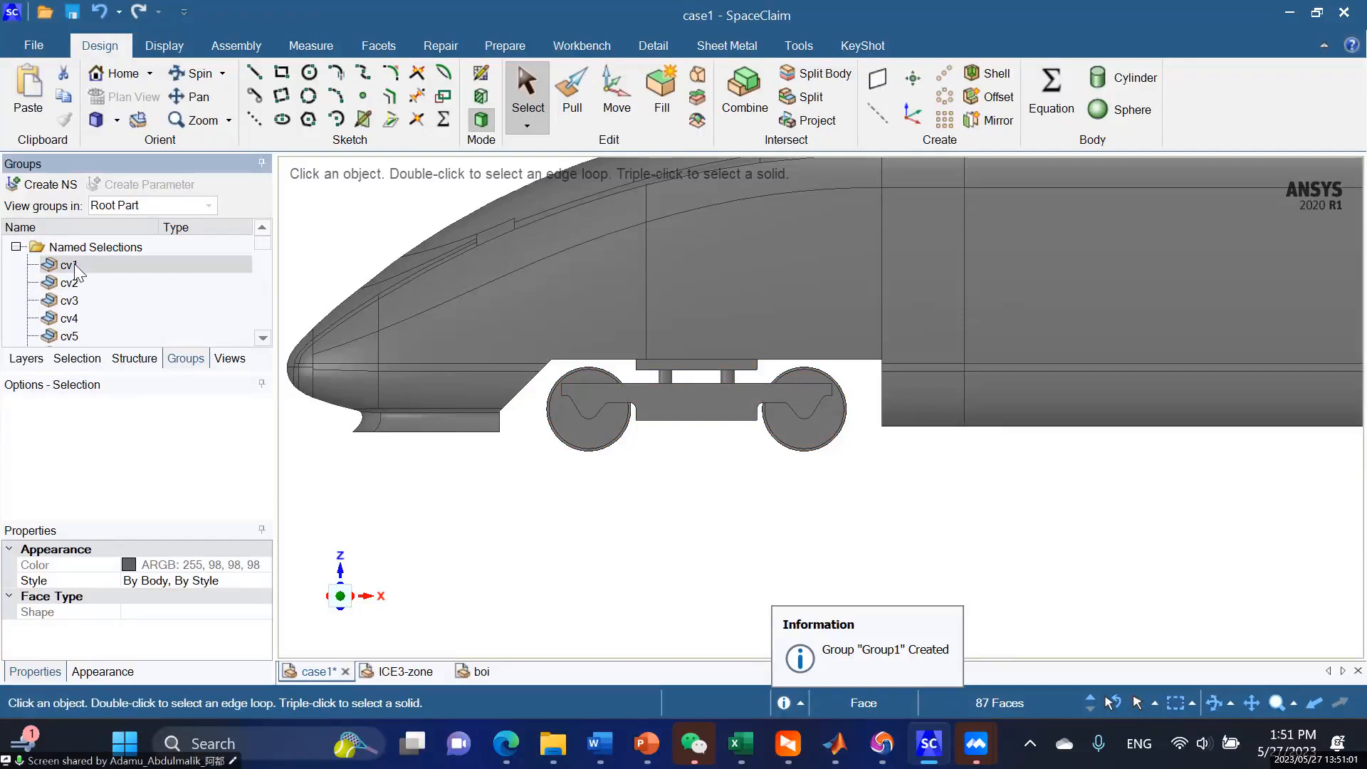
{"action": "left_click", "coordinate": [74, 264]}
{"action": "left_click", "coordinate": [89, 282]}
{"action": "scroll", "coordinate": [90, 289], "scroll_direction": "down", "scroll_amount": 2}
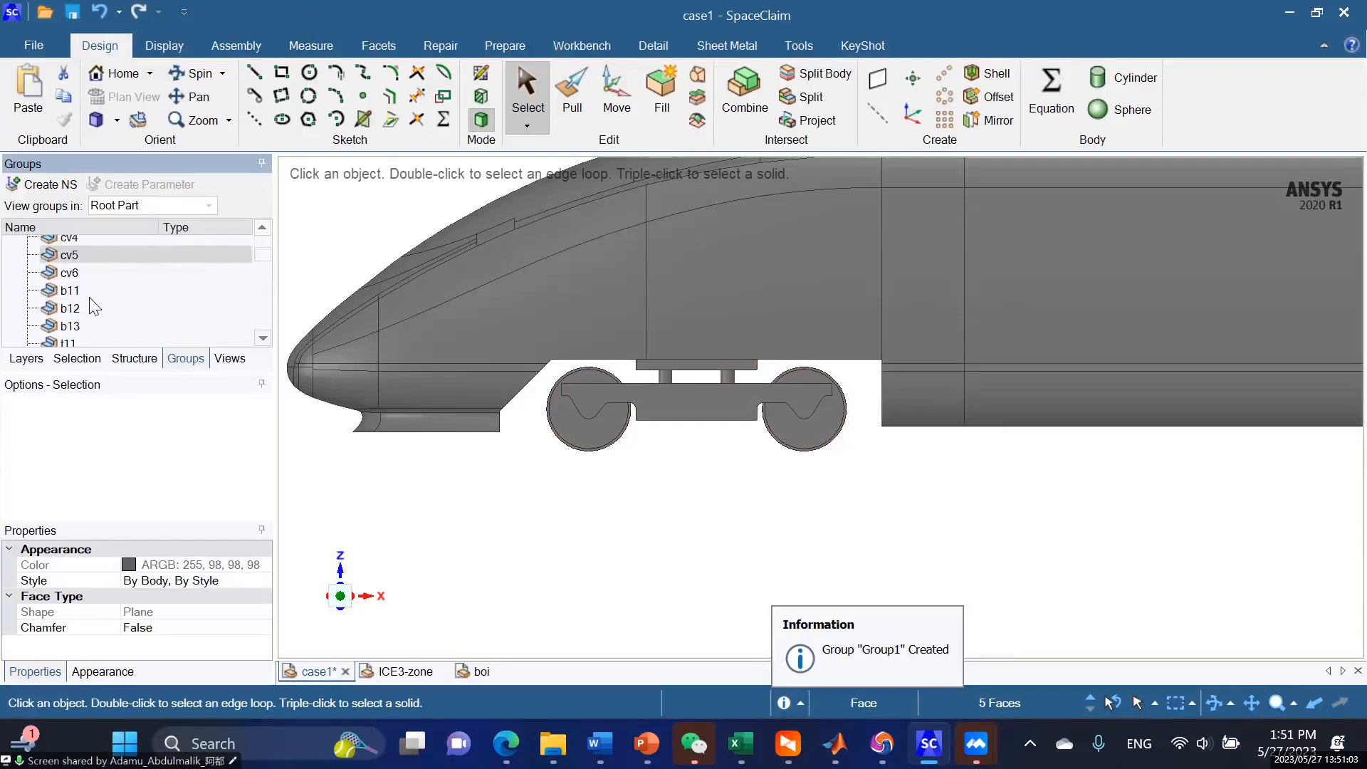
{"action": "left_click", "coordinate": [78, 289]}
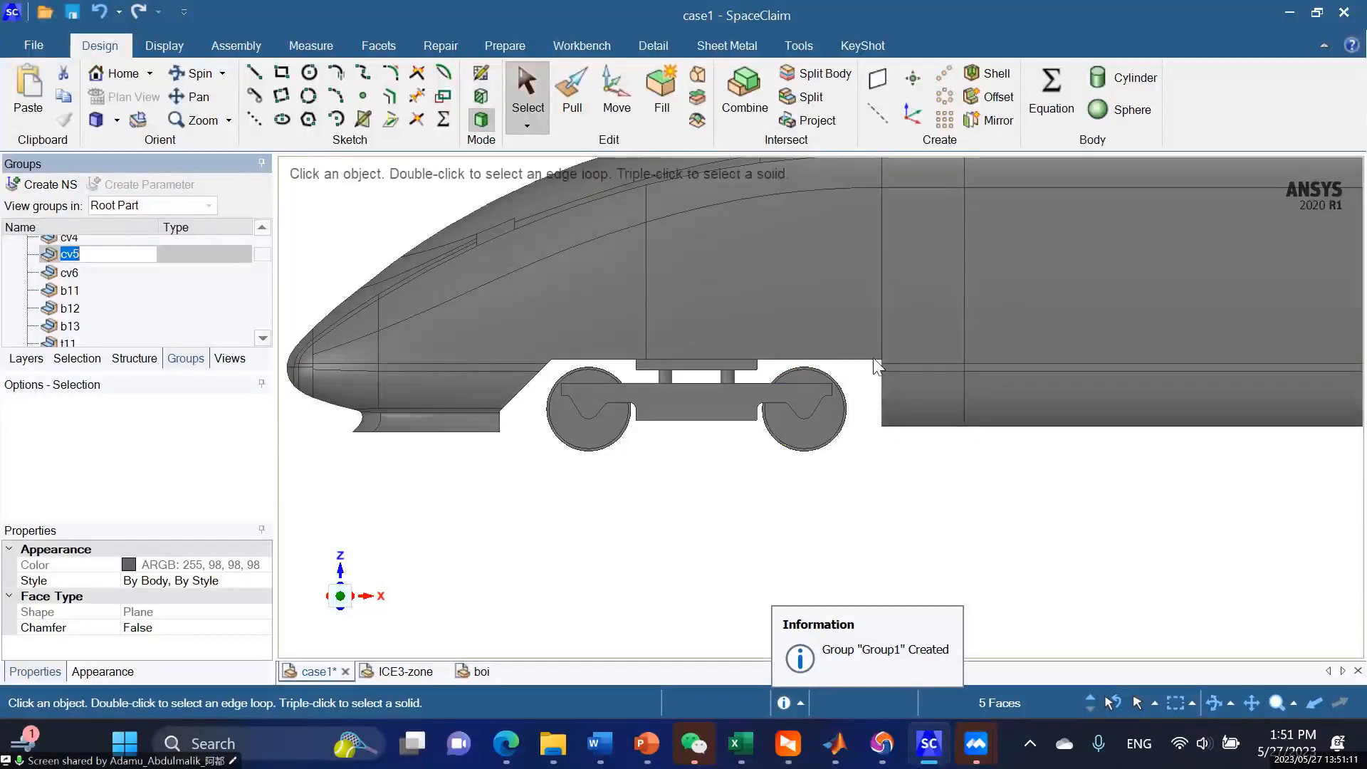
{"action": "left_click_drag", "start_coordinate": [875, 368], "coordinate": [1359, 477]}
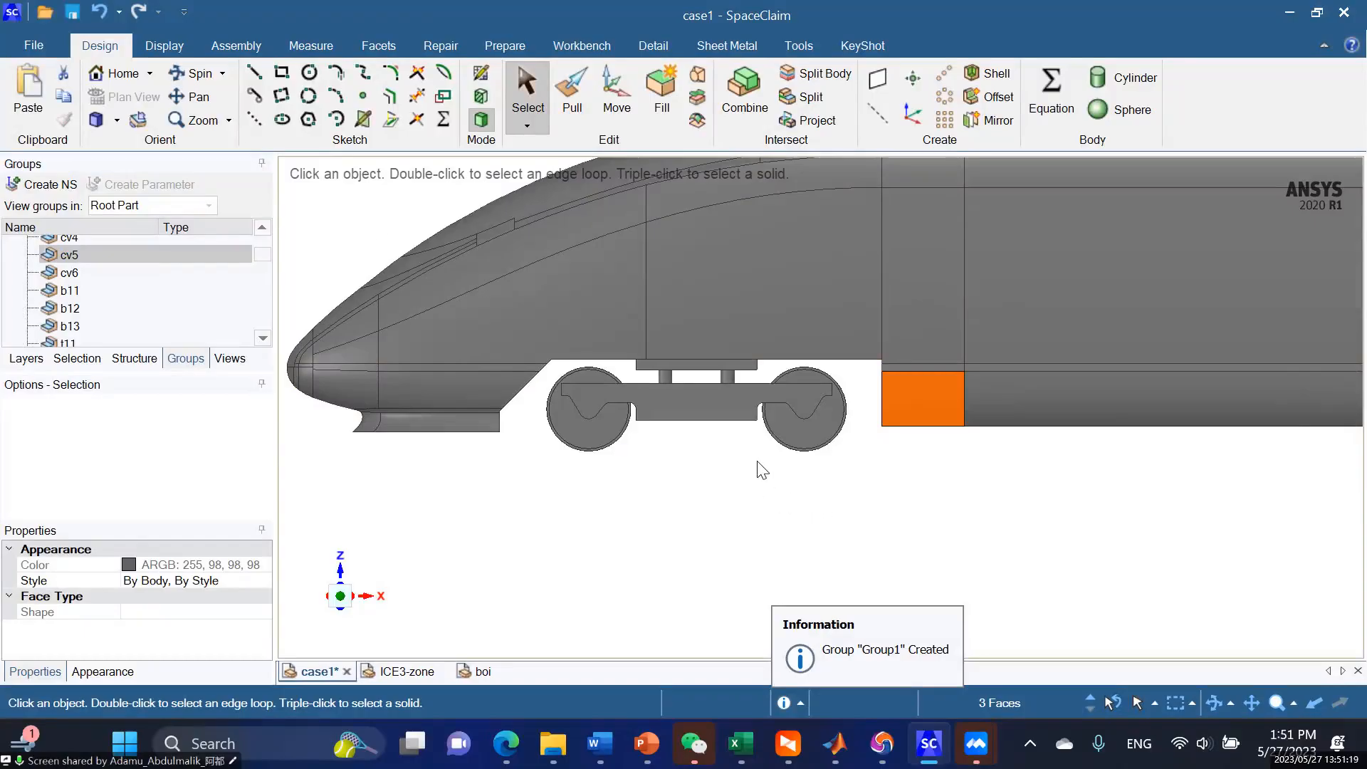
Review the Save and Save As options for the case1 document without saving it.
{"action": "left_click", "coordinate": [33, 48]}
{"action": "mouse_move", "coordinate": [54, 186]}
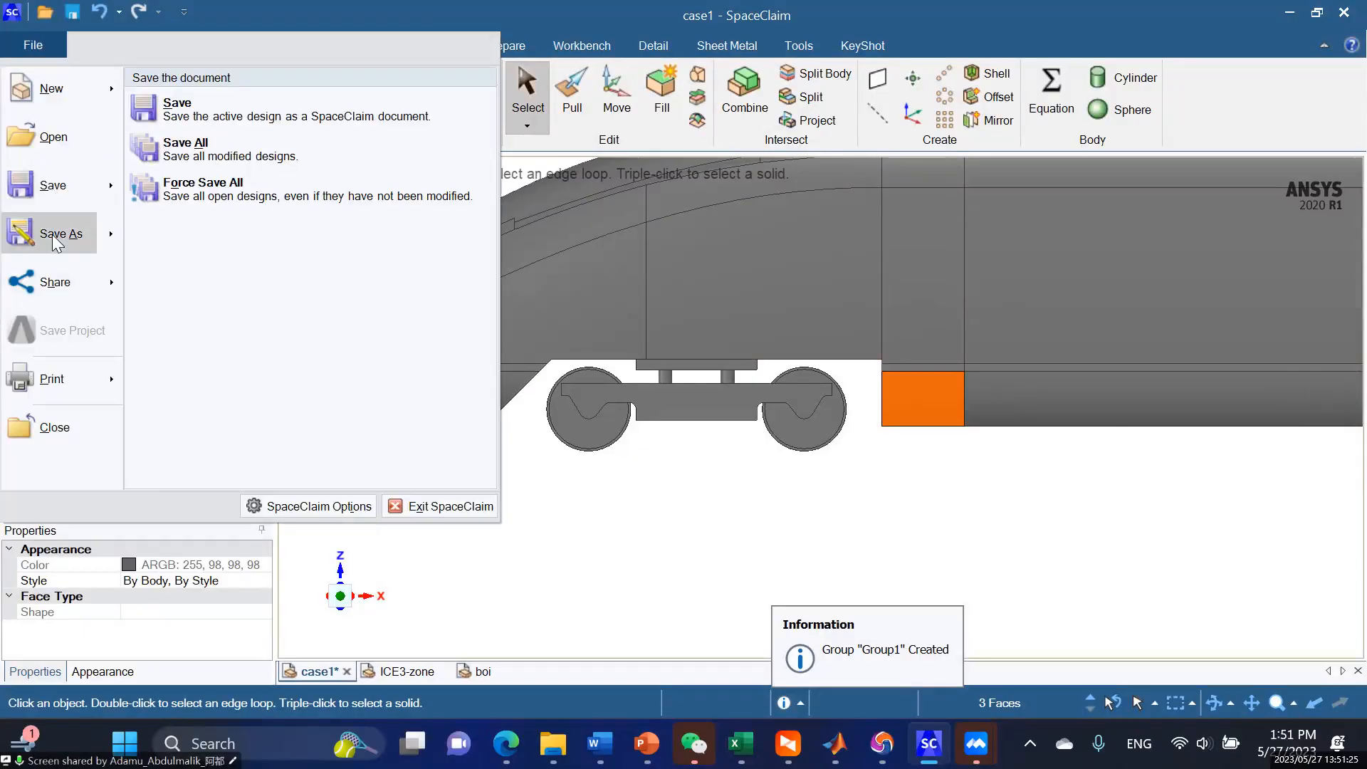
{"action": "mouse_move", "coordinate": [55, 237]}
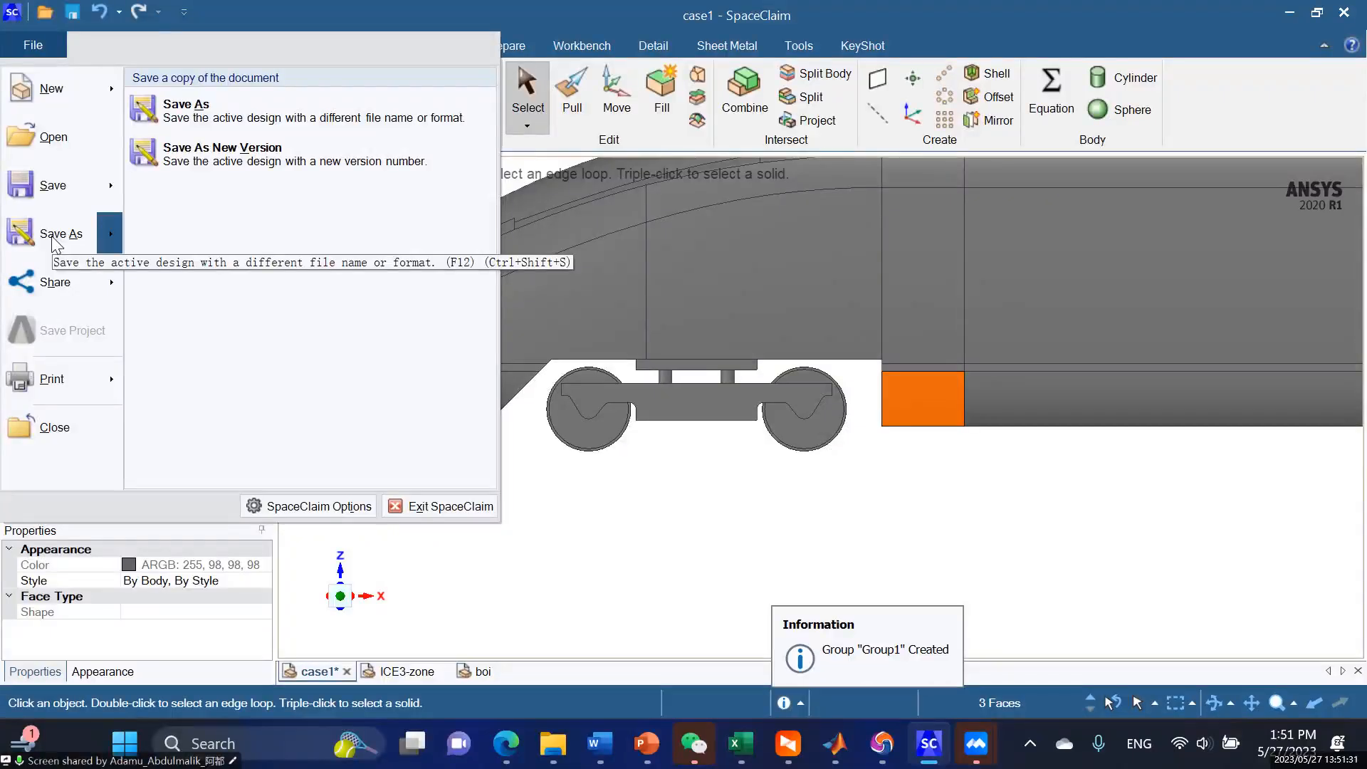
{"action": "left_click", "coordinate": [676, 526]}
Switch to the ICE3-zone document and select the inlet face at the nose end of the flow domain.
{"action": "left_click", "coordinate": [419, 667]}
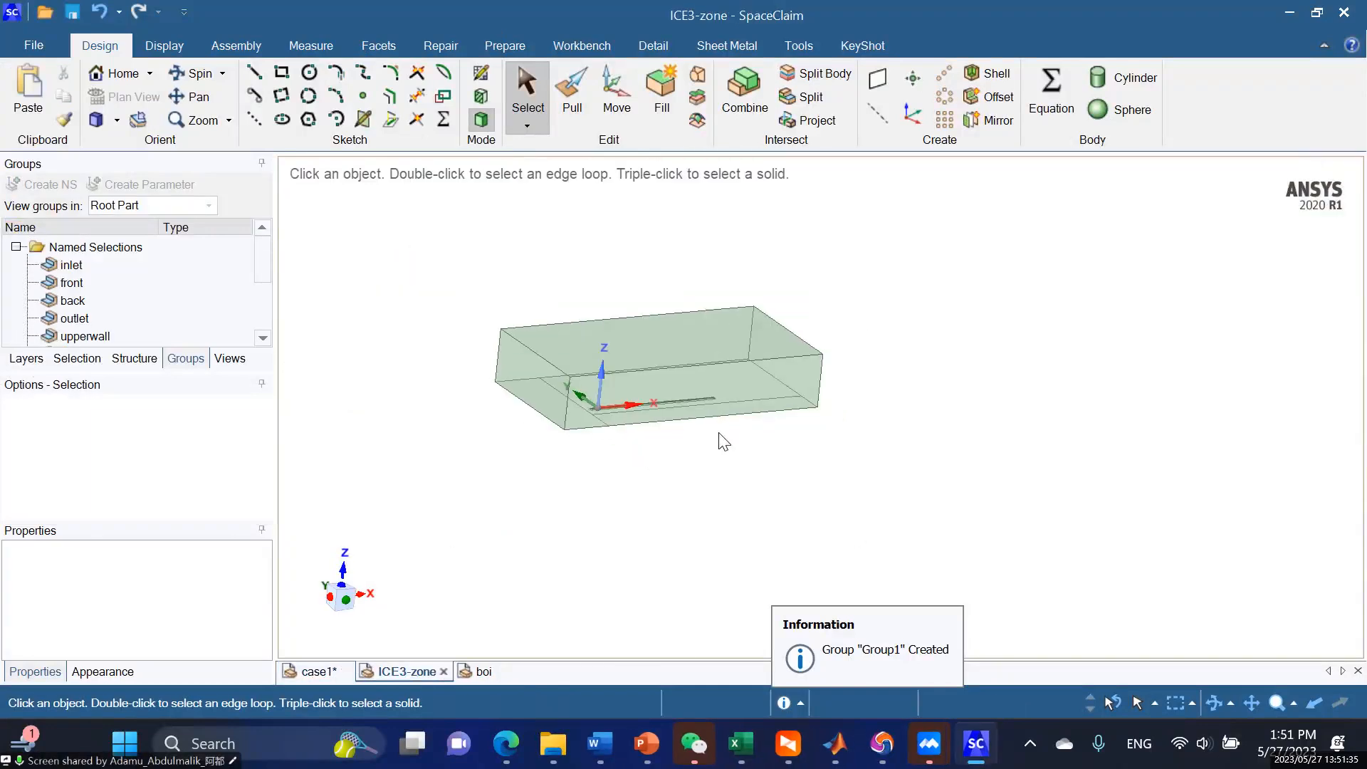
{"action": "scroll", "coordinate": [719, 433], "scroll_direction": "up", "scroll_amount": 3}
{"action": "middle_click_drag", "start_coordinate": [608, 430], "coordinate": [618, 446]}
{"action": "scroll", "coordinate": [890, 428], "scroll_direction": "down", "scroll_amount": 4}
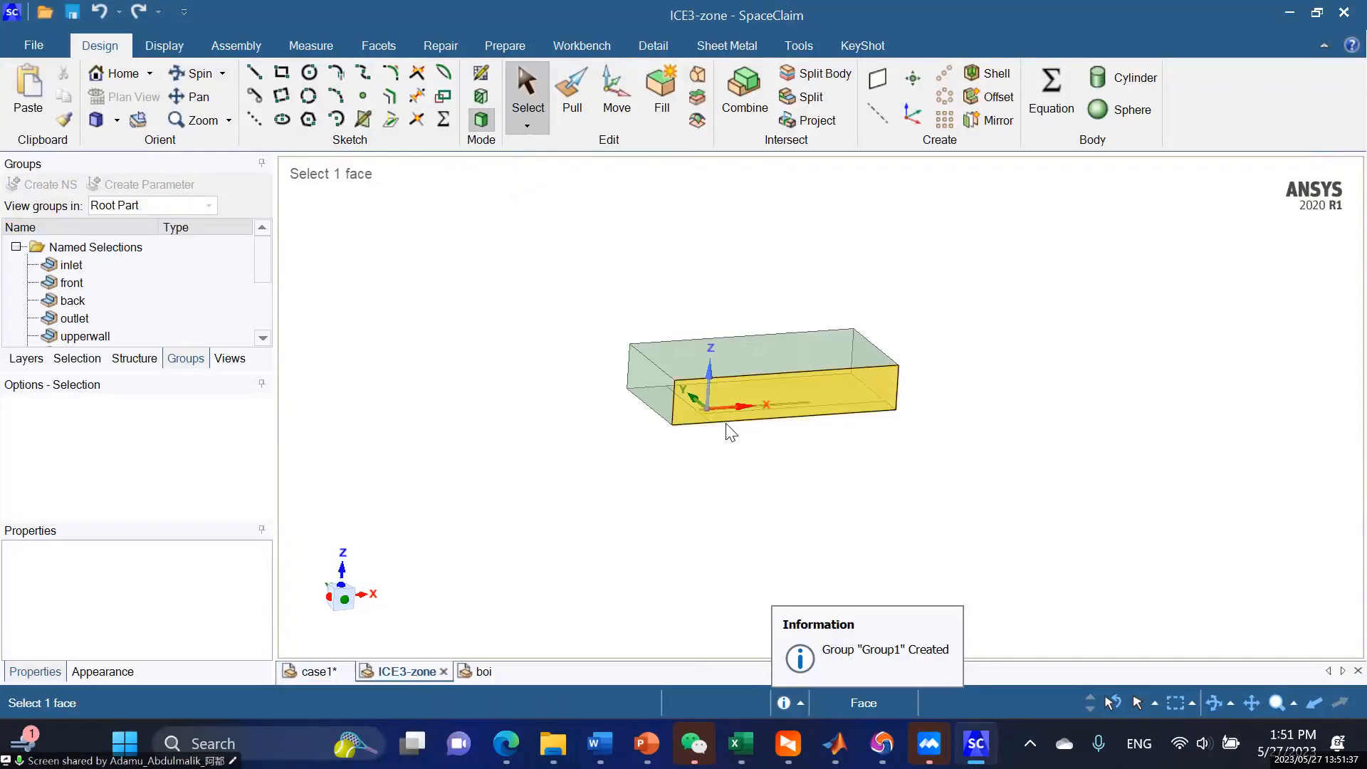
{"action": "scroll", "coordinate": [728, 434], "scroll_direction": "up", "scroll_amount": 4}
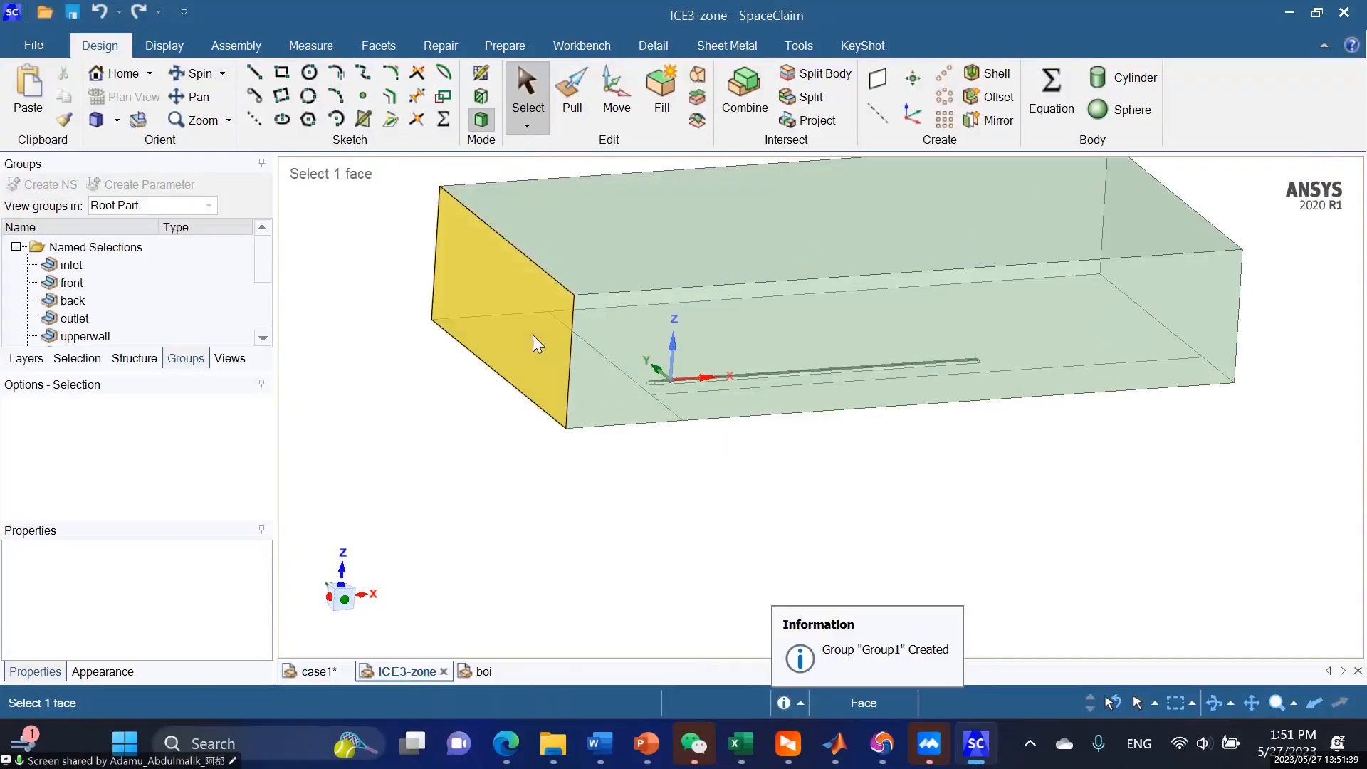
{"action": "left_click", "coordinate": [524, 364]}
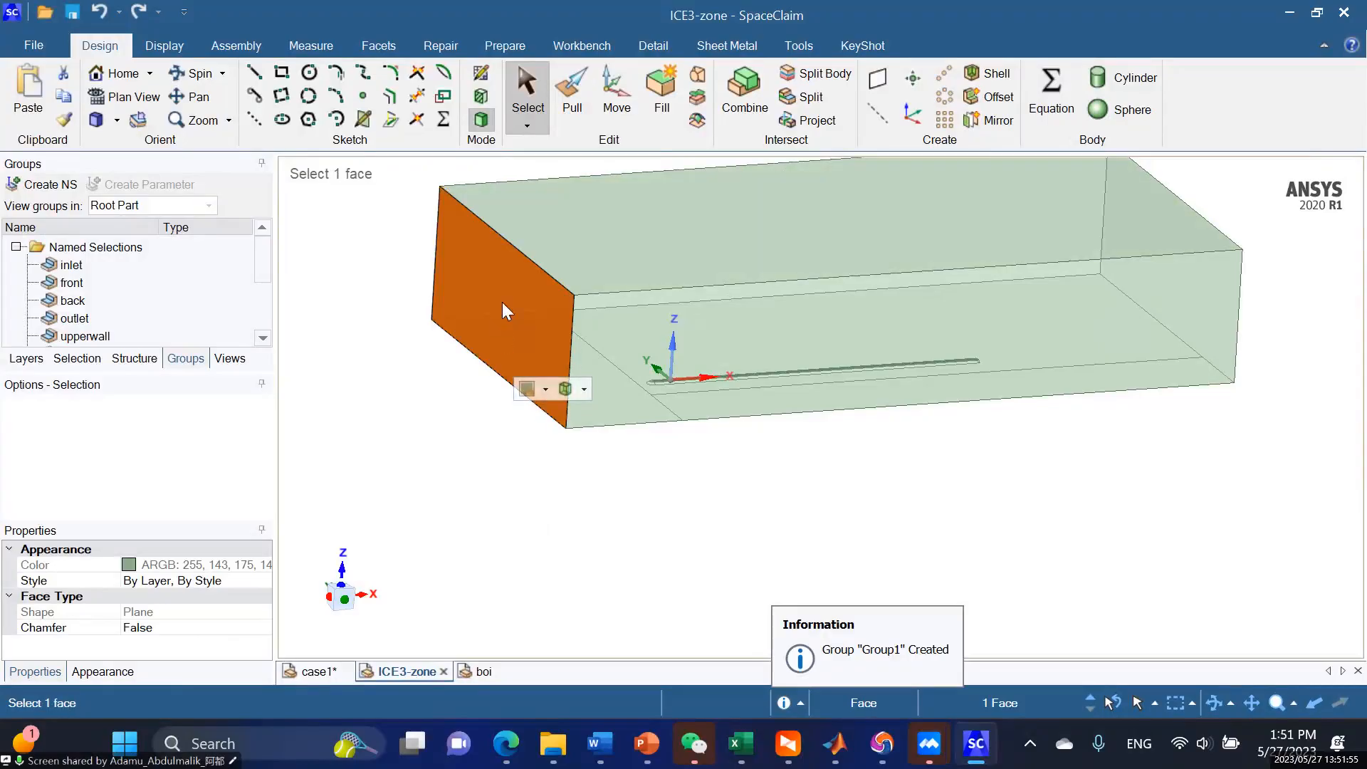
Select the outlet face at the far end of the flow domain and inspect that end.
{"action": "scroll", "coordinate": [506, 353], "scroll_direction": "down", "scroll_amount": 4}
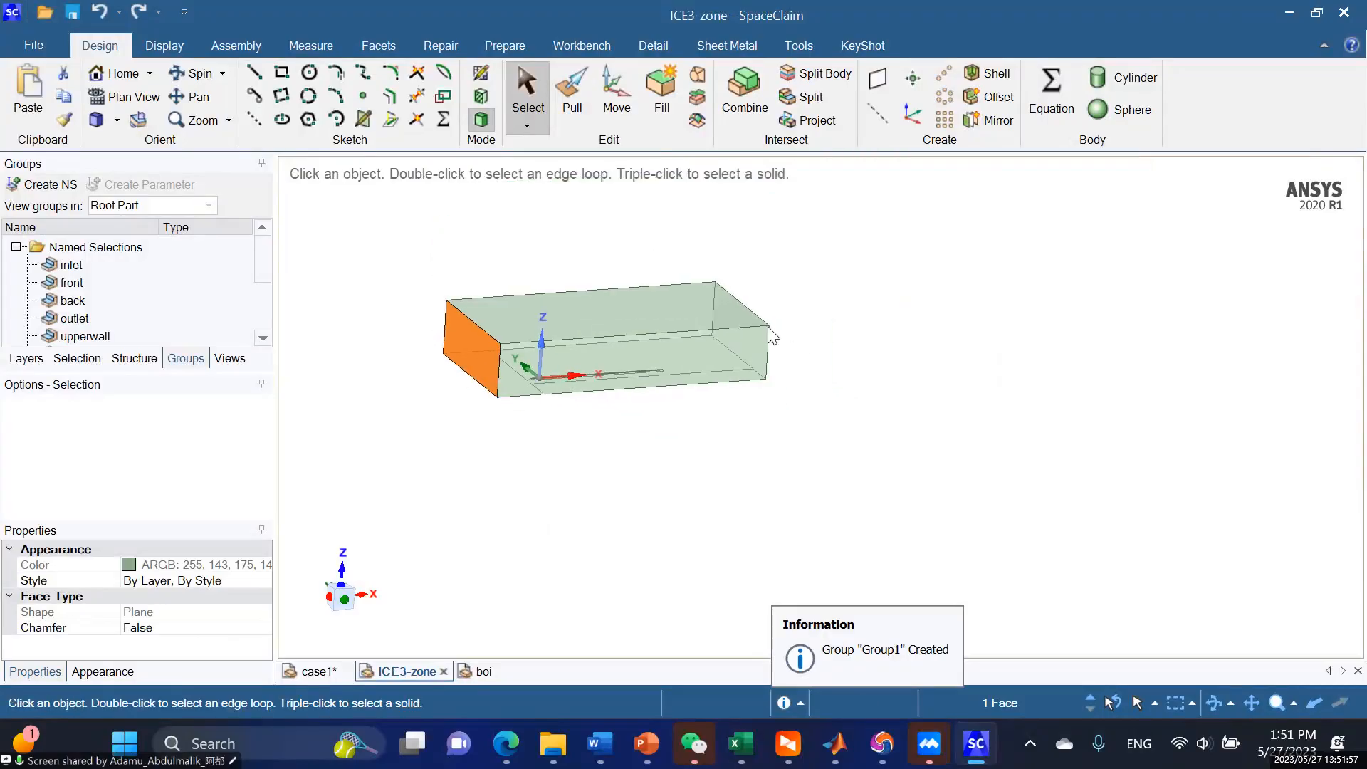
{"action": "middle_click_drag", "start_coordinate": [803, 323], "coordinate": [763, 339]}
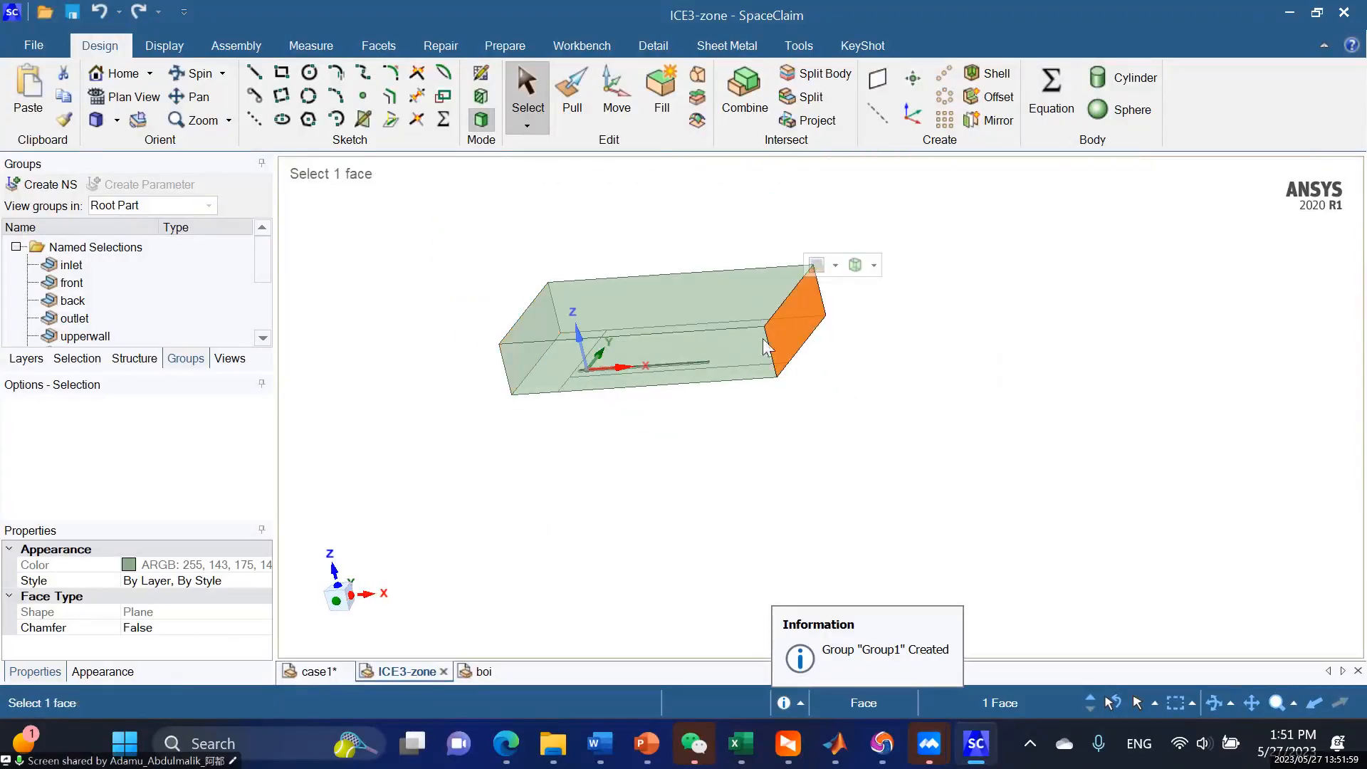
{"action": "middle_click_drag", "start_coordinate": [471, 351], "coordinate": [509, 356]}
{"action": "left_click", "coordinate": [506, 340]}
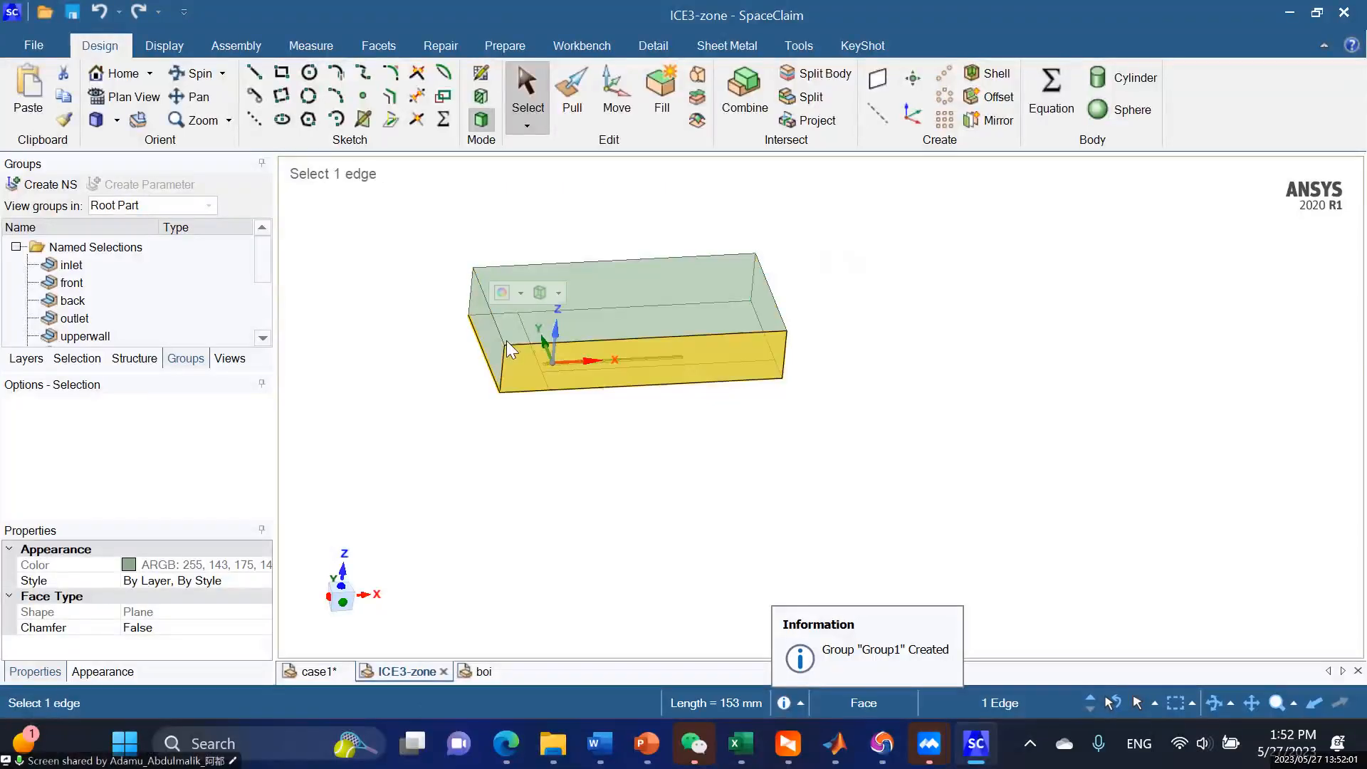
{"action": "key", "text": "ctrl+z"}
{"action": "scroll", "coordinate": [790, 327], "scroll_direction": "up", "scroll_amount": 5}
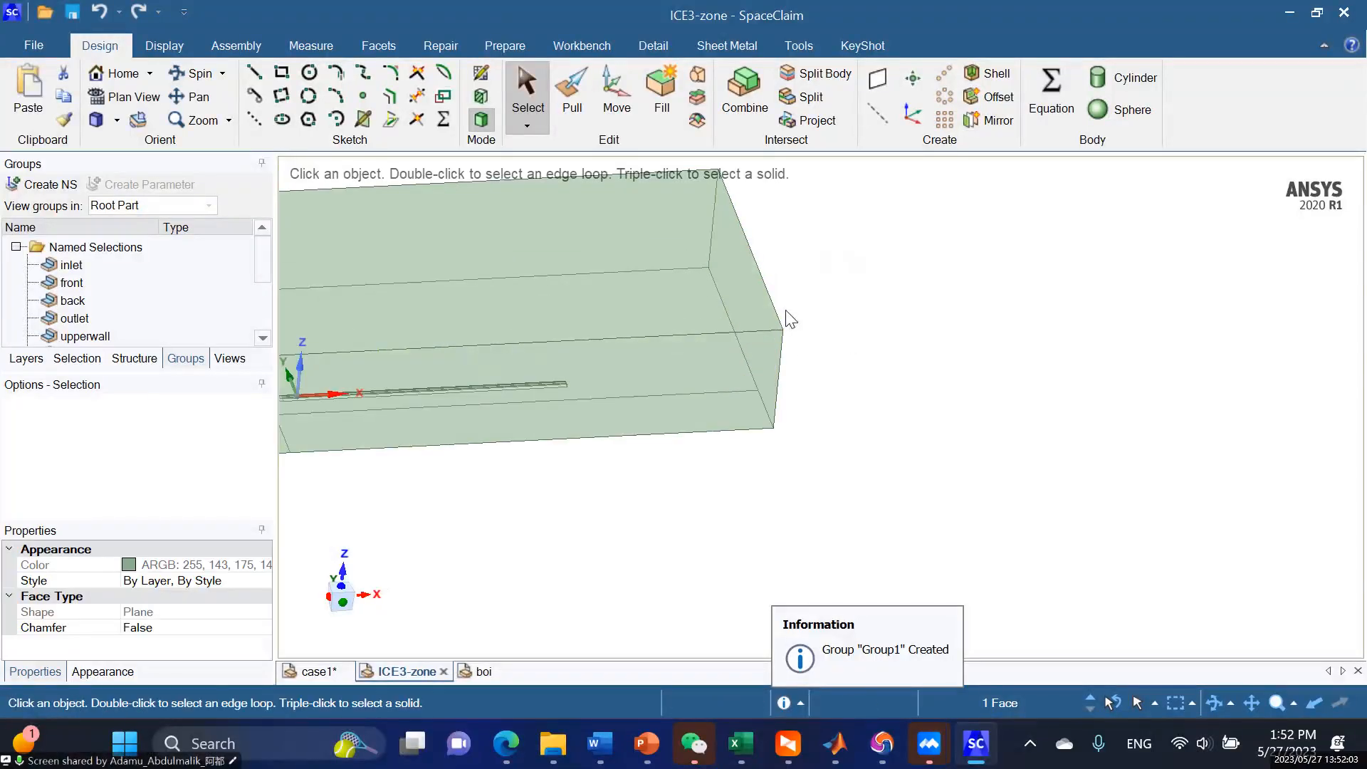
{"action": "middle_click_drag", "start_coordinate": [762, 304], "coordinate": [793, 300]}
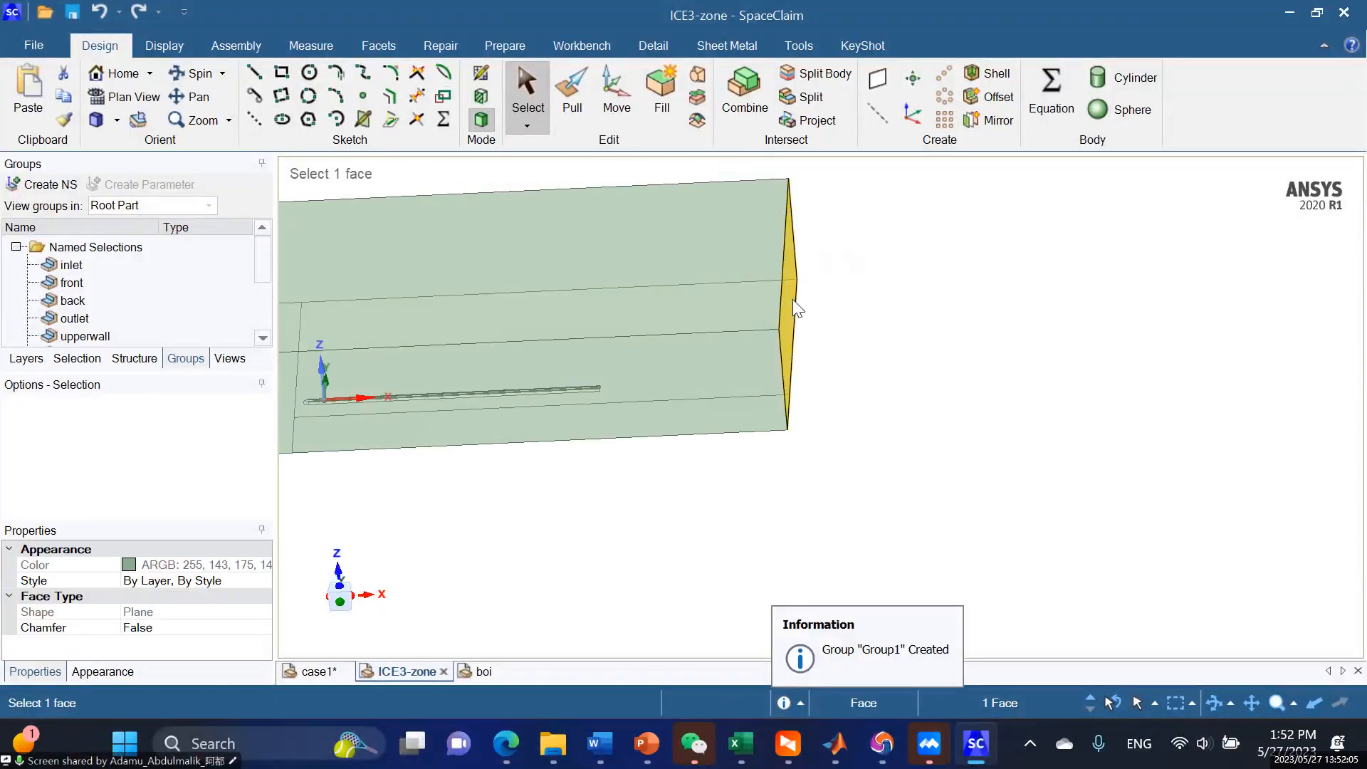
Select the flow domain's two long side faces in turn, front and back.
{"action": "middle_click_drag", "start_coordinate": [909, 345], "coordinate": [818, 378]}
{"action": "scroll", "coordinate": [753, 370], "scroll_direction": "up", "scroll_amount": 5}
{"action": "left_click", "coordinate": [737, 349]}
{"action": "scroll", "coordinate": [826, 477], "scroll_direction": "down", "scroll_amount": 5}
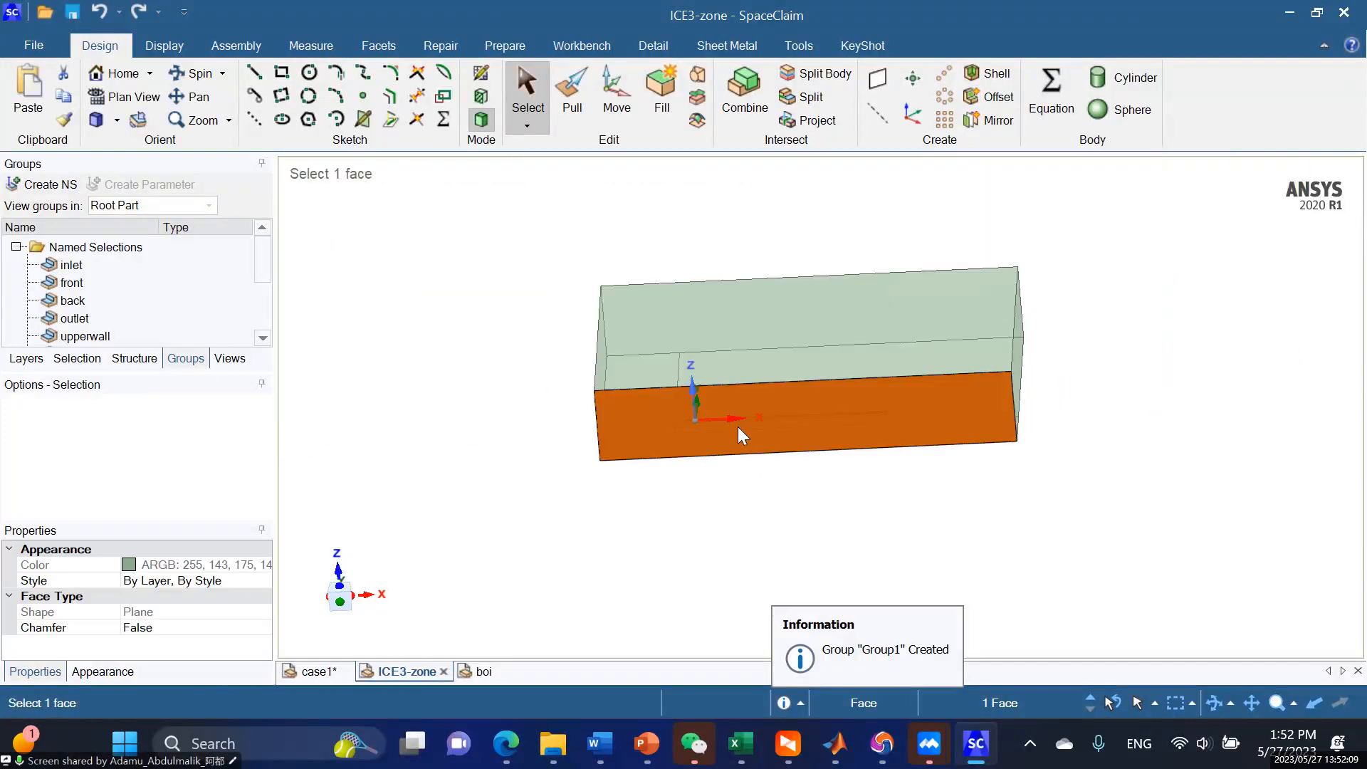
{"action": "mouse_move", "coordinate": [733, 275]}
{"action": "middle_mouse_down"}
{"action": "mouse_move", "coordinate": [709, 273]}
{"action": "mouse_move", "coordinate": [716, 263]}
{"action": "middle_mouse_up"}
{"action": "left_click", "coordinate": [716, 258]}
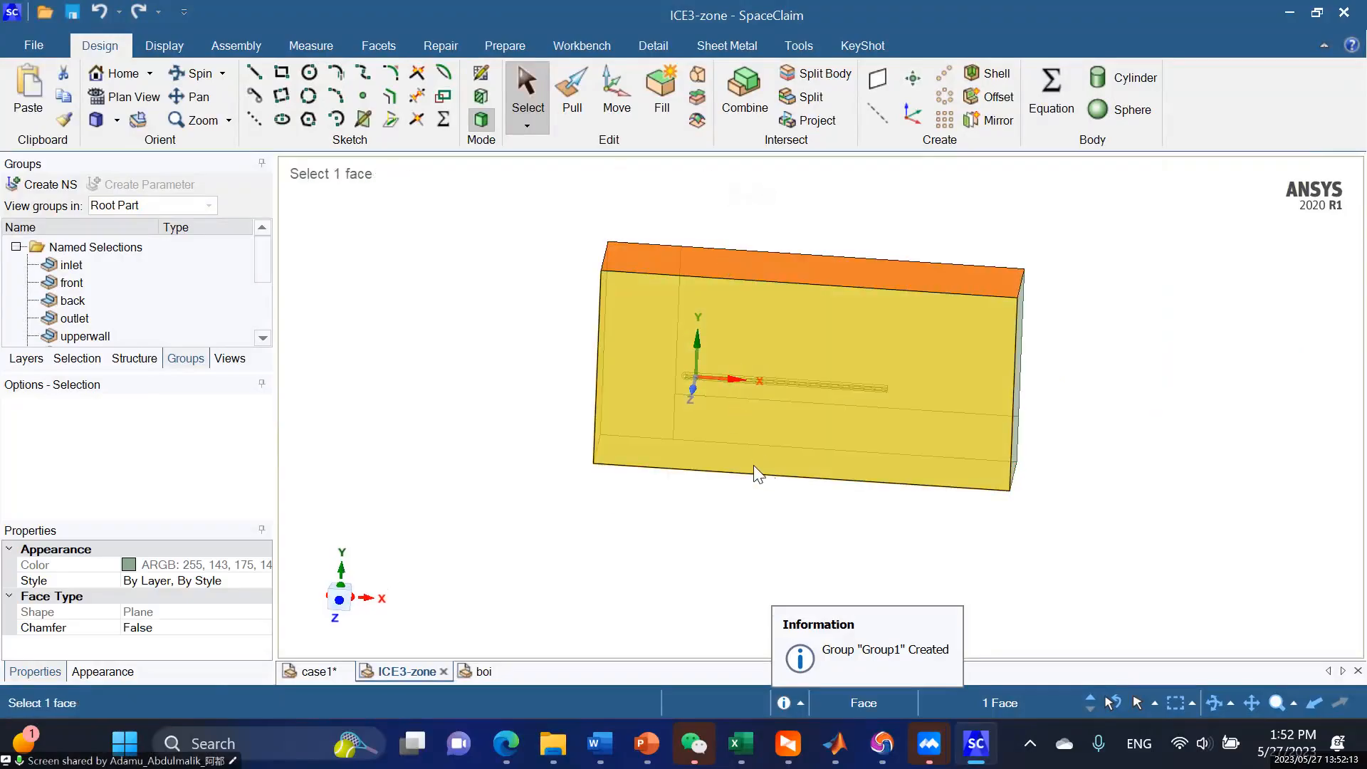
Select the ground face beneath the train and the upper wall of the flow domain in turn.
{"action": "middle_click_drag", "start_coordinate": [733, 482], "coordinate": [635, 531]}
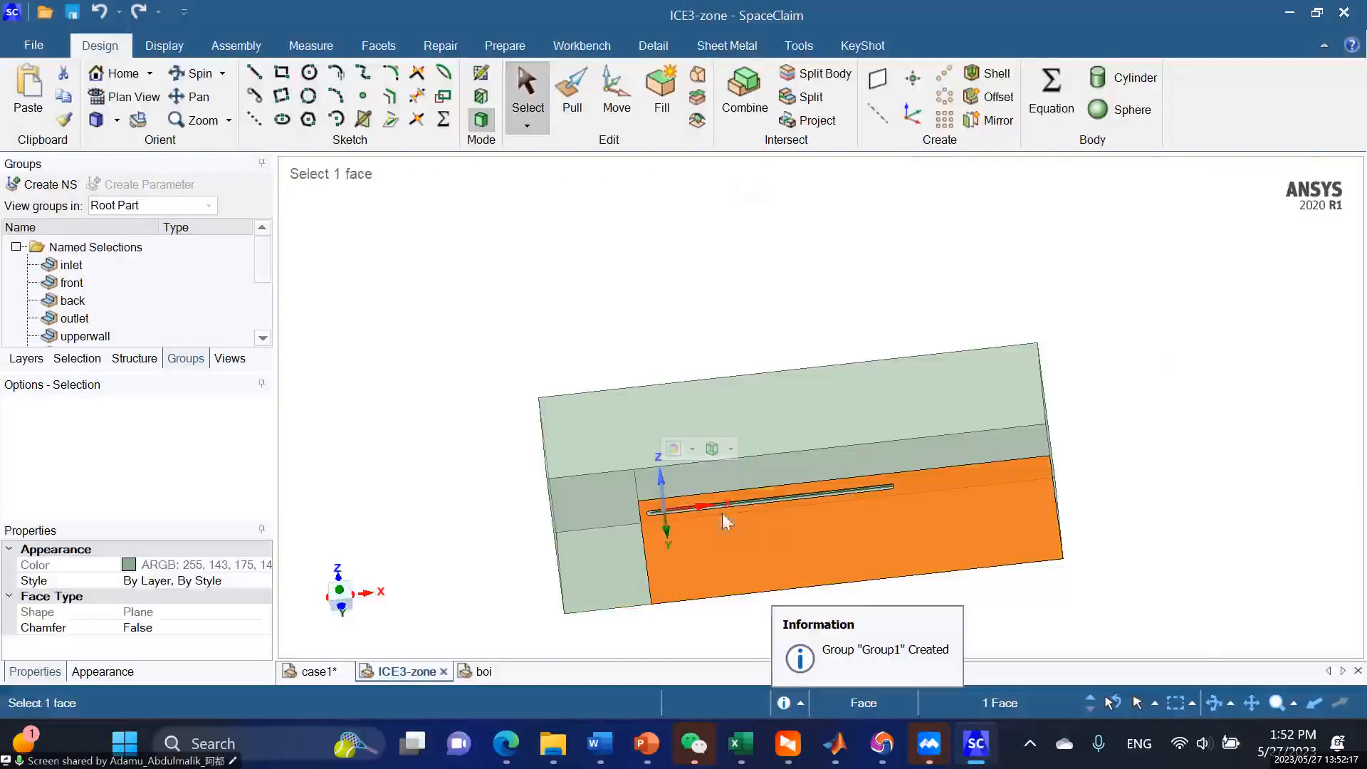
{"action": "middle_click_drag", "start_coordinate": [723, 498], "coordinate": [728, 373]}
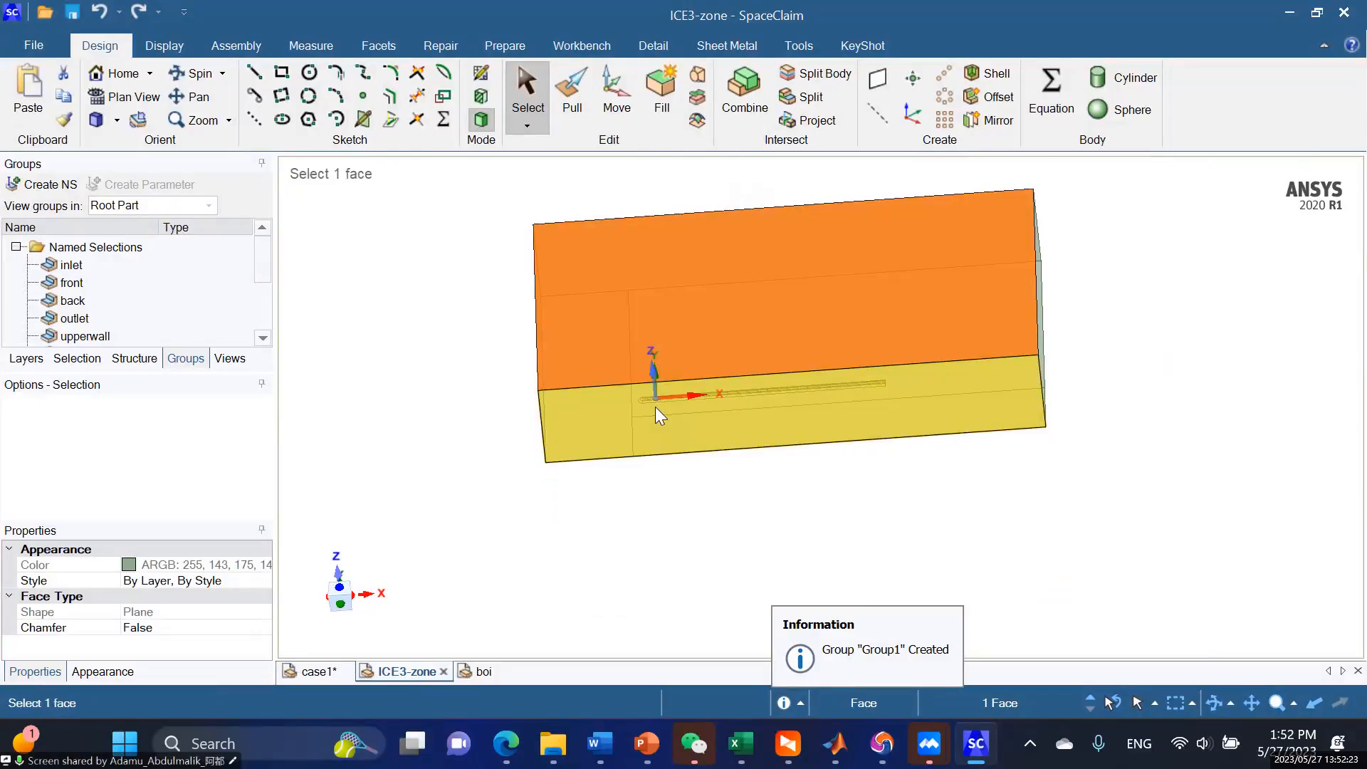
{"action": "mouse_move", "coordinate": [676, 420]}
{"action": "middle_mouse_down"}
{"action": "mouse_move", "coordinate": [673, 443]}
{"action": "mouse_move", "coordinate": [669, 378]}
{"action": "mouse_move", "coordinate": [758, 388]}
{"action": "mouse_move", "coordinate": [797, 433]}
{"action": "middle_mouse_up"}
{"action": "scroll", "coordinate": [797, 432], "scroll_direction": "down", "scroll_amount": 3}
{"action": "scroll", "coordinate": [773, 435], "scroll_direction": "up", "scroll_amount": 2}
{"action": "scroll", "coordinate": [138, 300], "scroll_direction": "down", "scroll_amount": 3}
{"action": "scroll", "coordinate": [114, 292], "scroll_direction": "up", "scroll_amount": 3}
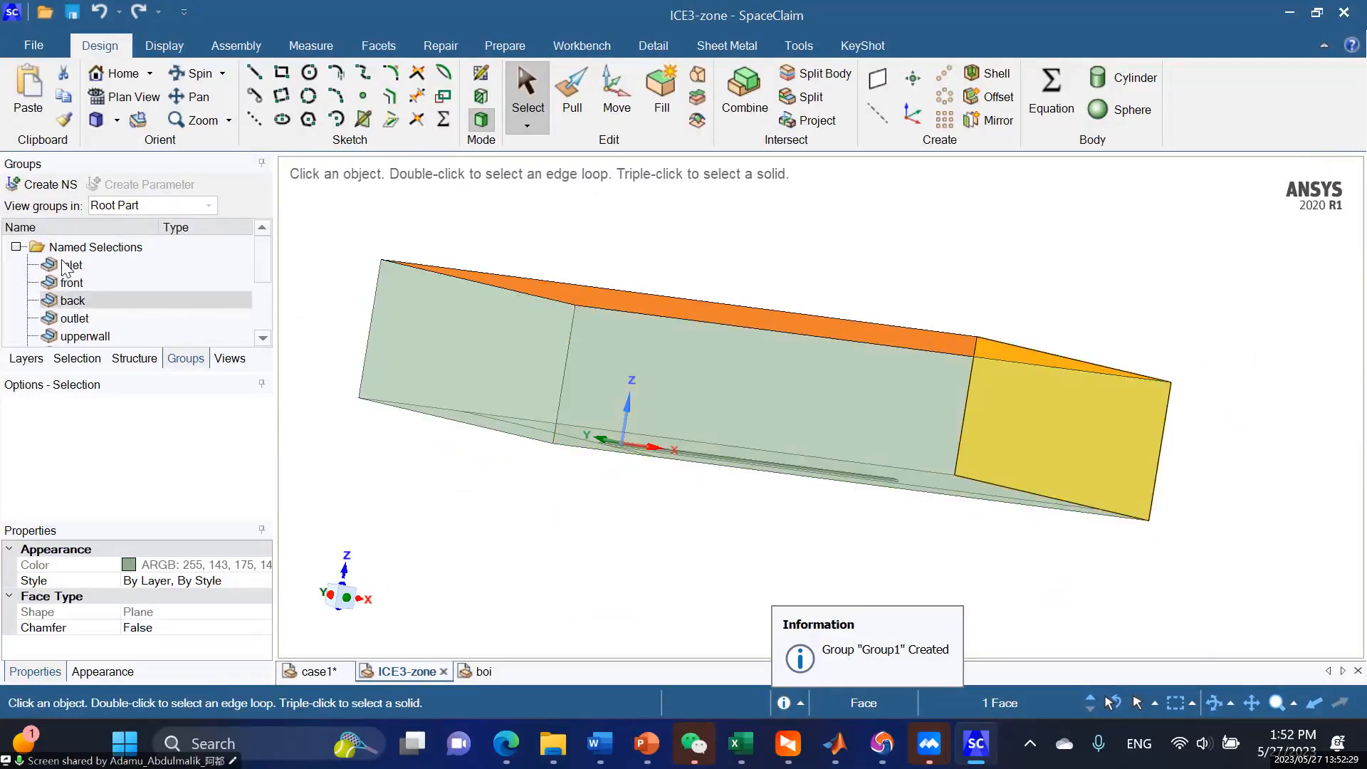
Highlight the inlet, front and back named selections of the flow domain, and pick its long front side face.
{"action": "left_click", "coordinate": [72, 267]}
{"action": "left_click", "coordinate": [71, 283]}
{"action": "left_click", "coordinate": [74, 301]}
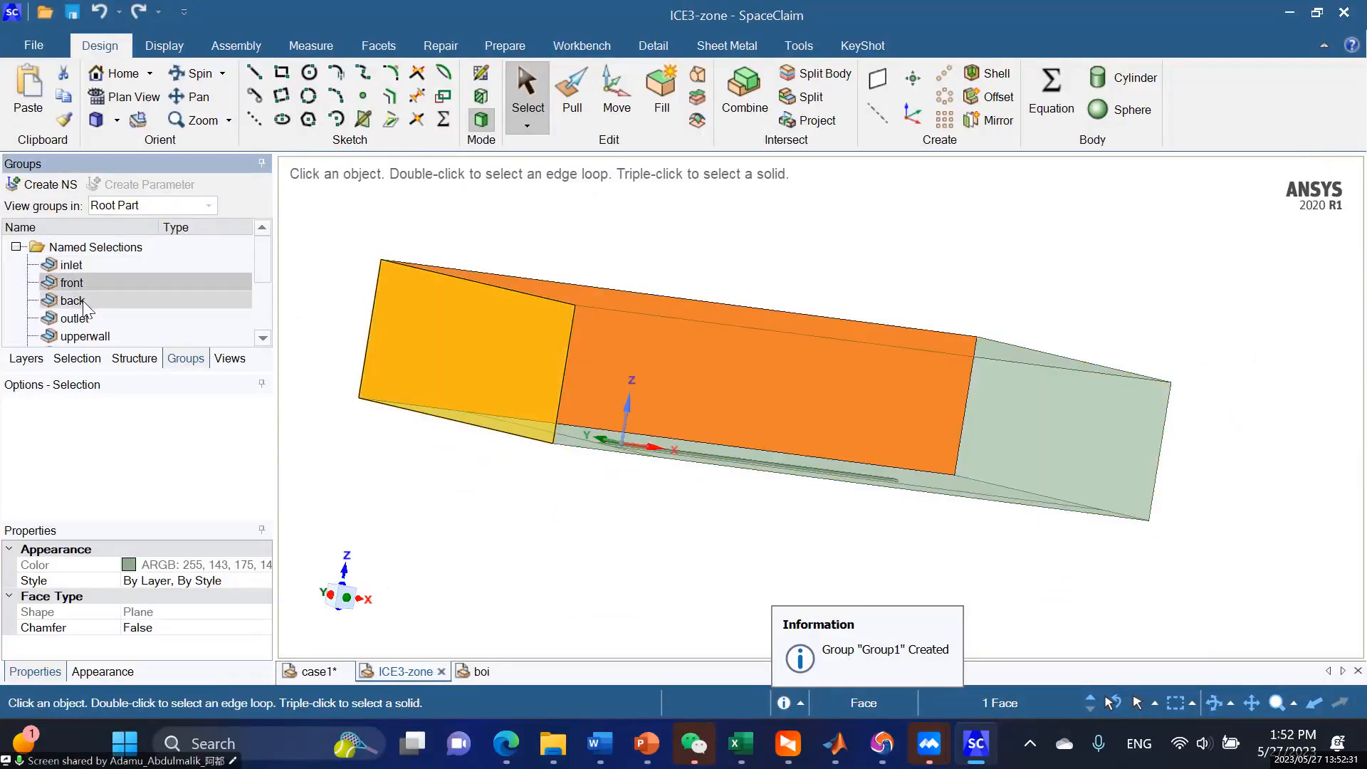
{"action": "middle_click_drag", "start_coordinate": [943, 349], "coordinate": [835, 454]}
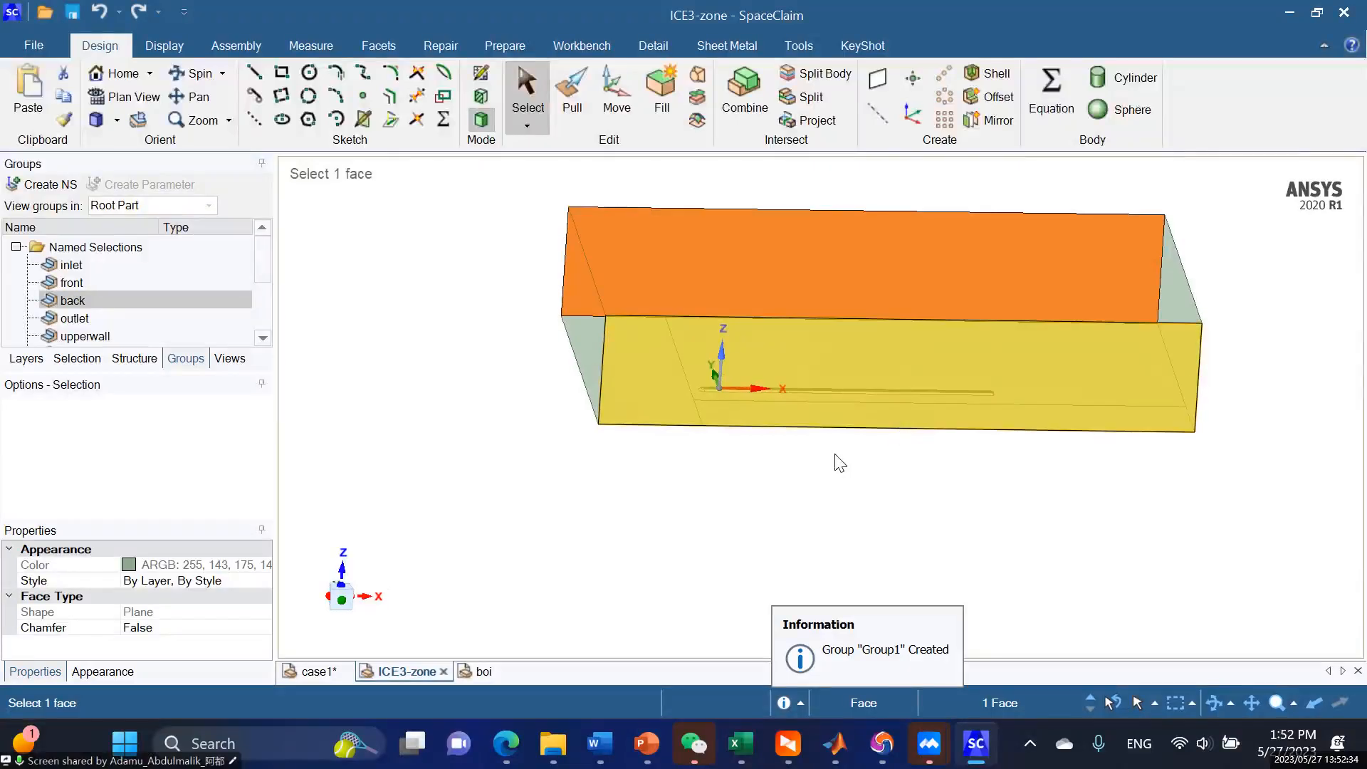
{"action": "left_click", "coordinate": [655, 405]}
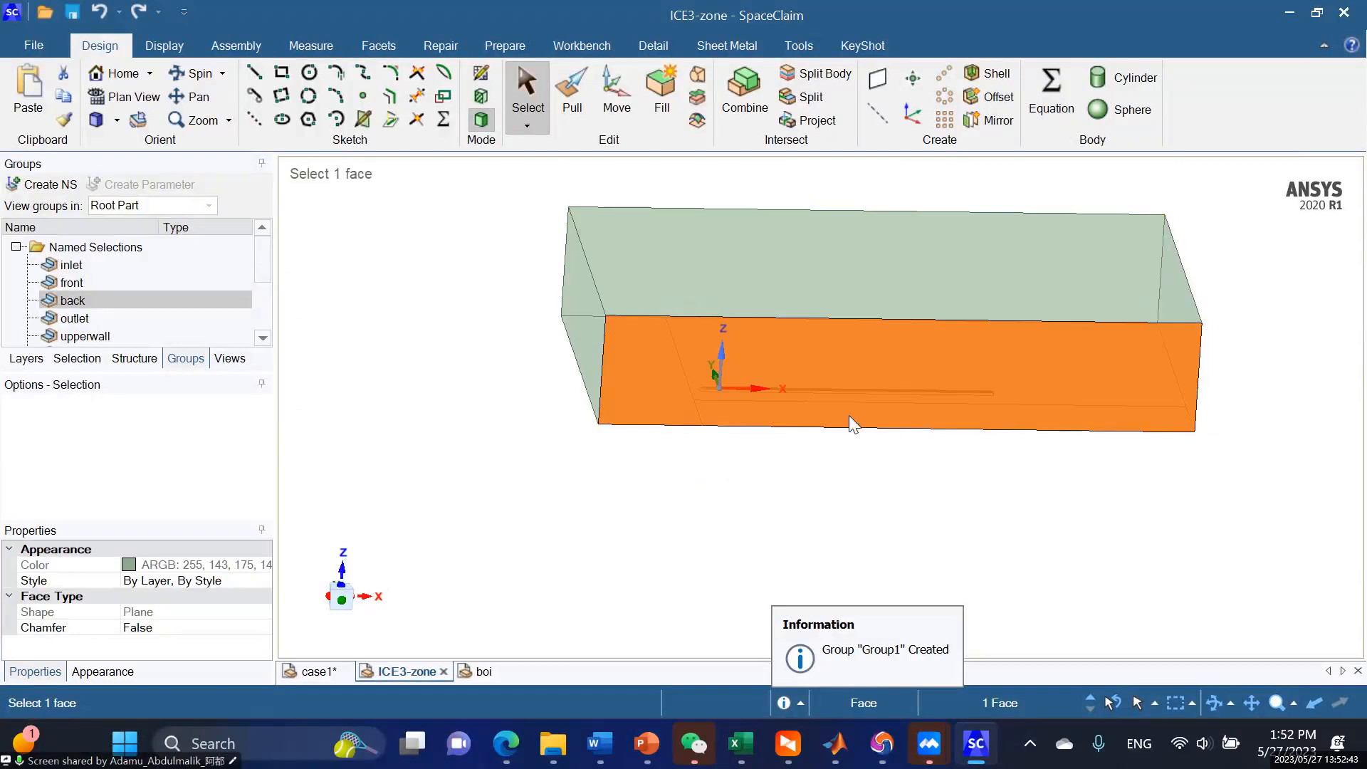
{"action": "scroll", "coordinate": [908, 410], "scroll_direction": "up", "scroll_amount": 2}
{"action": "scroll", "coordinate": [641, 383], "scroll_direction": "down", "scroll_amount": 6}
{"action": "scroll", "coordinate": [704, 395], "scroll_direction": "up", "scroll_amount": 3}
{"action": "scroll", "coordinate": [695, 395], "scroll_direction": "down", "scroll_amount": 1}
{"action": "middle_click_drag", "start_coordinate": [709, 357], "coordinate": [800, 384], "text": "shift"}
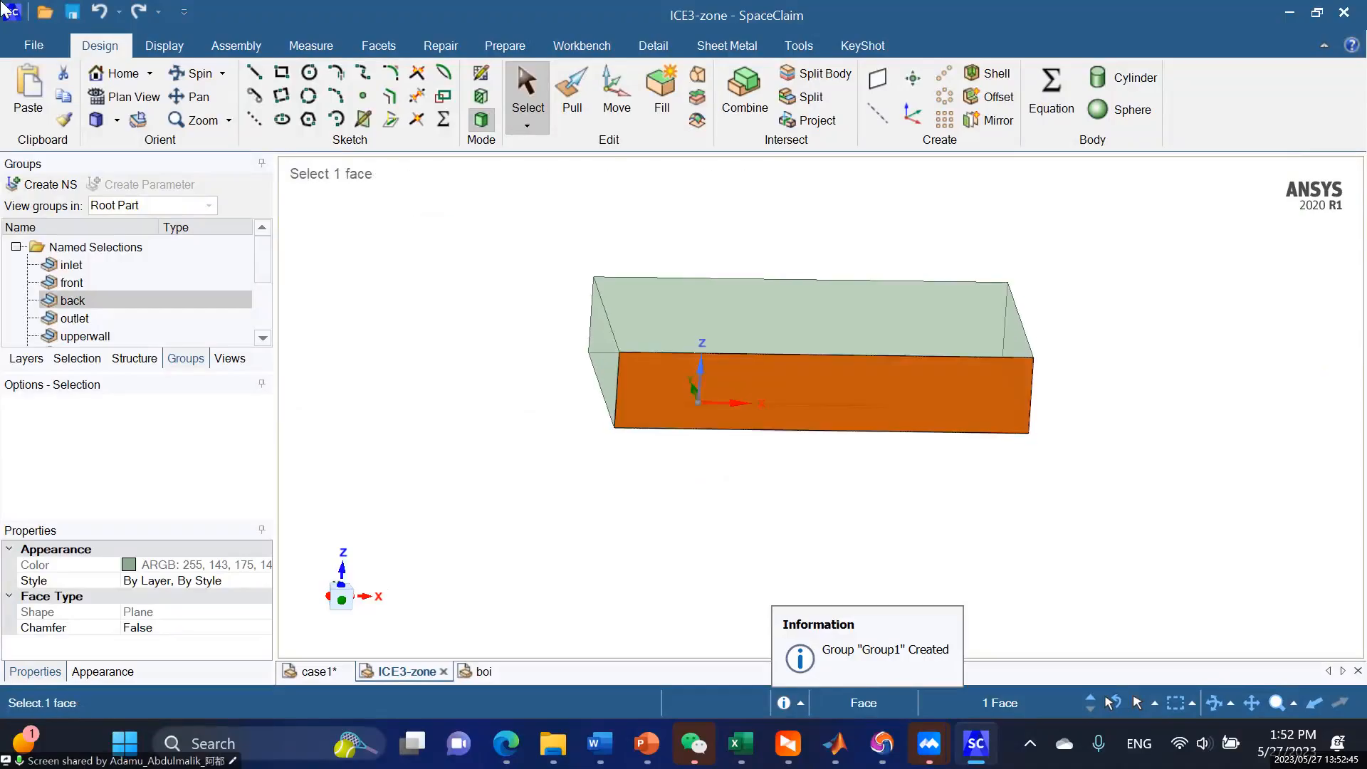
Switch to the boi document and select a long side face of the outer refinement box.
{"action": "left_click", "coordinate": [478, 672]}
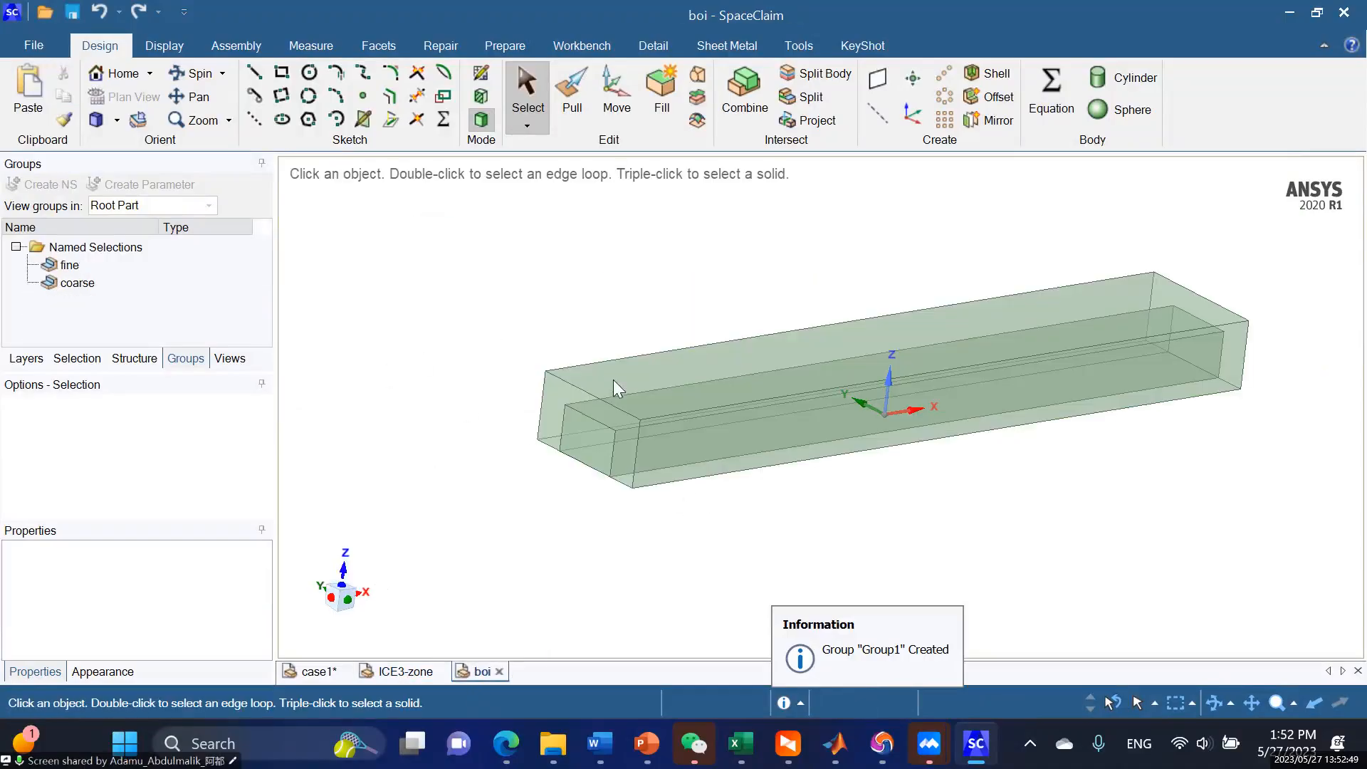
{"action": "left_click", "coordinate": [600, 370]}
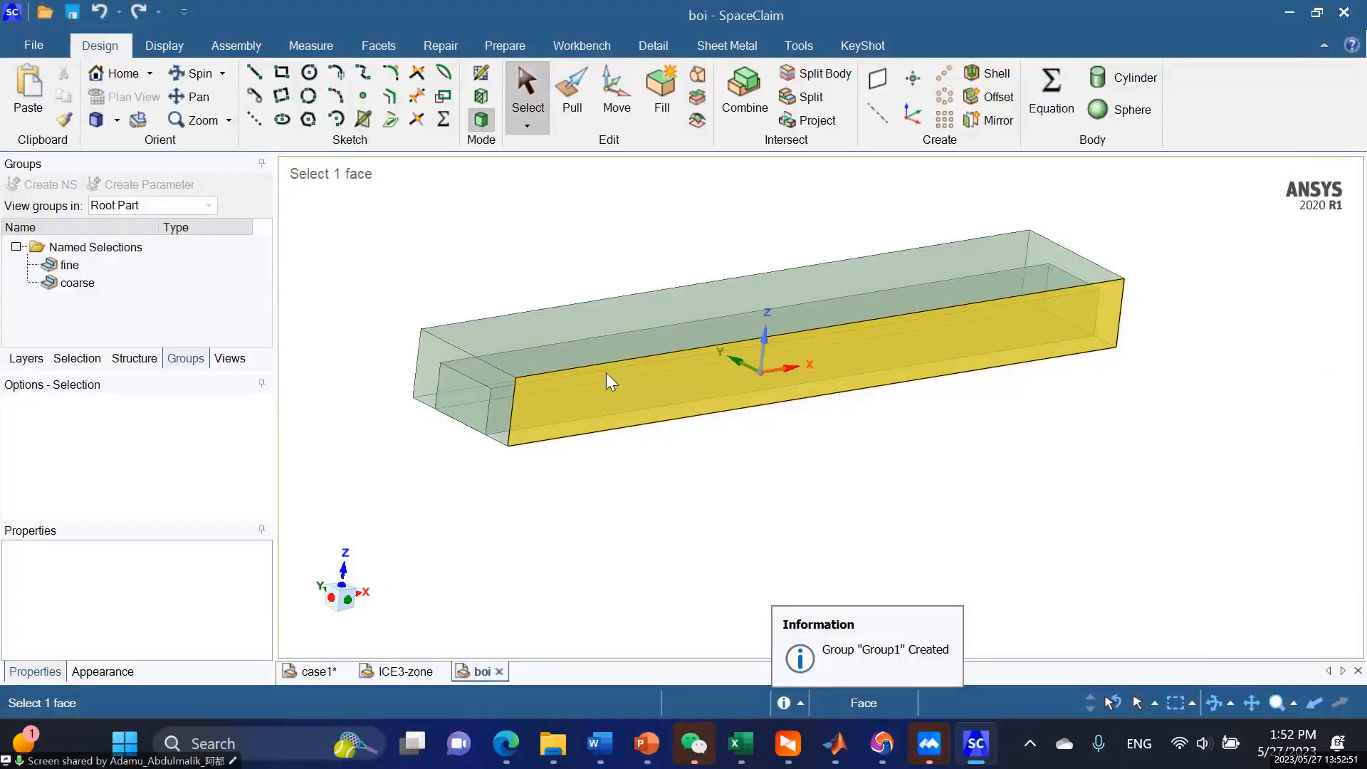
{"action": "left_click", "coordinate": [810, 397]}
{"action": "left_click", "coordinate": [548, 397]}
{"action": "left_click", "coordinate": [588, 411]}
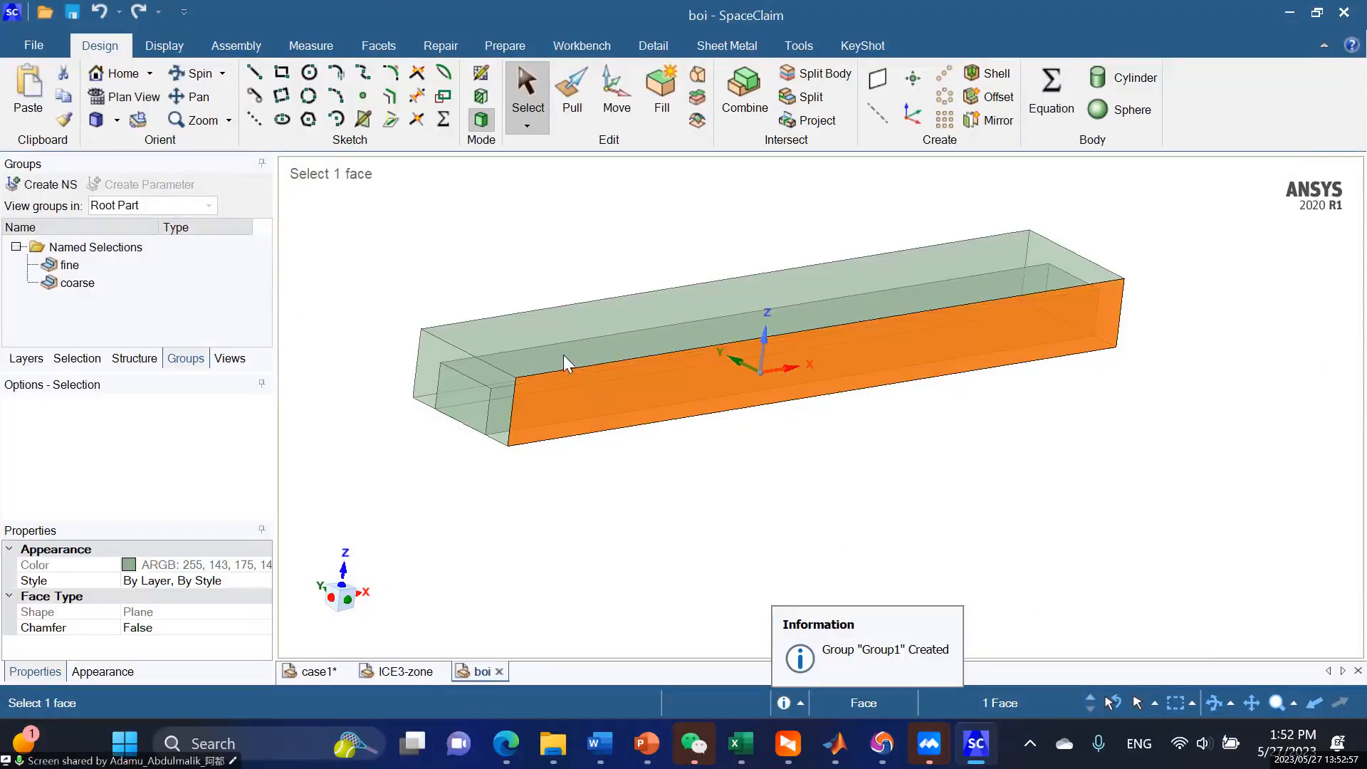
Add the upper face and the underside of the outer refinement box to the selection.
{"action": "left_click", "coordinate": [564, 355], "text": "ctrl"}
{"action": "middle_click_drag", "start_coordinate": [463, 417], "coordinate": [598, 345]}
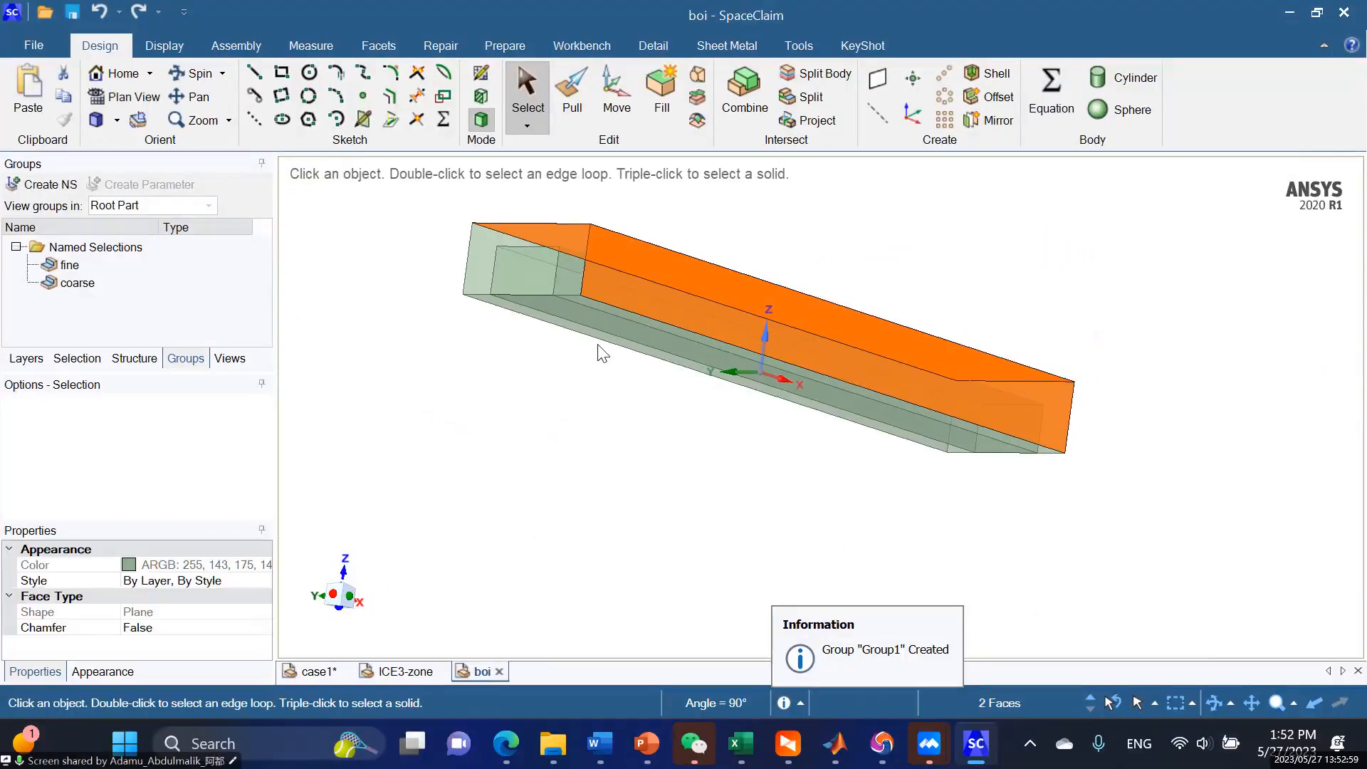
{"action": "left_click", "coordinate": [601, 335], "text": "ctrl"}
{"action": "middle_click_drag", "start_coordinate": [525, 374], "coordinate": [712, 392]}
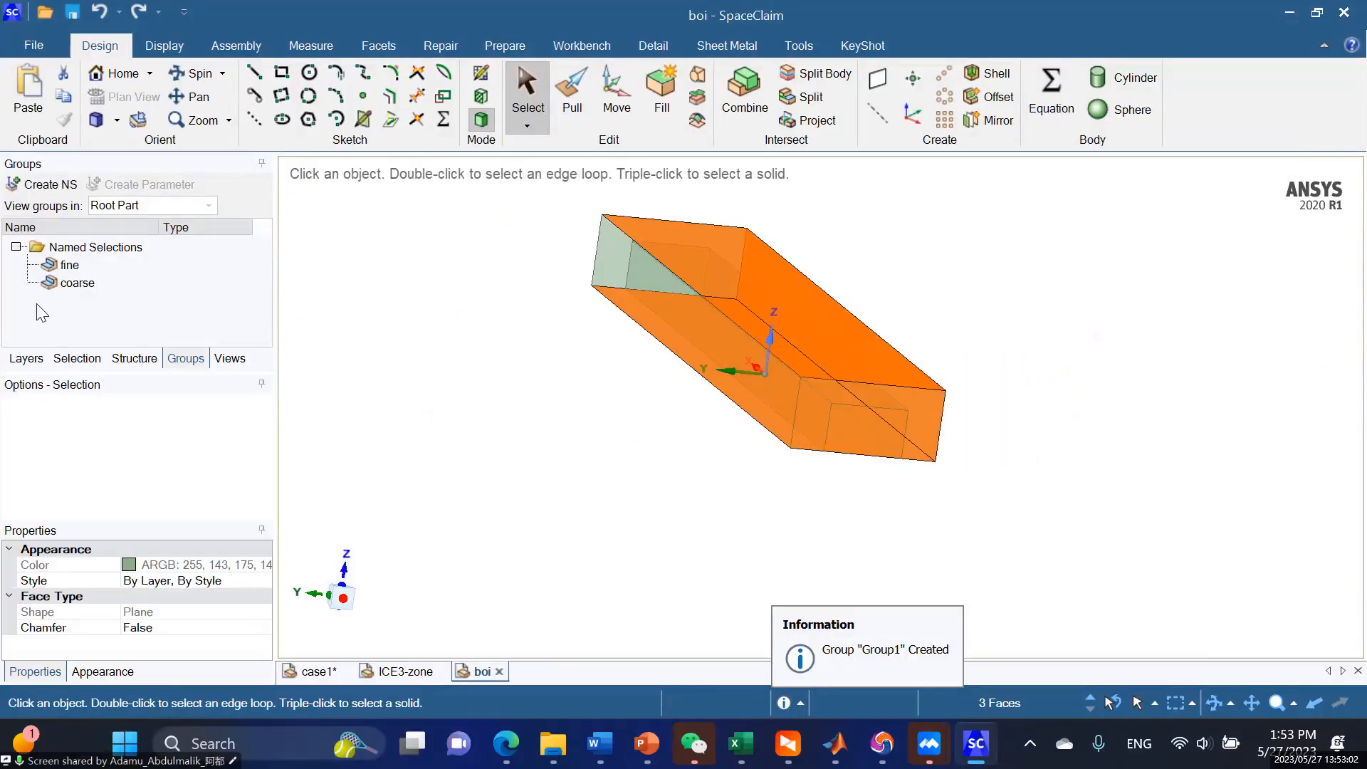
Highlight the fine and coarse named selections to identify the inner and outer refinement boxes.
{"action": "left_click", "coordinate": [84, 264]}
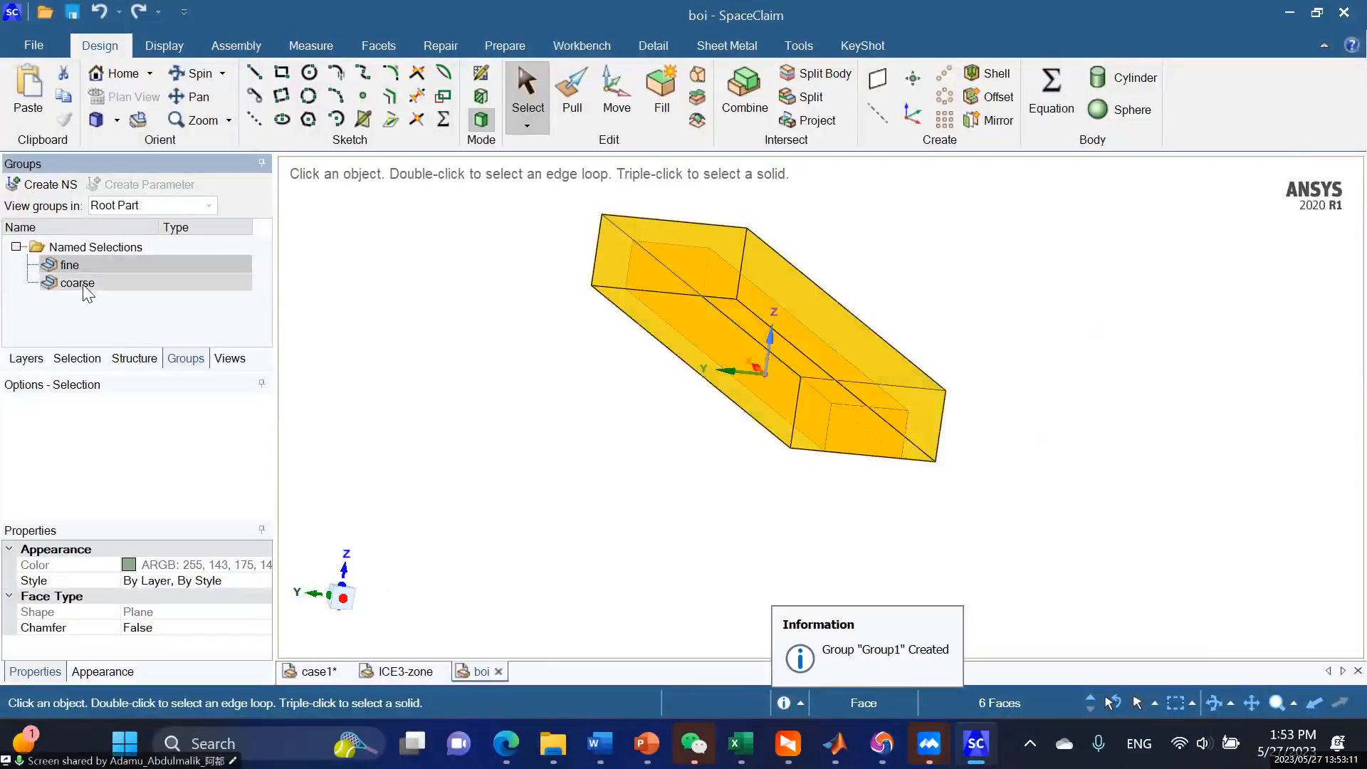
{"action": "left_click", "coordinate": [84, 283]}
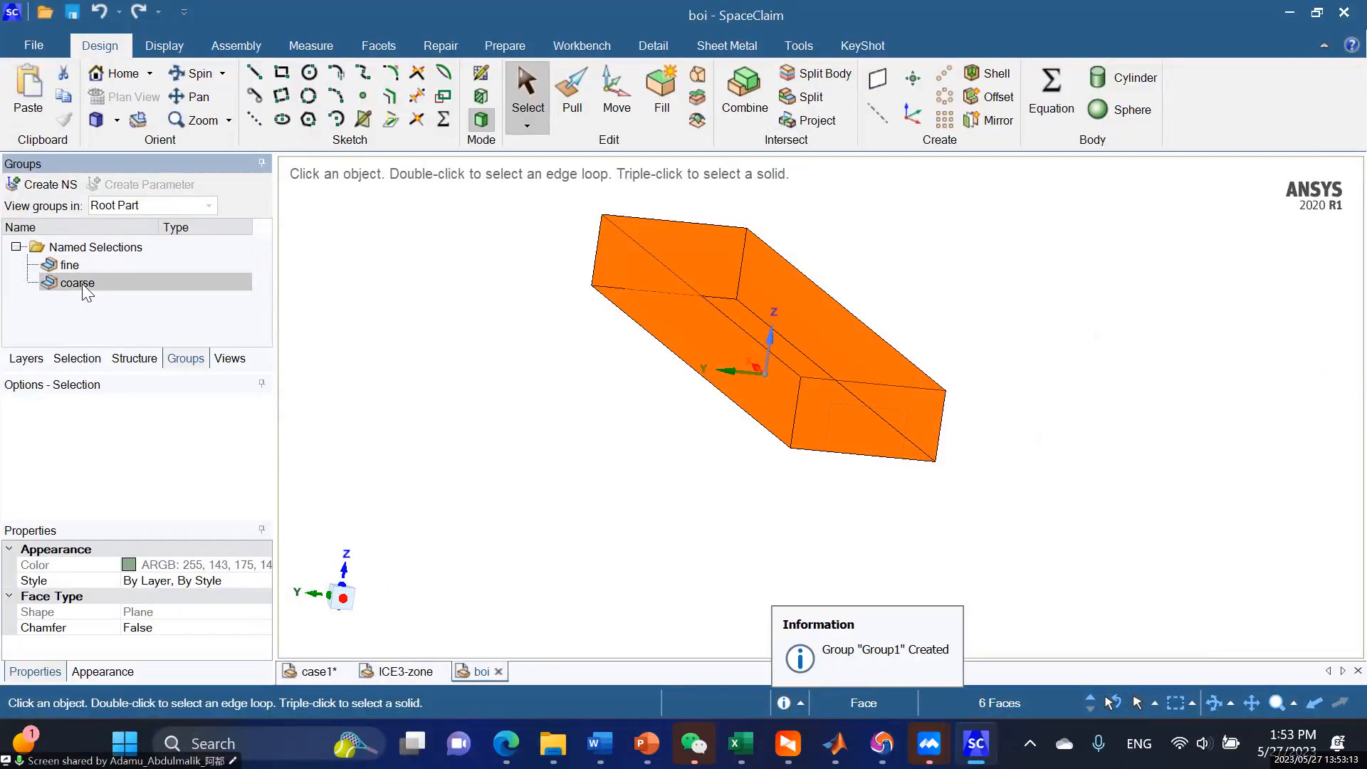
{"action": "middle_click_drag", "start_coordinate": [1050, 439], "coordinate": [696, 470]}
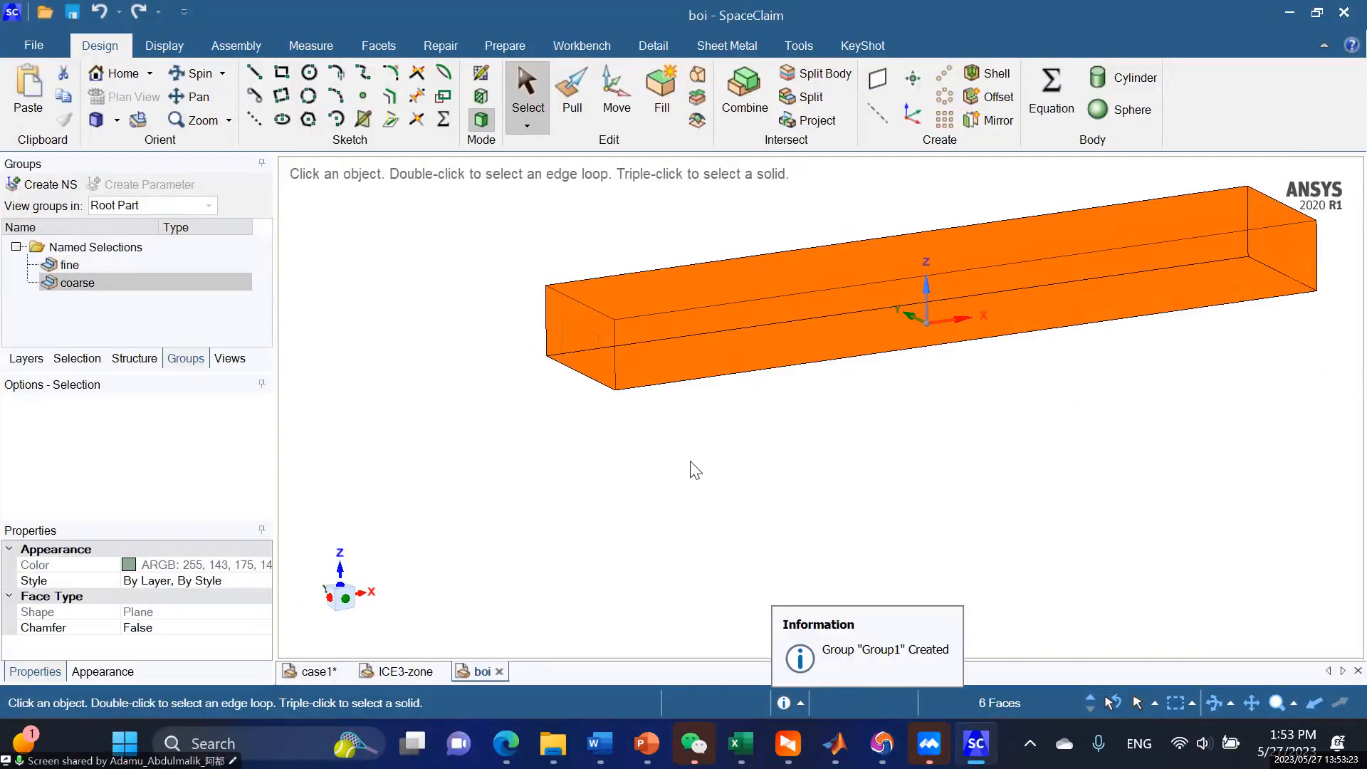
{"action": "scroll", "coordinate": [566, 391], "scroll_direction": "up", "scroll_amount": 2}
{"action": "scroll", "coordinate": [569, 395], "scroll_direction": "down", "scroll_amount": 4}
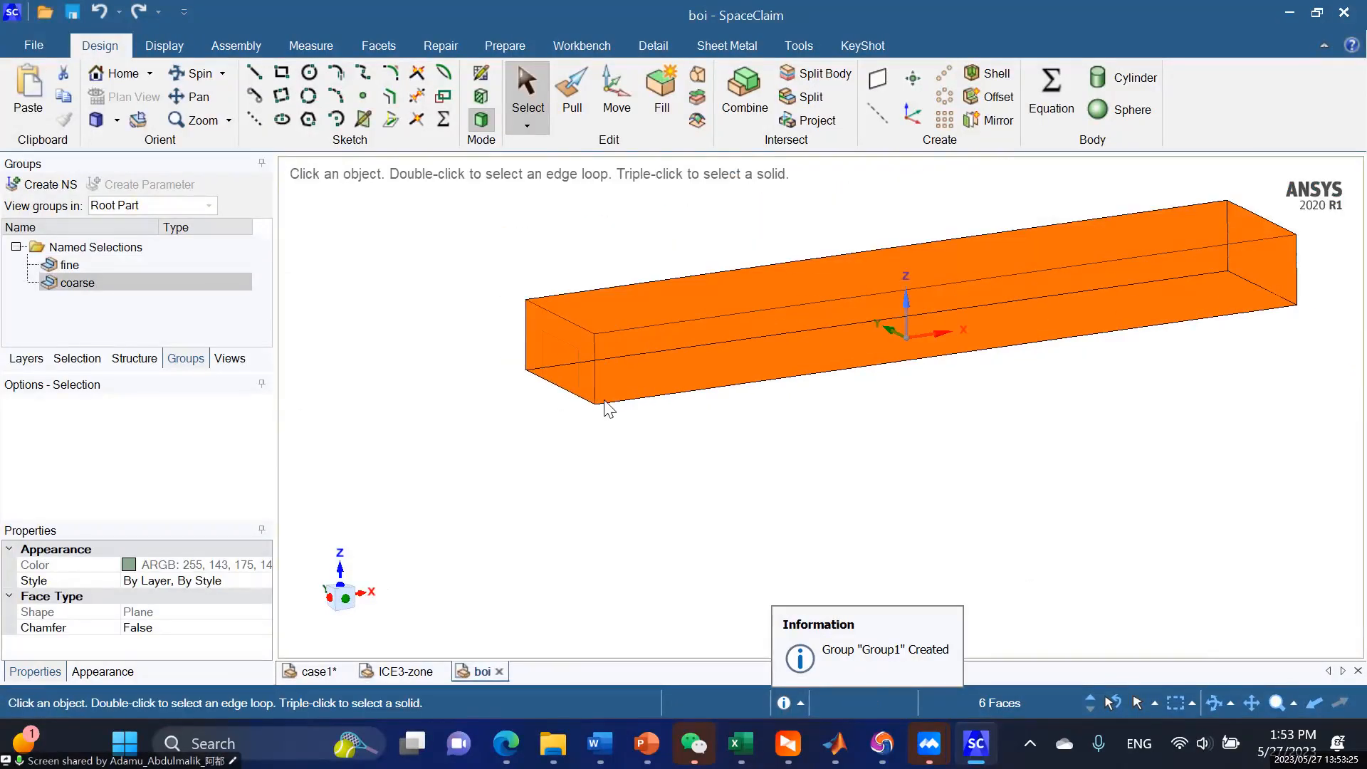
{"action": "left_click", "coordinate": [605, 402]}
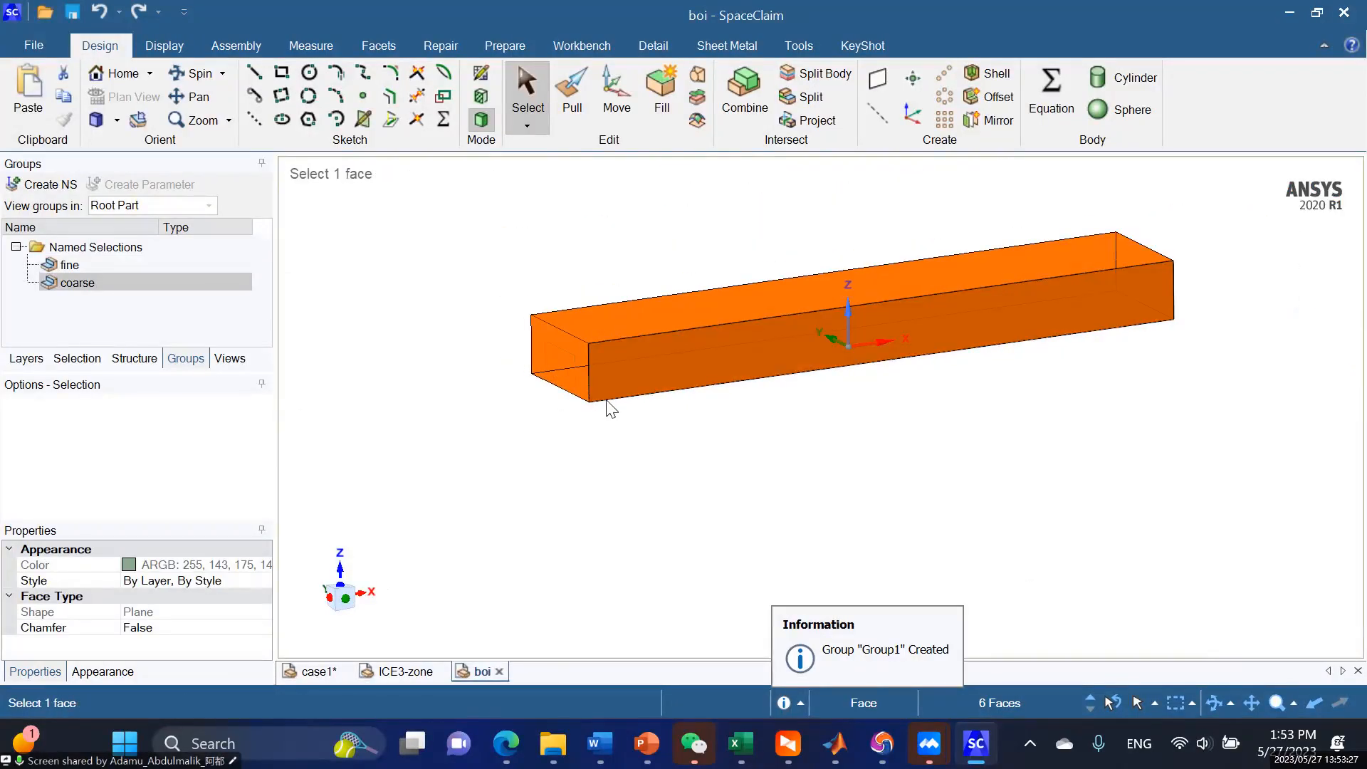
{"action": "left_click", "coordinate": [620, 427]}
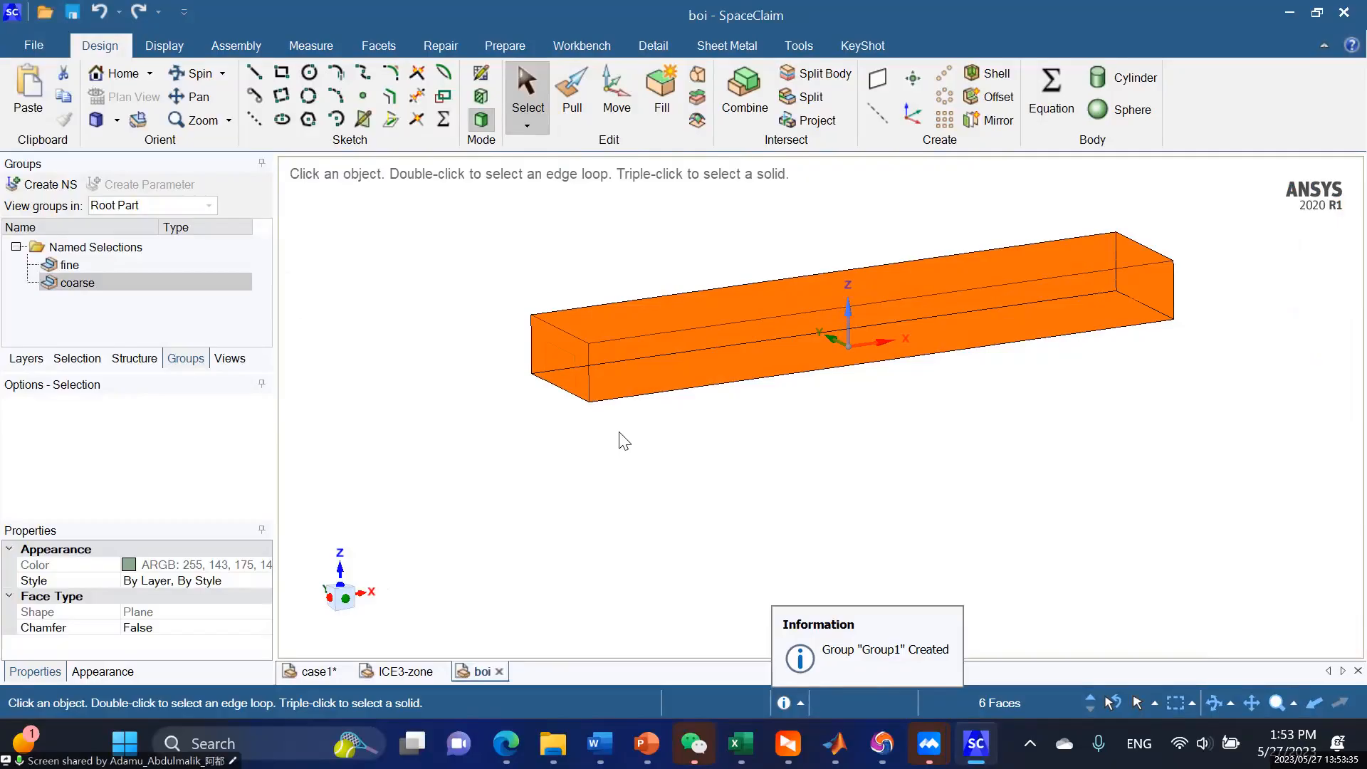
{"action": "scroll", "coordinate": [621, 459], "scroll_direction": "up", "scroll_amount": 1}
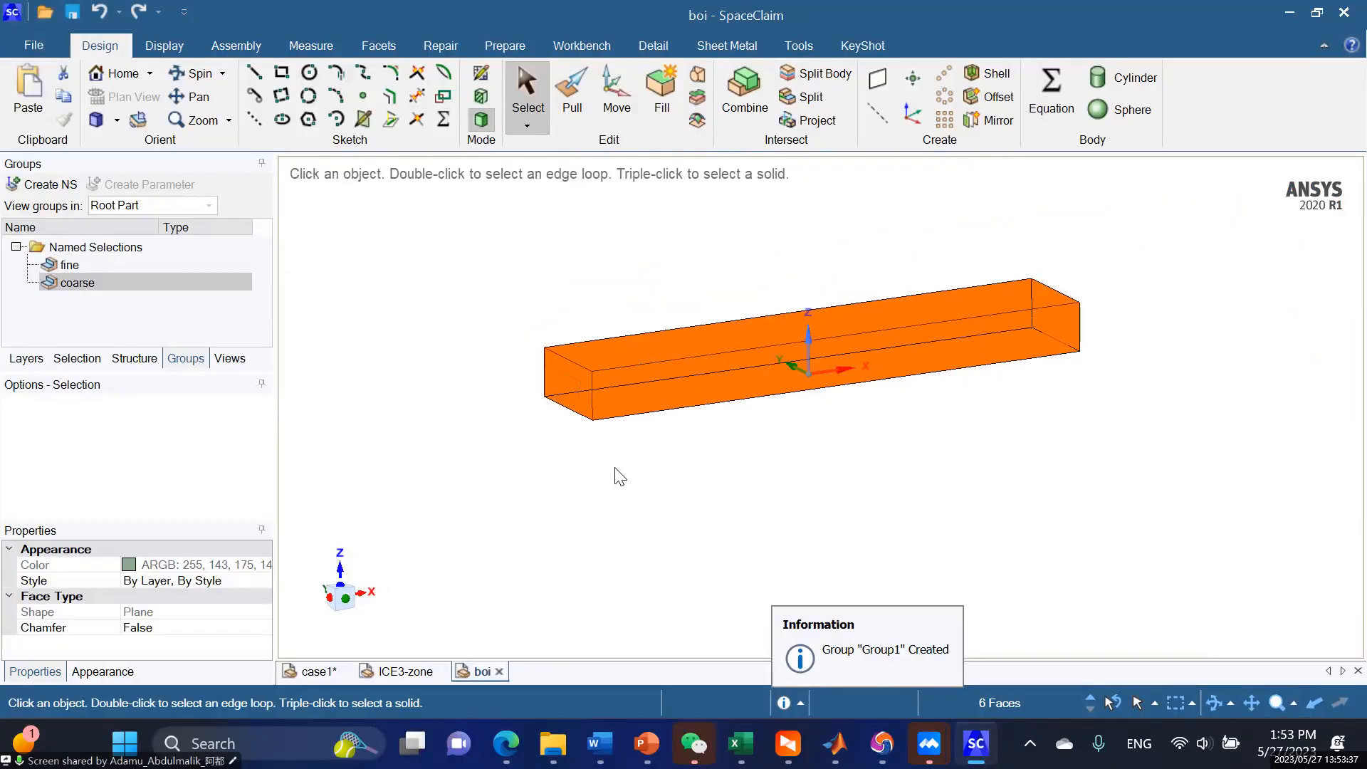
{"action": "mouse_move", "coordinate": [622, 479]}
{"action": "middle_mouse_down"}
{"action": "mouse_move", "coordinate": [649, 573]}
{"action": "mouse_move", "coordinate": [635, 614]}
{"action": "middle_mouse_up"}
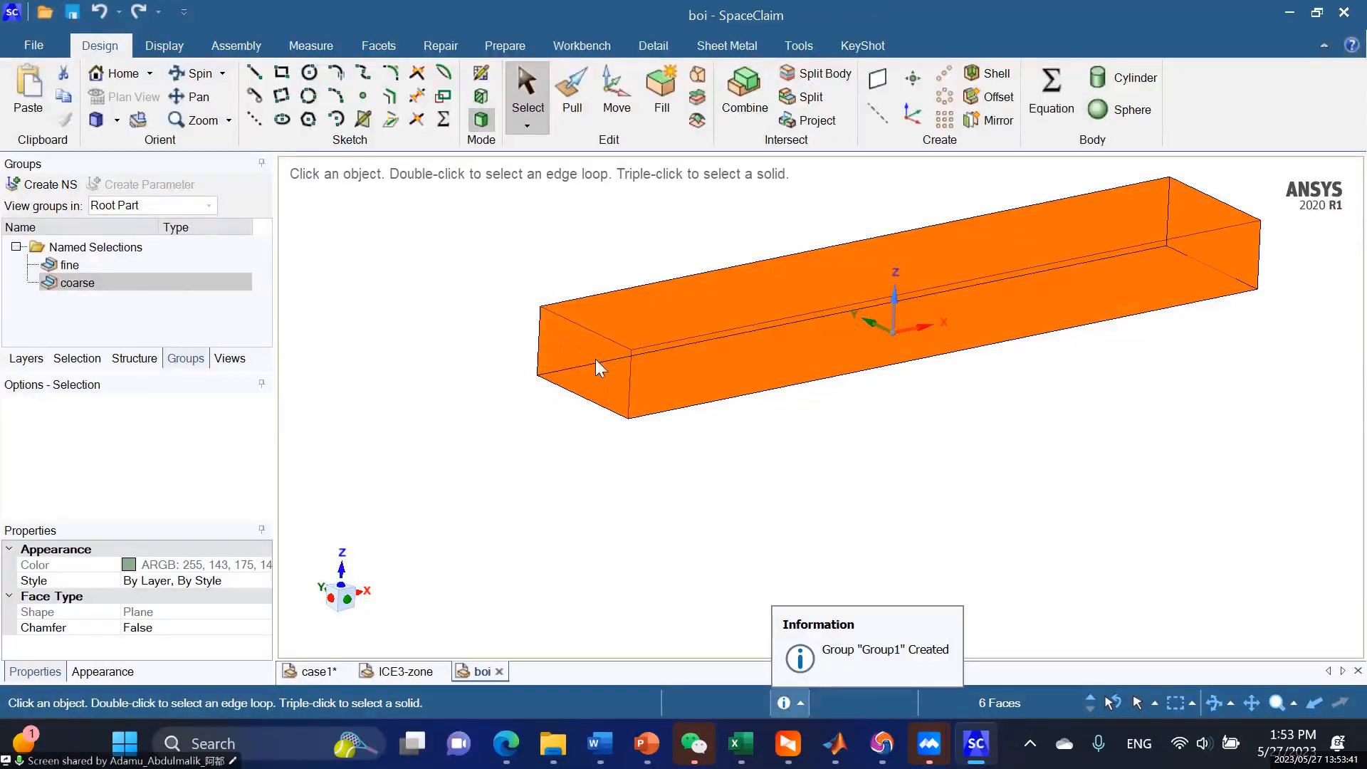
{"action": "scroll", "coordinate": [556, 364], "scroll_direction": "down", "scroll_amount": 2}
{"action": "scroll", "coordinate": [597, 405], "scroll_direction": "up", "scroll_amount": 2}
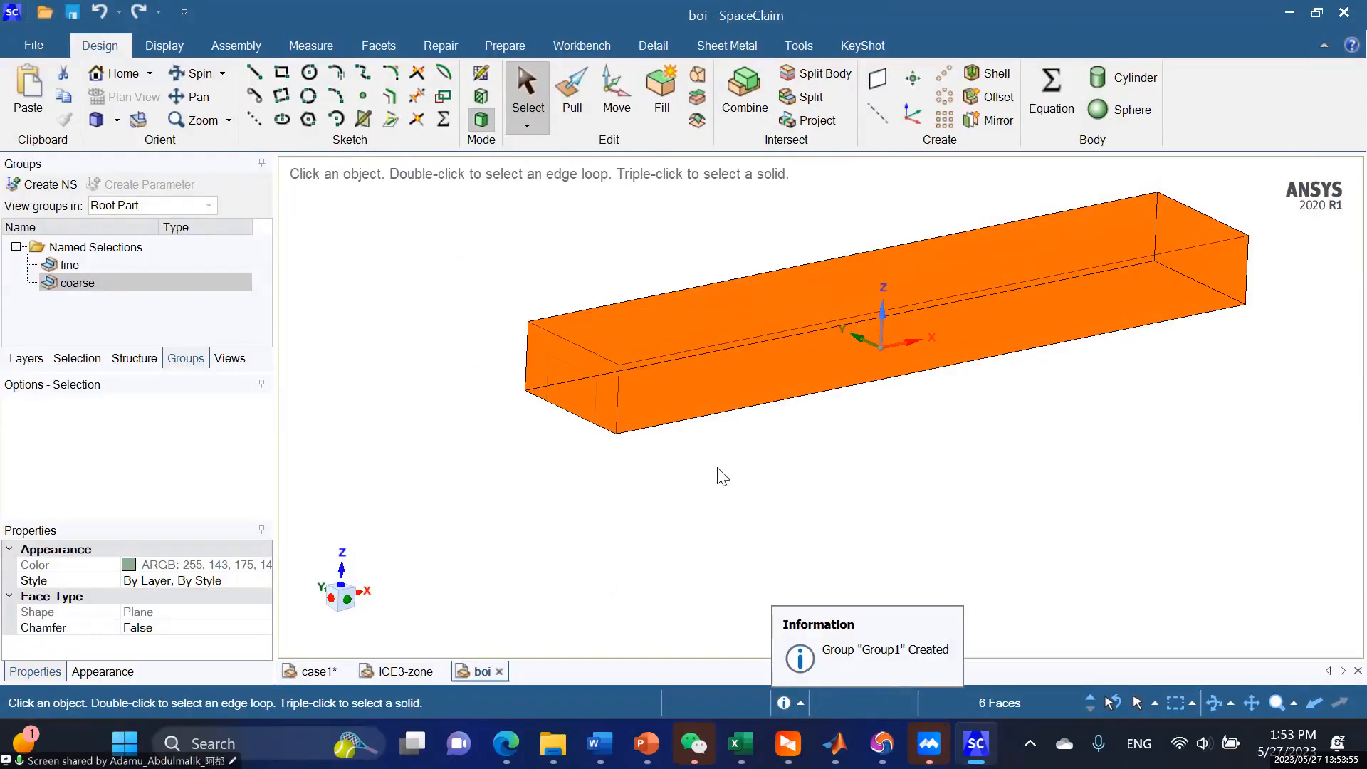
Go through the case1, ICE3-zone and boi documents in turn for a last look.
{"action": "left_click", "coordinate": [313, 676]}
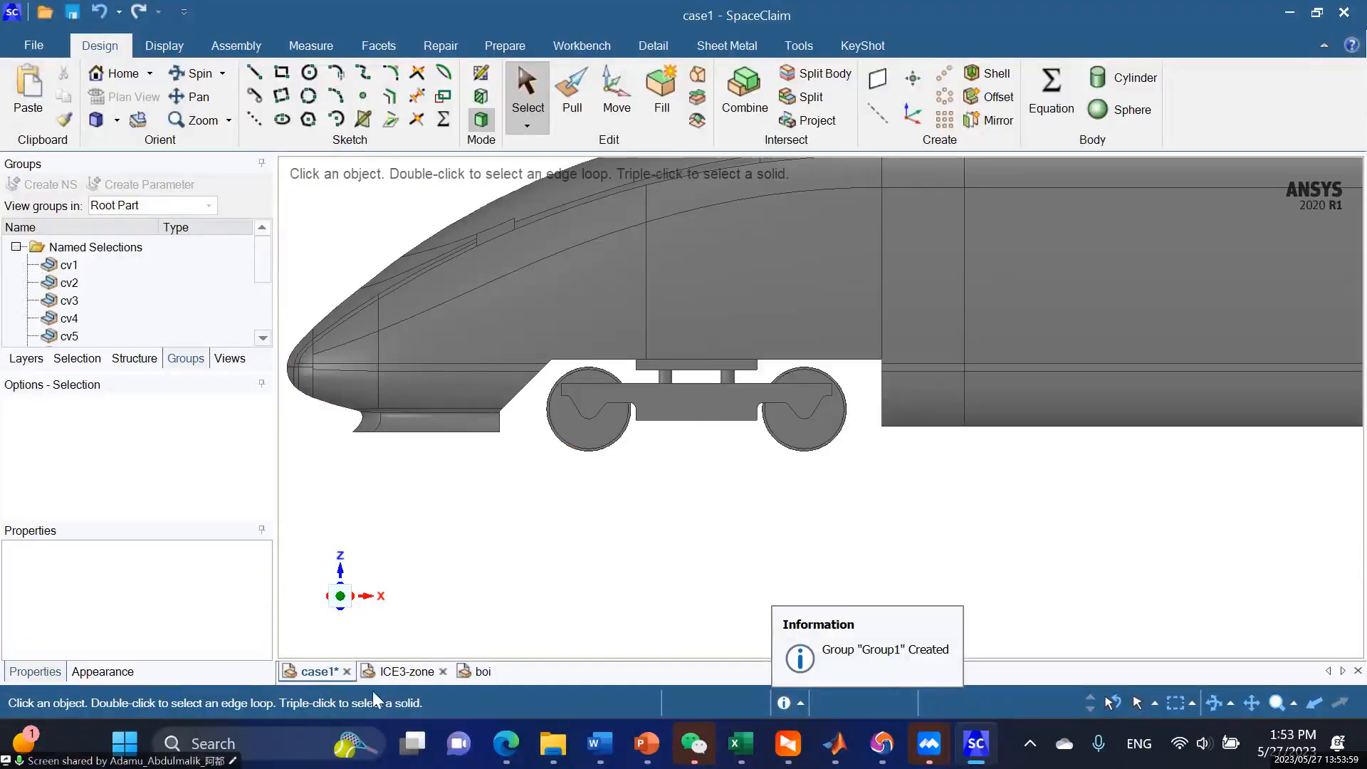
{"action": "left_click", "coordinate": [399, 674]}
{"action": "left_click", "coordinate": [474, 674]}
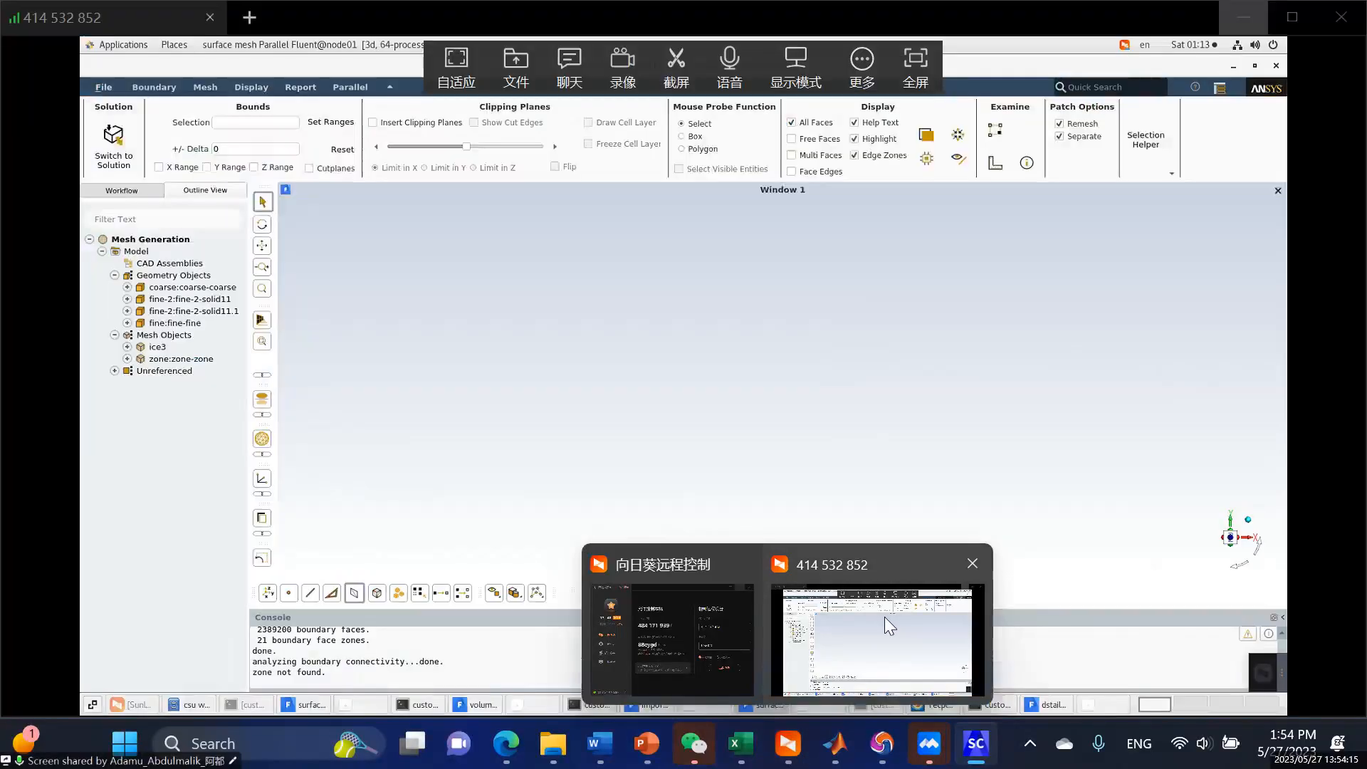
Switch to the remote Linux desktop and launch Fluent by running fluent211 in a terminal opened from the csu webinar folder.
{"action": "left_click", "coordinate": [886, 617]}
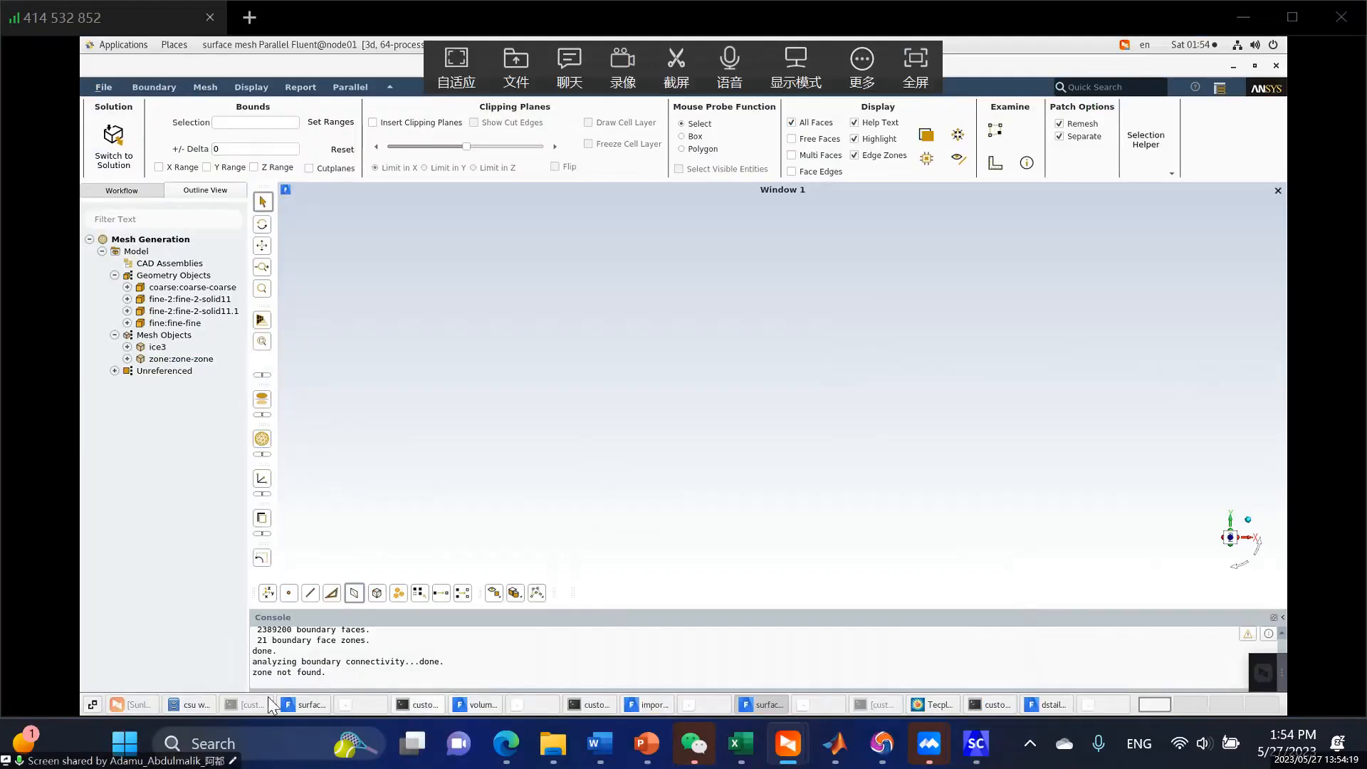
{"action": "left_click", "coordinate": [194, 704]}
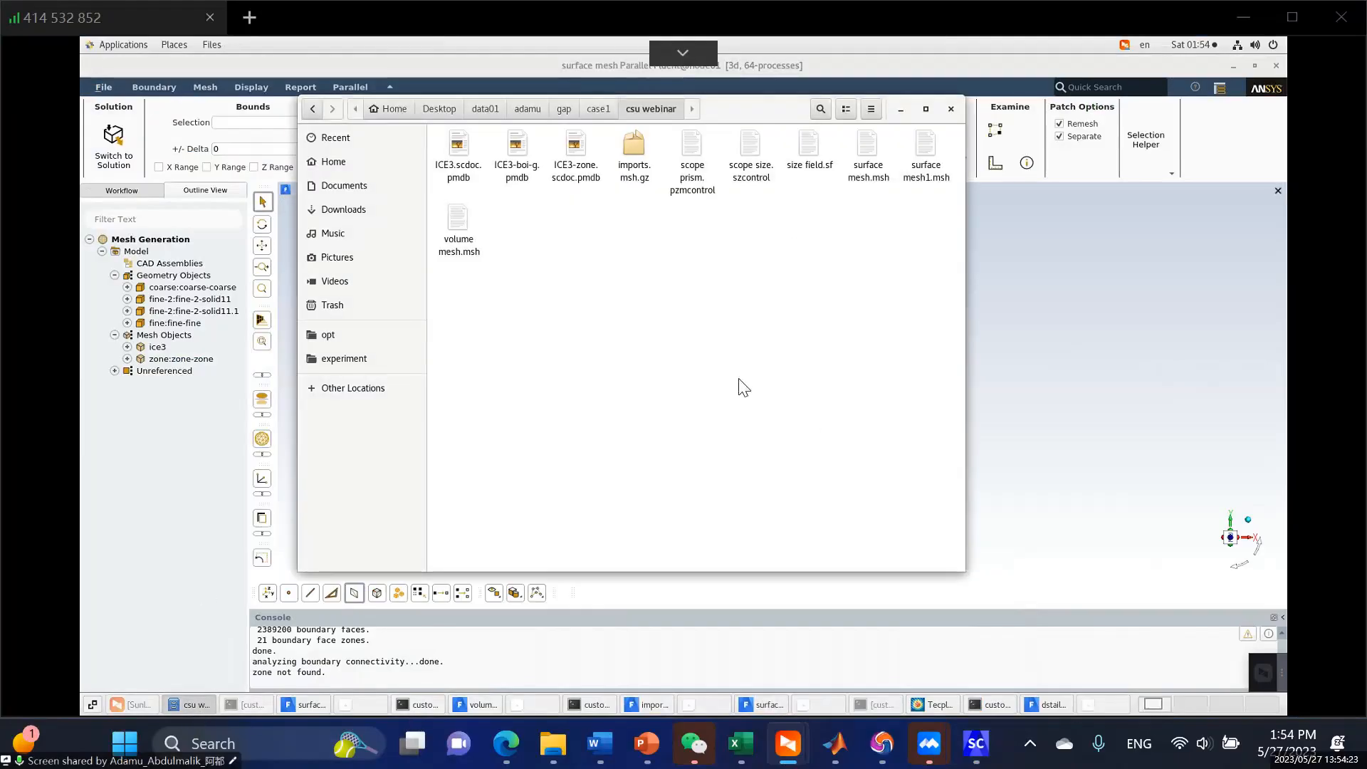
{"action": "right_click", "coordinate": [666, 235]}
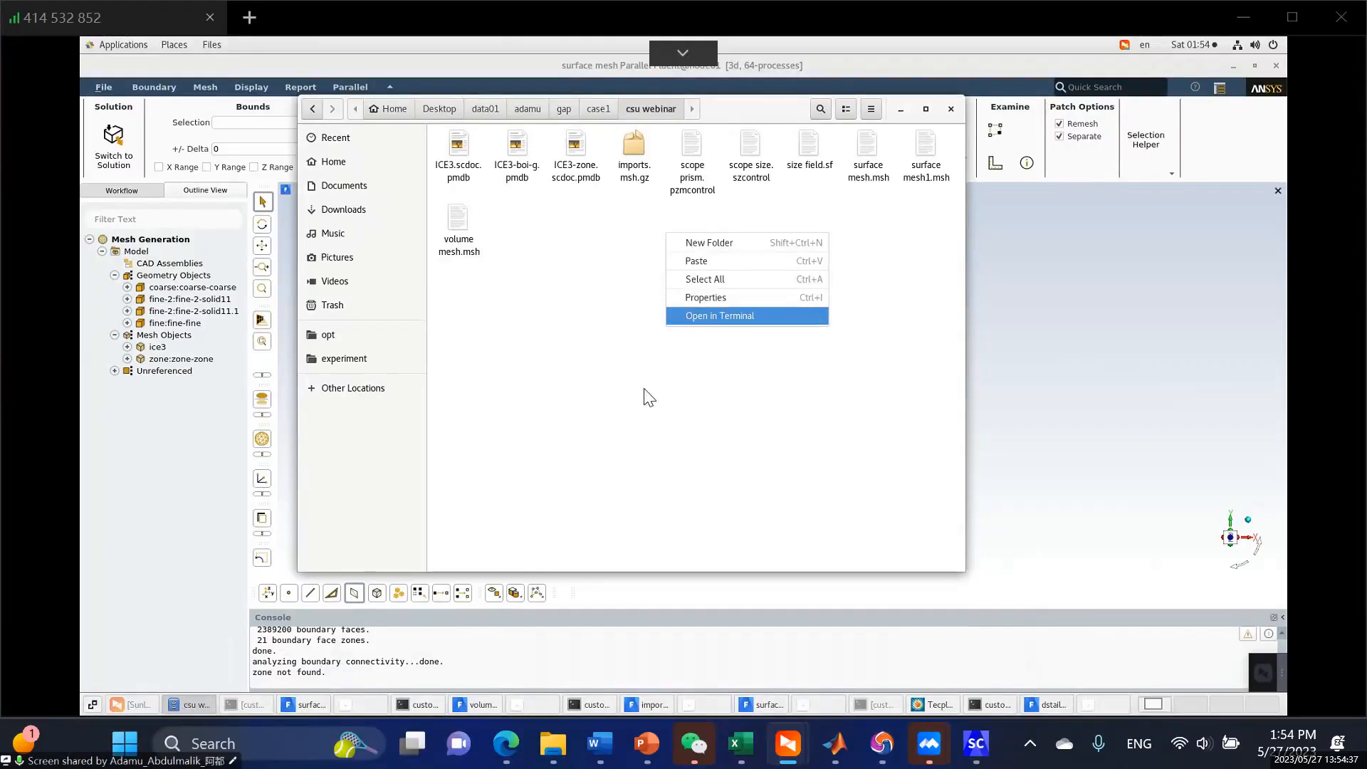
{"action": "left_click", "coordinate": [689, 316]}
{"action": "type", "text": "fluent"}
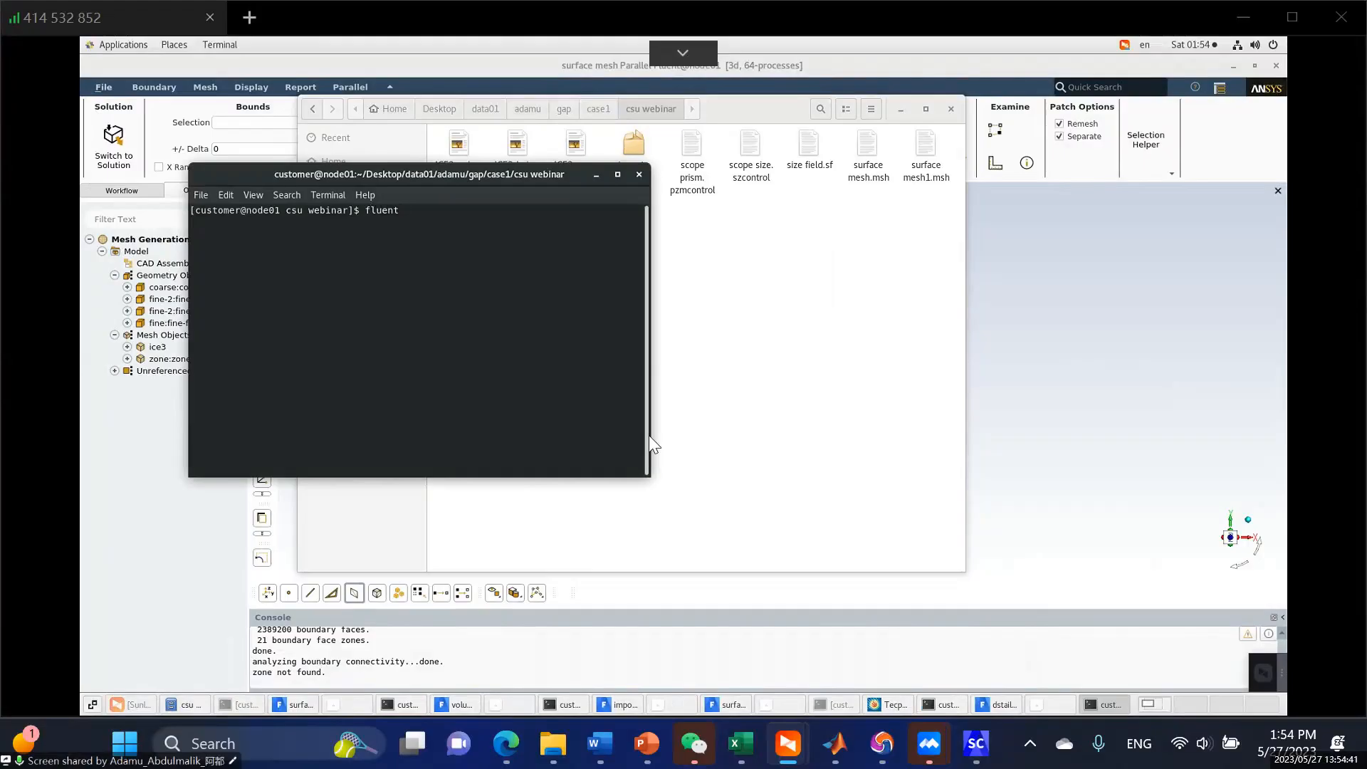
{"action": "type", "text": "211"}
{"action": "key", "text": "Return"}
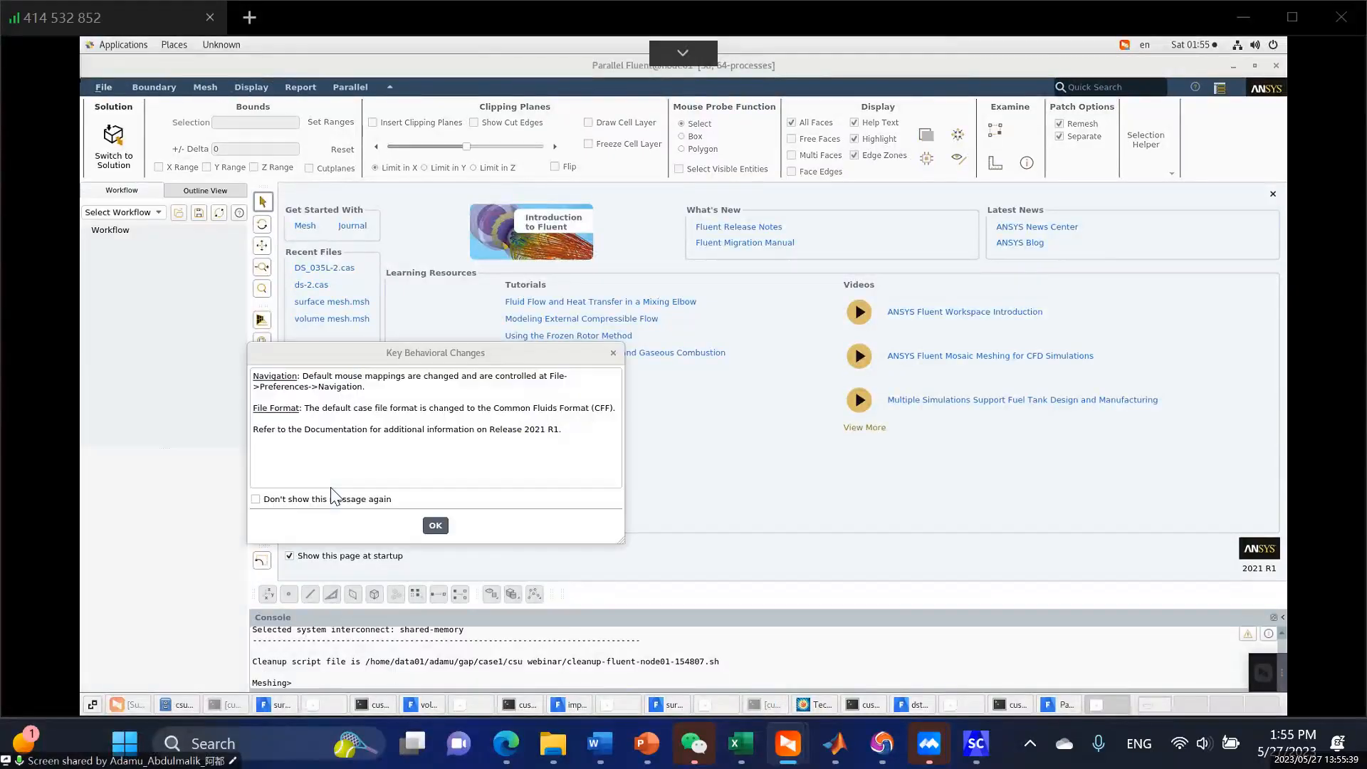
{"action": "left_click", "coordinate": [436, 522]}
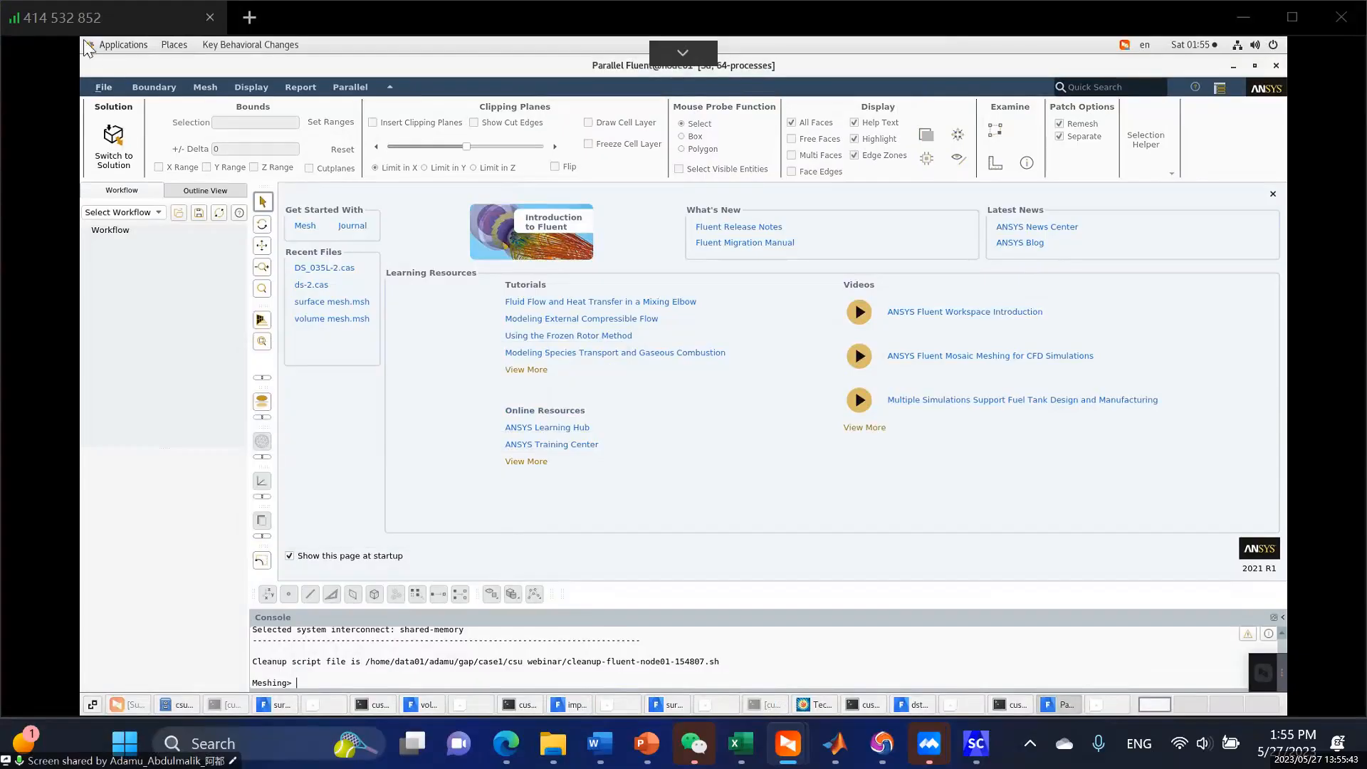
Open the CAD geometry import dialog in Fluent Meshing and move it to where all its settings are visible.
{"action": "left_click", "coordinate": [103, 93]}
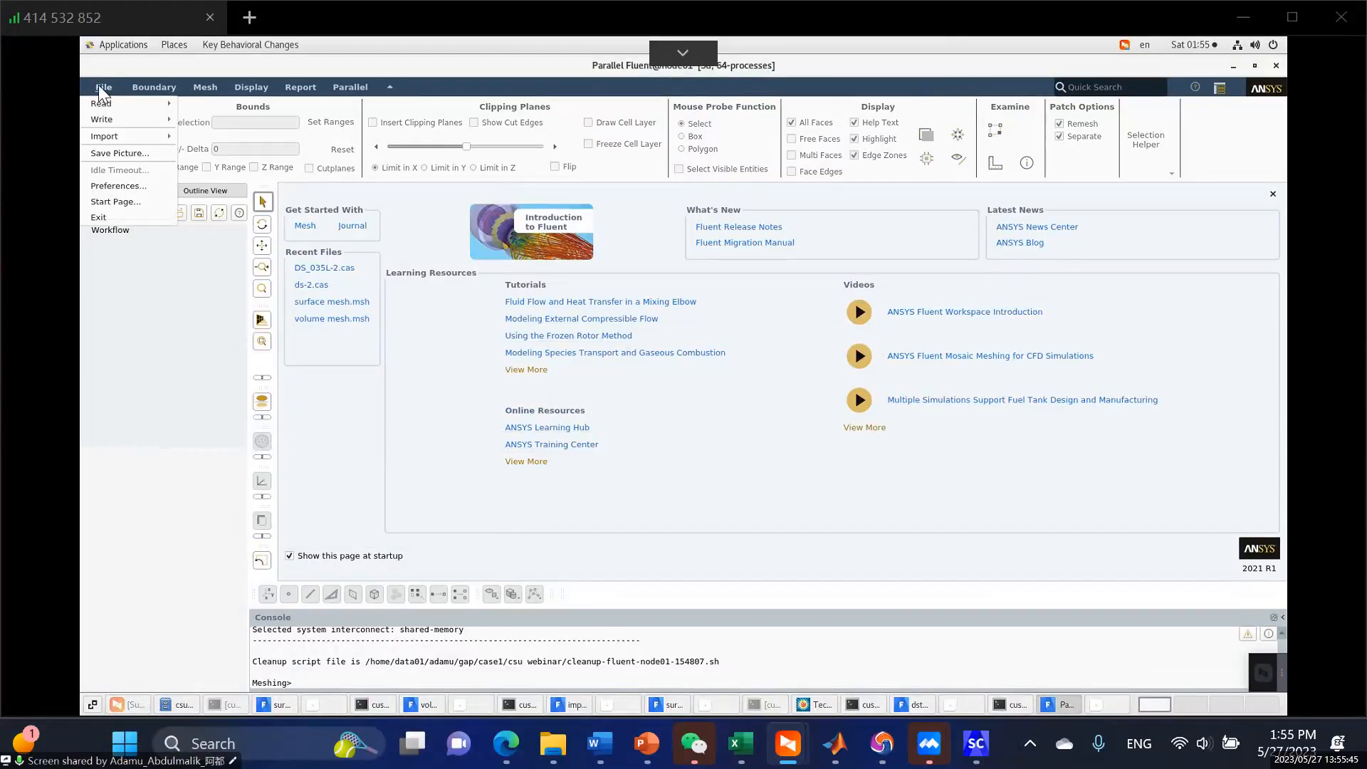
{"action": "mouse_move", "coordinate": [104, 142]}
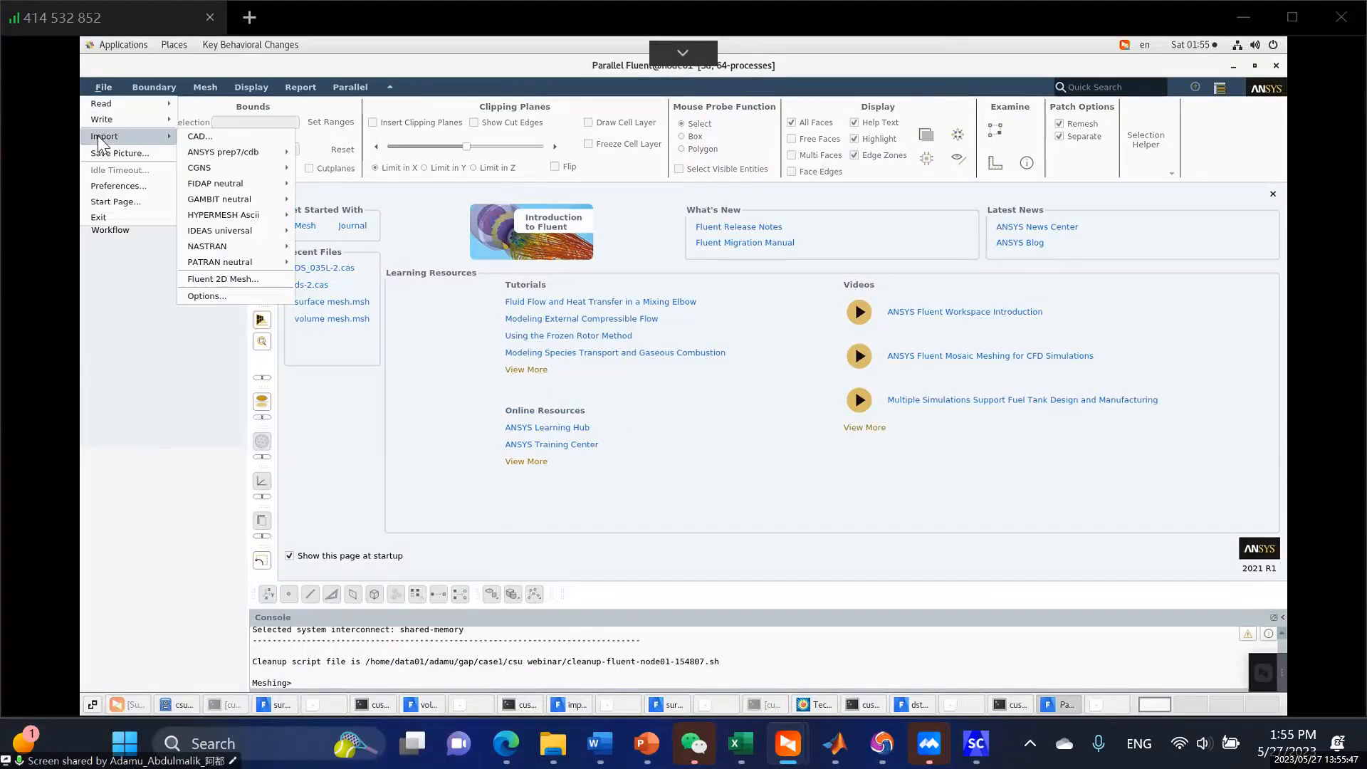
{"action": "left_click", "coordinate": [100, 87]}
{"action": "left_click", "coordinate": [101, 87]}
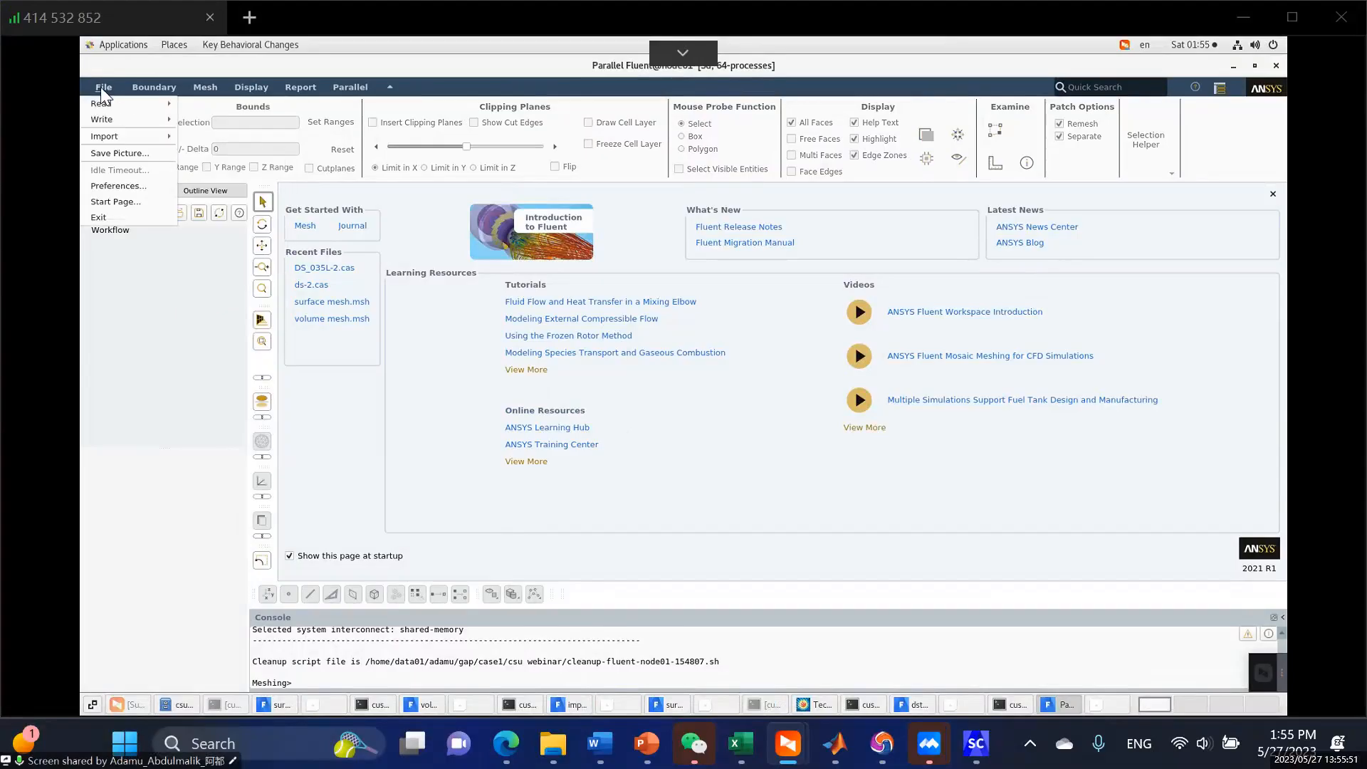
{"action": "mouse_move", "coordinate": [109, 139]}
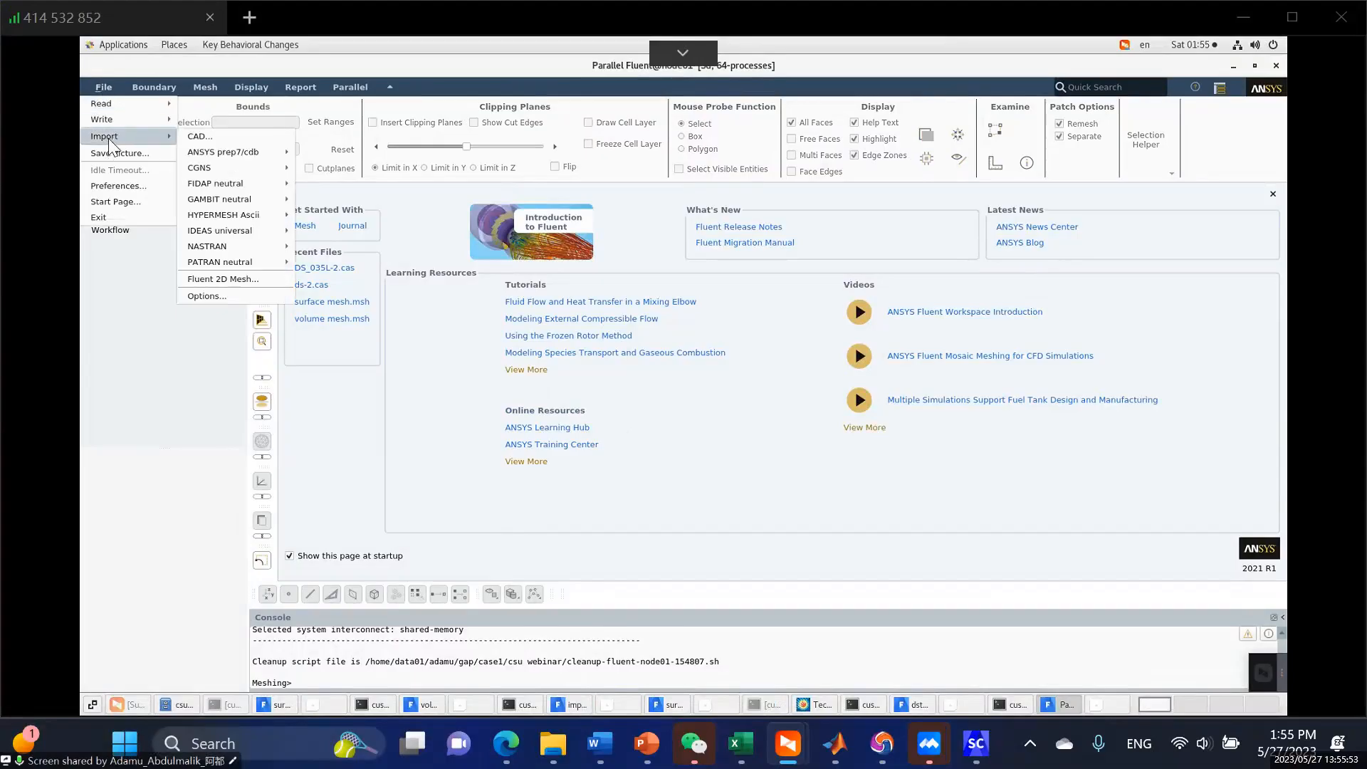
{"action": "left_click", "coordinate": [200, 137]}
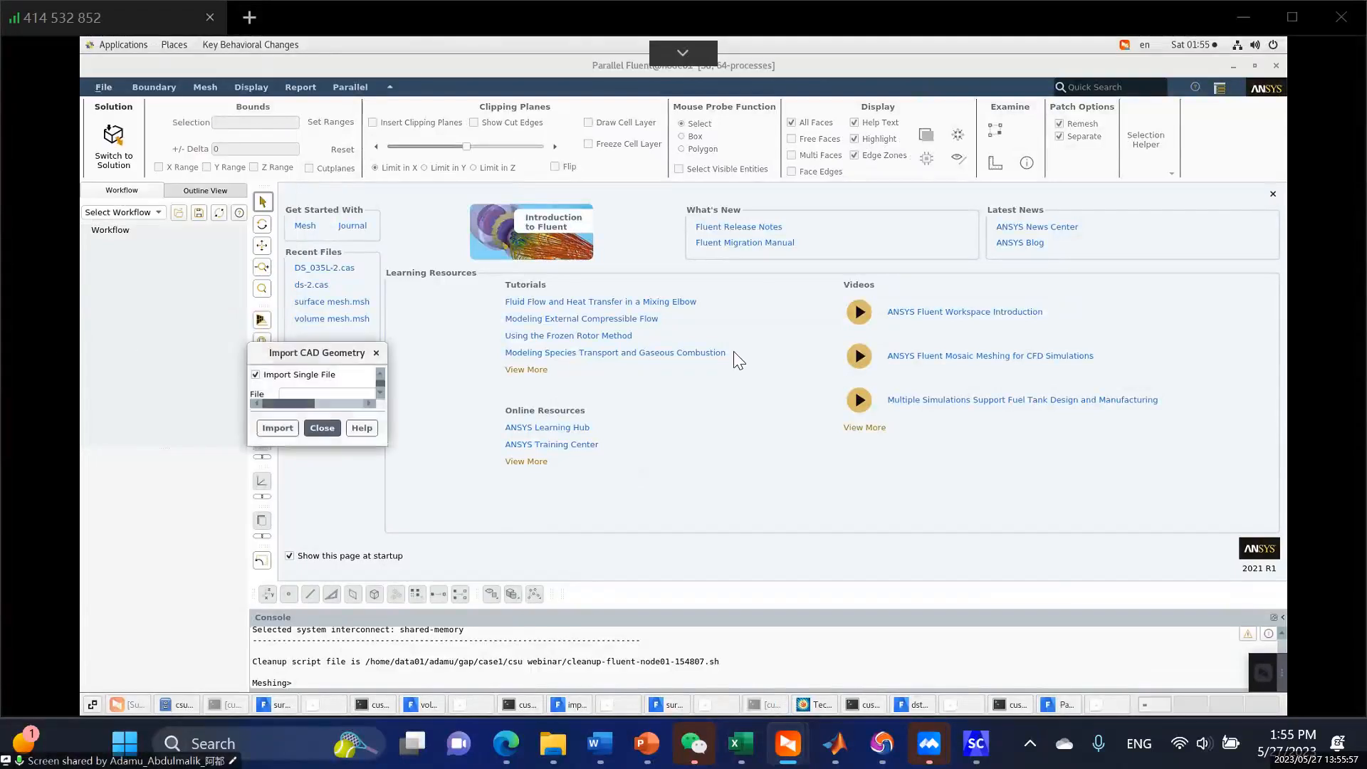
{"action": "left_click_drag", "start_coordinate": [360, 358], "coordinate": [430, 141]}
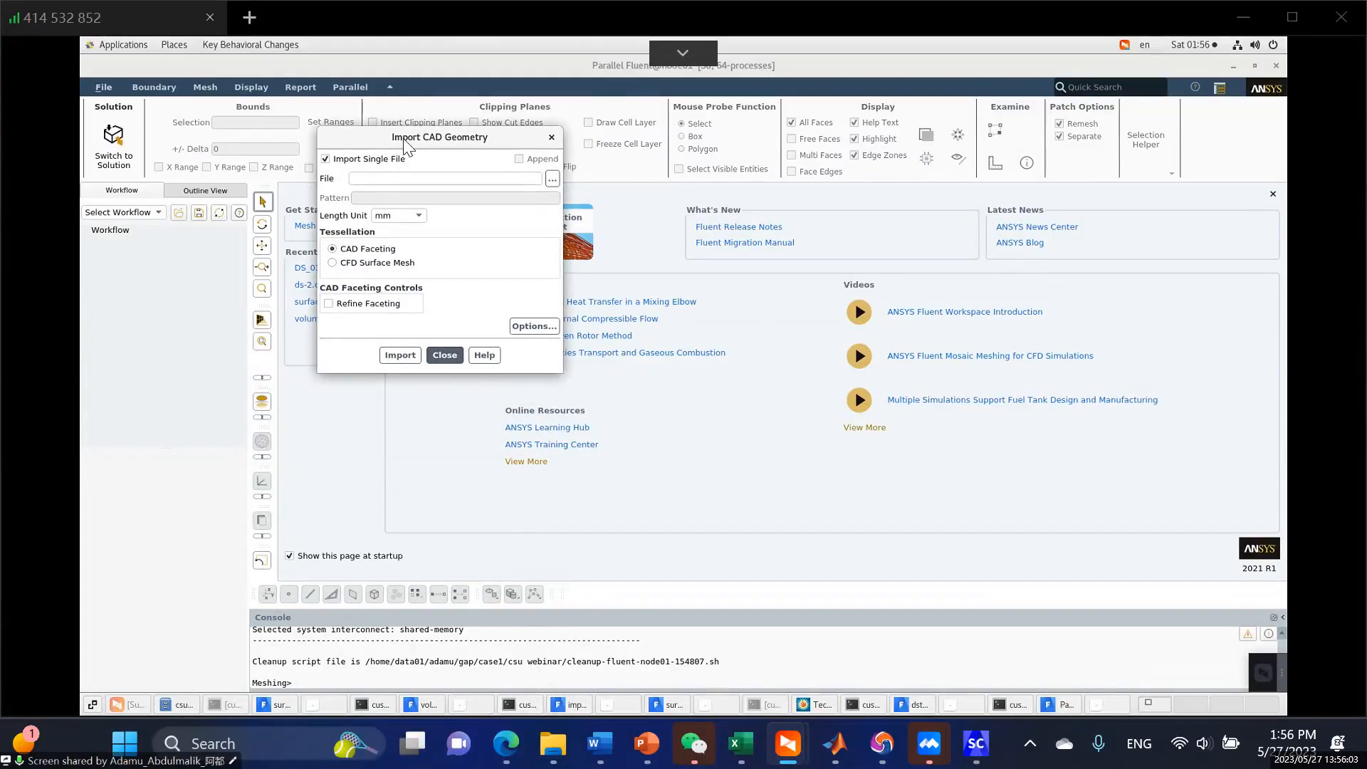
{"action": "left_click_drag", "start_coordinate": [407, 146], "coordinate": [417, 148]}
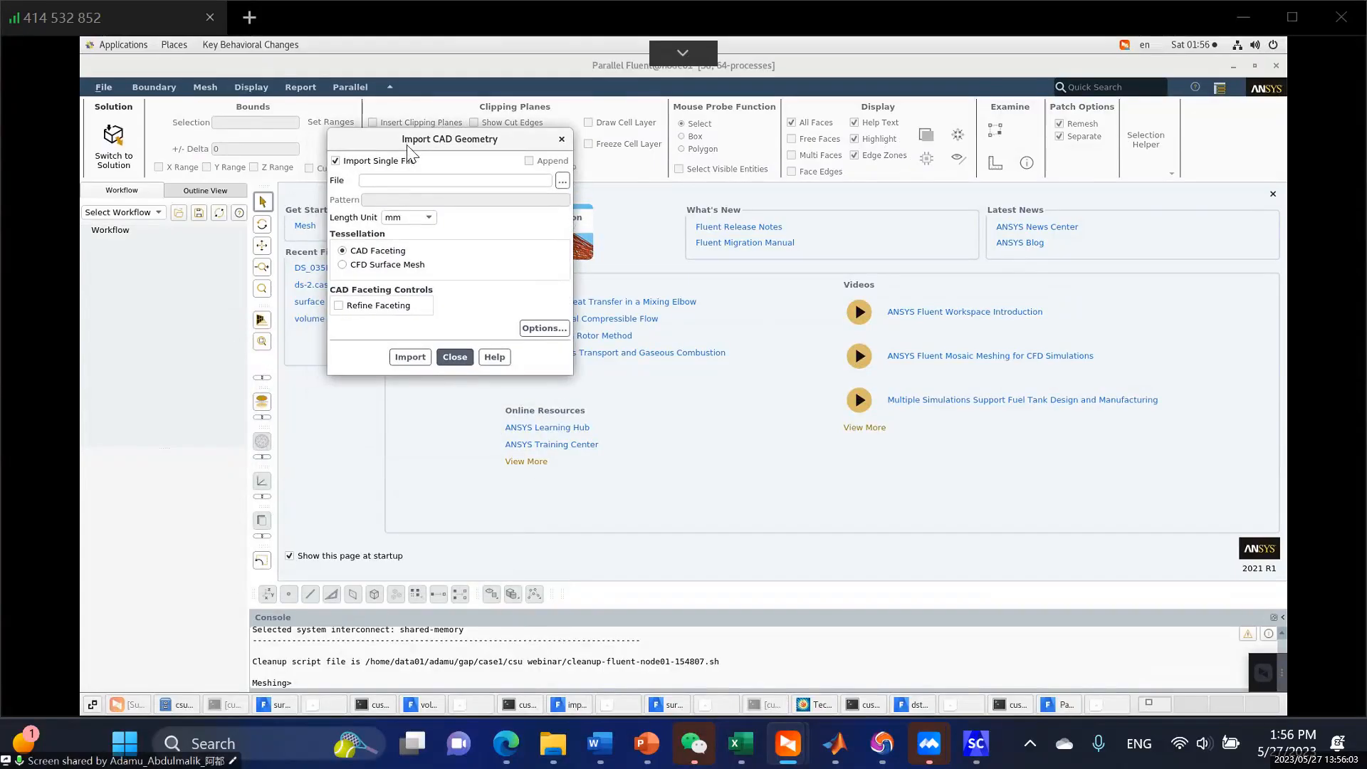
Import the train geometry ICE3.scdoc.pmdb from the csu webinar folder with mm as the length unit and CAD Faceting.
{"action": "left_click", "coordinate": [562, 179]}
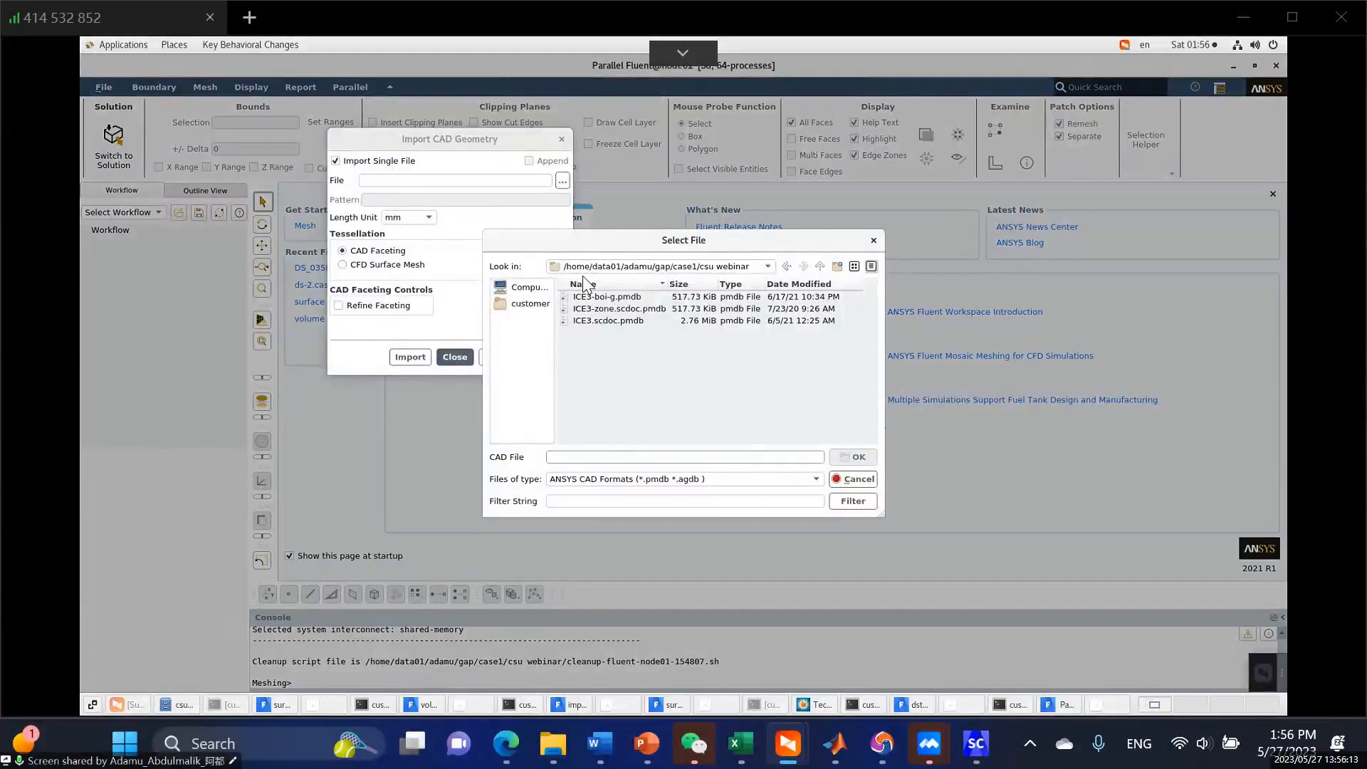
{"action": "left_click", "coordinate": [595, 322]}
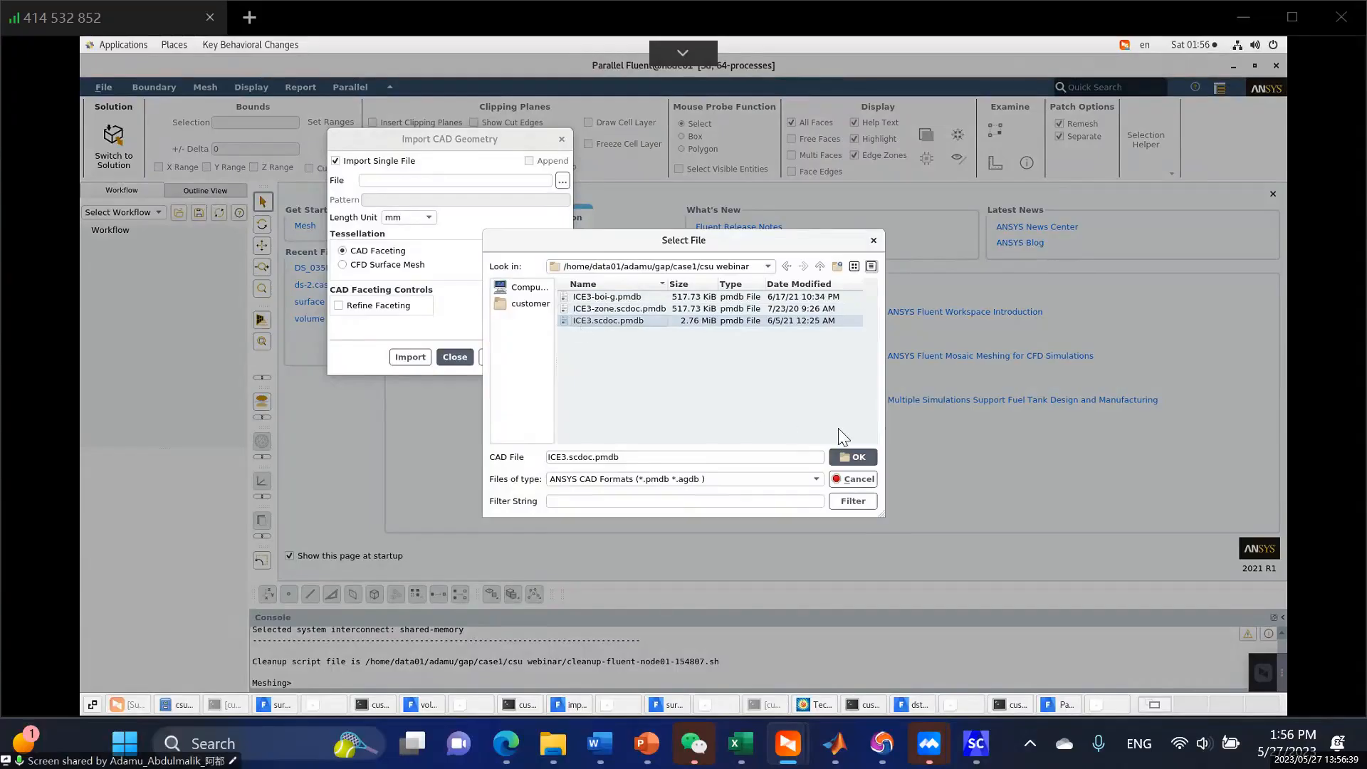
{"action": "left_click", "coordinate": [853, 457]}
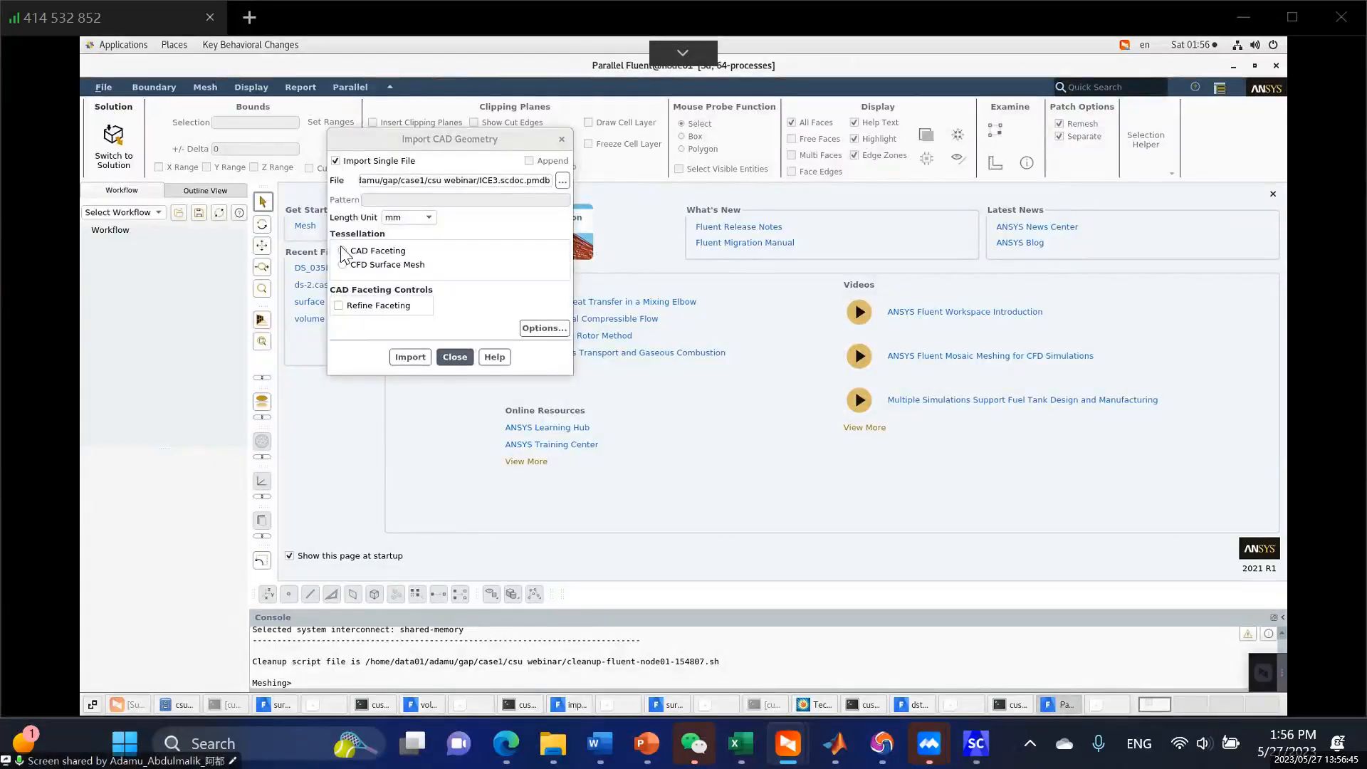
{"action": "left_click", "coordinate": [429, 218]}
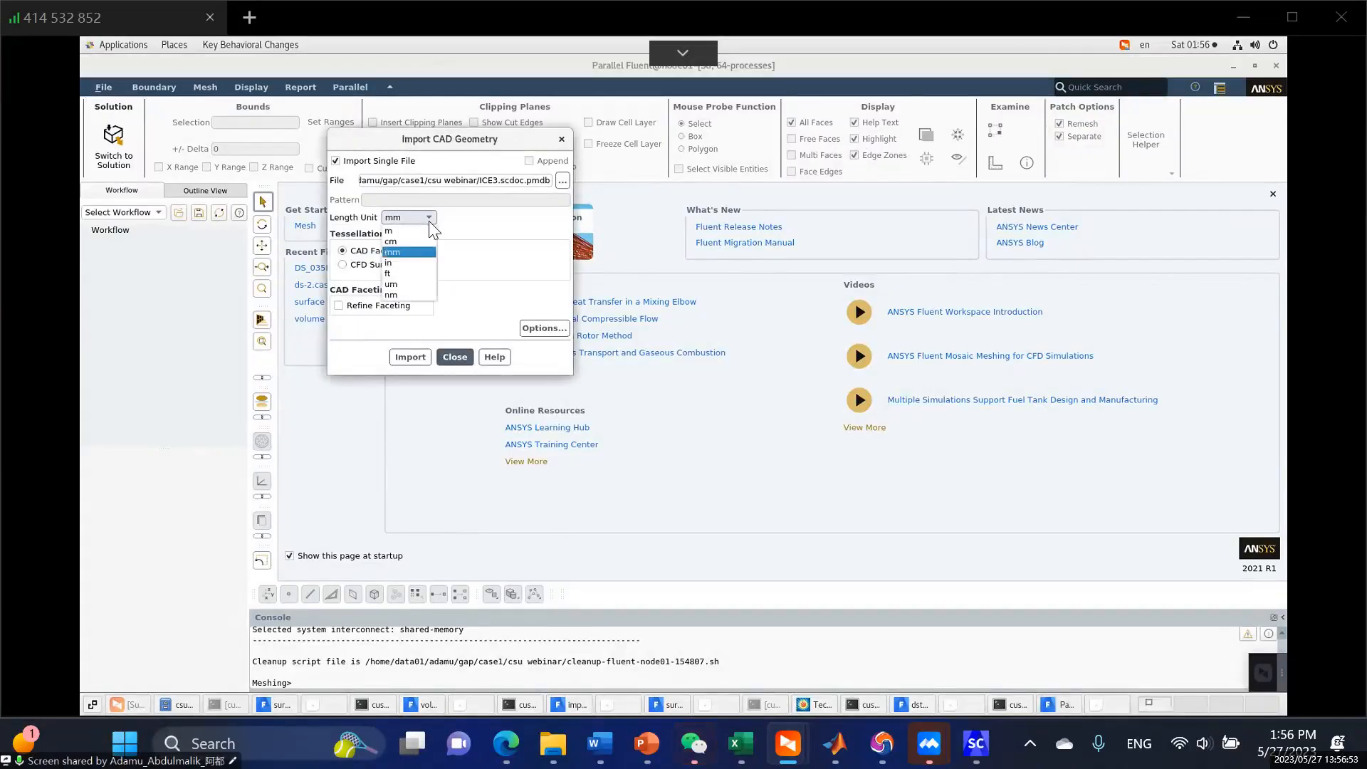
{"action": "left_click", "coordinate": [391, 252]}
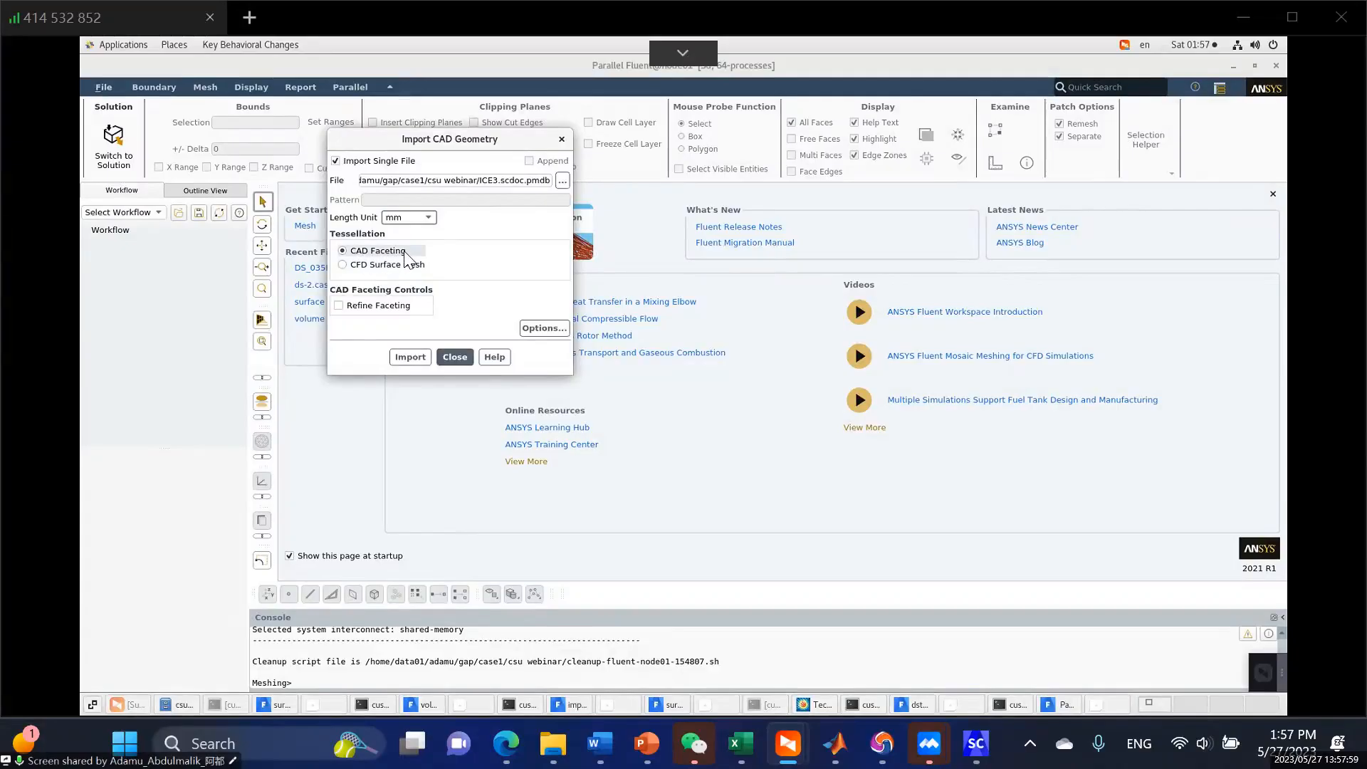
{"action": "left_click", "coordinate": [404, 359]}
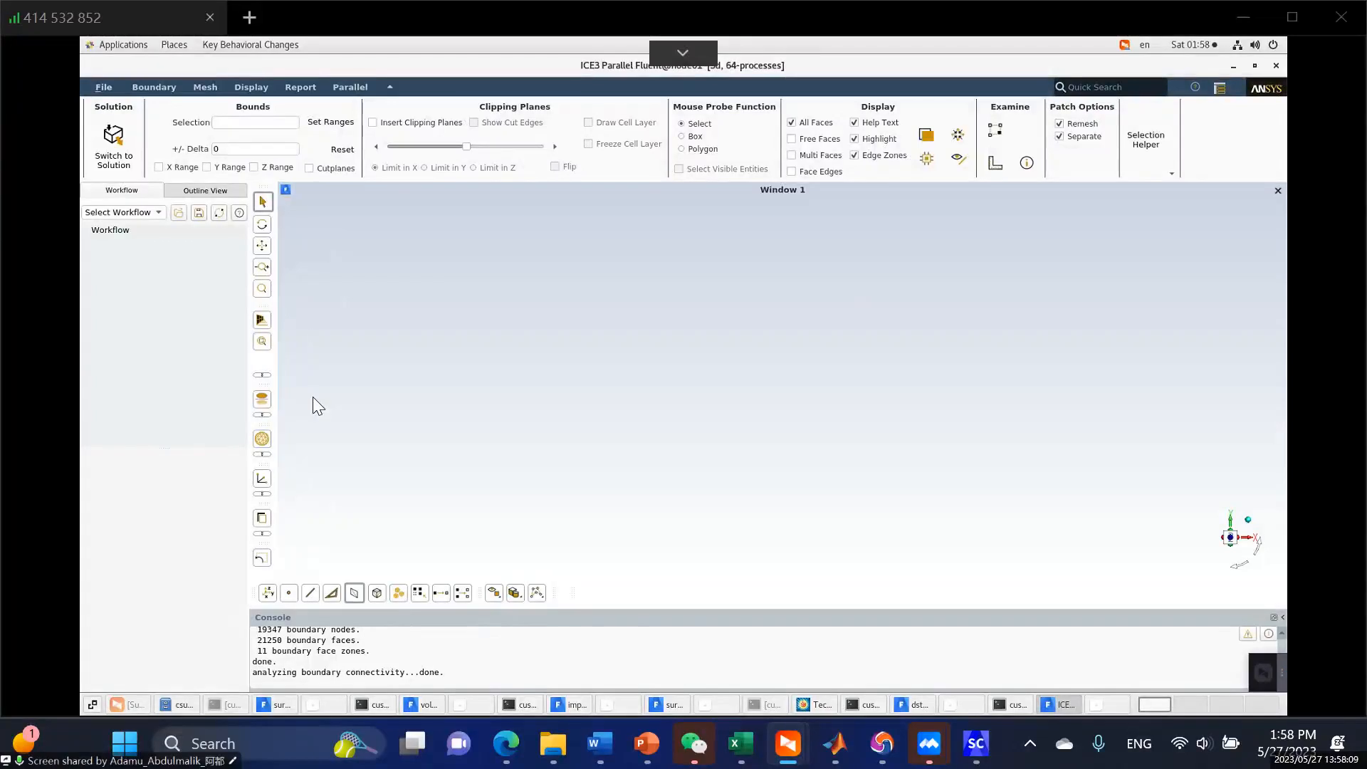
Import the flow domain file ICE3-zone.scdoc.pmdb in mm with Append enabled, adding it to the train geometry.
{"action": "left_click", "coordinate": [104, 87]}
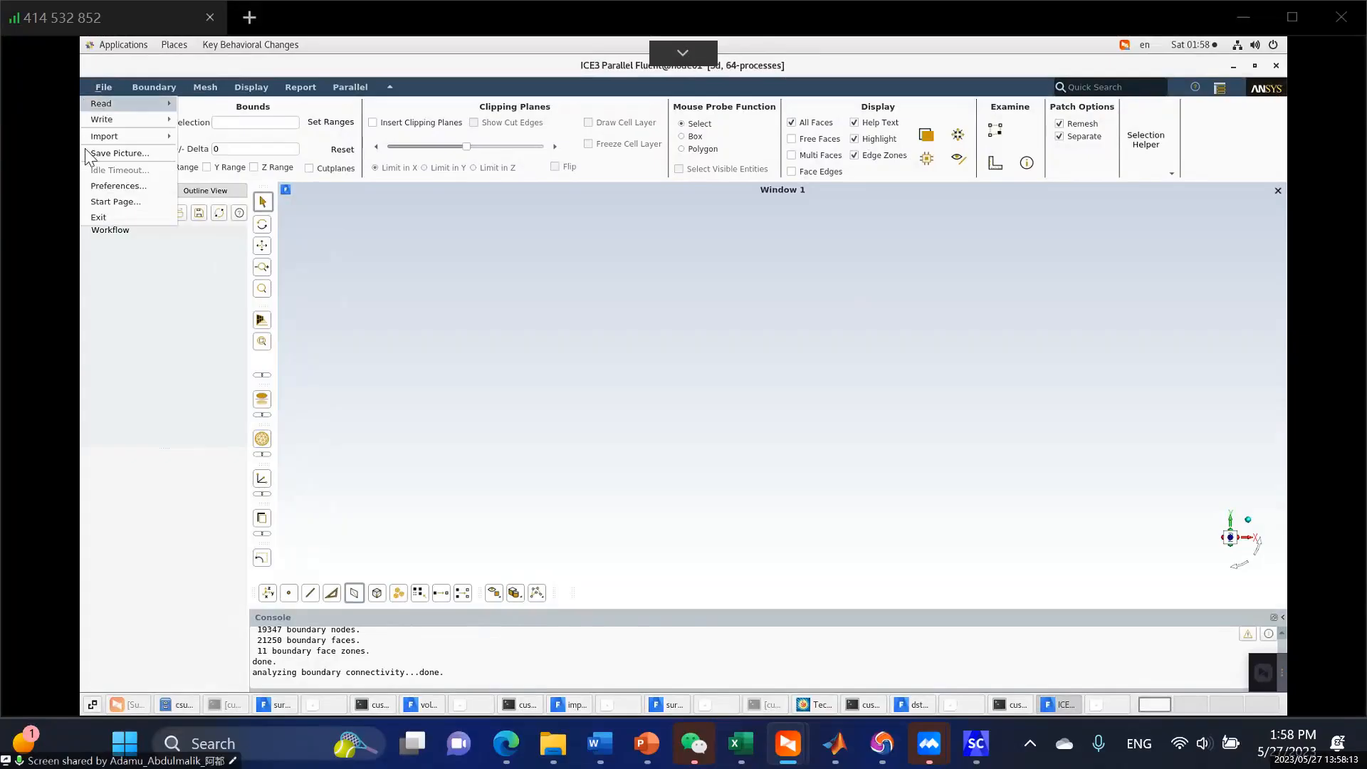
{"action": "mouse_move", "coordinate": [107, 136]}
{"action": "left_click", "coordinate": [197, 136]}
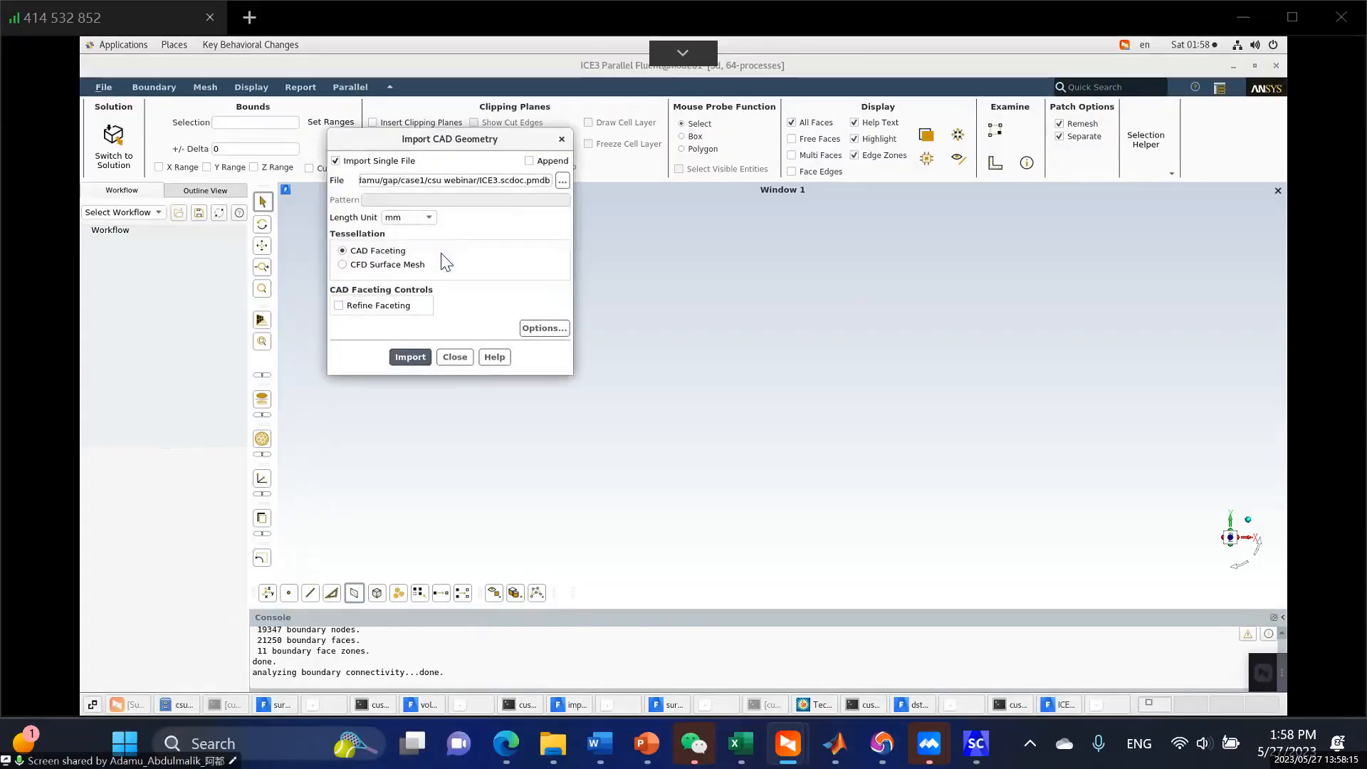
{"action": "left_click", "coordinate": [528, 162]}
{"action": "left_click", "coordinate": [529, 160]}
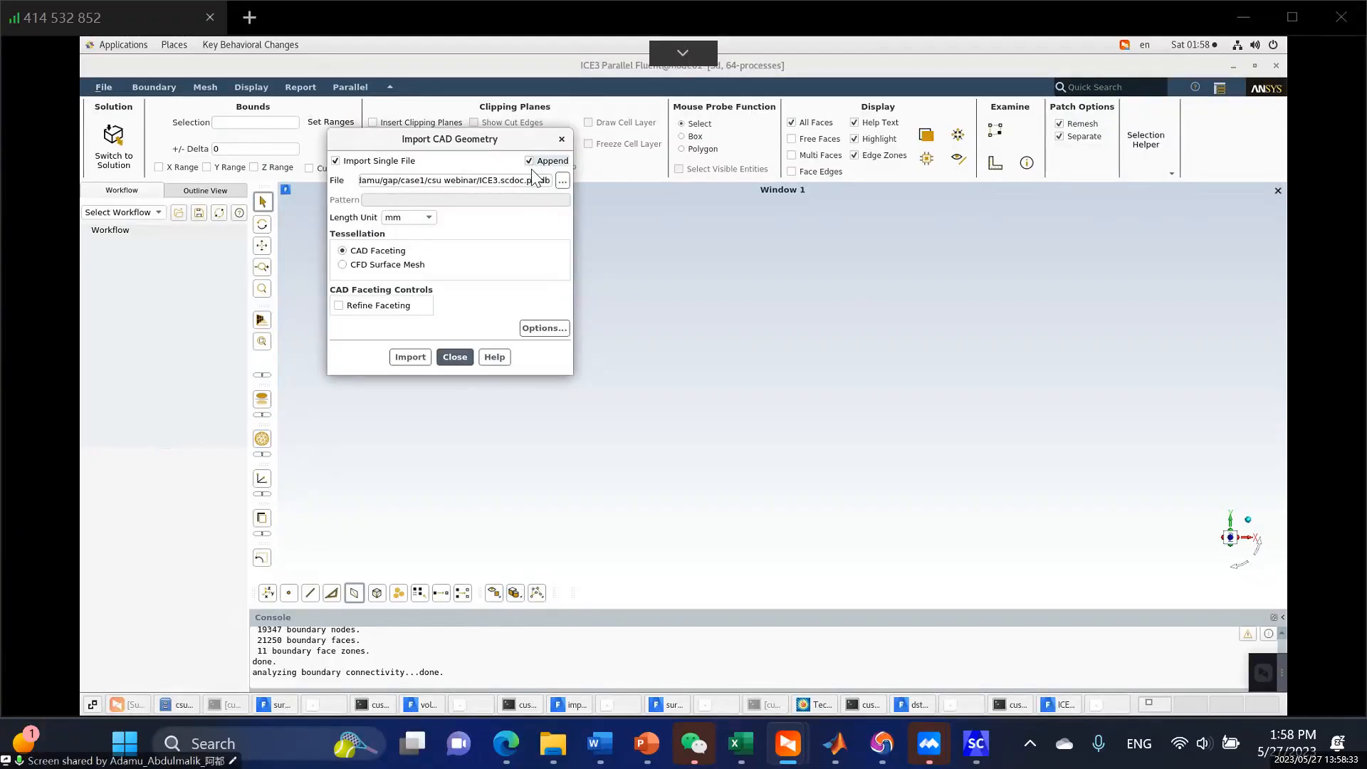
{"action": "triple_click", "coordinate": [527, 179]}
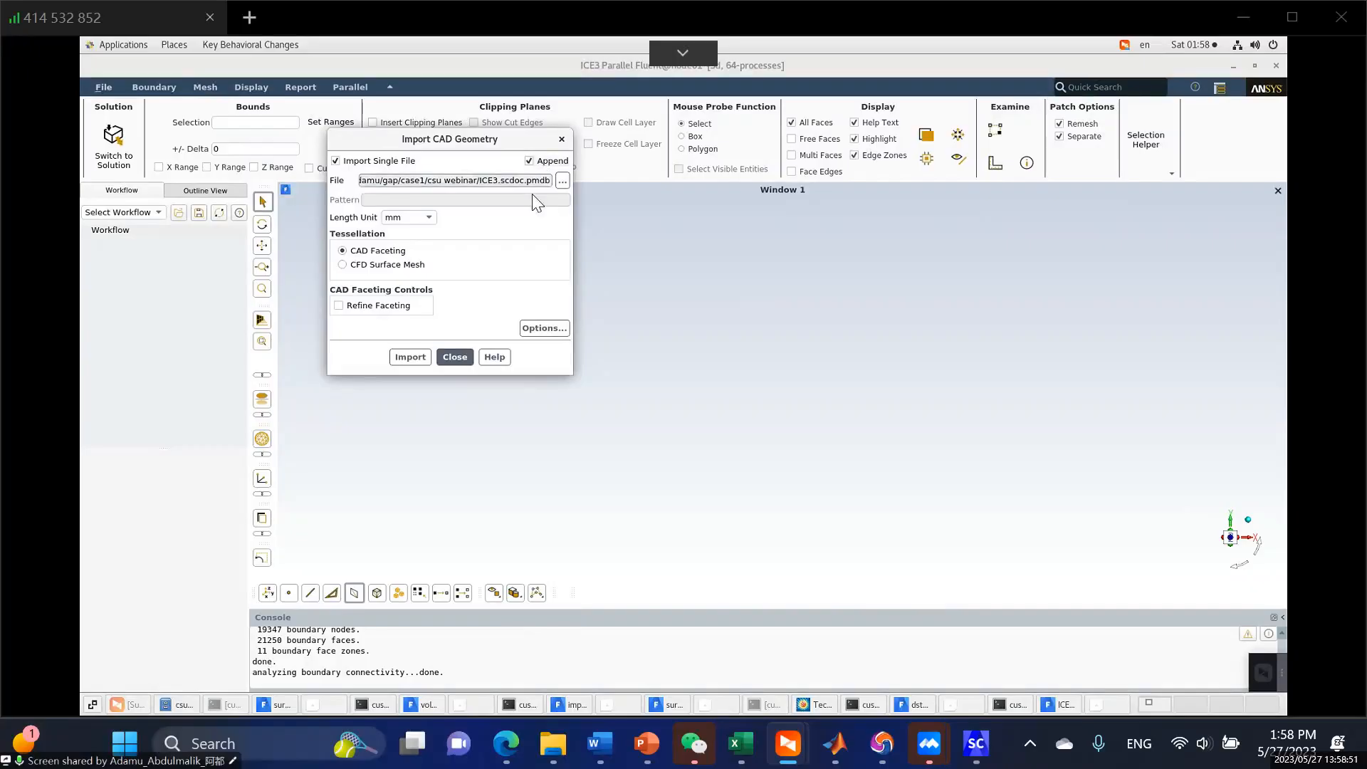
{"action": "left_click", "coordinate": [562, 181]}
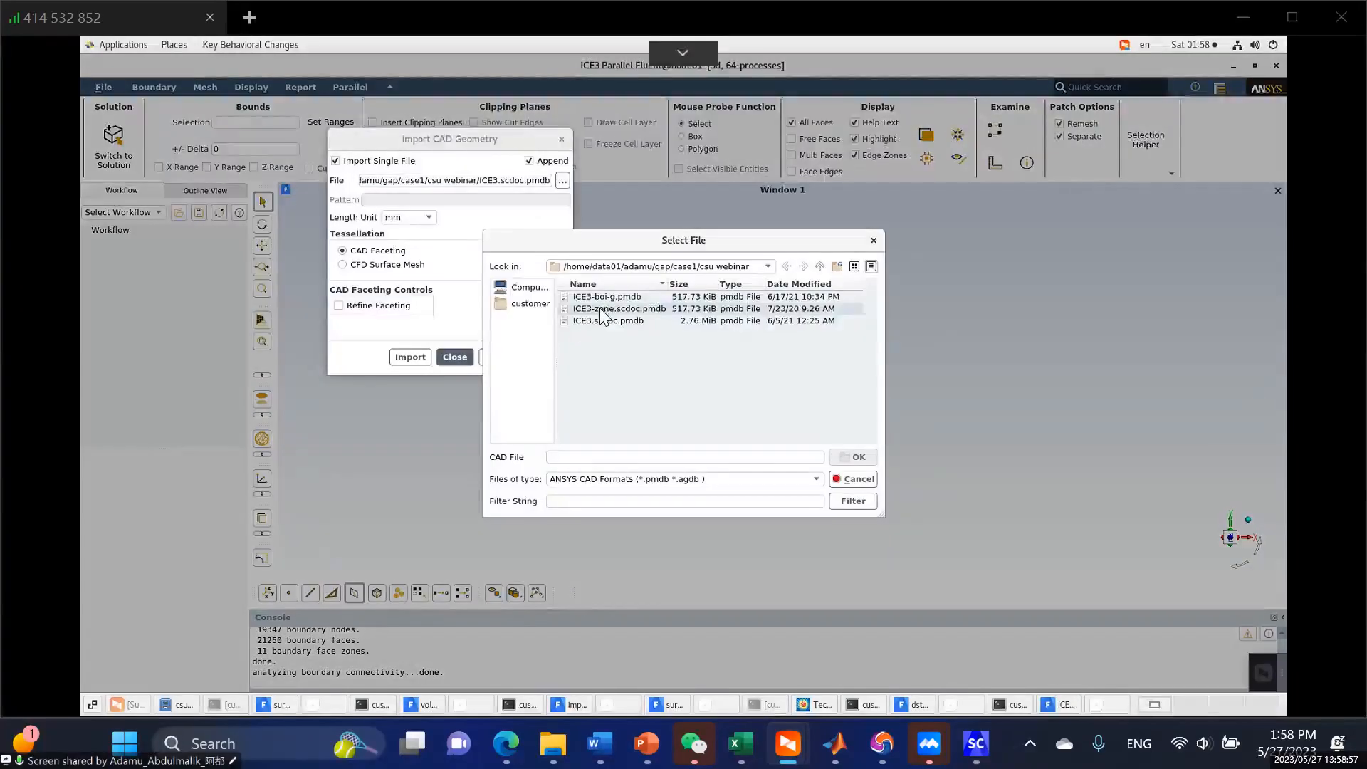
{"action": "left_click", "coordinate": [602, 309]}
{"action": "left_click", "coordinate": [852, 456]}
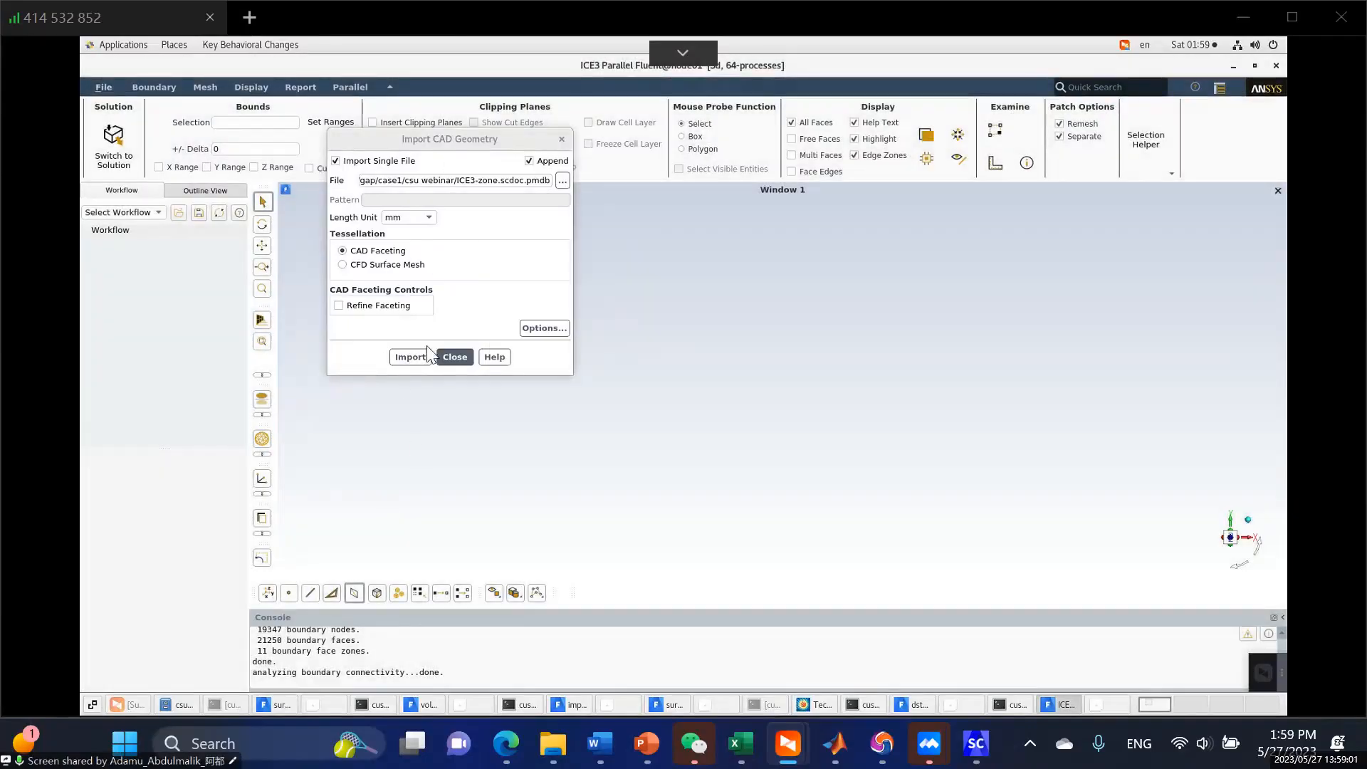
{"action": "left_click", "coordinate": [410, 356]}
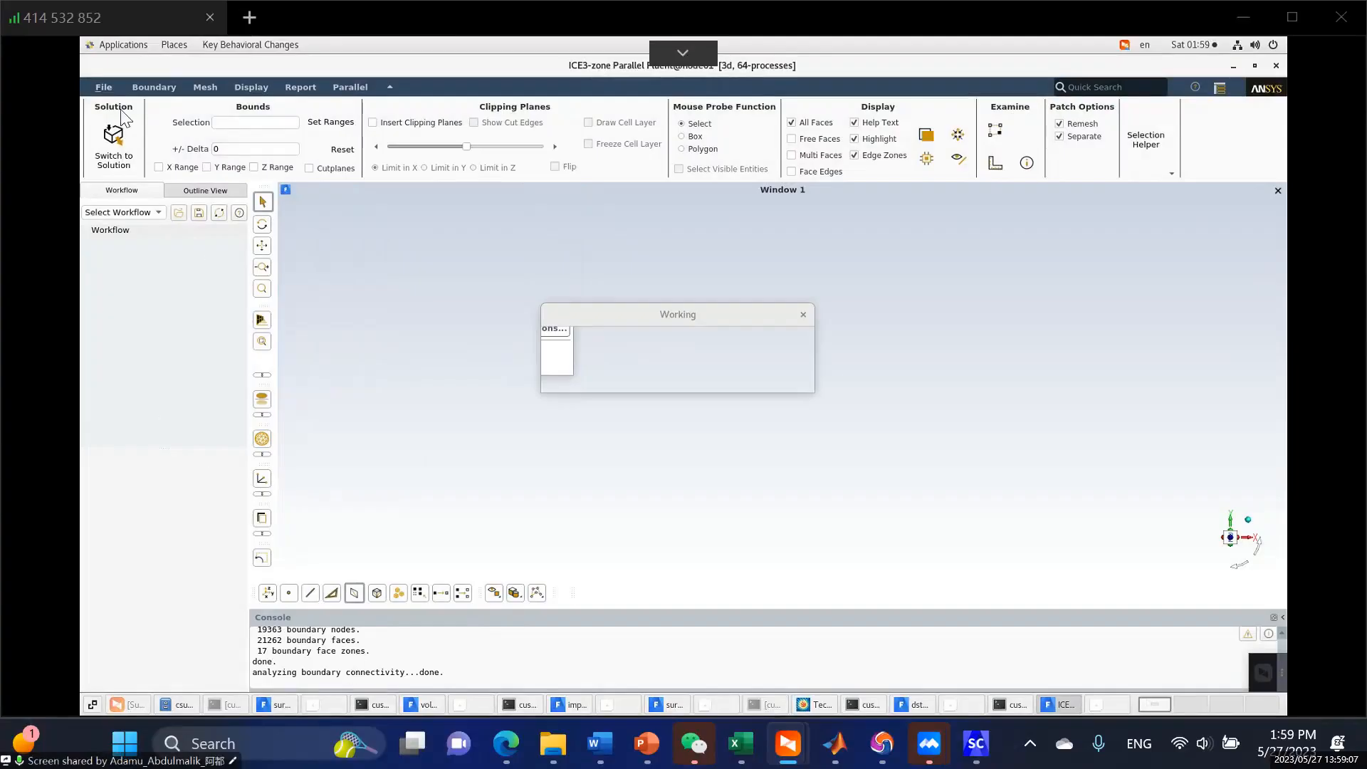
Import the refinement box file ICE3-boi-g.pmdb from the csu webinar folder in mm with CAD Faceting and Append enabled.
{"action": "left_click", "coordinate": [104, 89]}
{"action": "mouse_move", "coordinate": [107, 136]}
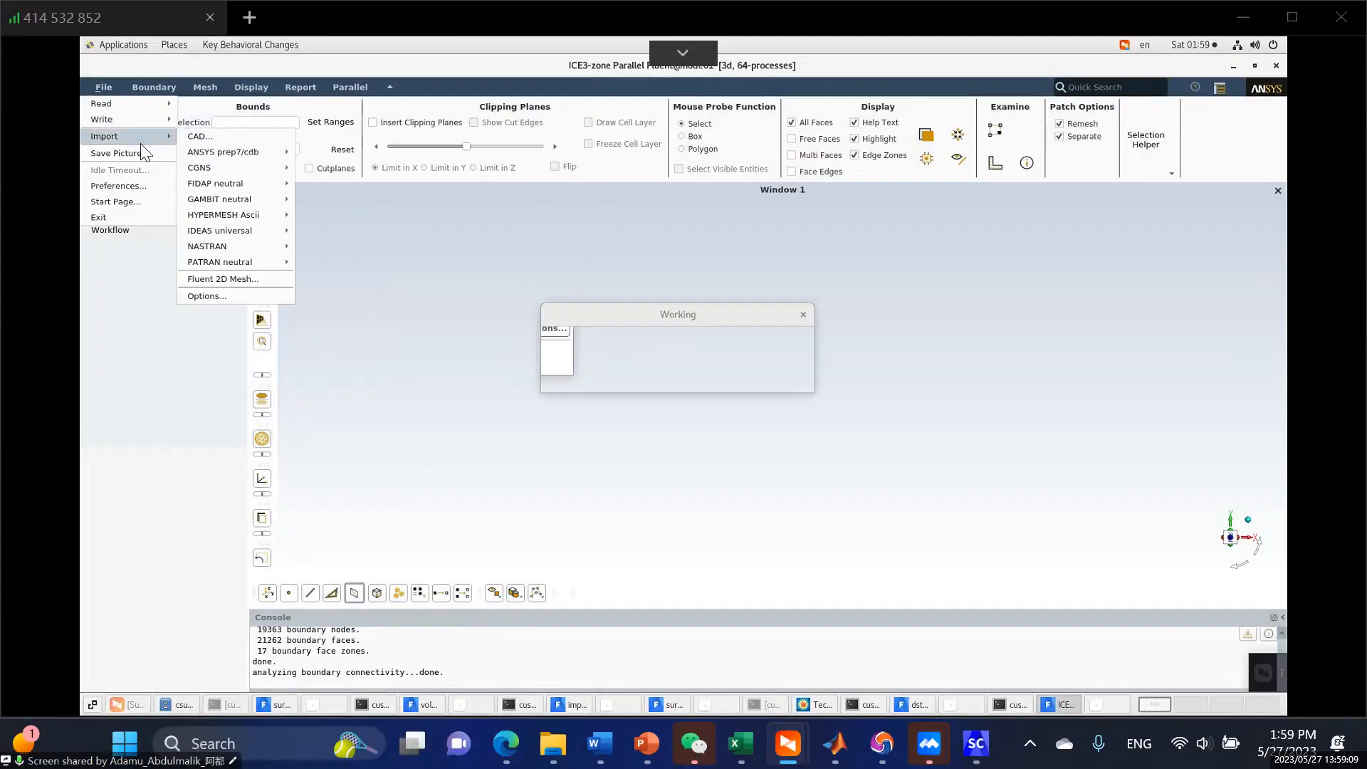
{"action": "left_click", "coordinate": [222, 141]}
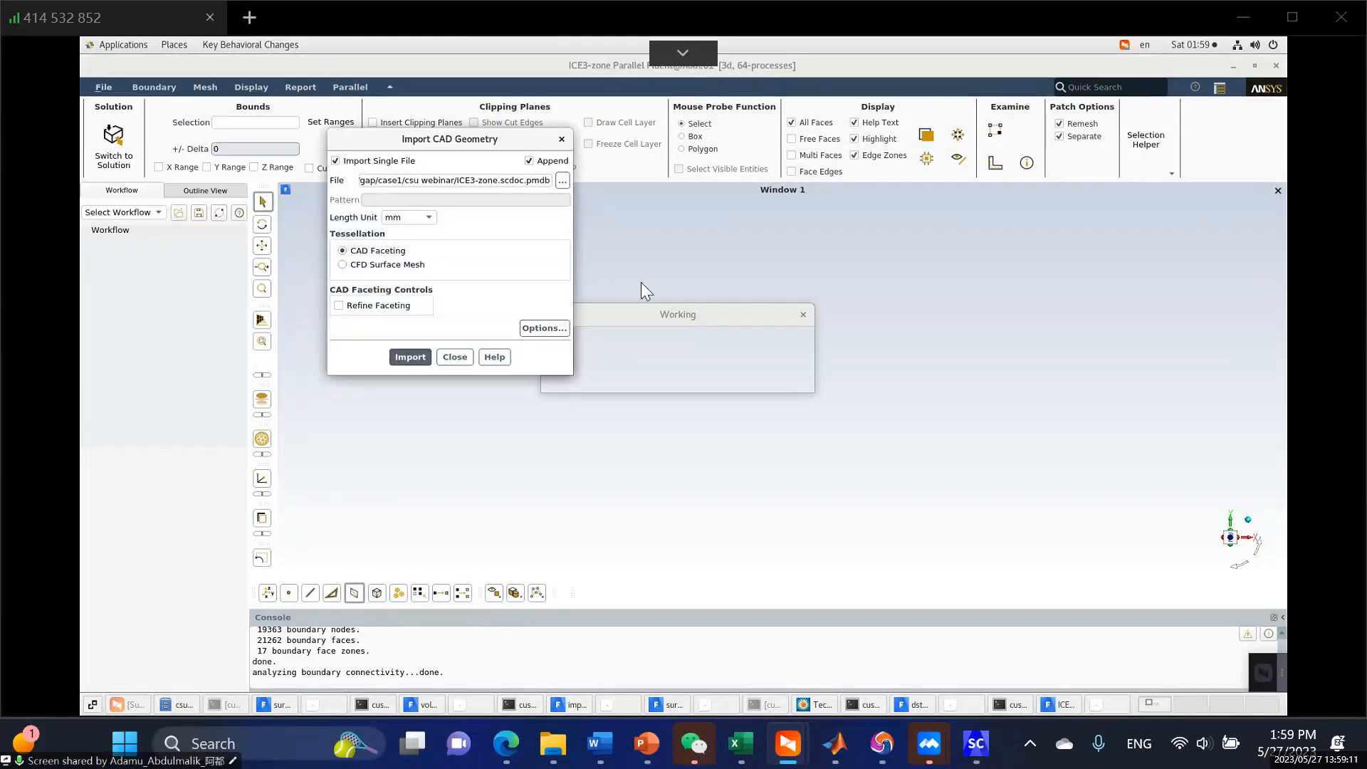
{"action": "left_click", "coordinate": [562, 181]}
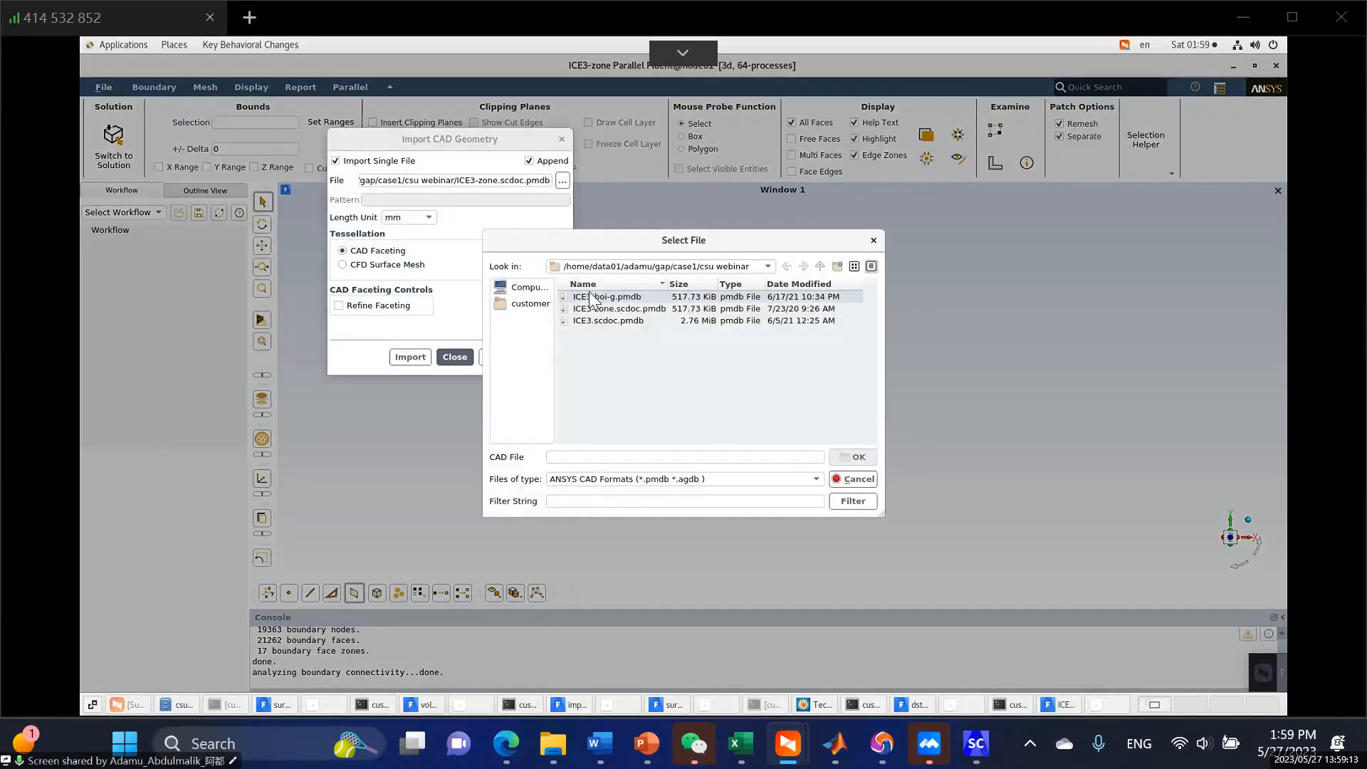
{"action": "left_click", "coordinate": [597, 297]}
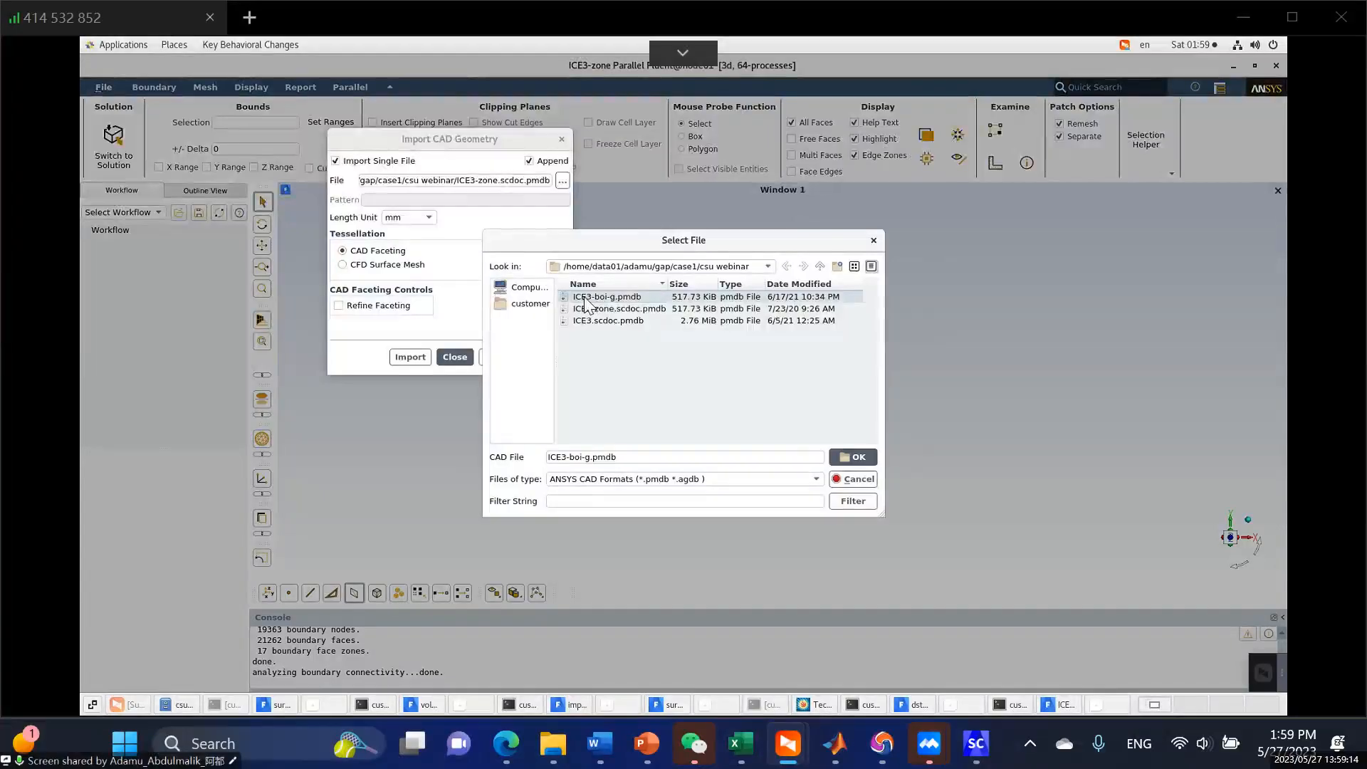
{"action": "left_click", "coordinate": [848, 455]}
{"action": "left_click", "coordinate": [410, 358]}
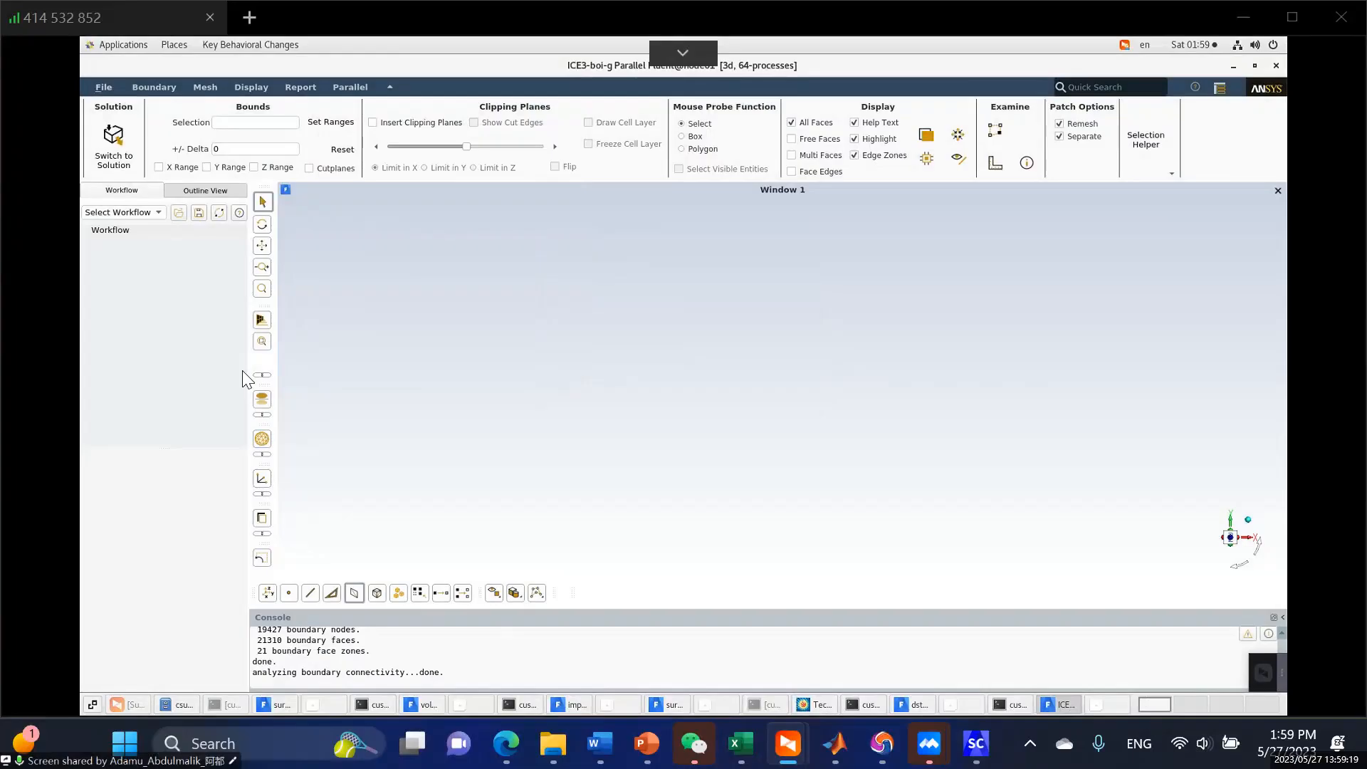
List the imported geometry objects in the model outline and point out the fine-2 and coarse refinement boxes.
{"action": "left_click", "coordinate": [188, 192]}
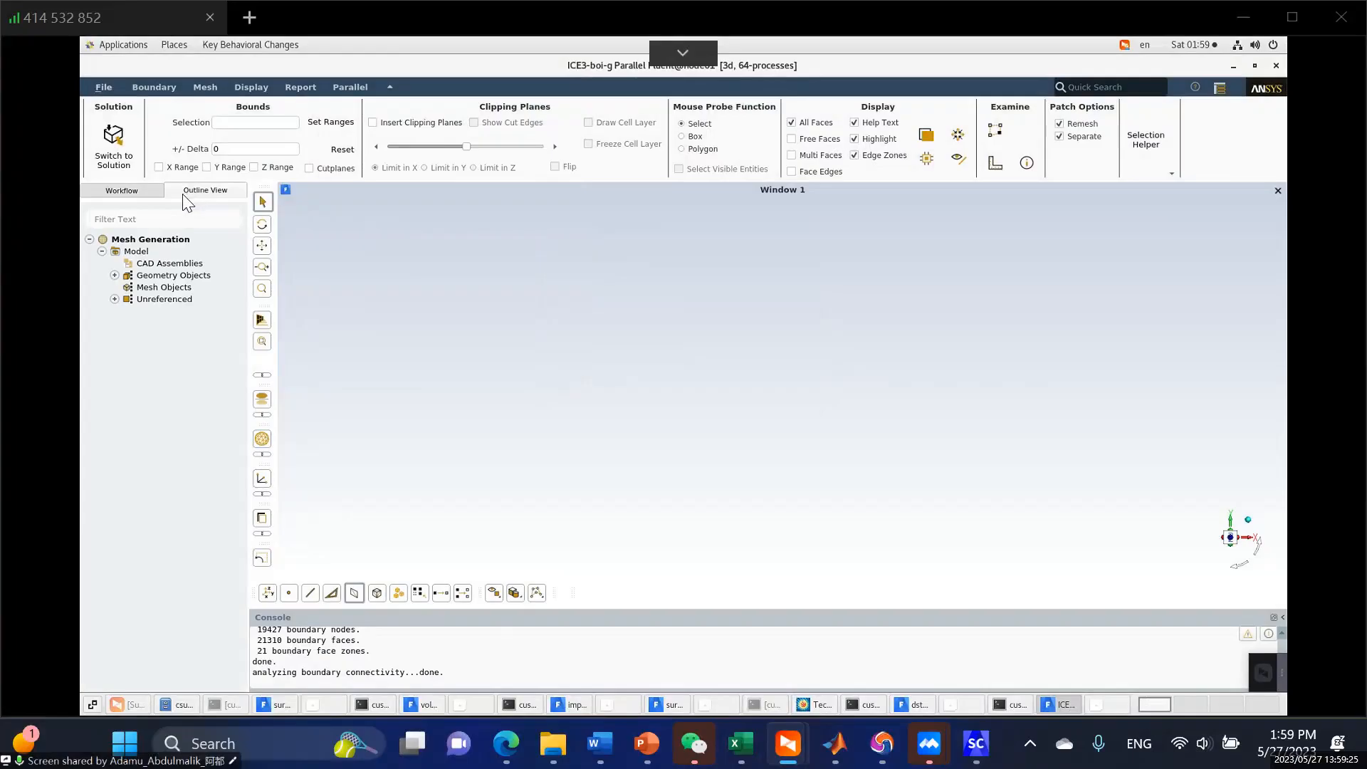
{"action": "left_click", "coordinate": [114, 276]}
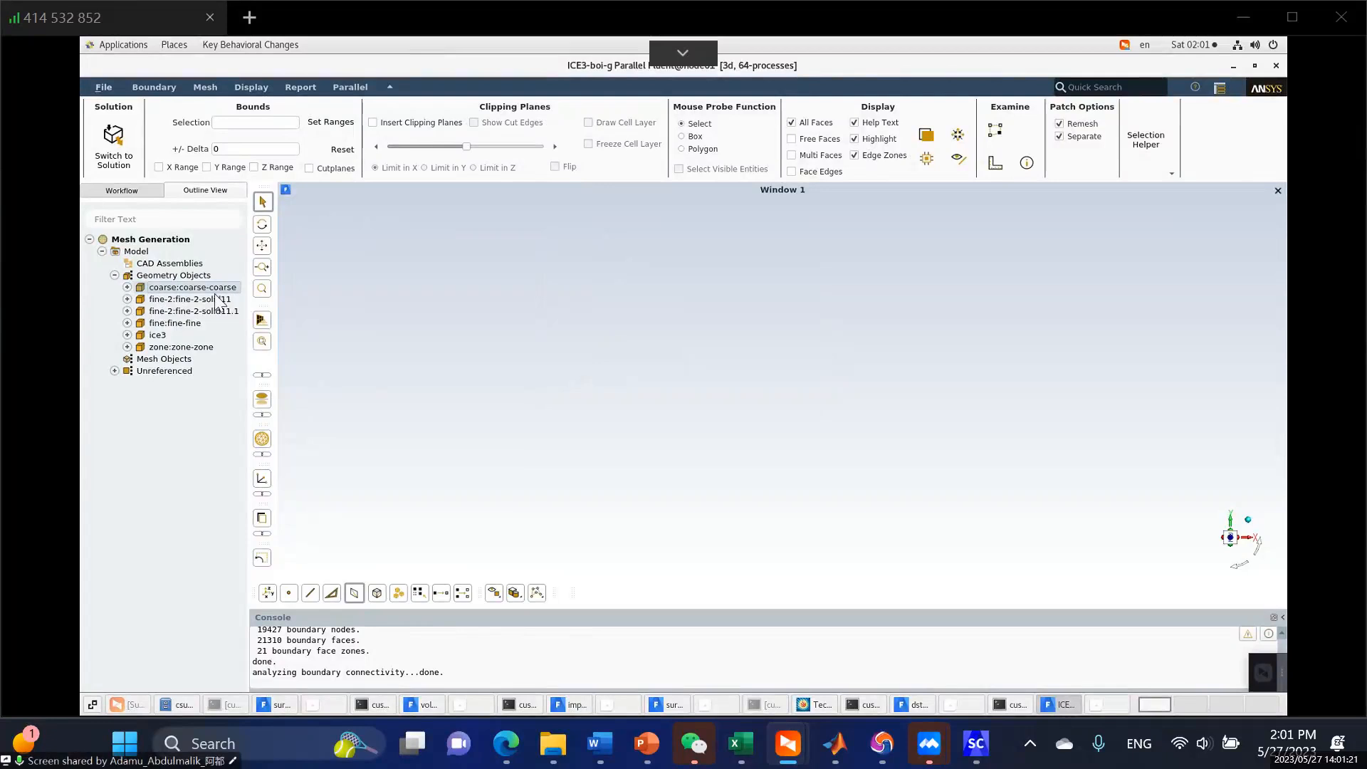
{"action": "left_click", "coordinate": [197, 302]}
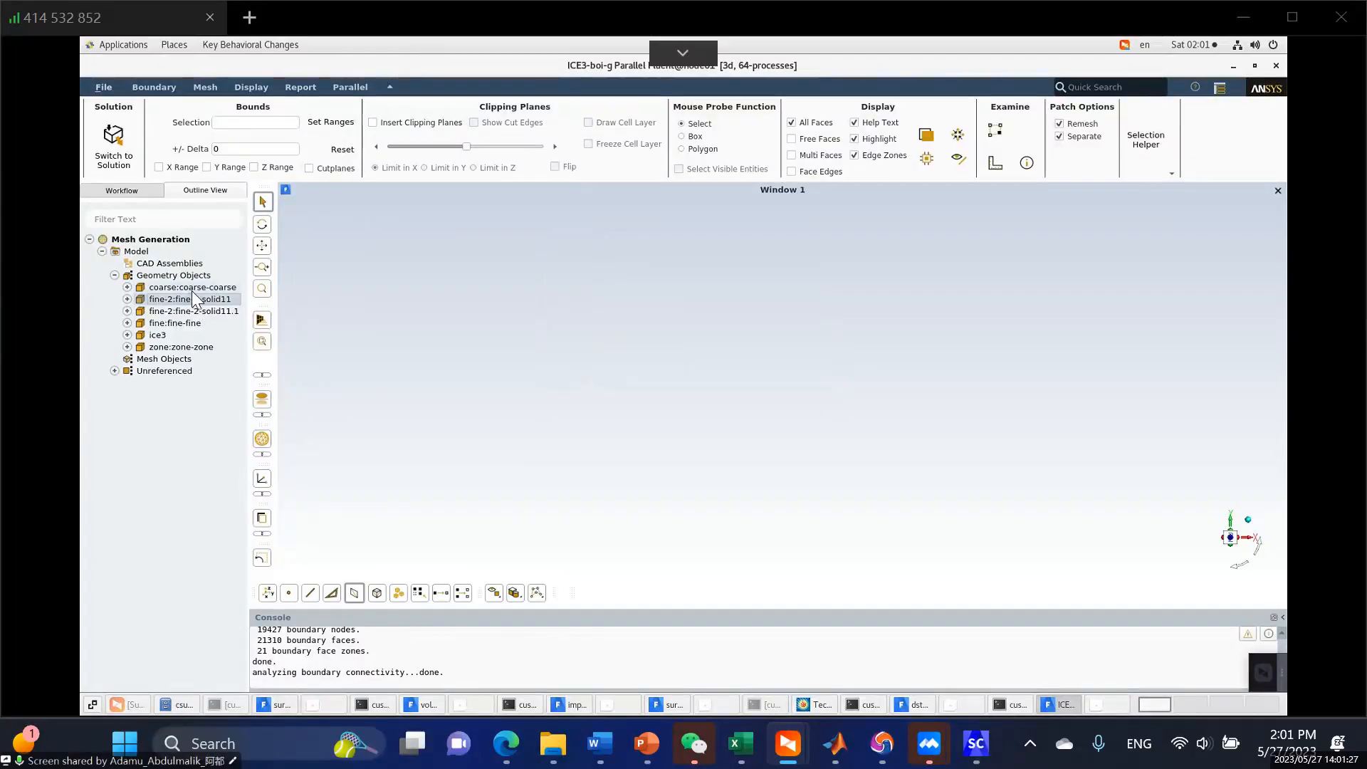
{"action": "left_click", "coordinate": [189, 289]}
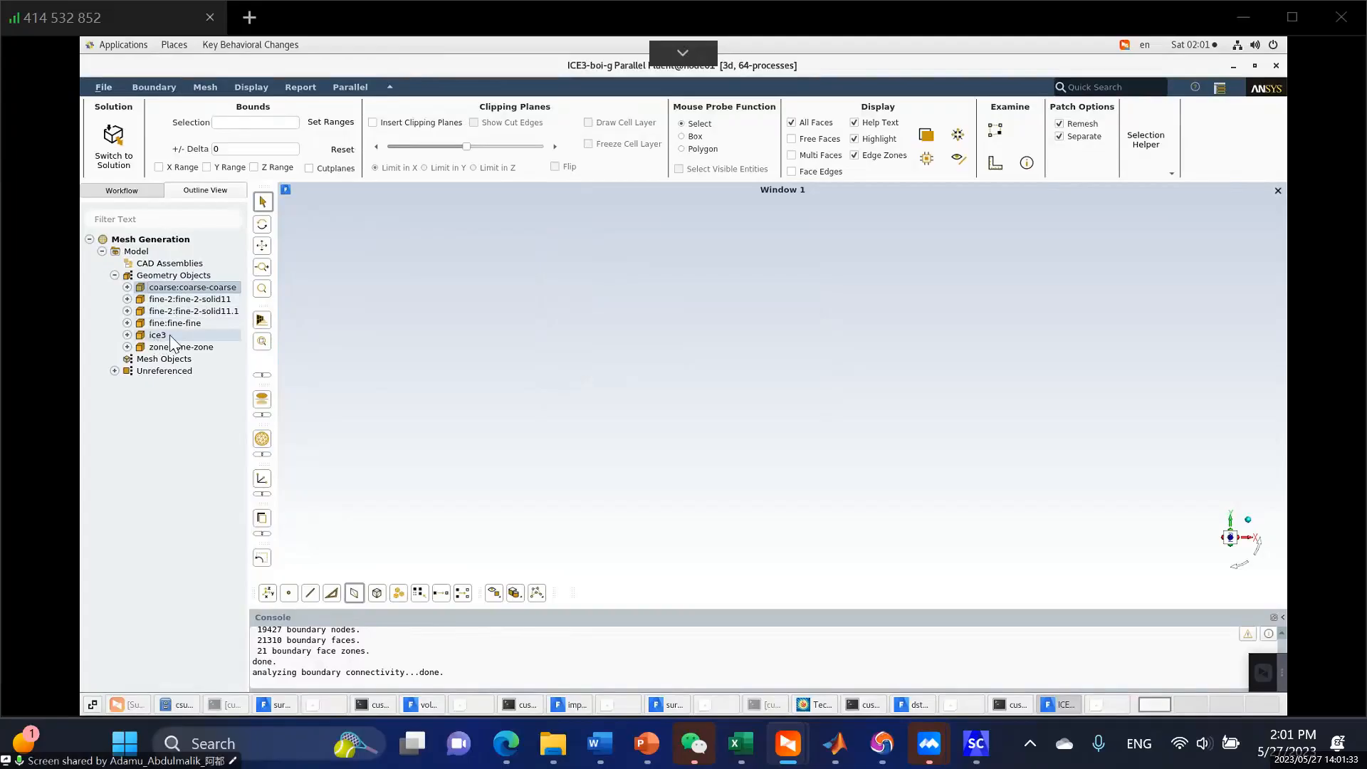
Draw the ice3 geometry object and orient the view so the whole train is seen from the side.
{"action": "left_click", "coordinate": [172, 336]}
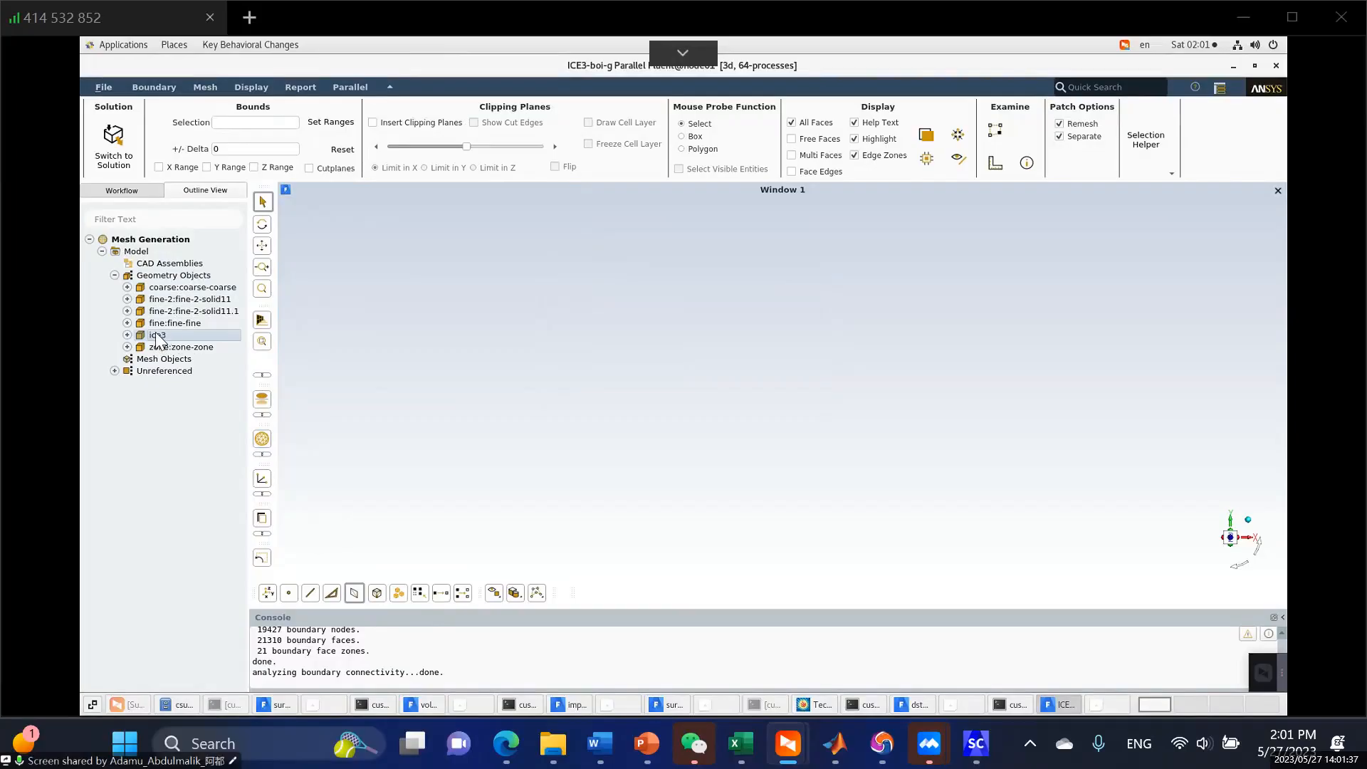
{"action": "right_click", "coordinate": [157, 336]}
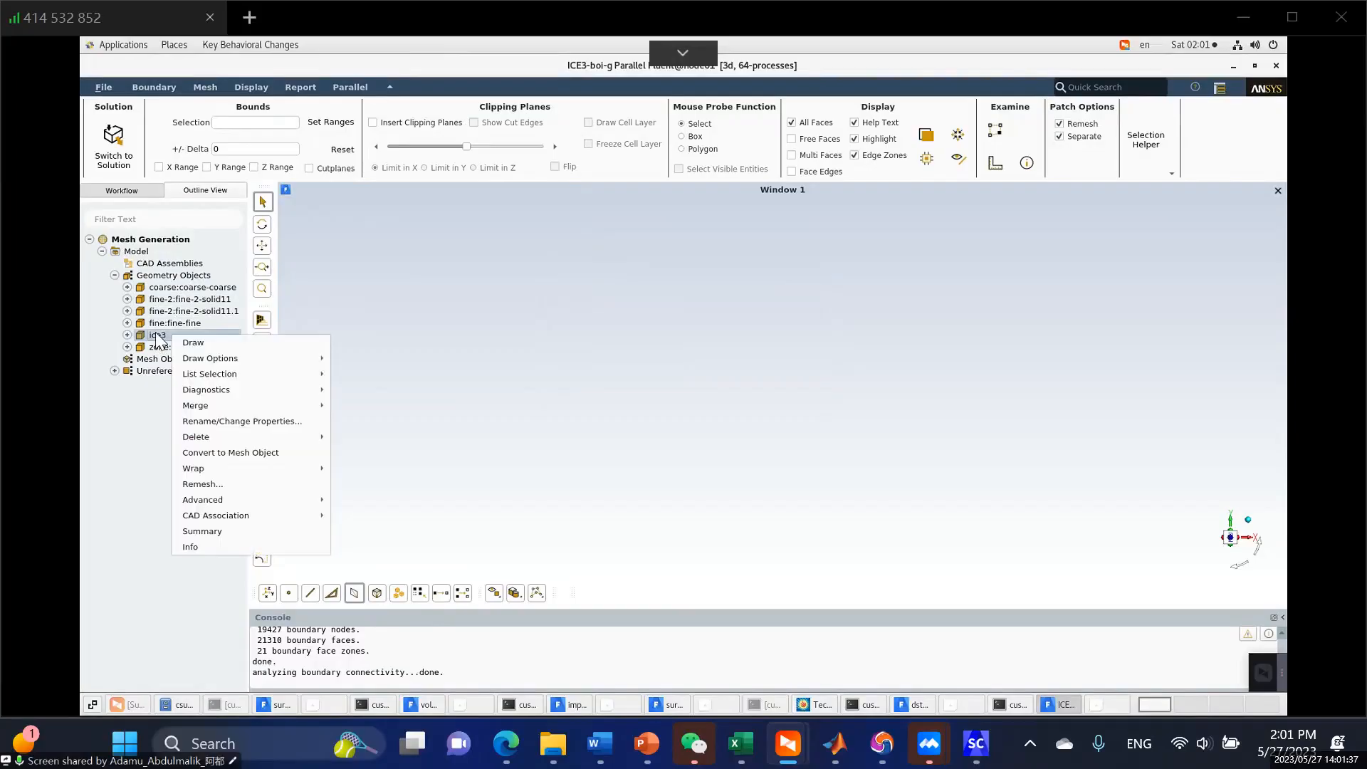
{"action": "left_click", "coordinate": [201, 344]}
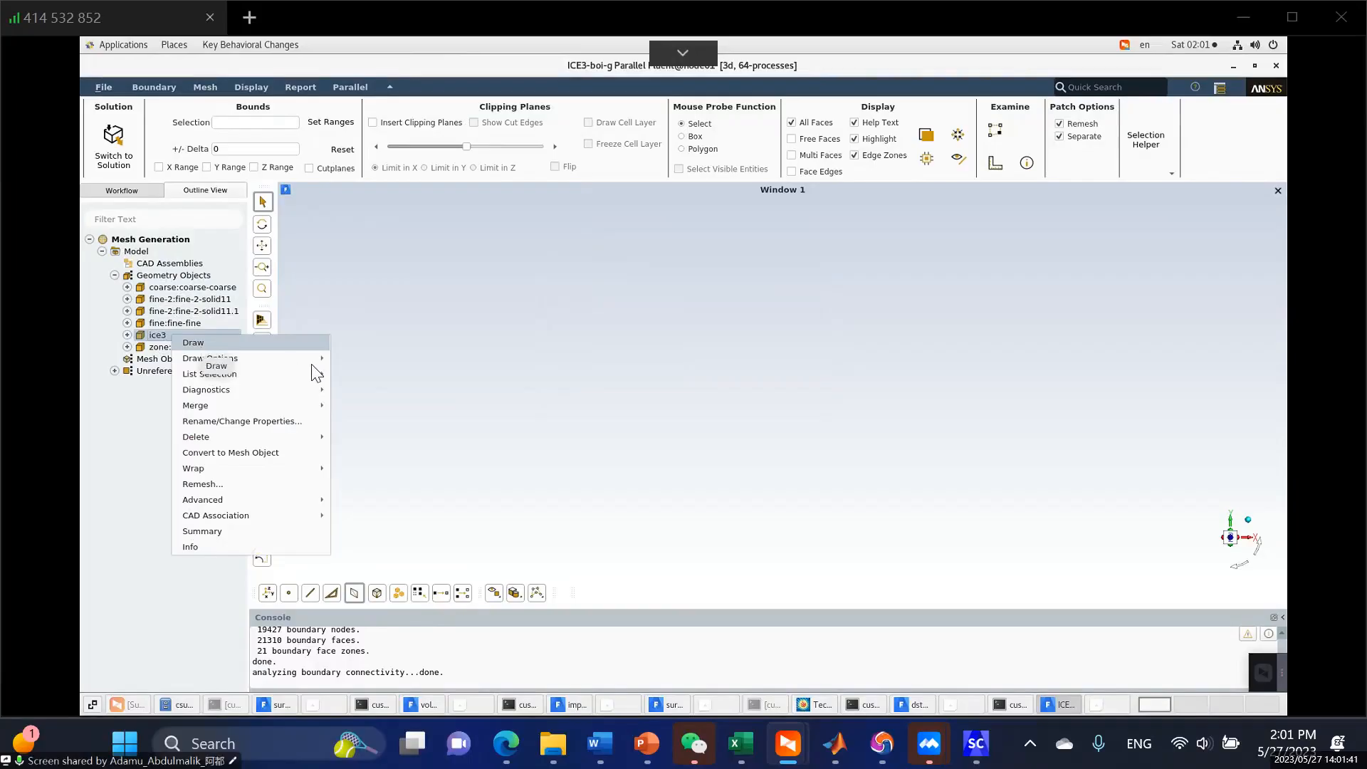
{"action": "scroll", "coordinate": [467, 395], "scroll_direction": "down", "scroll_amount": 10}
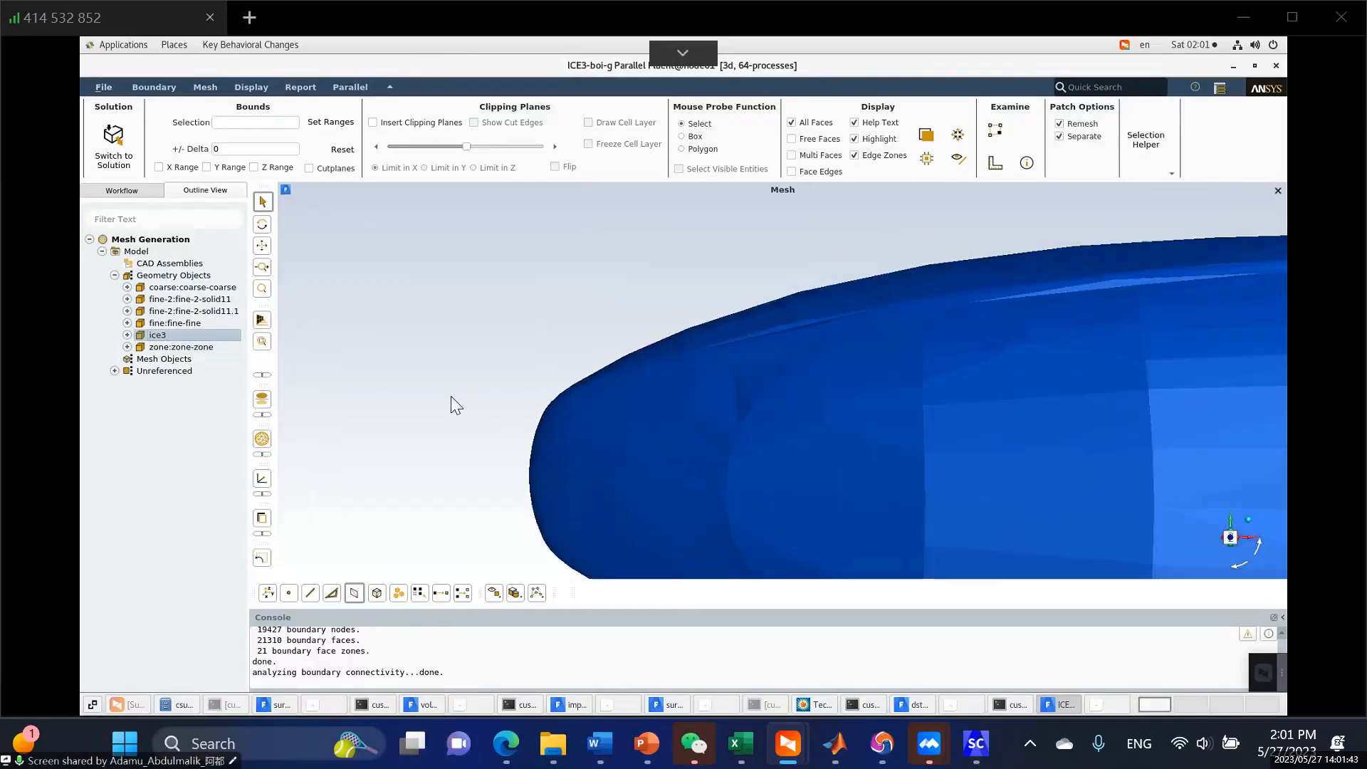
{"action": "scroll", "coordinate": [639, 291], "scroll_direction": "up", "scroll_amount": 4}
{"action": "middle_click_drag", "start_coordinate": [638, 292], "coordinate": [635, 420]}
{"action": "scroll", "coordinate": [632, 429], "scroll_direction": "down", "scroll_amount": 4}
{"action": "scroll", "coordinate": [826, 466], "scroll_direction": "up", "scroll_amount": 2}
{"action": "scroll", "coordinate": [758, 418], "scroll_direction": "down", "scroll_amount": 3}
{"action": "scroll", "coordinate": [637, 420], "scroll_direction": "up", "scroll_amount": 3}
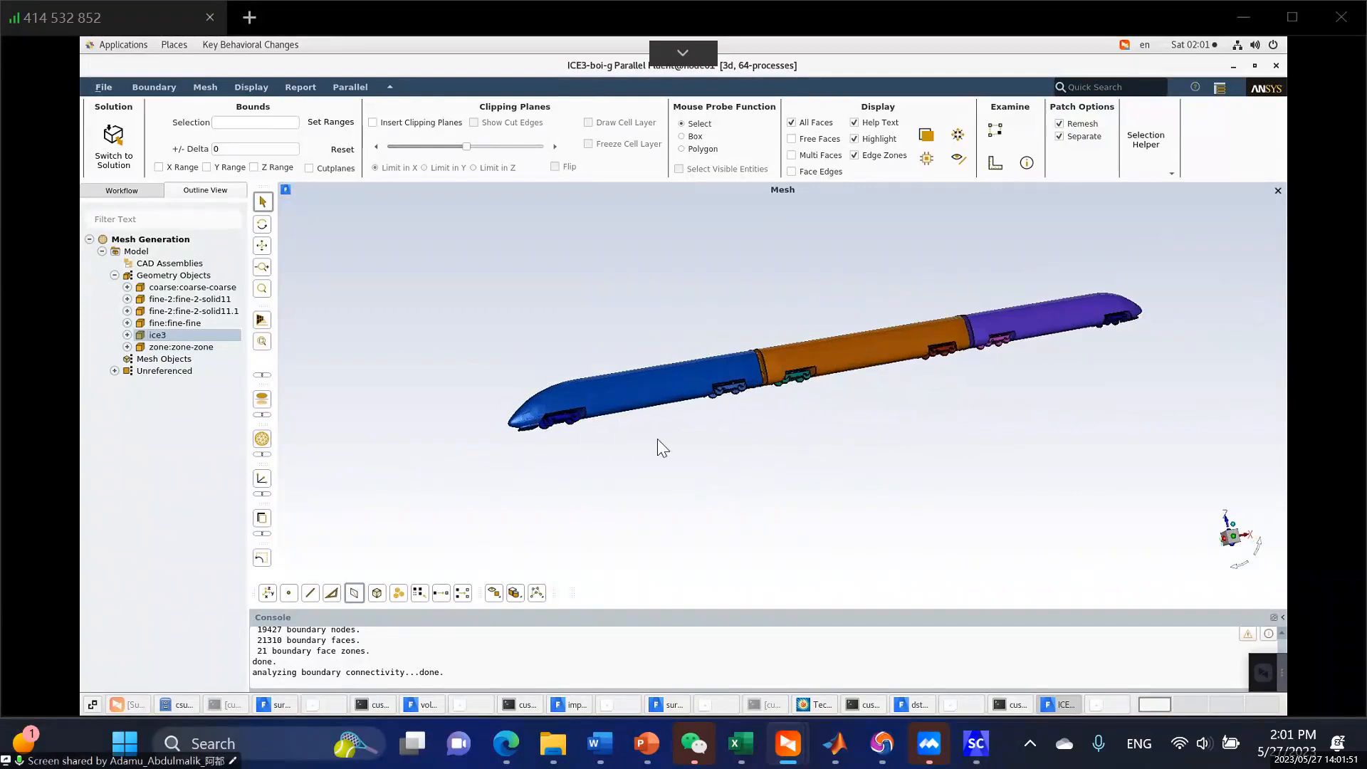
Examine the train's cars and bogies up close and from a distance.
{"action": "scroll", "coordinate": [809, 417], "scroll_direction": "down", "scroll_amount": 1}
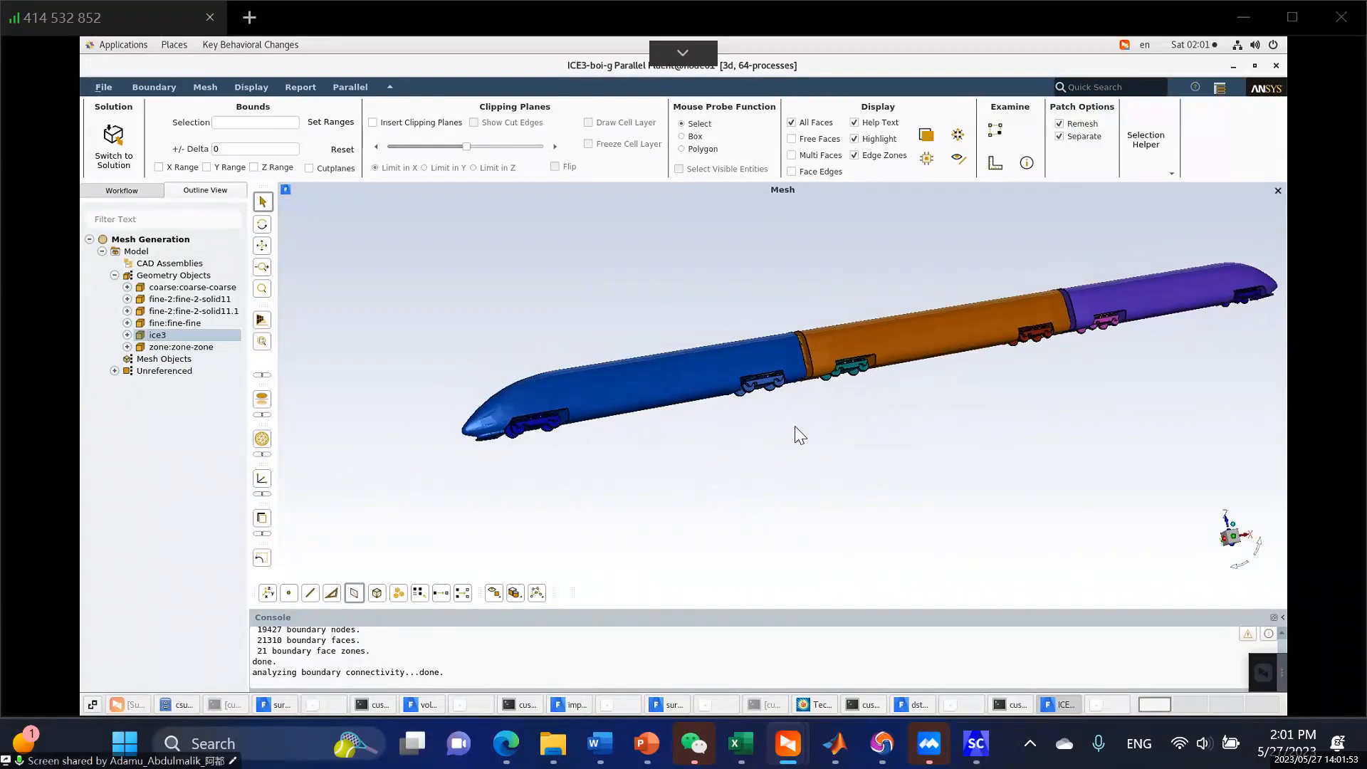
{"action": "middle_click_drag", "start_coordinate": [615, 408], "coordinate": [779, 382]}
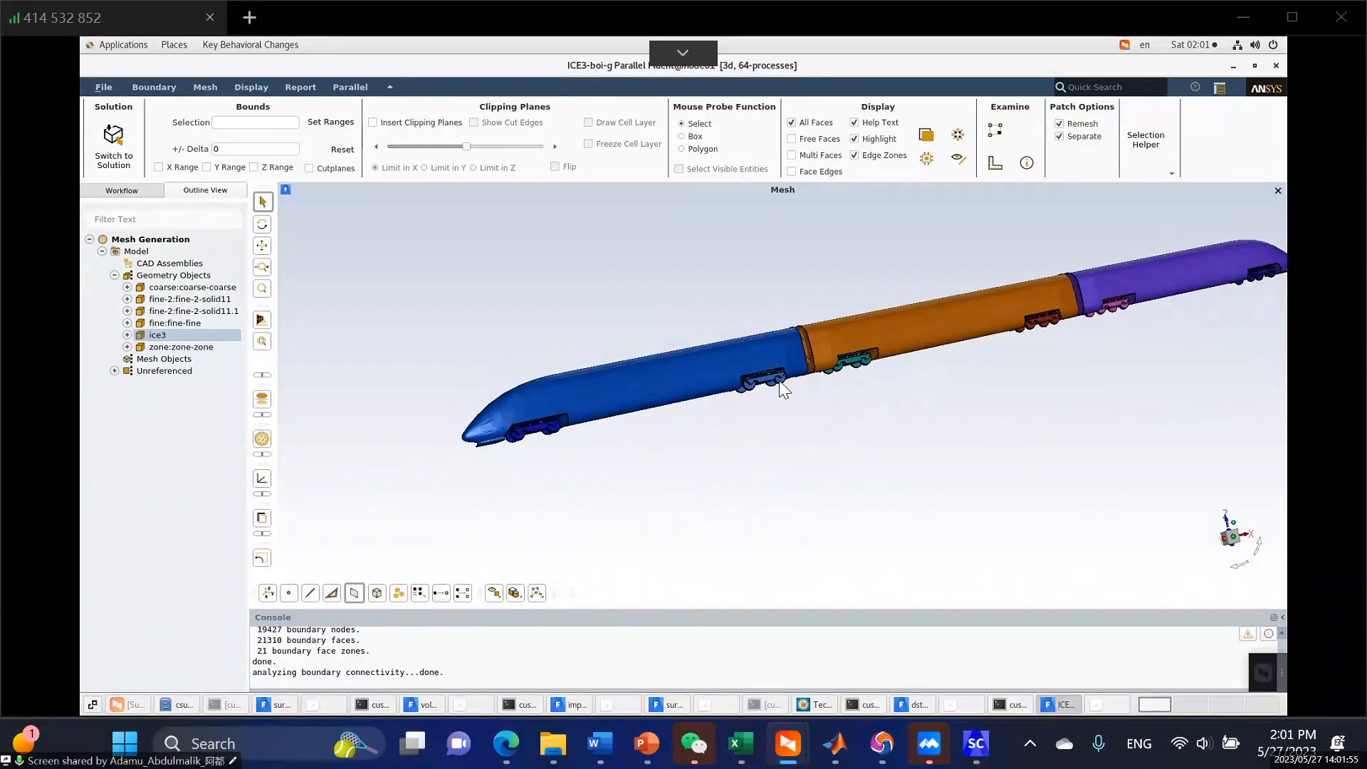
{"action": "scroll", "coordinate": [751, 420], "scroll_direction": "up", "scroll_amount": 1}
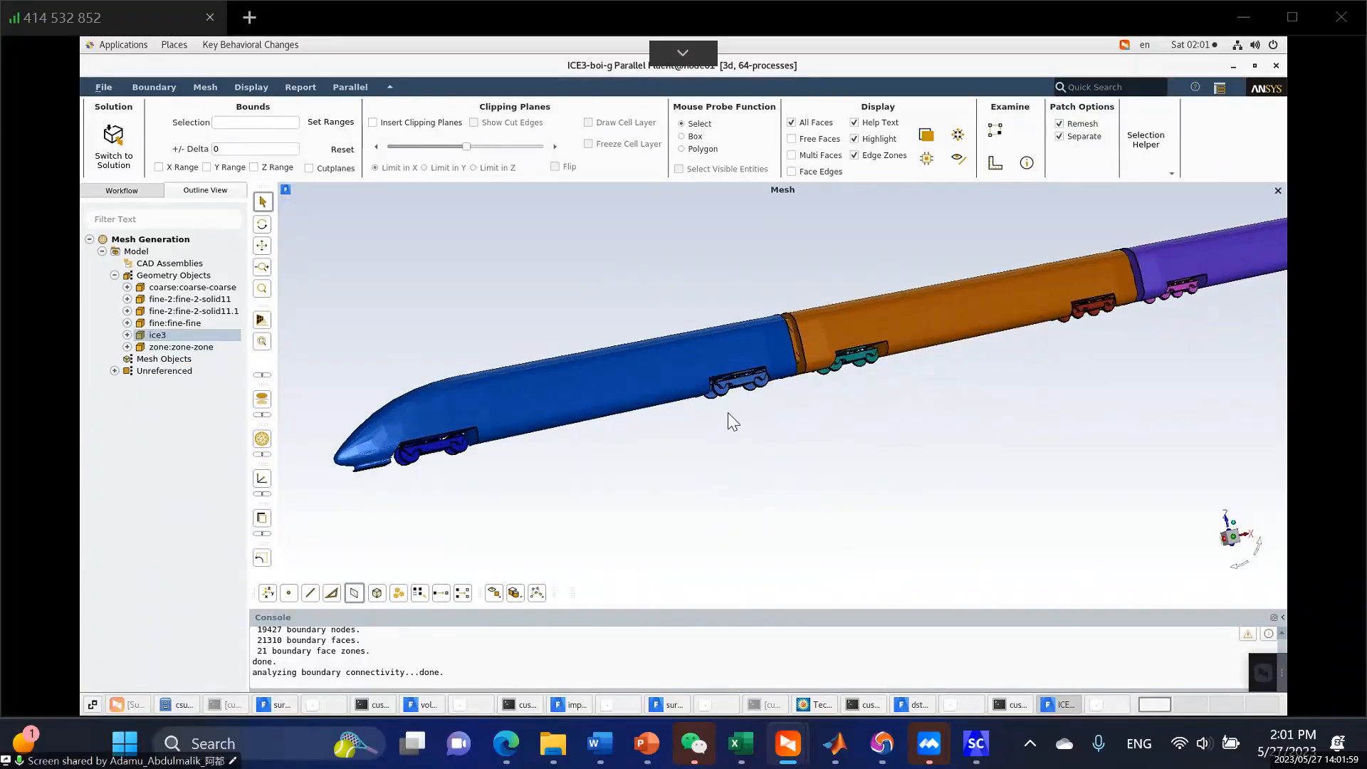
{"action": "middle_click_drag", "start_coordinate": [723, 373], "coordinate": [797, 244]}
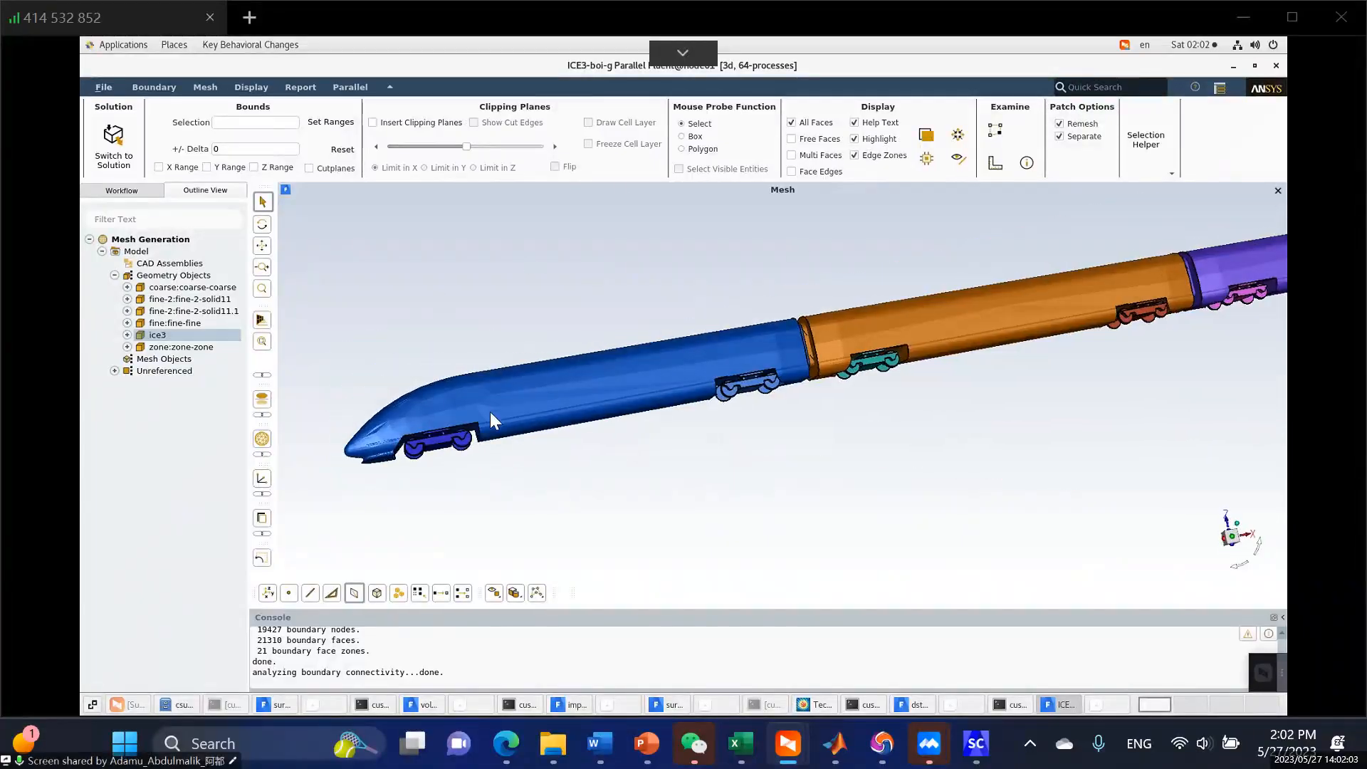
{"action": "scroll", "coordinate": [489, 411], "scroll_direction": "down", "scroll_amount": 3}
{"action": "scroll", "coordinate": [652, 404], "scroll_direction": "up", "scroll_amount": 3}
{"action": "scroll", "coordinate": [652, 405], "scroll_direction": "down", "scroll_amount": 3}
{"action": "left_click_drag", "start_coordinate": [680, 371], "coordinate": [670, 343]}
{"action": "scroll", "coordinate": [655, 309], "scroll_direction": "down", "scroll_amount": 3}
{"action": "scroll", "coordinate": [664, 339], "scroll_direction": "up", "scroll_amount": 5}
{"action": "scroll", "coordinate": [652, 370], "scroll_direction": "down", "scroll_amount": 4}
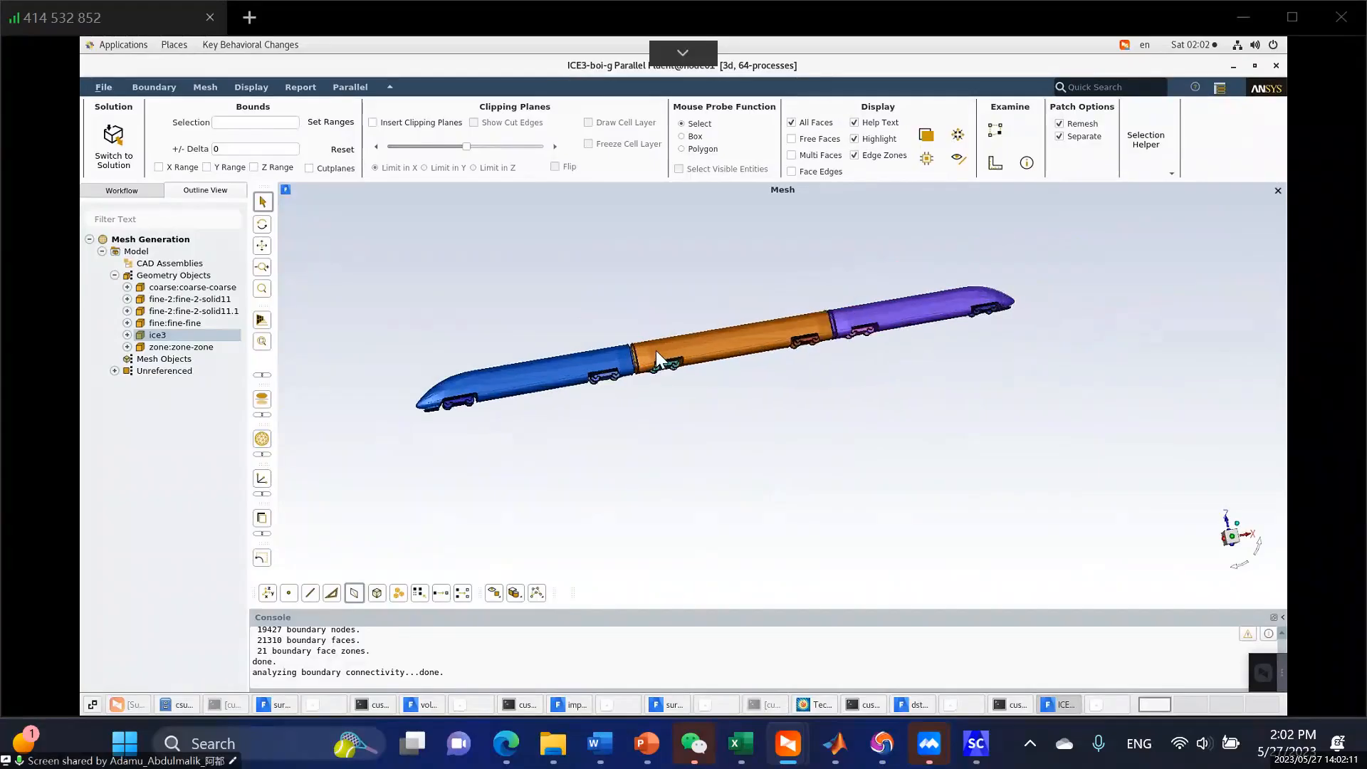
{"action": "scroll", "coordinate": [656, 350], "scroll_direction": "up", "scroll_amount": 4}
{"action": "scroll", "coordinate": [659, 347], "scroll_direction": "down", "scroll_amount": 2}
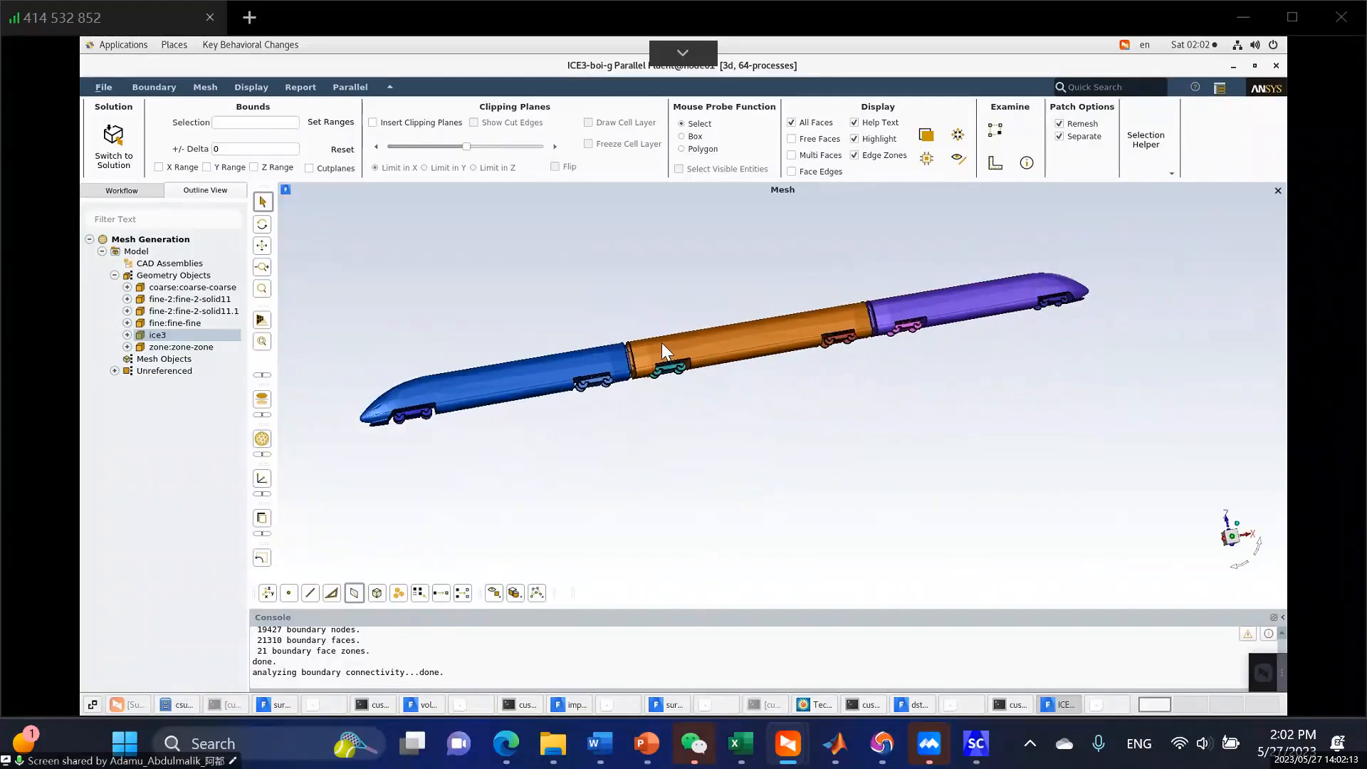
{"action": "scroll", "coordinate": [818, 399], "scroll_direction": "down", "scroll_amount": 3}
{"action": "scroll", "coordinate": [676, 396], "scroll_direction": "up", "scroll_amount": 2}
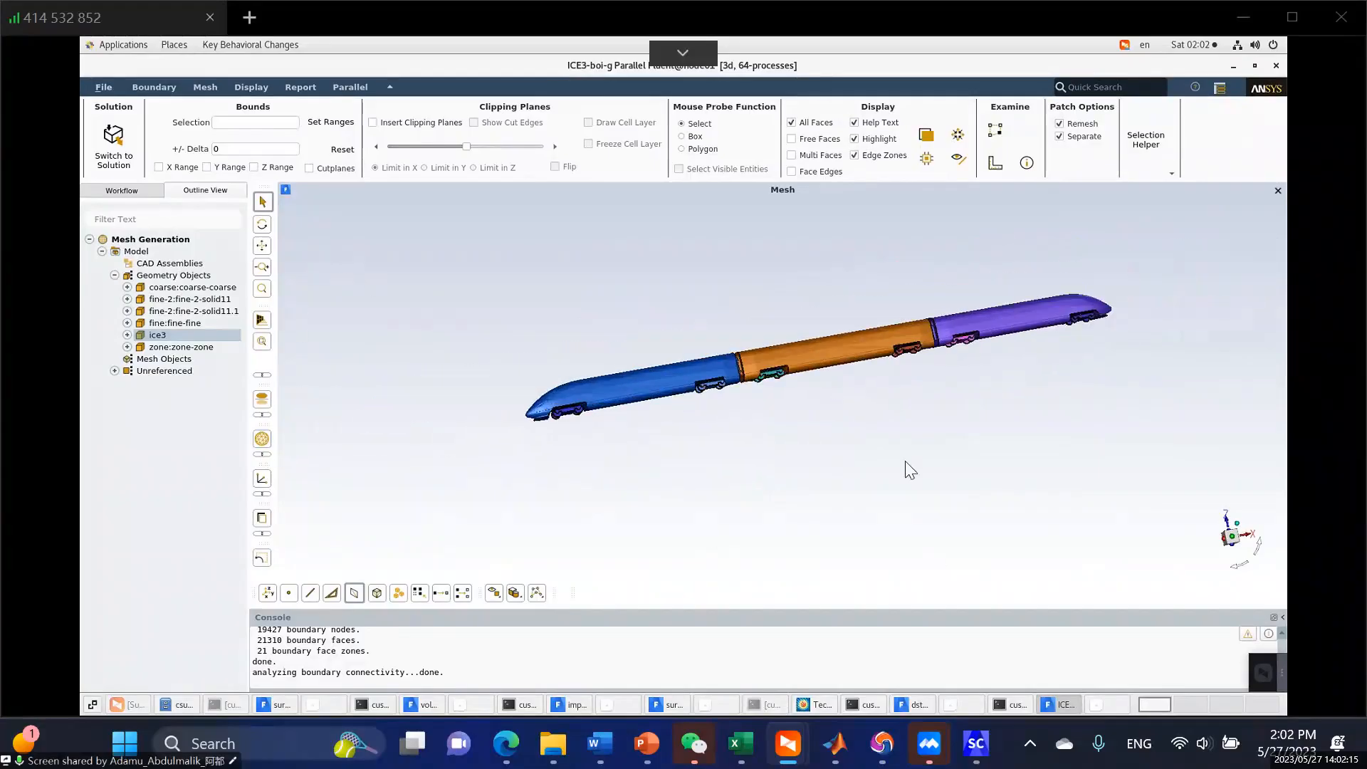
Draw the zone:zone-zone flow domain object and view the whole box at an angle.
{"action": "right_click", "coordinate": [201, 346]}
{"action": "left_click", "coordinate": [256, 352]}
{"action": "scroll", "coordinate": [755, 415], "scroll_direction": "down", "scroll_amount": 2}
{"action": "scroll", "coordinate": [736, 386], "scroll_direction": "down", "scroll_amount": 3}
{"action": "left_click_drag", "start_coordinate": [518, 451], "coordinate": [715, 473]}
{"action": "scroll", "coordinate": [712, 467], "scroll_direction": "down", "scroll_amount": 2}
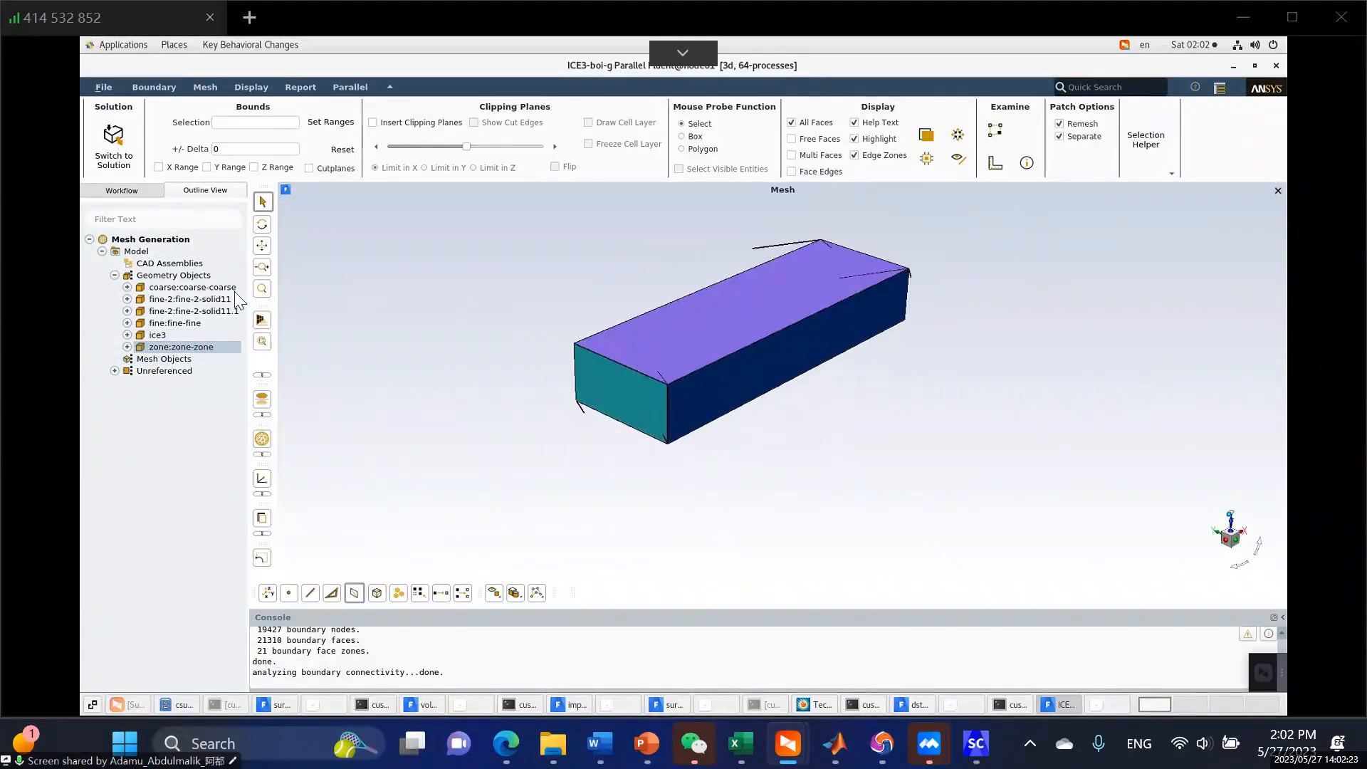
Draw the four refinement box objects together, from coarse:coarse-coarse to fine:fine-fine, and view their end face up close.
{"action": "left_click", "coordinate": [189, 288]}
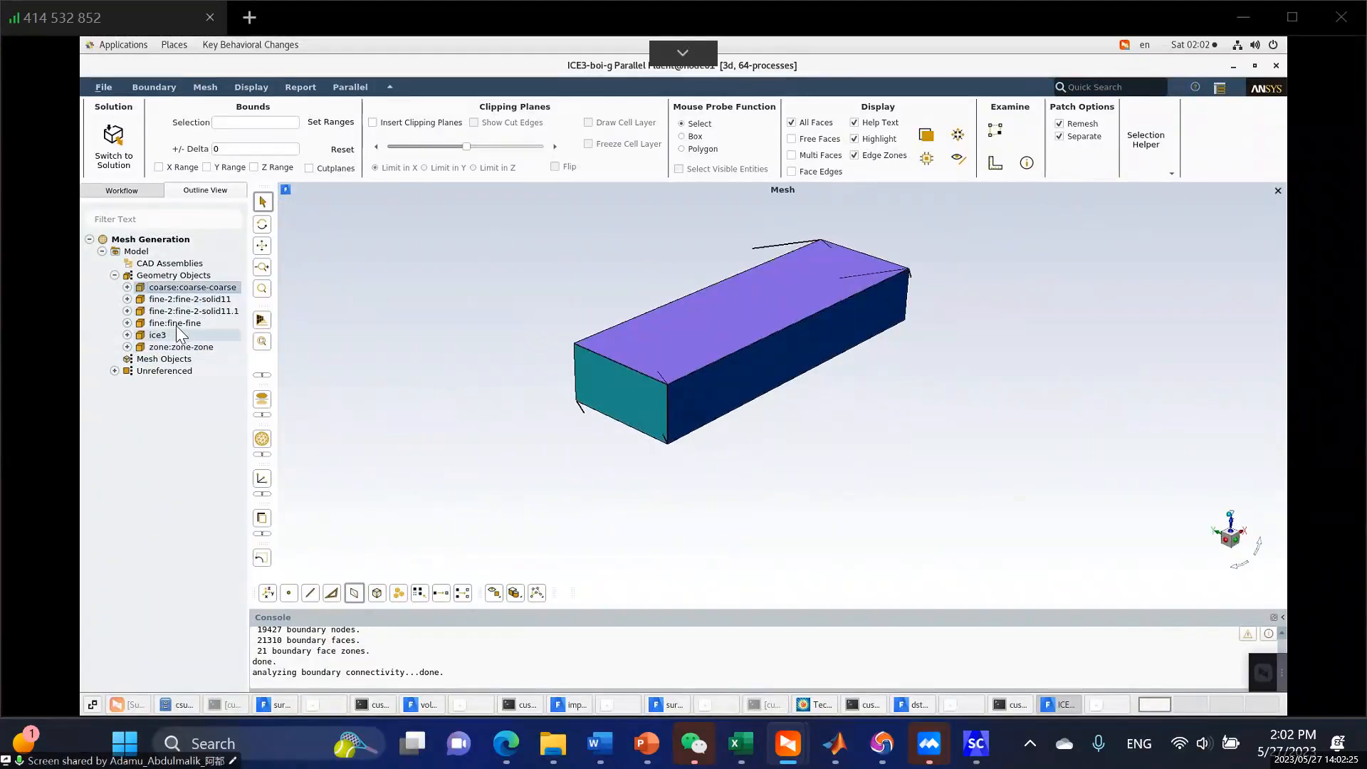
{"action": "left_click", "coordinate": [179, 325]}
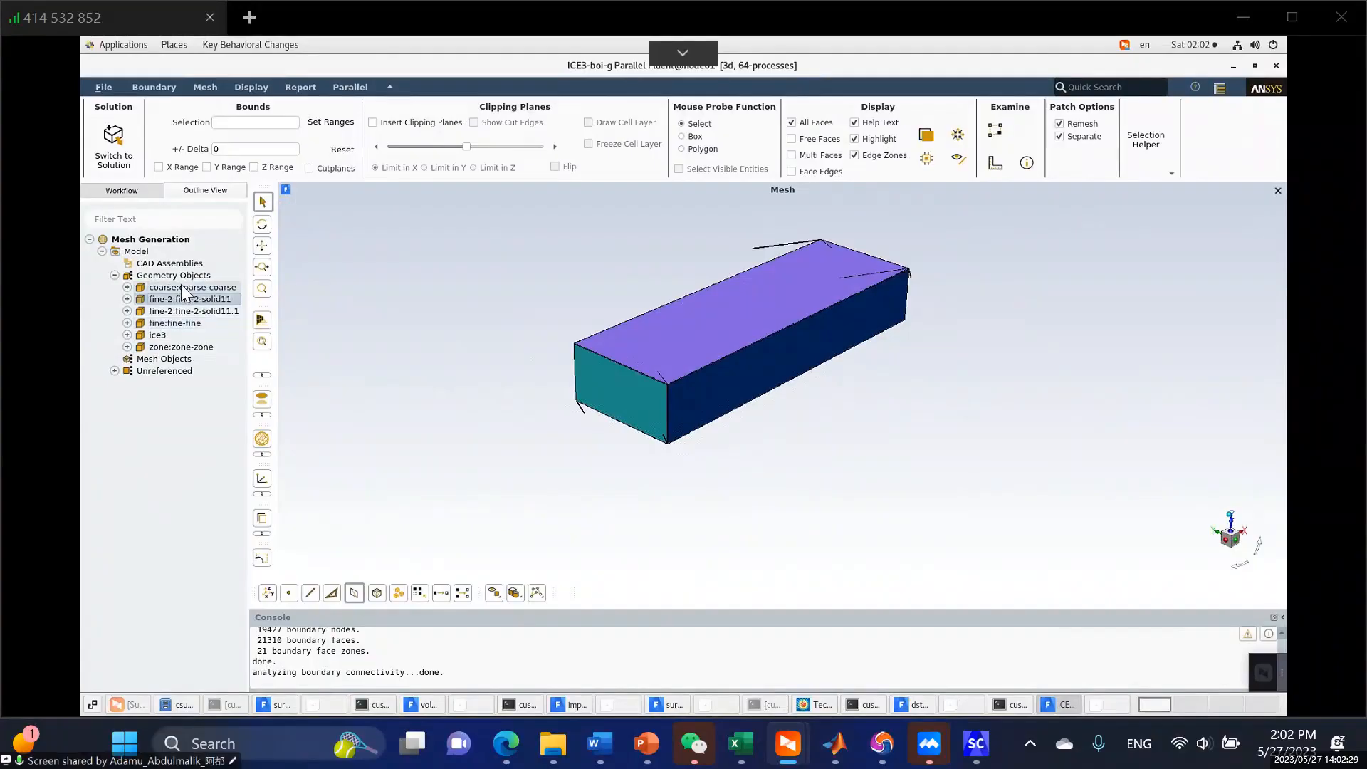
{"action": "left_click", "coordinate": [181, 287]}
{"action": "left_click", "coordinate": [184, 324], "text": "shift"}
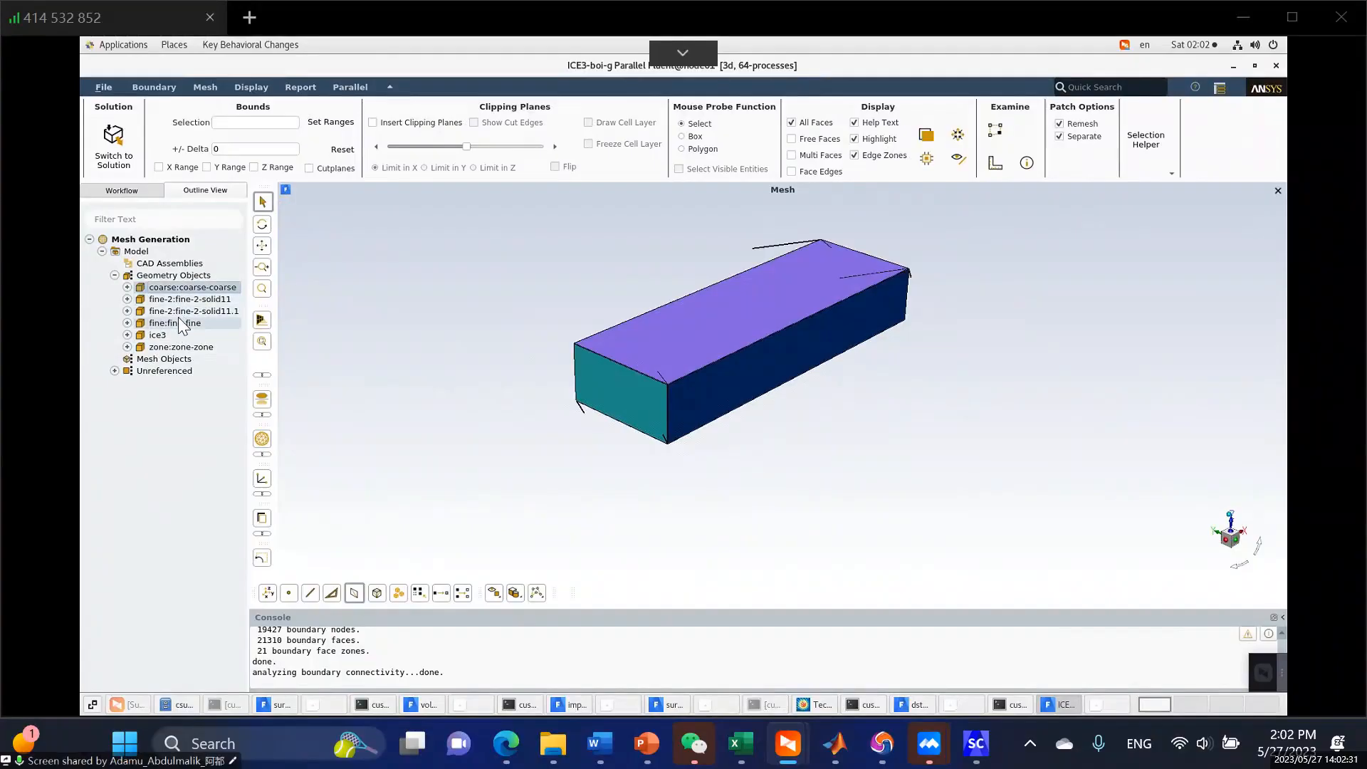
{"action": "right_click", "coordinate": [190, 297]}
{"action": "mouse_move", "coordinate": [237, 305]}
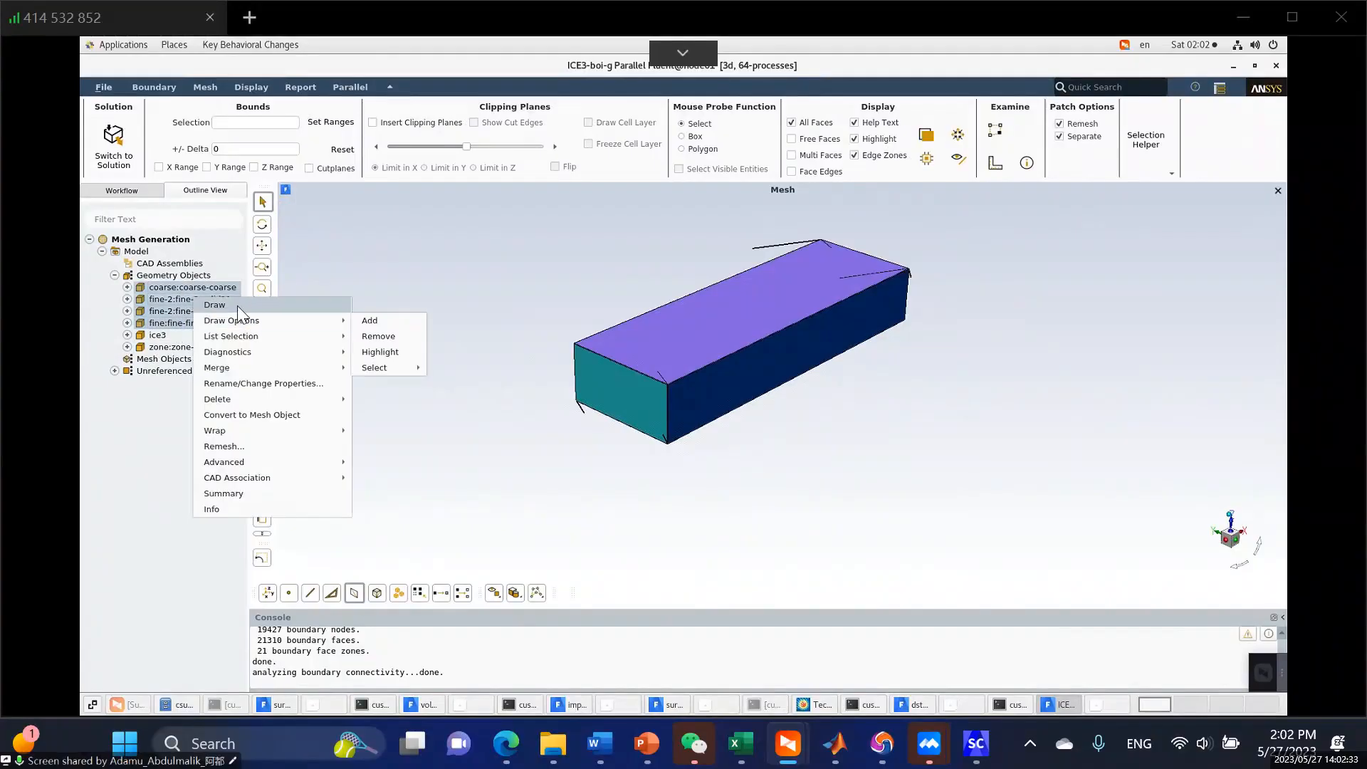
{"action": "left_click", "coordinate": [370, 366]}
{"action": "scroll", "coordinate": [625, 412], "scroll_direction": "up", "scroll_amount": 10}
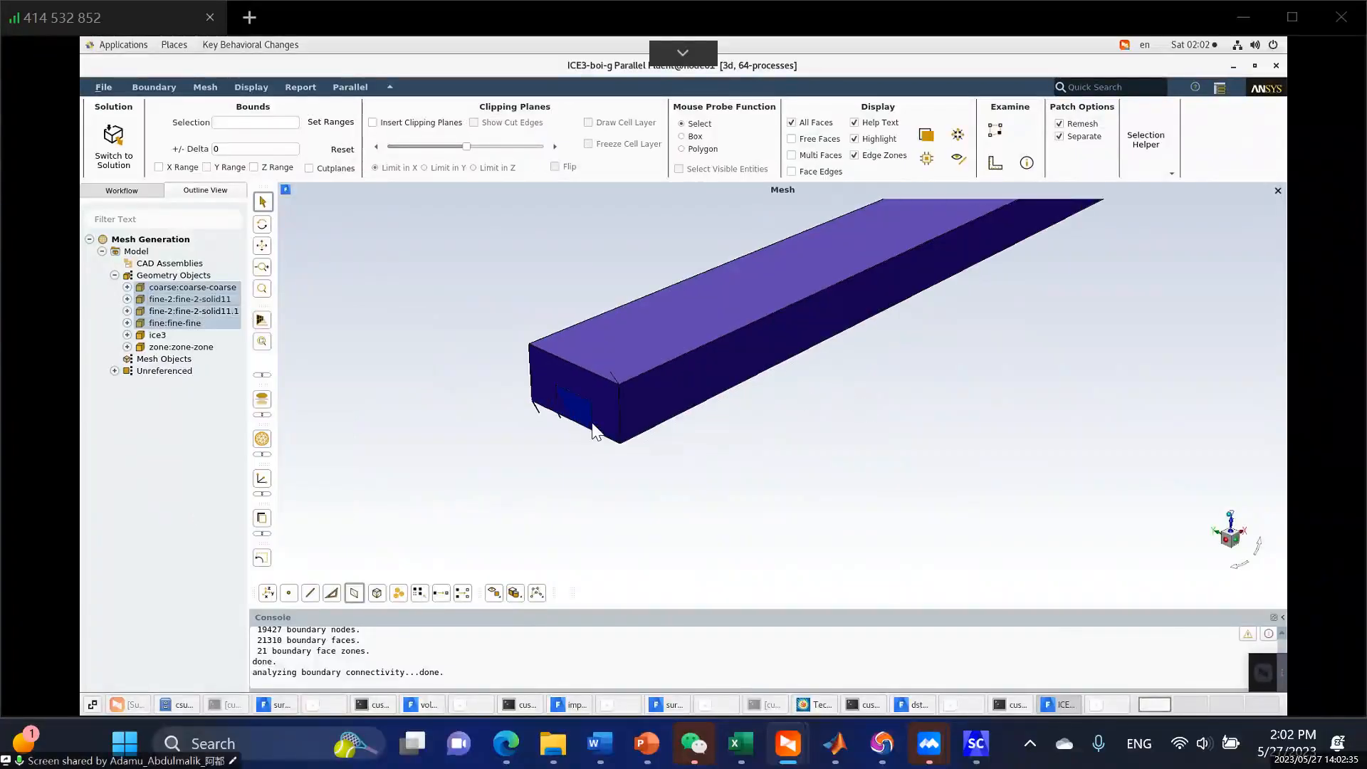
{"action": "scroll", "coordinate": [591, 373], "scroll_direction": "up", "scroll_amount": 3}
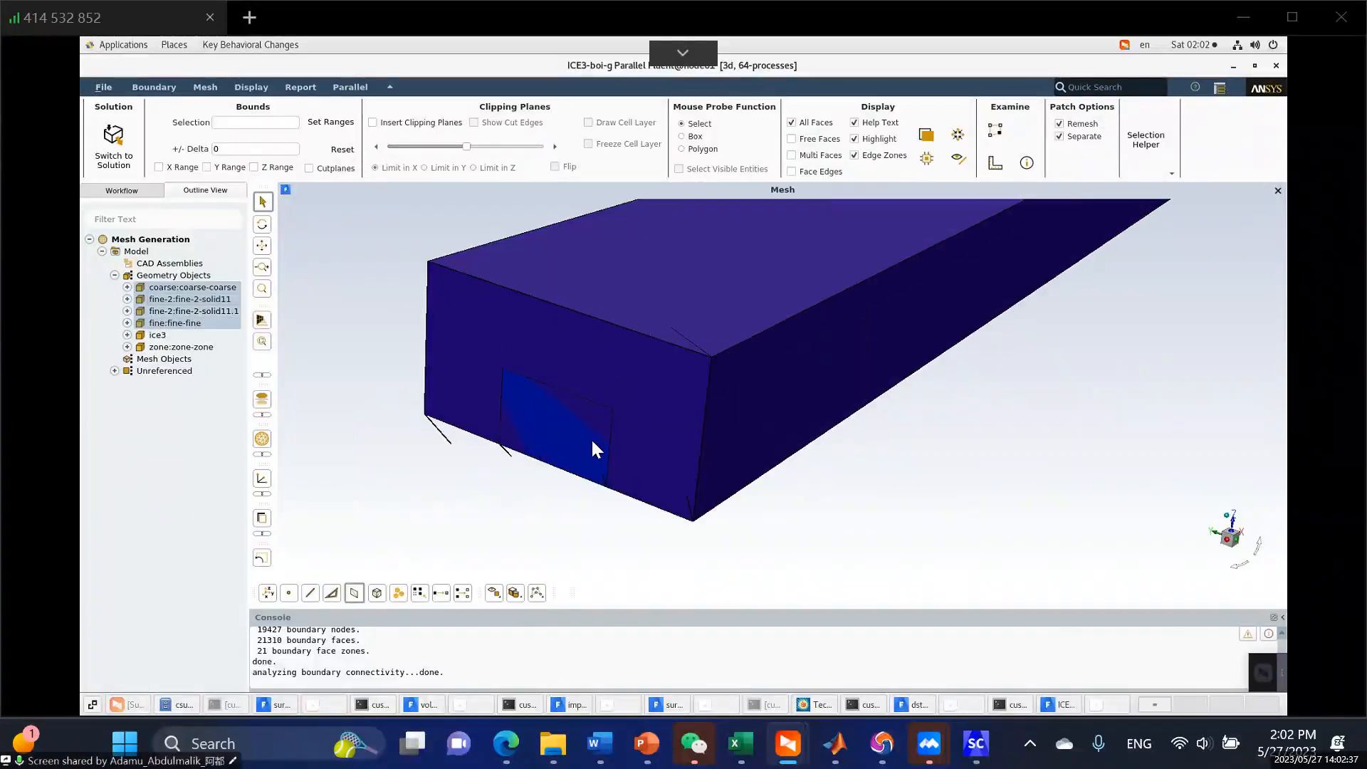
Select the coarse zone to highlight the outer refinement box and view its full length from the side.
{"action": "left_click", "coordinate": [578, 404]}
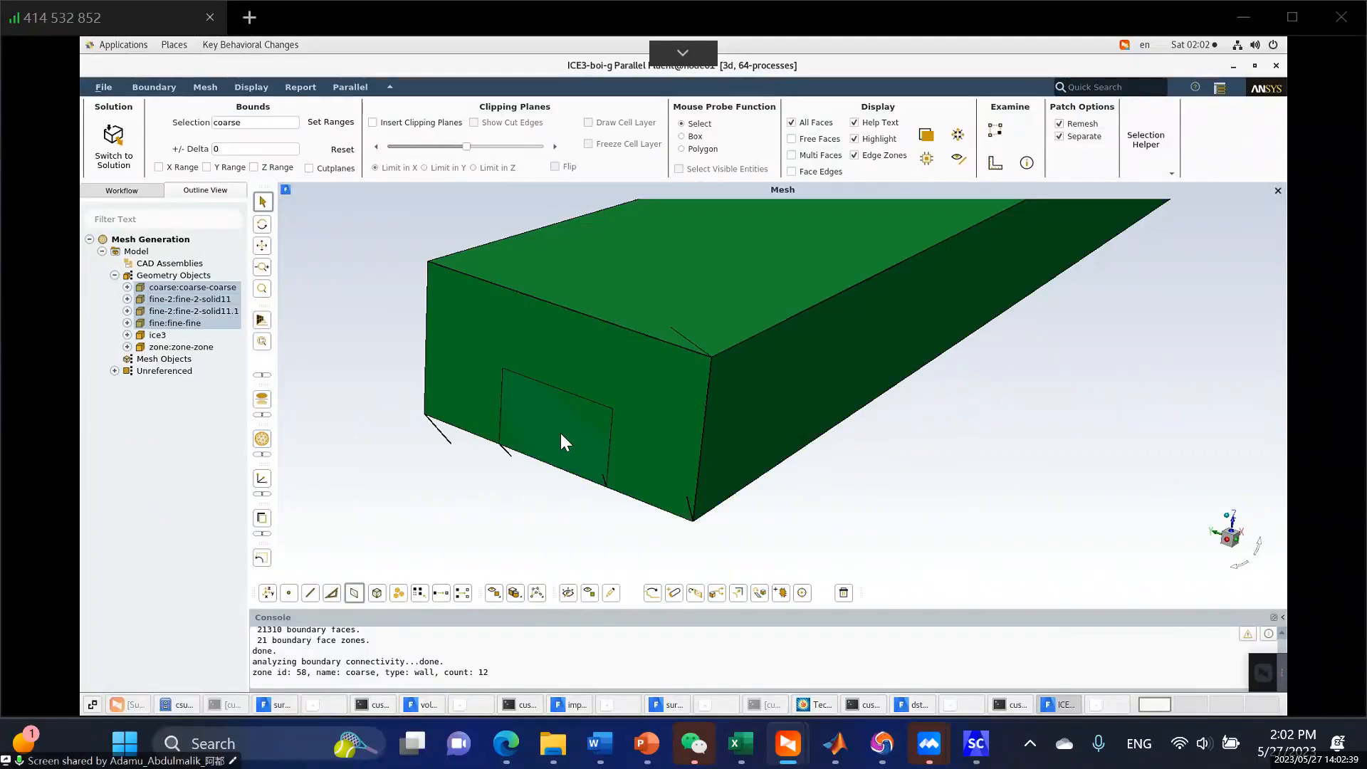
{"action": "scroll", "coordinate": [915, 385], "scroll_direction": "down", "scroll_amount": 3}
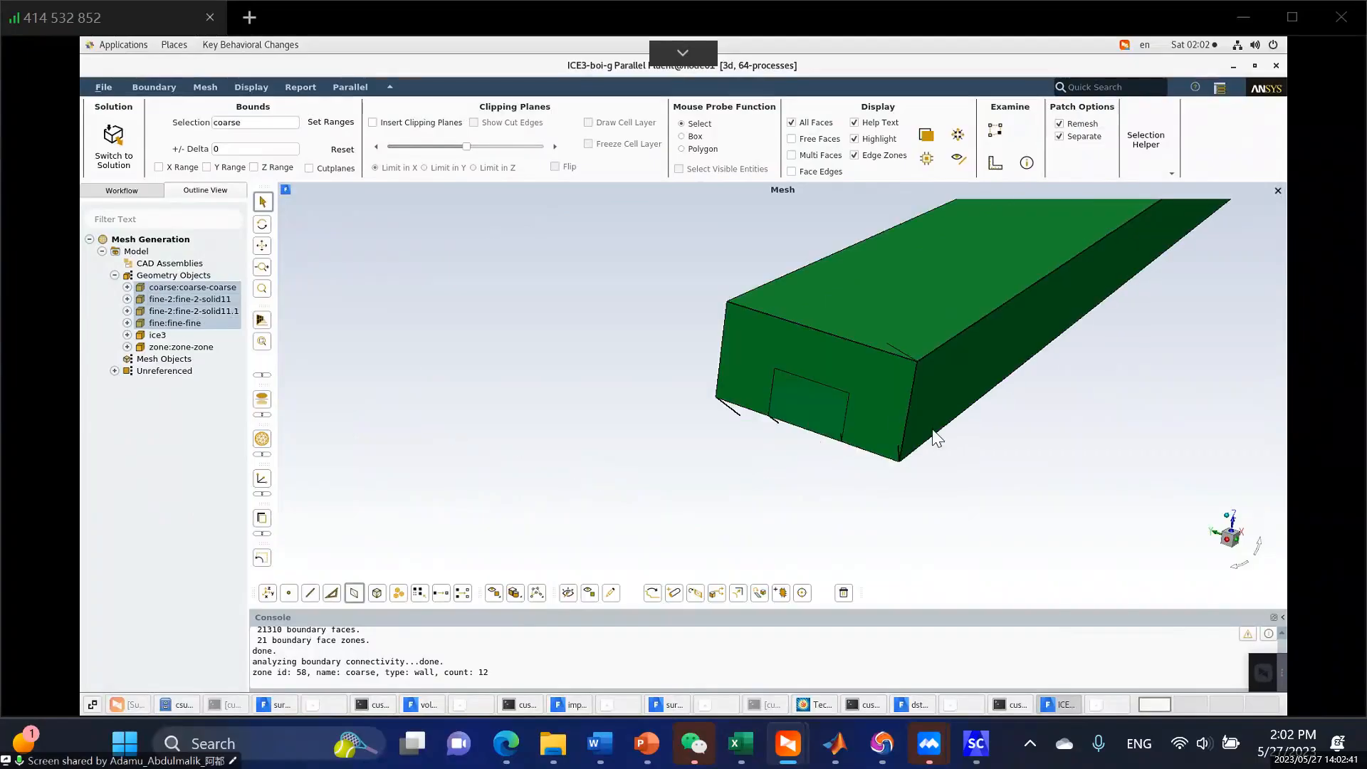
{"action": "scroll", "coordinate": [916, 430], "scroll_direction": "down", "scroll_amount": 3}
{"action": "scroll", "coordinate": [823, 409], "scroll_direction": "up", "scroll_amount": 2}
{"action": "left_click_drag", "start_coordinate": [404, 399], "coordinate": [168, 446]}
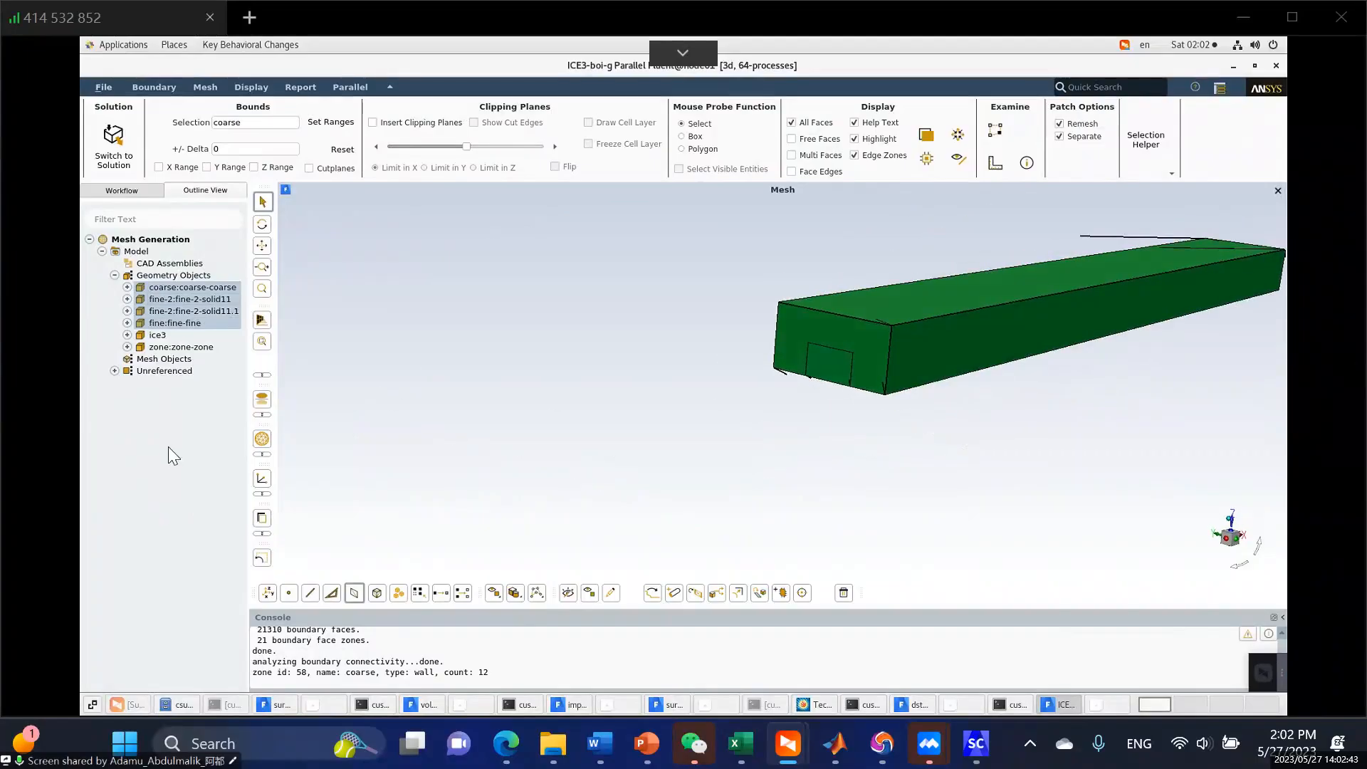
{"action": "scroll", "coordinate": [498, 400], "scroll_direction": "down", "scroll_amount": 1}
{"action": "scroll", "coordinate": [498, 400], "scroll_direction": "down", "scroll_amount": 1}
{"action": "left_click", "coordinate": [639, 370]}
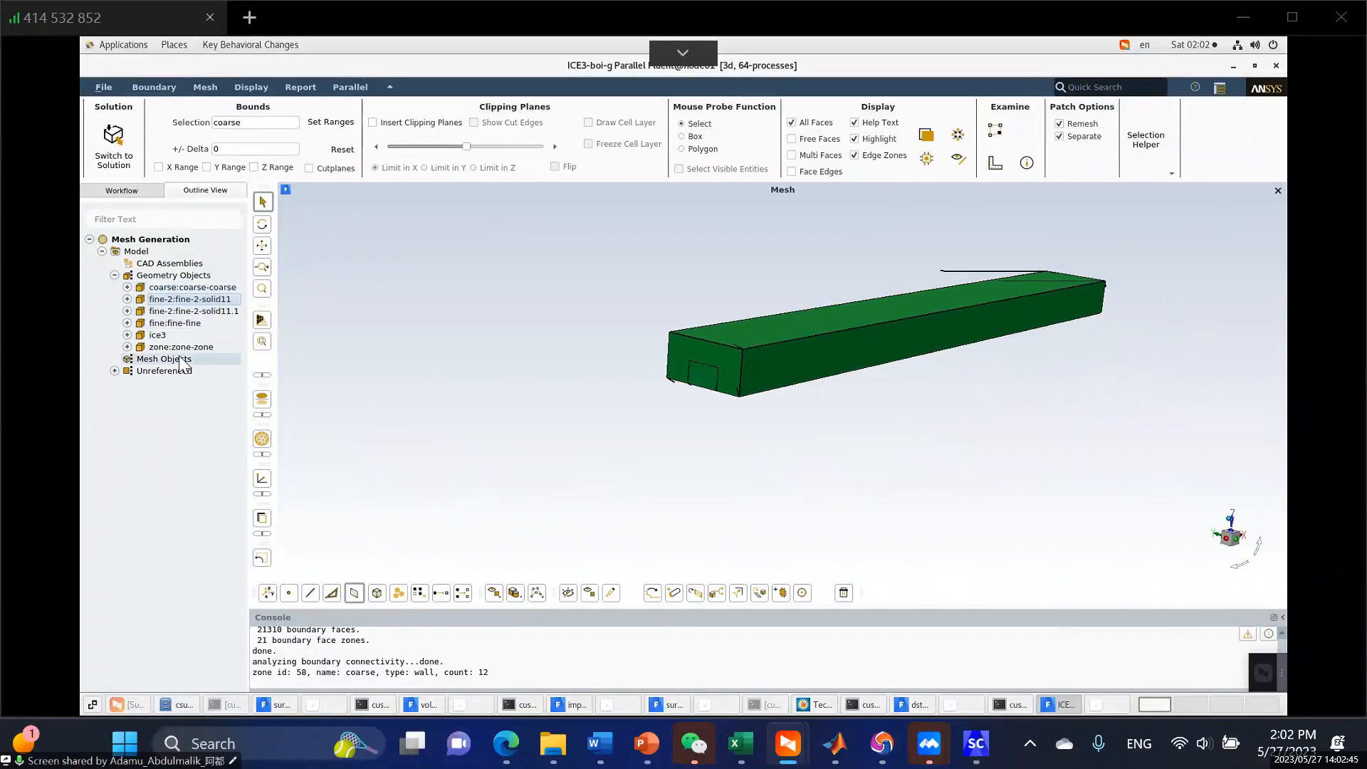
Open the scoped sizing settings for the model.
{"action": "left_click", "coordinate": [143, 253]}
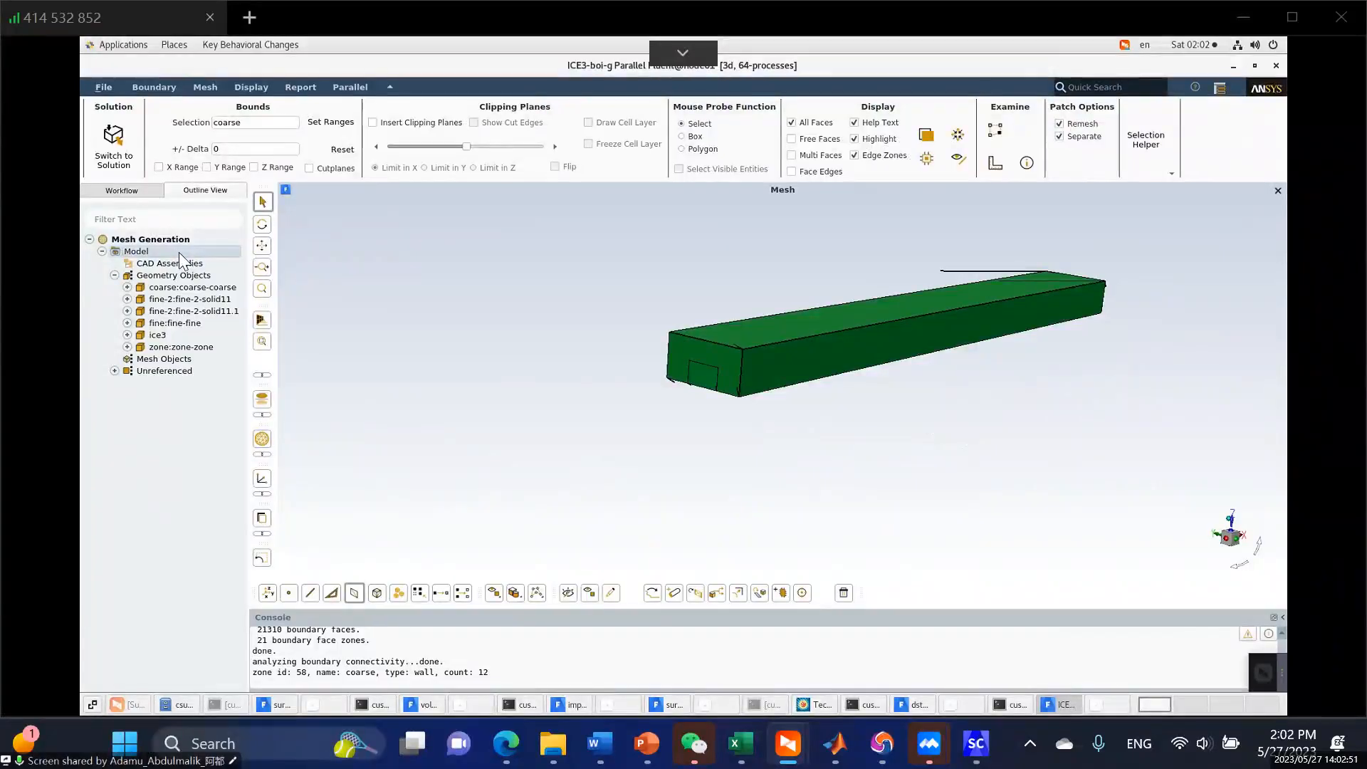
{"action": "right_click", "coordinate": [177, 252]}
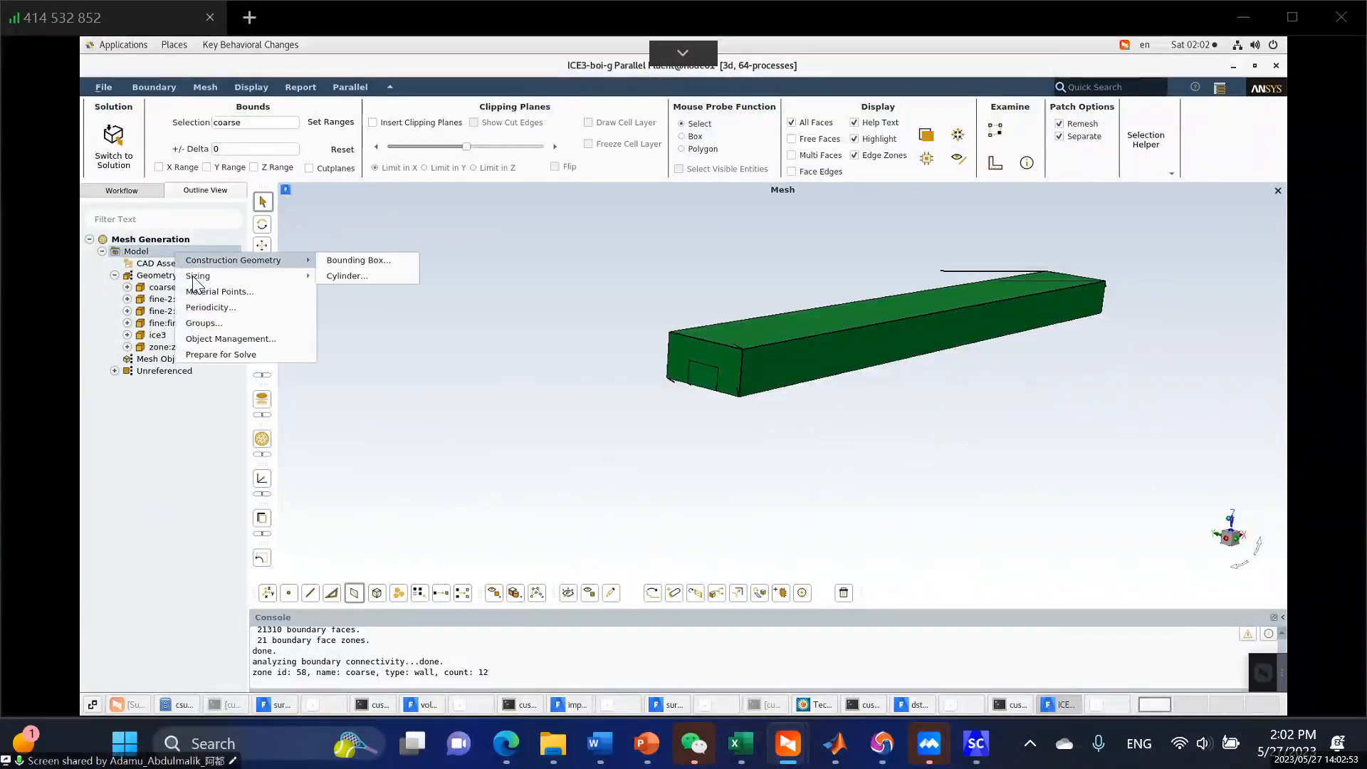
{"action": "mouse_move", "coordinate": [193, 279]}
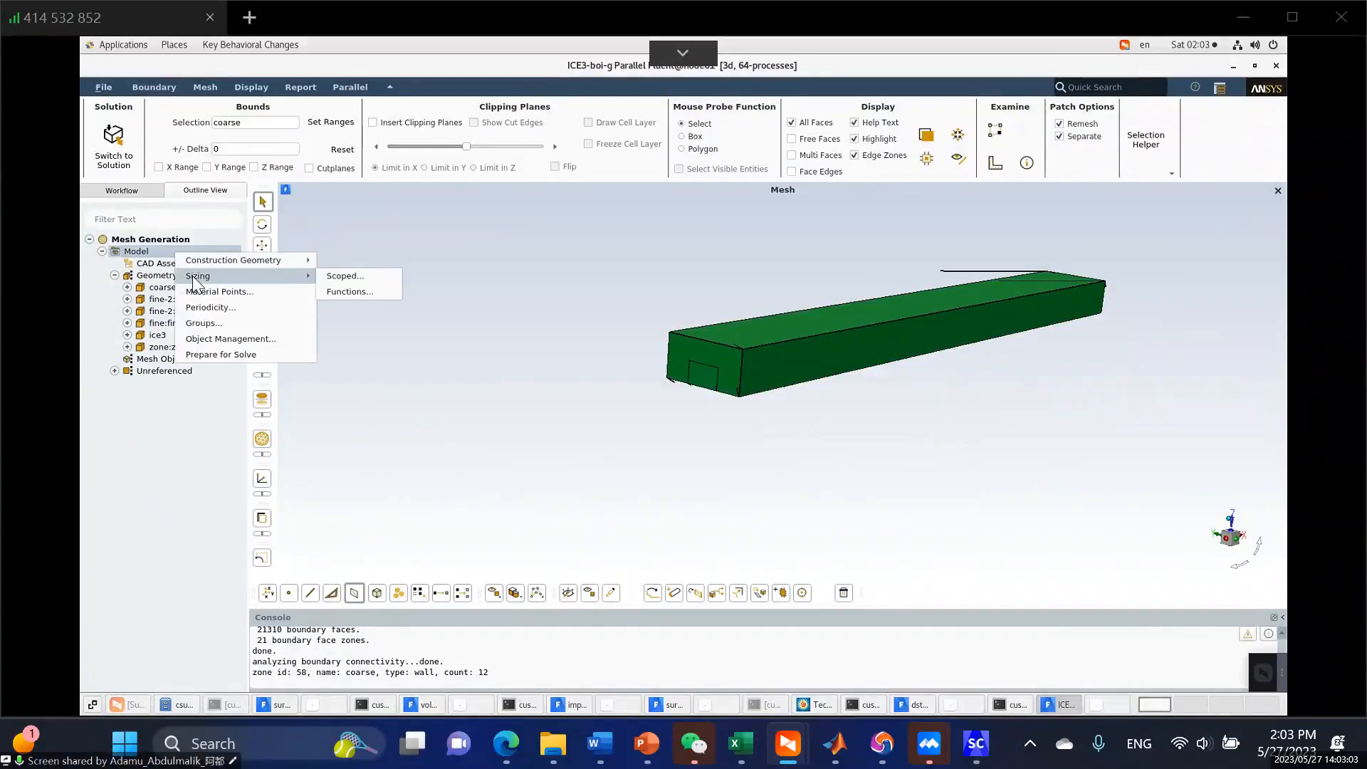
{"action": "left_click", "coordinate": [346, 276]}
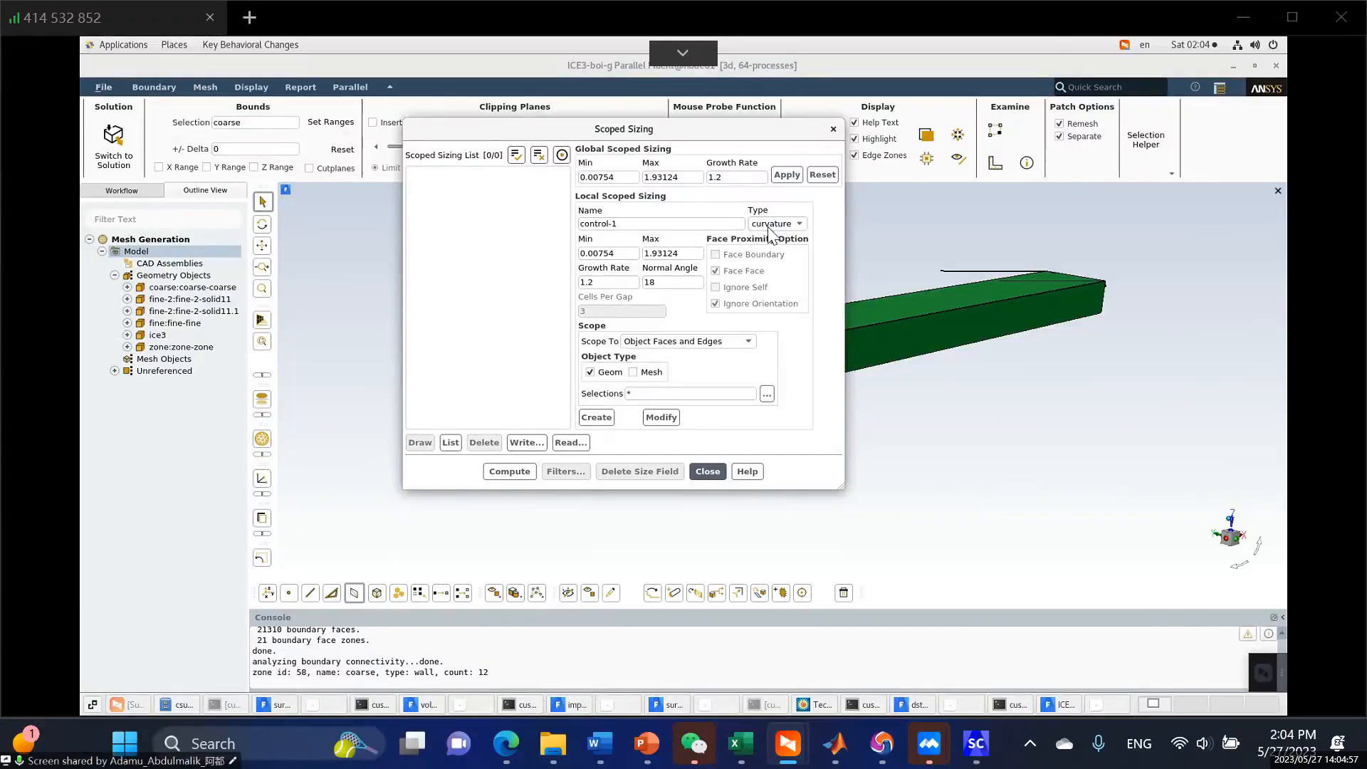
Try the proximity type for the local sizing, return it to curvature and look over the other available types.
{"action": "left_click", "coordinate": [768, 224]}
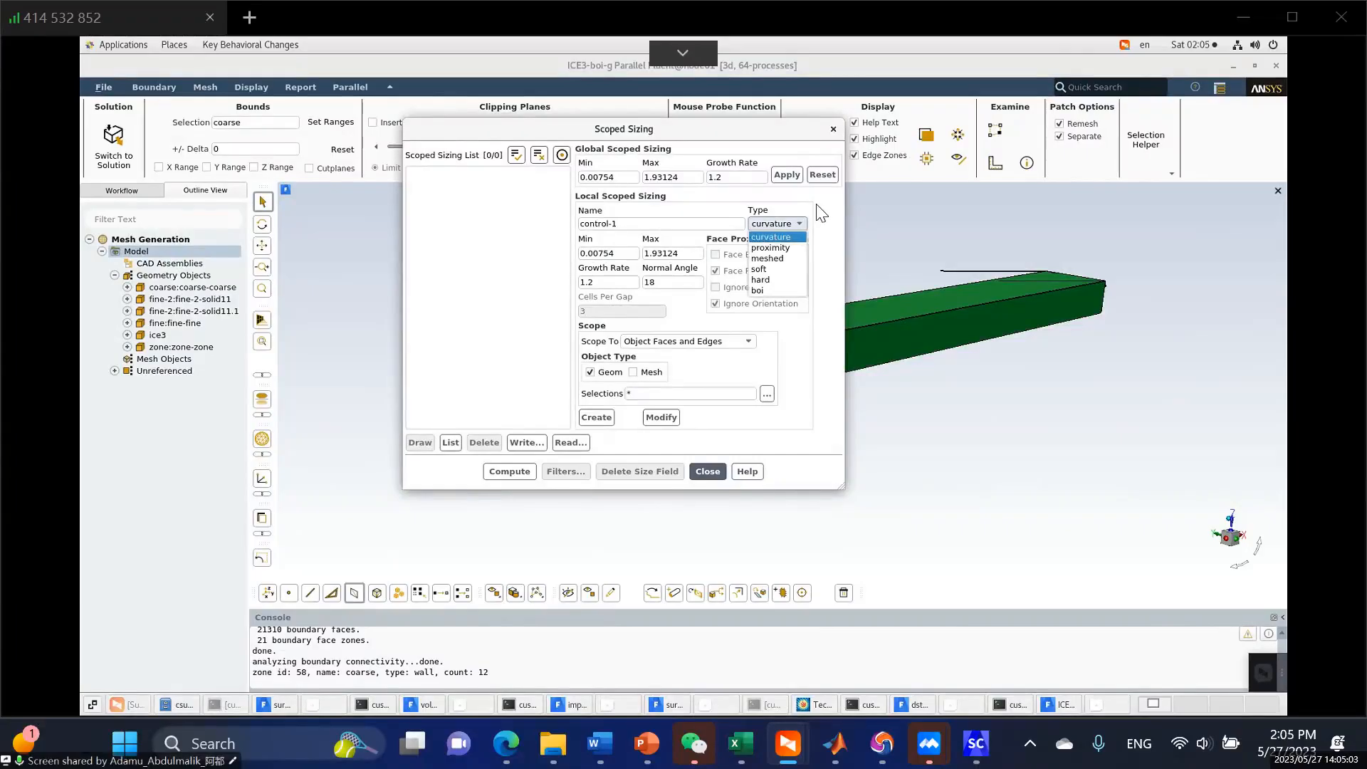
{"action": "left_click", "coordinate": [770, 249]}
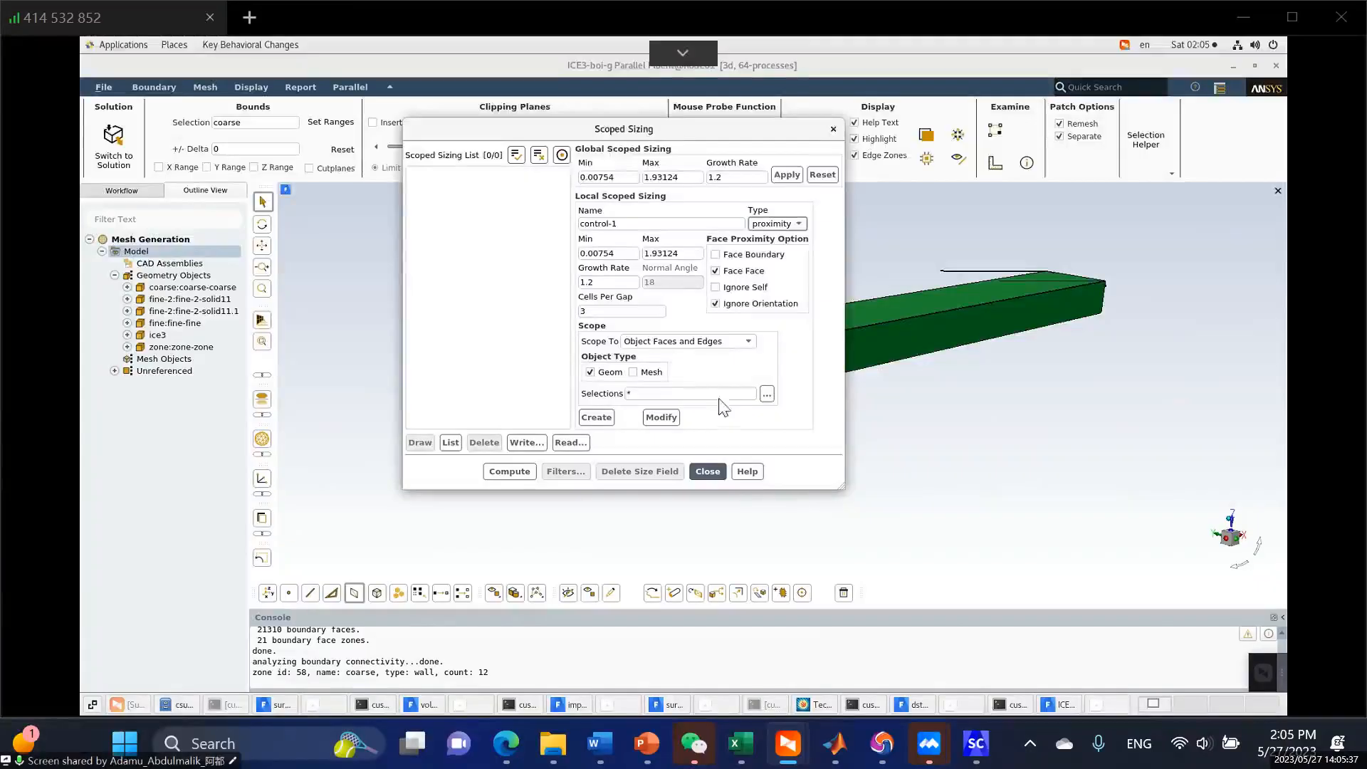
{"action": "double_click", "coordinate": [580, 312]}
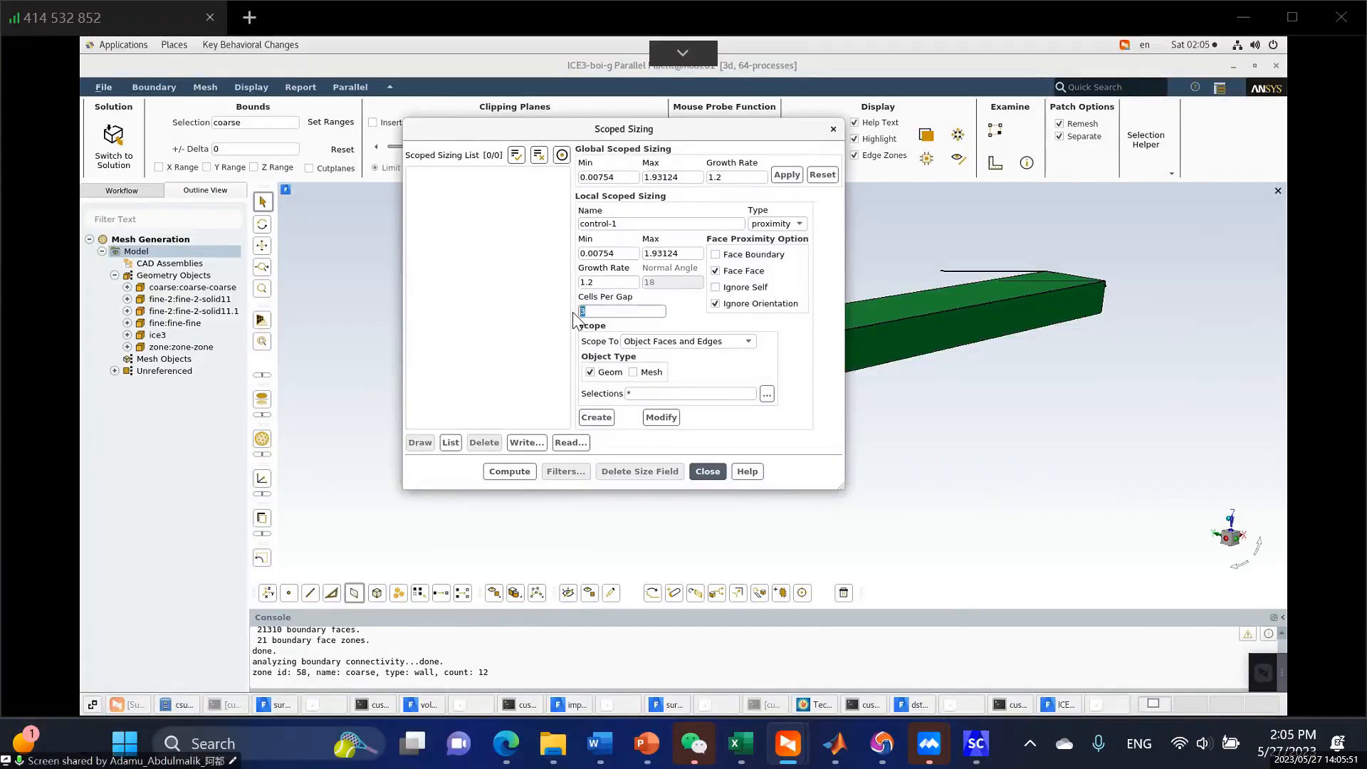
{"action": "left_click", "coordinate": [801, 224]}
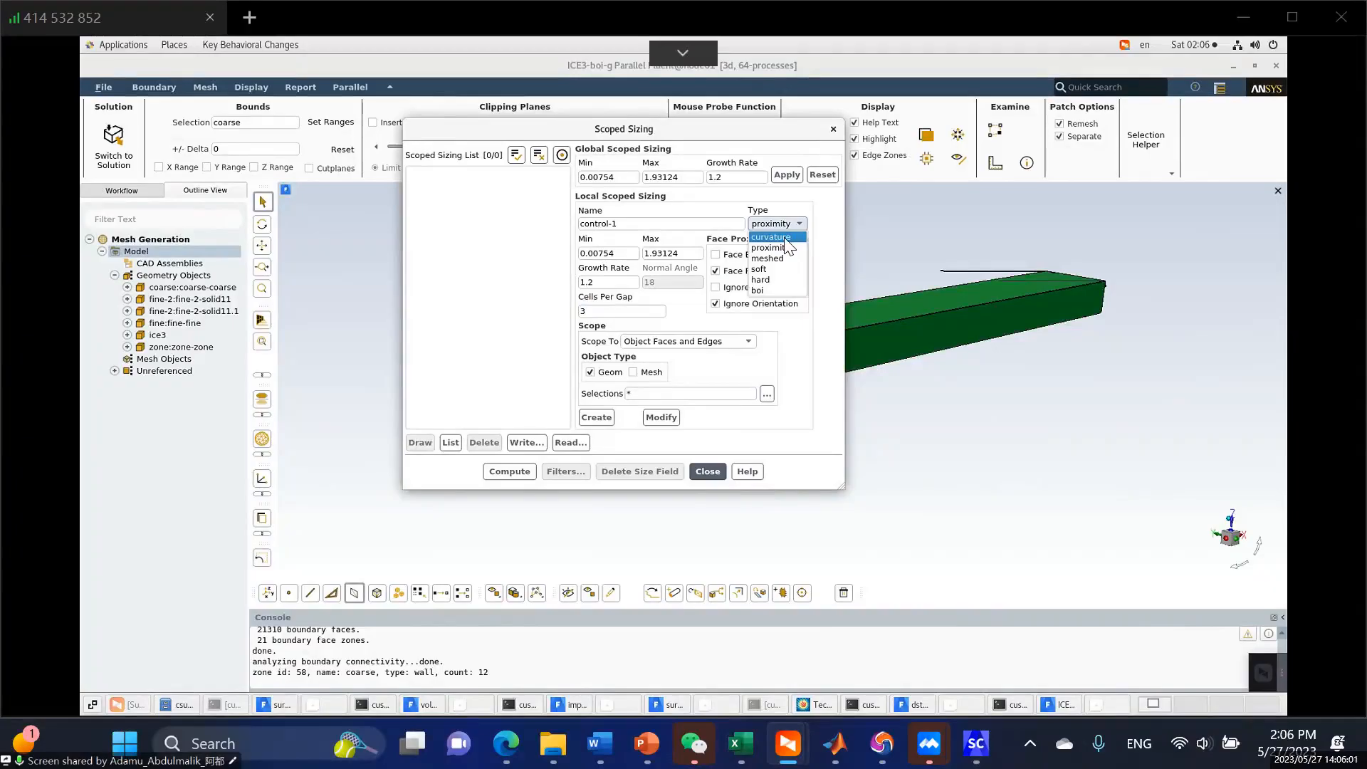
{"action": "left_click", "coordinate": [772, 237]}
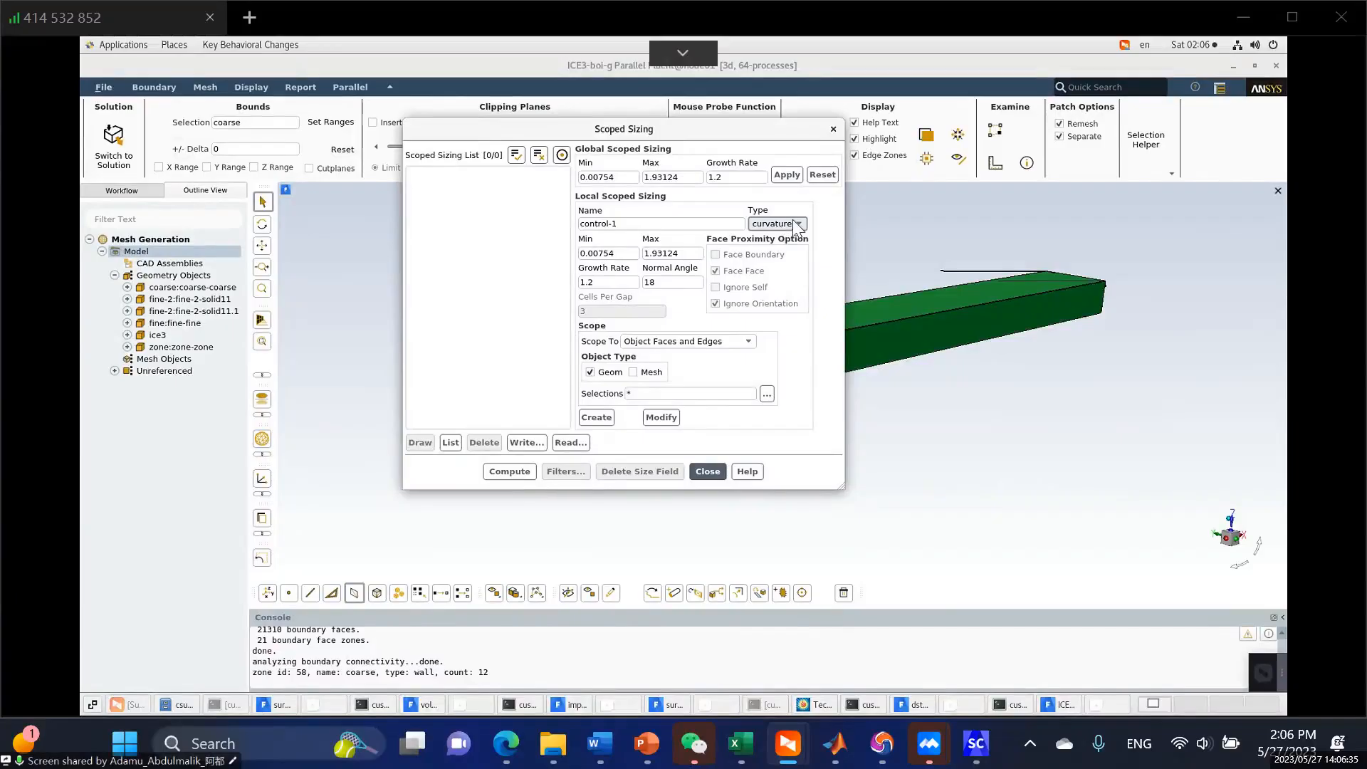
{"action": "left_click", "coordinate": [797, 224]}
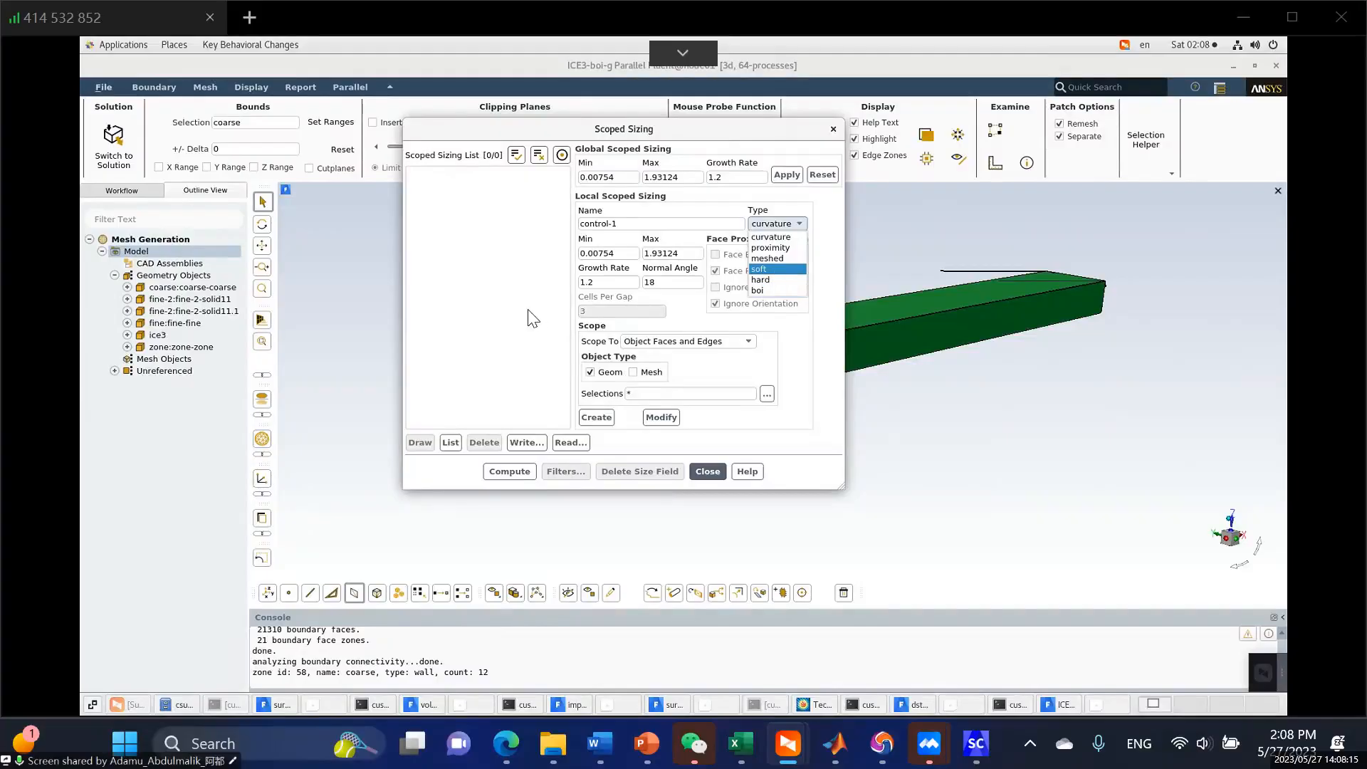
{"action": "left_click", "coordinate": [498, 295]}
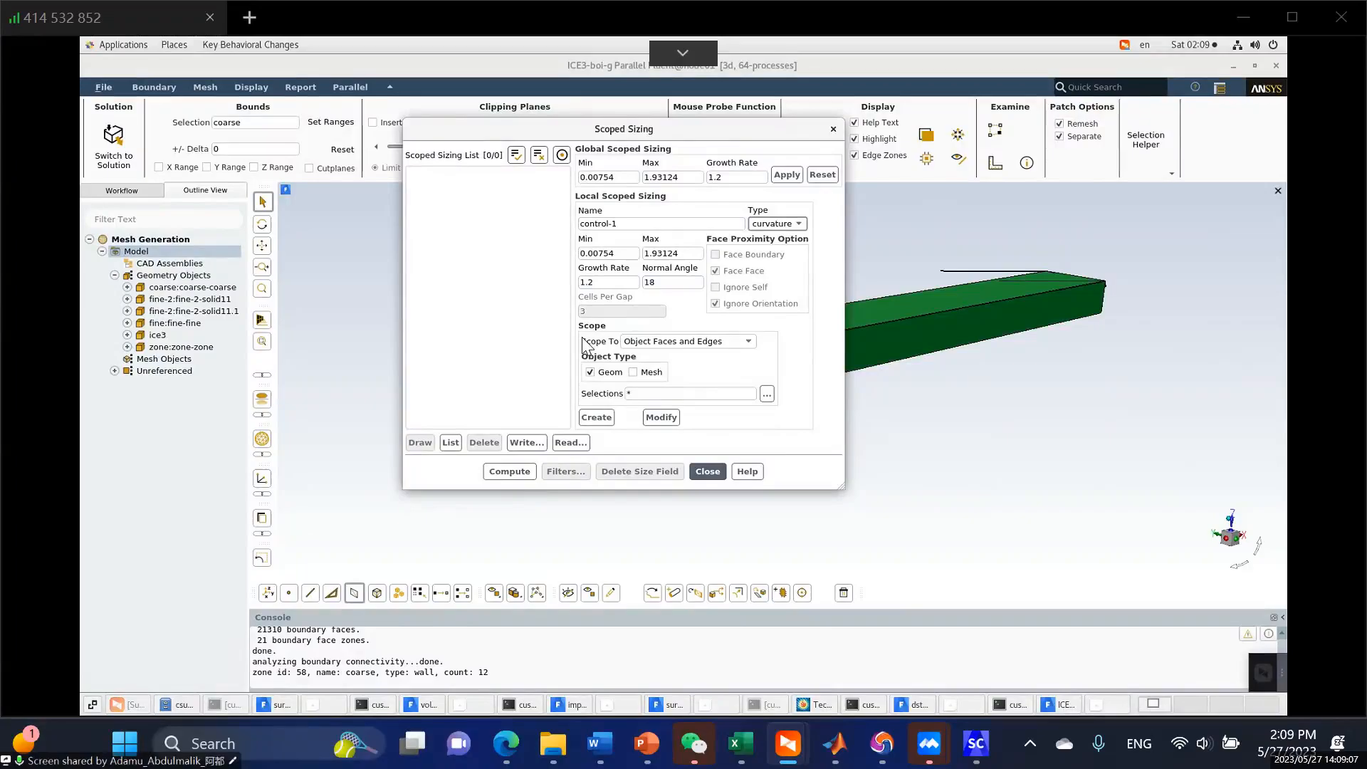
Scope the local sizing to Face Zone Labels and look over its selectable objects without changing the selection.
{"action": "left_click", "coordinate": [696, 342]}
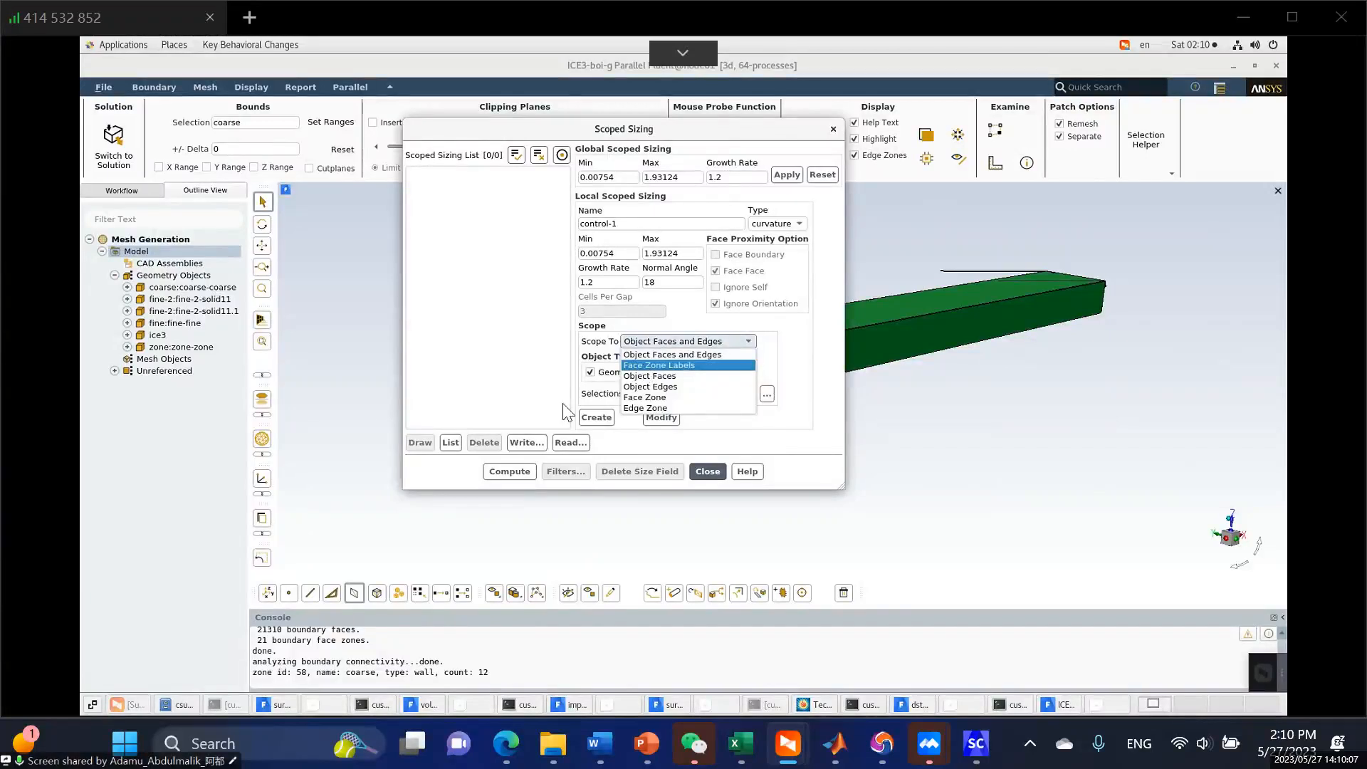
{"action": "left_click", "coordinate": [643, 364]}
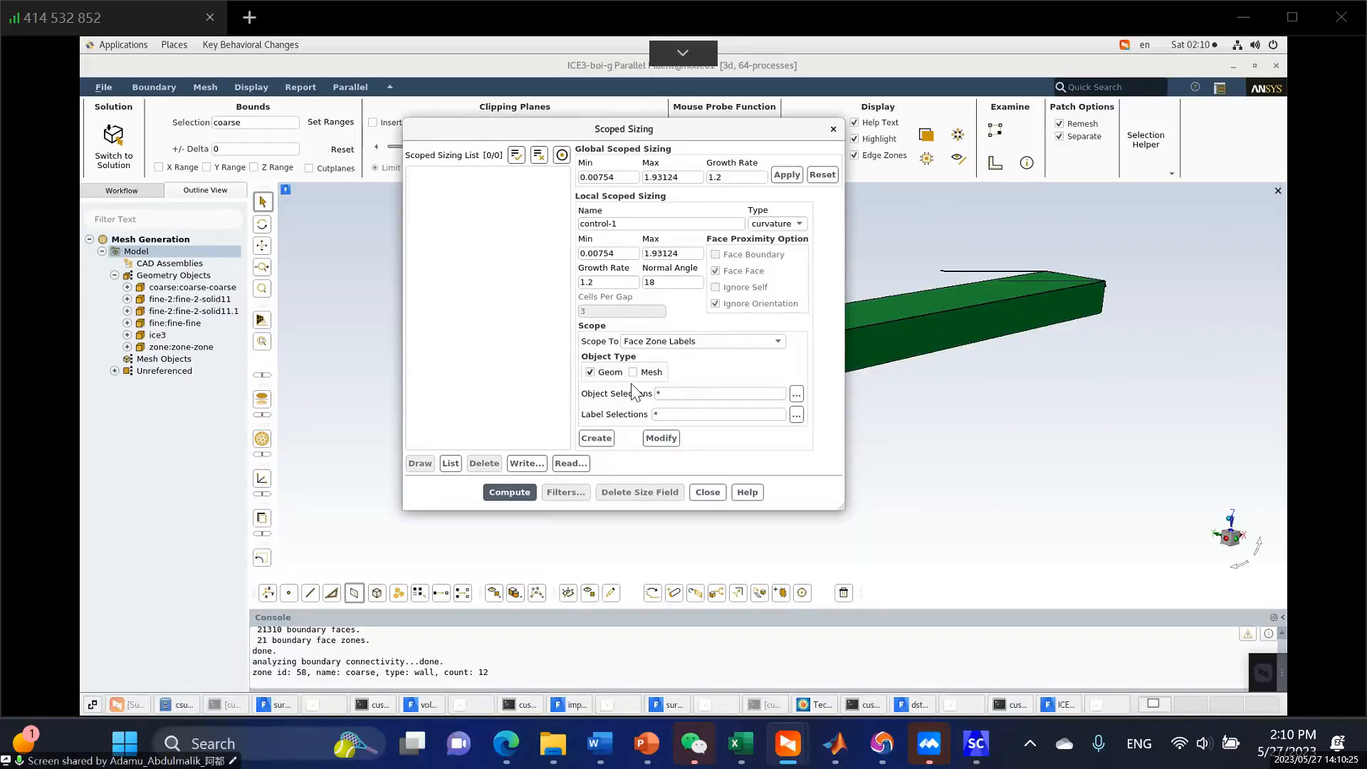
{"action": "left_click", "coordinate": [794, 394]}
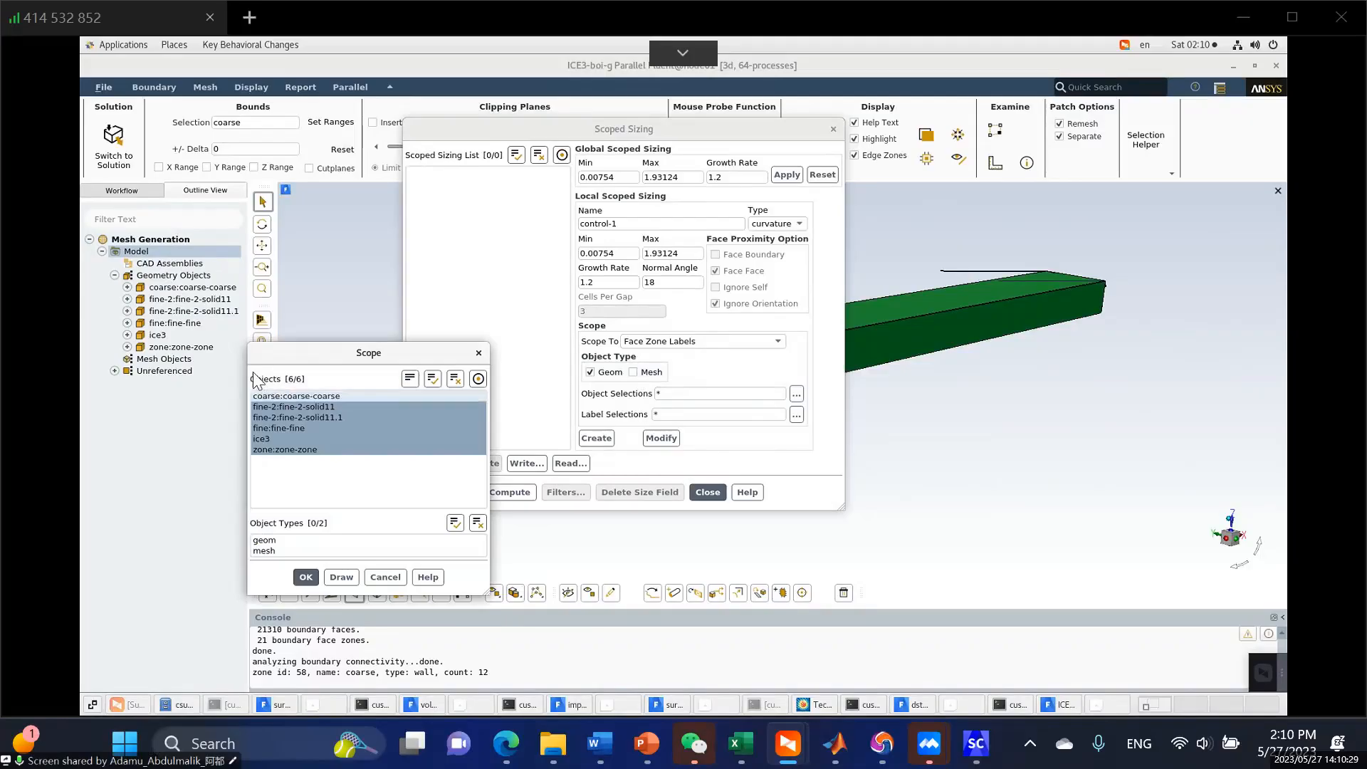
{"action": "left_click_drag", "start_coordinate": [295, 356], "coordinate": [272, 316]}
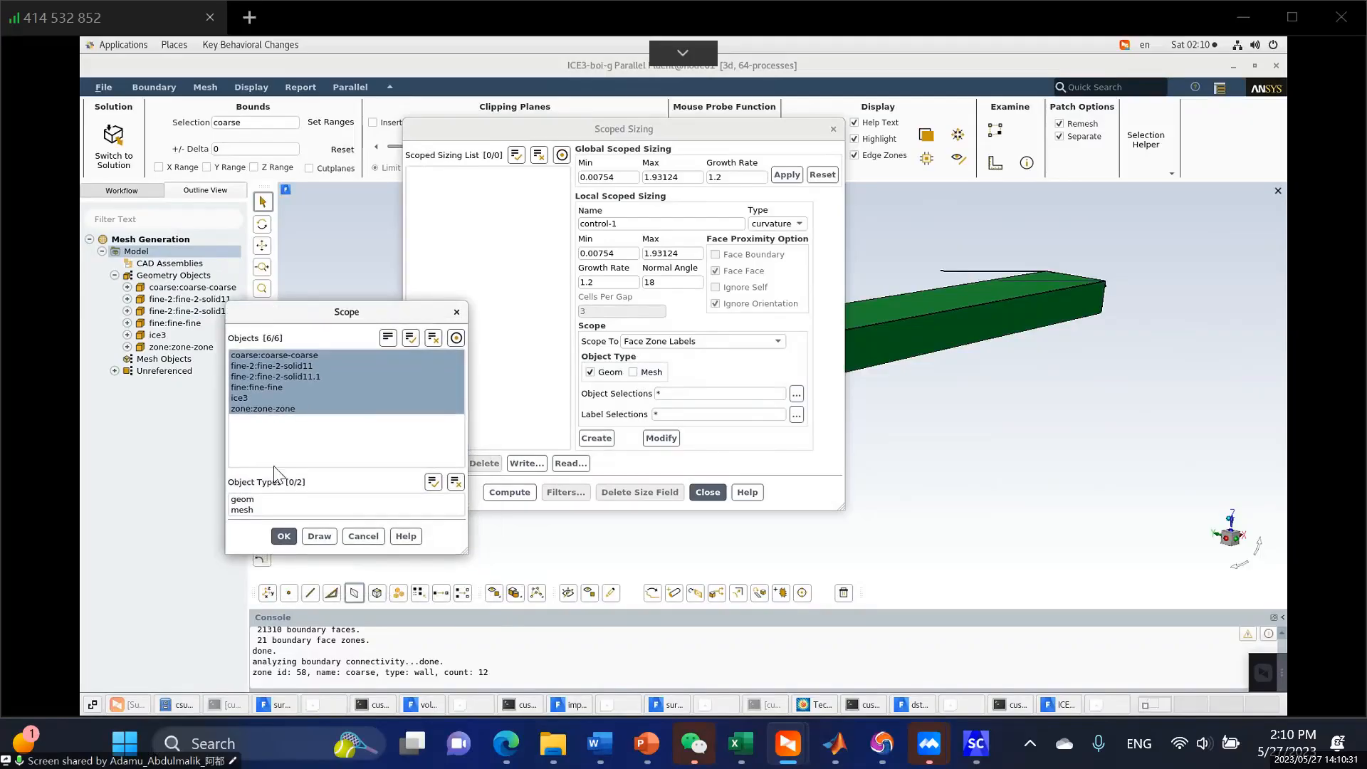
{"action": "left_click", "coordinate": [361, 534]}
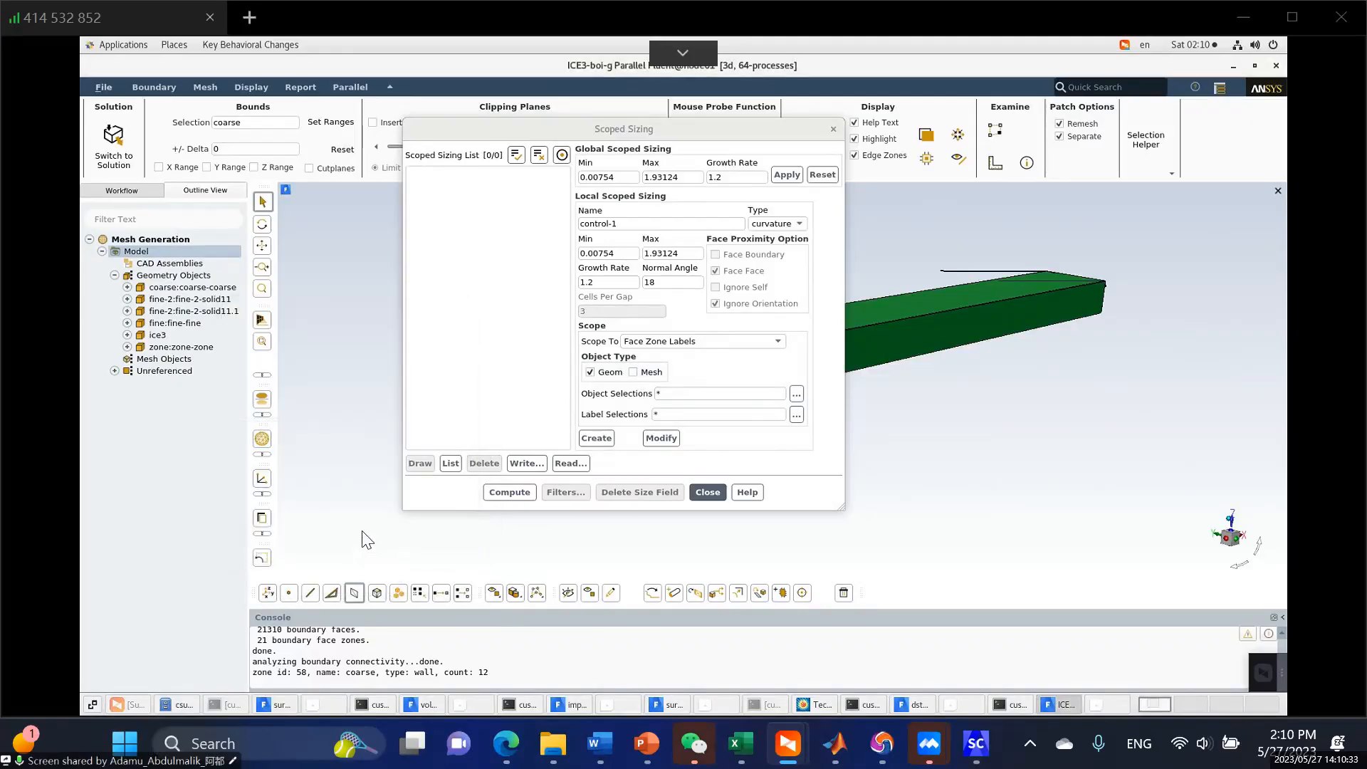
Open the label selection for the local sizing and review the full list of face zone labels.
{"action": "left_click", "coordinate": [796, 415]}
{"action": "left_click_drag", "start_coordinate": [332, 352], "coordinate": [285, 195]}
{"action": "scroll", "coordinate": [276, 305], "scroll_direction": "up", "scroll_amount": 2}
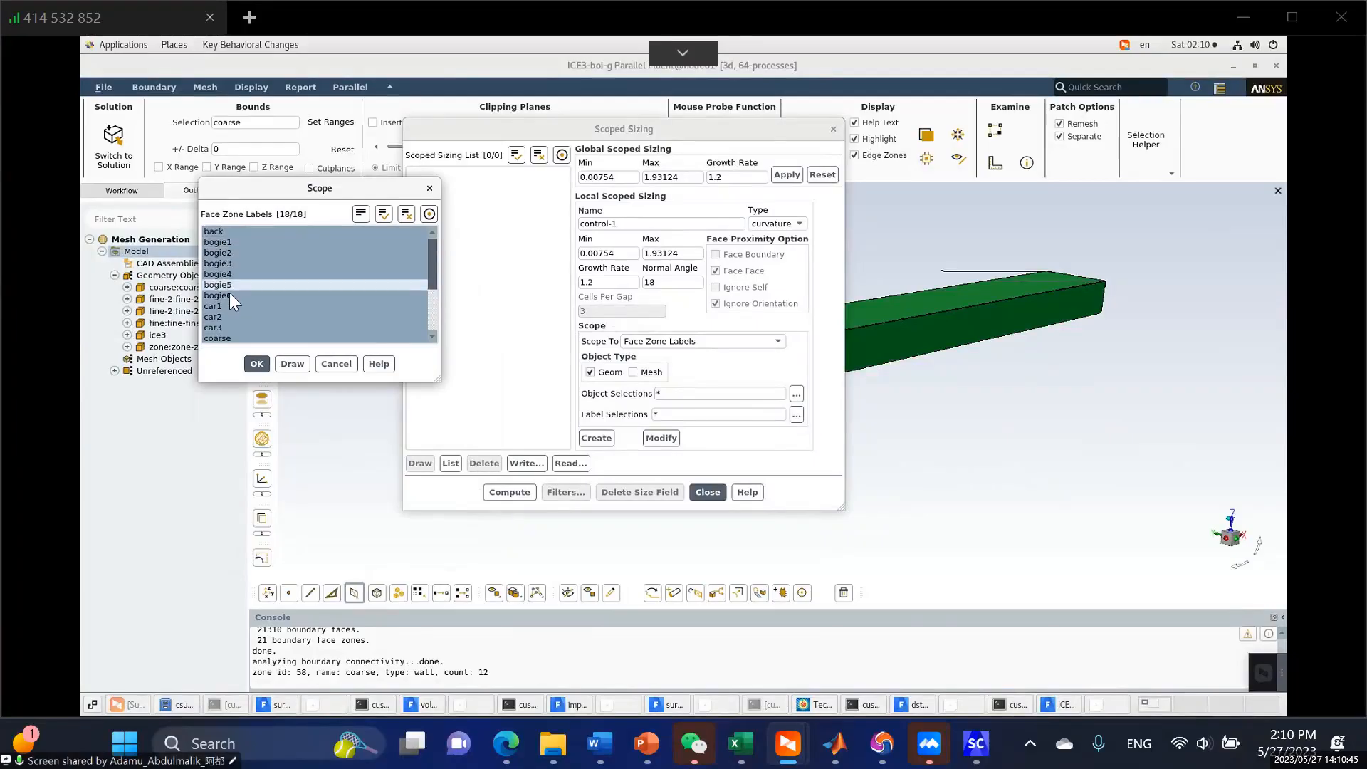
{"action": "scroll", "coordinate": [239, 306], "scroll_direction": "down", "scroll_amount": 1}
{"action": "scroll", "coordinate": [228, 318], "scroll_direction": "down", "scroll_amount": 2}
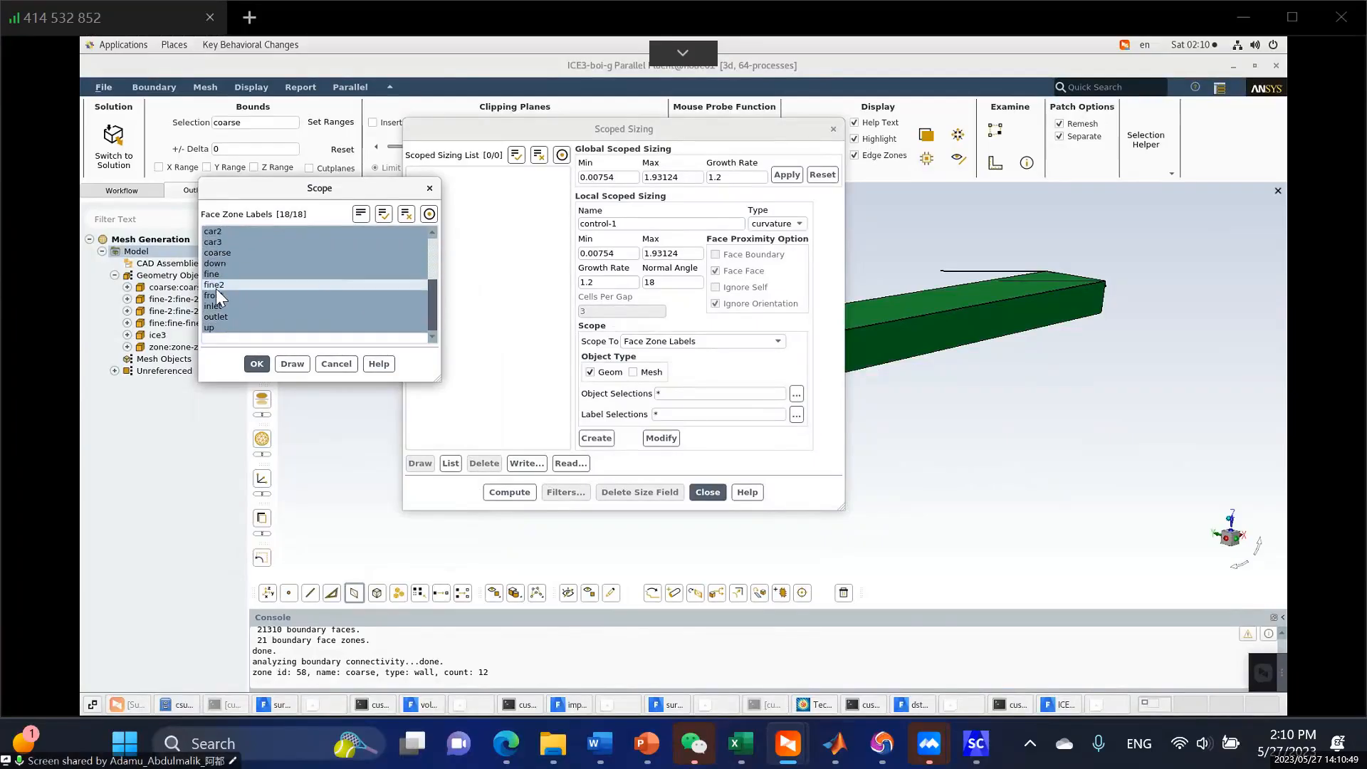
{"action": "scroll", "coordinate": [225, 281], "scroll_direction": "up", "scroll_amount": 3}
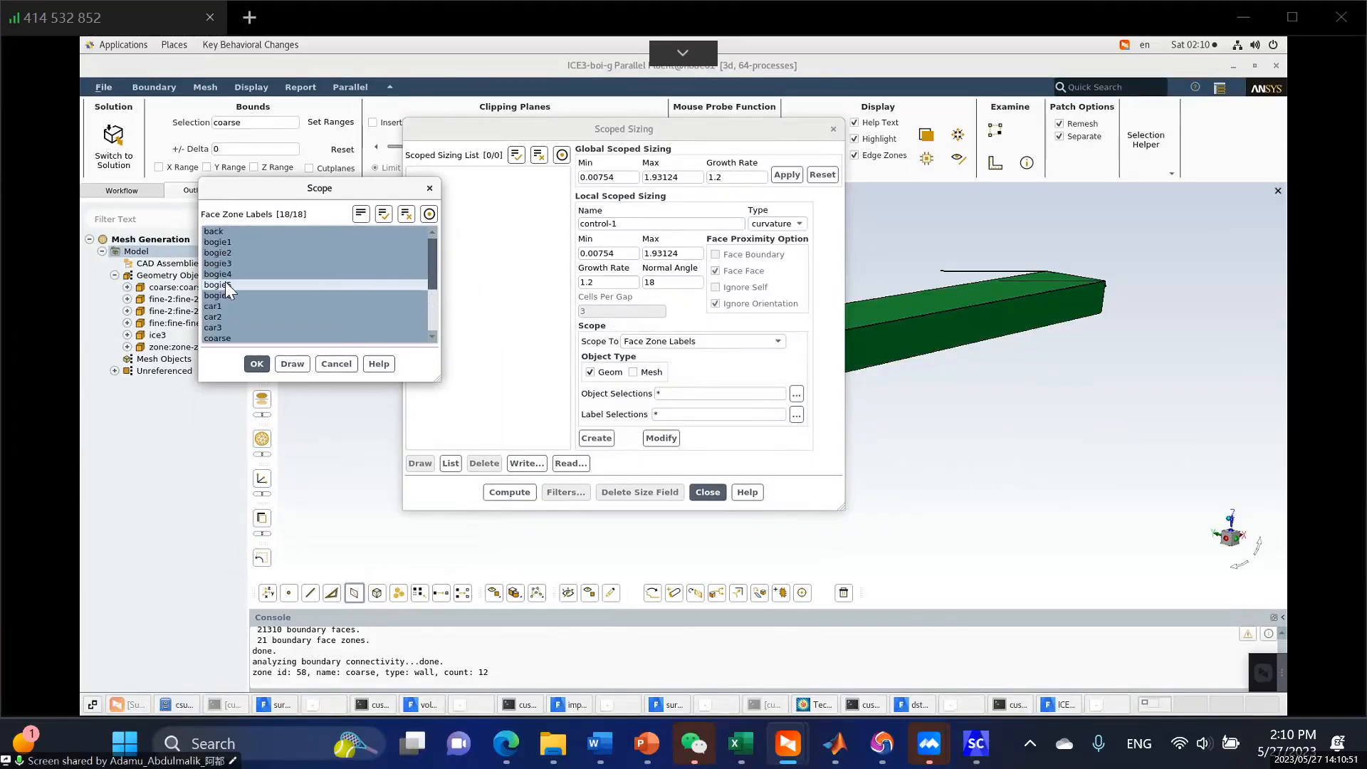
Try selecting the flow domain's boundary labels, including down, inlet, outlet and up, and clear the whole label selection.
{"action": "left_click", "coordinate": [224, 229]}
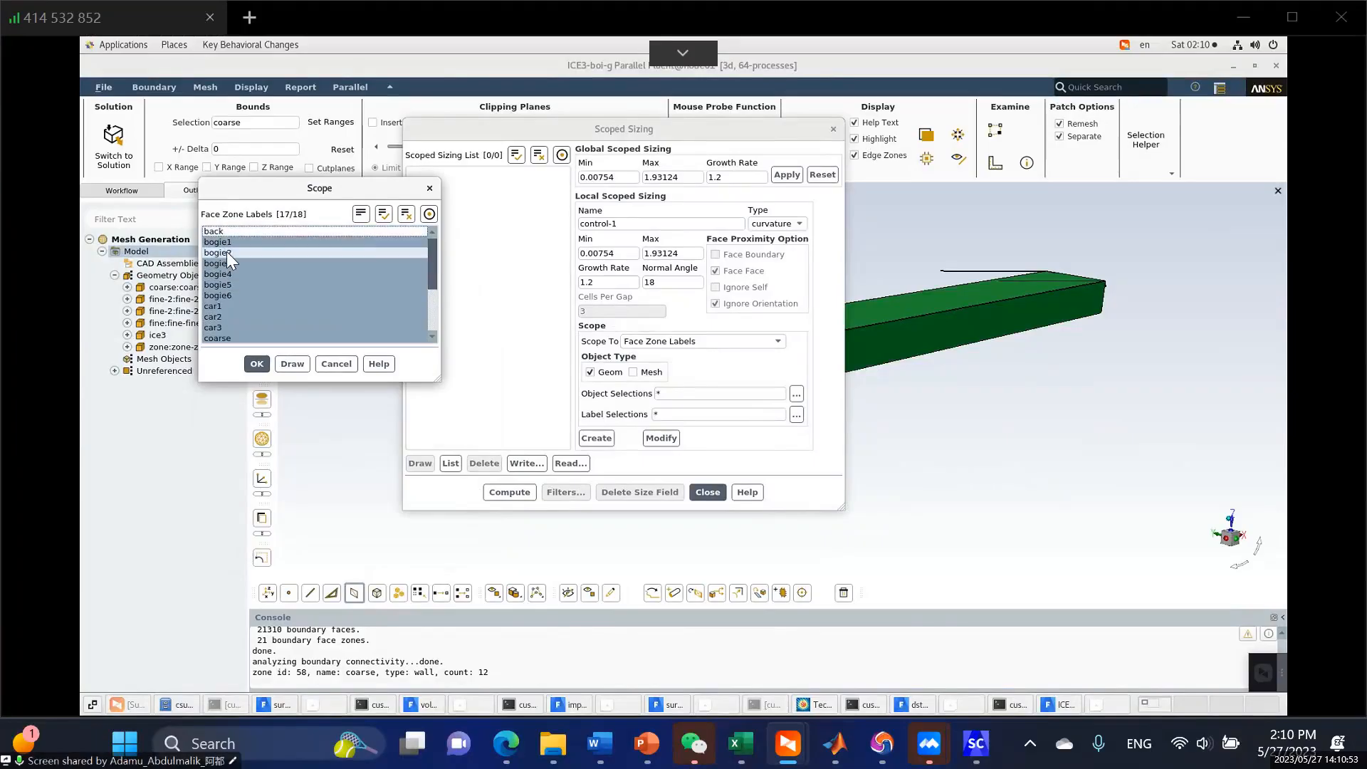
{"action": "left_click", "coordinate": [407, 217]}
{"action": "left_click", "coordinate": [228, 241]}
{"action": "scroll", "coordinate": [242, 294], "scroll_direction": "down", "scroll_amount": 2}
{"action": "scroll", "coordinate": [242, 294], "scroll_direction": "down", "scroll_amount": 2}
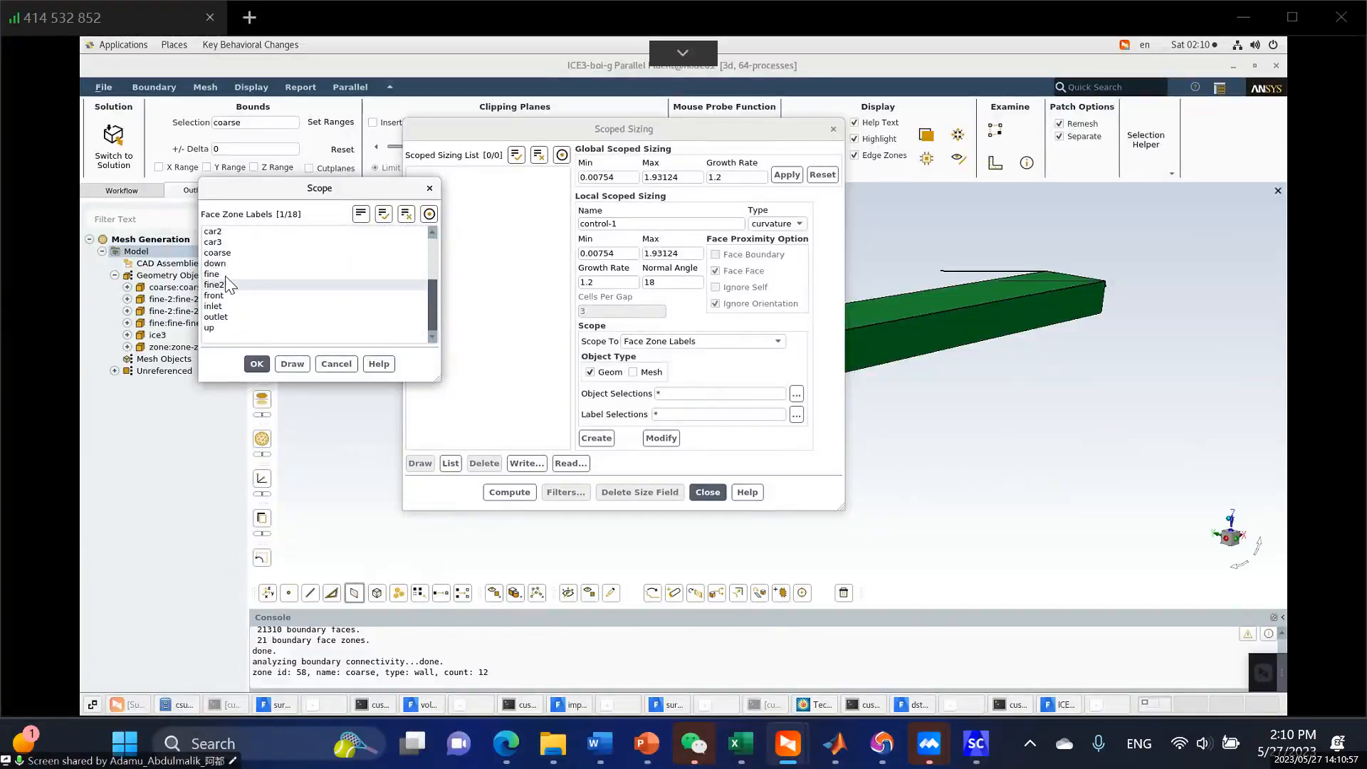
{"action": "left_click", "coordinate": [227, 264]}
{"action": "left_click", "coordinate": [225, 308]}
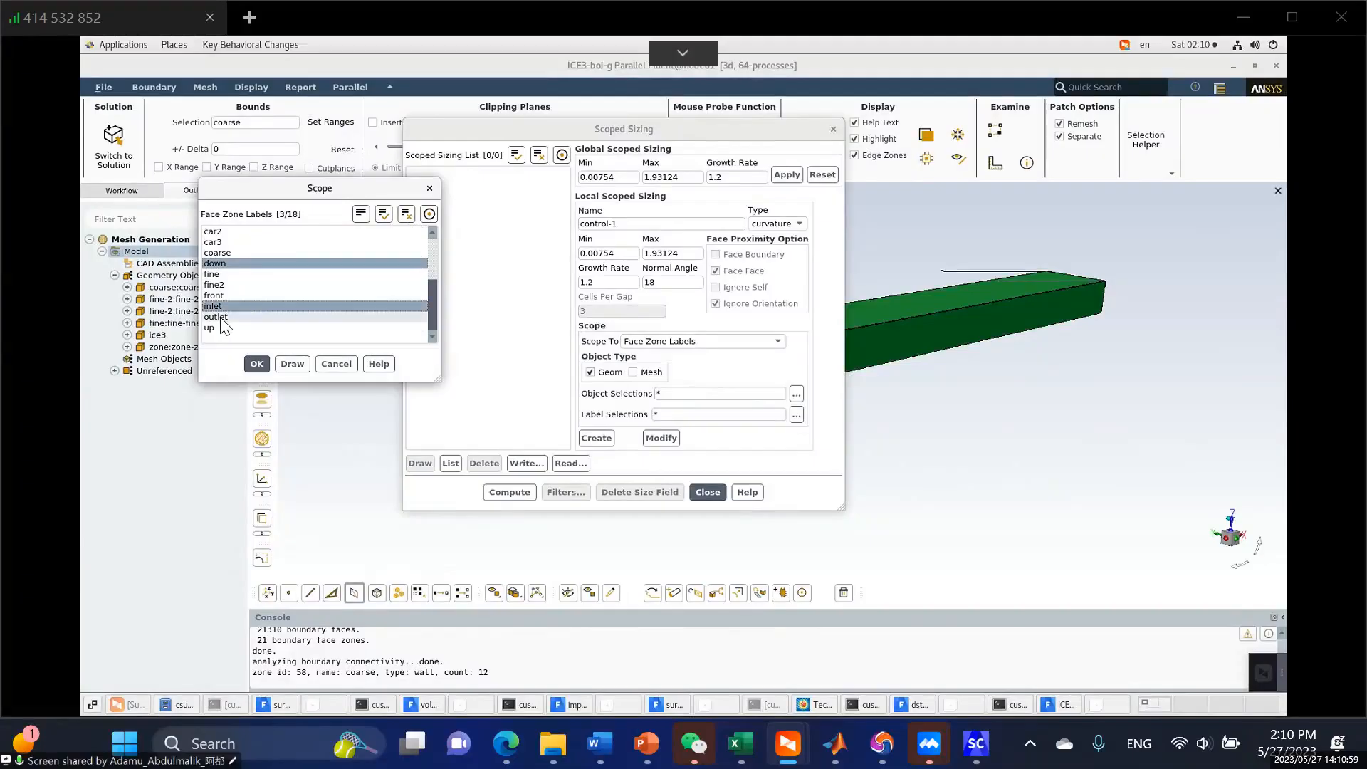
{"action": "left_click", "coordinate": [218, 317]}
{"action": "left_click", "coordinate": [220, 327]}
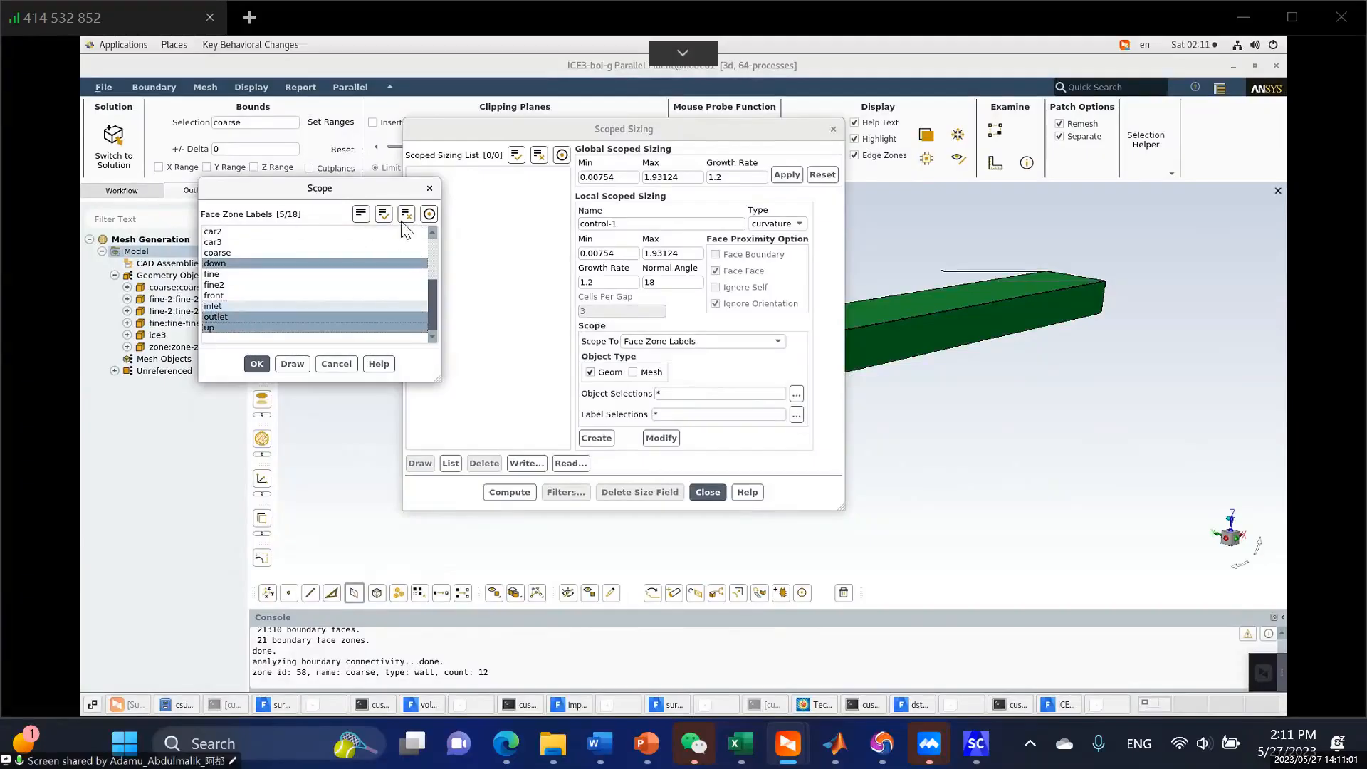
{"action": "left_click", "coordinate": [406, 214]}
{"action": "scroll", "coordinate": [278, 281], "scroll_direction": "up", "scroll_amount": 3}
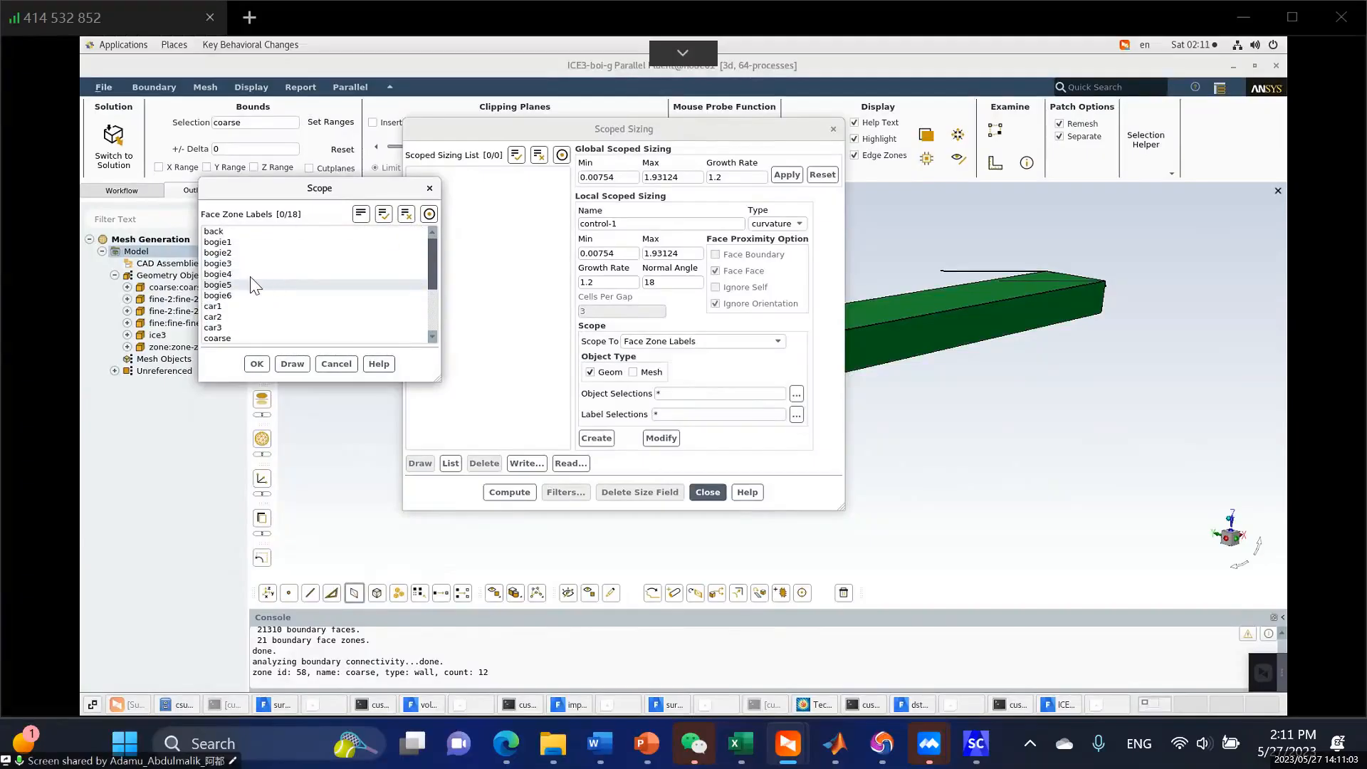
Try selecting the back, bogie1 and bogie3 to bogie6 labels, and close the label list without accepting.
{"action": "left_click", "coordinate": [217, 232]}
{"action": "left_click", "coordinate": [220, 242]}
{"action": "left_click", "coordinate": [225, 263]}
{"action": "left_click", "coordinate": [226, 274]}
{"action": "left_click", "coordinate": [229, 285]}
{"action": "left_click", "coordinate": [228, 295]}
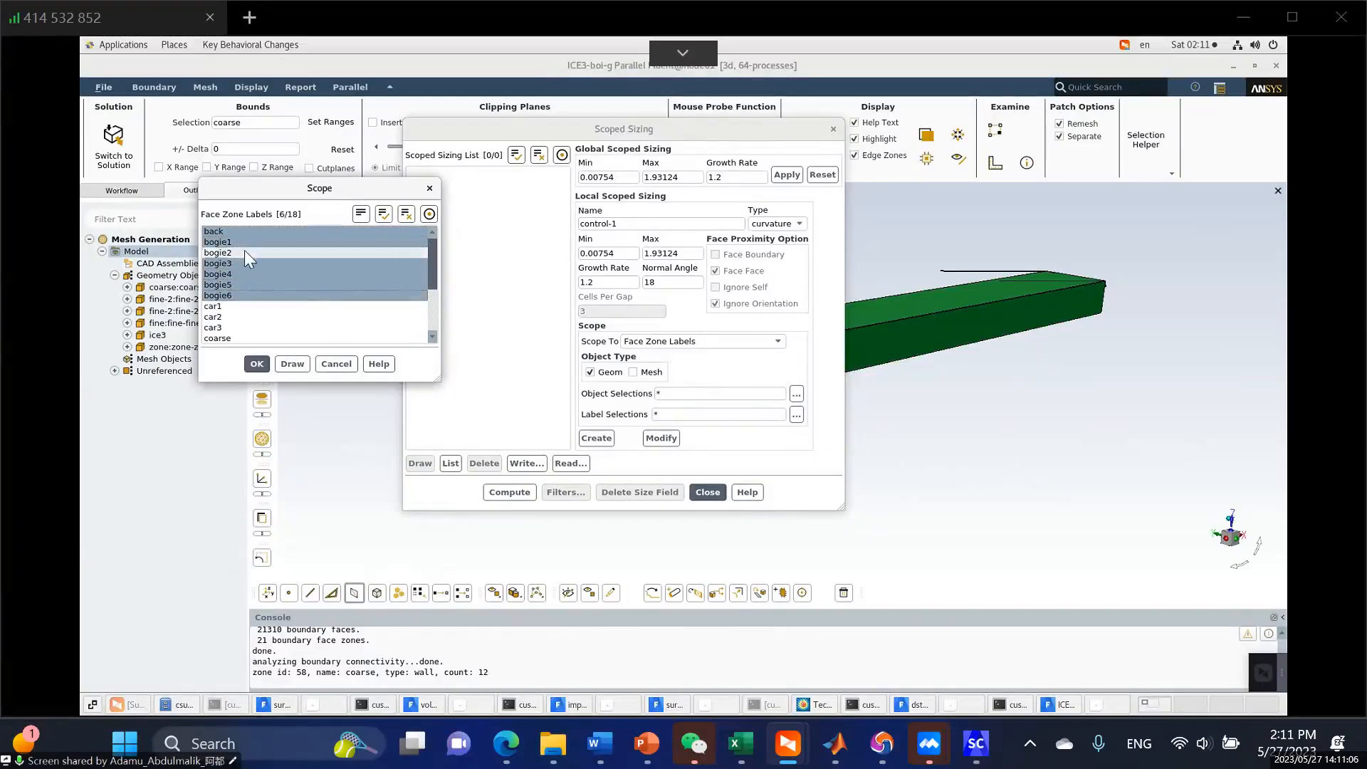
{"action": "left_click", "coordinate": [430, 188]}
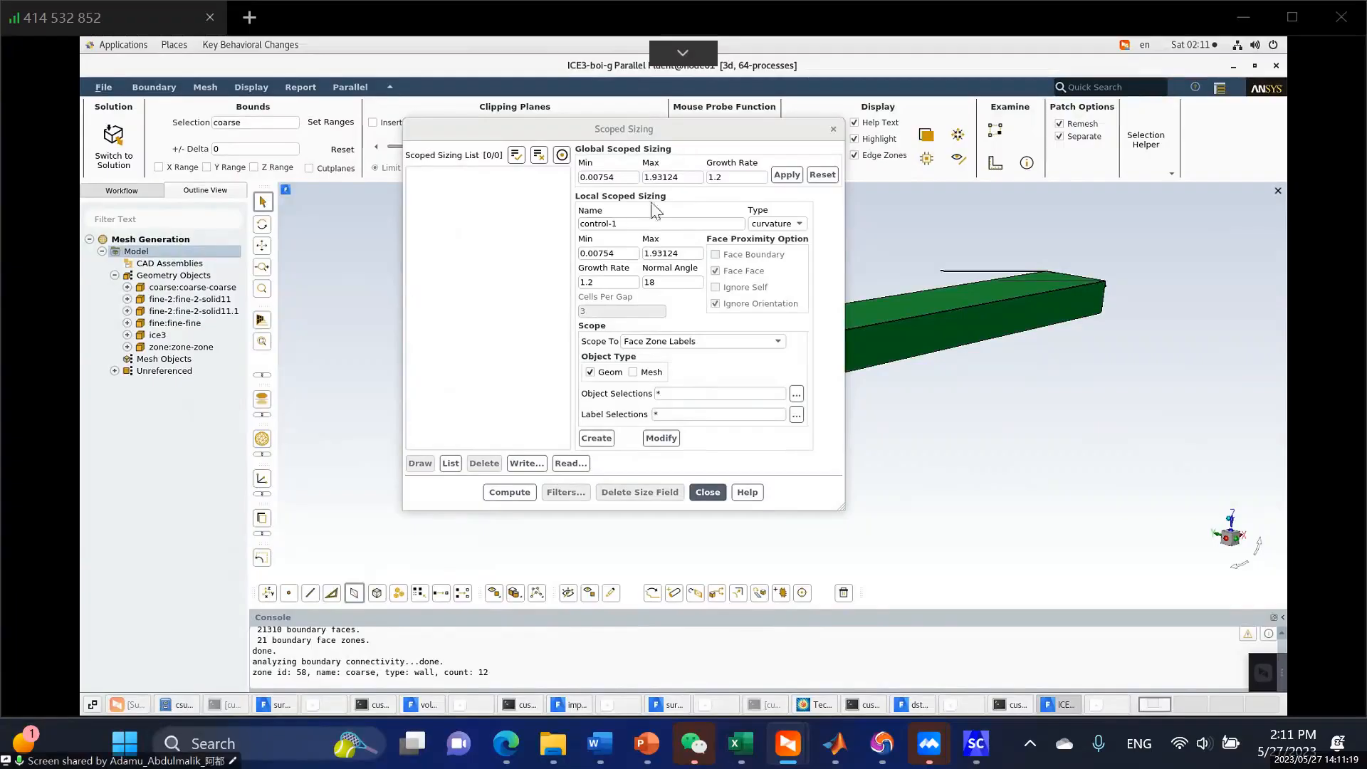
Set the global scoped sizing to a minimum of 0.015 and a maximum of 6, and apply it.
{"action": "left_click_drag", "start_coordinate": [622, 177], "coordinate": [592, 178]}
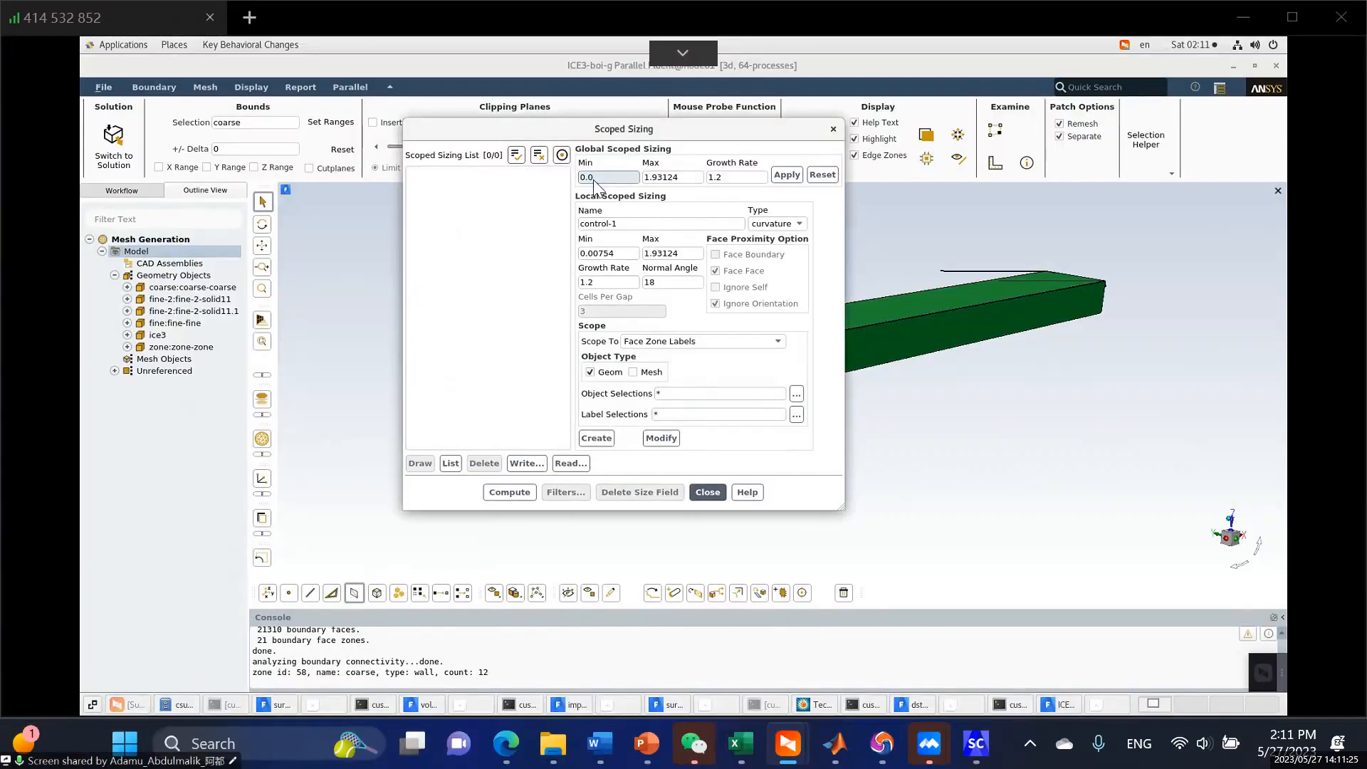
{"action": "type", "text": "015"}
{"action": "left_click_drag", "start_coordinate": [685, 178], "coordinate": [643, 177]}
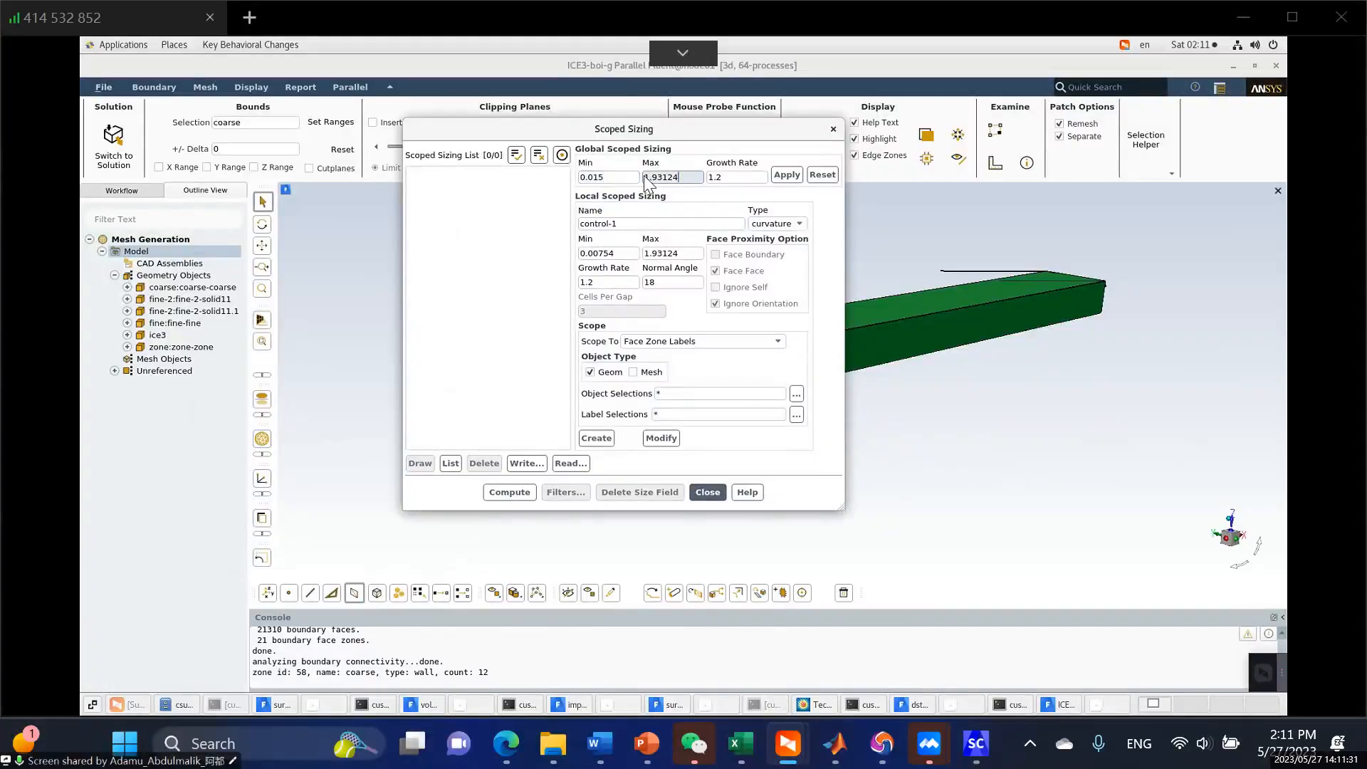
{"action": "type", "text": "6"}
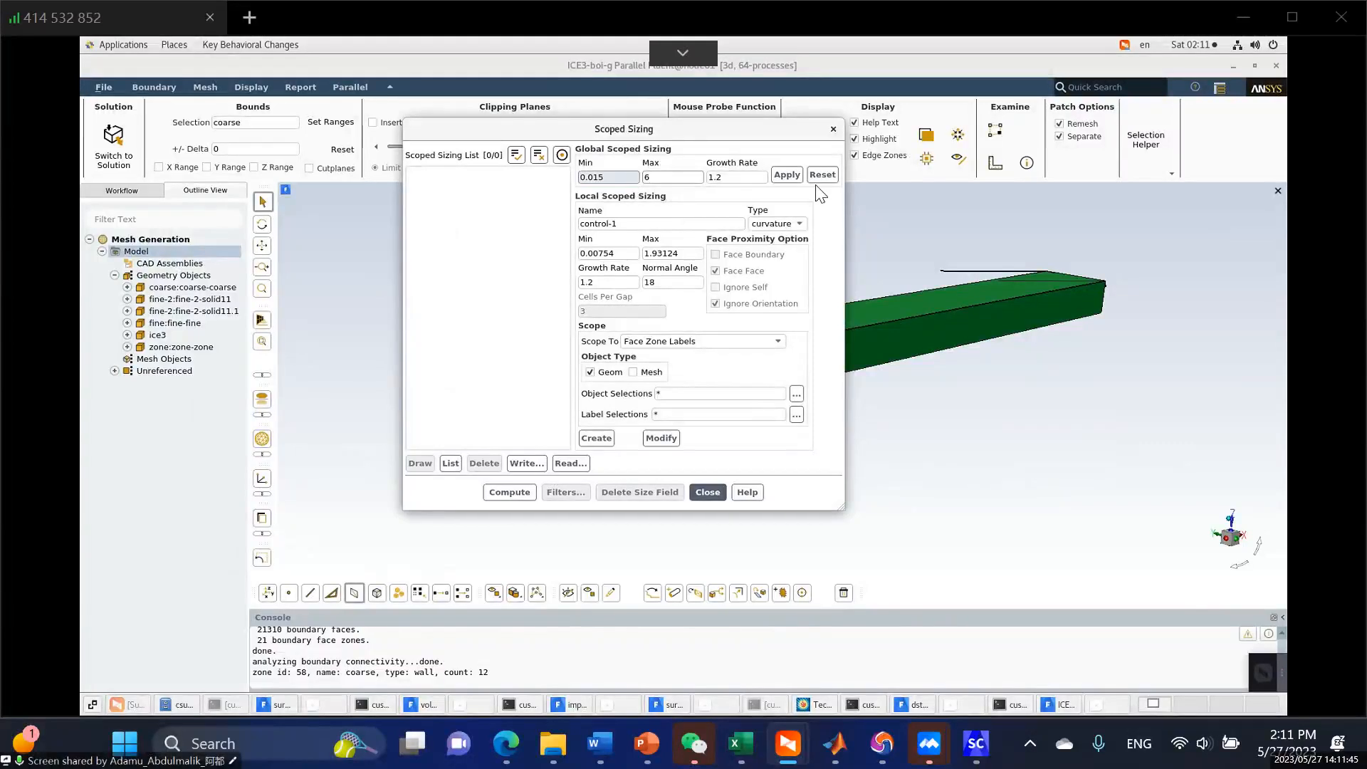
{"action": "left_click", "coordinate": [786, 175]}
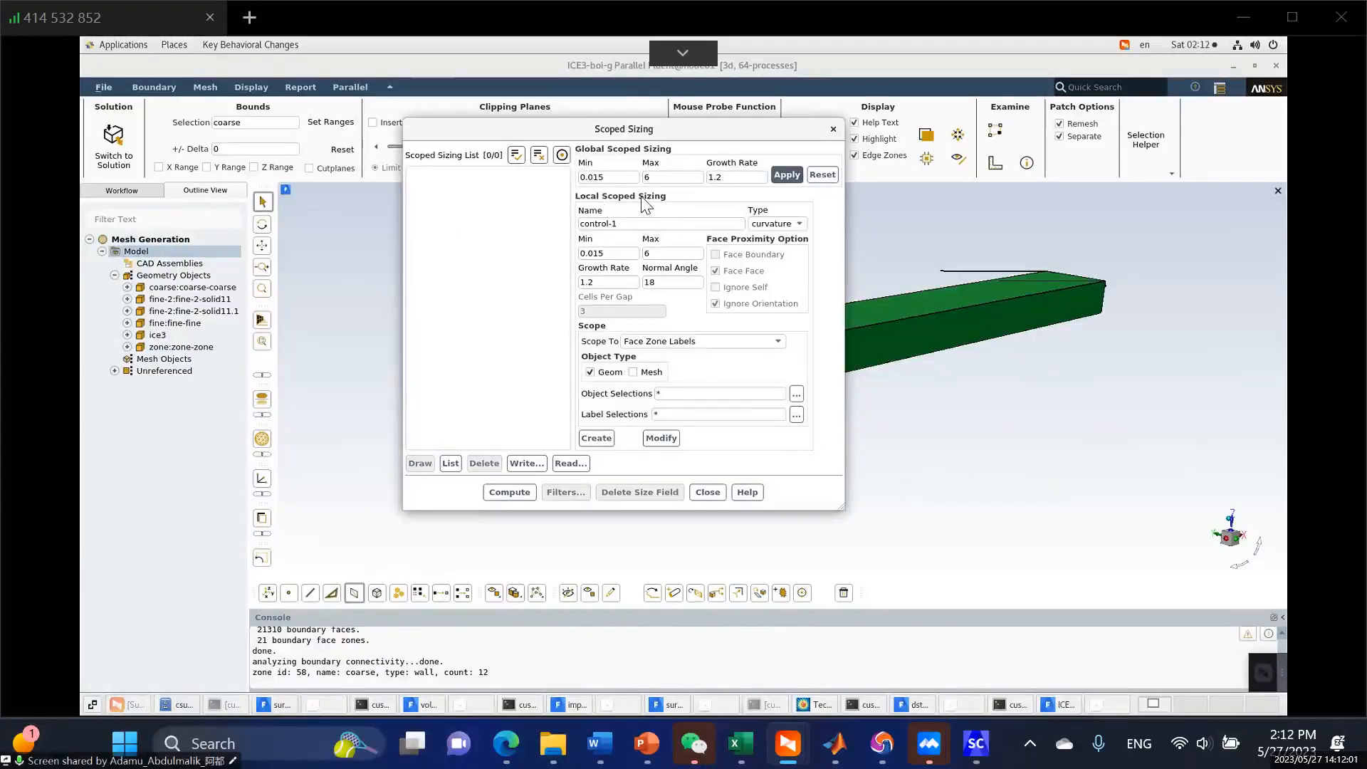
Name the local sizing control car-body and keep its type as curvature.
{"action": "left_click_drag", "start_coordinate": [632, 224], "coordinate": [543, 228]}
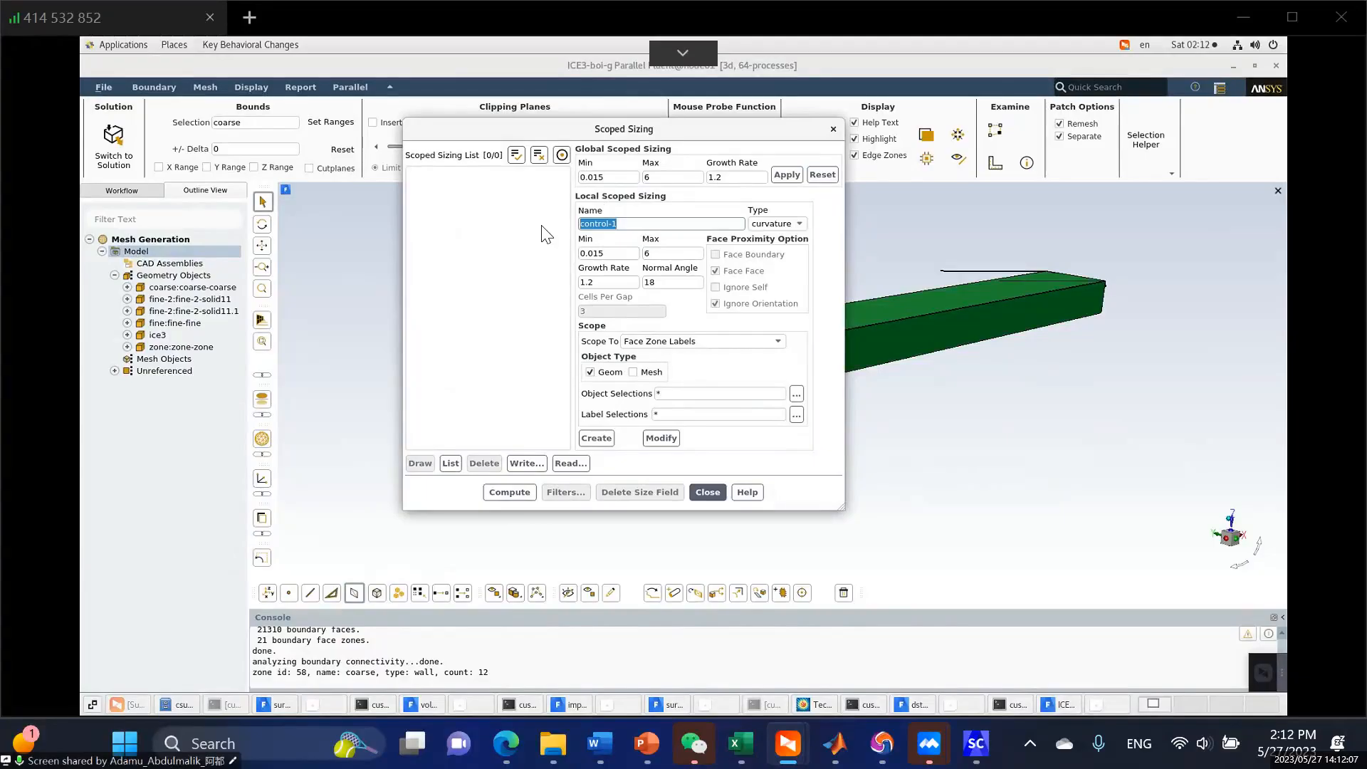
{"action": "type", "text": "car-body"}
{"action": "left_click", "coordinate": [803, 221]}
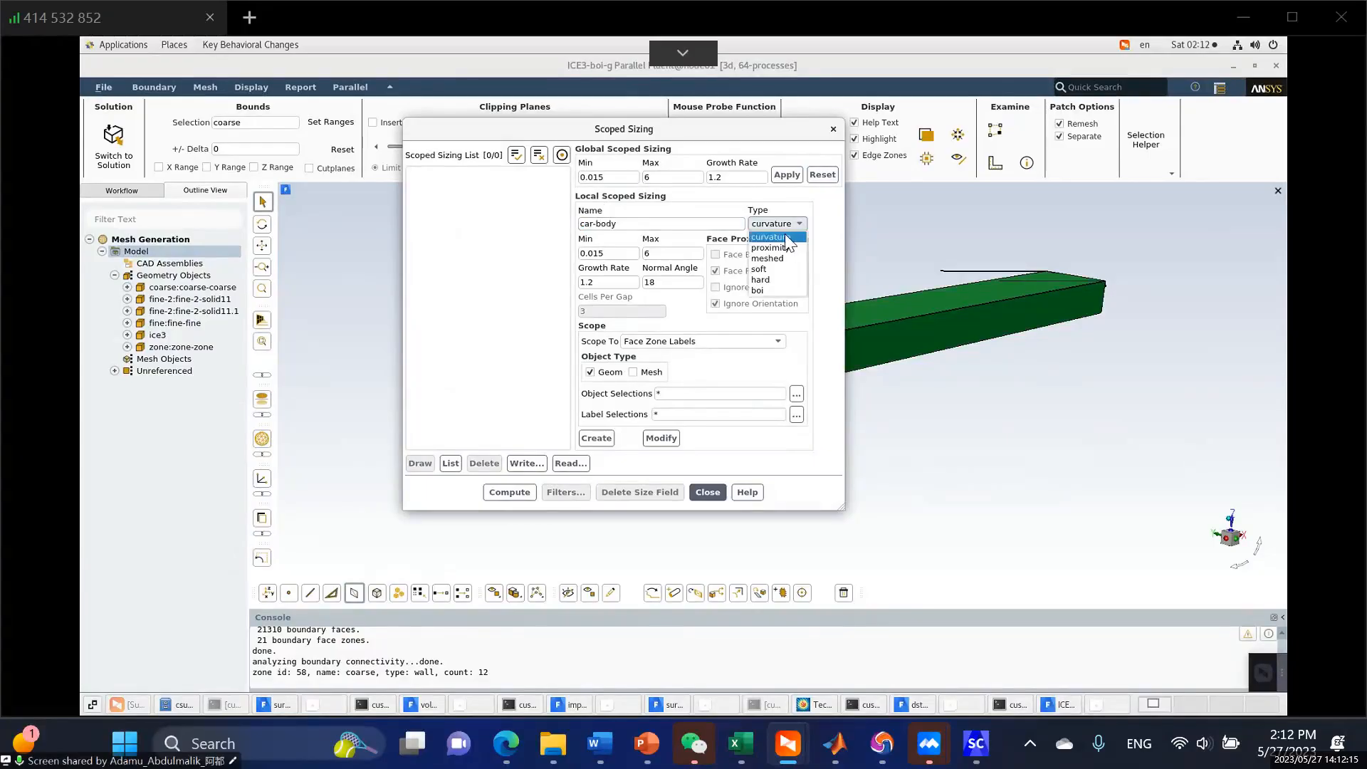
{"action": "left_click", "coordinate": [650, 350]}
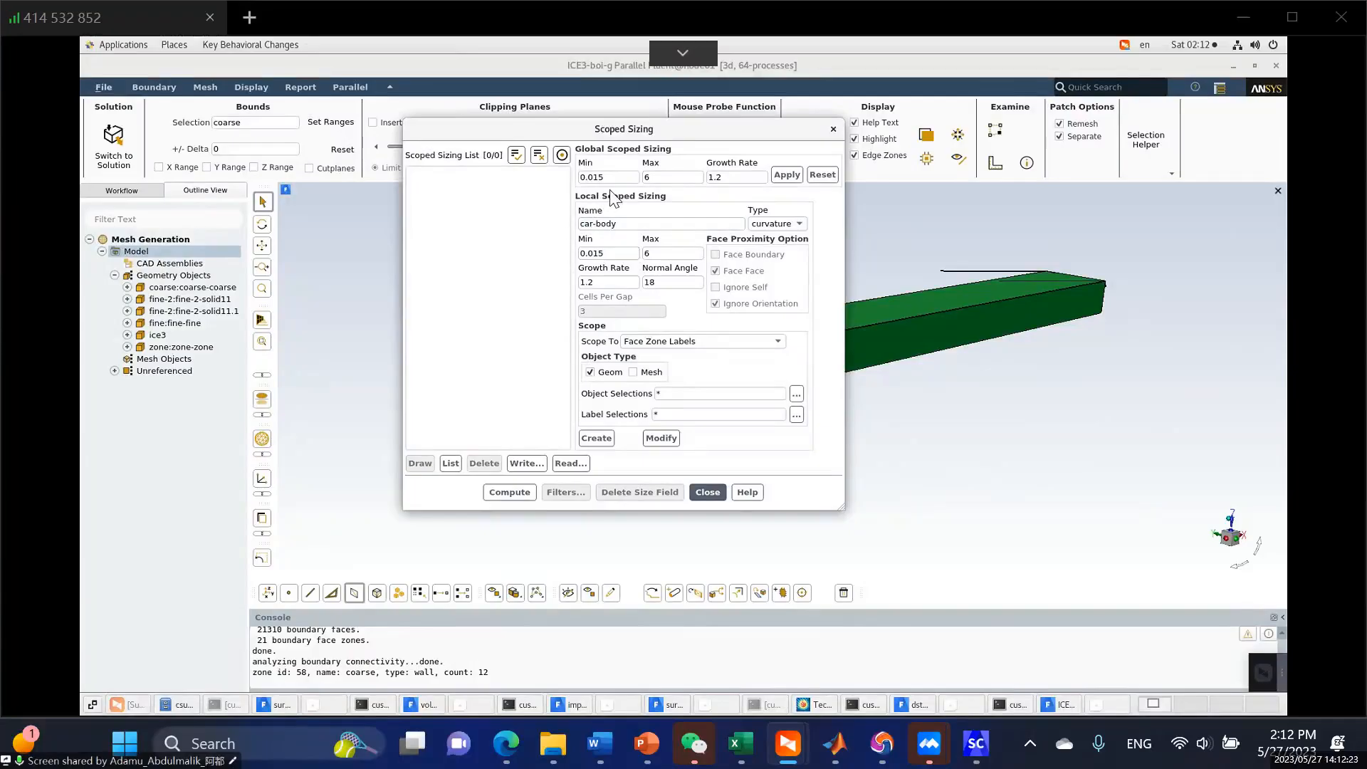
Set the car-body sizing to a minimum of 0.035 and a maximum of 0.04.
{"action": "left_click_drag", "start_coordinate": [604, 255], "coordinate": [591, 257]}
{"action": "type", "text": "3"}
{"action": "key", "text": "Tab"}
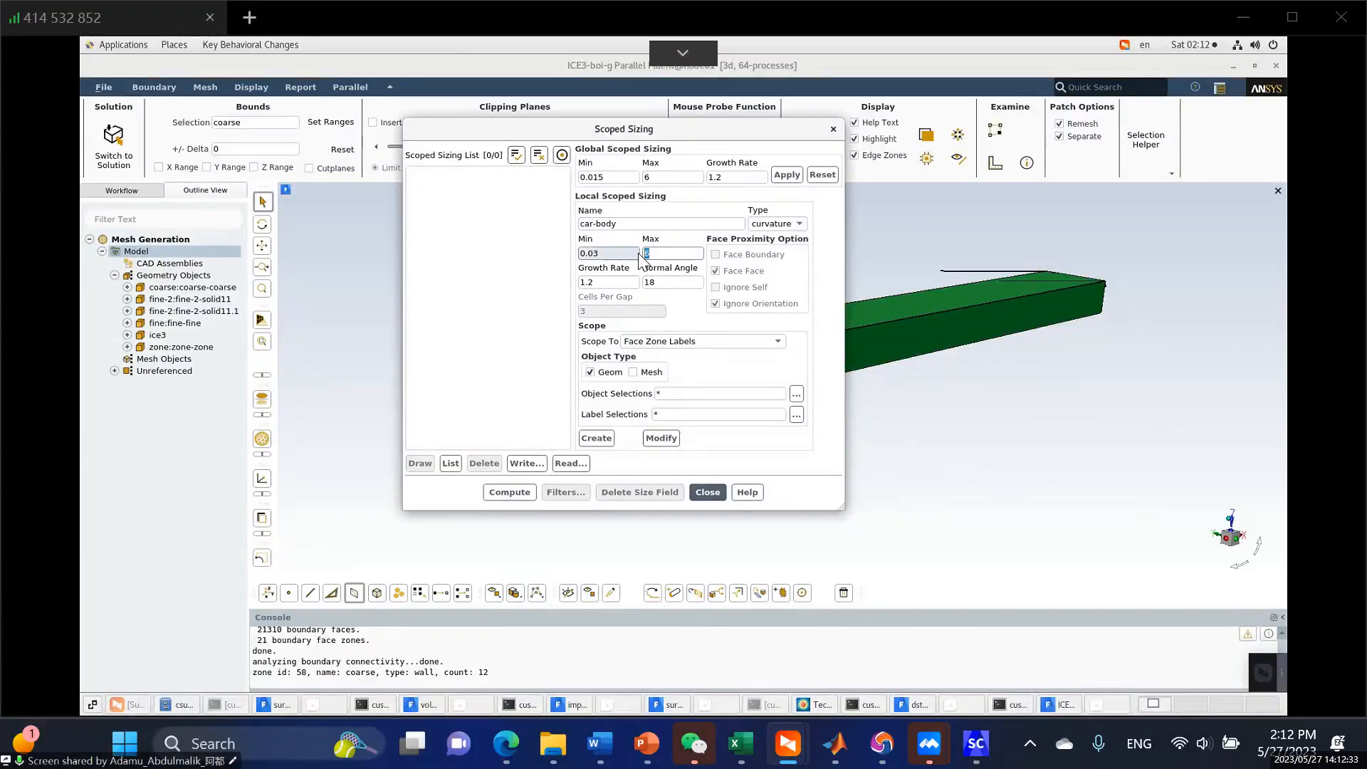
{"action": "left_click", "coordinate": [617, 255]}
{"action": "key", "text": "Tab"}
{"action": "type", "text": "0.04"}
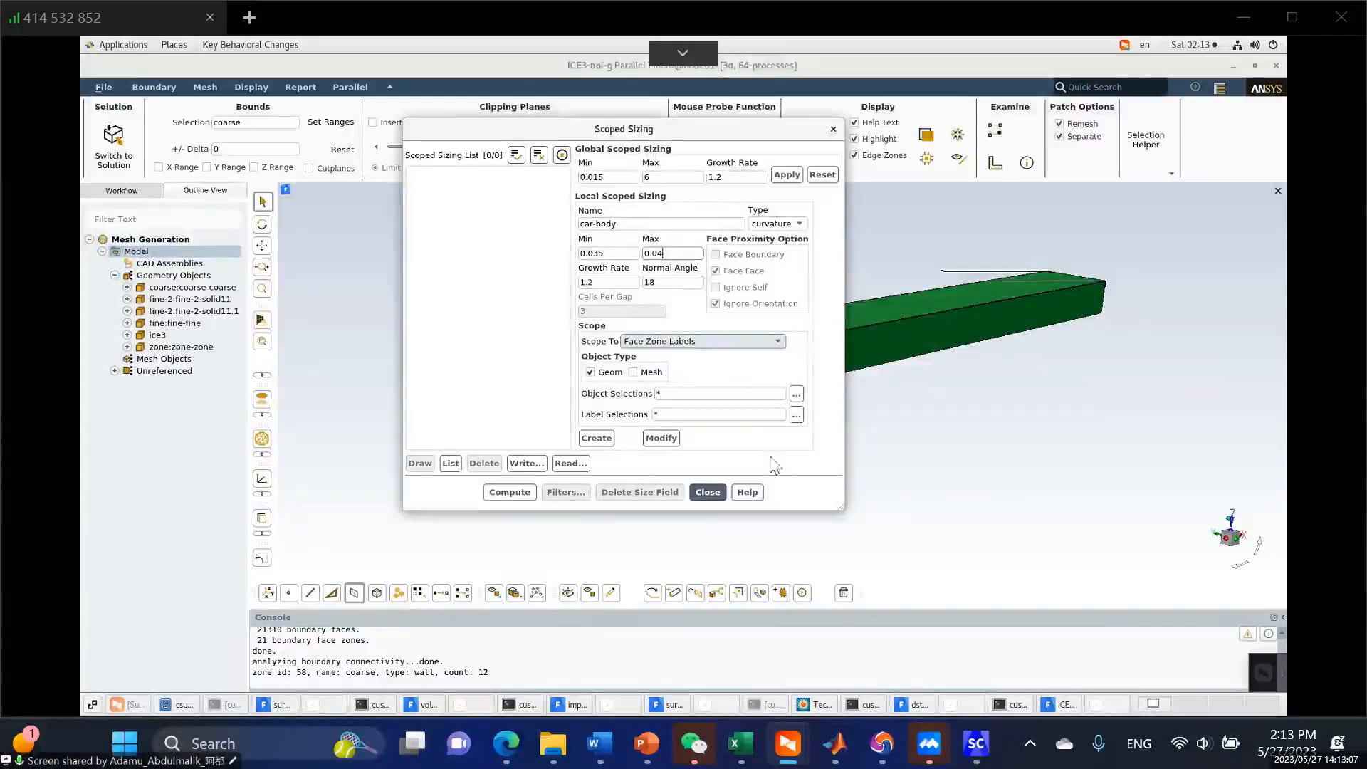
Scope the car-body sizing to the car1, car2 and car3 face zone labels and create the control.
{"action": "left_click", "coordinate": [796, 414]}
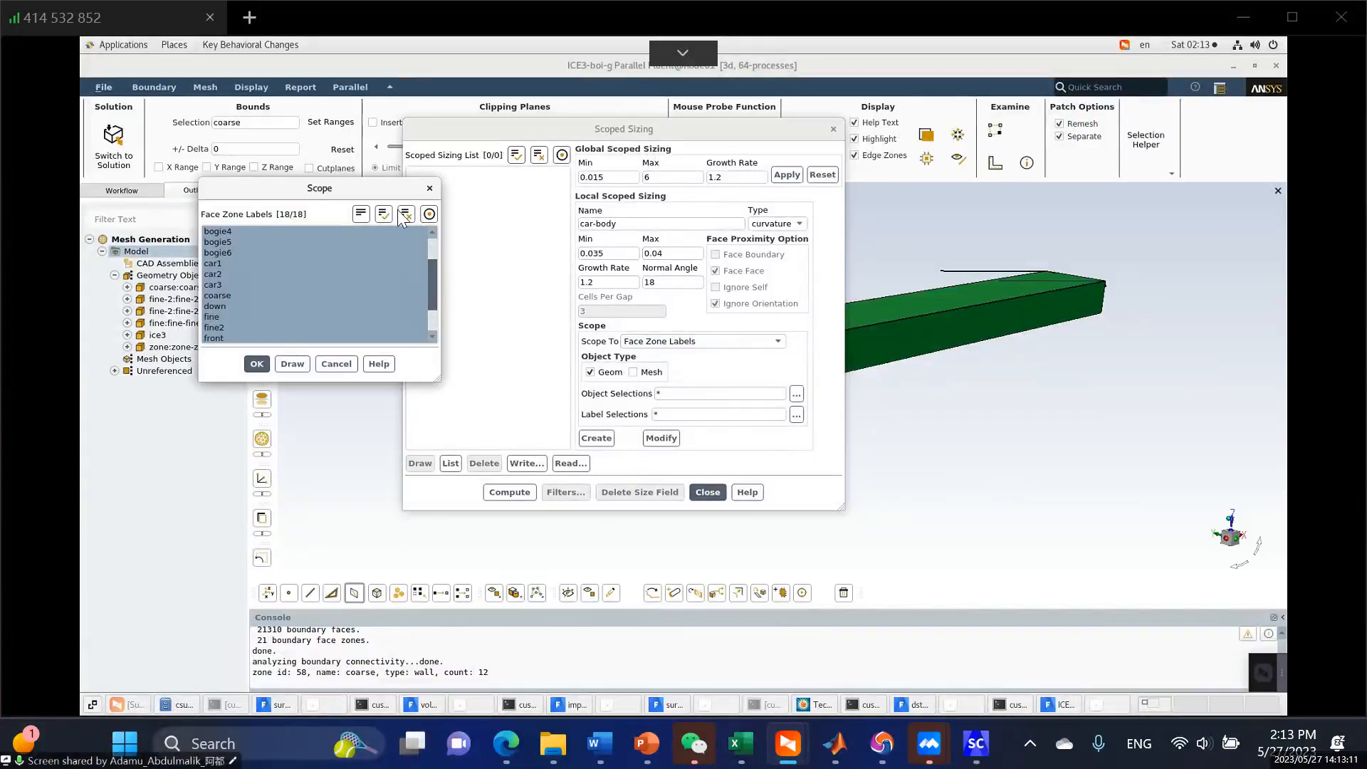
{"action": "left_click", "coordinate": [405, 214]}
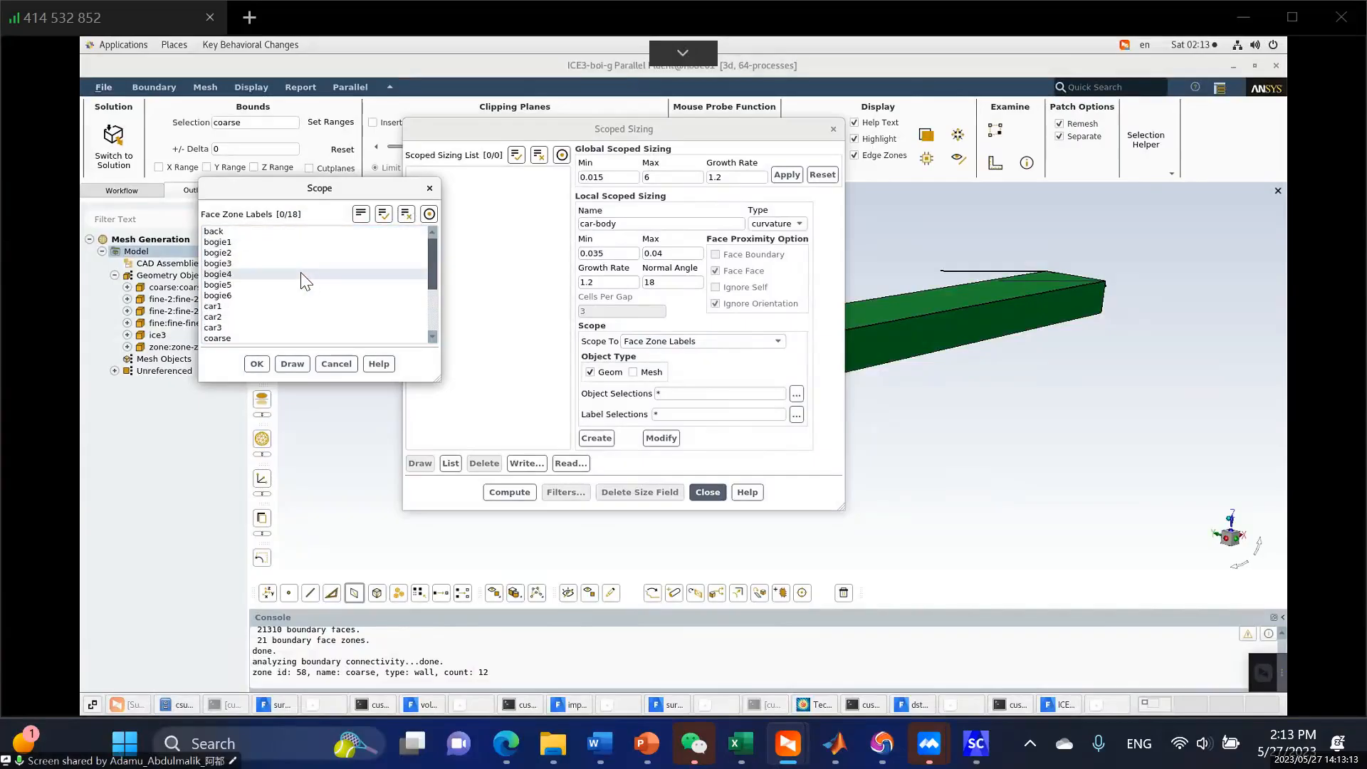
{"action": "scroll", "coordinate": [253, 279], "scroll_direction": "down", "scroll_amount": 2}
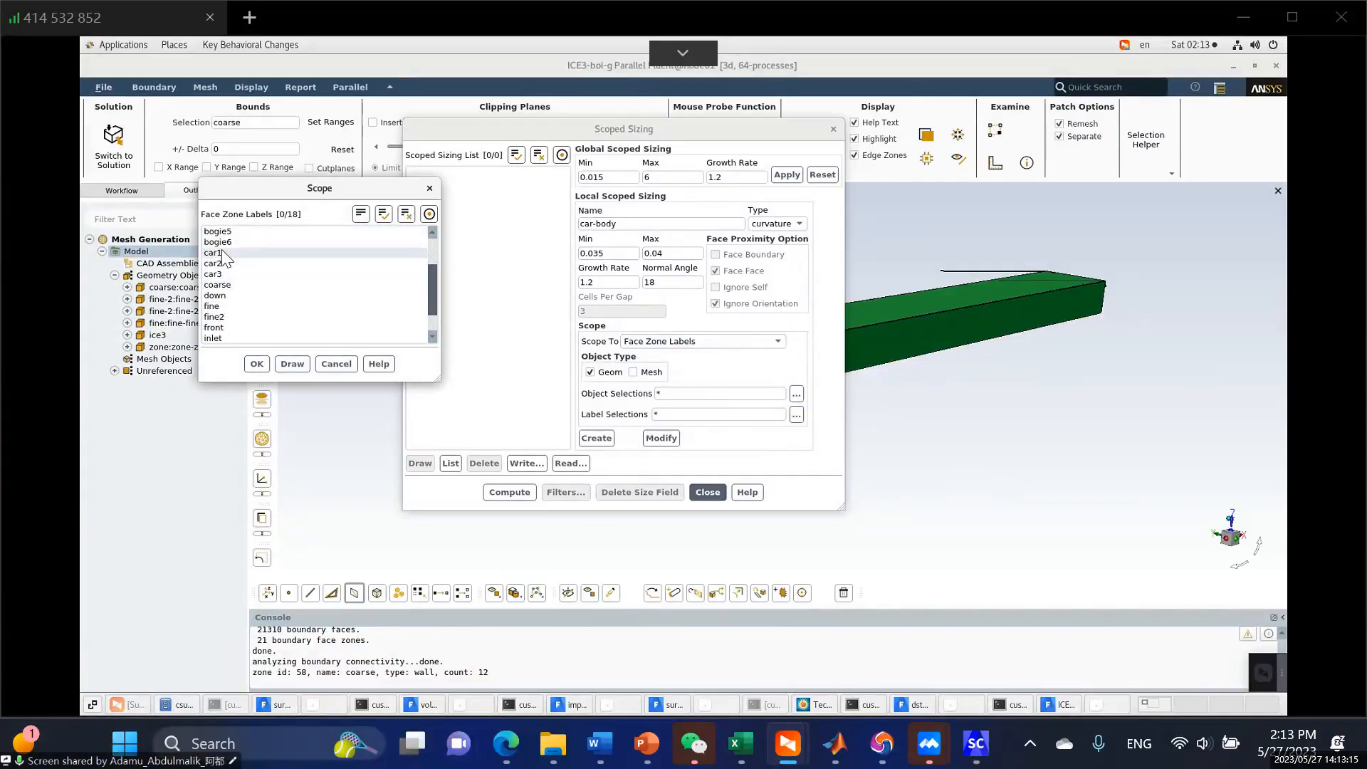
{"action": "left_click", "coordinate": [221, 252]}
{"action": "left_click", "coordinate": [221, 263]}
{"action": "left_click", "coordinate": [220, 274]}
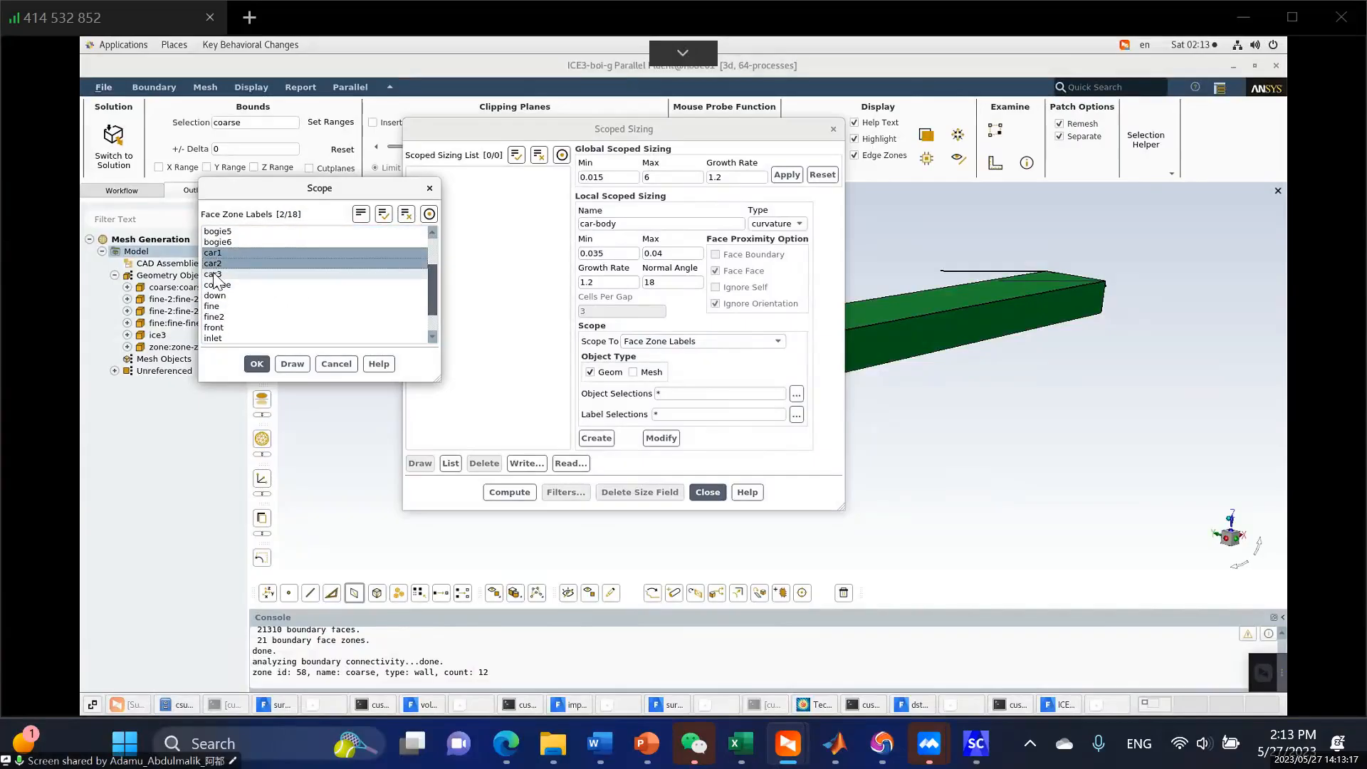
{"action": "left_click", "coordinate": [256, 363]}
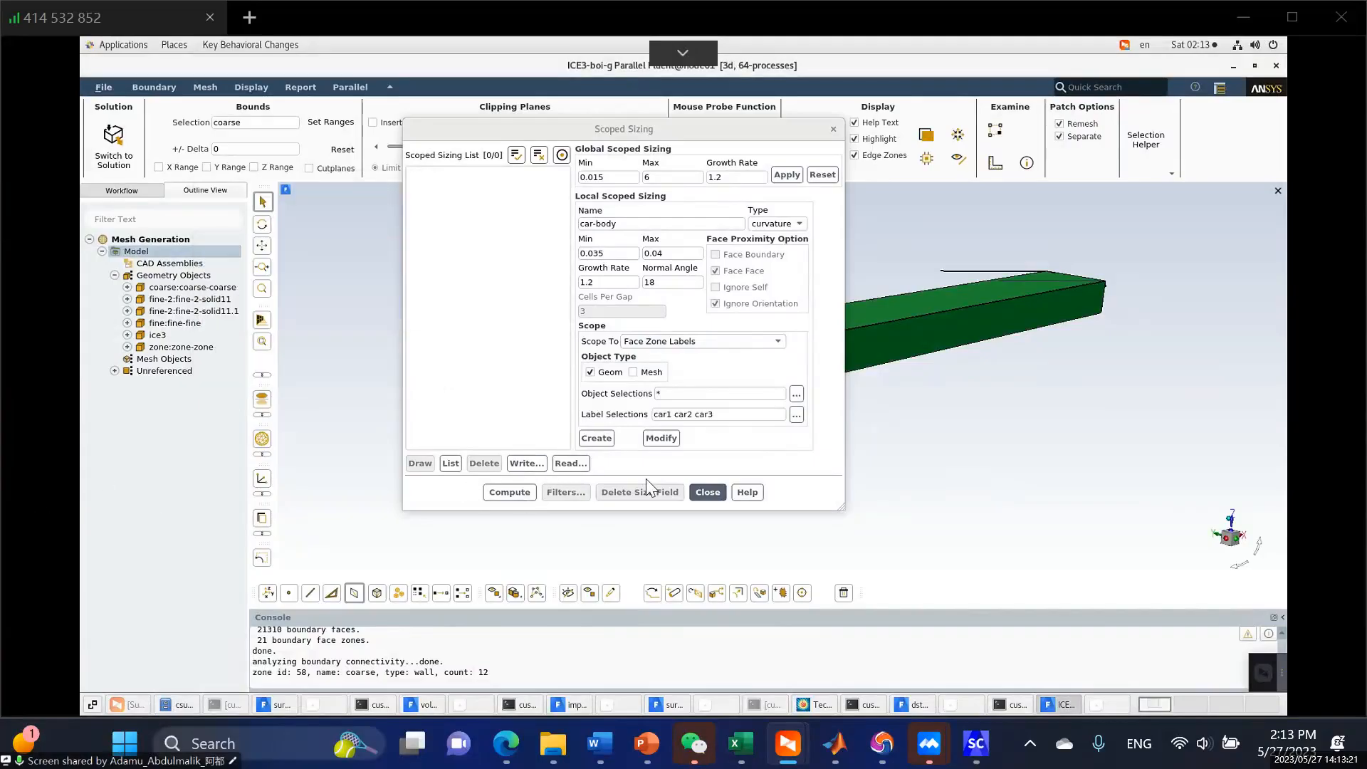
{"action": "left_click", "coordinate": [596, 439]}
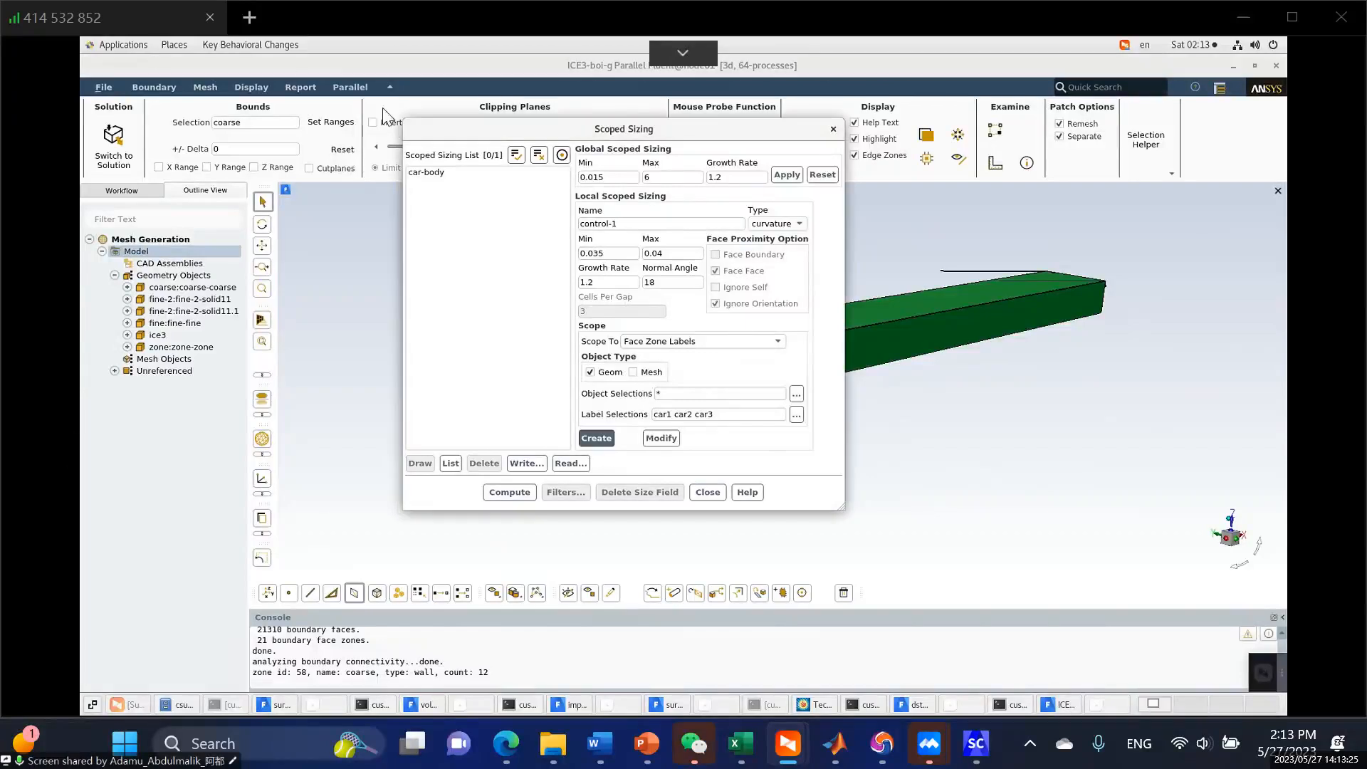
{"action": "left_click", "coordinate": [426, 173]}
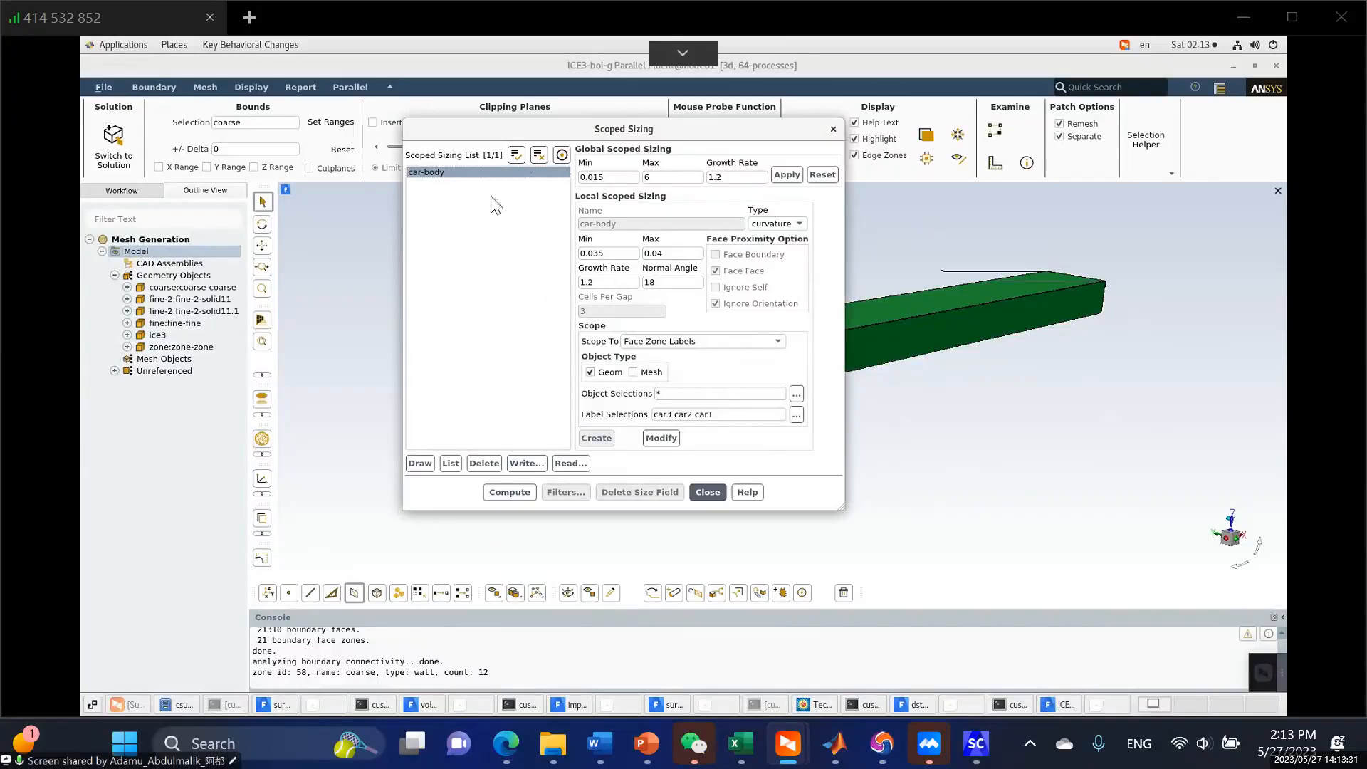
{"action": "left_click", "coordinate": [517, 218]}
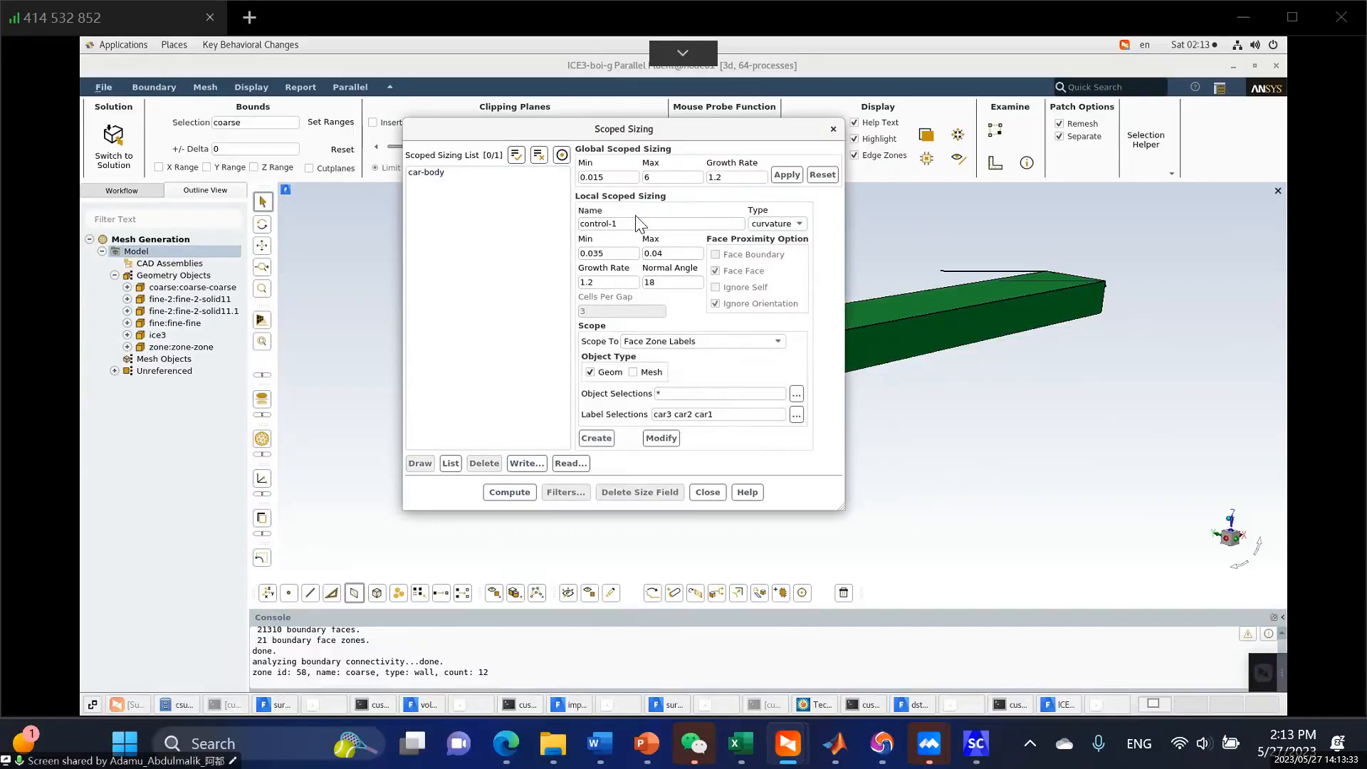
Name a new local sizing control bogies, with a minimum of 0.03 and a maximum of 0.035.
{"action": "left_click_drag", "start_coordinate": [625, 223], "coordinate": [527, 221]}
{"action": "type", "text": "bogies"}
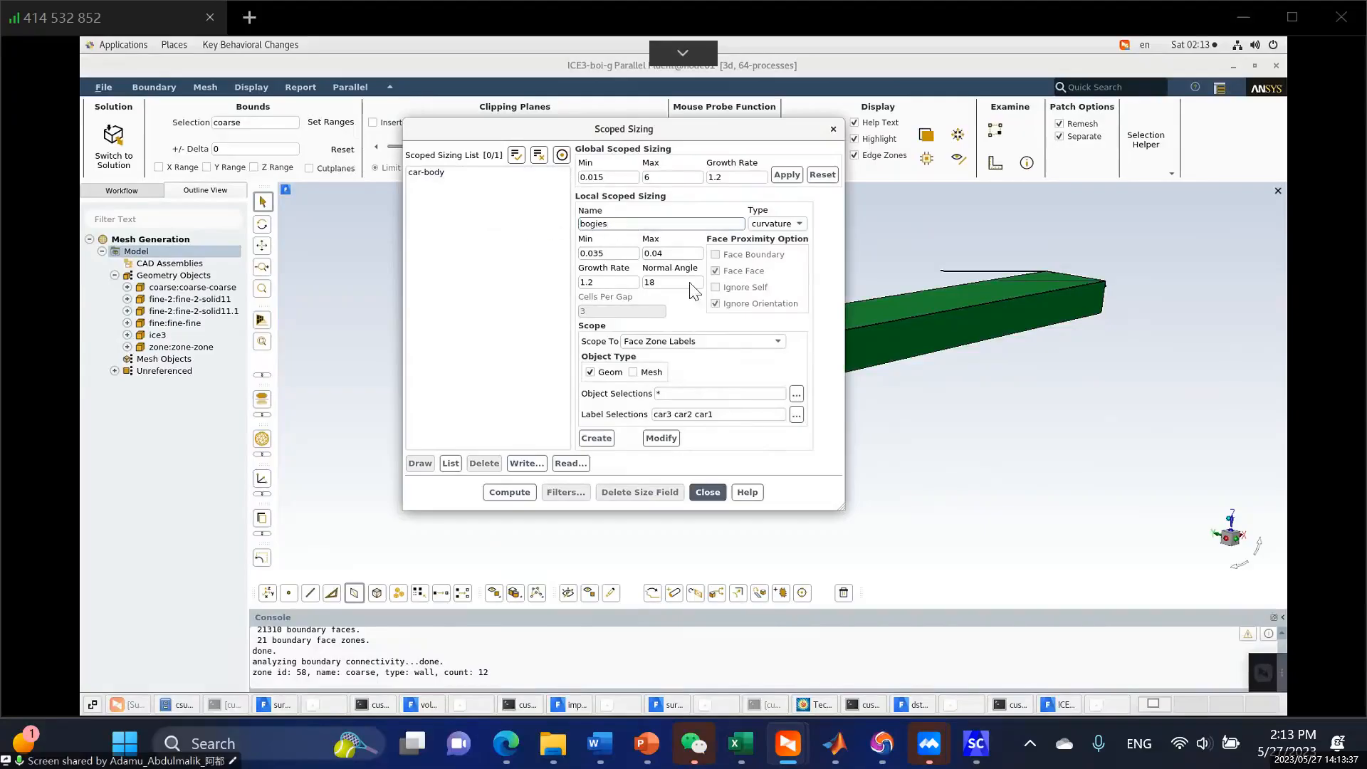
{"action": "left_click_drag", "start_coordinate": [613, 254], "coordinate": [597, 255]}
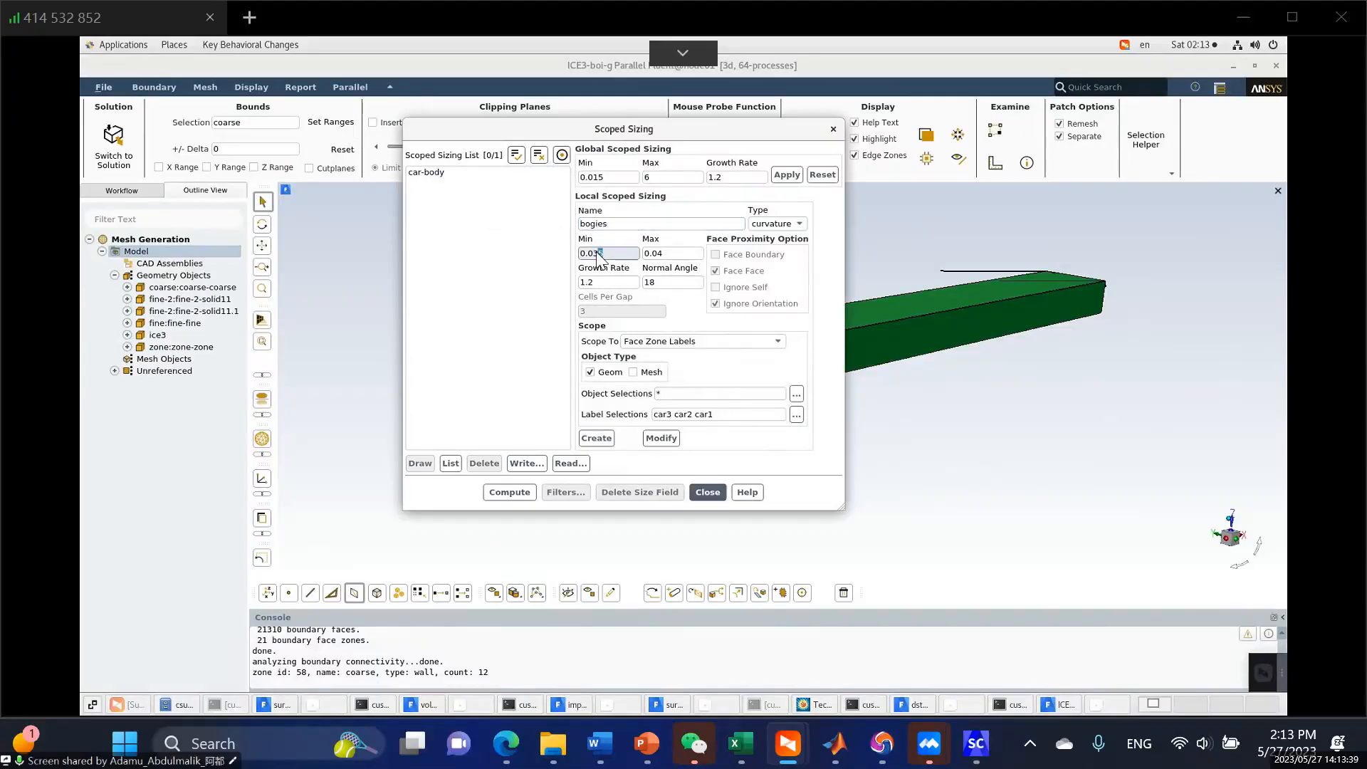
{"action": "left_click_drag", "start_coordinate": [669, 254], "coordinate": [658, 256]}
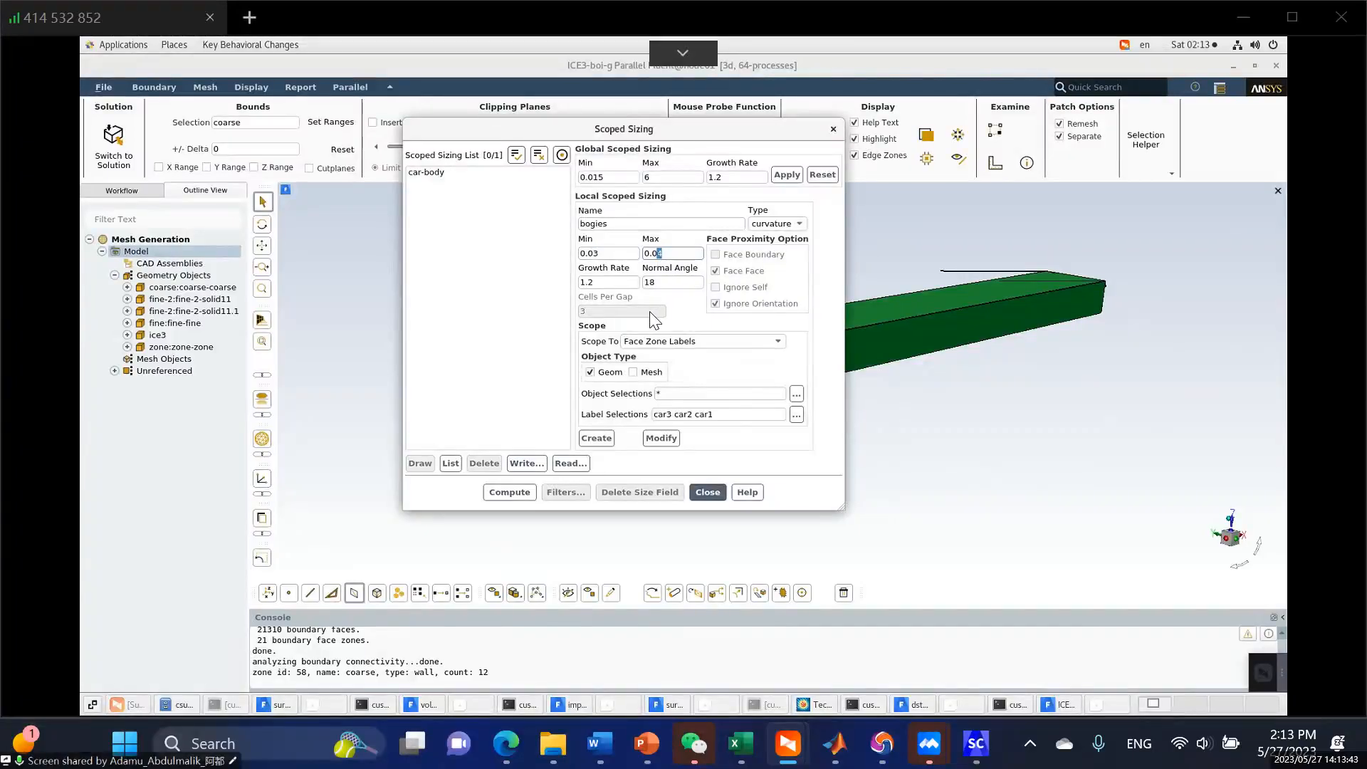
{"action": "type", "text": "35"}
Scope the bogies sizing to the bogie1 to bogie6 face zone labels only and create the control.
{"action": "left_click", "coordinate": [796, 414]}
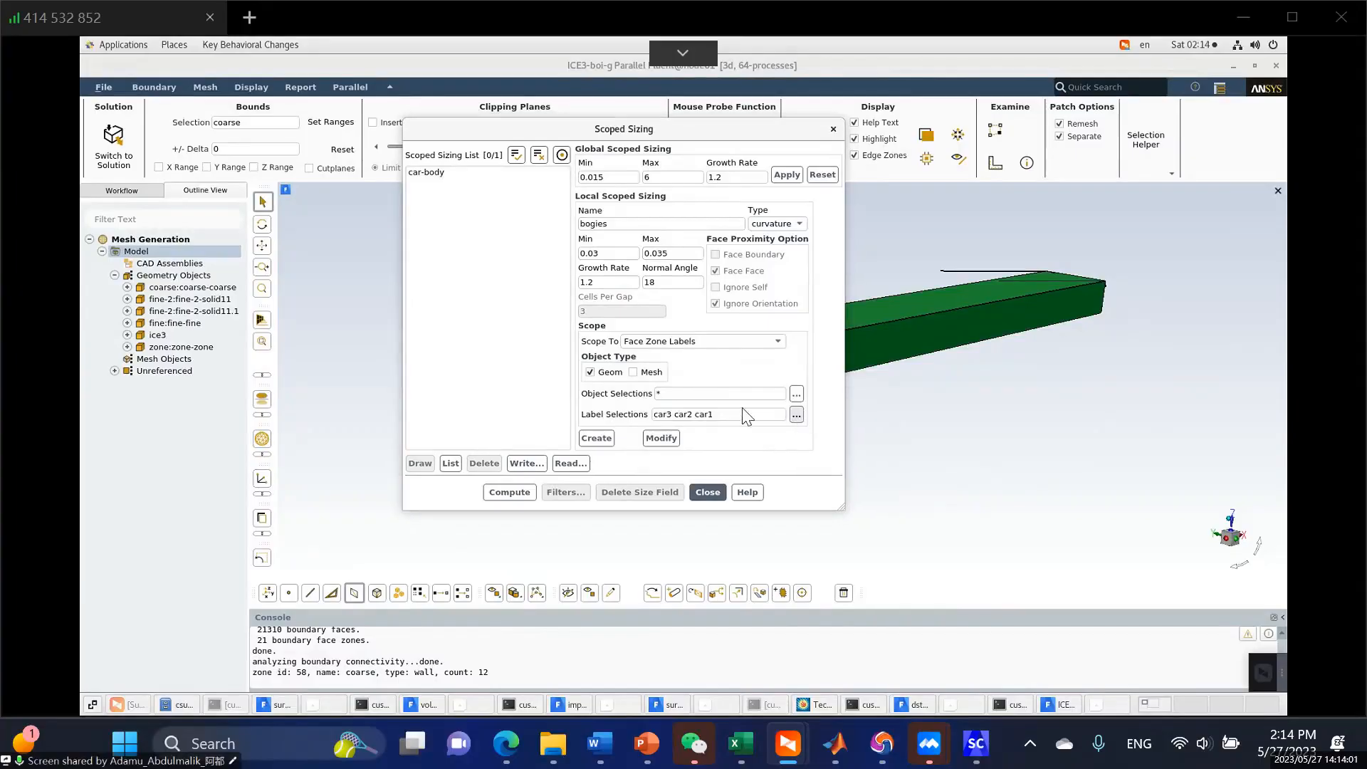
{"action": "left_click", "coordinate": [405, 214]}
{"action": "scroll", "coordinate": [214, 303], "scroll_direction": "up", "scroll_amount": 2}
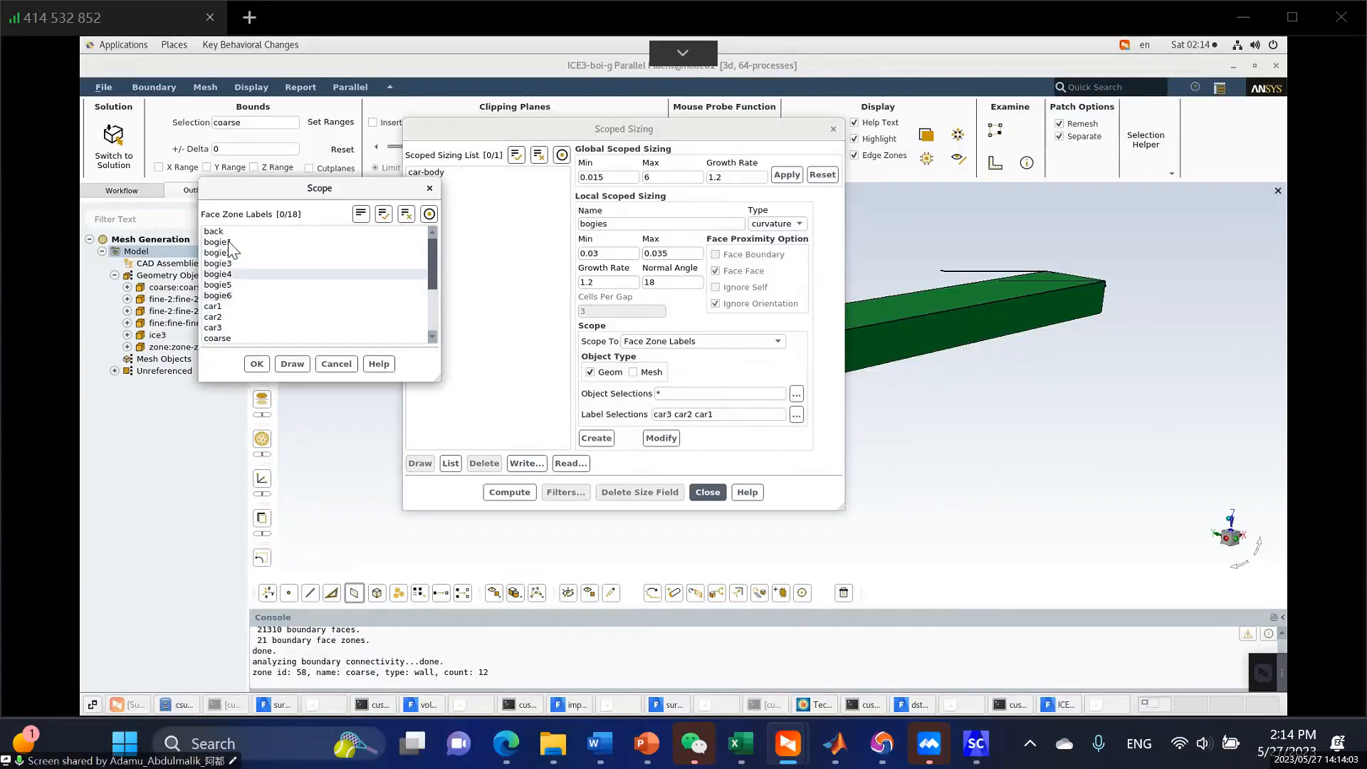
{"action": "left_click", "coordinate": [226, 242]}
{"action": "left_click", "coordinate": [227, 253]}
{"action": "left_click", "coordinate": [229, 264]}
{"action": "left_click", "coordinate": [227, 274]}
{"action": "left_click", "coordinate": [220, 284]}
{"action": "left_click", "coordinate": [222, 295]}
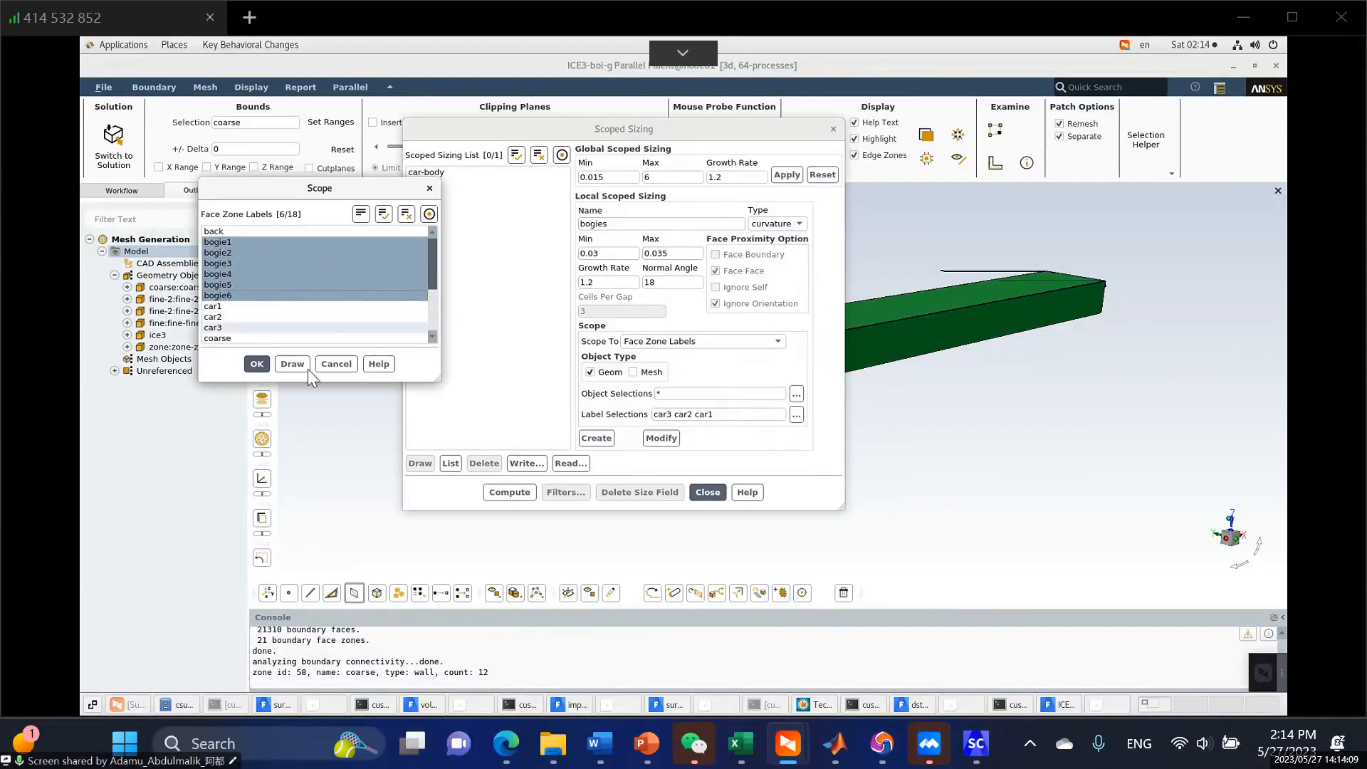
{"action": "left_click", "coordinate": [255, 364]}
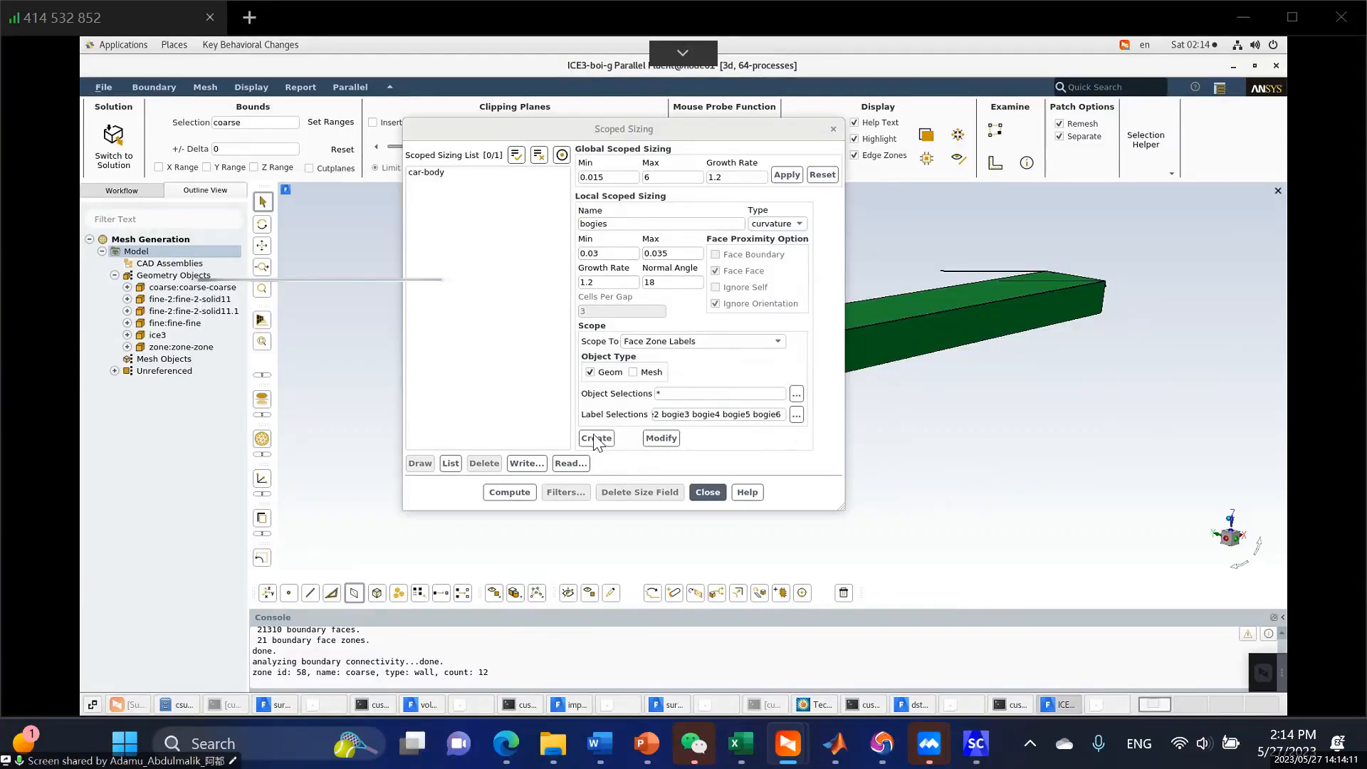
{"action": "key", "text": "Return"}
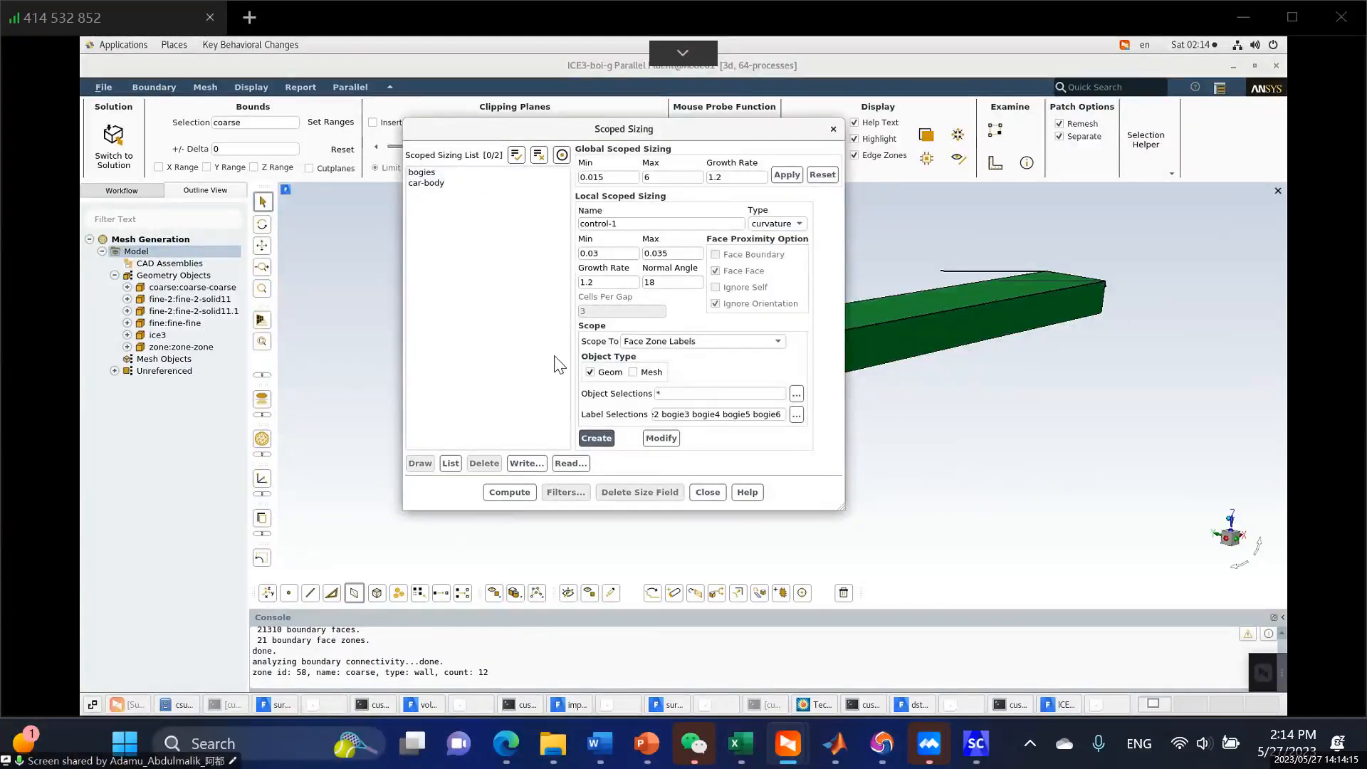
Name a new local sizing control domain, with type soft and a maximum of 4.
{"action": "left_click_drag", "start_coordinate": [634, 225], "coordinate": [548, 225]}
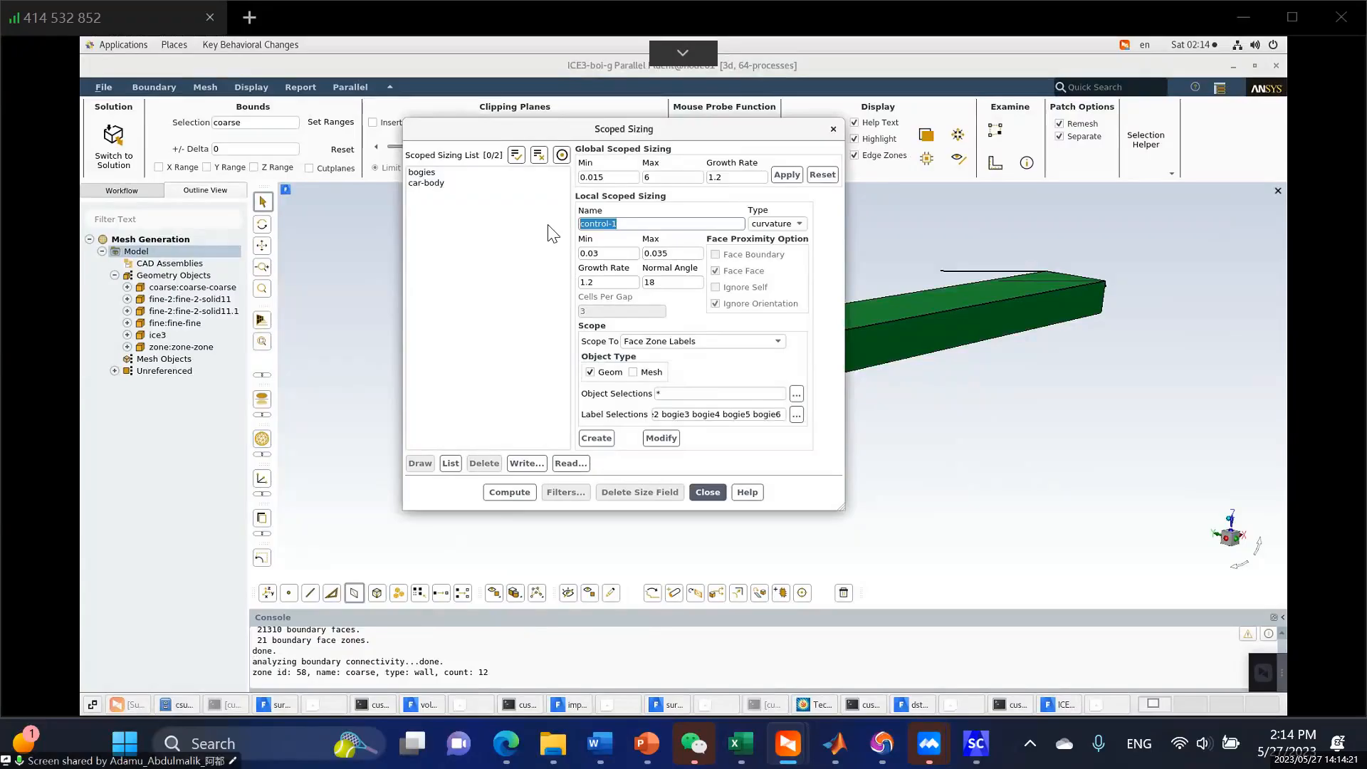
{"action": "type", "text": "domain"}
{"action": "left_click", "coordinate": [803, 223]}
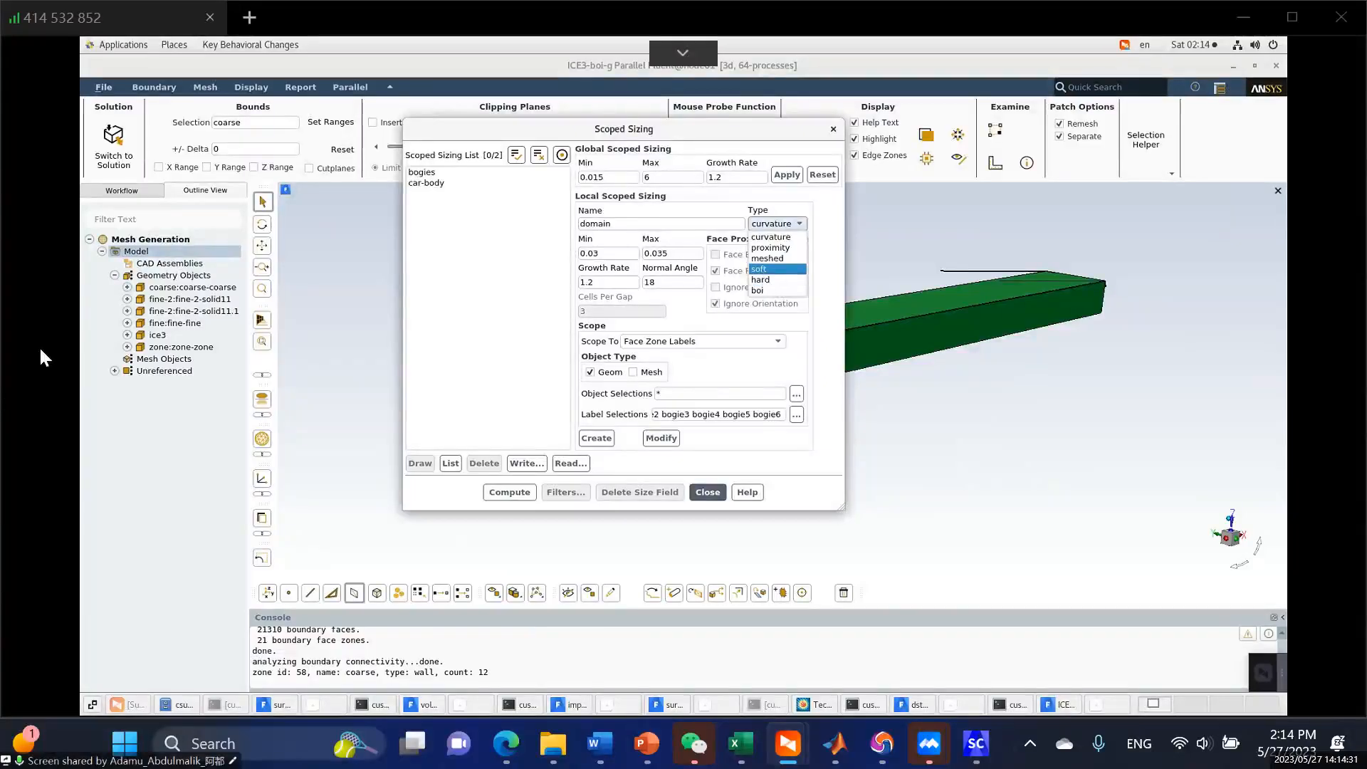
{"action": "key", "text": "Return"}
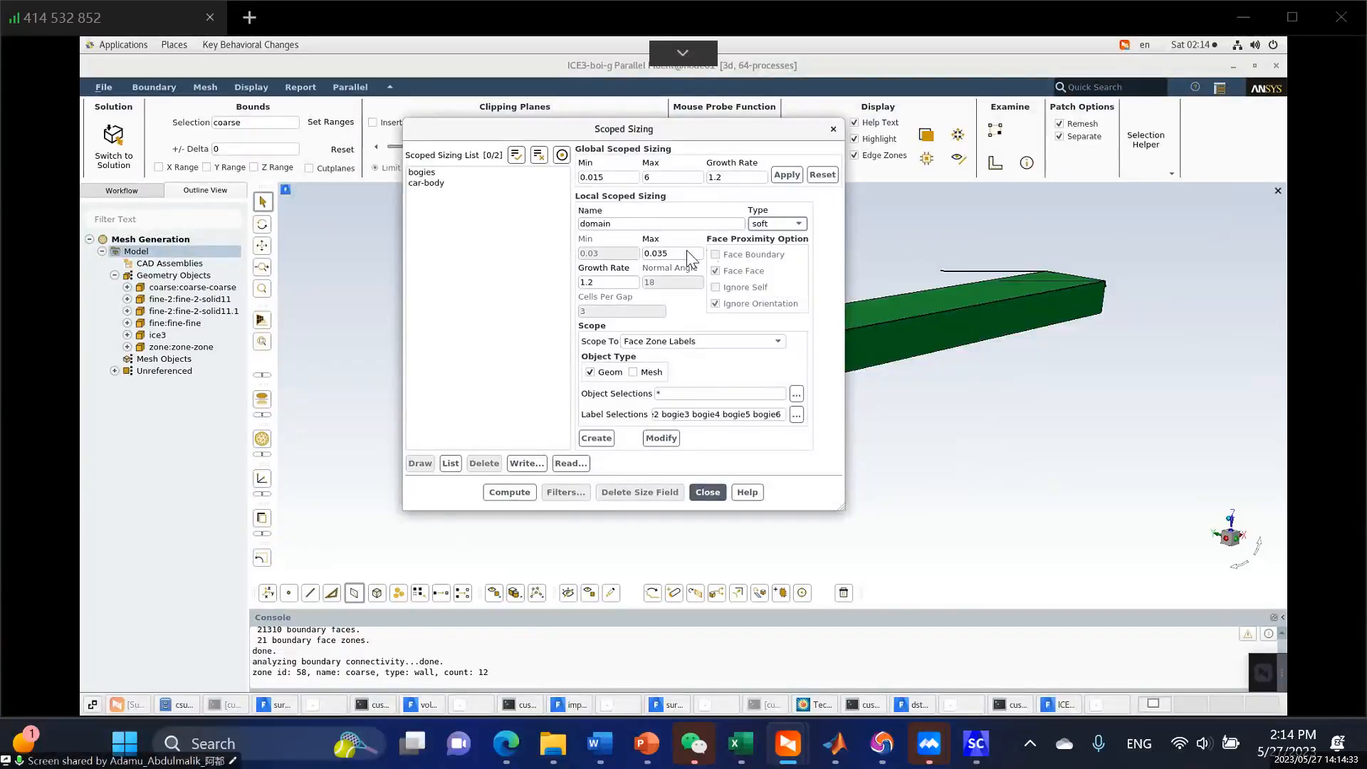
{"action": "left_click_drag", "start_coordinate": [677, 253], "coordinate": [644, 256]}
{"action": "type", "text": "4"}
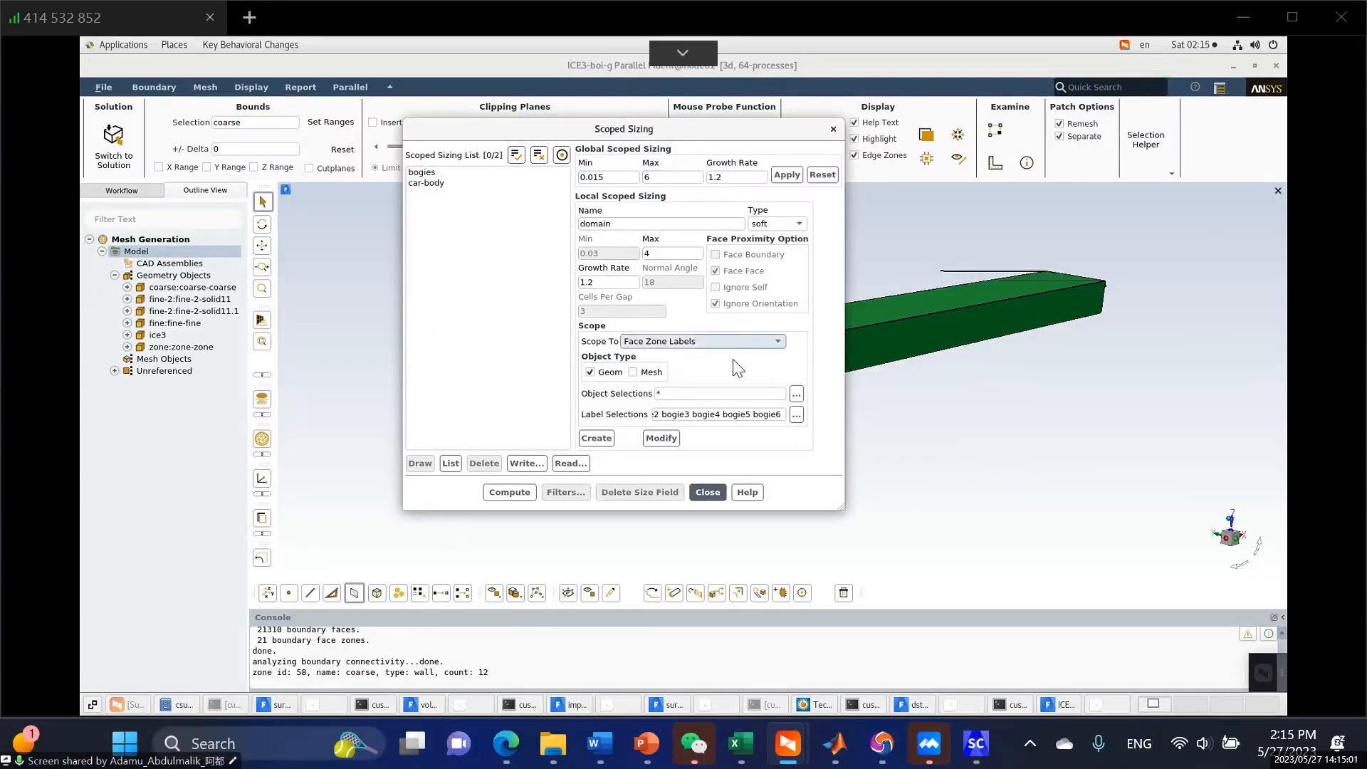
Scope the domain sizing to the back, down, front, inlet, outlet and up labels only and create the control.
{"action": "left_click", "coordinate": [796, 414]}
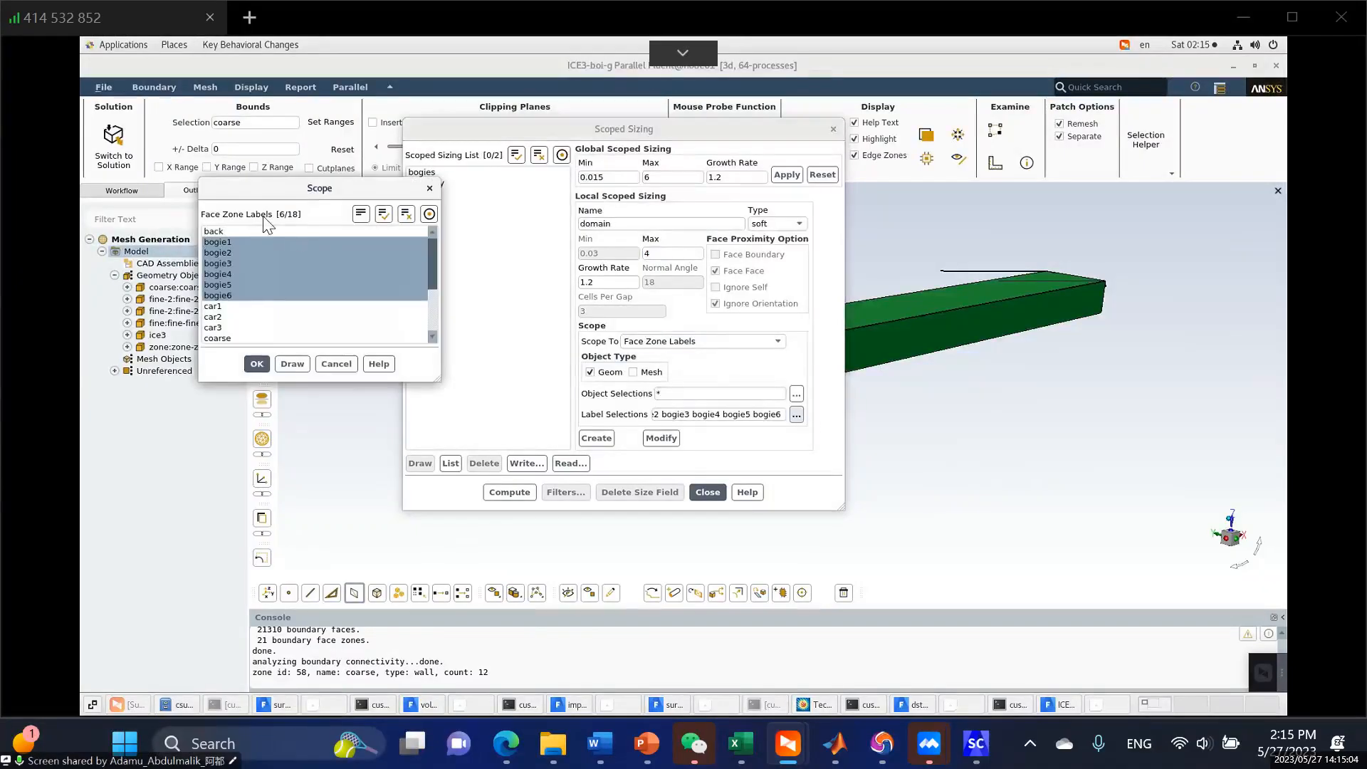
{"action": "left_click", "coordinate": [405, 213]}
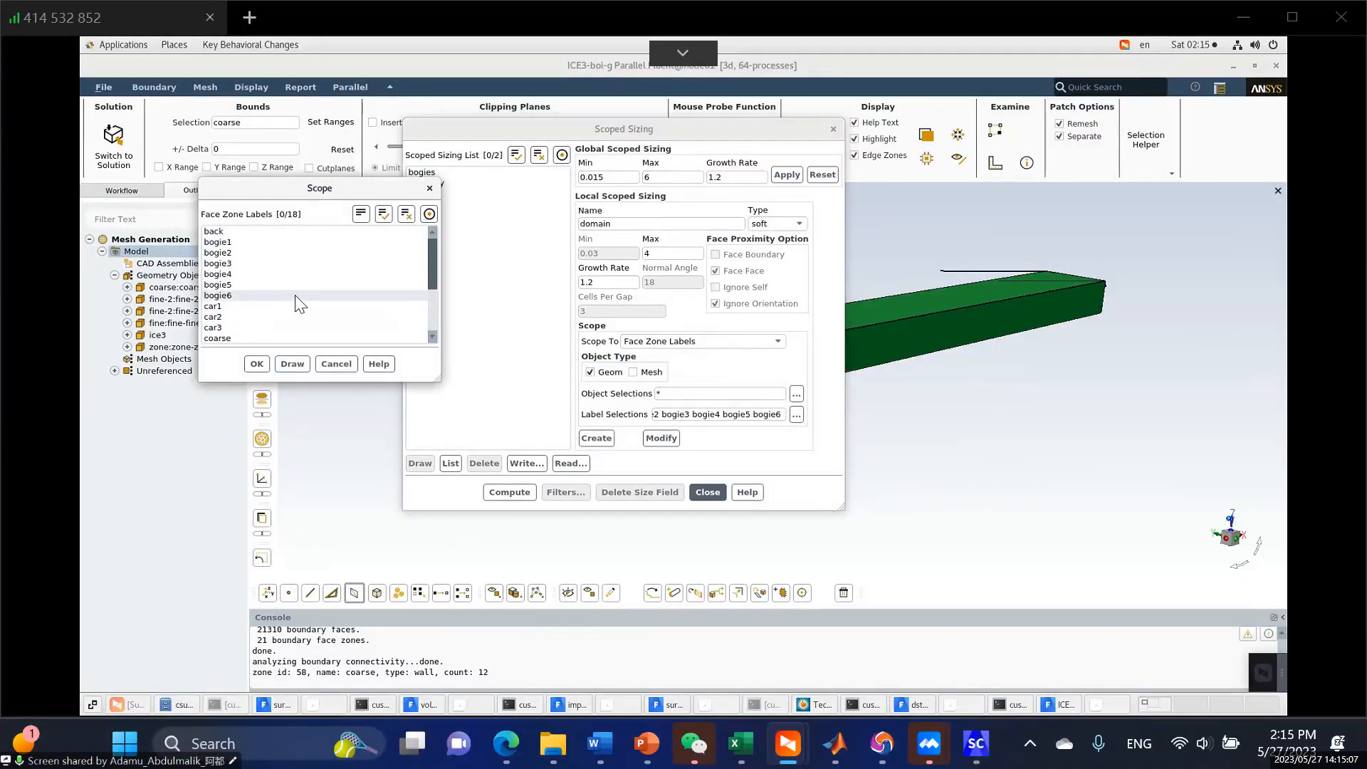
{"action": "left_click", "coordinate": [276, 273]}
{"action": "scroll", "coordinate": [269, 283], "scroll_direction": "down", "scroll_amount": 2}
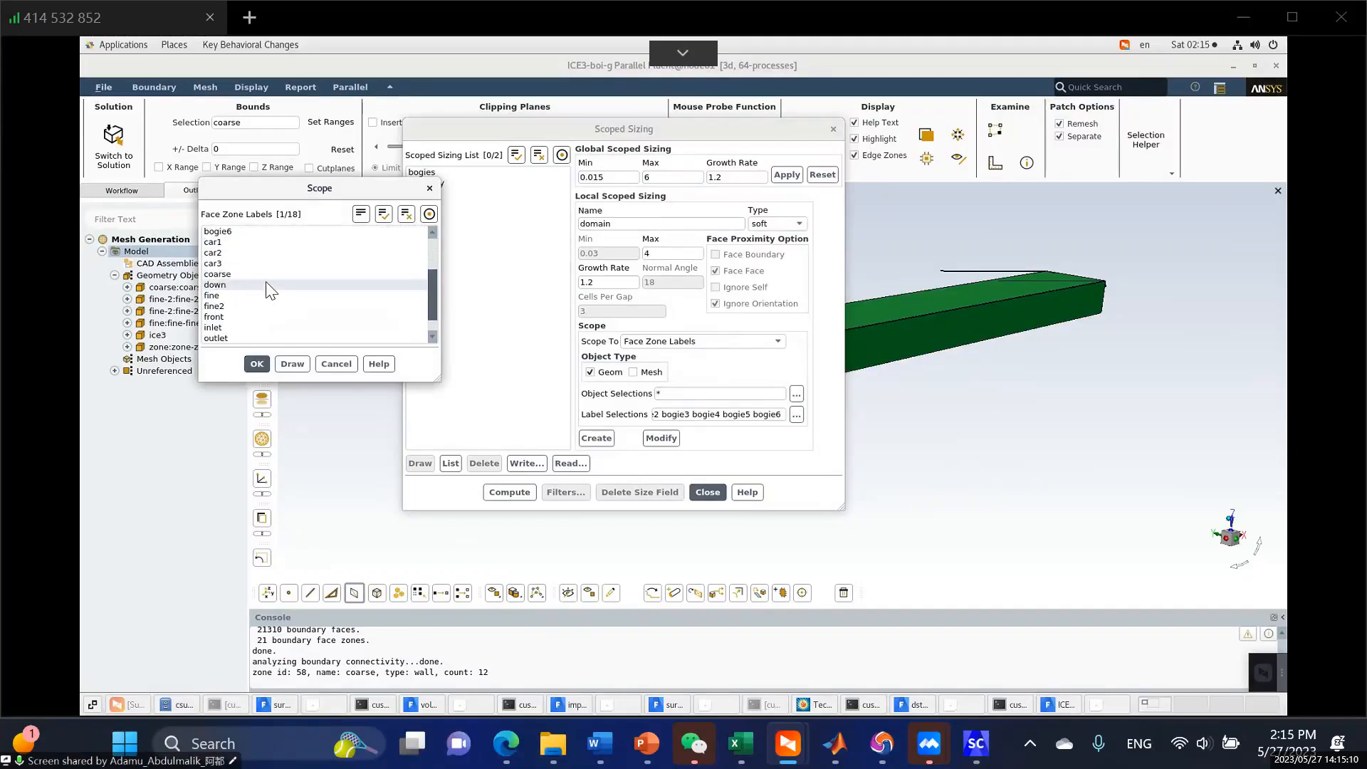
{"action": "left_click", "coordinate": [227, 284]}
{"action": "scroll", "coordinate": [235, 299], "scroll_direction": "down", "scroll_amount": 1}
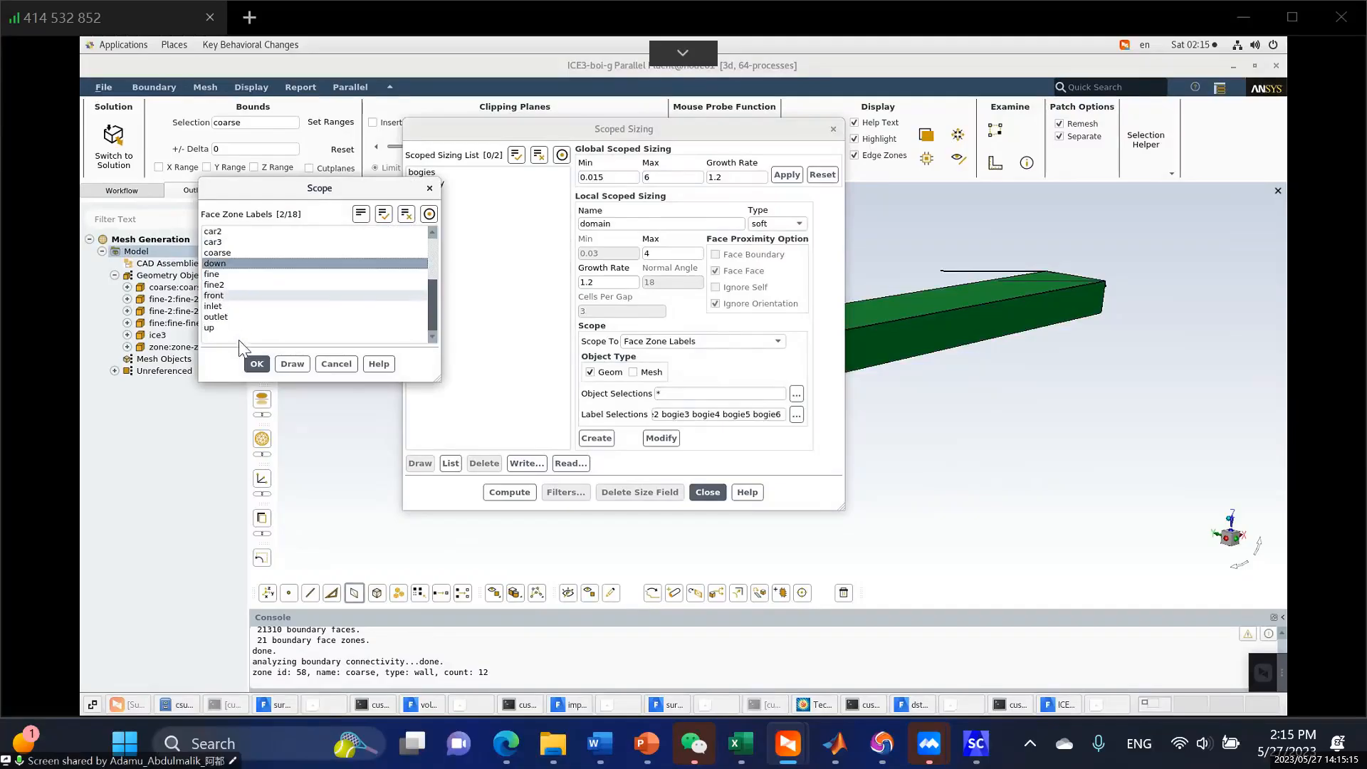
{"action": "left_click", "coordinate": [226, 295]}
{"action": "left_click", "coordinate": [227, 306]}
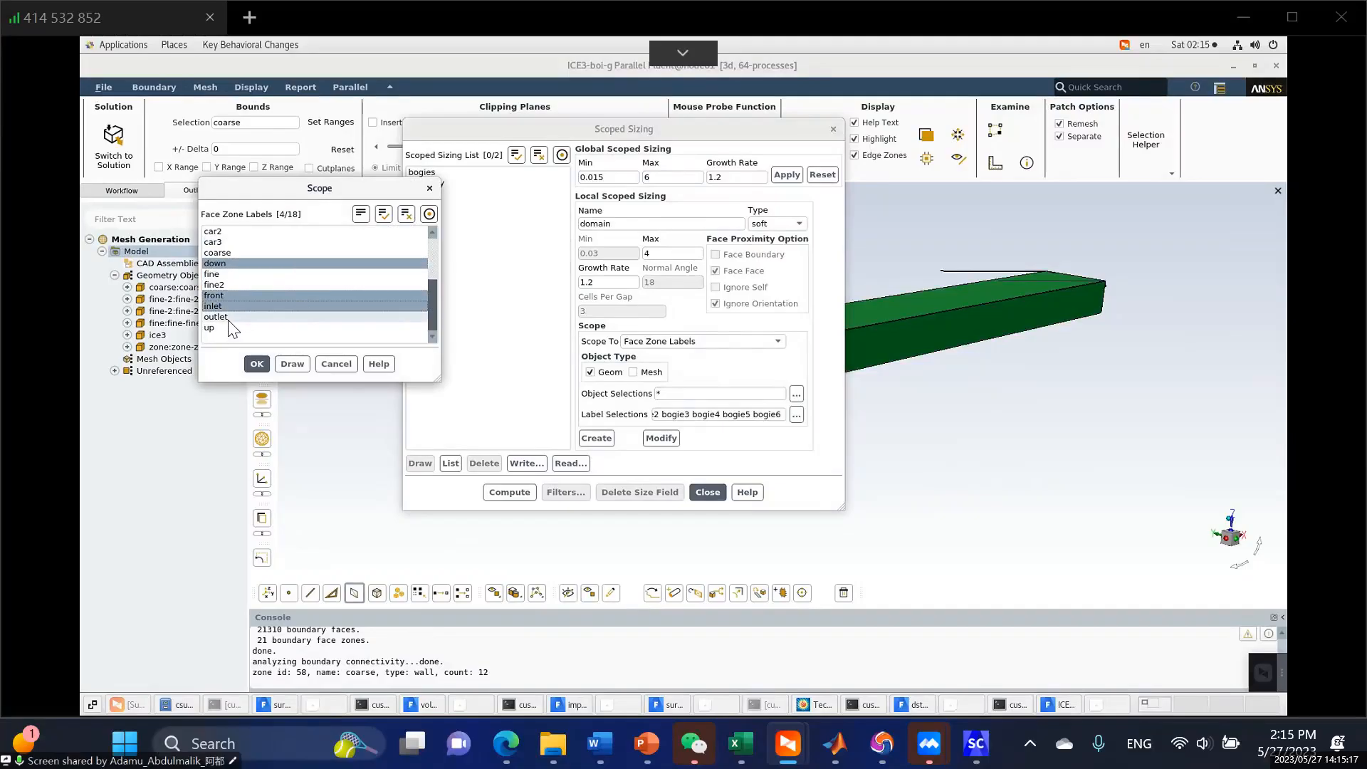
{"action": "left_click", "coordinate": [226, 317]}
{"action": "left_click", "coordinate": [216, 331]}
{"action": "left_click", "coordinate": [257, 364]}
{"action": "left_click", "coordinate": [597, 440]}
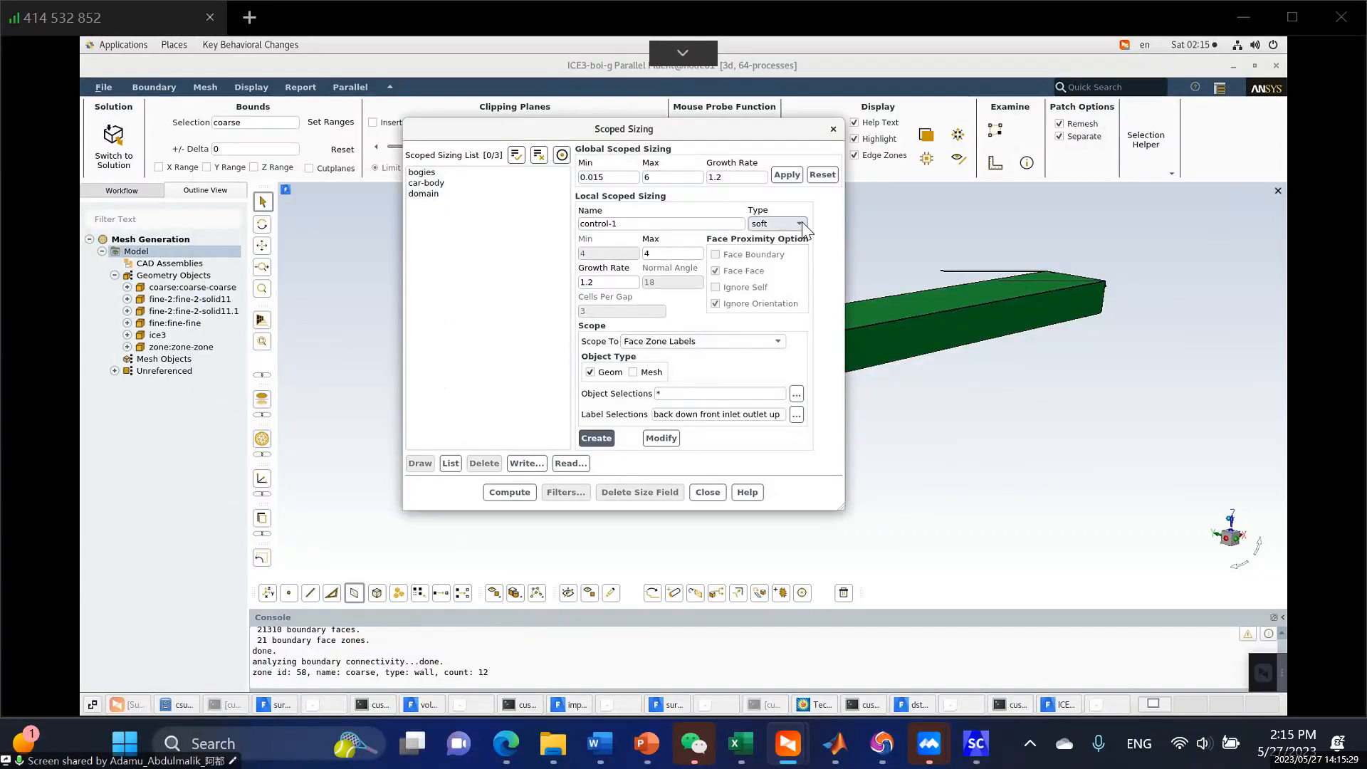
Name a new local sizing control coarse and set its type to boi.
{"action": "left_click_drag", "start_coordinate": [622, 226], "coordinate": [543, 227]}
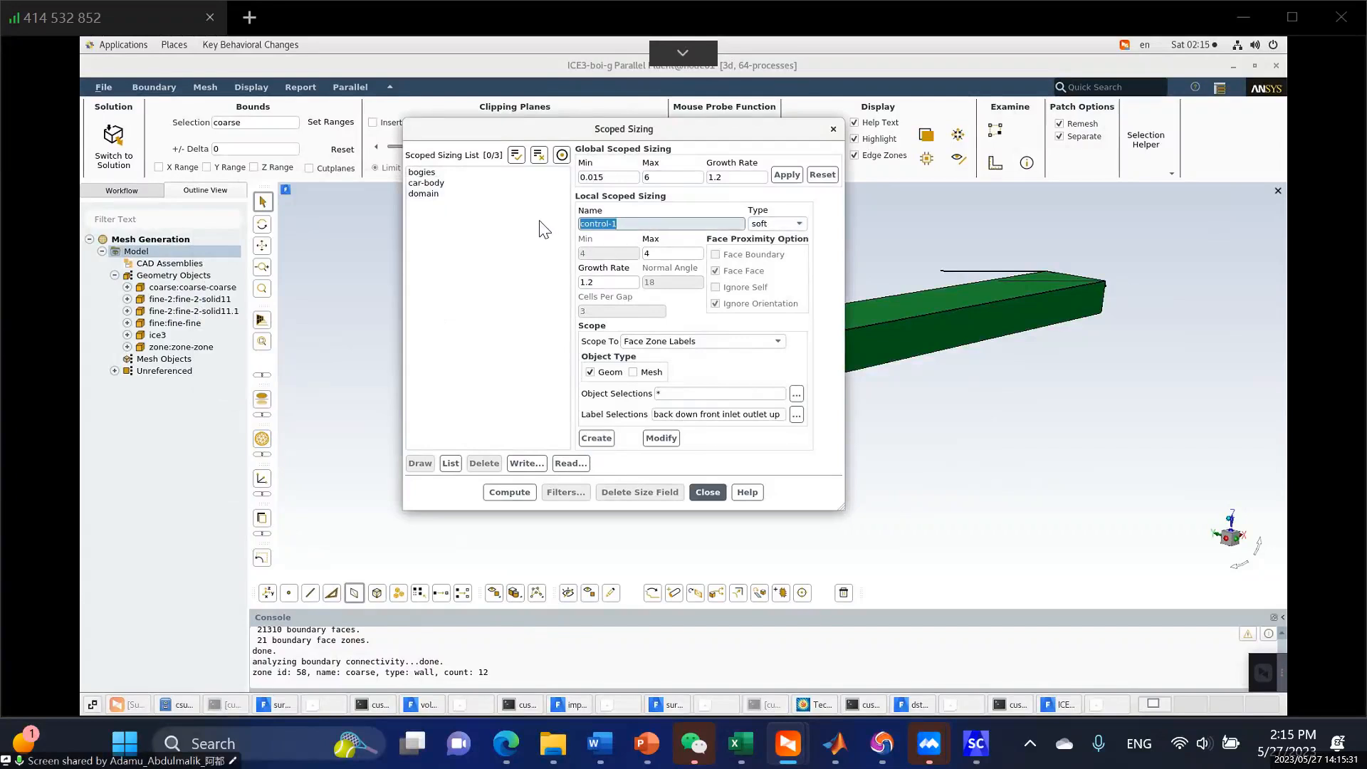
{"action": "type", "text": "fi"}
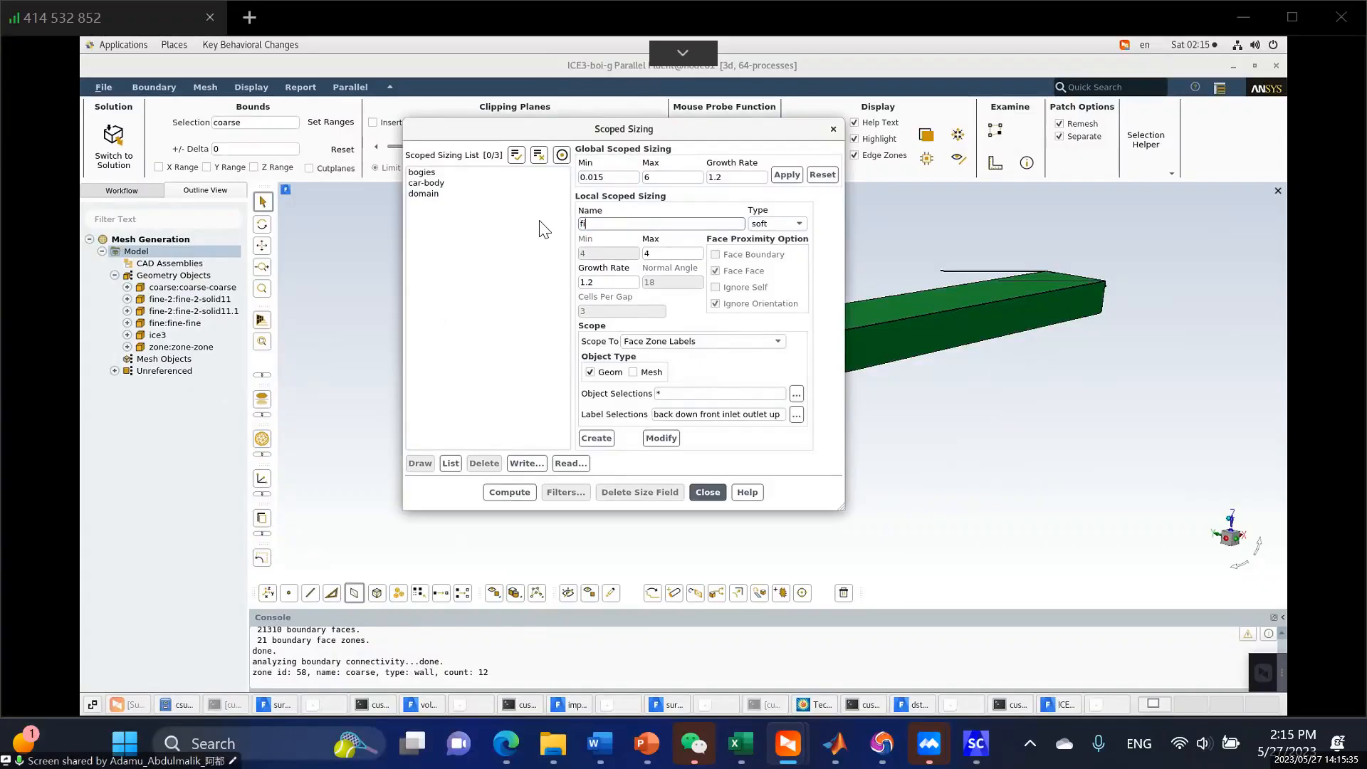
{"action": "type", "text": "ne"}
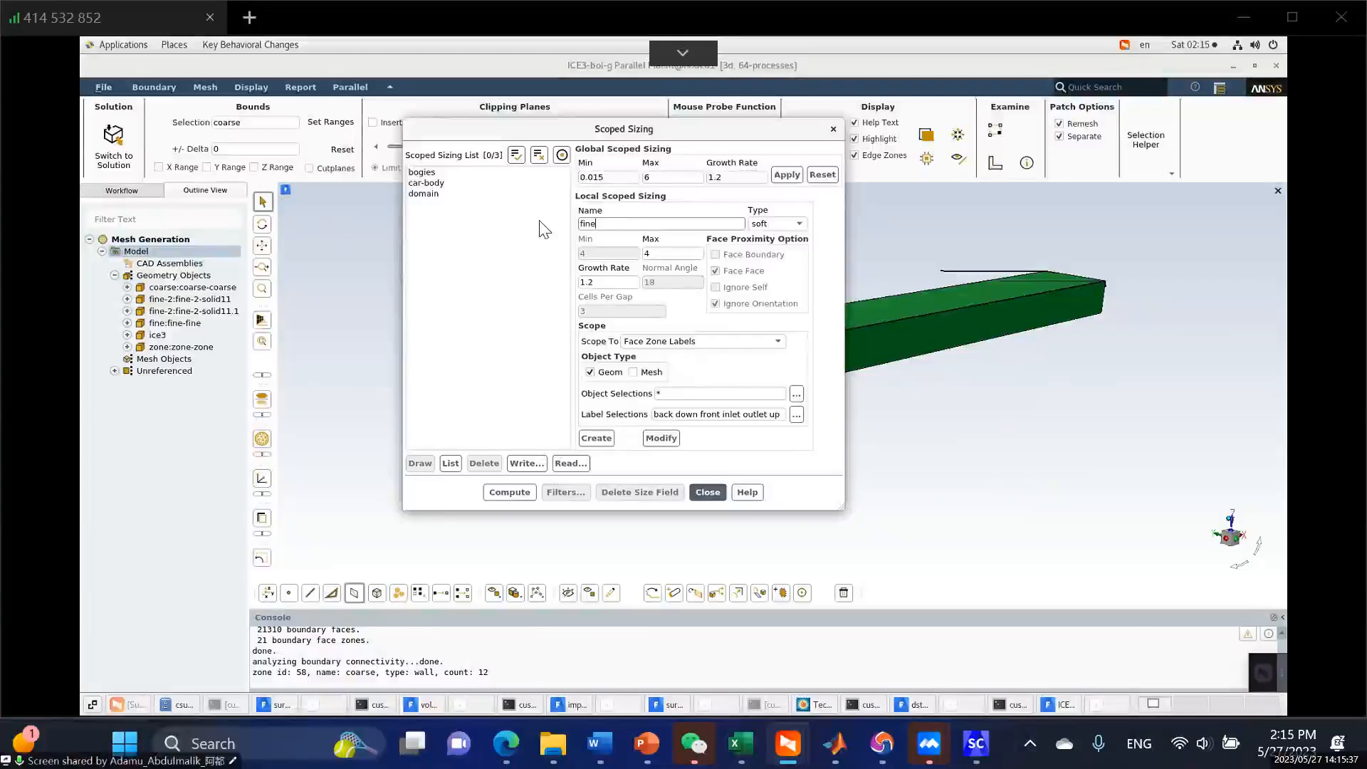
{"action": "key", "text": "BackSpace"}
{"action": "key", "text": "BackSpace"}
{"action": "key", "text": "BackSpace"}
{"action": "type", "text": "coarse"}
{"action": "left_click", "coordinate": [795, 223]}
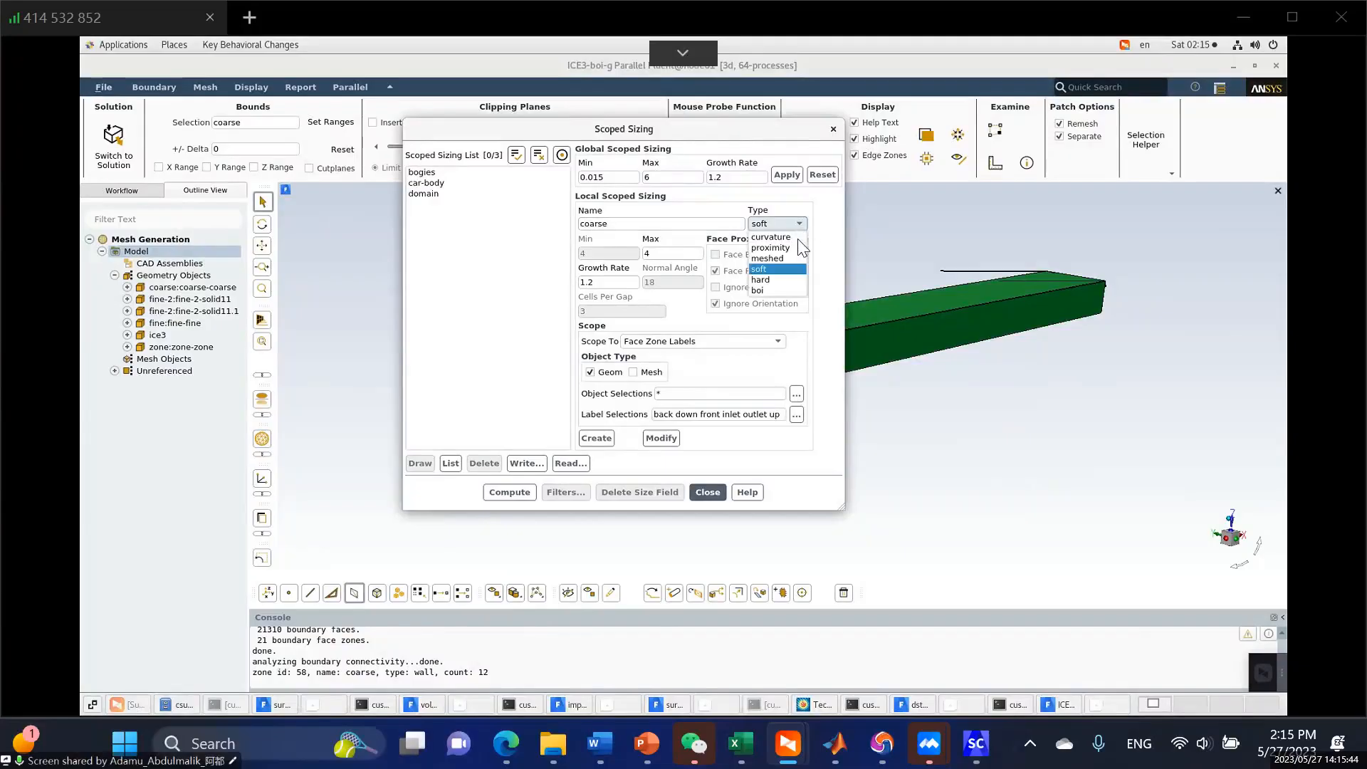
{"action": "left_click", "coordinate": [755, 289]}
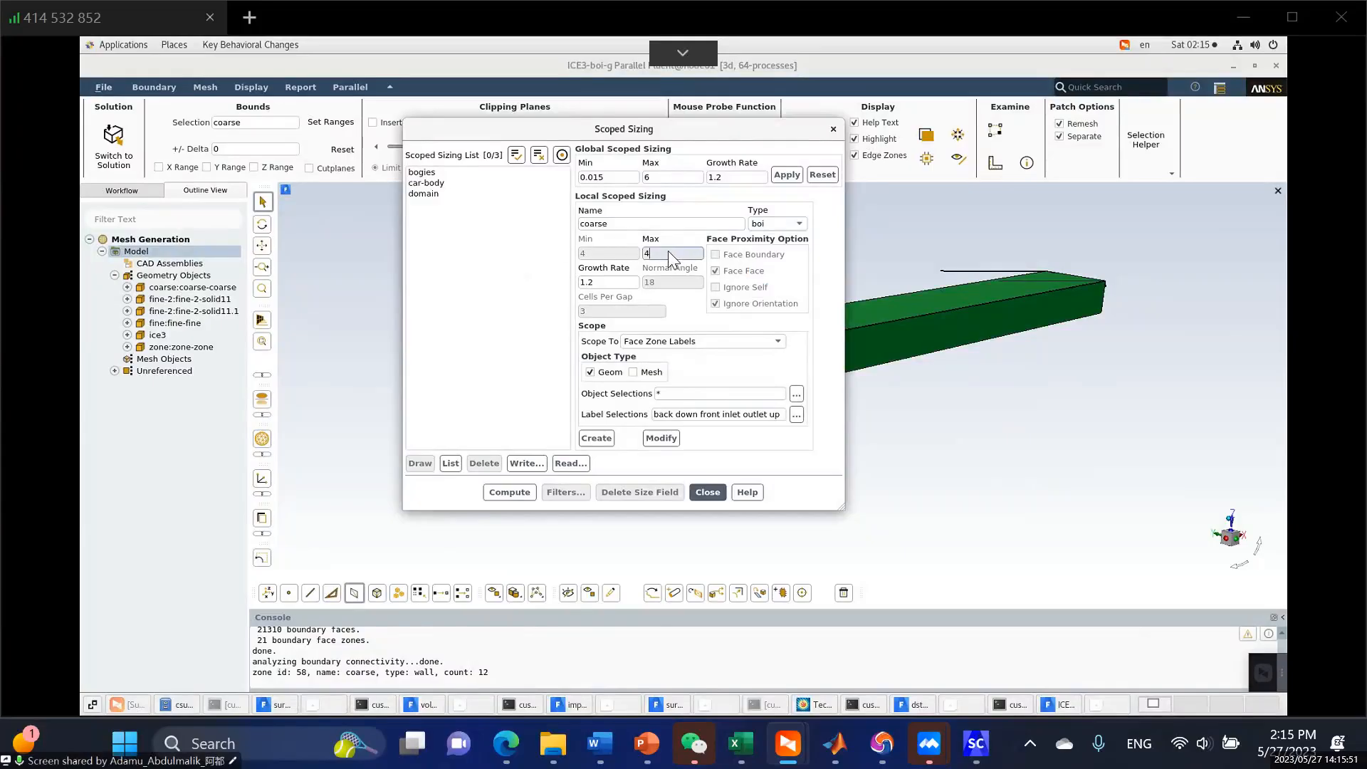
Set the coarse sizing's maximum to 0.65.
{"action": "double_click", "coordinate": [644, 254]}
{"action": "type", "text": "0.5"}
{"action": "key", "text": "BackSpace"}
{"action": "key", "text": "BackSpace"}
{"action": "type", "text": ".65"}
Scope the coarse sizing to the coarse face zone label only and create the control.
{"action": "left_click", "coordinate": [796, 415]}
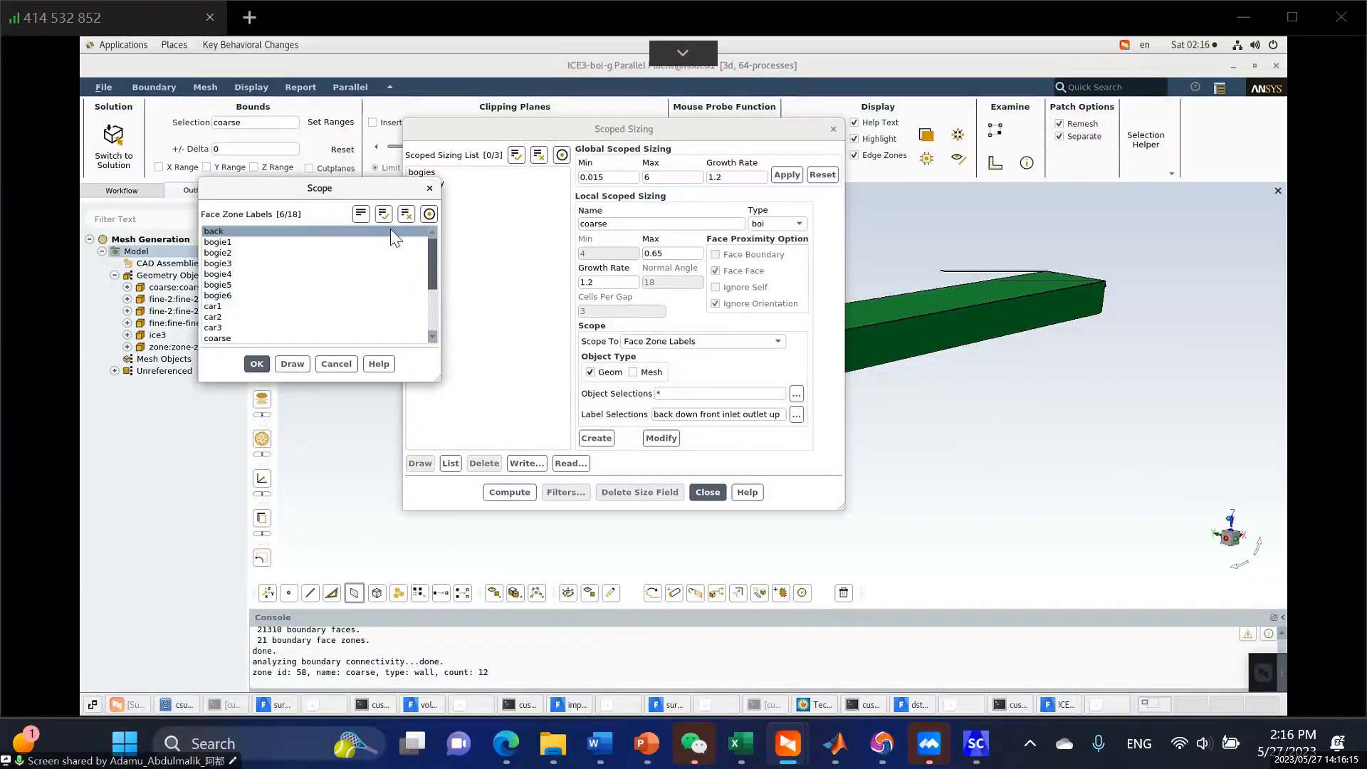
{"action": "left_click", "coordinate": [406, 214]}
{"action": "scroll", "coordinate": [226, 306], "scroll_direction": "down", "scroll_amount": 2}
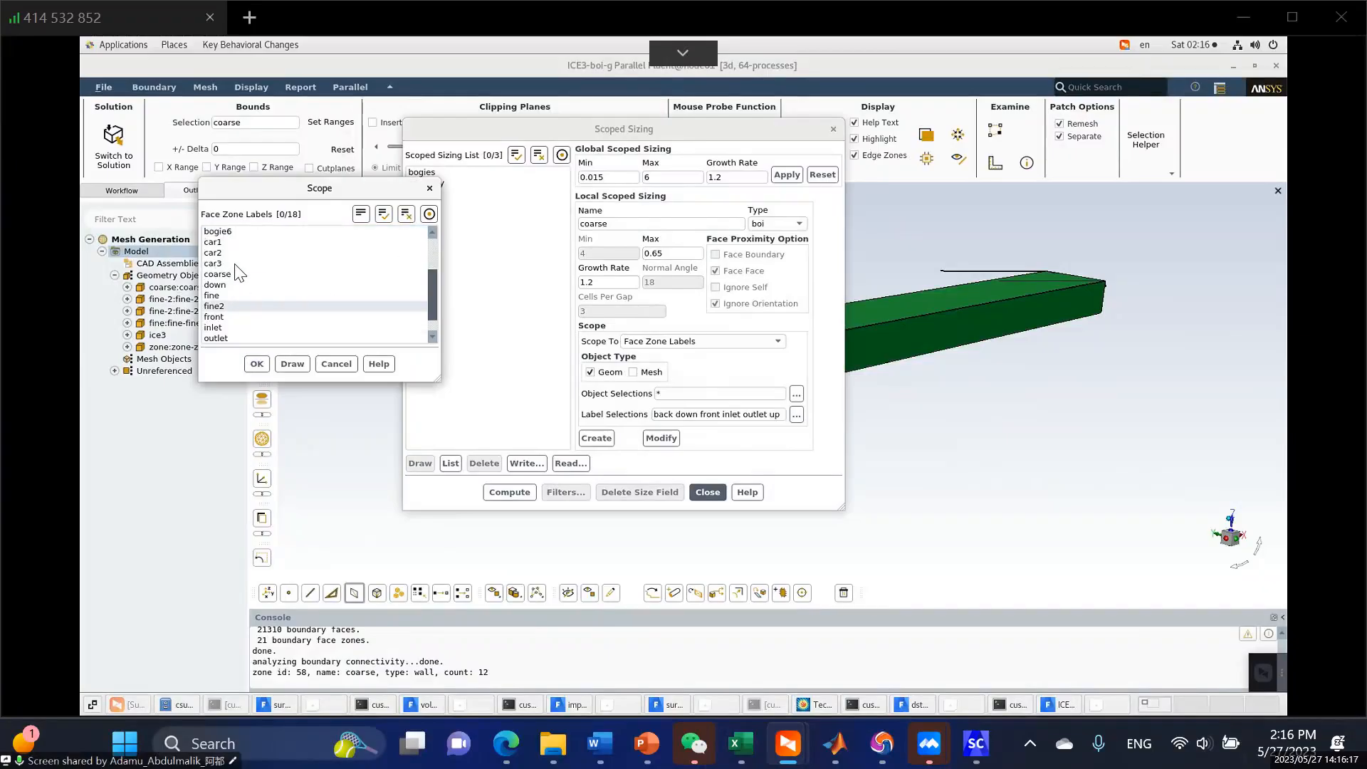
{"action": "left_click", "coordinate": [231, 275]}
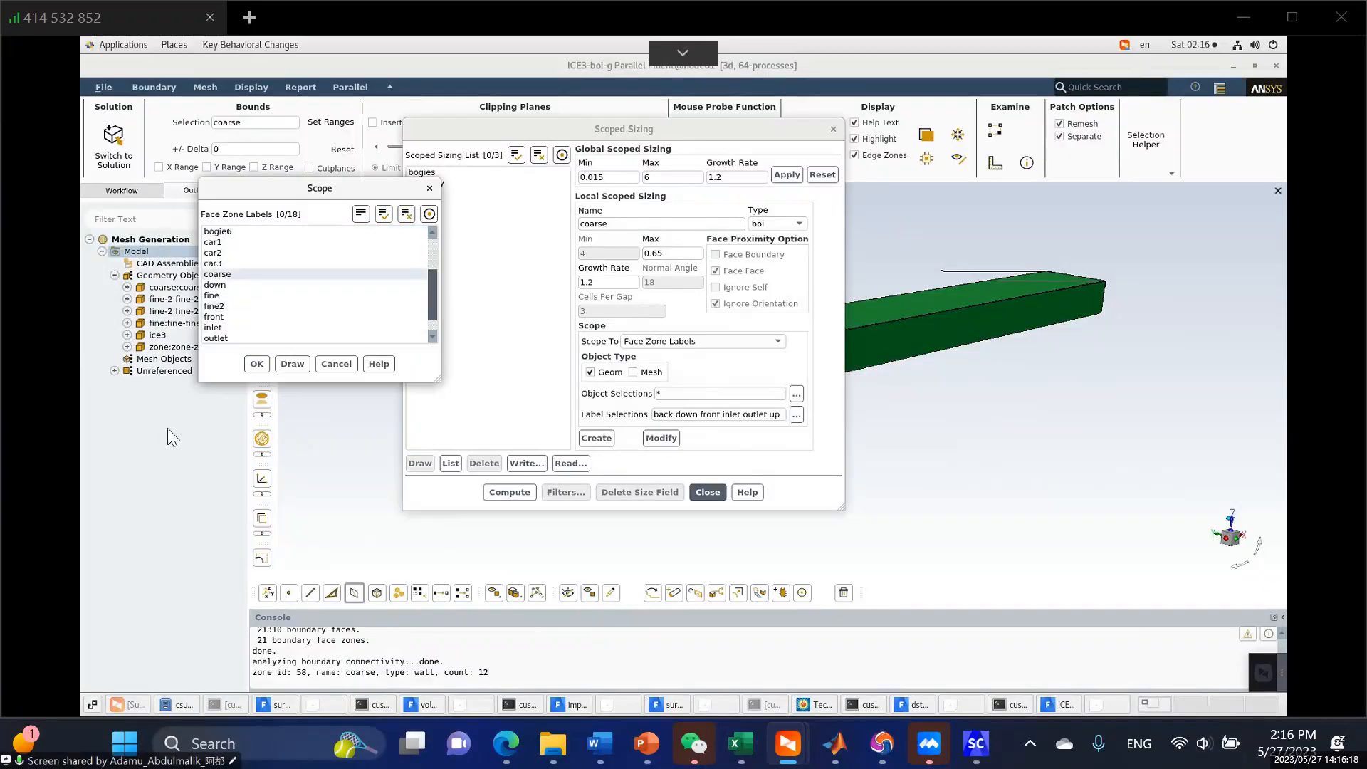
{"action": "left_click", "coordinate": [256, 363]}
{"action": "left_click", "coordinate": [596, 437]}
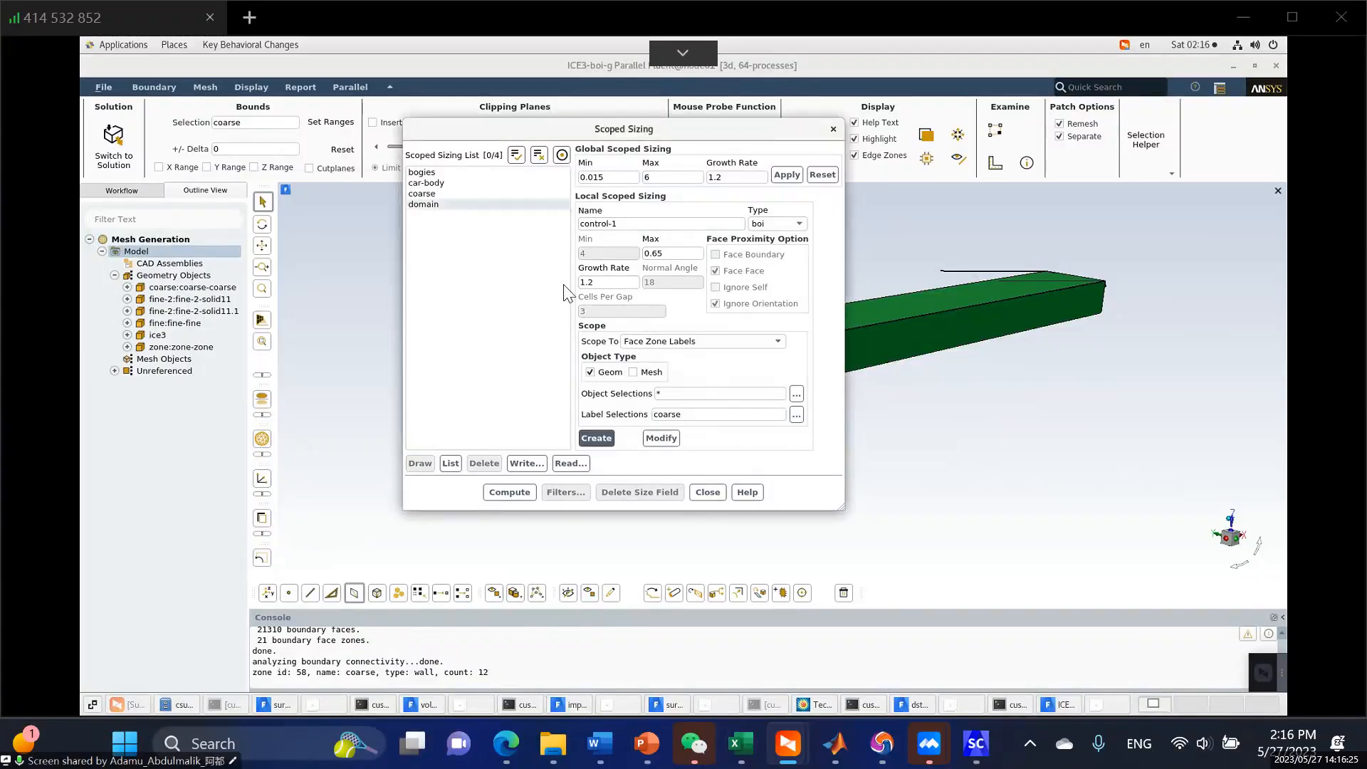
Name a new local sizing control fine.
{"action": "triple_click", "coordinate": [616, 227]}
{"action": "type", "text": "fine"}
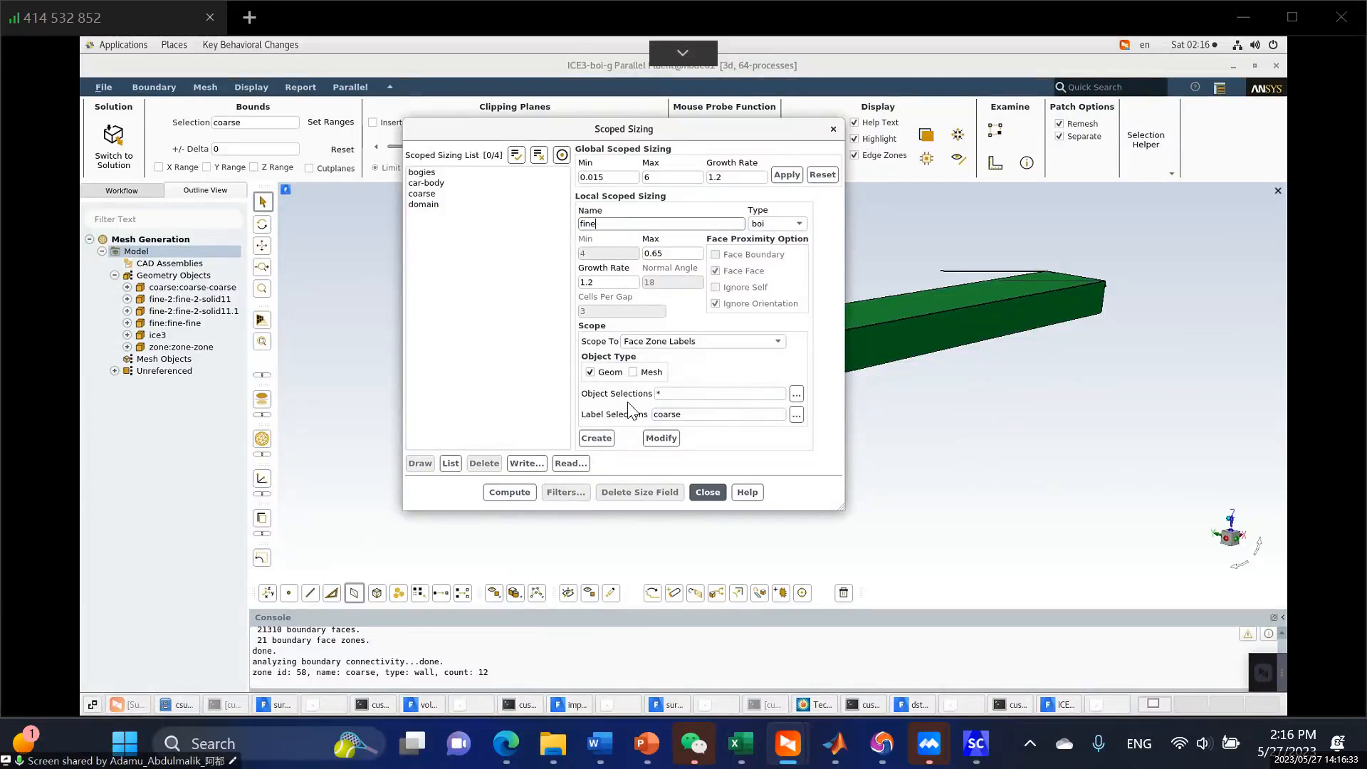
{"action": "left_click", "coordinate": [796, 415]}
{"action": "scroll", "coordinate": [257, 298], "scroll_direction": "up", "scroll_amount": 2}
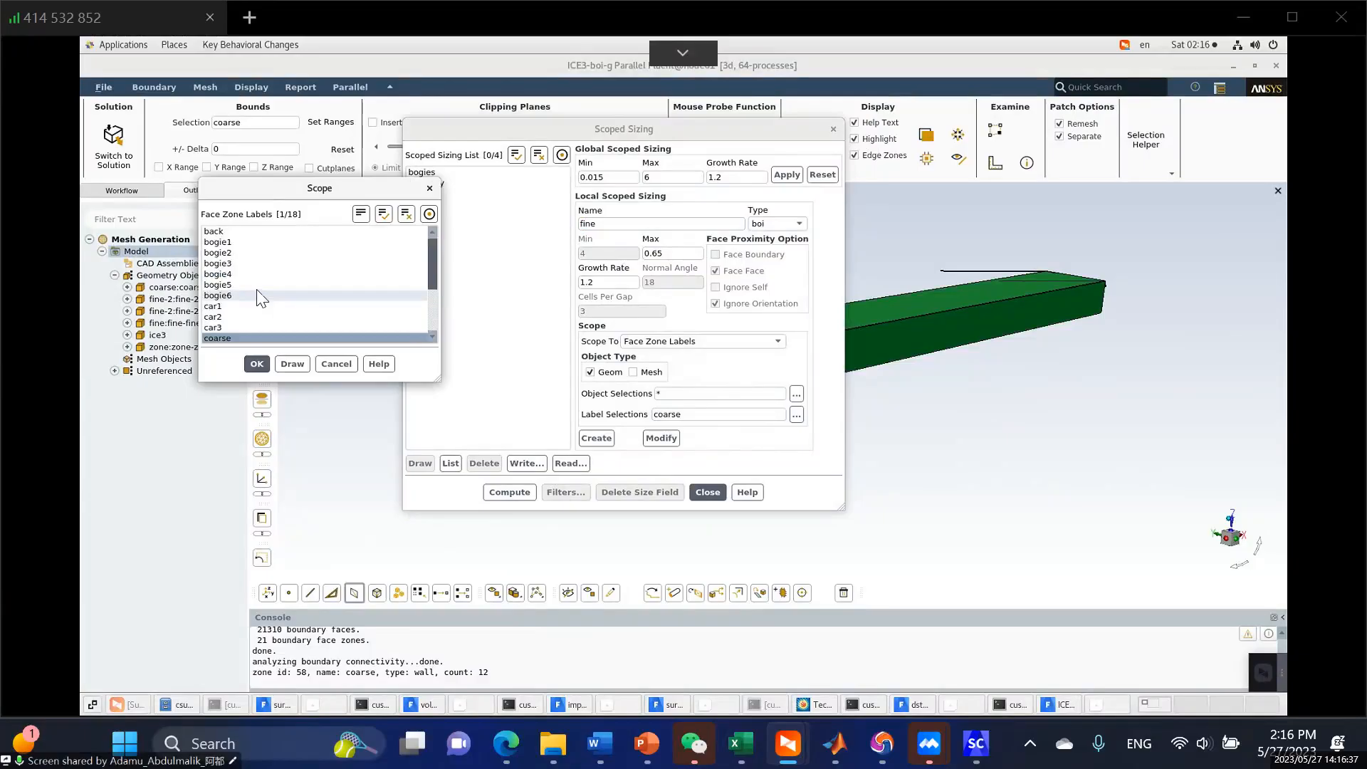
{"action": "scroll", "coordinate": [258, 292], "scroll_direction": "down", "scroll_amount": 1}
{"action": "scroll", "coordinate": [254, 292], "scroll_direction": "down", "scroll_amount": 3}
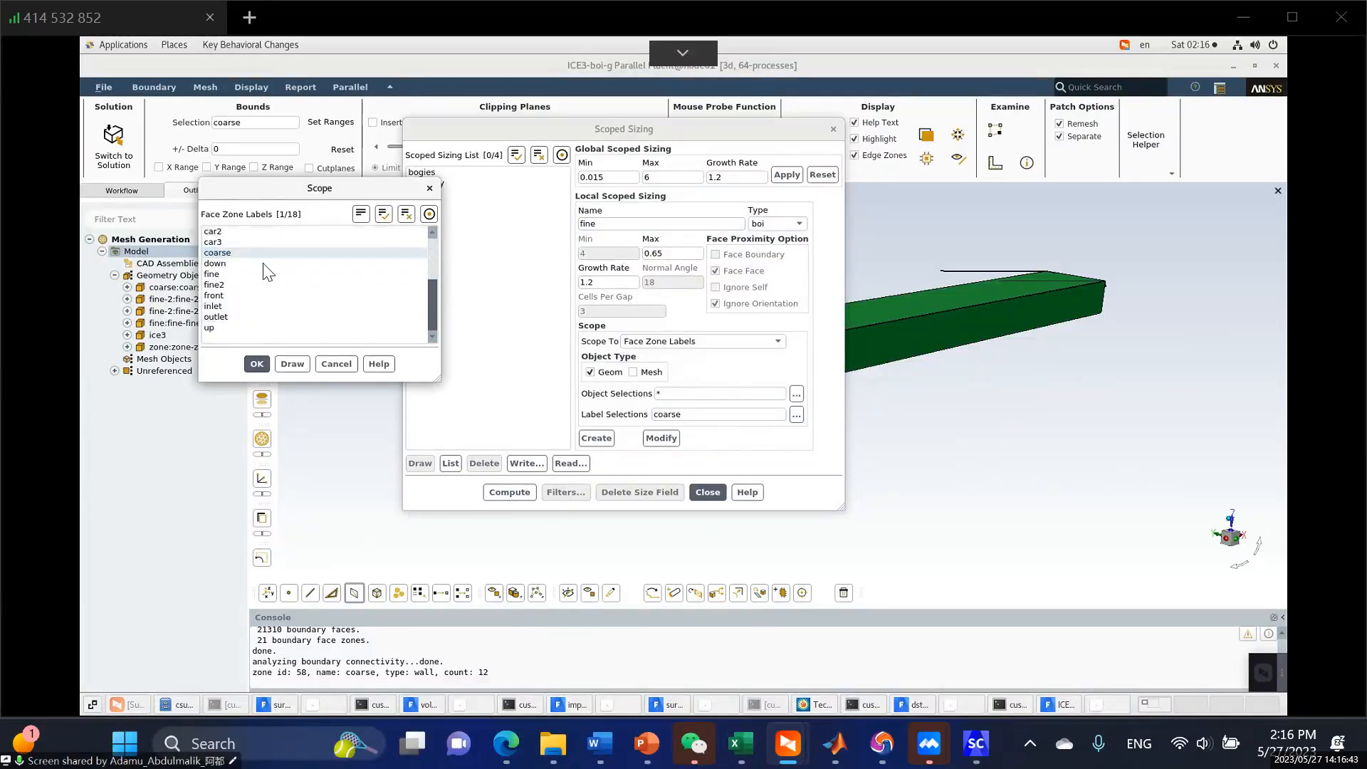
{"action": "scroll", "coordinate": [273, 312], "scroll_direction": "up", "scroll_amount": 2}
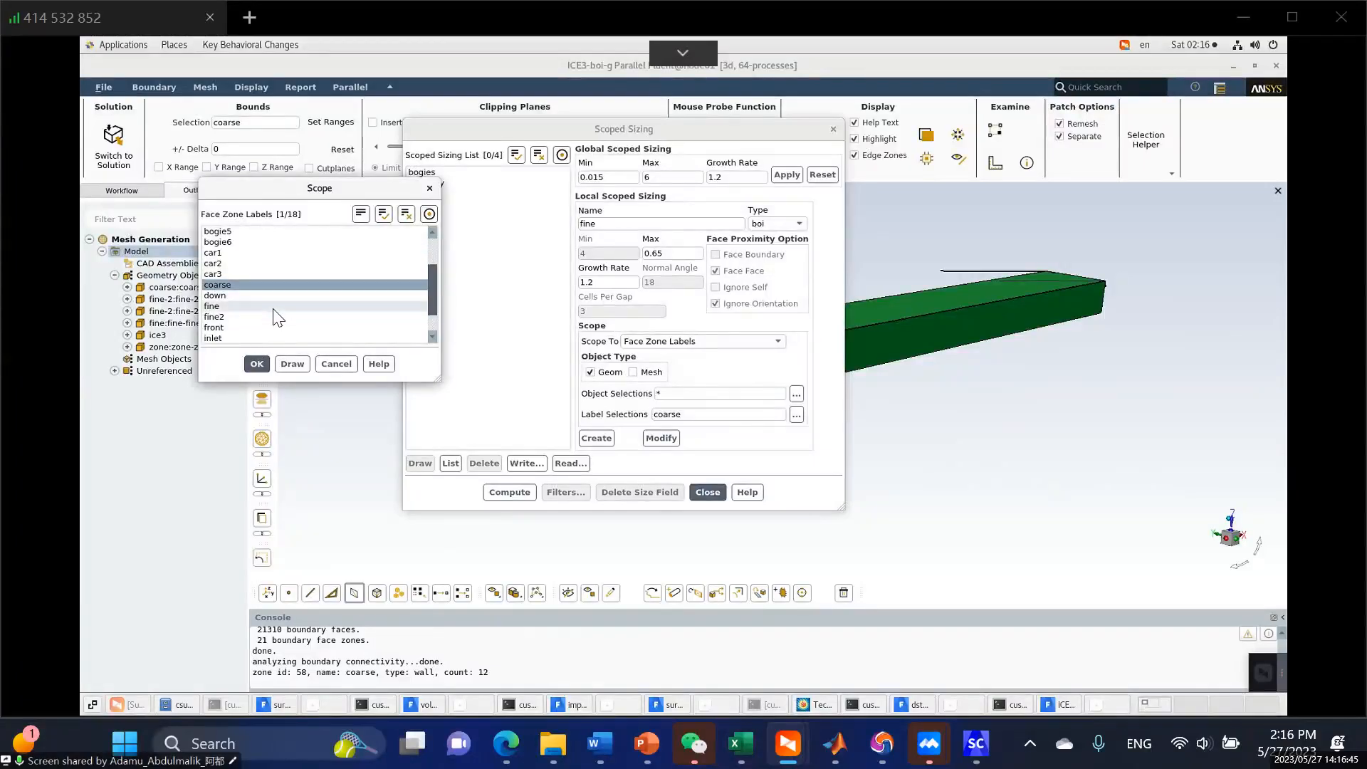
{"action": "scroll", "coordinate": [280, 305], "scroll_direction": "down", "scroll_amount": 1}
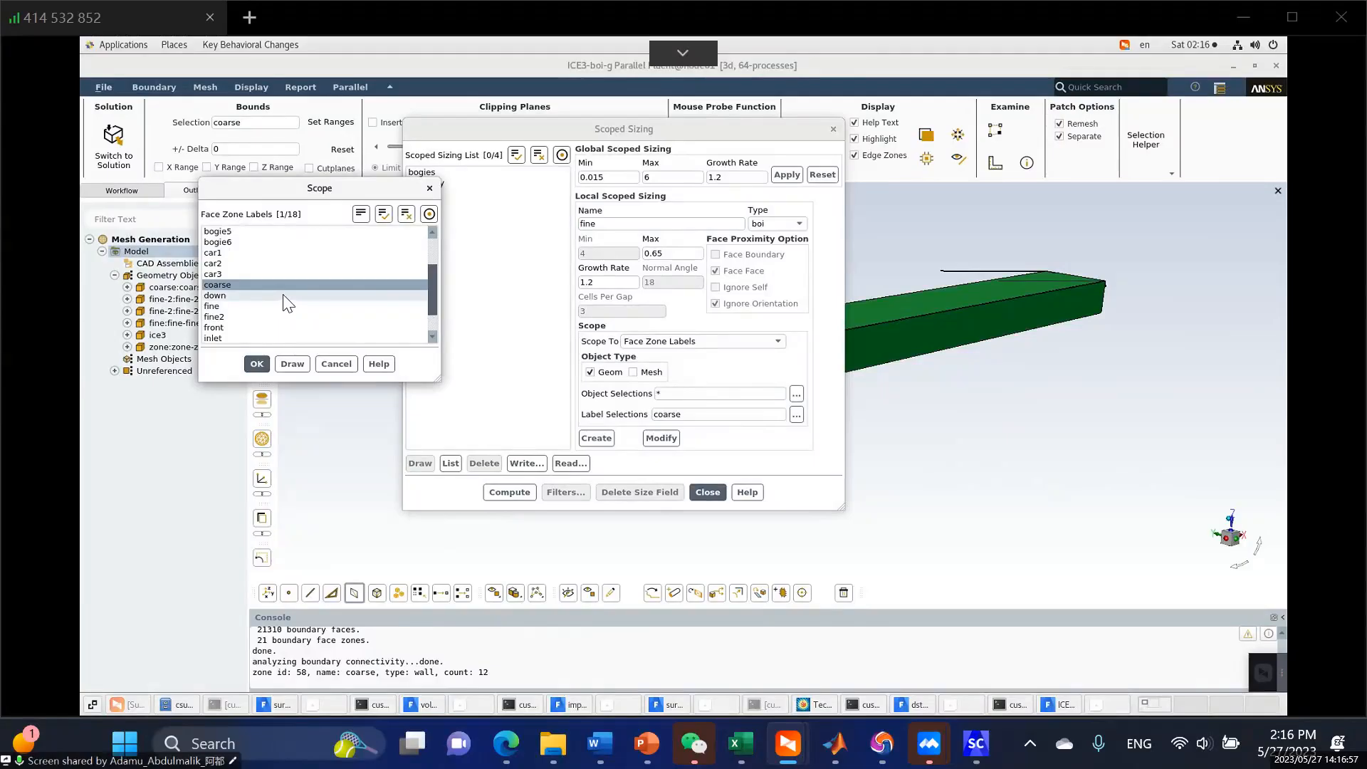
{"action": "left_click", "coordinate": [228, 285]}
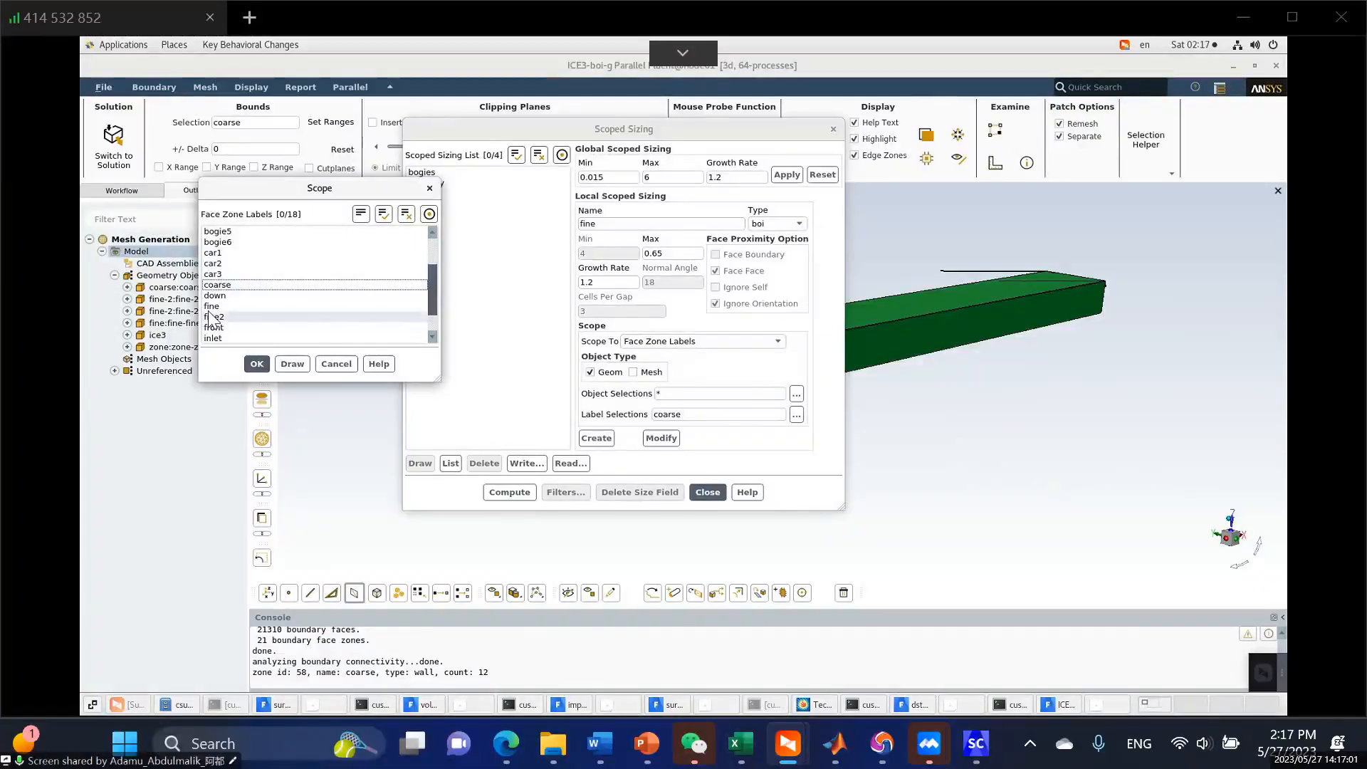
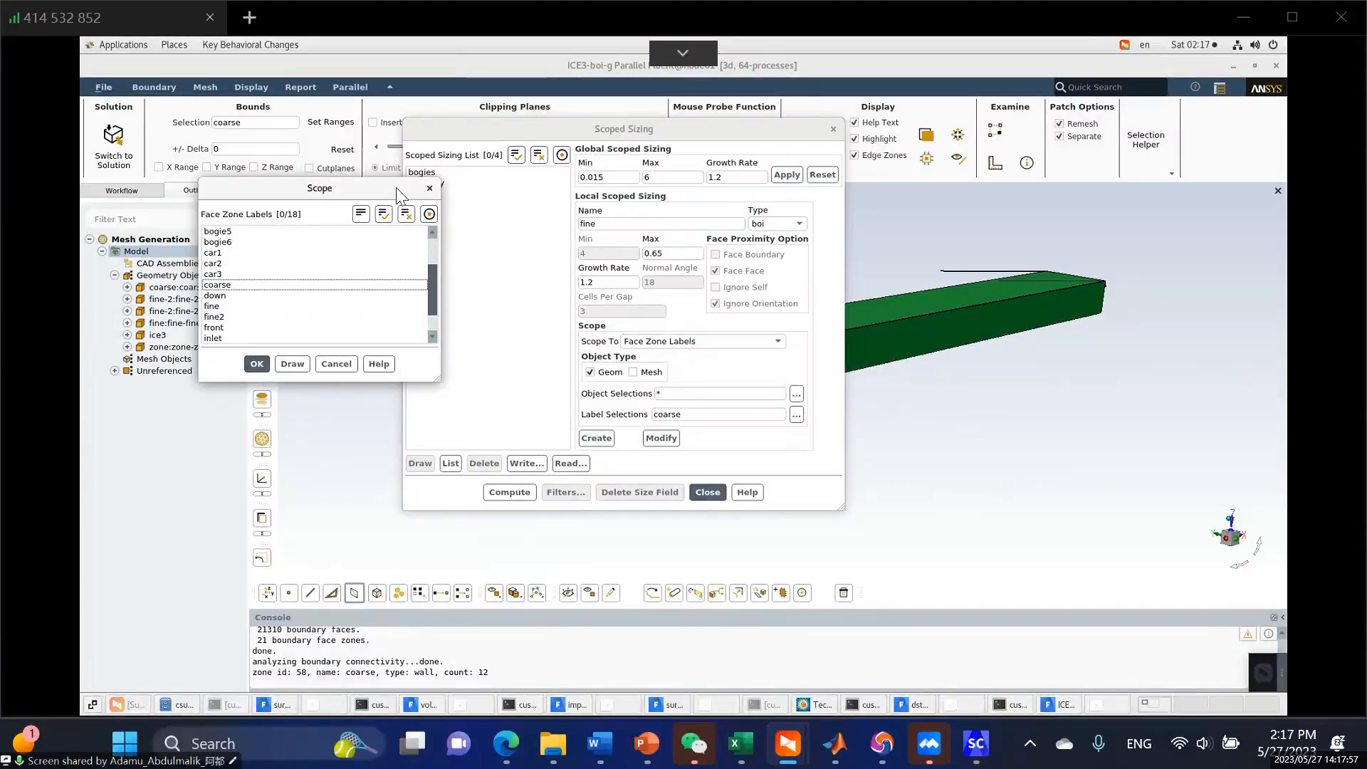
{"action": "left_click", "coordinate": [429, 188]}
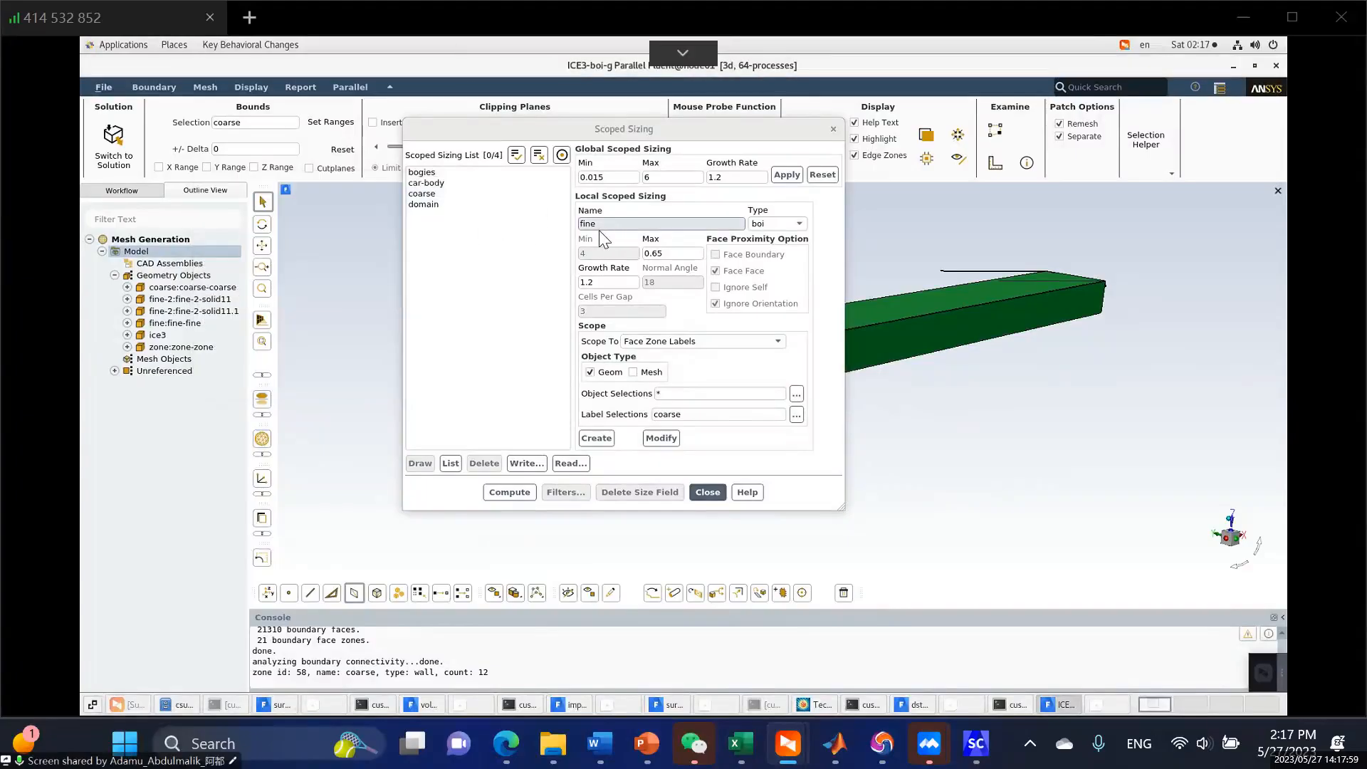
Keep fine as the control's name and set its maximum size to 0.4.
{"action": "left_click", "coordinate": [600, 230]}
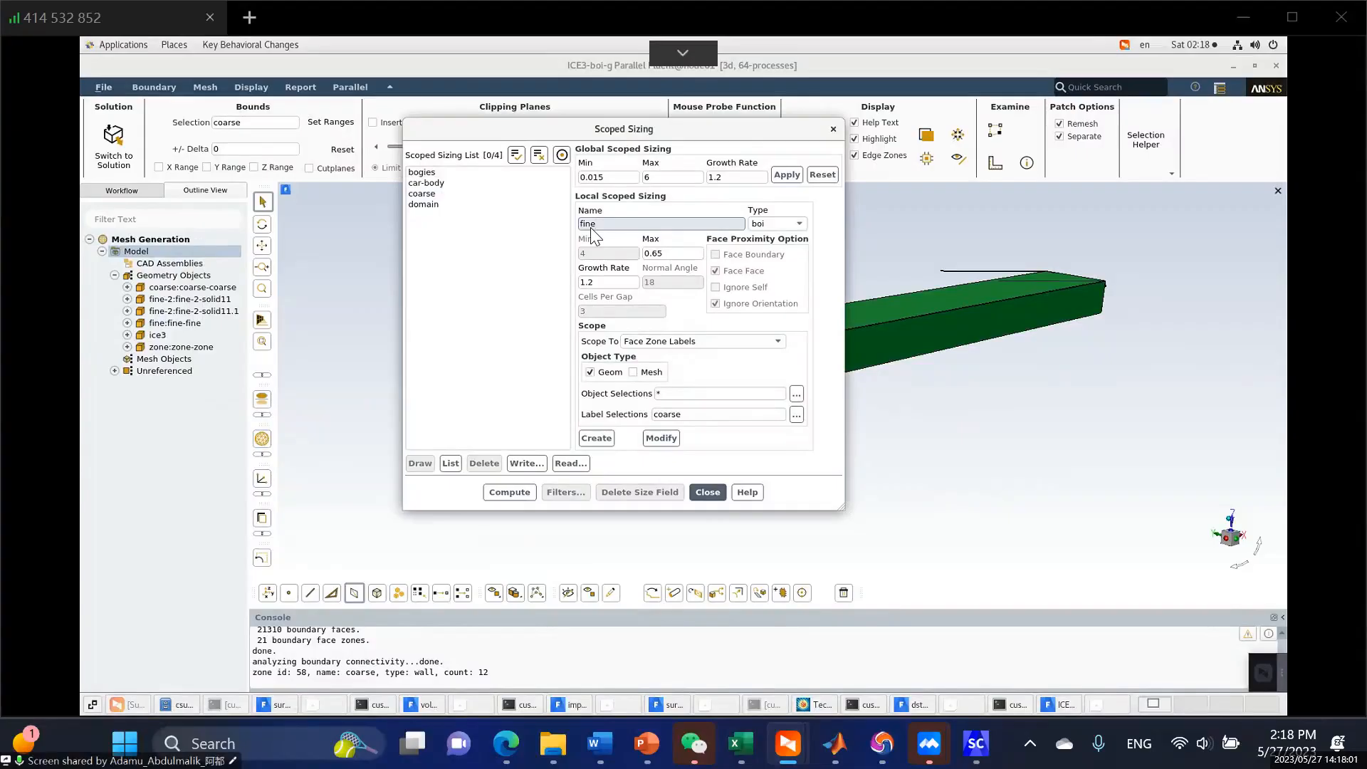
{"action": "type", "text": "fine"}
{"action": "left_click", "coordinate": [672, 255]}
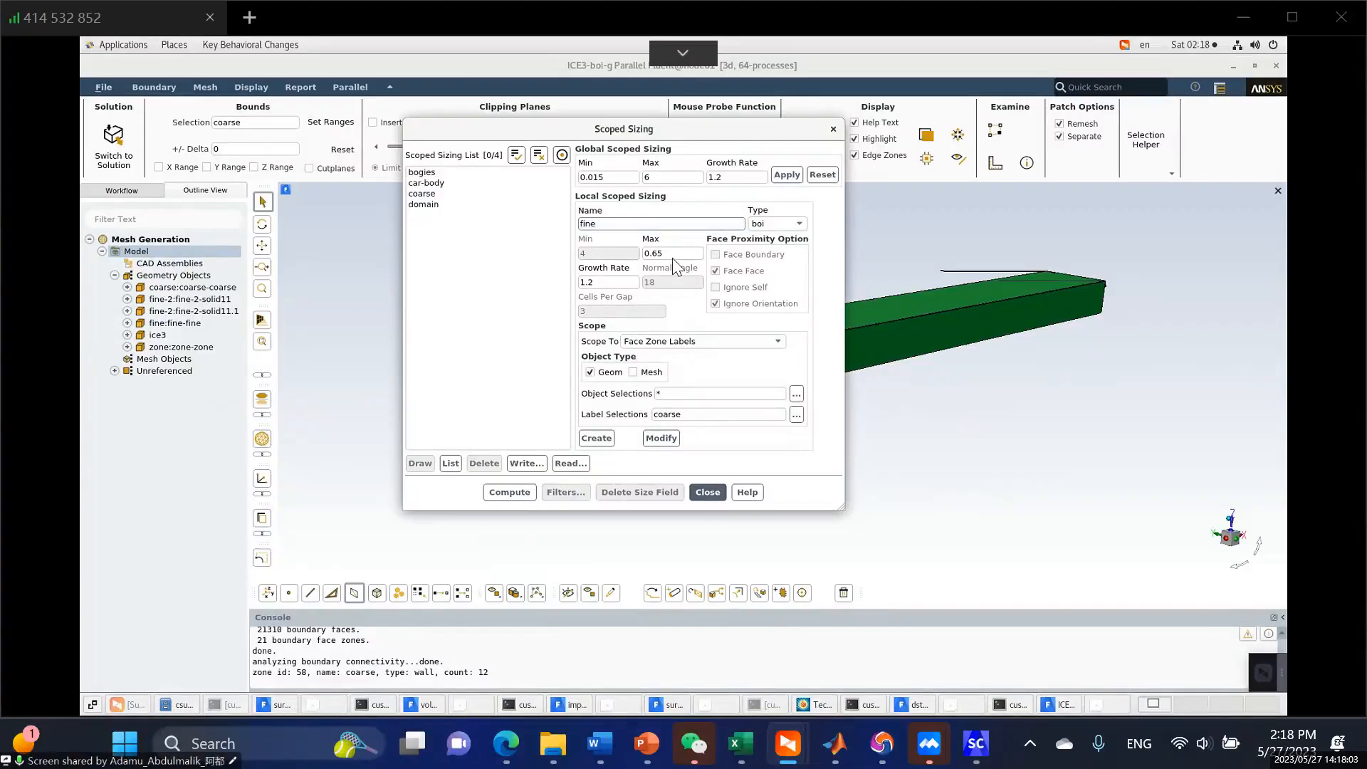
{"action": "double_click", "coordinate": [653, 254]}
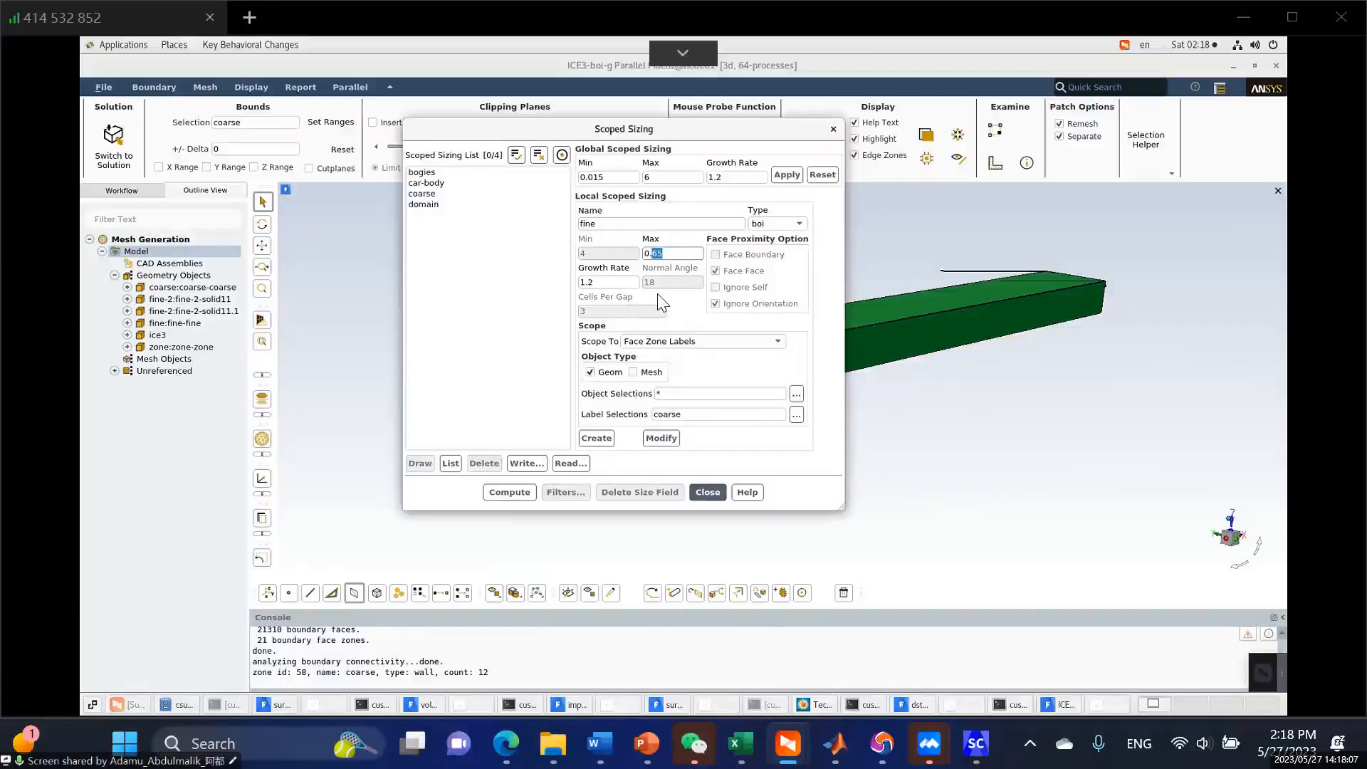
{"action": "type", "text": "4"}
Scope the fine sizing to the fine face zone label only and create the control.
{"action": "left_click", "coordinate": [796, 415]}
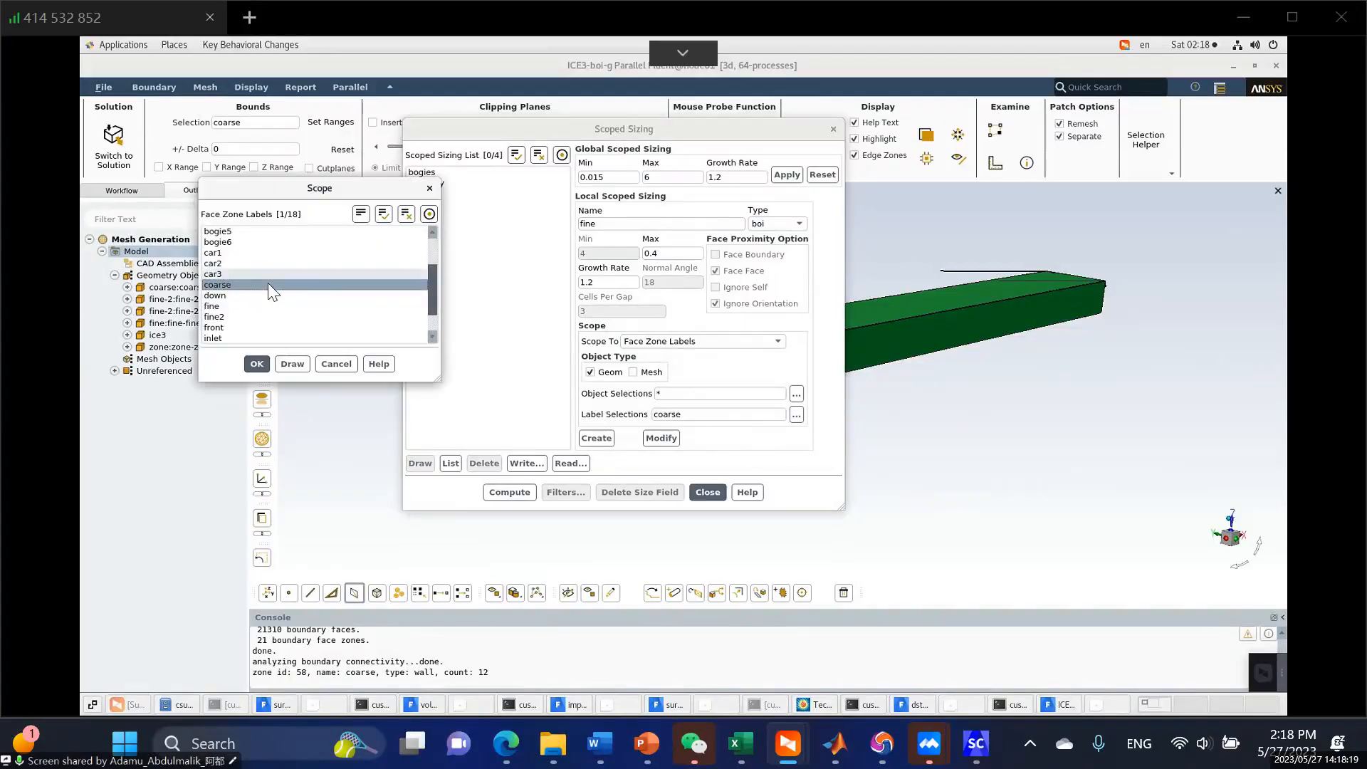
{"action": "left_click", "coordinate": [228, 306]}
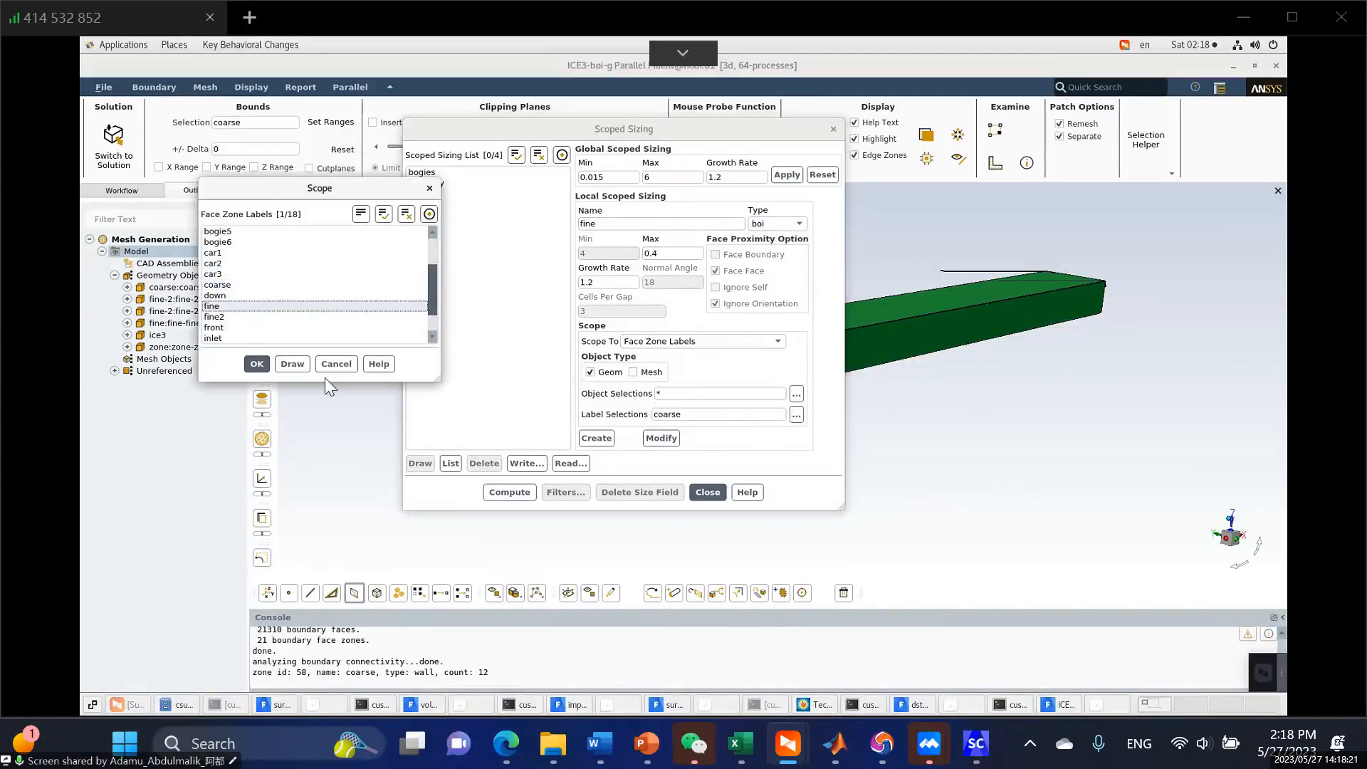
{"action": "left_click", "coordinate": [257, 364]}
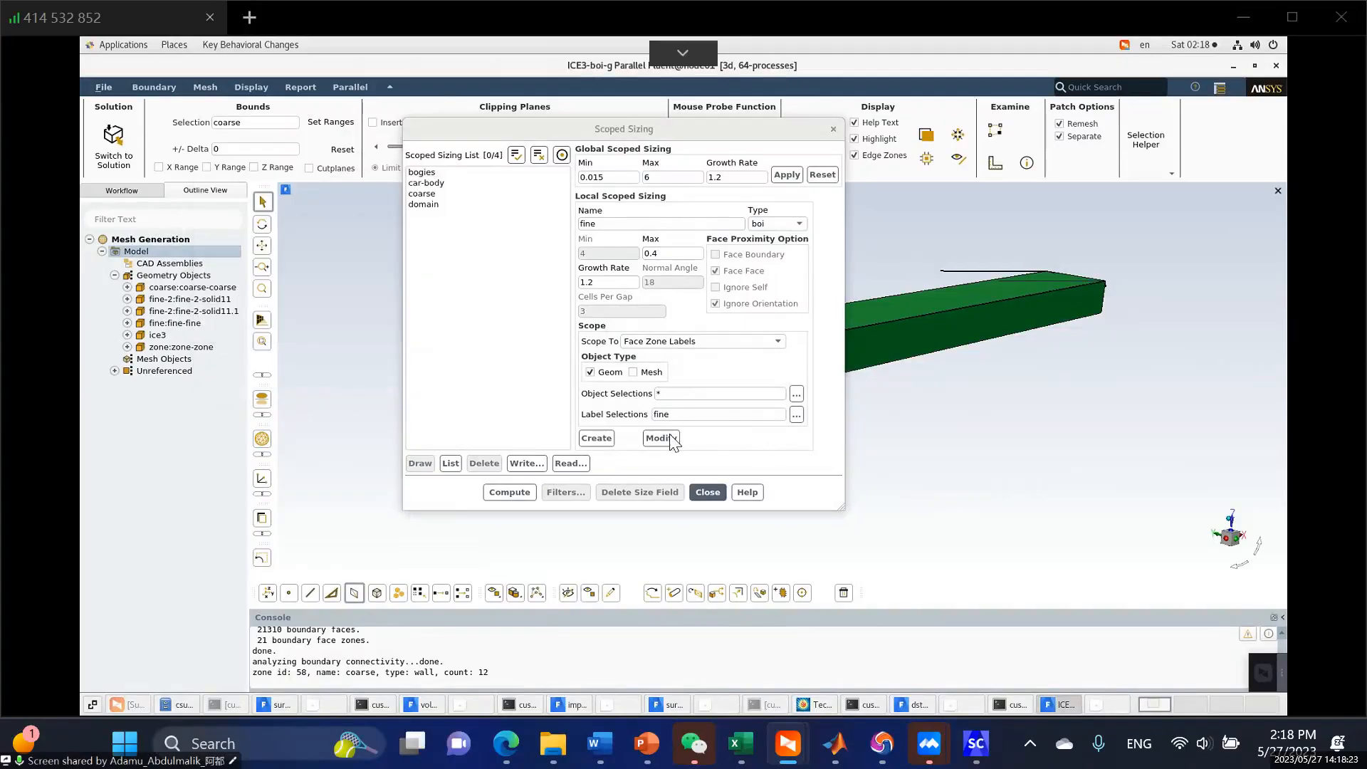
{"action": "left_click", "coordinate": [595, 437]}
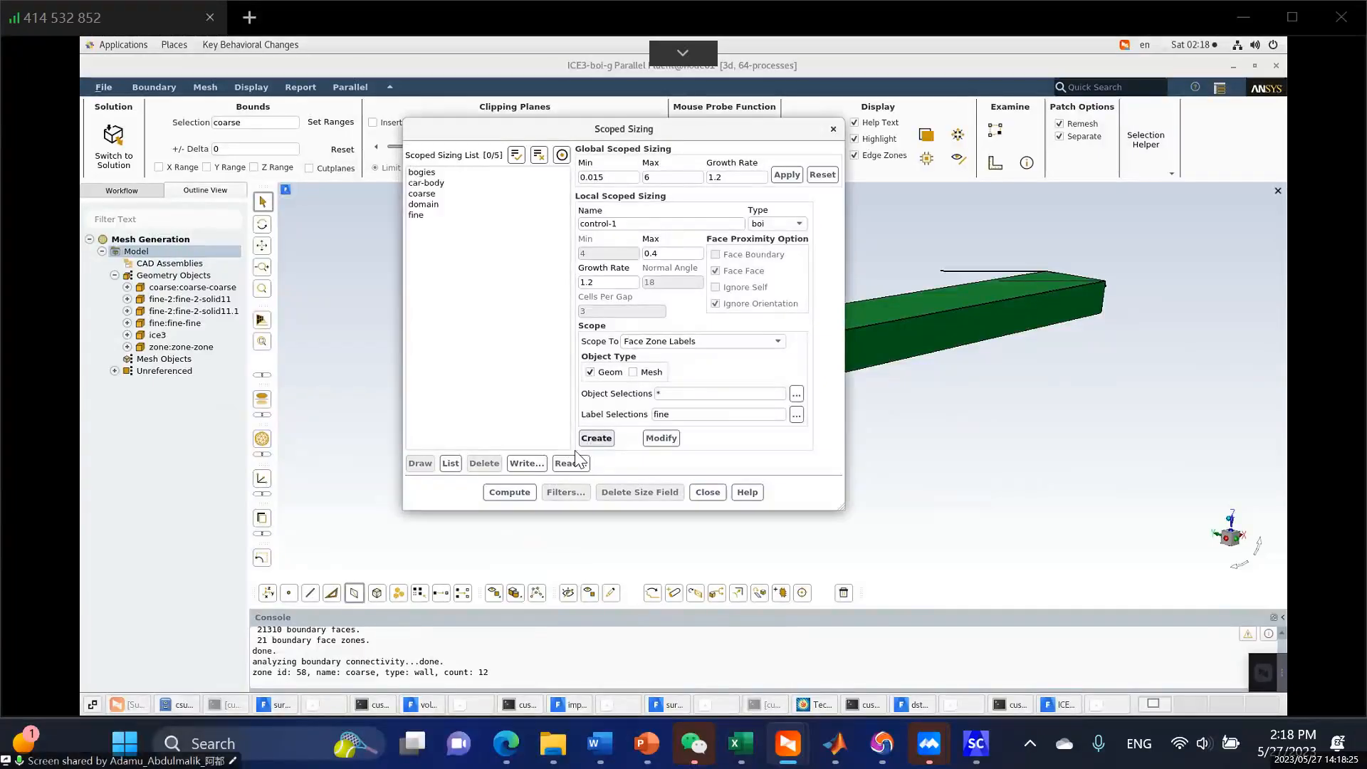
Name another local sizing control fine2, scope it to the fine2 face zone label only and create it.
{"action": "left_click_drag", "start_coordinate": [619, 225], "coordinate": [551, 240]}
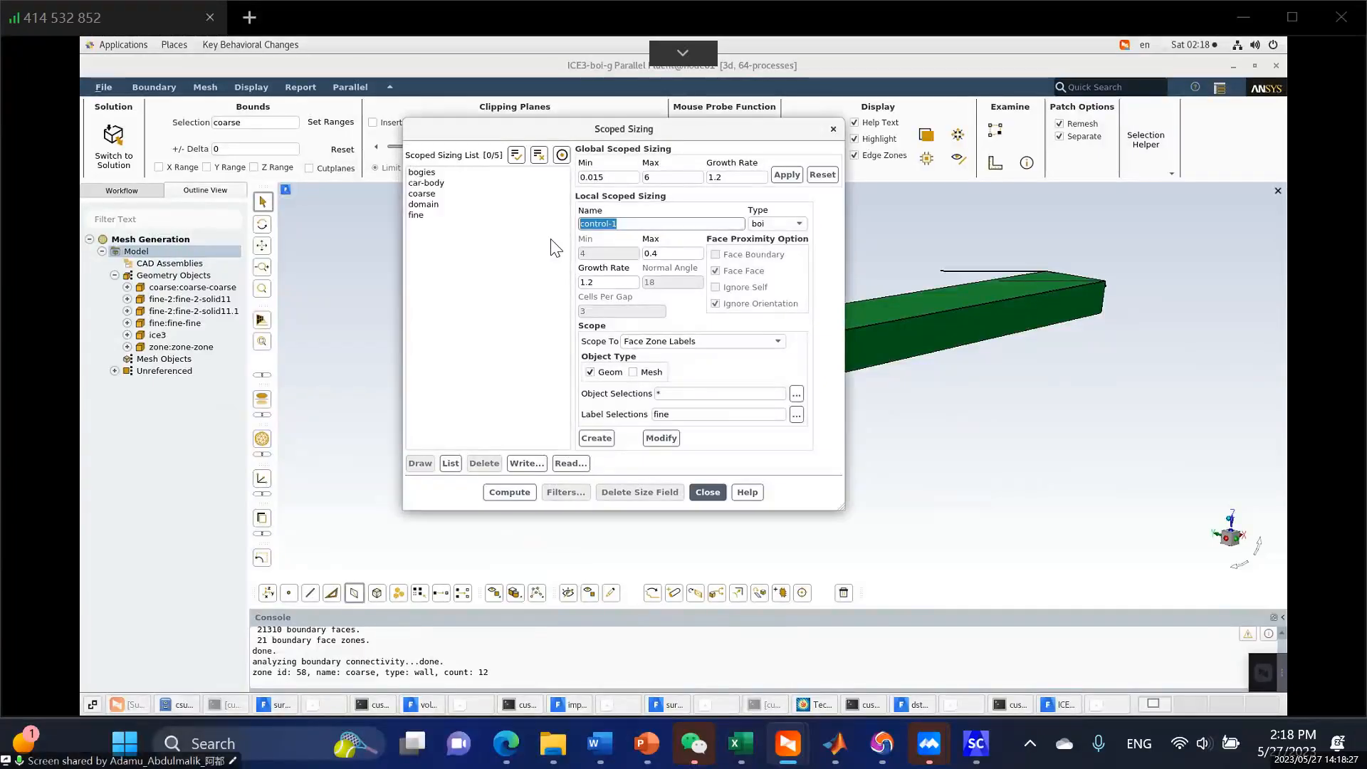
{"action": "type", "text": "fine 2"}
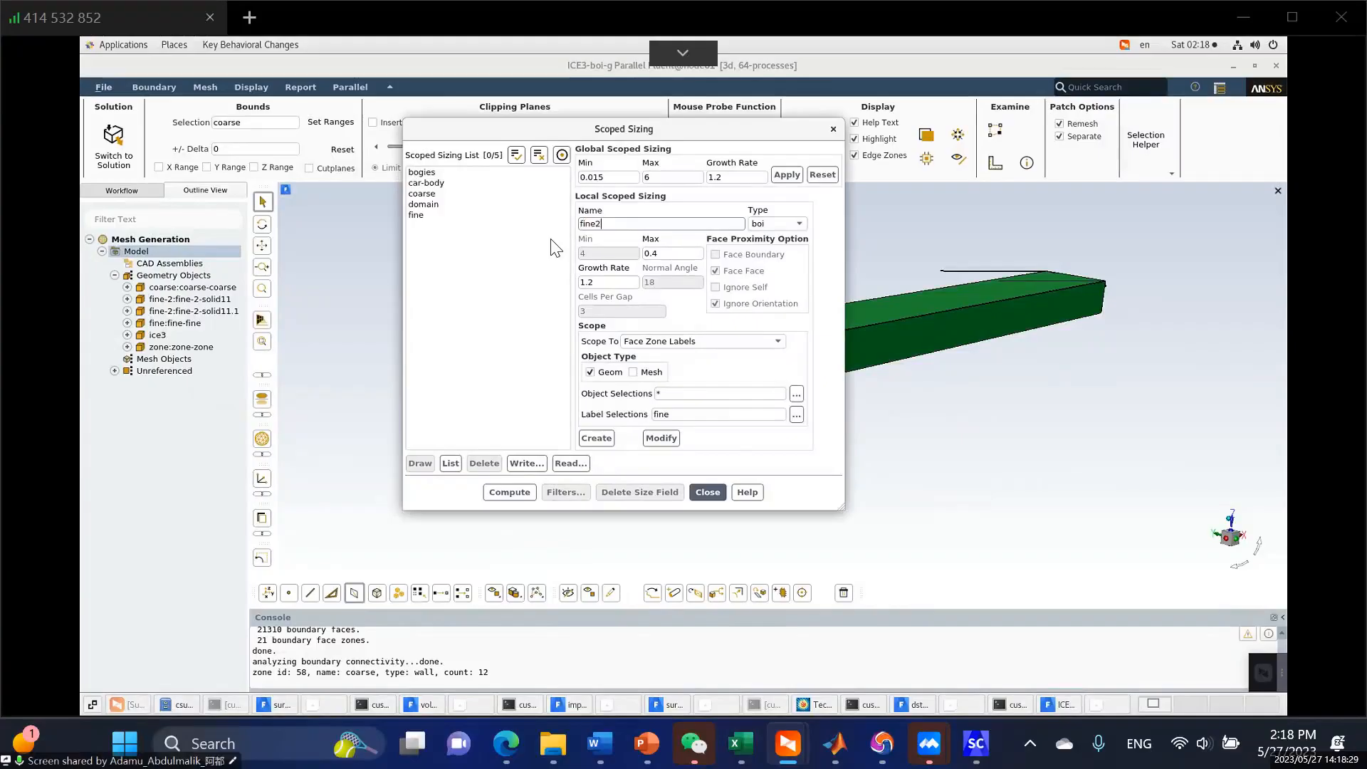
{"action": "left_click", "coordinate": [797, 415]}
{"action": "scroll", "coordinate": [239, 313], "scroll_direction": "down", "scroll_amount": 3}
{"action": "left_click", "coordinate": [247, 312]}
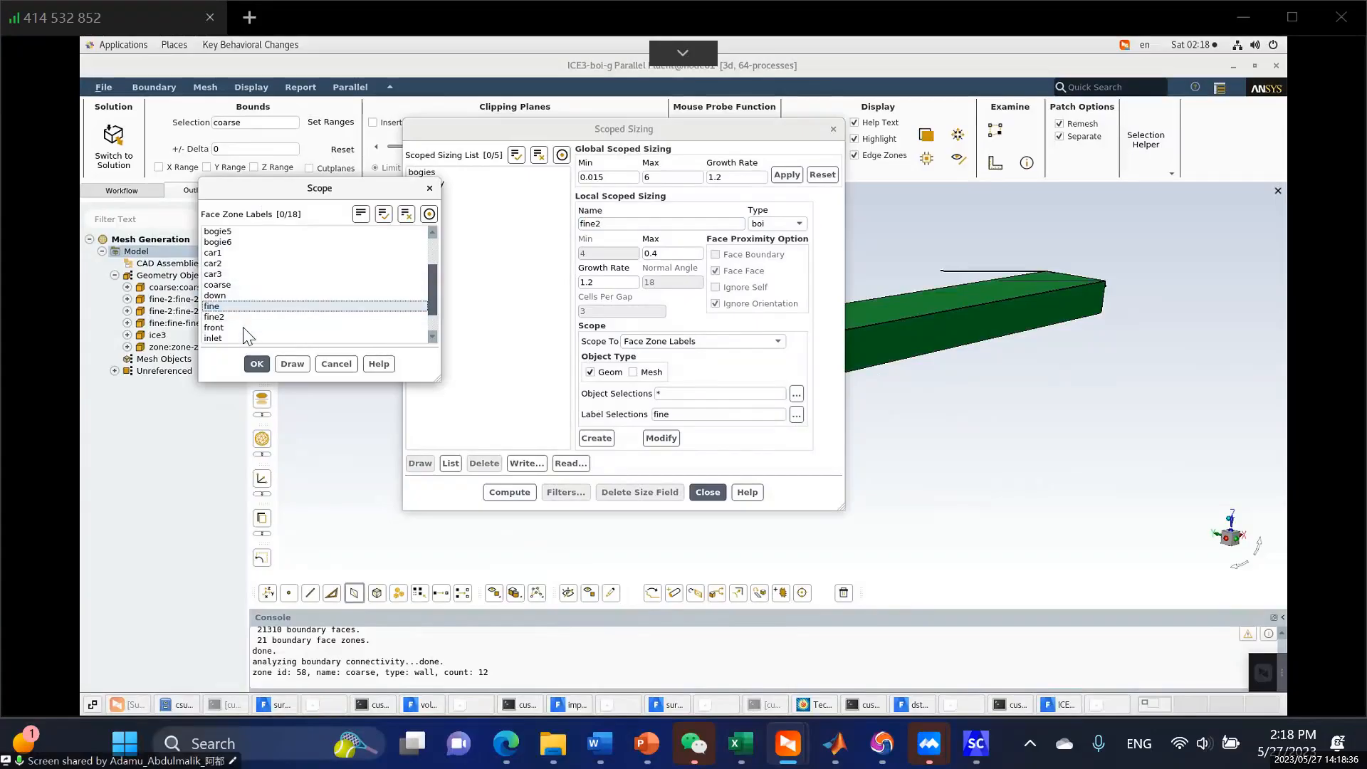
{"action": "left_click", "coordinate": [256, 364]}
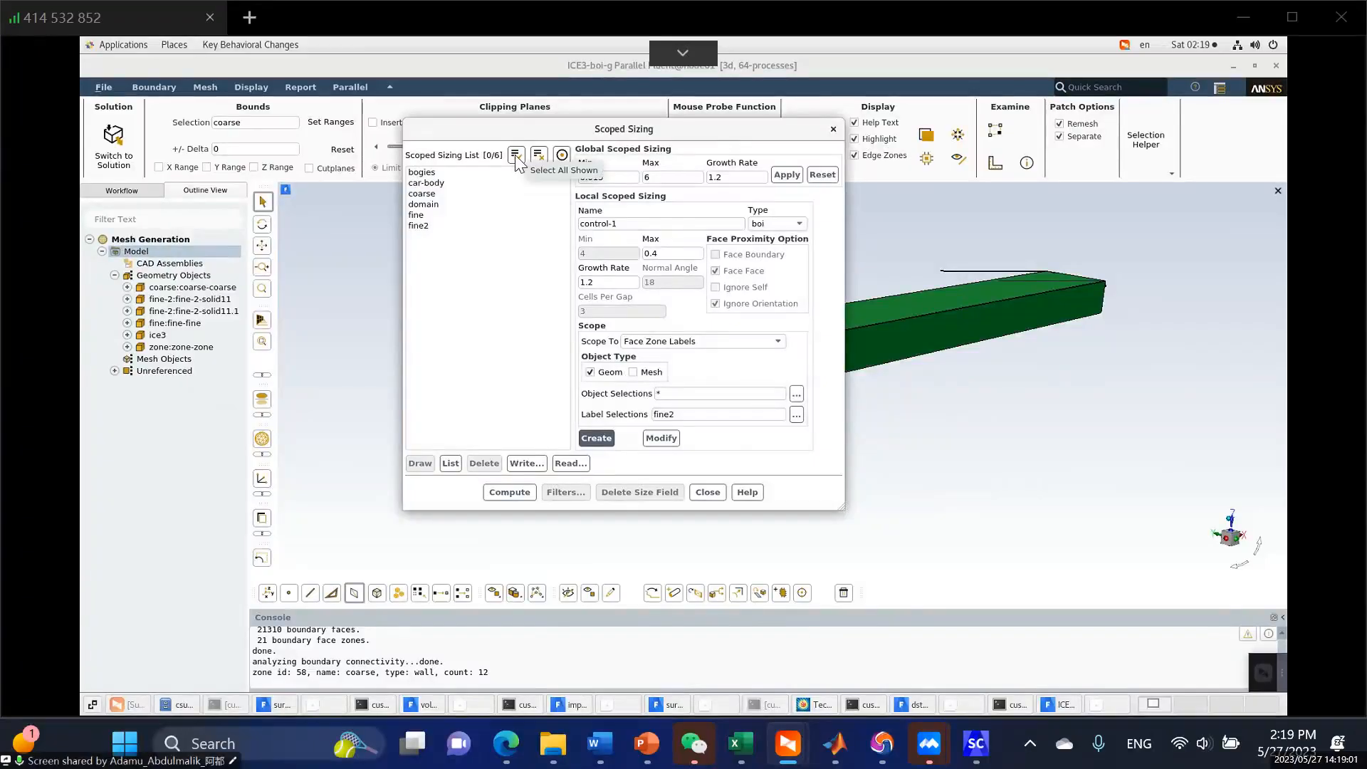
Write all the scoped sizing controls to a scoped sizing file named sc in the csu webinar folder.
{"action": "left_click", "coordinate": [517, 158]}
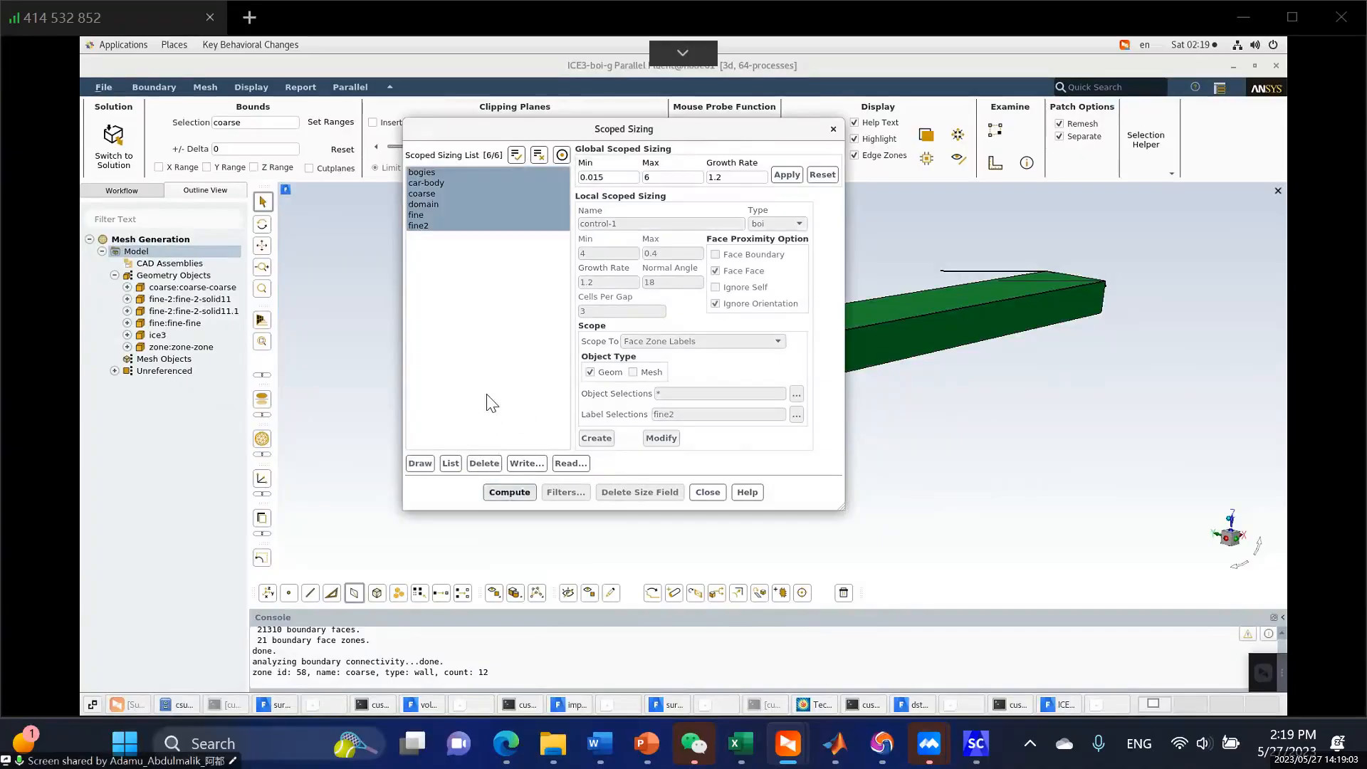
{"action": "left_click", "coordinate": [525, 463]}
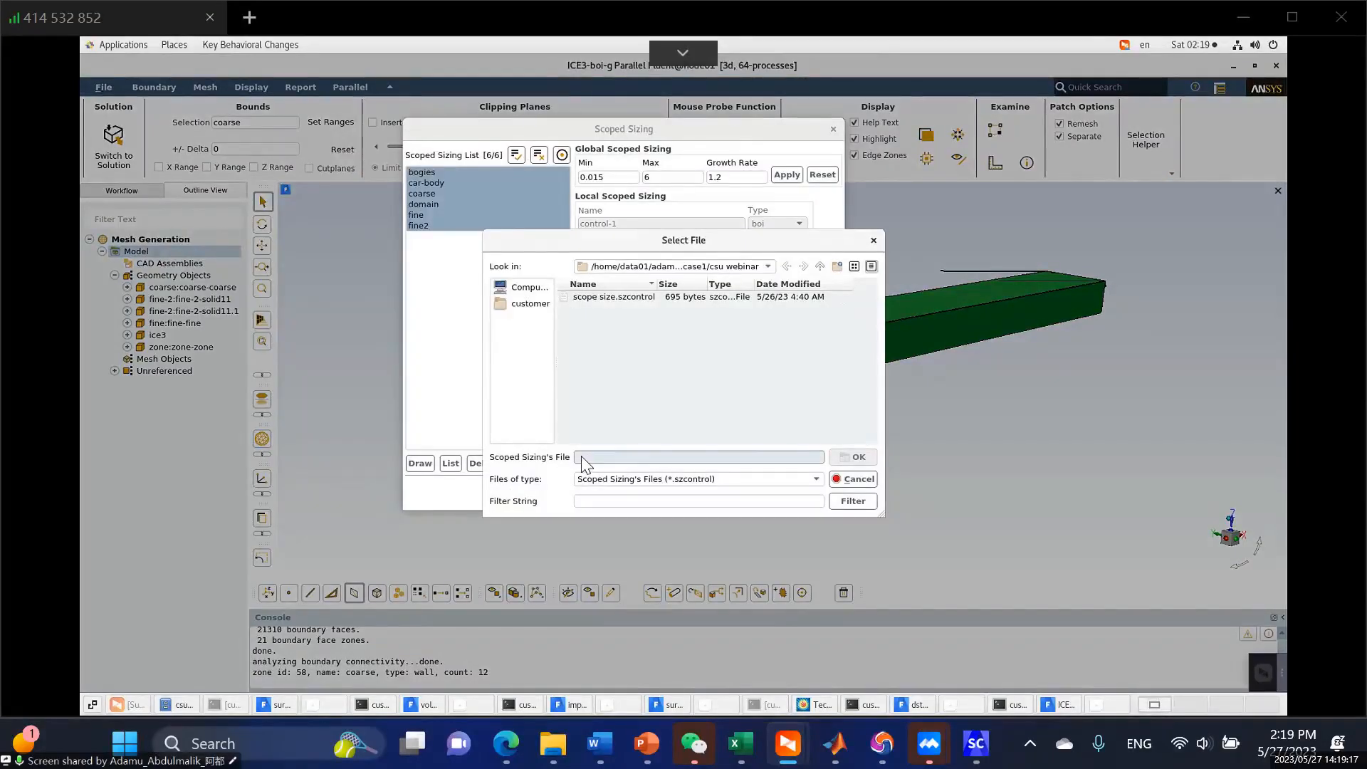
{"action": "type", "text": "sc"}
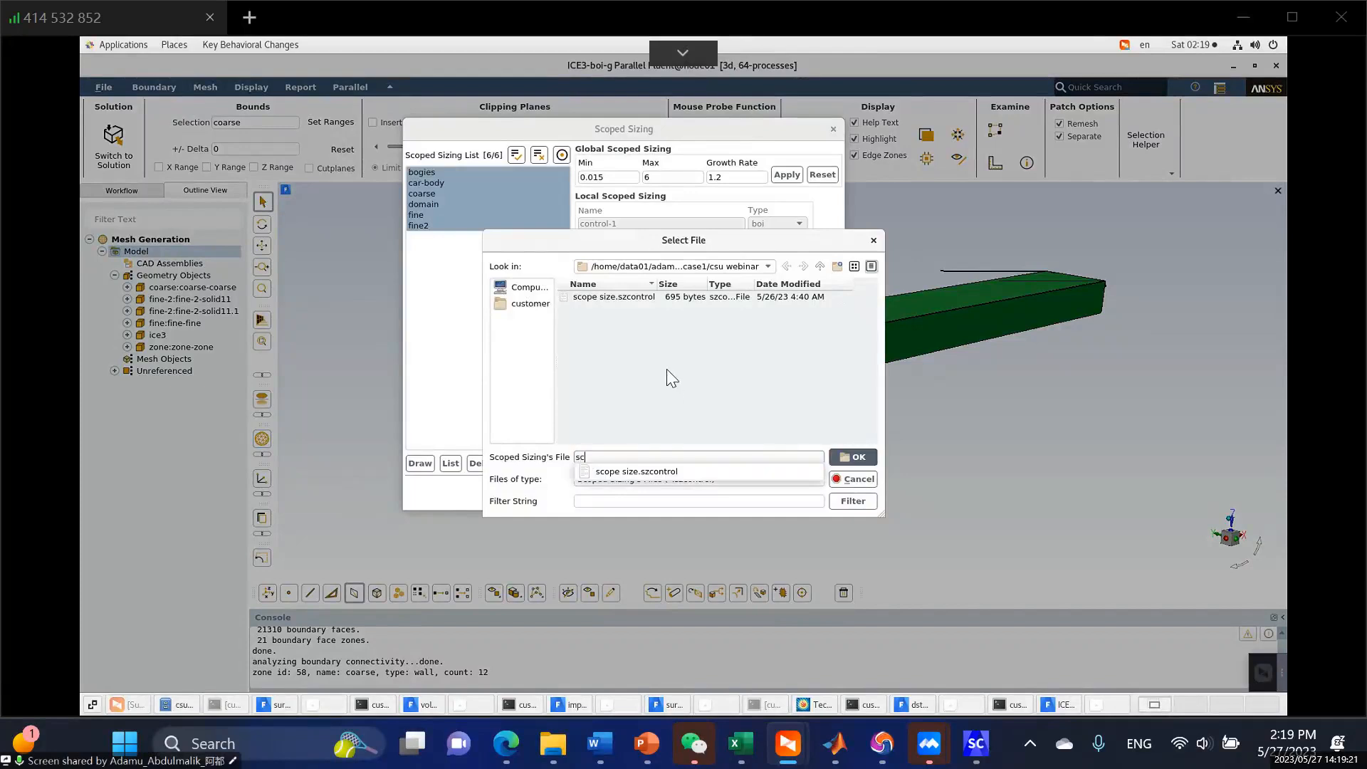
{"action": "left_click", "coordinate": [852, 459]}
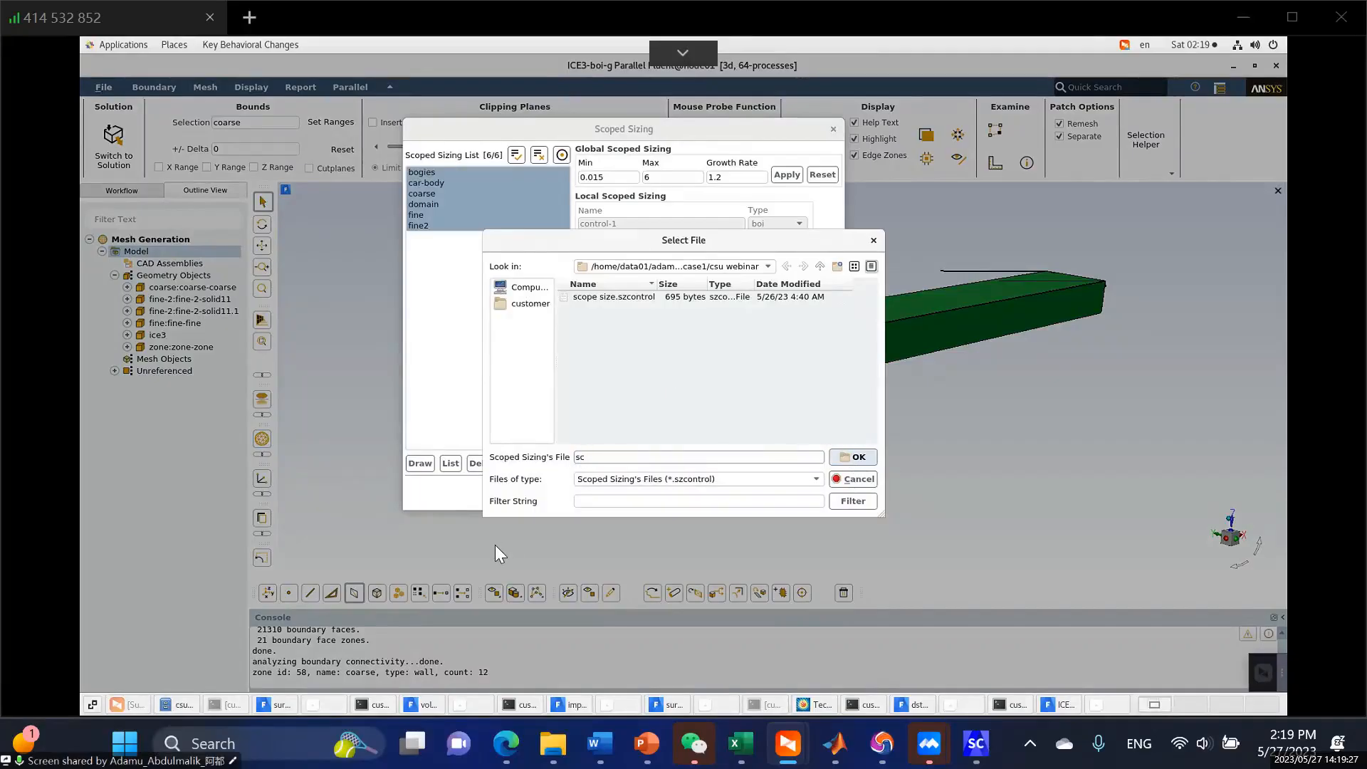
{"action": "key", "text": "Return"}
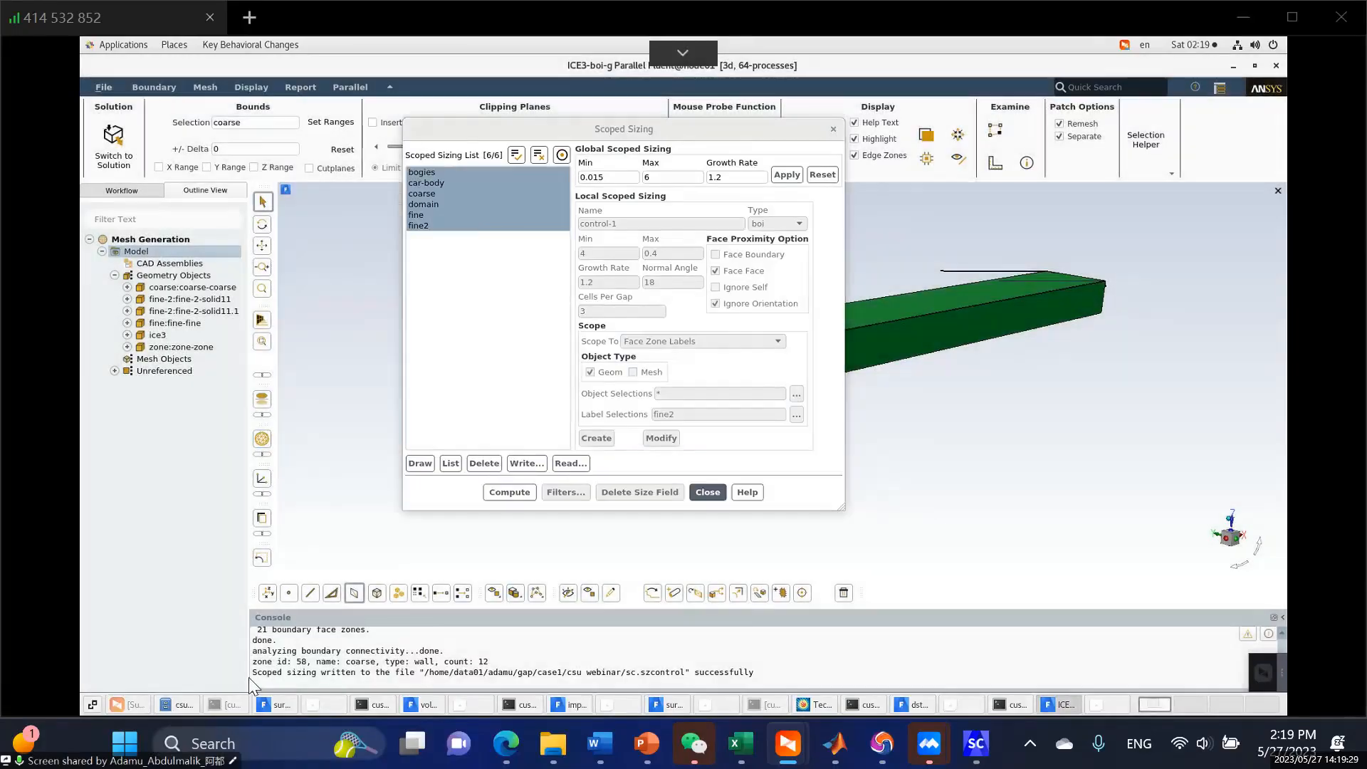
{"action": "left_click_drag", "start_coordinate": [690, 671], "coordinate": [752, 681]}
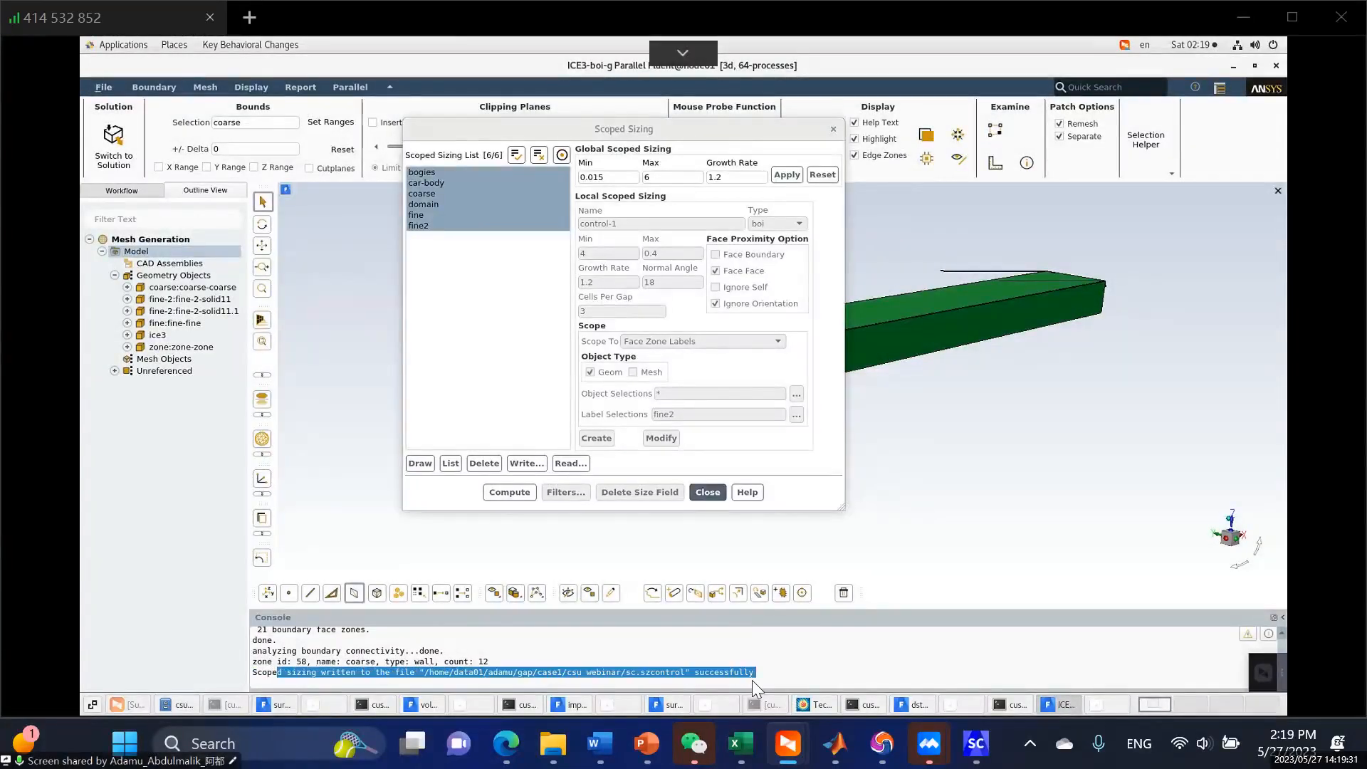
{"action": "left_click", "coordinate": [326, 673]}
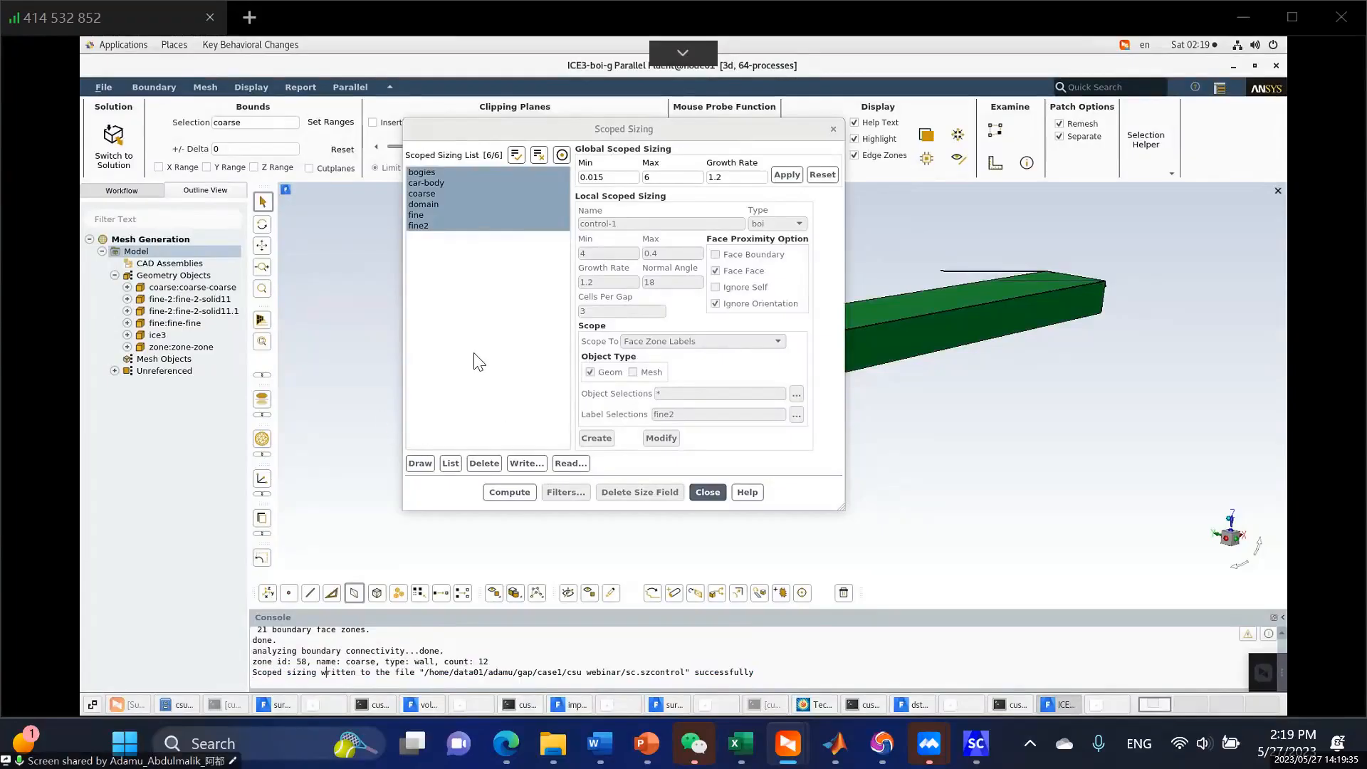
Compute the size field from the scoped sizing controls and close the Scoped Sizing dialog.
{"action": "left_click", "coordinate": [467, 290]}
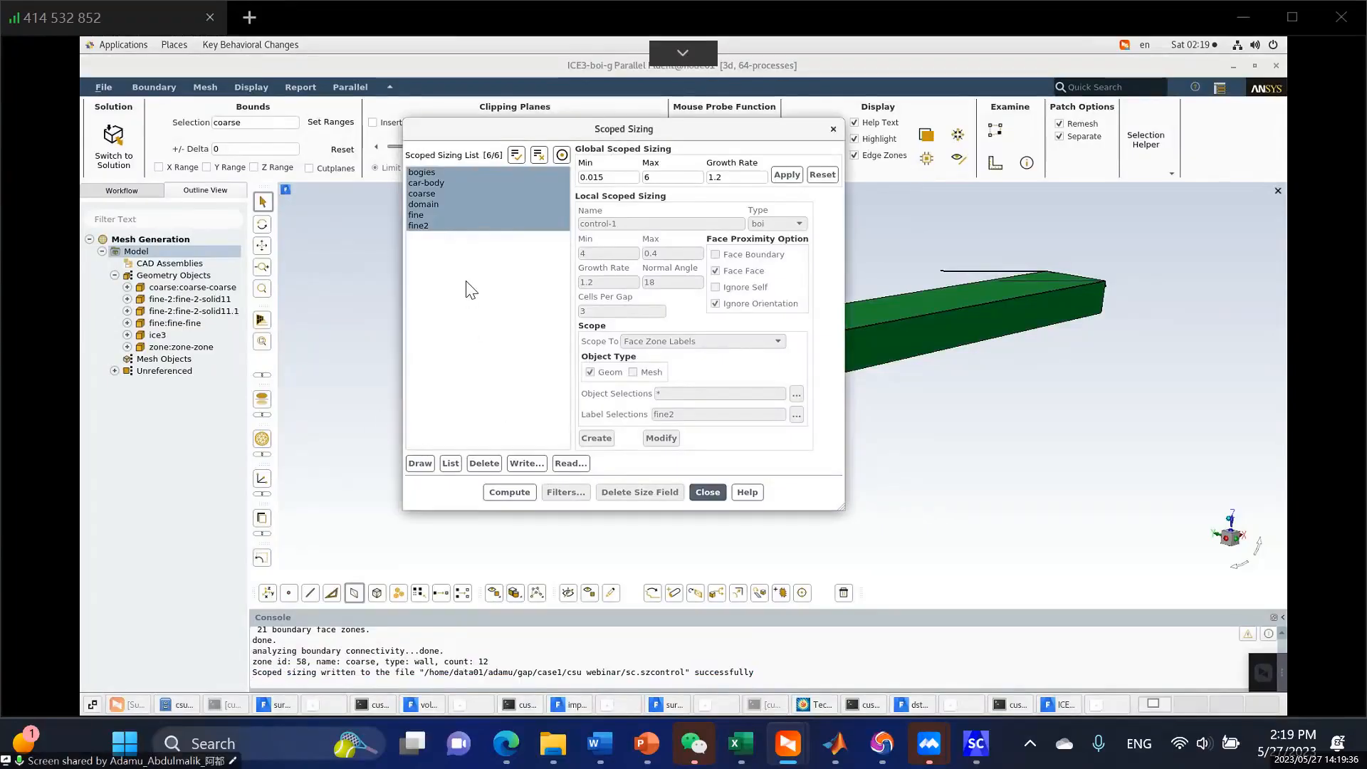
{"action": "left_click", "coordinate": [507, 492]}
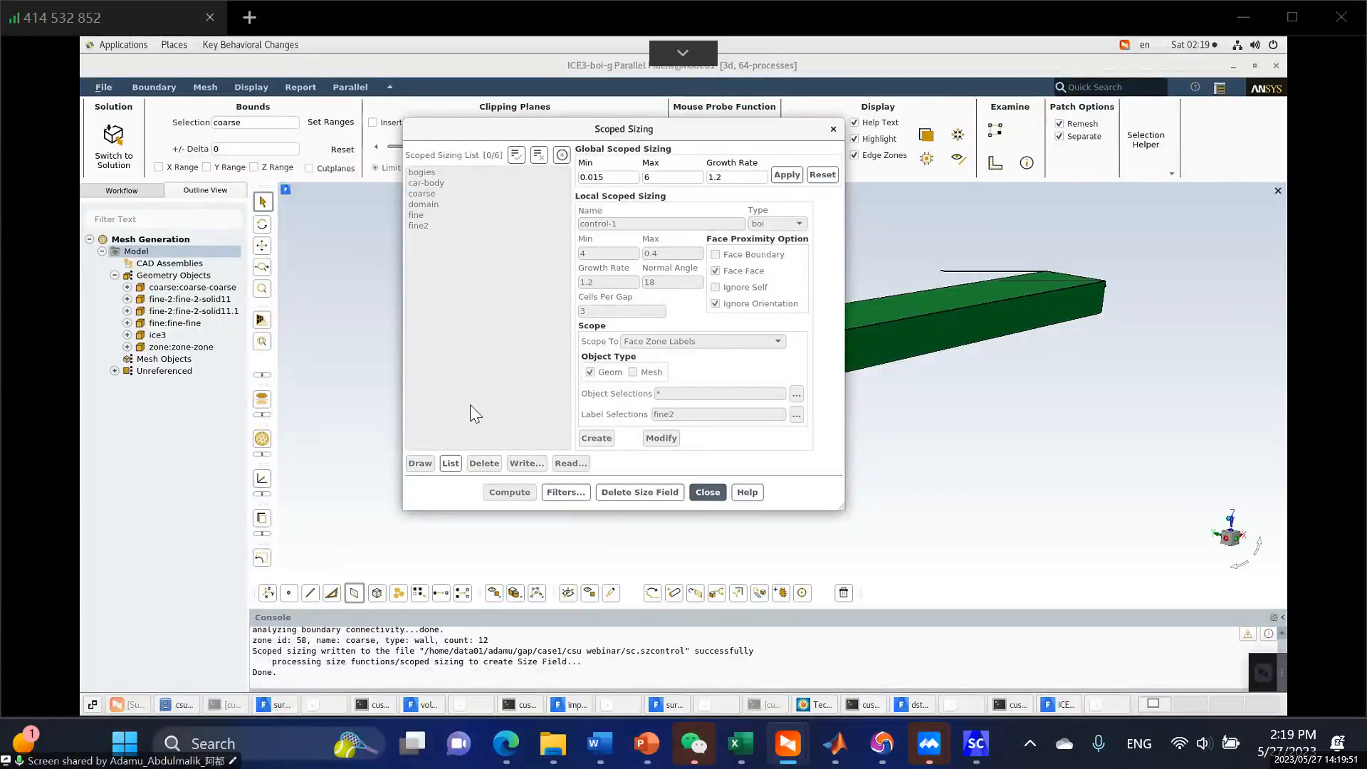
{"action": "left_click", "coordinate": [706, 491]}
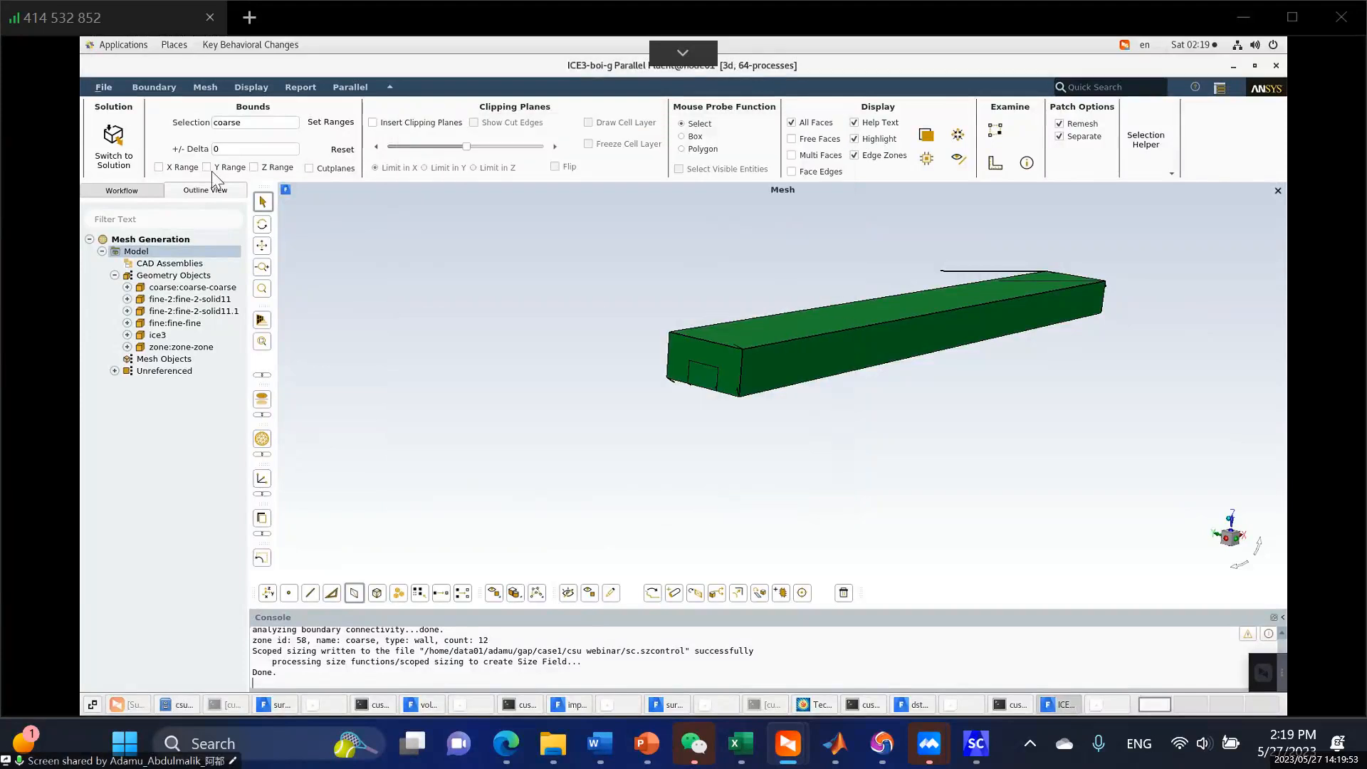
Write the computed size field to a binary size-field file named sf in the csu webinar folder.
{"action": "left_click", "coordinate": [97, 88]}
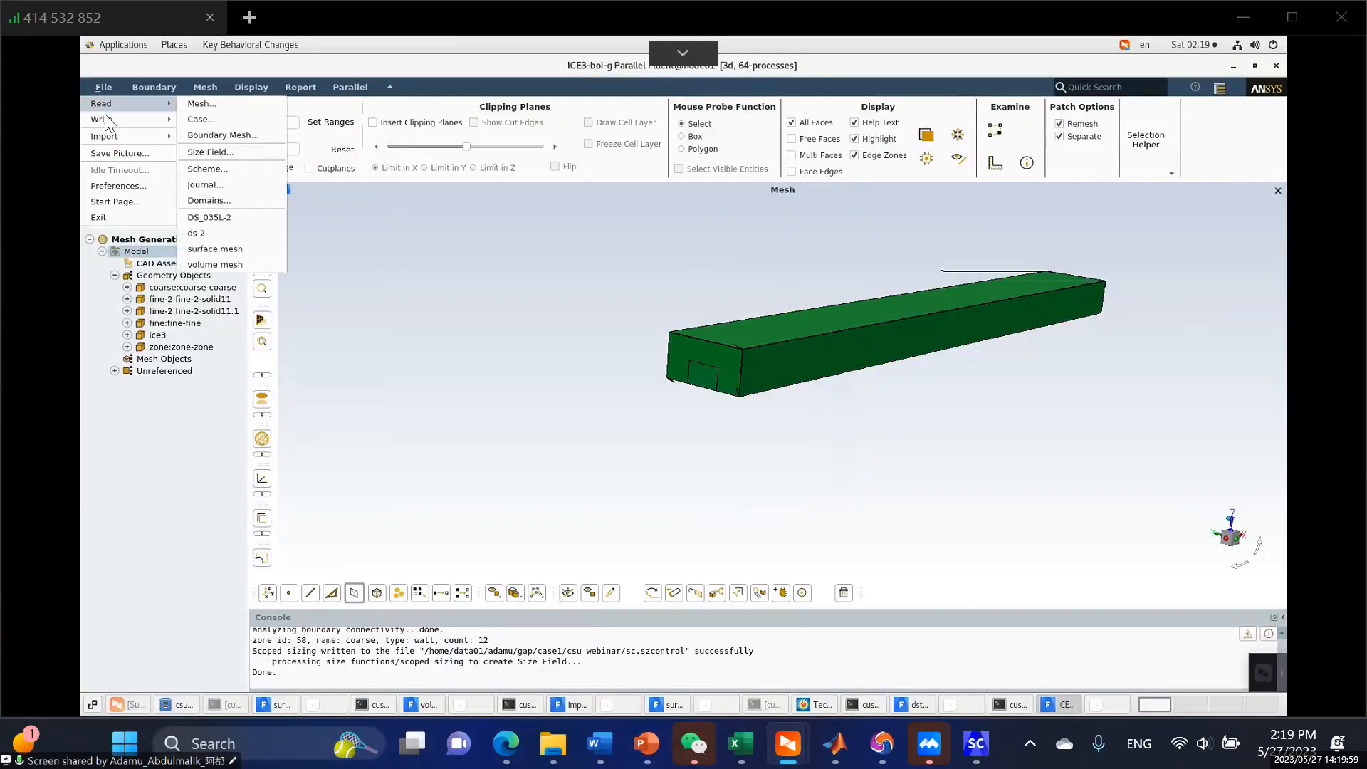
{"action": "mouse_move", "coordinate": [108, 115]}
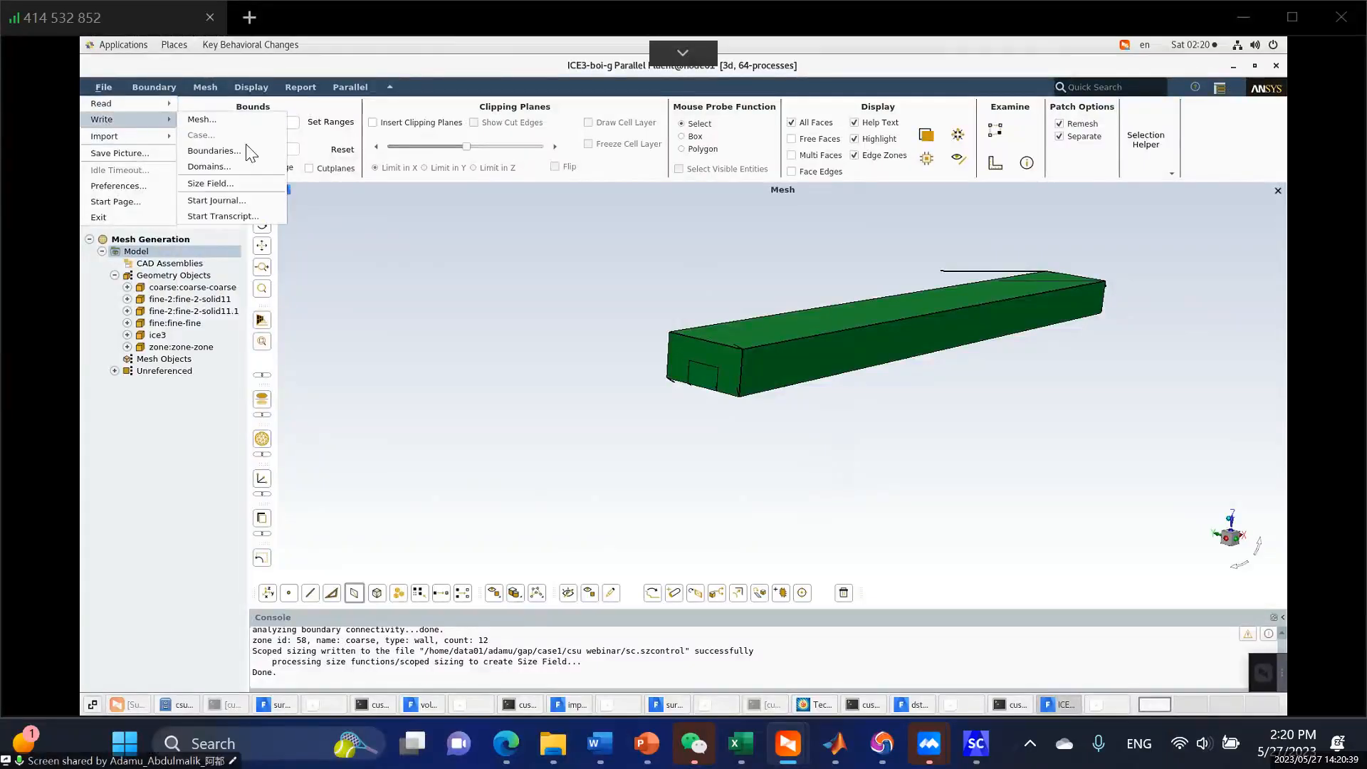
{"action": "left_click", "coordinate": [216, 183]}
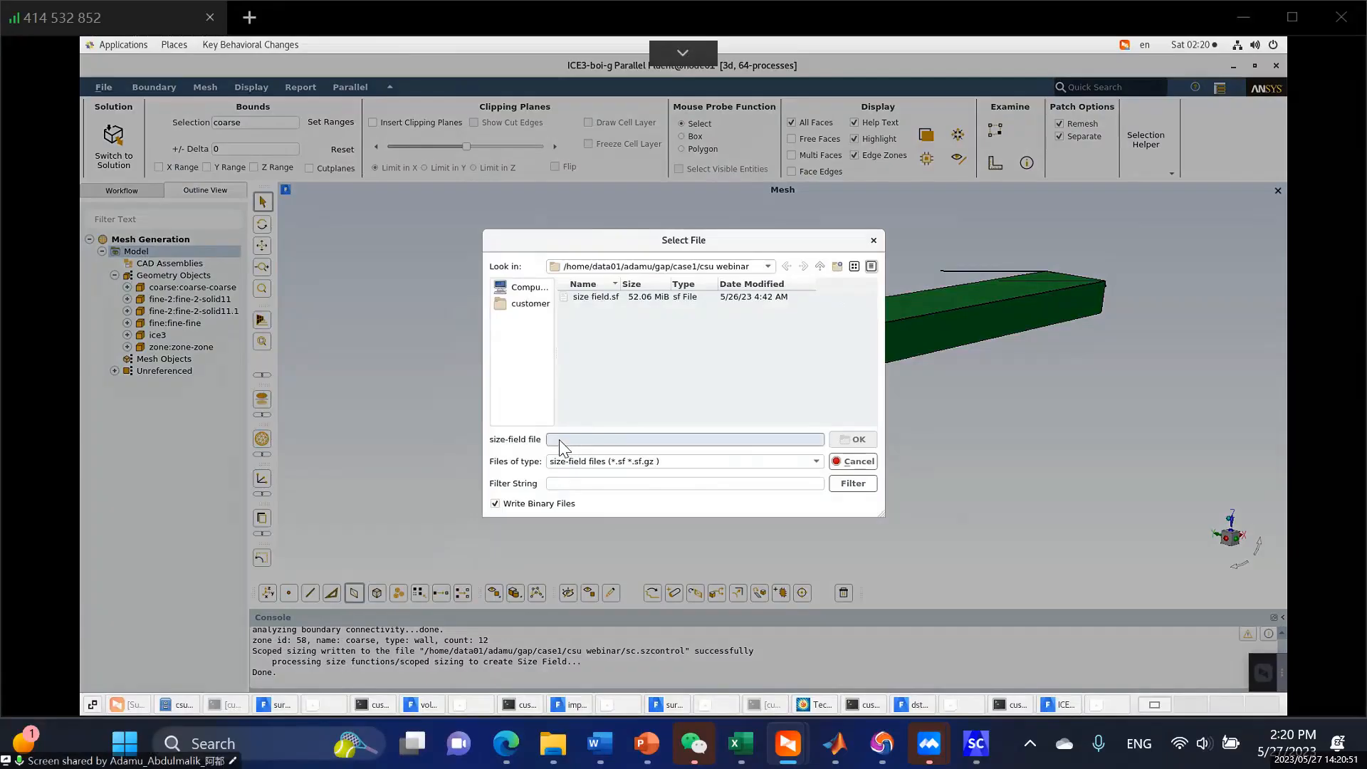
{"action": "type", "text": "sf"}
{"action": "left_click", "coordinate": [856, 439]}
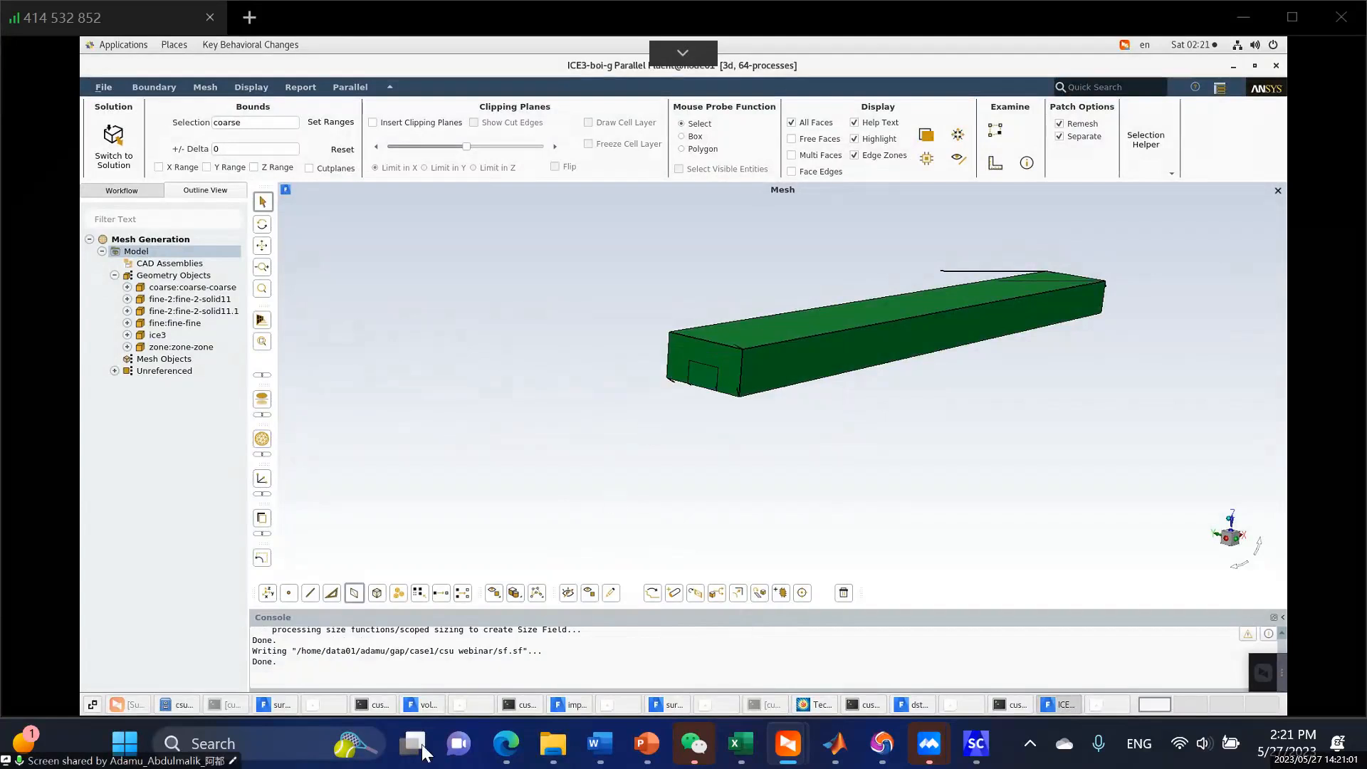
{"action": "left_click_drag", "start_coordinate": [425, 639], "coordinate": [524, 657]}
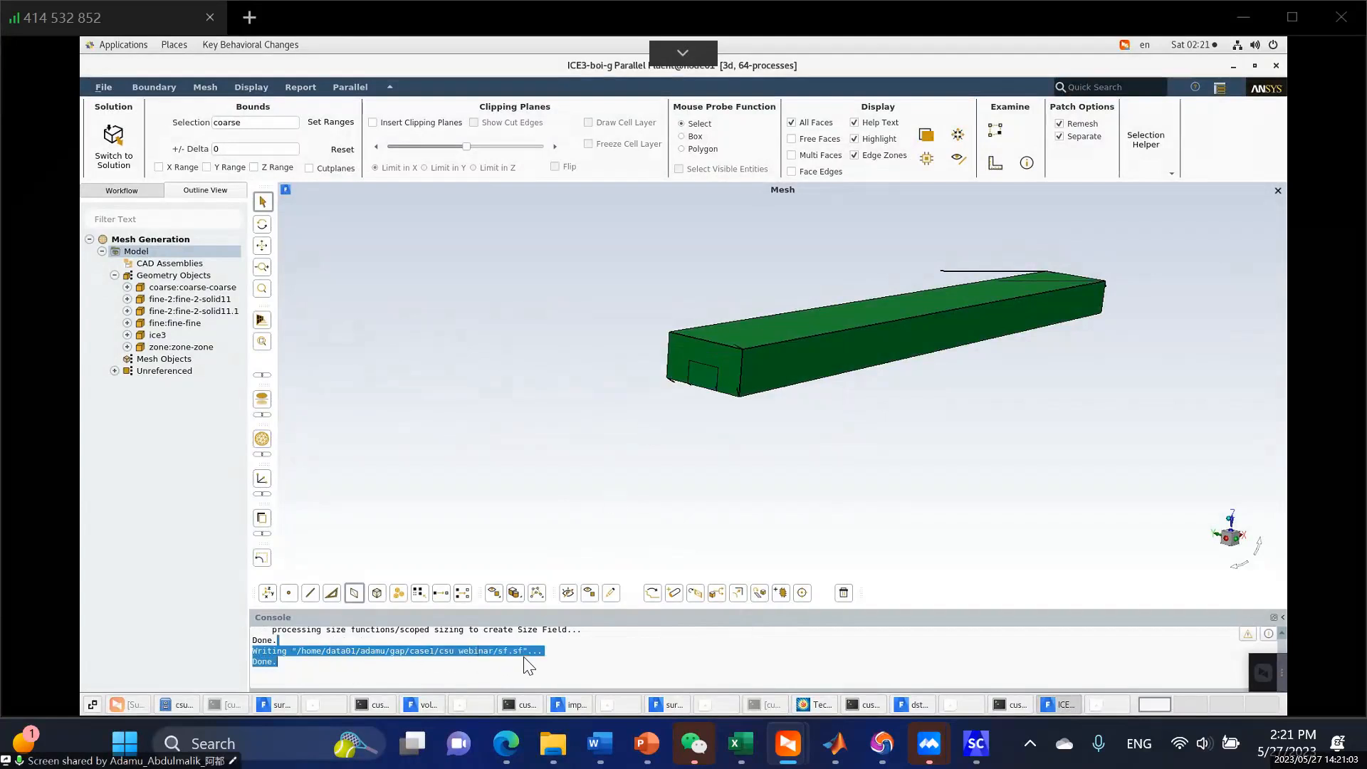
{"action": "left_click", "coordinate": [407, 510]}
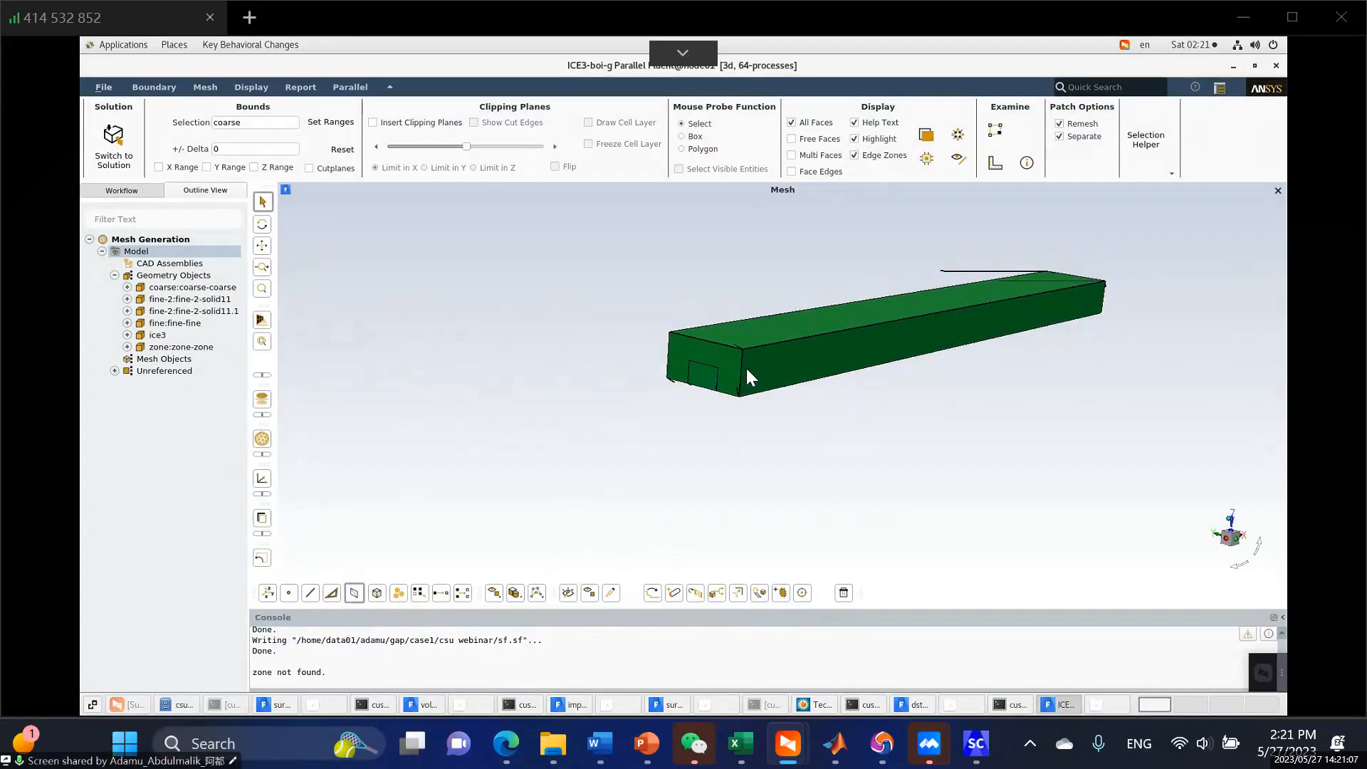
Import the CAD file ICE3-boi-g.pmdb with CAD faceting in mm, without appending, and accept losing the unsaved data.
{"action": "scroll", "coordinate": [746, 370], "scroll_direction": "down", "scroll_amount": 2}
{"action": "scroll", "coordinate": [745, 373], "scroll_direction": "up", "scroll_amount": 1}
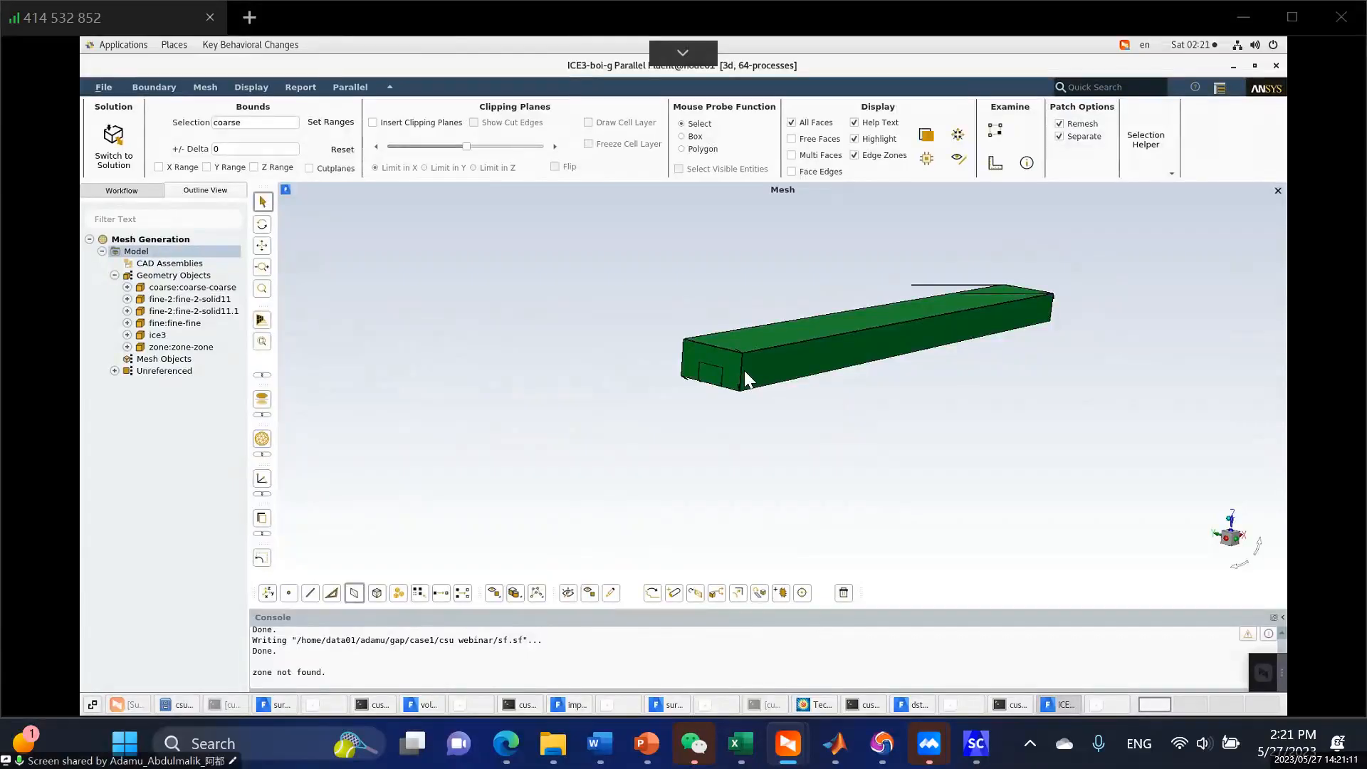
{"action": "scroll", "coordinate": [744, 375], "scroll_direction": "up", "scroll_amount": 2}
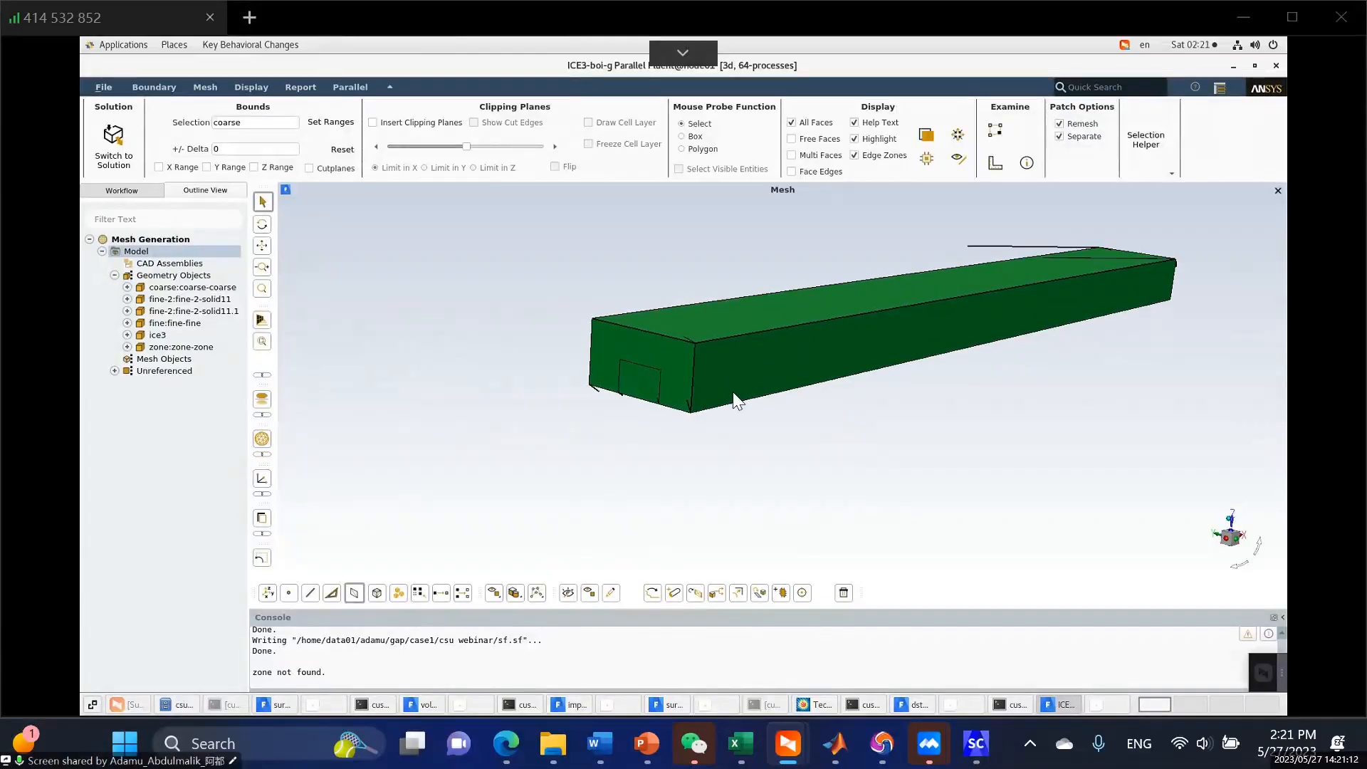
{"action": "left_click", "coordinate": [104, 88]}
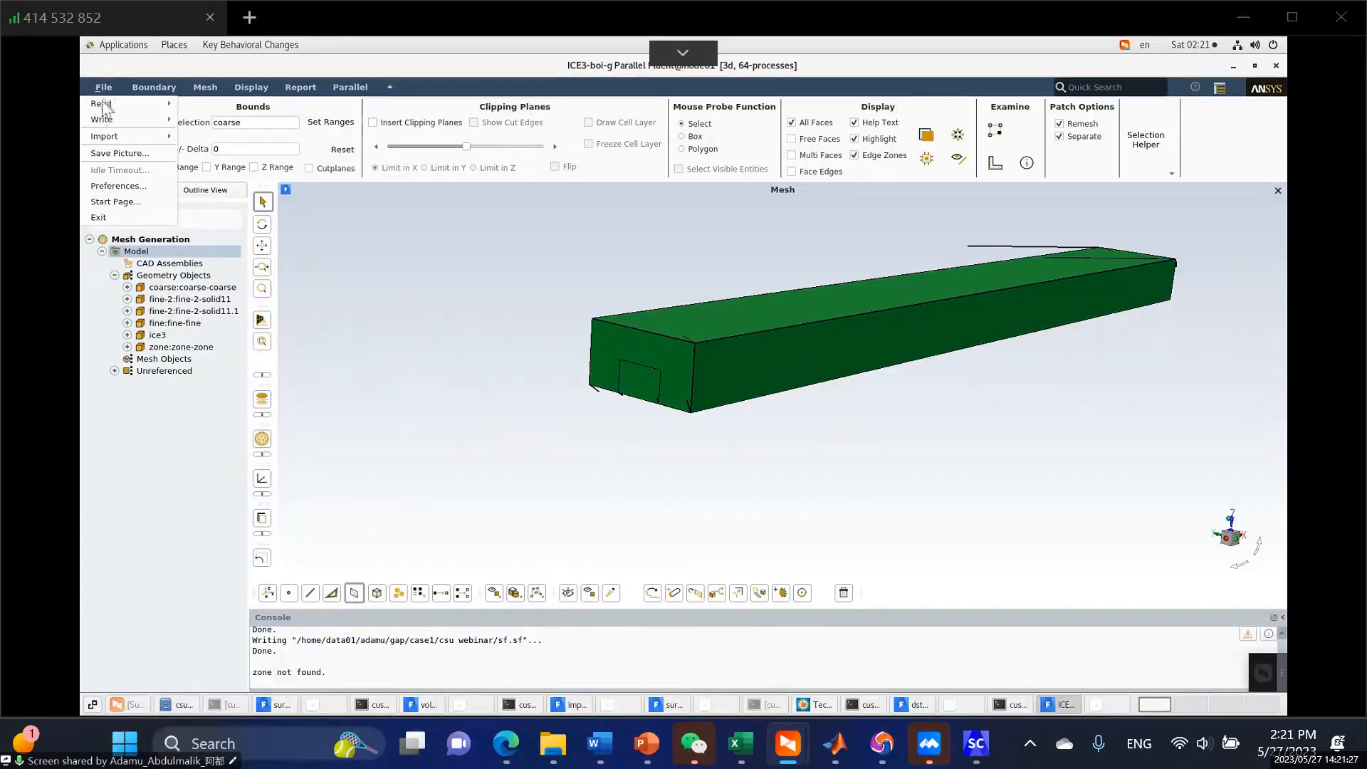
{"action": "left_click", "coordinate": [102, 84]}
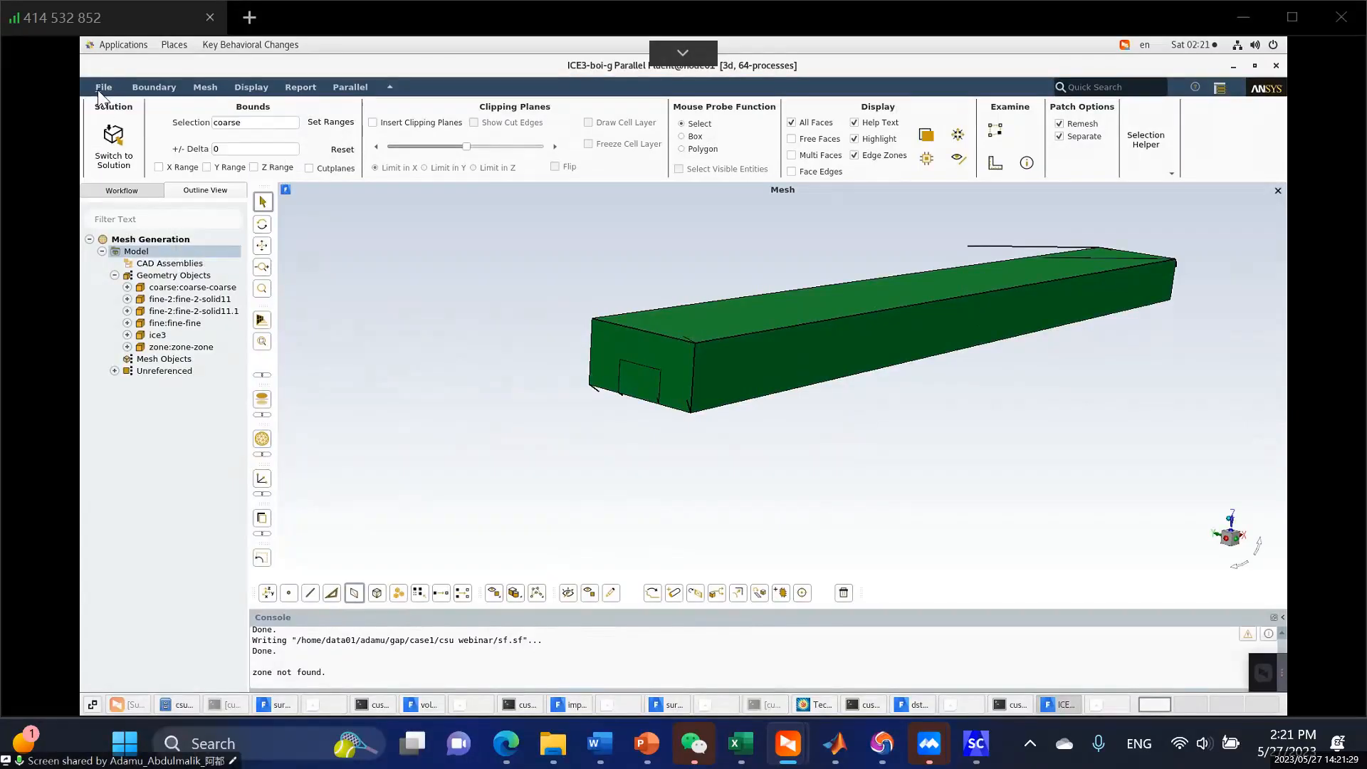
{"action": "left_click", "coordinate": [101, 84]}
{"action": "mouse_move", "coordinate": [99, 140]}
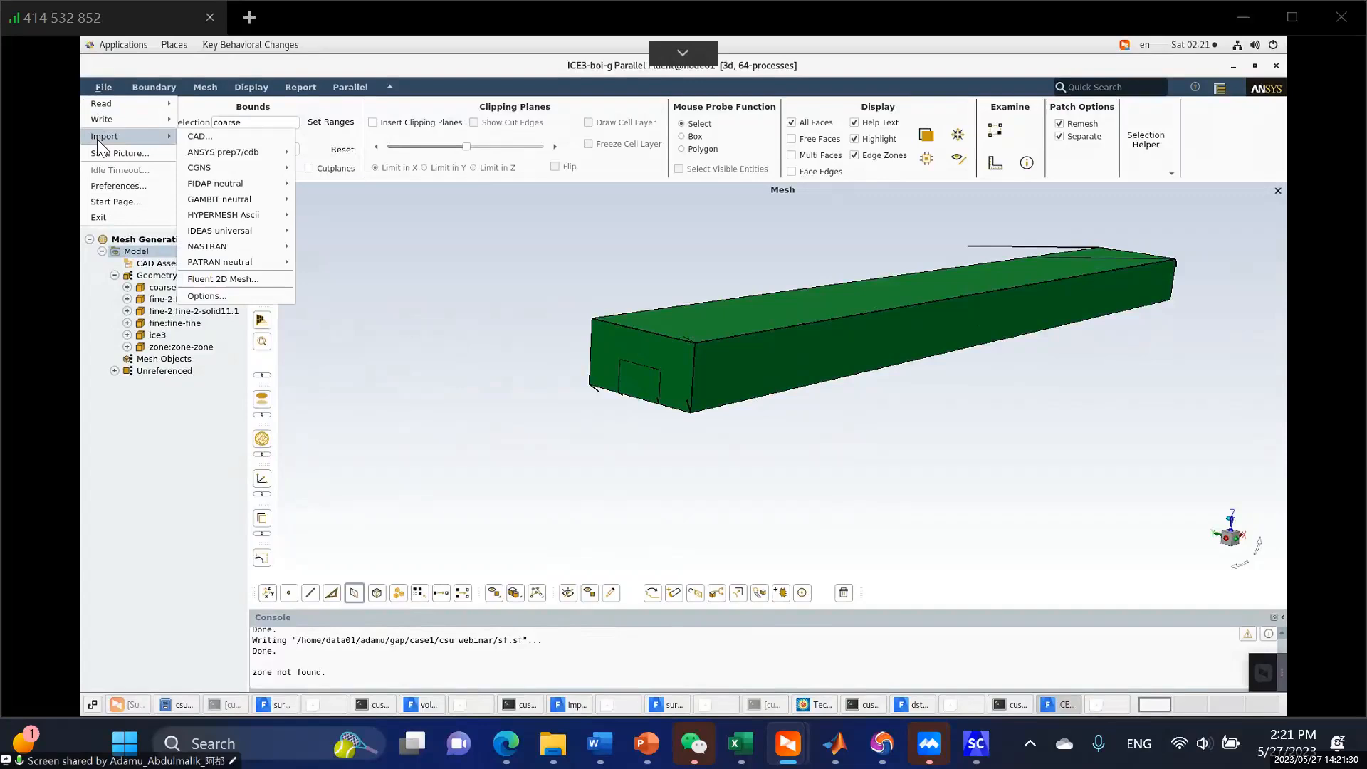
{"action": "left_click", "coordinate": [203, 138]}
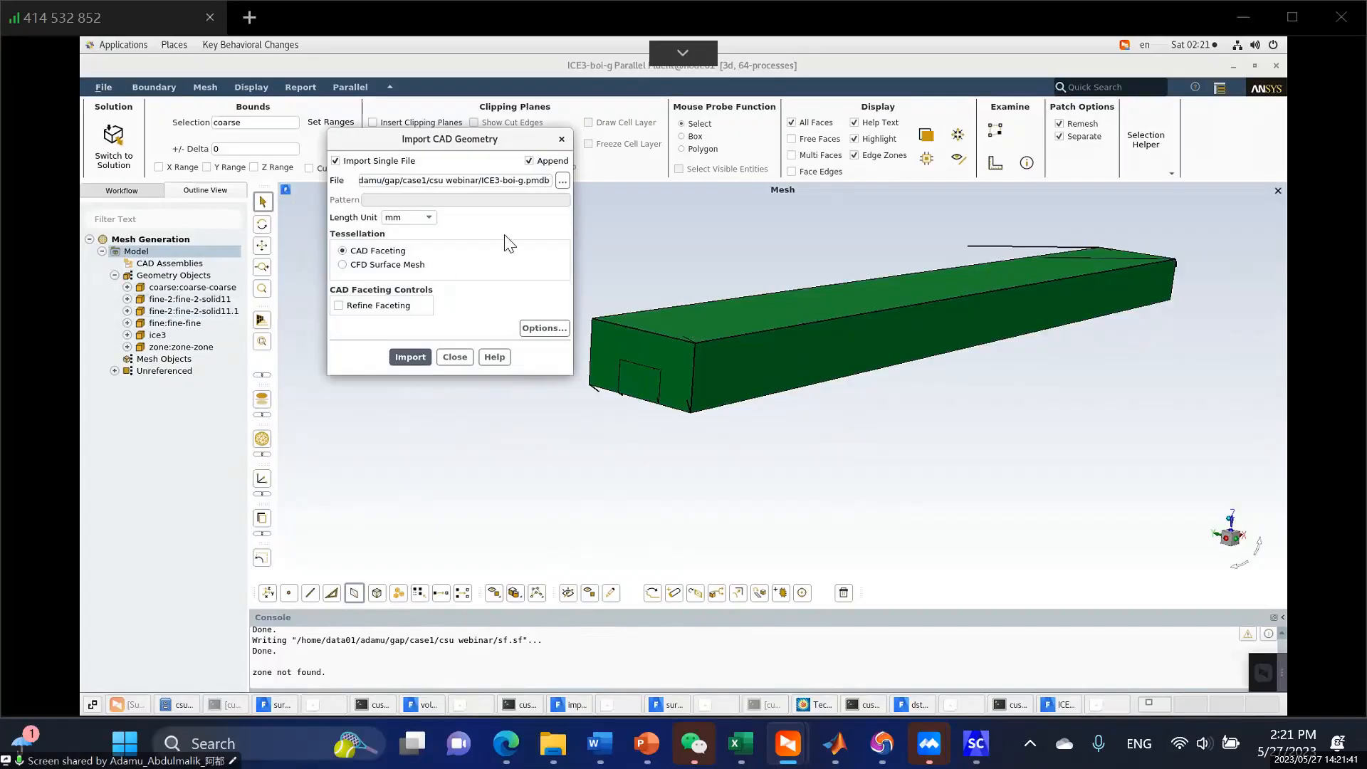
{"action": "left_click", "coordinate": [541, 164]}
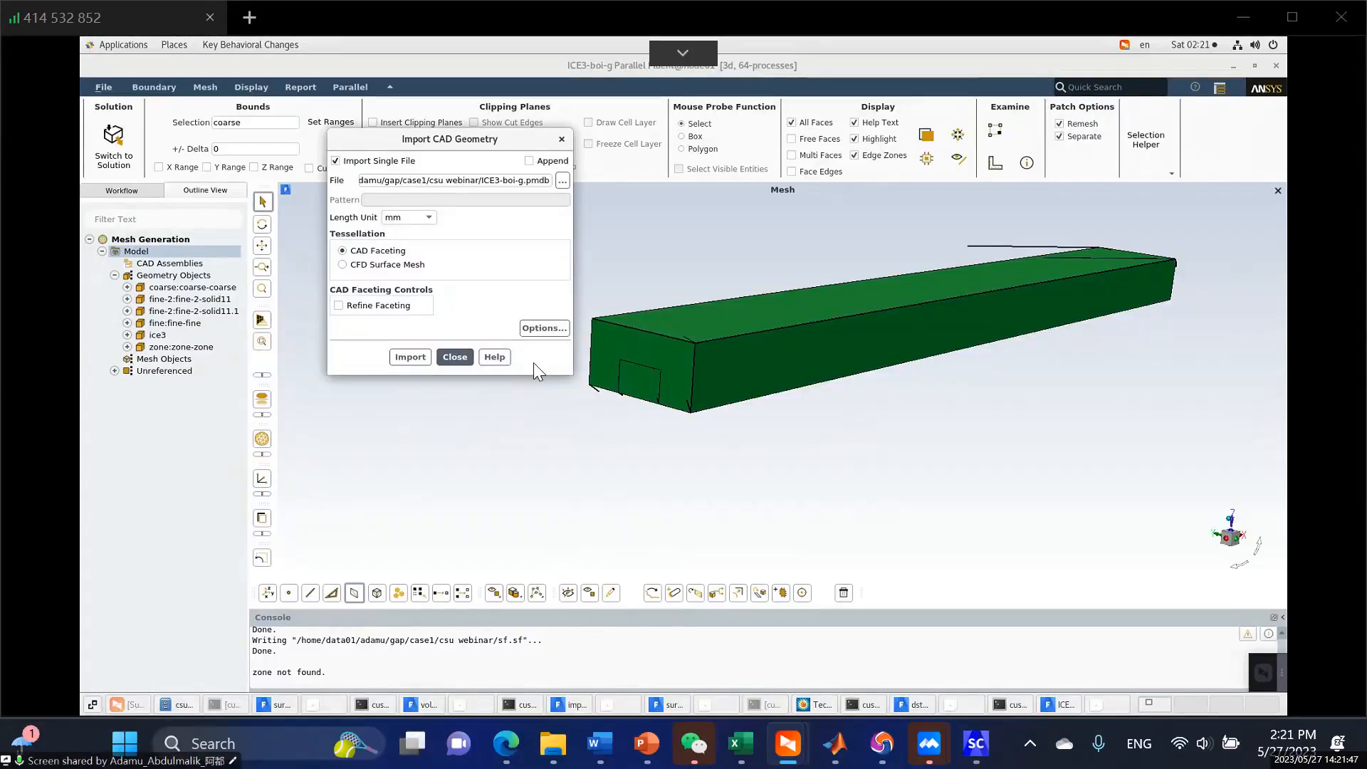
{"action": "left_click", "coordinate": [562, 182]}
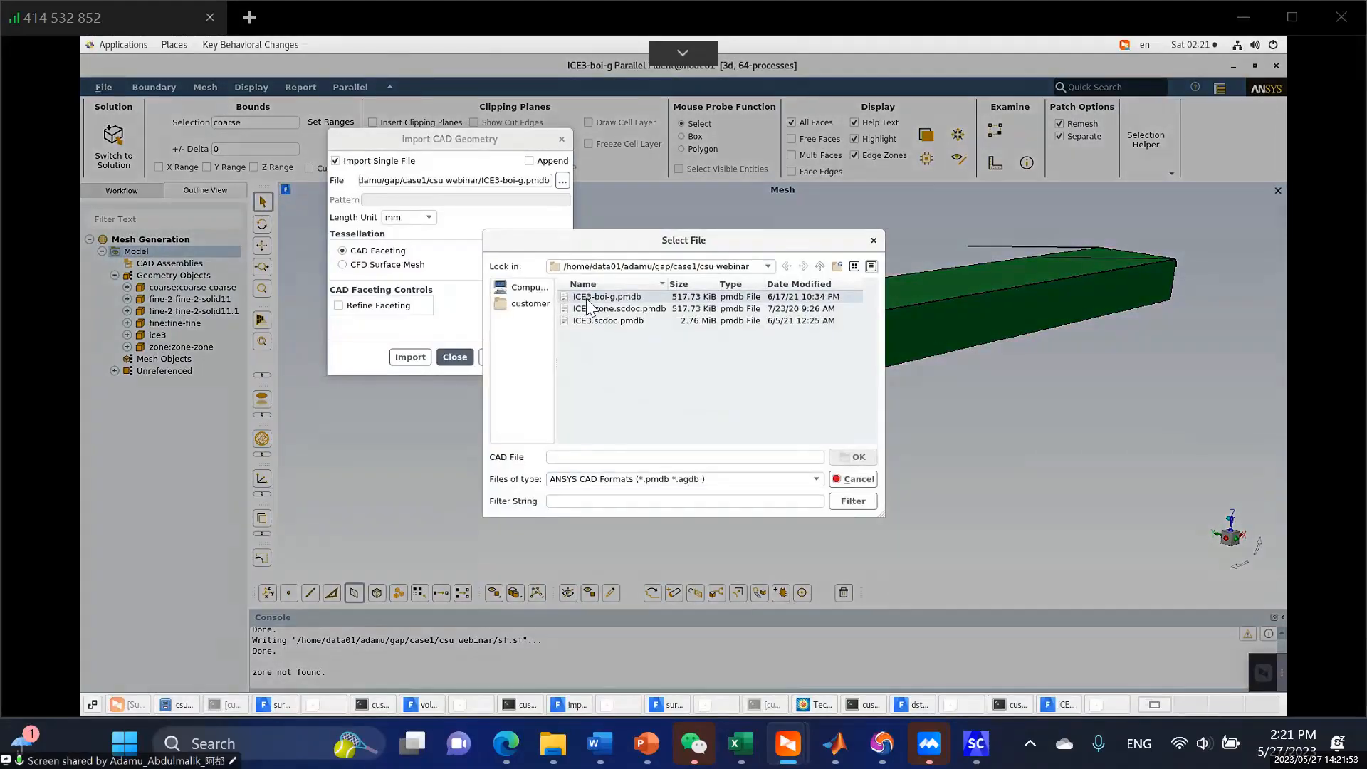
{"action": "double_click", "coordinate": [587, 299]}
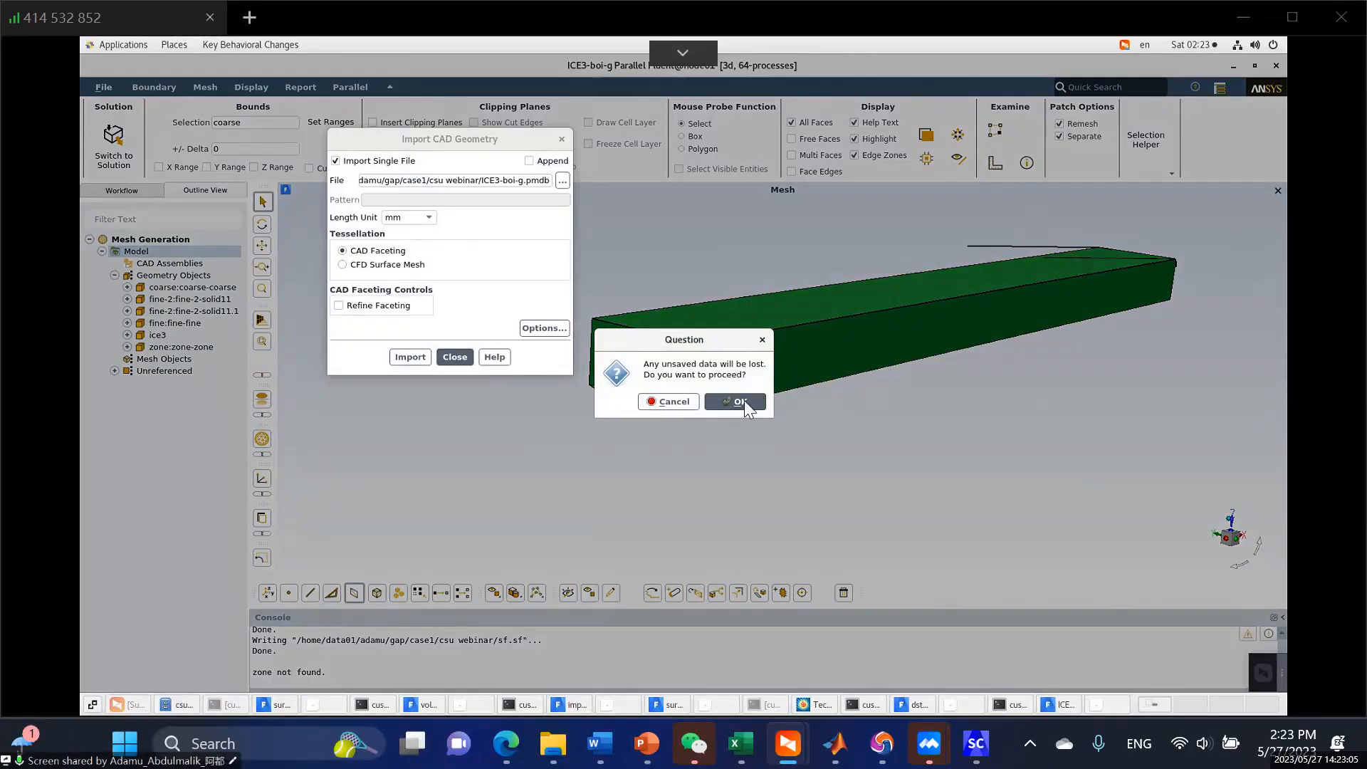
{"action": "left_click", "coordinate": [741, 402]}
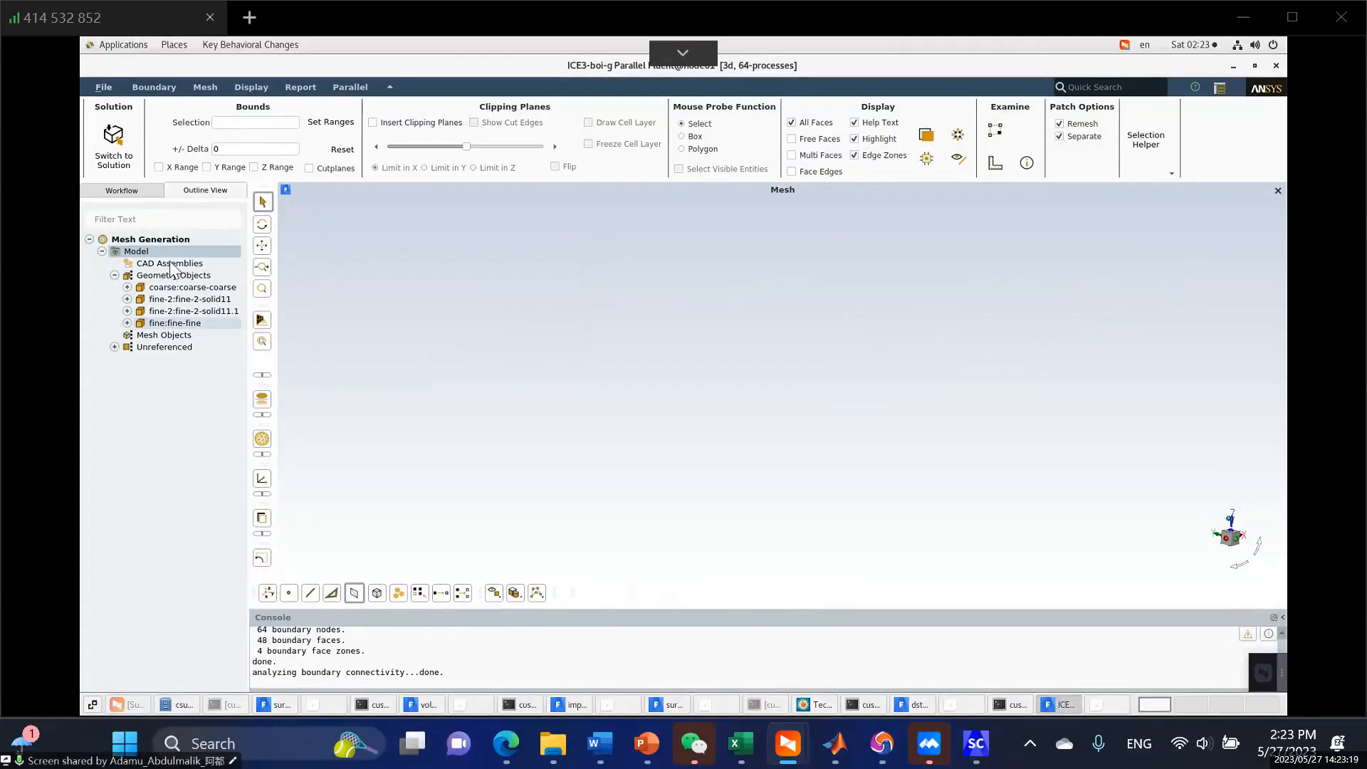
Set up another CAD import that appends to the current model and select ICE3.scdoc.pmdb as its file.
{"action": "left_click", "coordinate": [100, 87]}
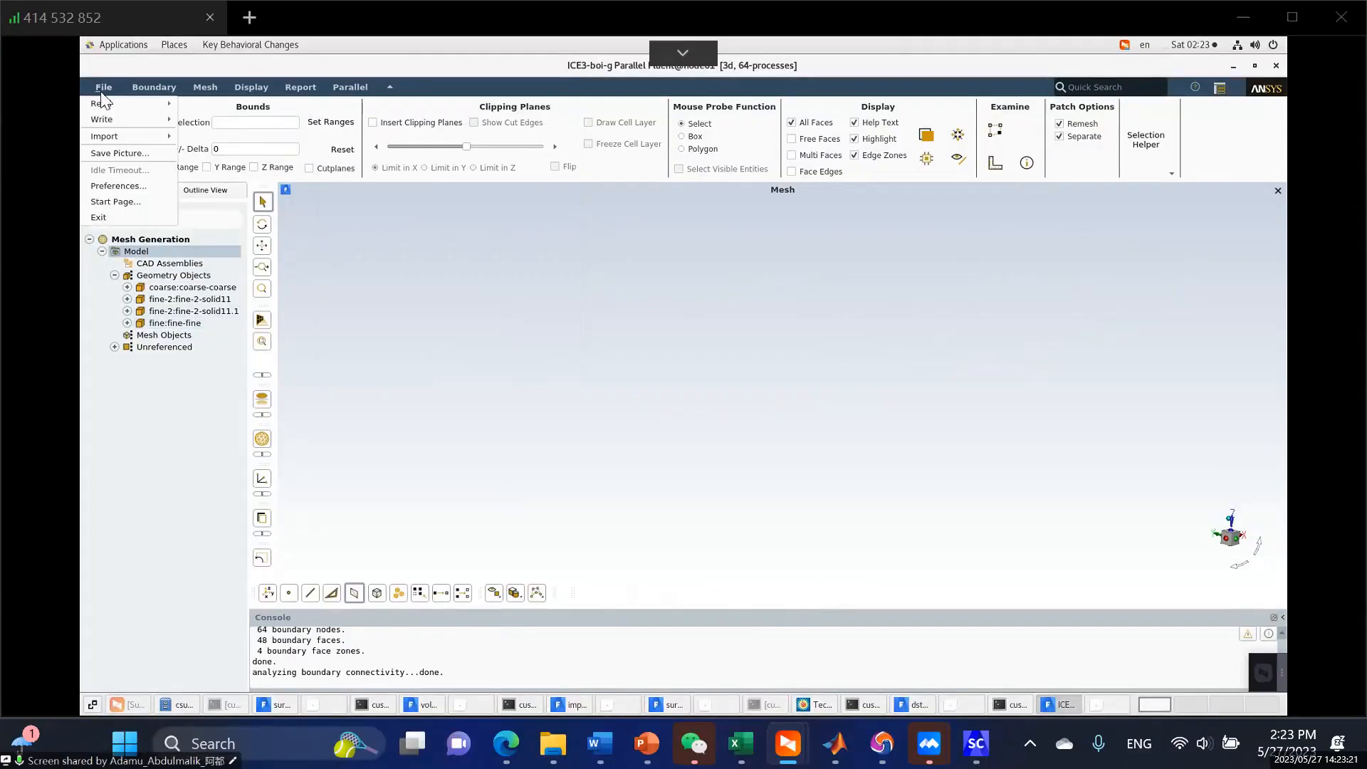
{"action": "mouse_move", "coordinate": [108, 134]}
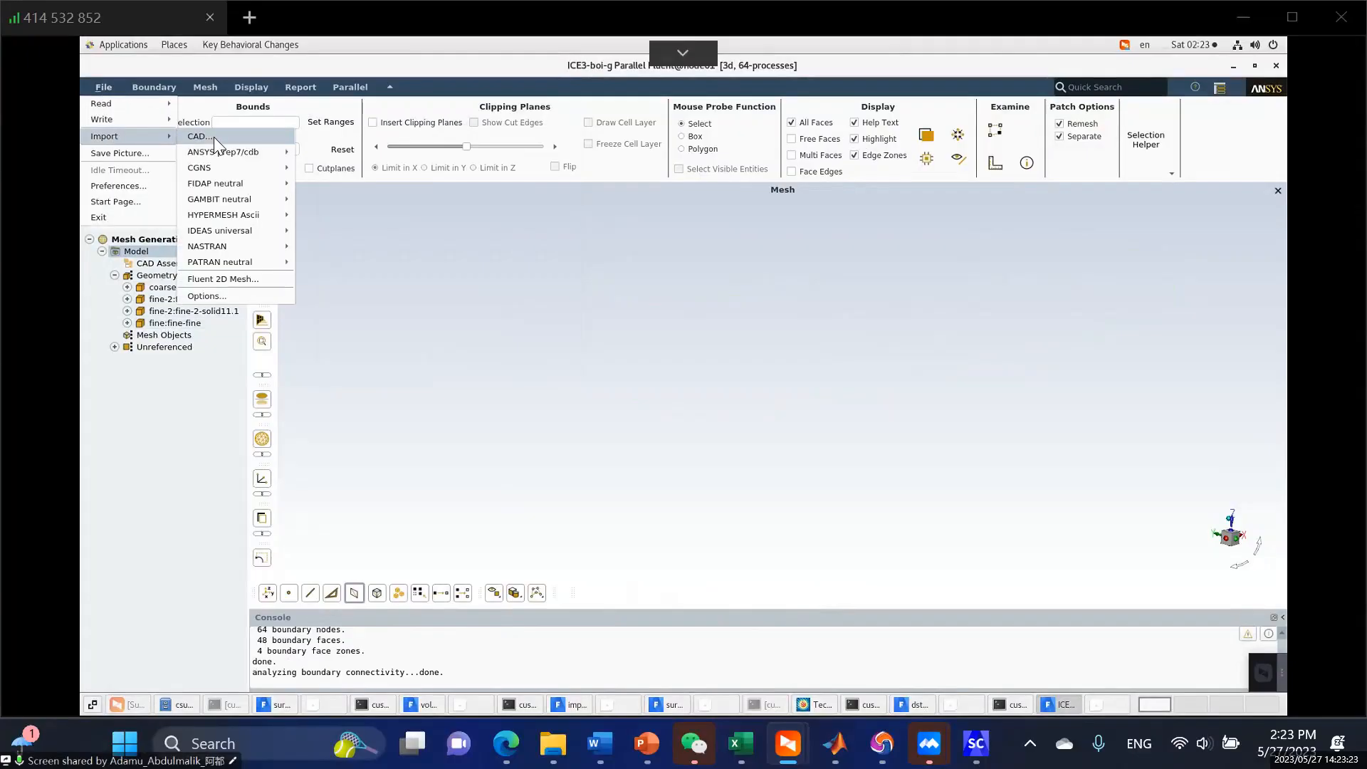
{"action": "left_click", "coordinate": [213, 137]}
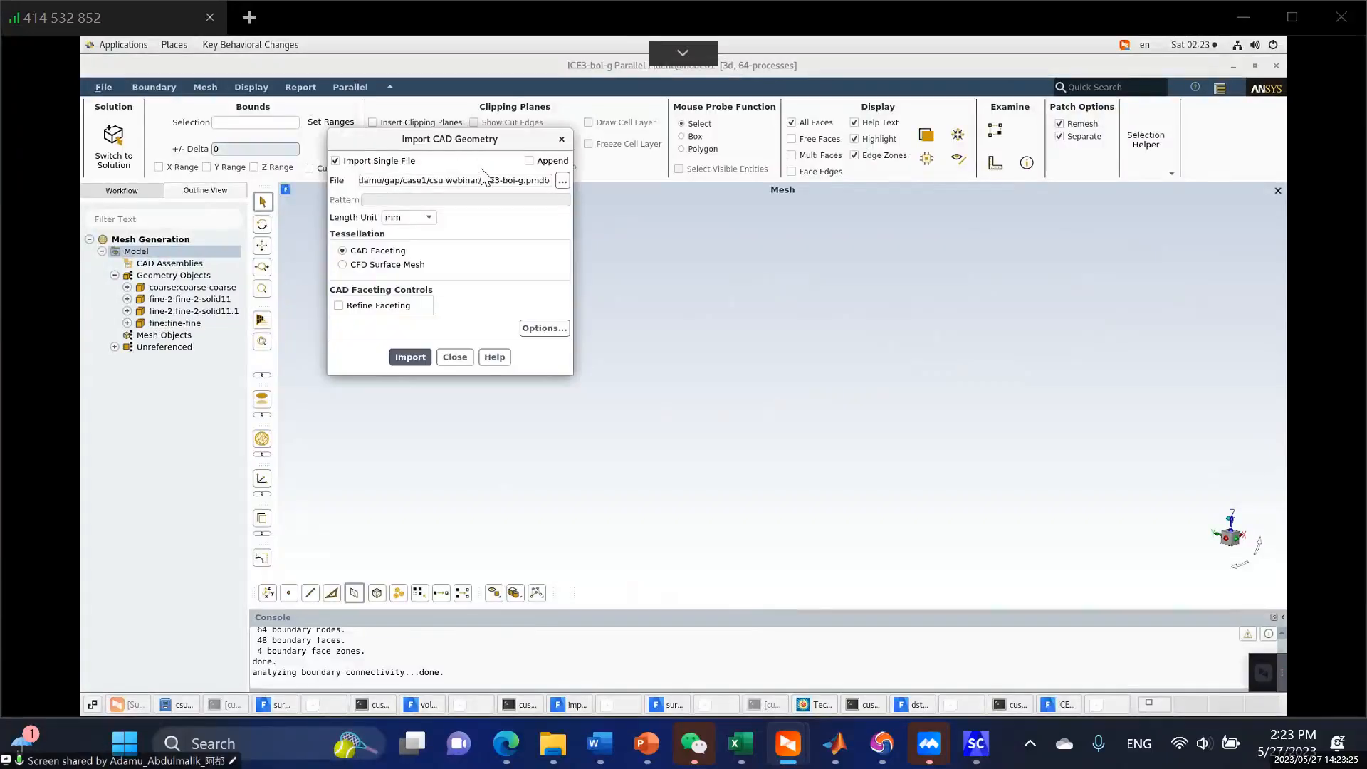
{"action": "left_click", "coordinate": [554, 164]}
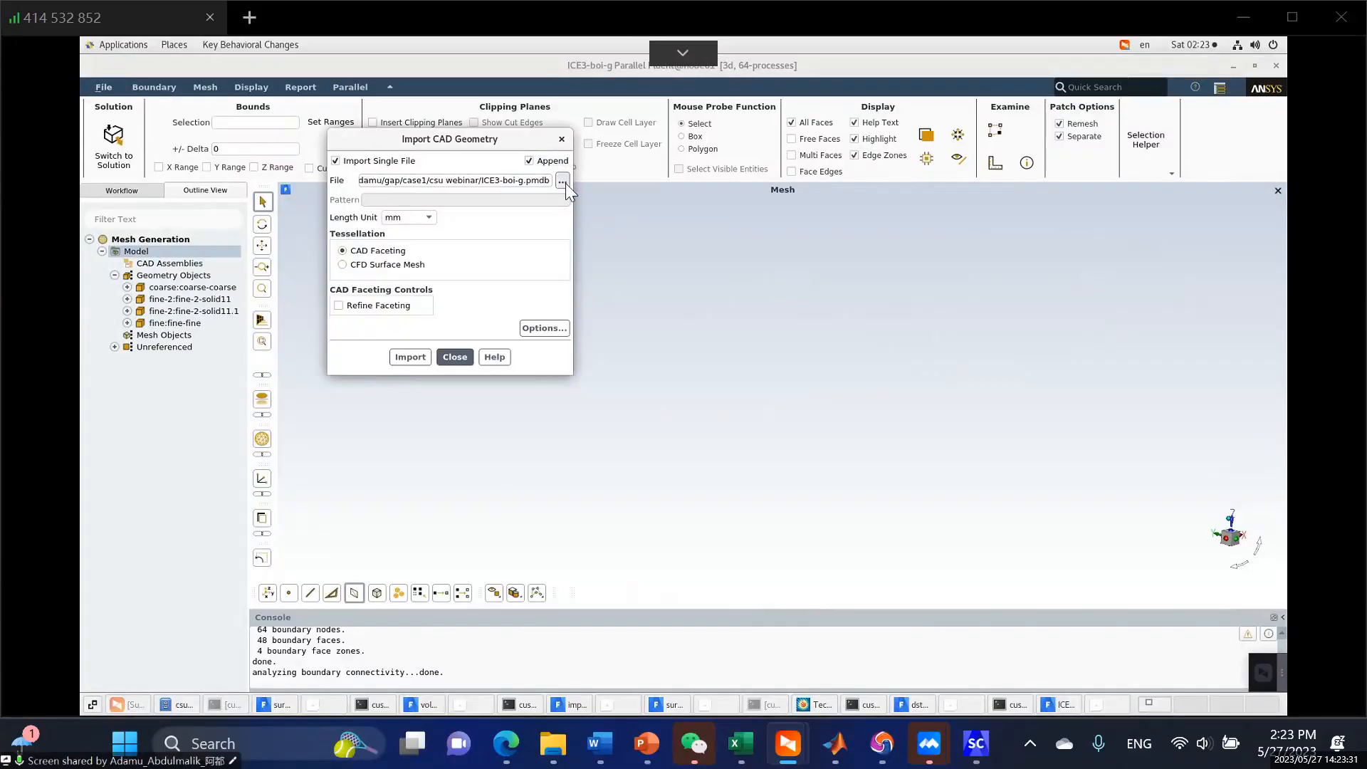
{"action": "left_click", "coordinate": [562, 180]}
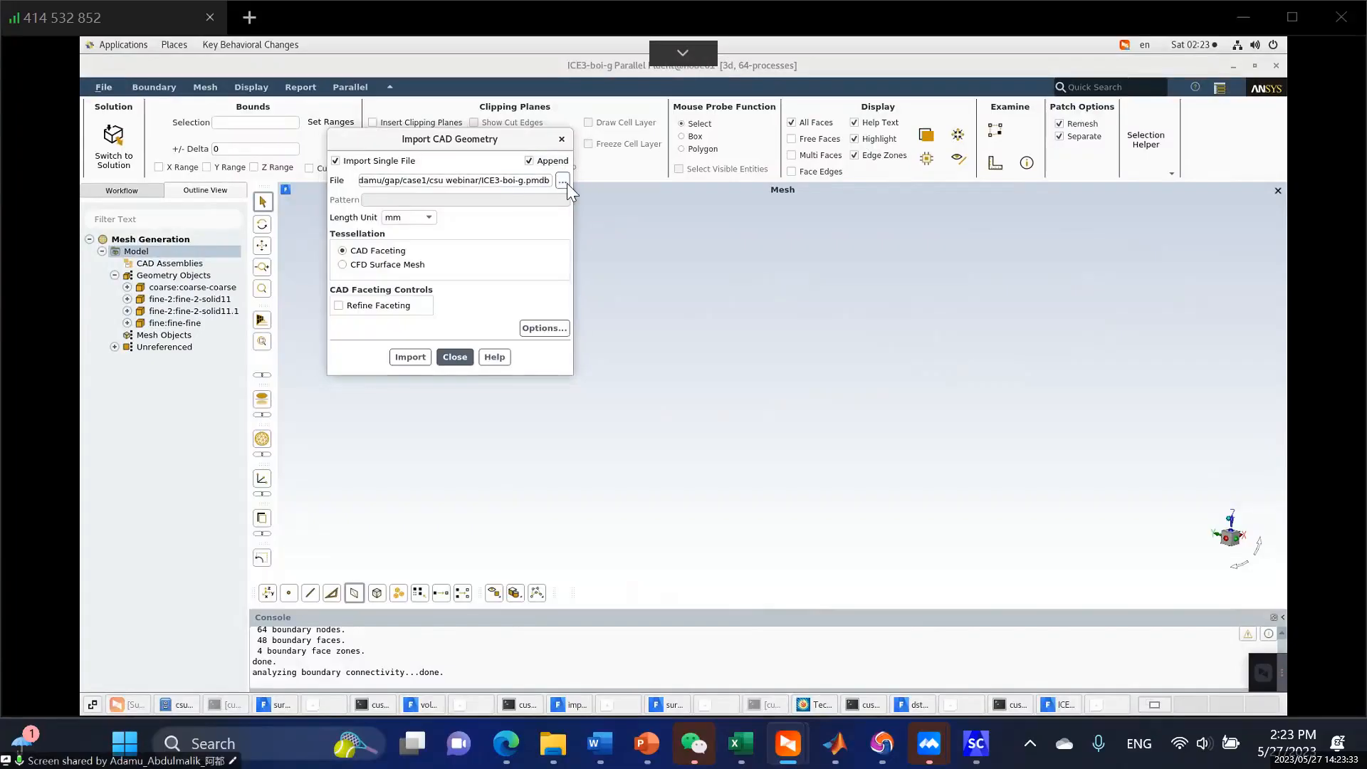
{"action": "double_click", "coordinate": [597, 320]}
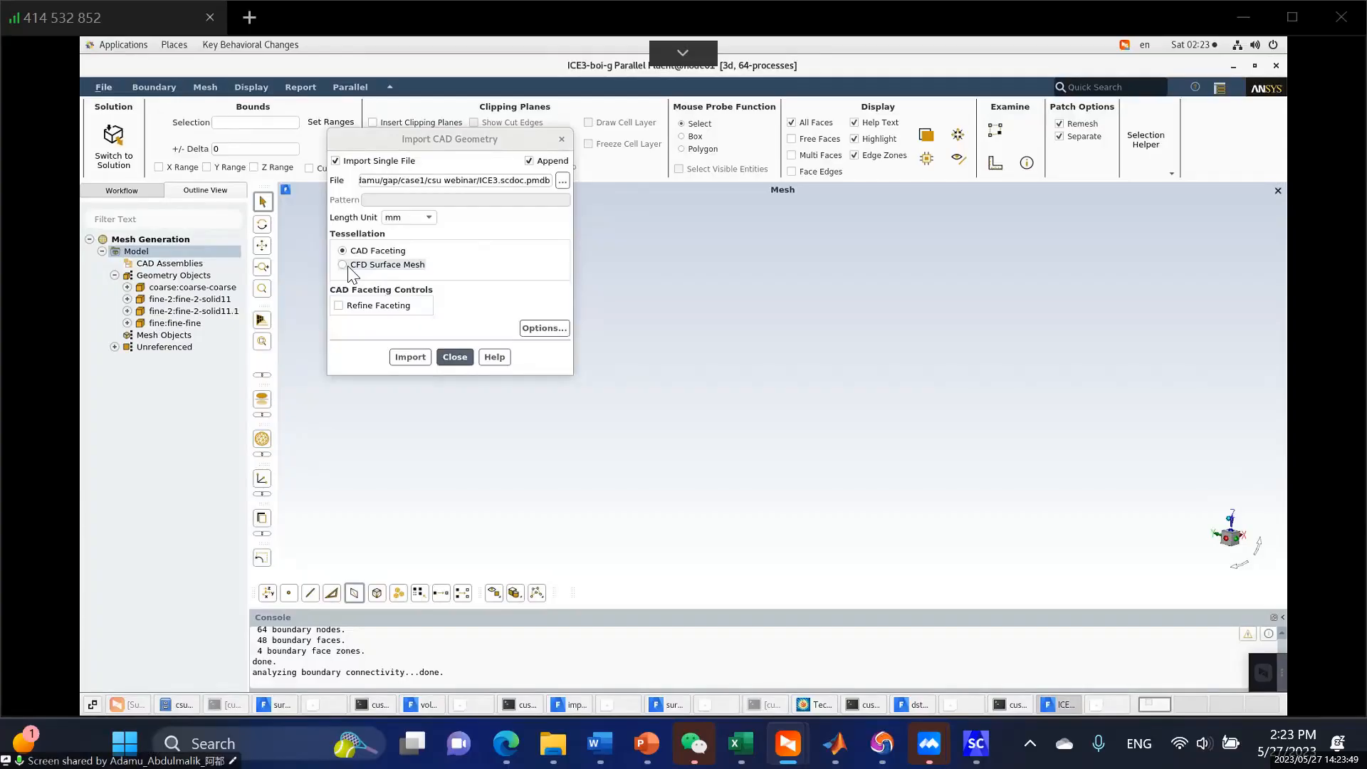
Import the train geometry as a CFD surface mesh using the size field file sf.sf from the csu webinar folder.
{"action": "left_click", "coordinate": [348, 267]}
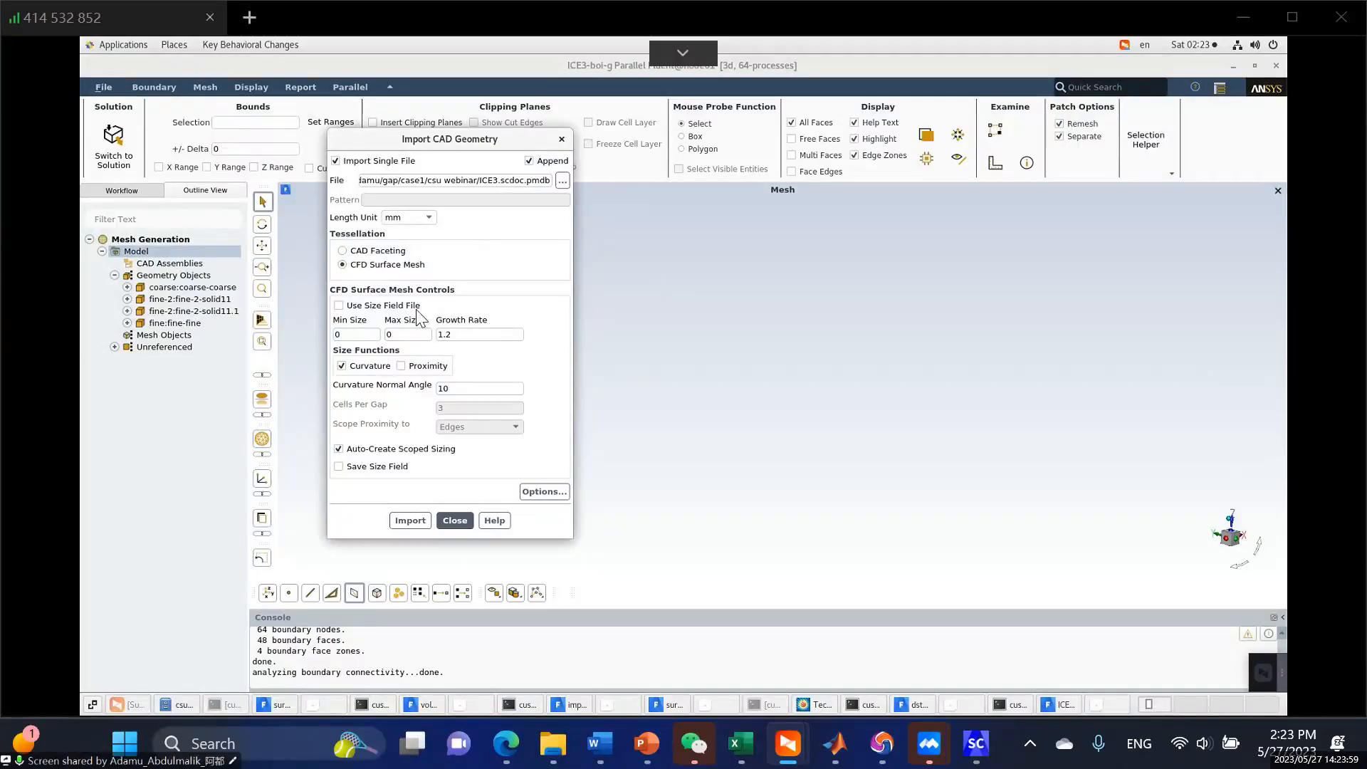
{"action": "left_click", "coordinate": [338, 304]}
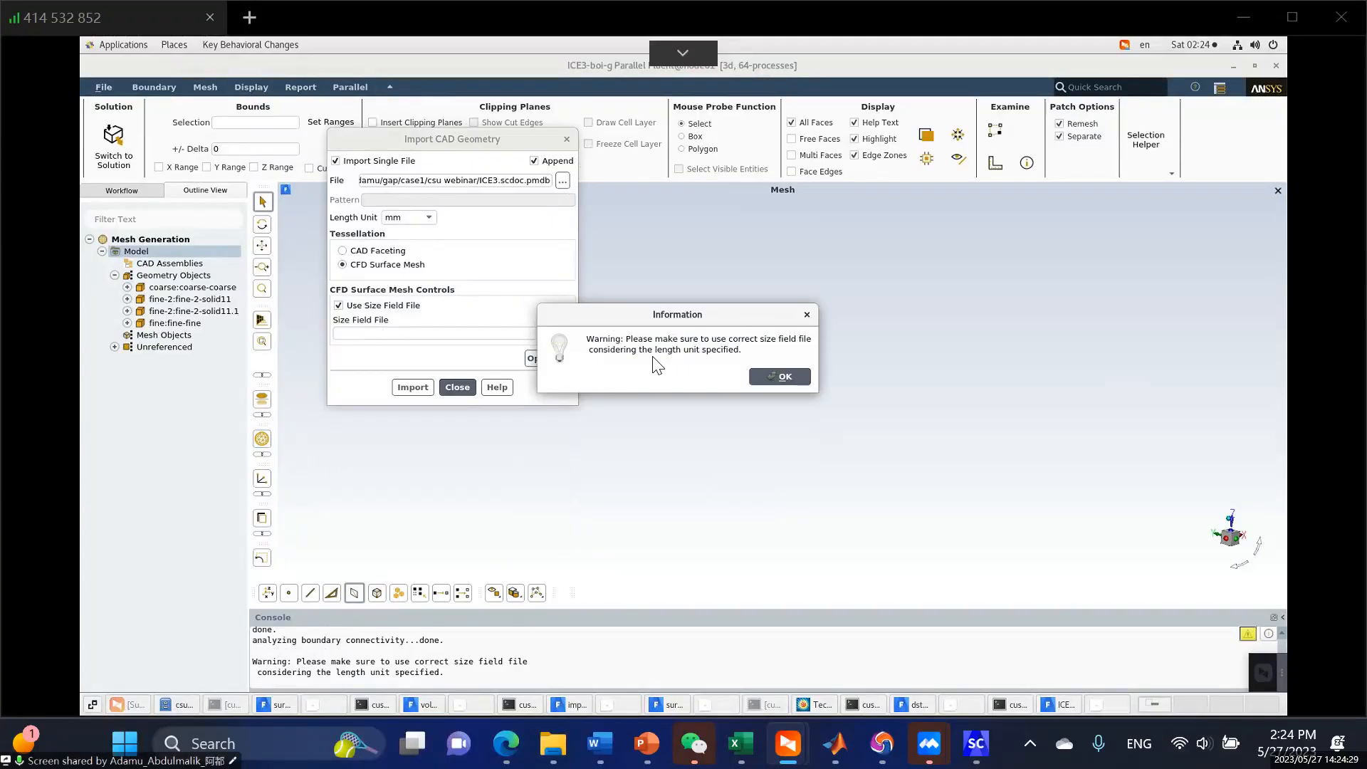
{"action": "left_click", "coordinate": [776, 379]}
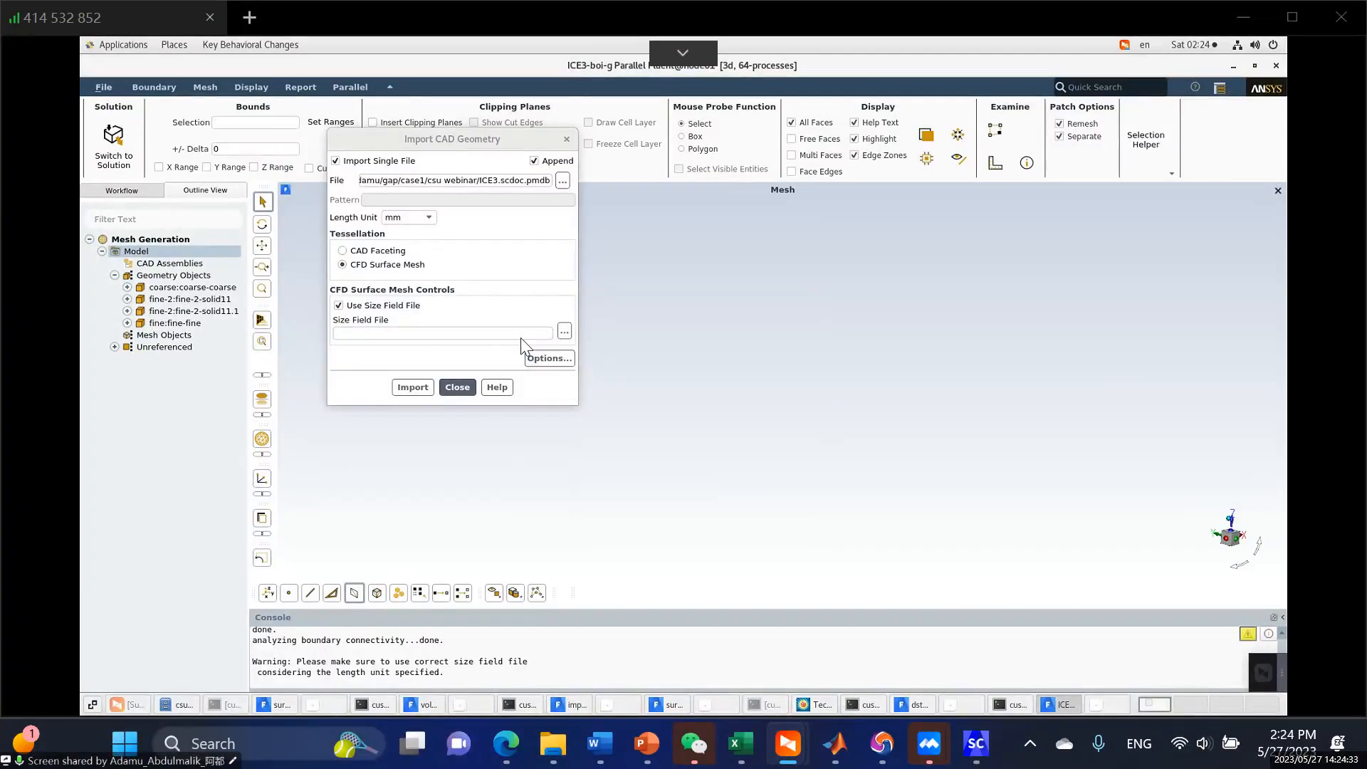
{"action": "left_click", "coordinate": [564, 332]}
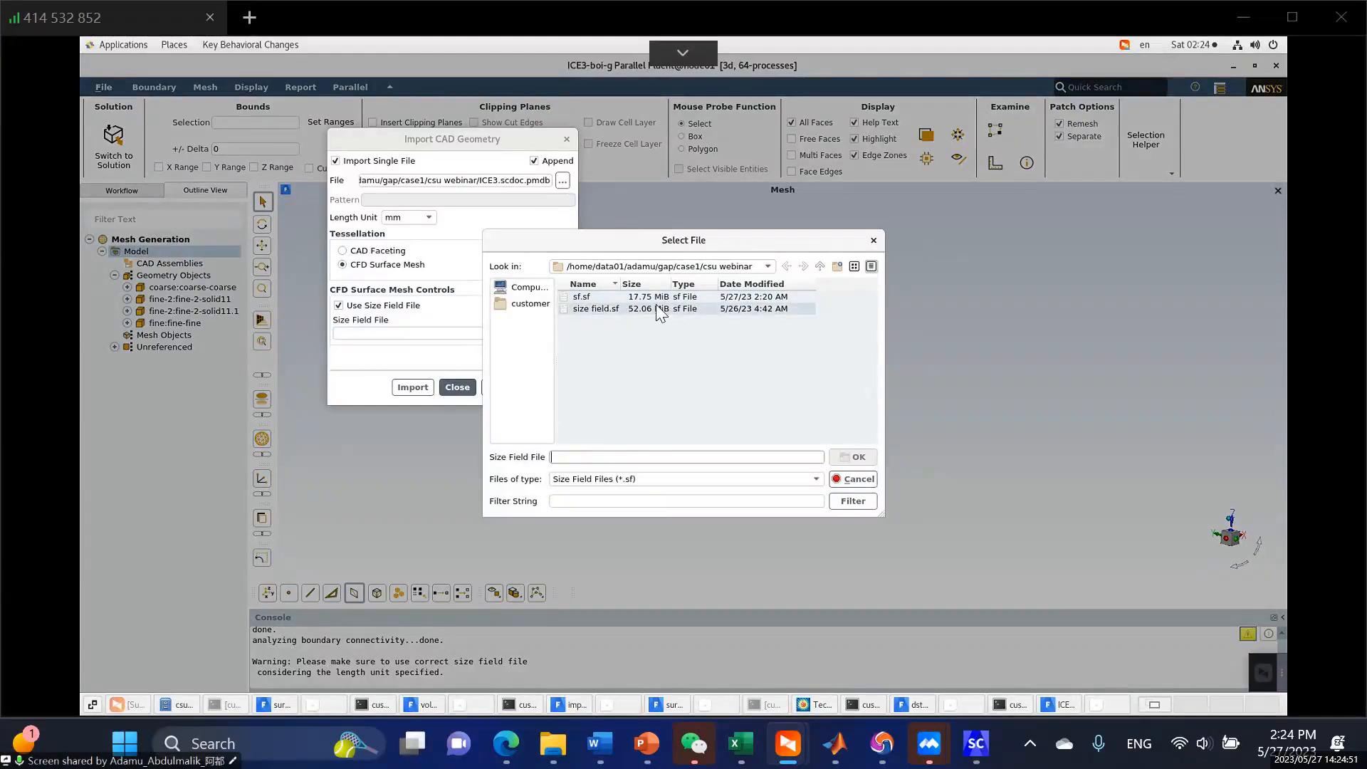
{"action": "left_click", "coordinate": [612, 297]}
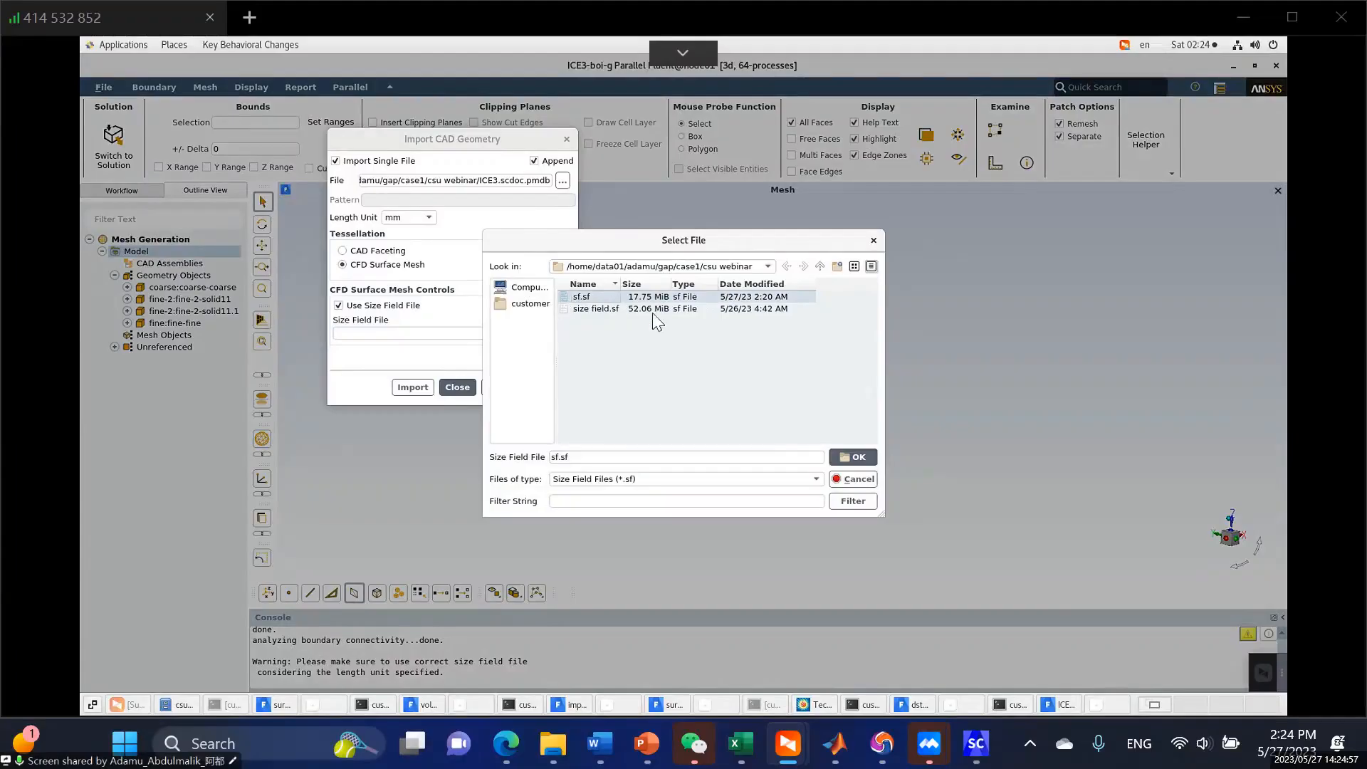
{"action": "double_click", "coordinate": [585, 296]}
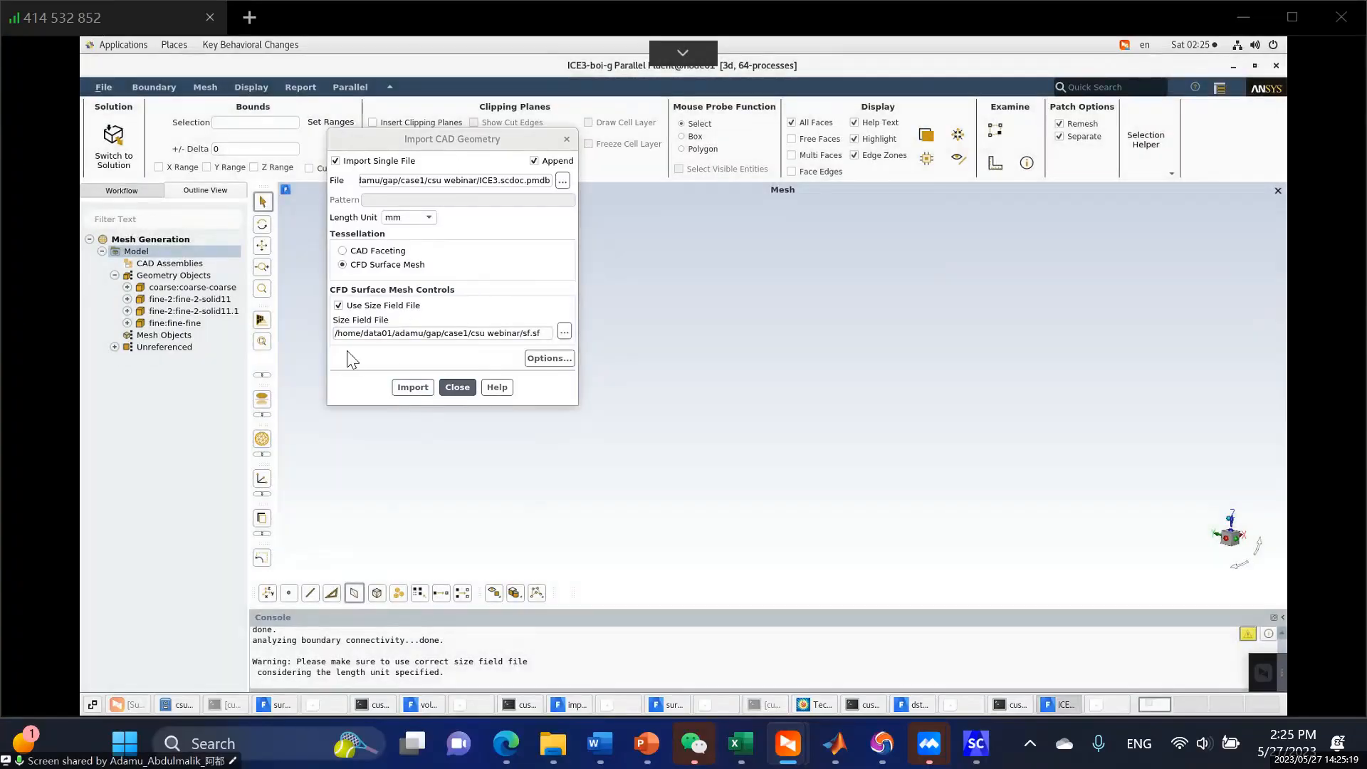
{"action": "left_click", "coordinate": [413, 387]}
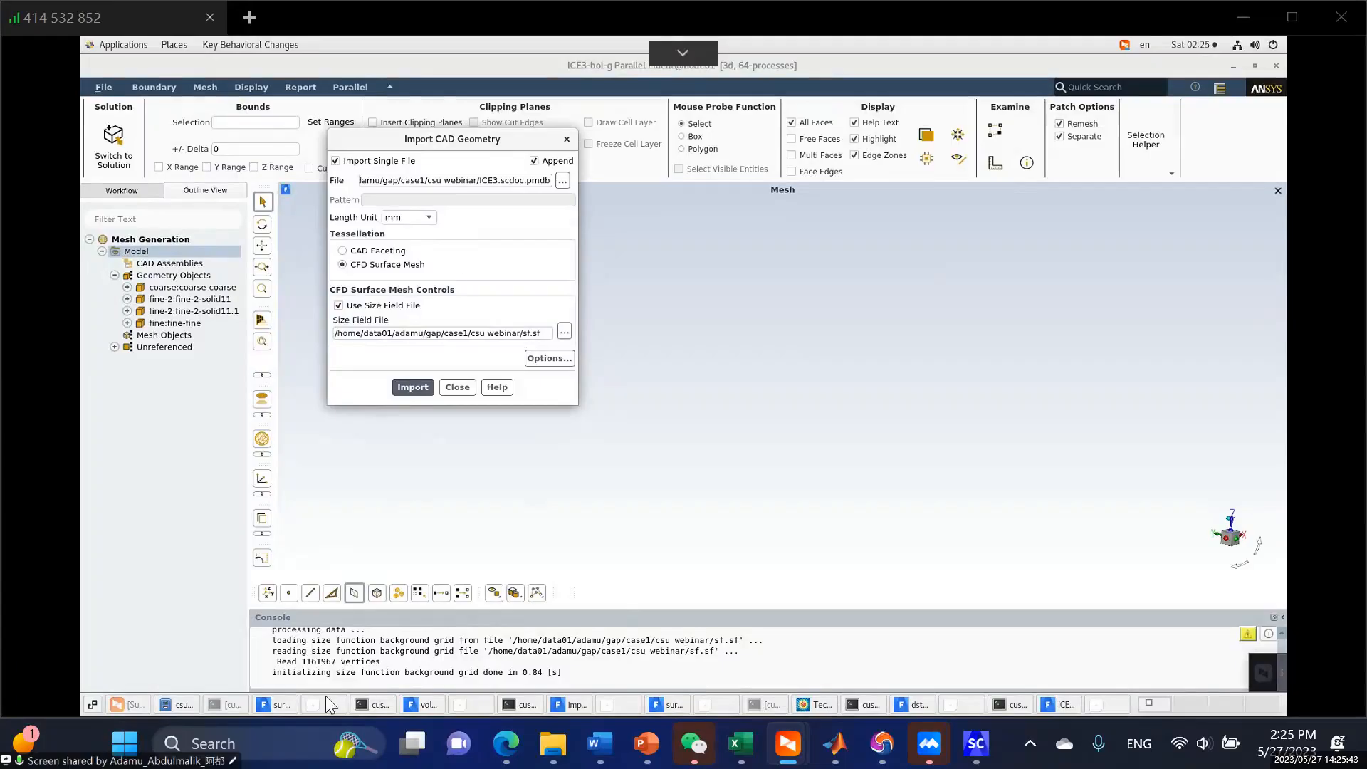
Switch through surface mesh1 to the surface mesh session and examine its ice3 and zone mesh objects.
{"action": "left_click", "coordinate": [280, 705]}
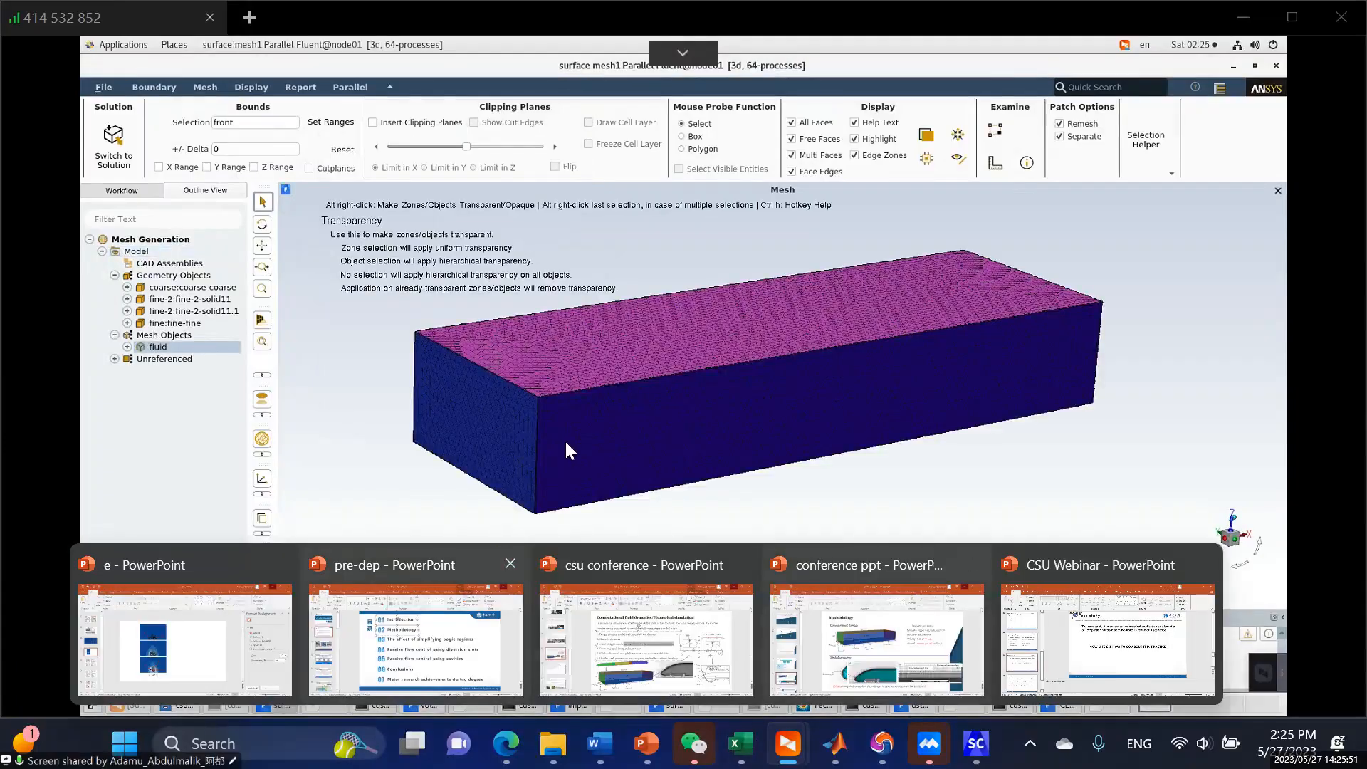
{"action": "left_click", "coordinate": [685, 706]}
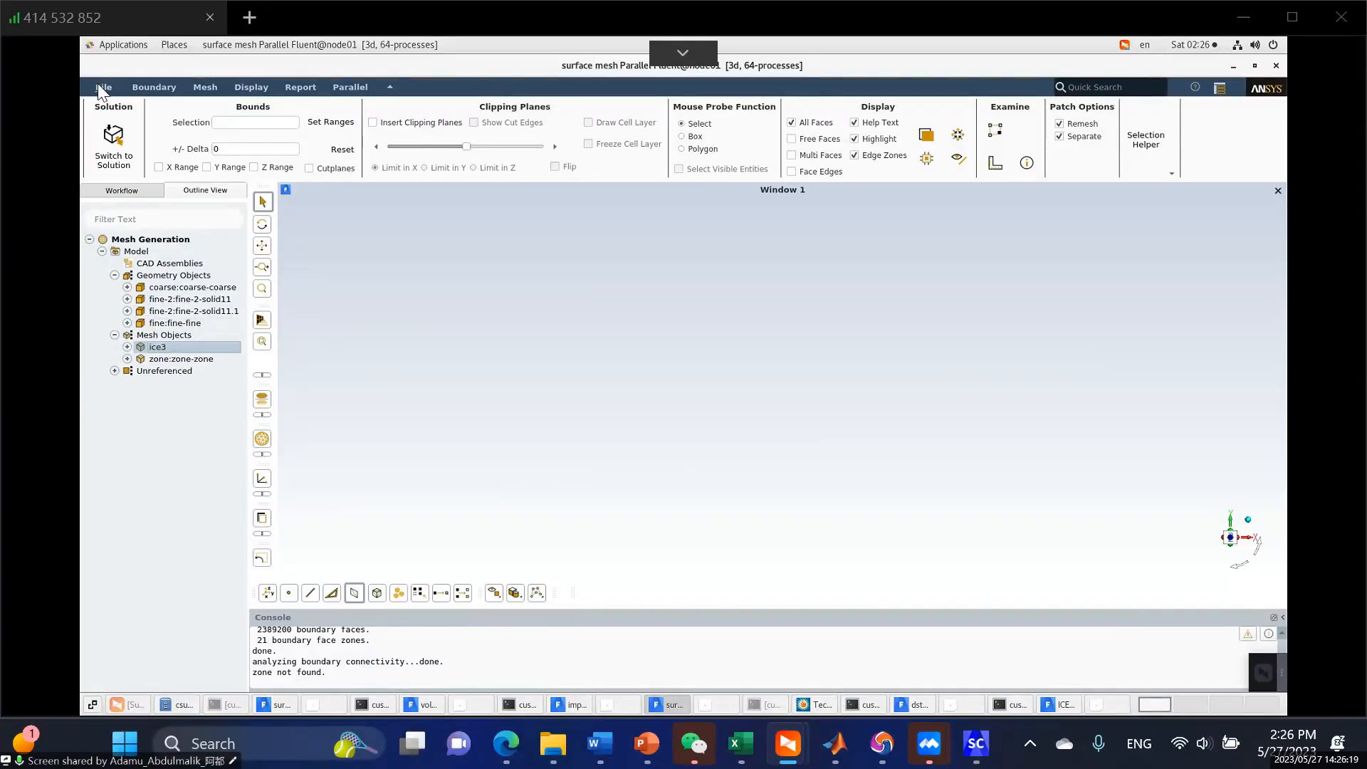
{"action": "left_click", "coordinate": [156, 360]}
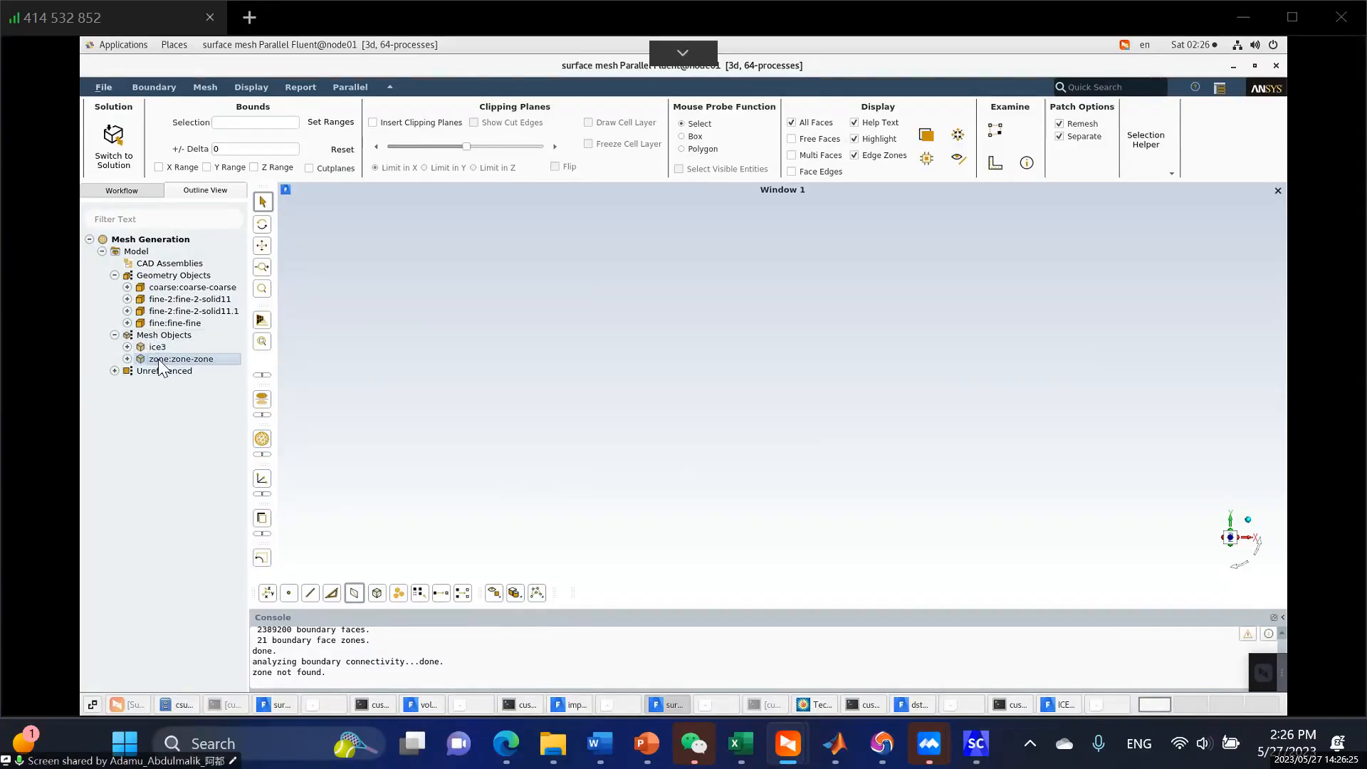
{"action": "left_click", "coordinate": [156, 348]}
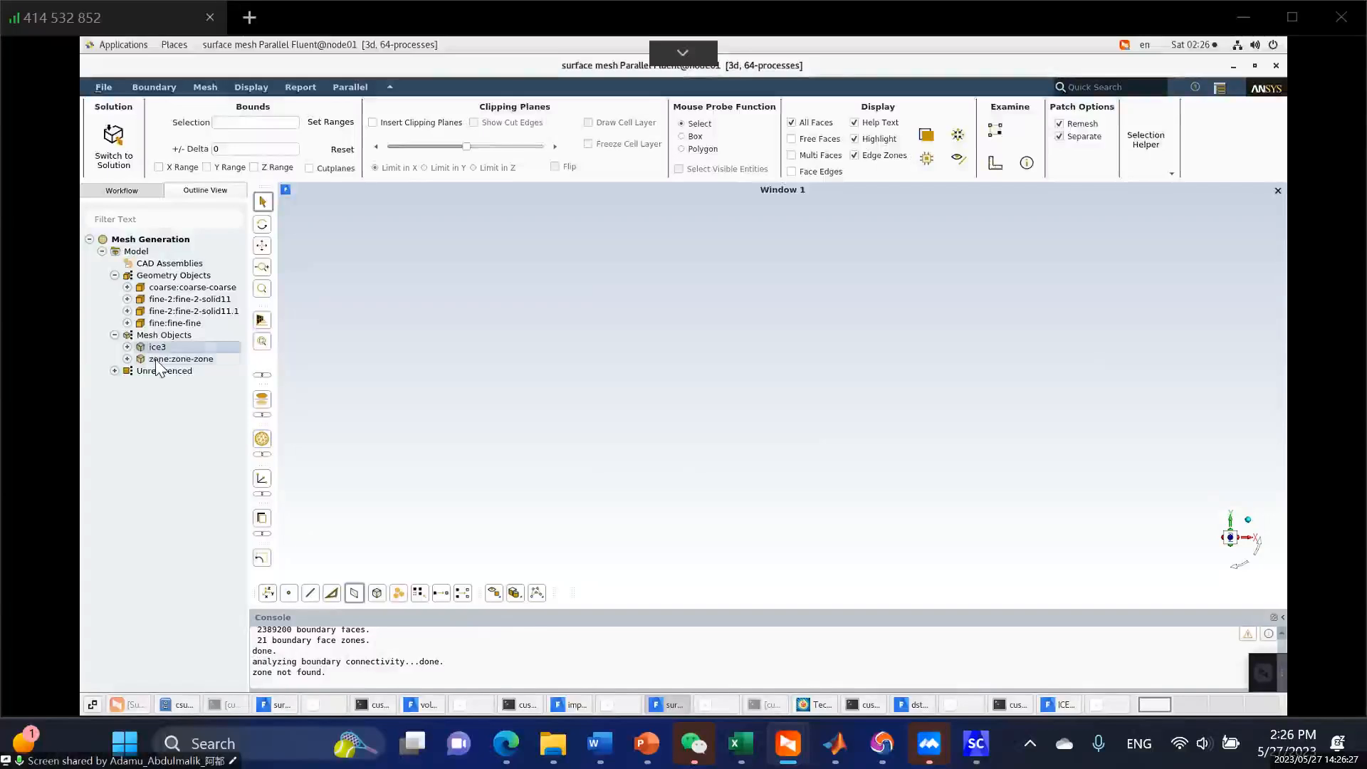
{"action": "left_click", "coordinate": [157, 359]}
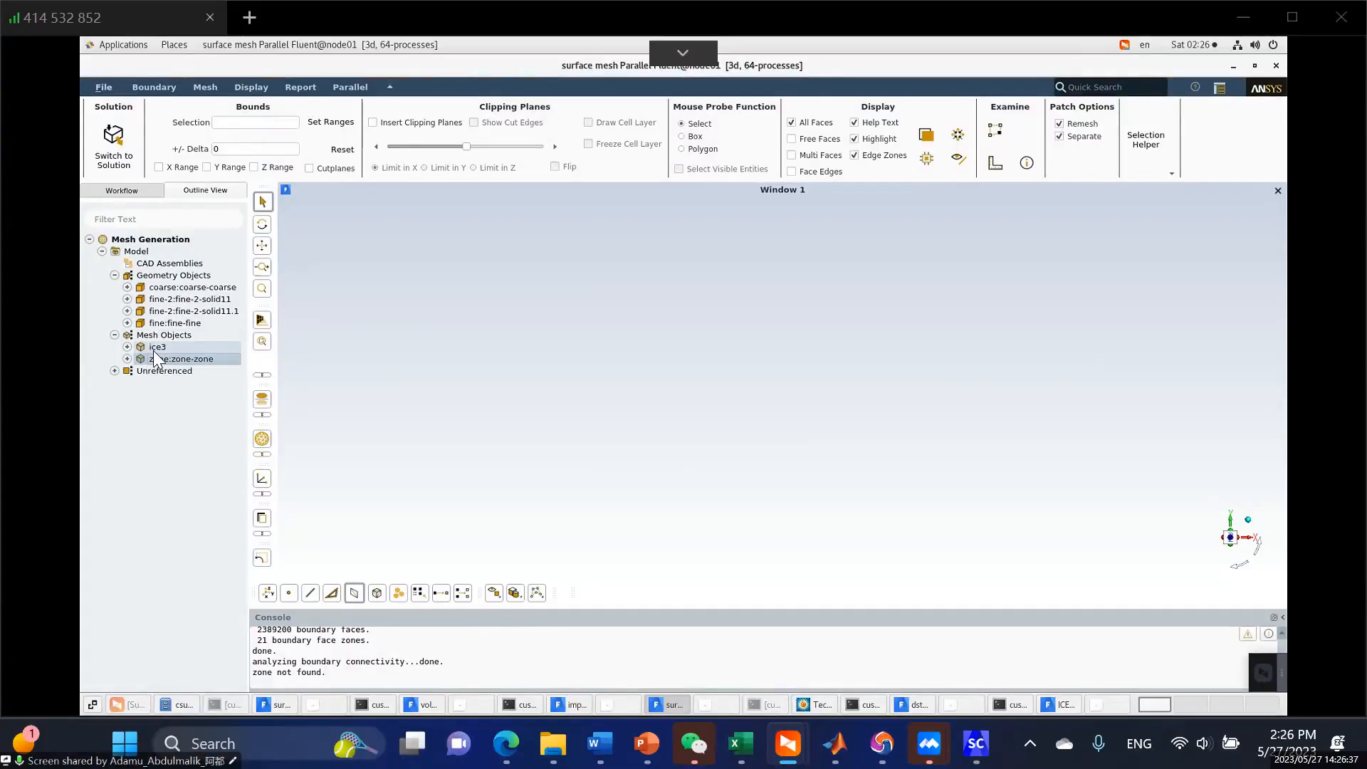
{"action": "left_click", "coordinate": [153, 348]}
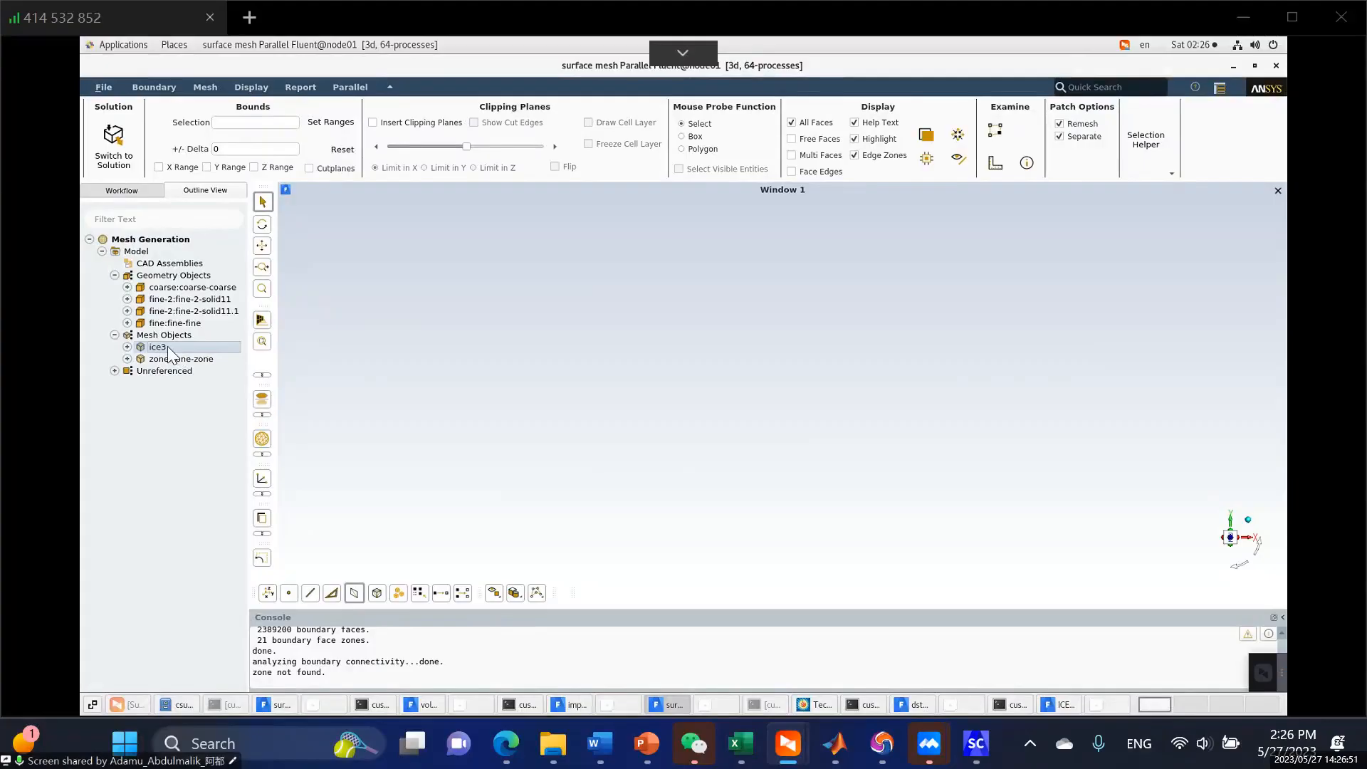
Open the connectivity and quality diagnostics for the ice3 mesh object in the surface mesh session.
{"action": "right_click", "coordinate": [168, 346]}
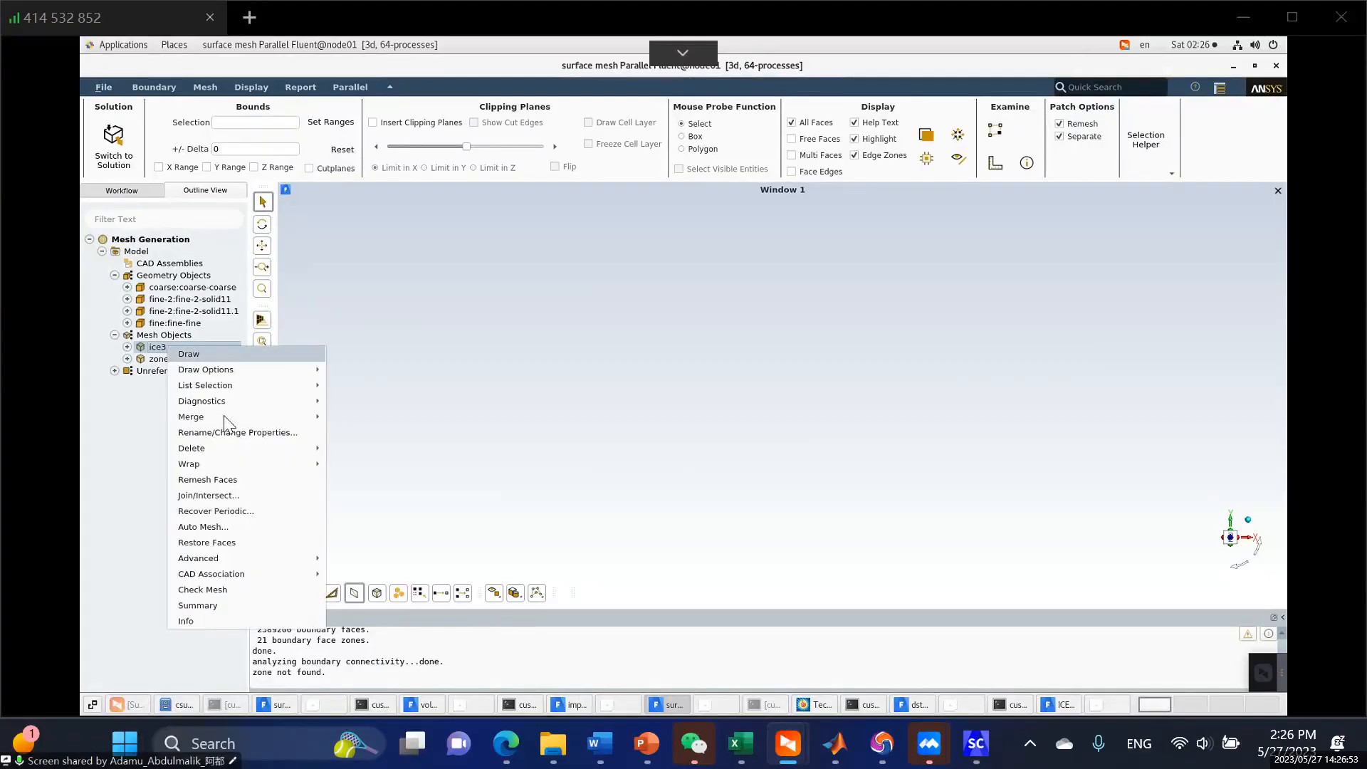
{"action": "mouse_move", "coordinate": [214, 403]}
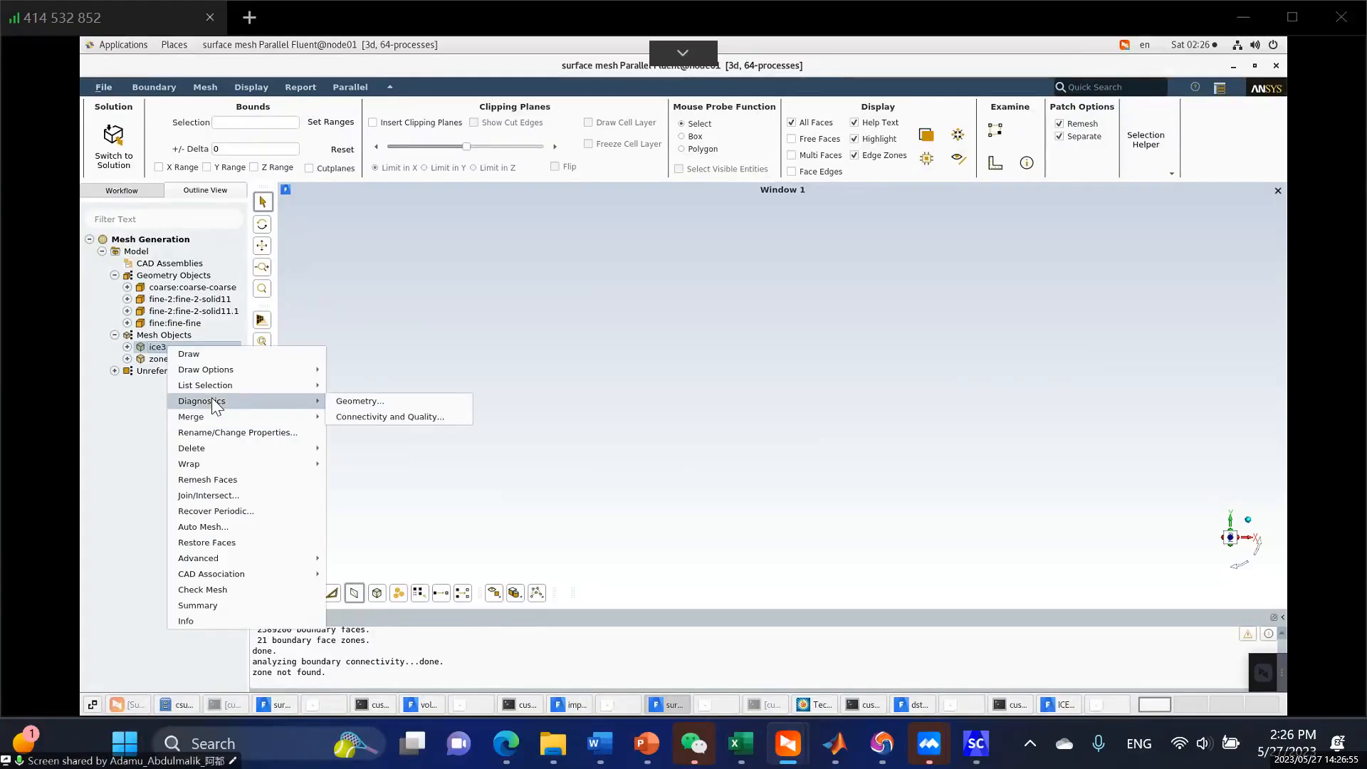
{"action": "left_click", "coordinate": [344, 416]}
{"action": "left_click_drag", "start_coordinate": [524, 163], "coordinate": [459, 130]}
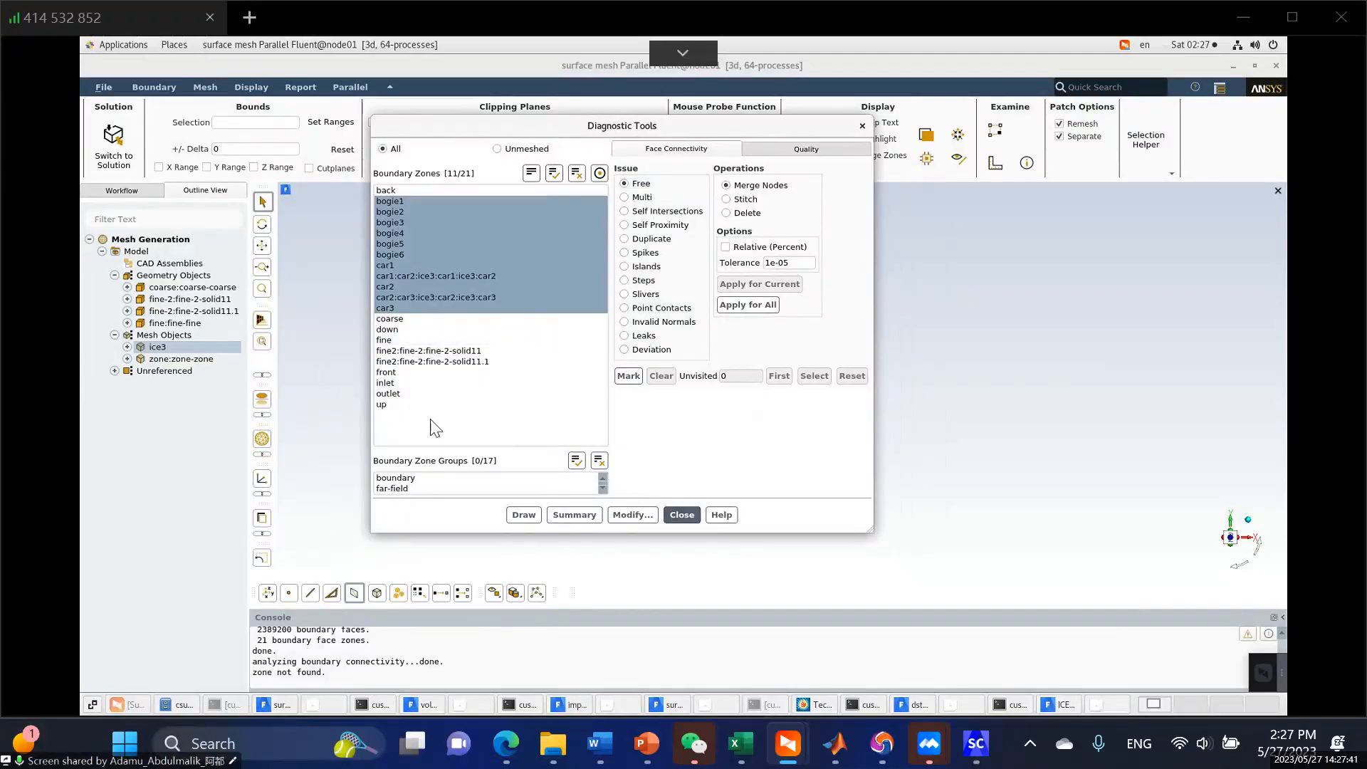
Switch to the ICE3 session, open the model's scoped sizing settings and delete the existing size field.
{"action": "left_click", "coordinate": [1047, 704]}
{"action": "left_click", "coordinate": [114, 335]}
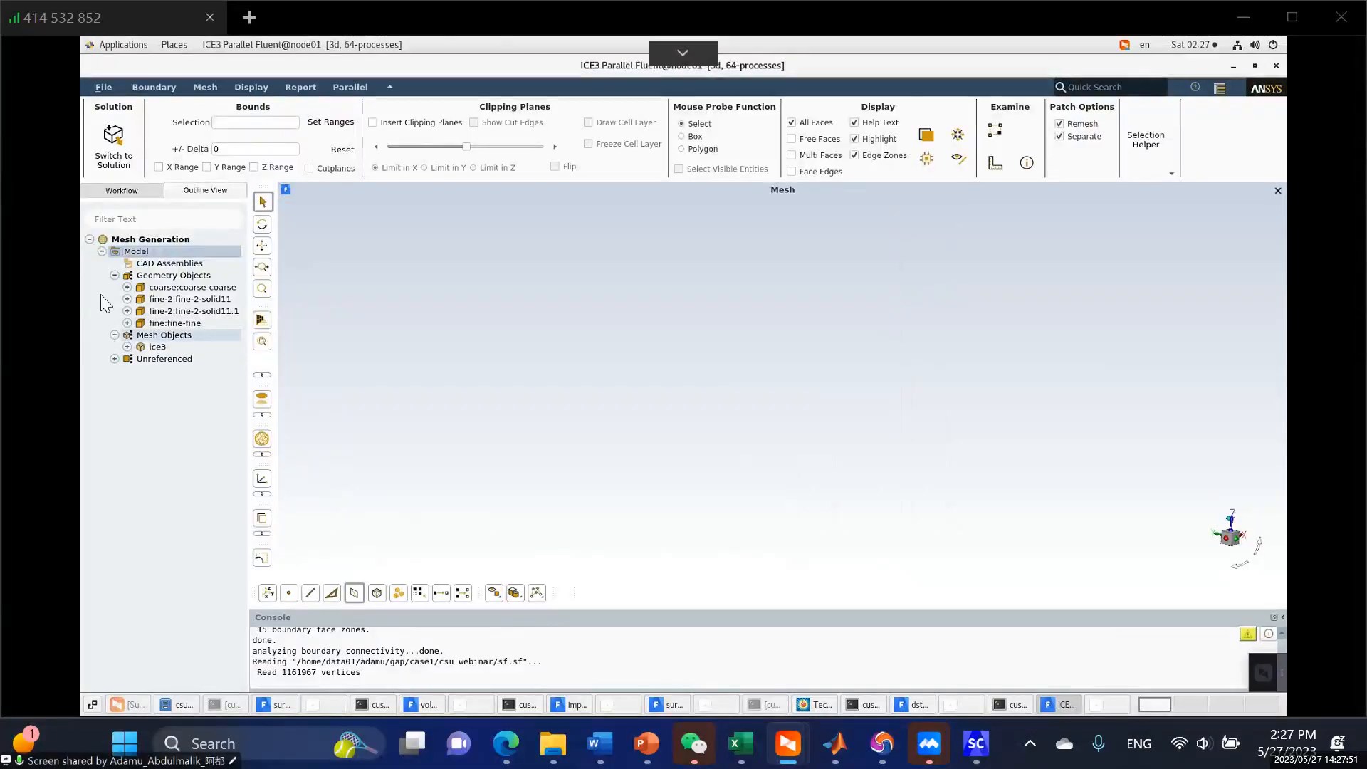
{"action": "right_click", "coordinate": [191, 250]}
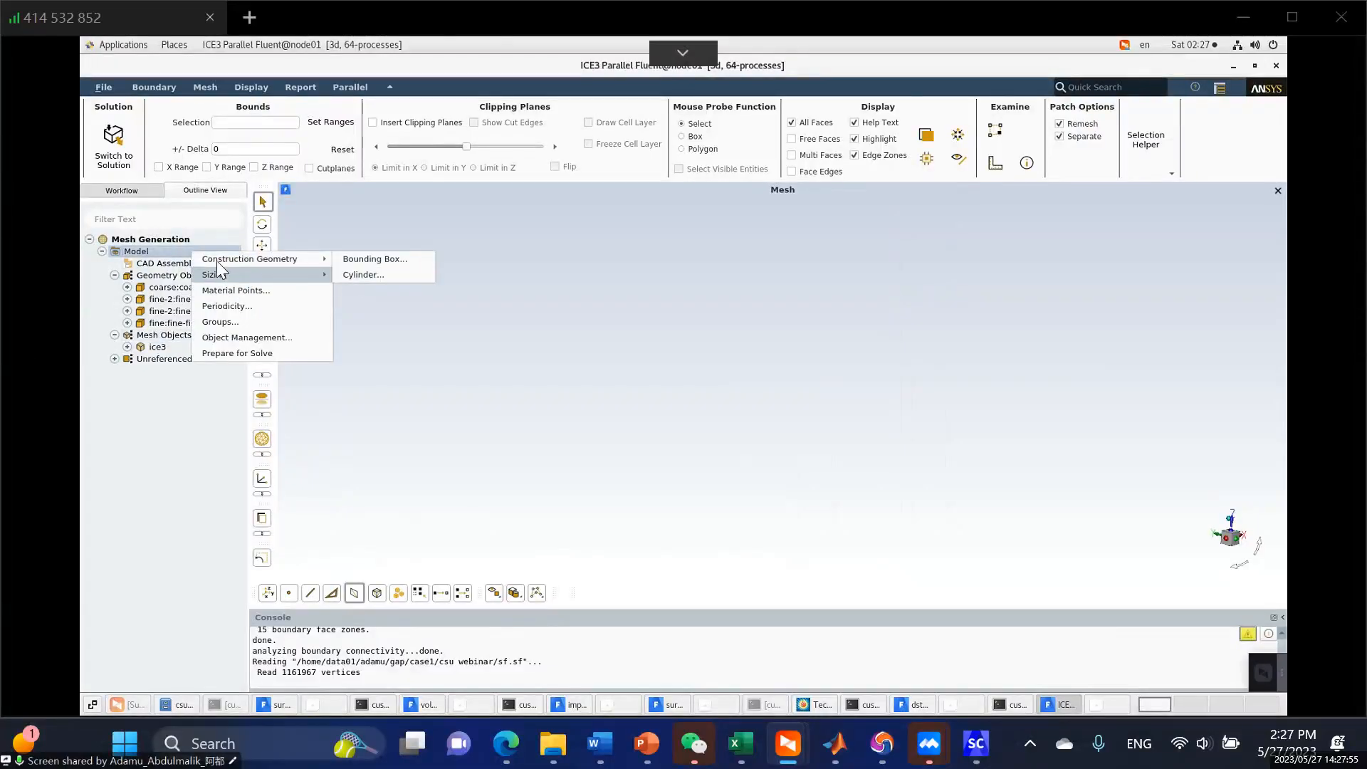
{"action": "mouse_move", "coordinate": [221, 274]}
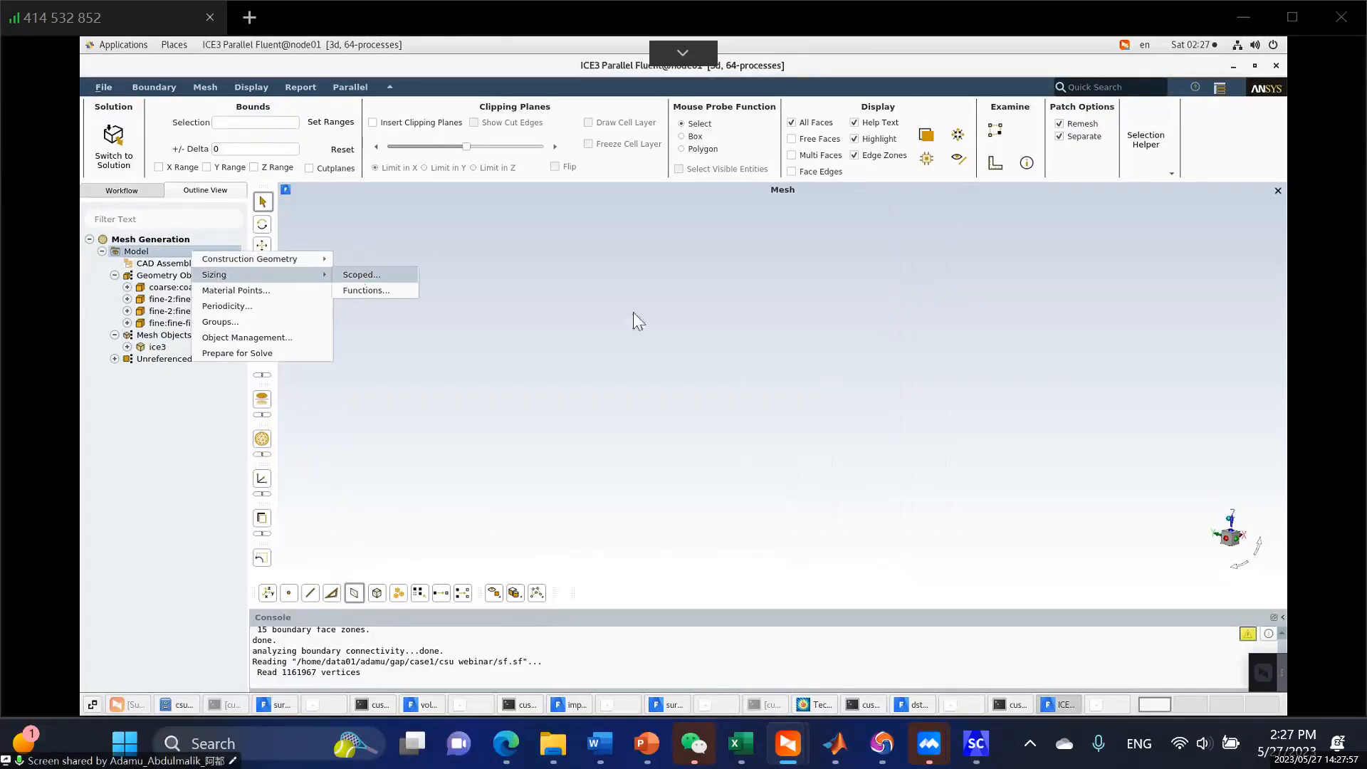
{"action": "left_click_drag", "start_coordinate": [677, 143], "coordinate": [655, 109]}
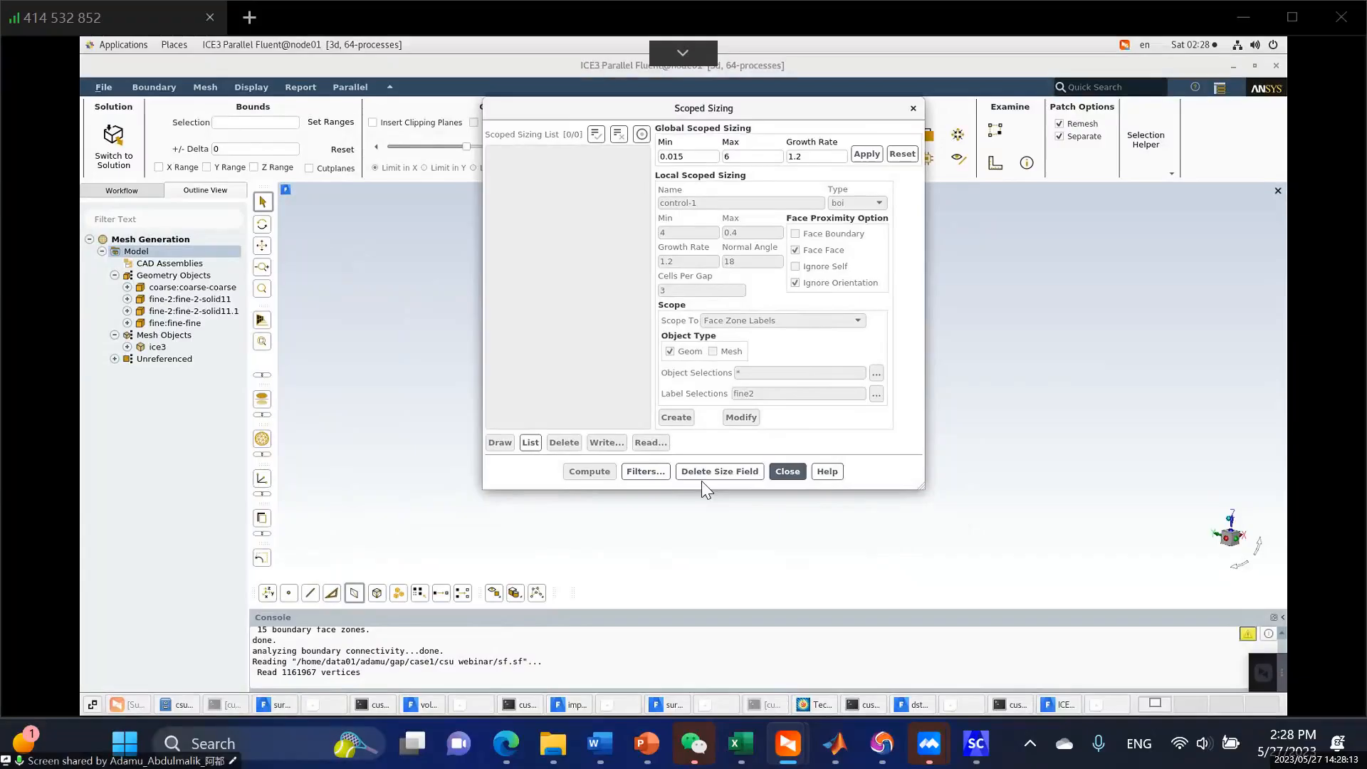
{"action": "left_click", "coordinate": [701, 473]}
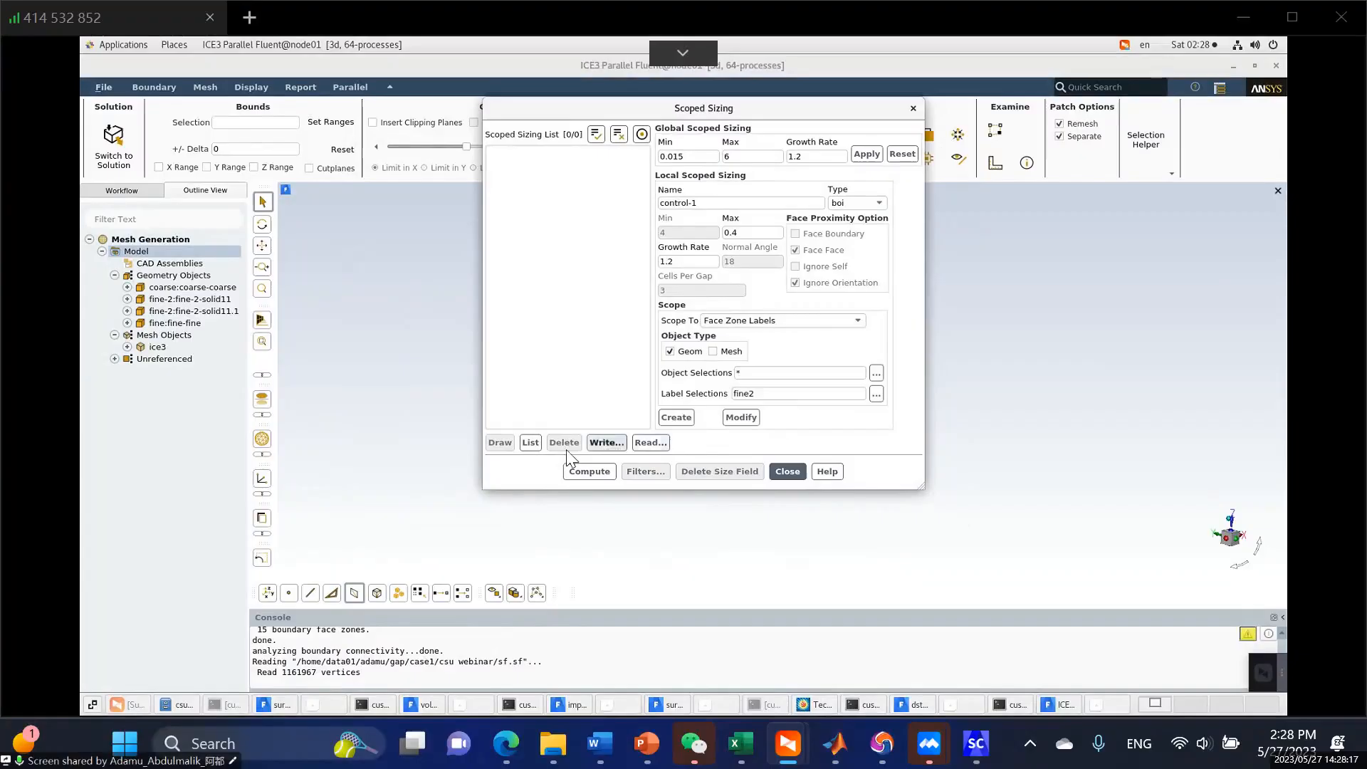
Read the scoped sizing controls from sc.szcontrol, select all entries from bogies to fine2, and close the scoped sizing settings.
{"action": "left_click", "coordinate": [648, 443]}
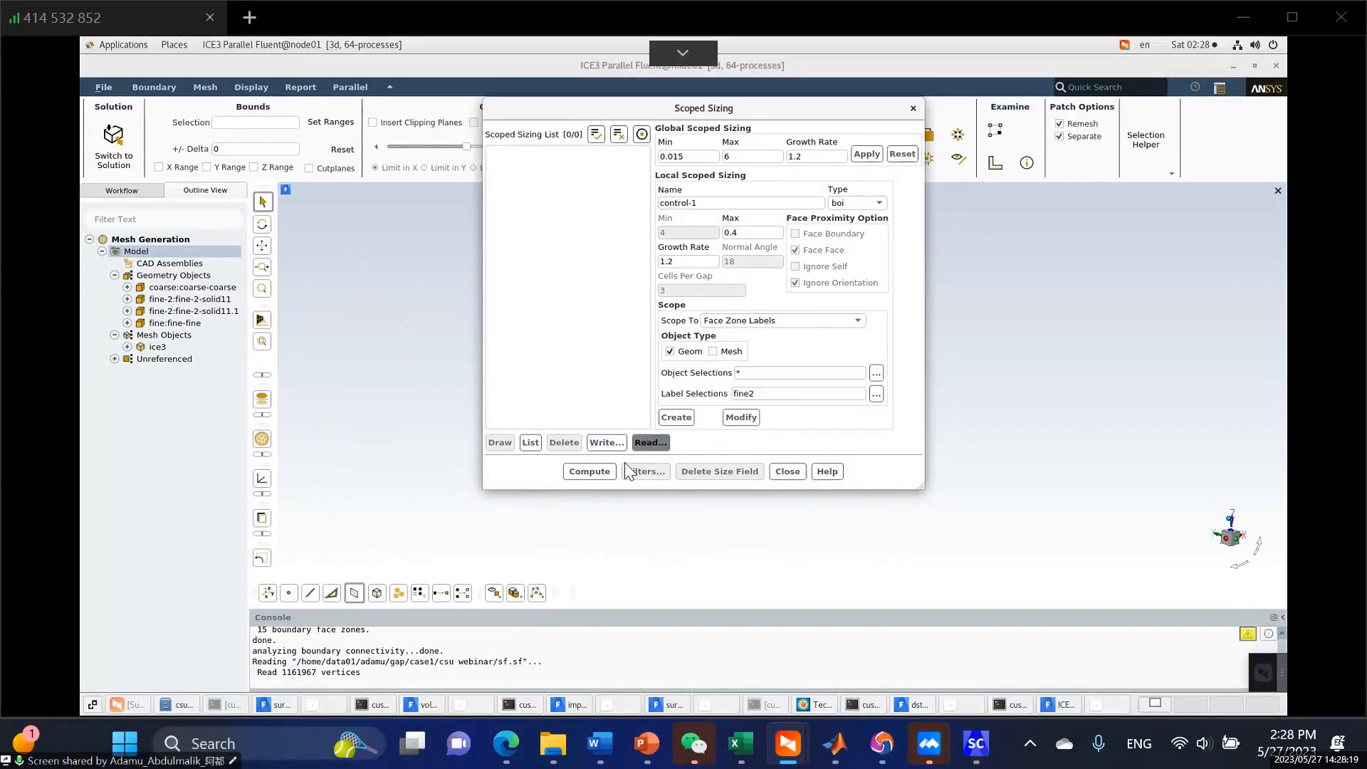
{"action": "double_click", "coordinate": [585, 298]}
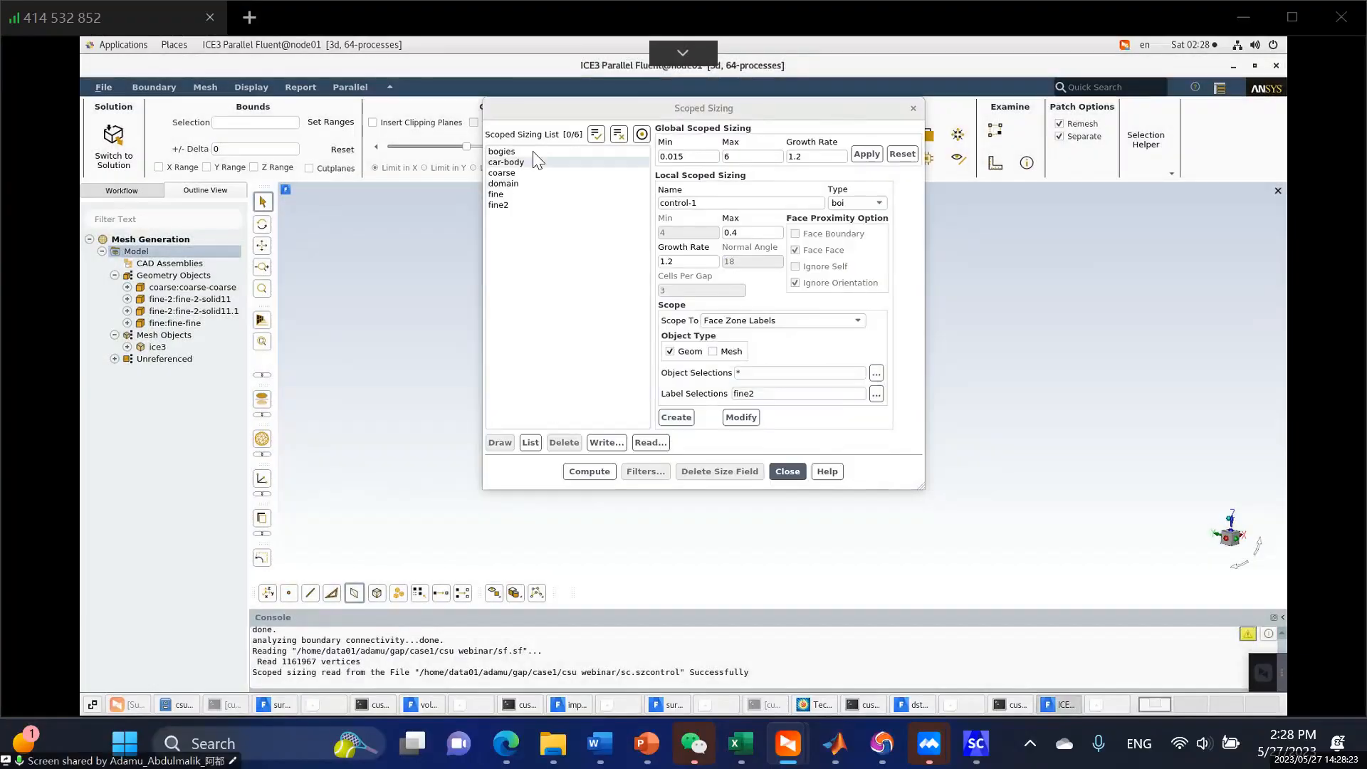
{"action": "left_click", "coordinate": [534, 152]}
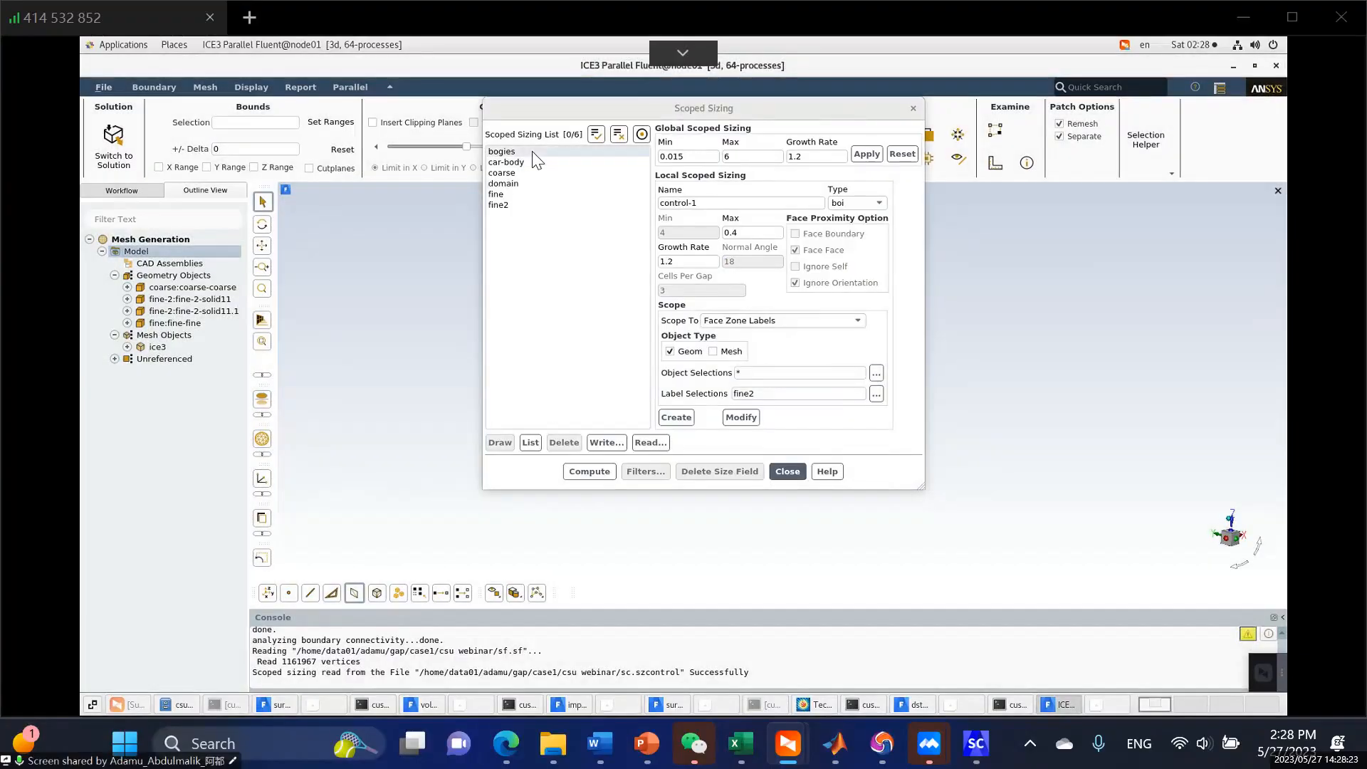
{"action": "left_click", "coordinate": [512, 163], "text": "shift"}
{"action": "left_click", "coordinate": [506, 173]}
{"action": "left_click", "coordinate": [506, 184]}
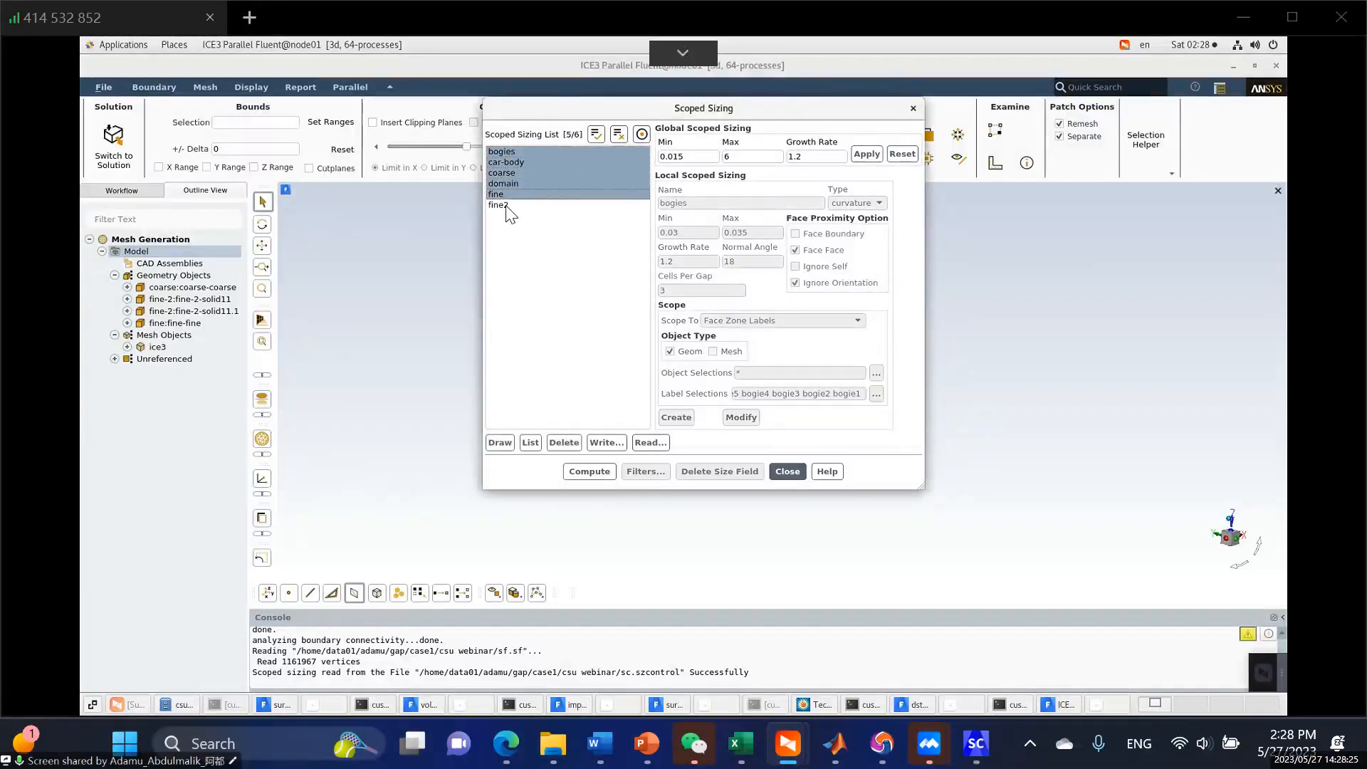
{"action": "left_click", "coordinate": [505, 205]}
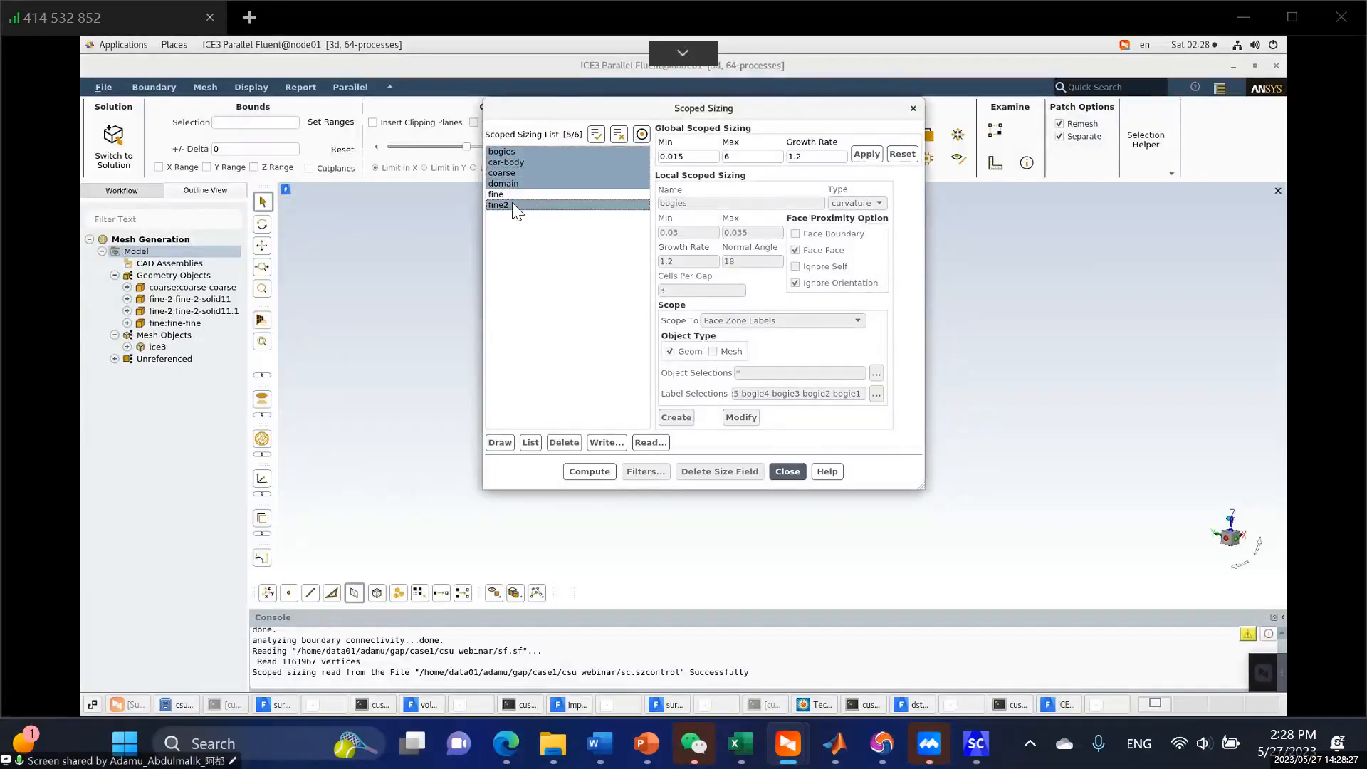
{"action": "left_click", "coordinate": [505, 196]}
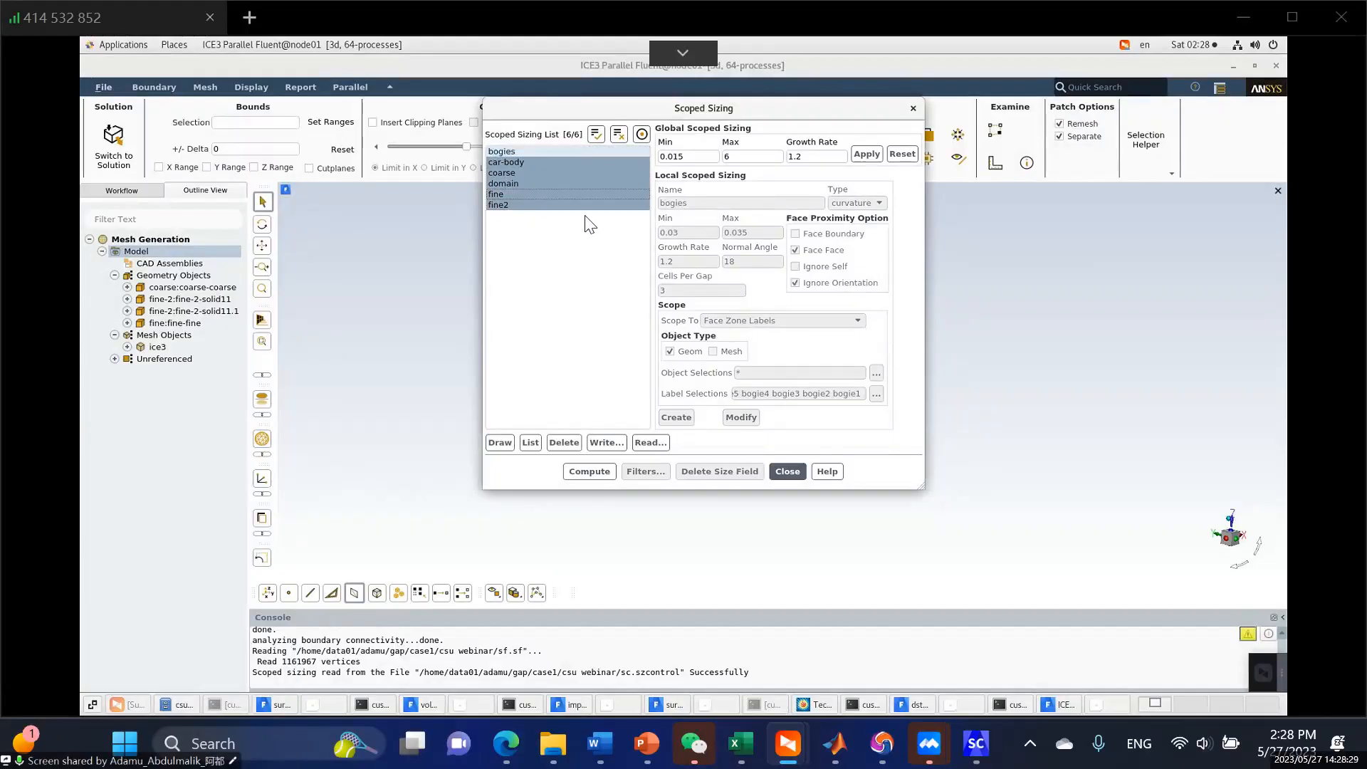
{"action": "left_click", "coordinate": [913, 109]}
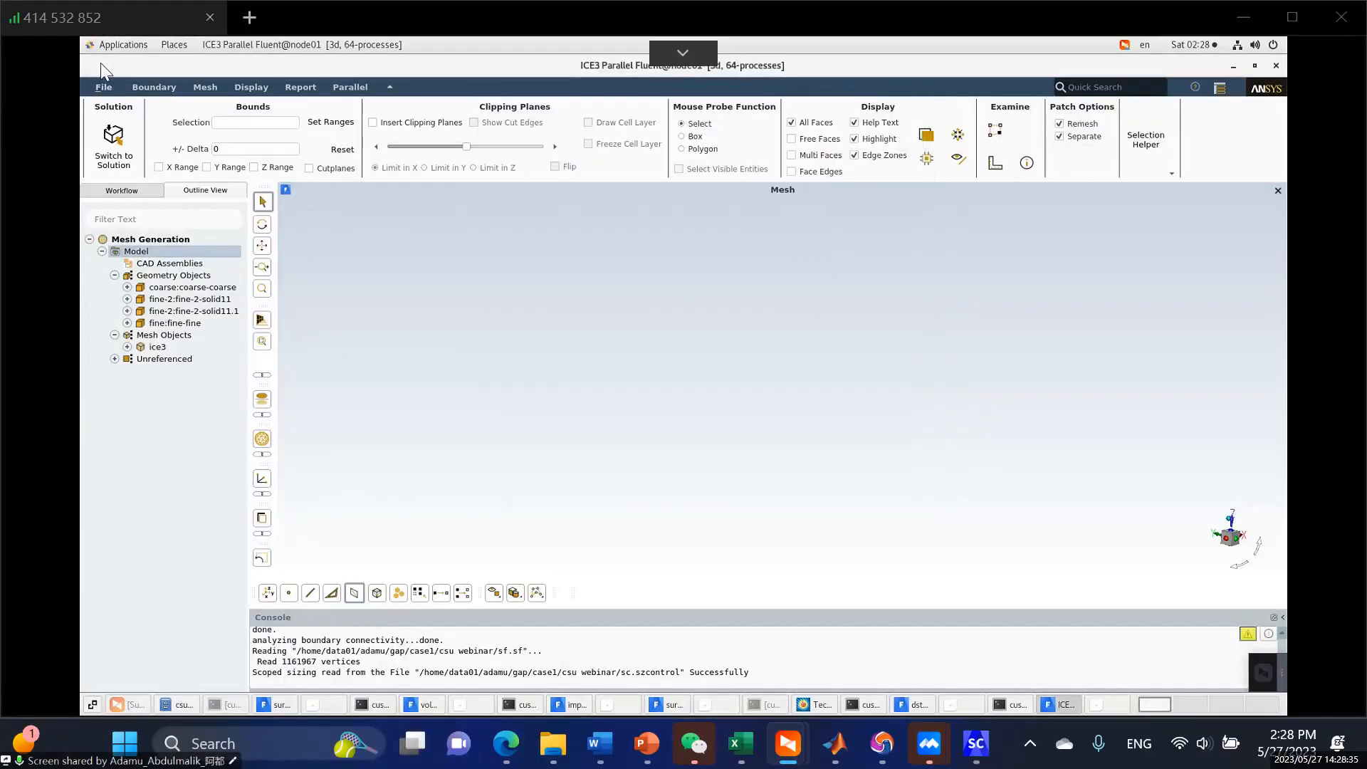
{"action": "left_click", "coordinate": [101, 87]}
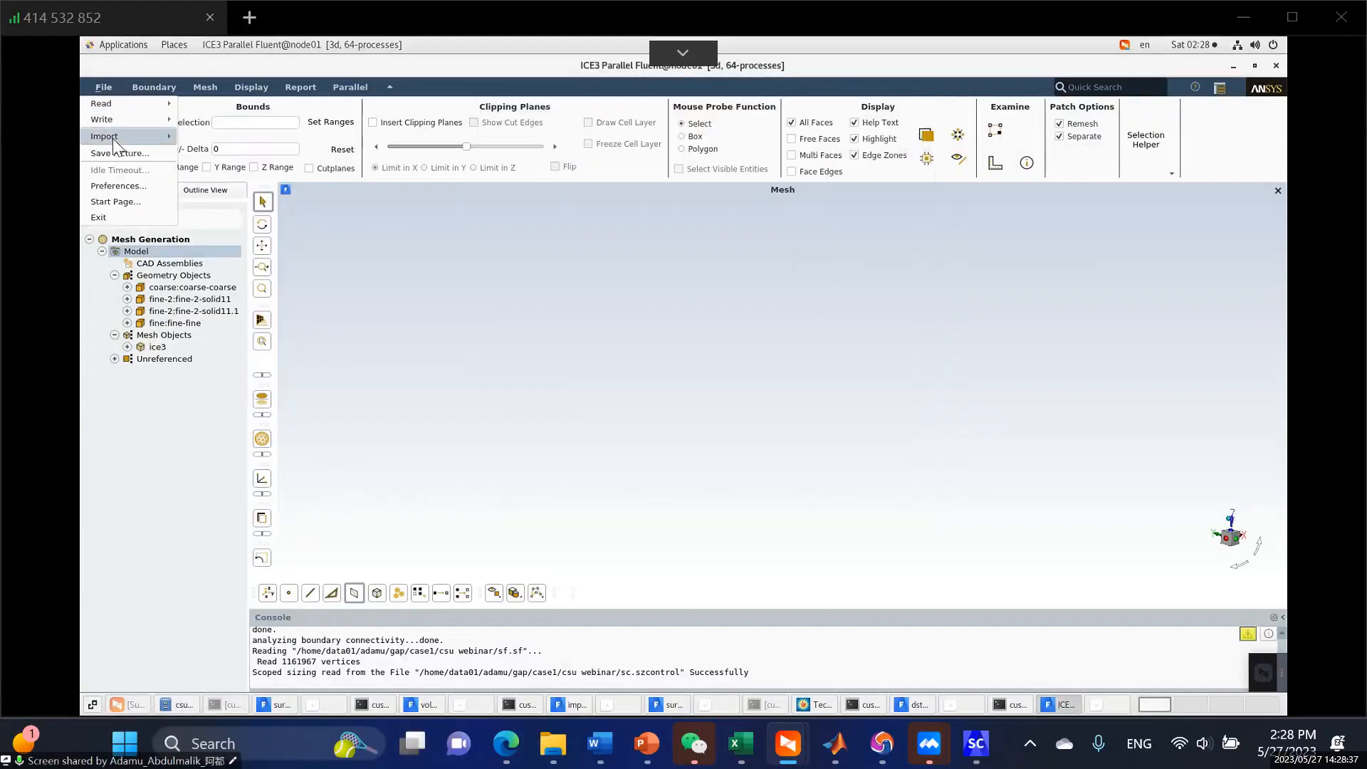
{"action": "mouse_move", "coordinate": [112, 134]}
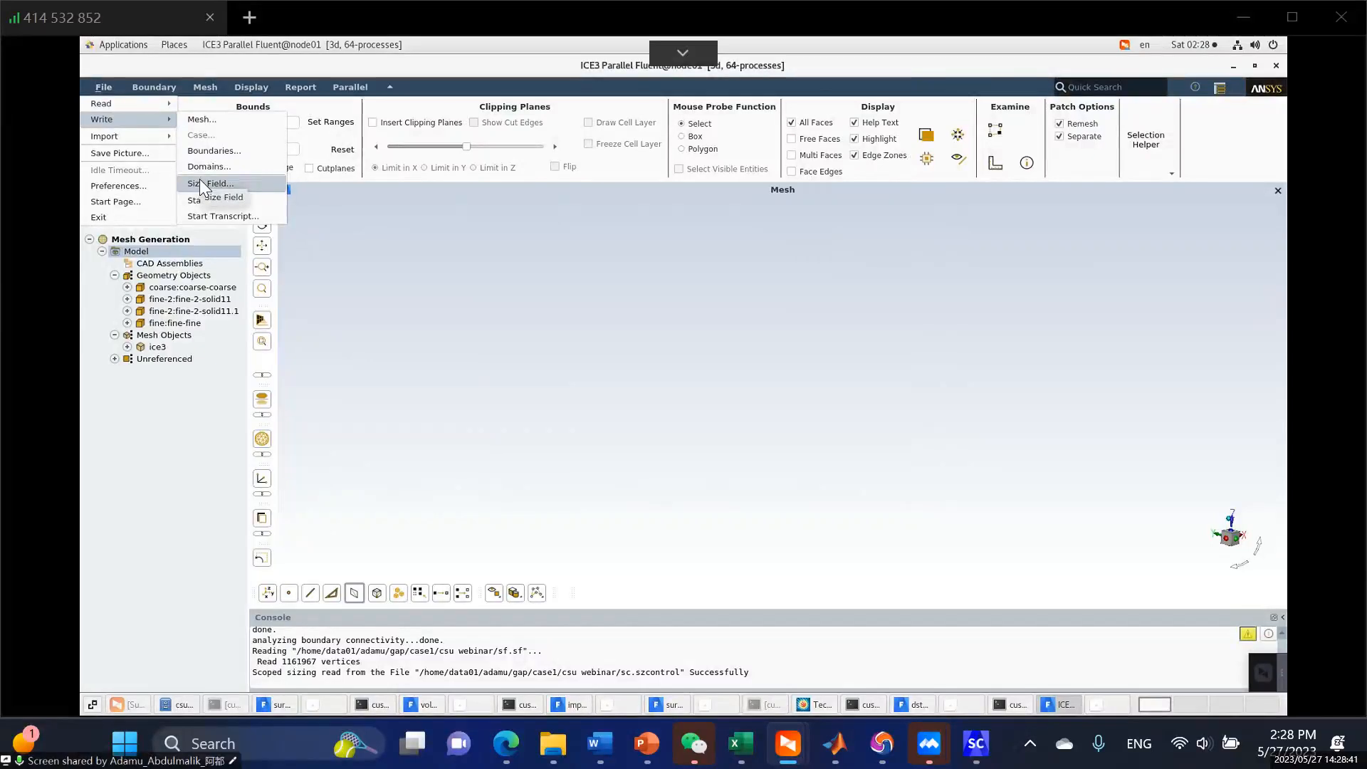
{"action": "left_click", "coordinate": [203, 184]}
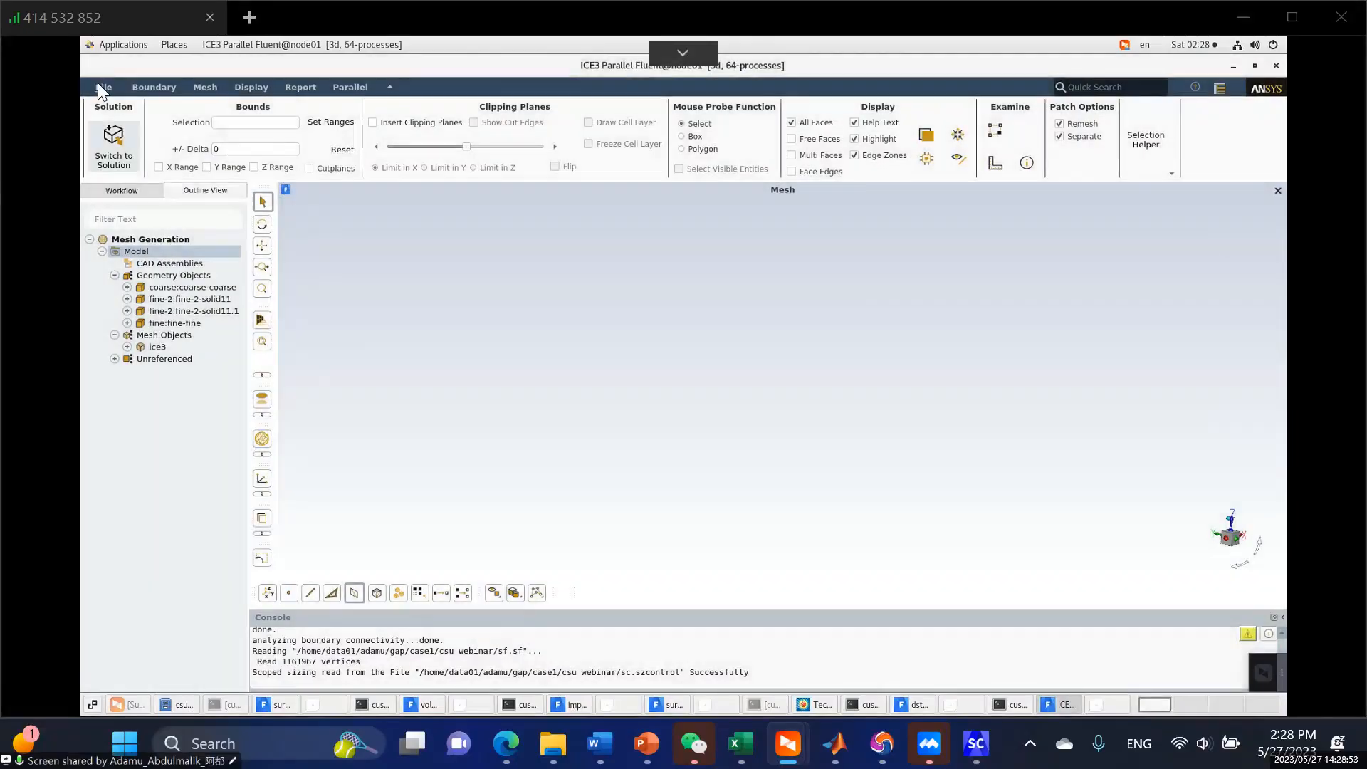
Choose ICE3-zone.scdoc.pmdb for an appended CAD import, switch the tessellation to CAD Faceting and back to CFD Surface Mesh, and close without importing.
{"action": "left_click", "coordinate": [99, 87]}
{"action": "mouse_move", "coordinate": [114, 136]}
{"action": "left_click", "coordinate": [196, 136]}
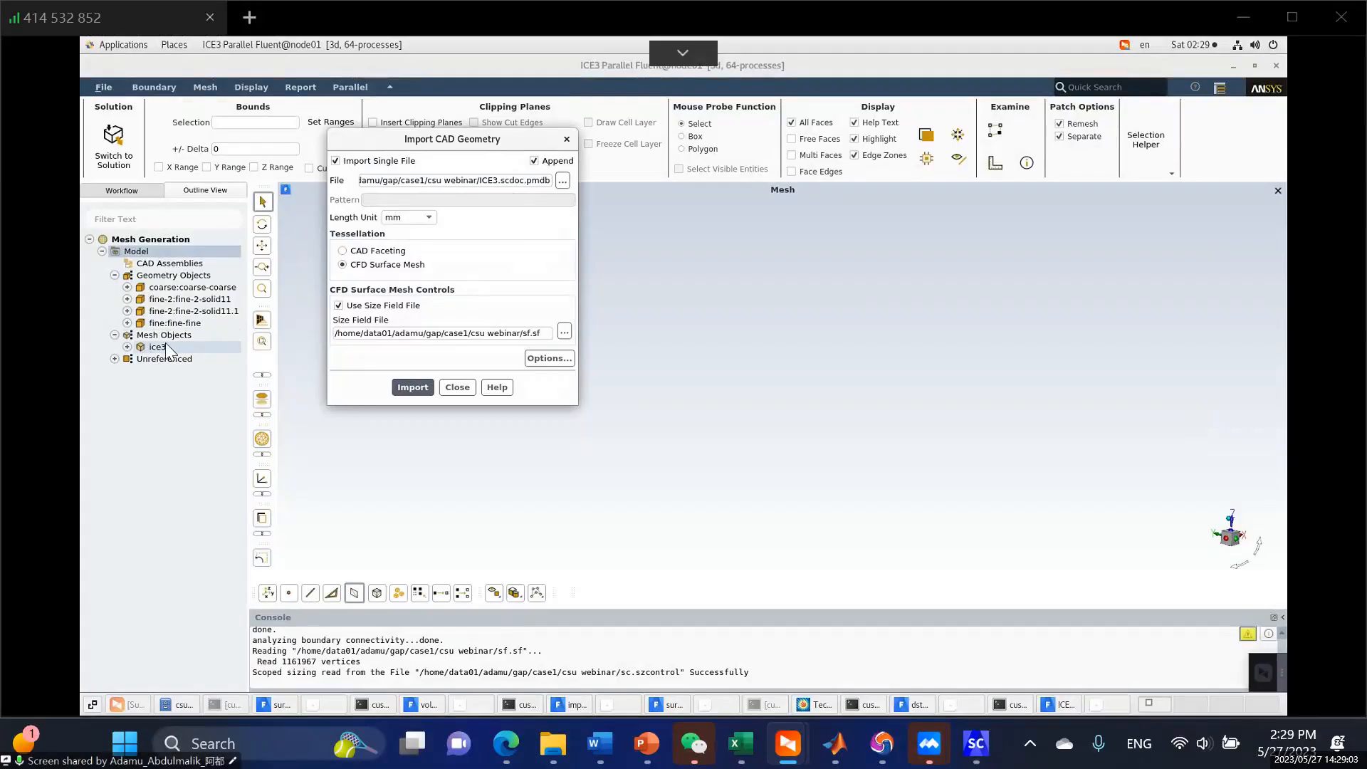
{"action": "left_click", "coordinate": [562, 180]}
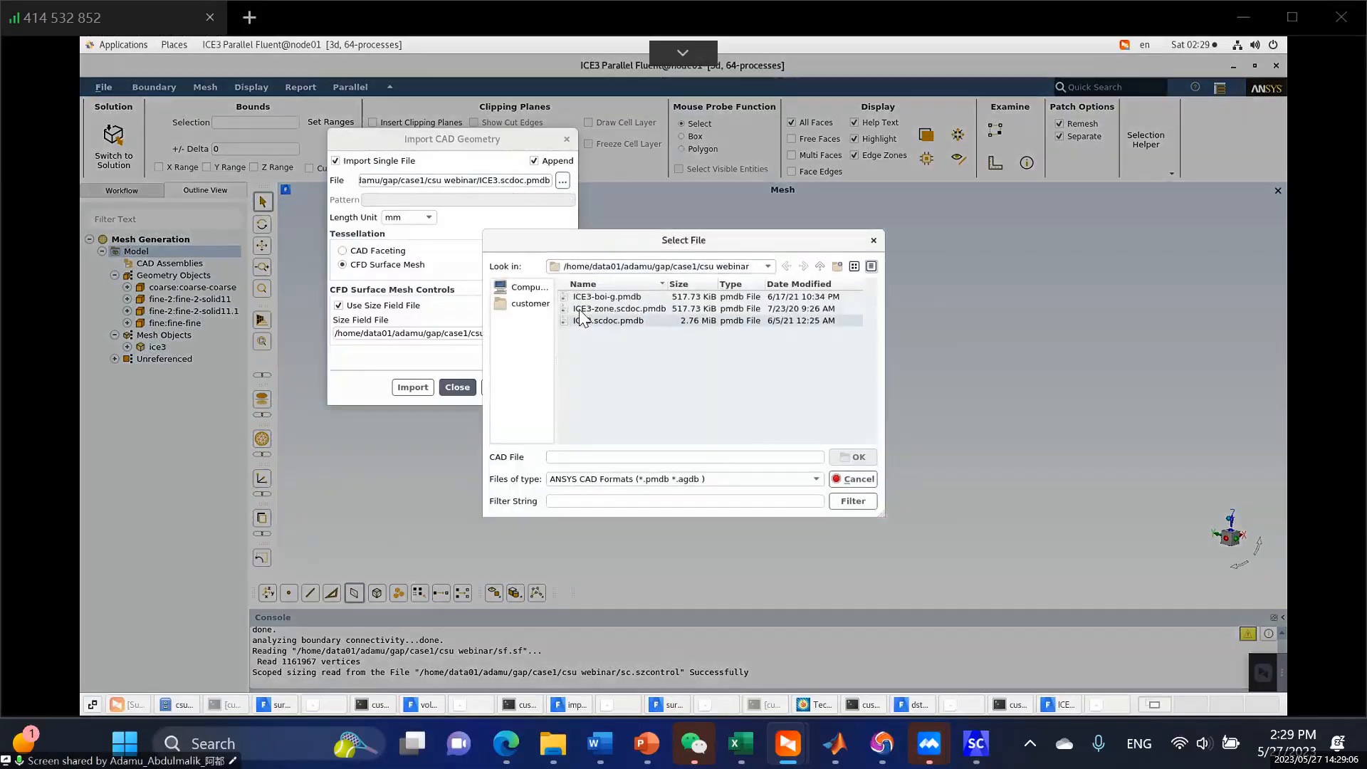
{"action": "left_click", "coordinate": [598, 309]}
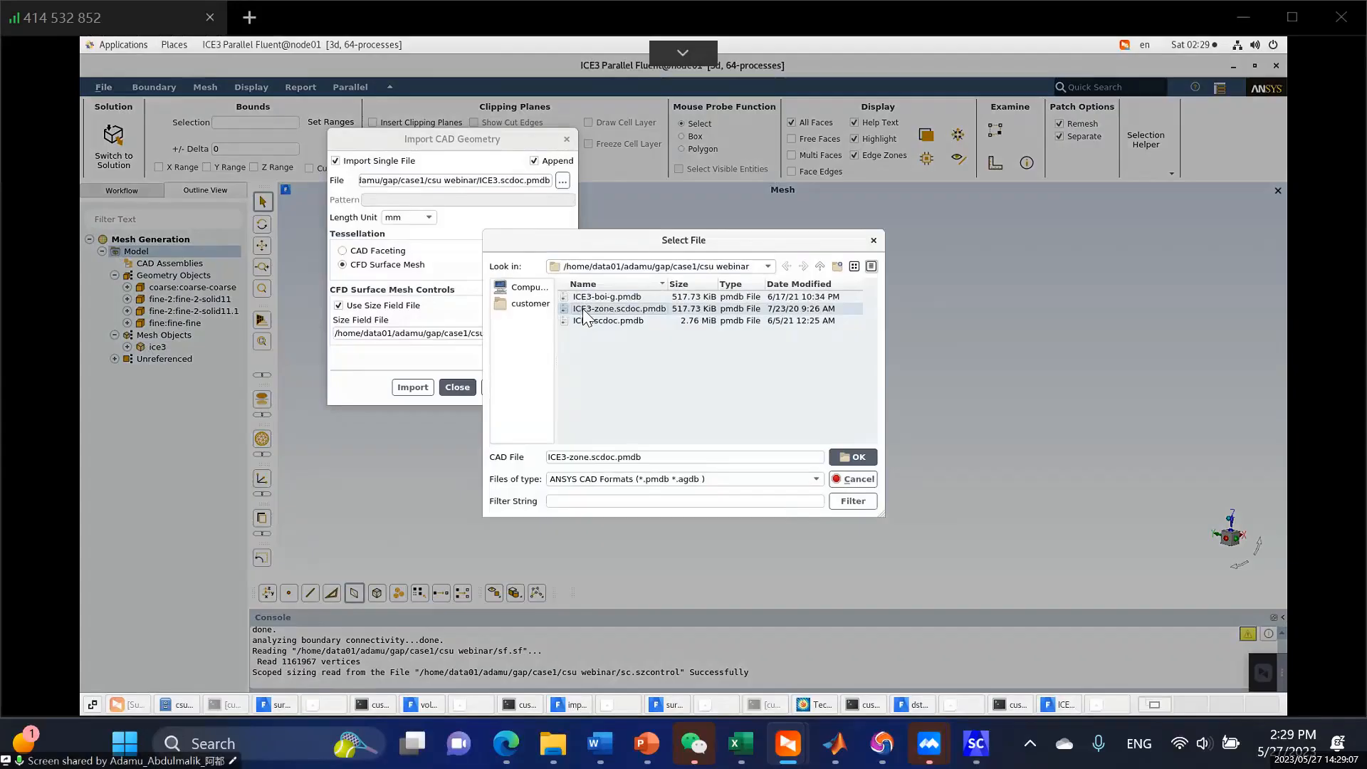
{"action": "double_click", "coordinate": [581, 310]}
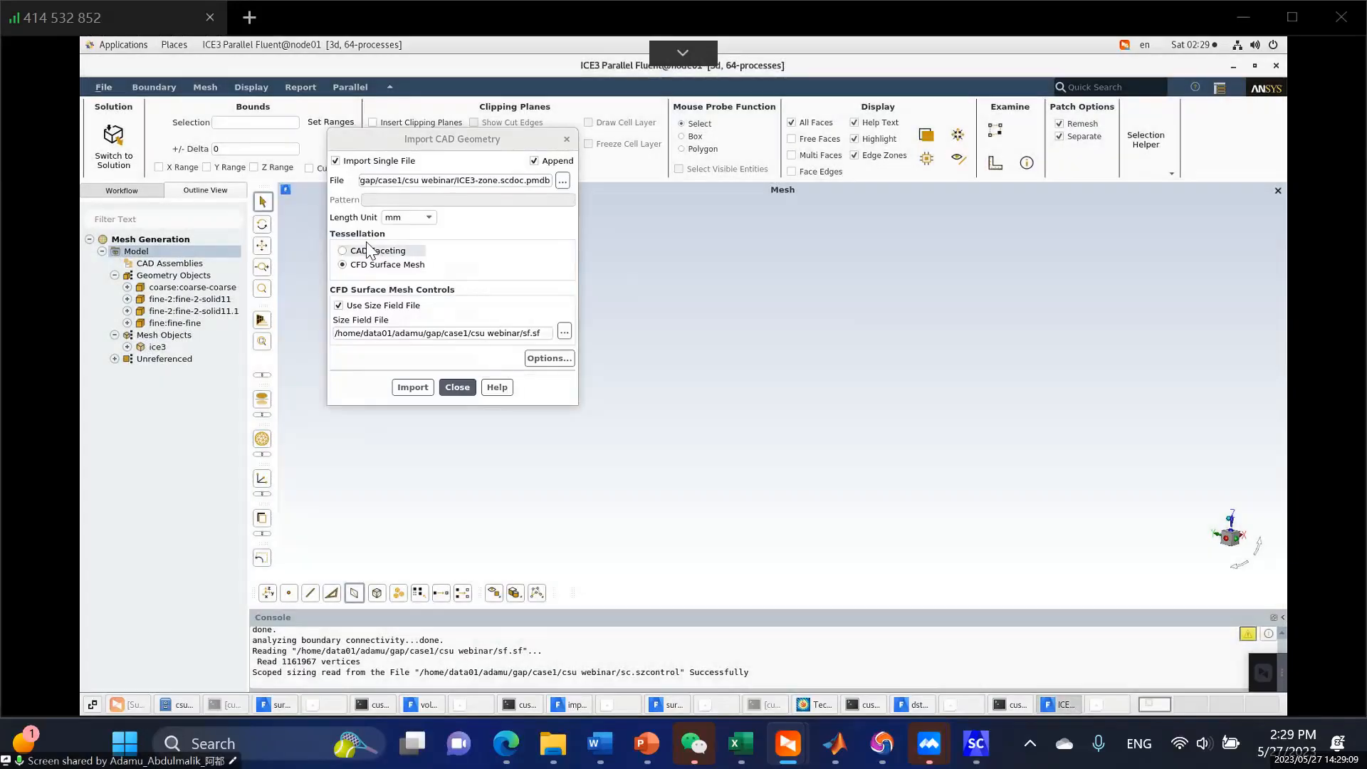
{"action": "left_click", "coordinate": [366, 250]}
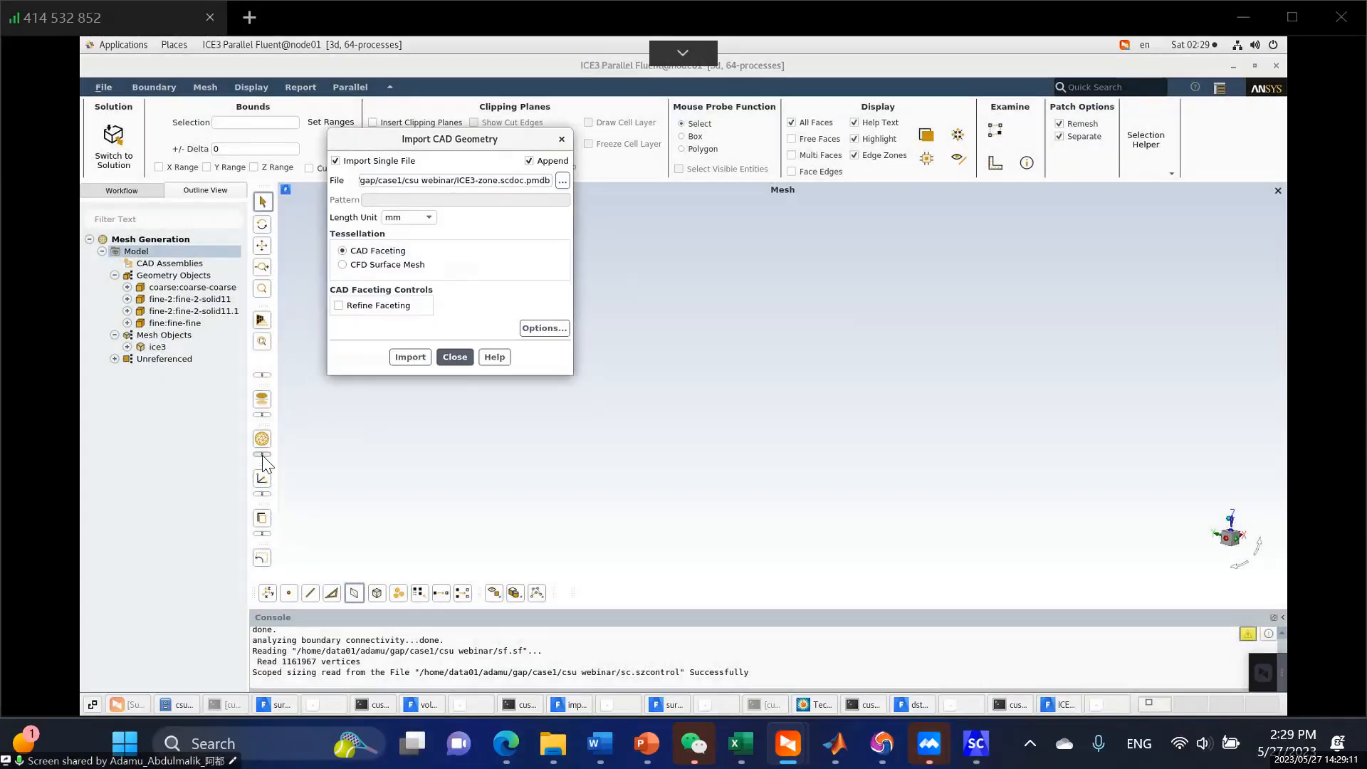
{"action": "left_click", "coordinate": [370, 265]}
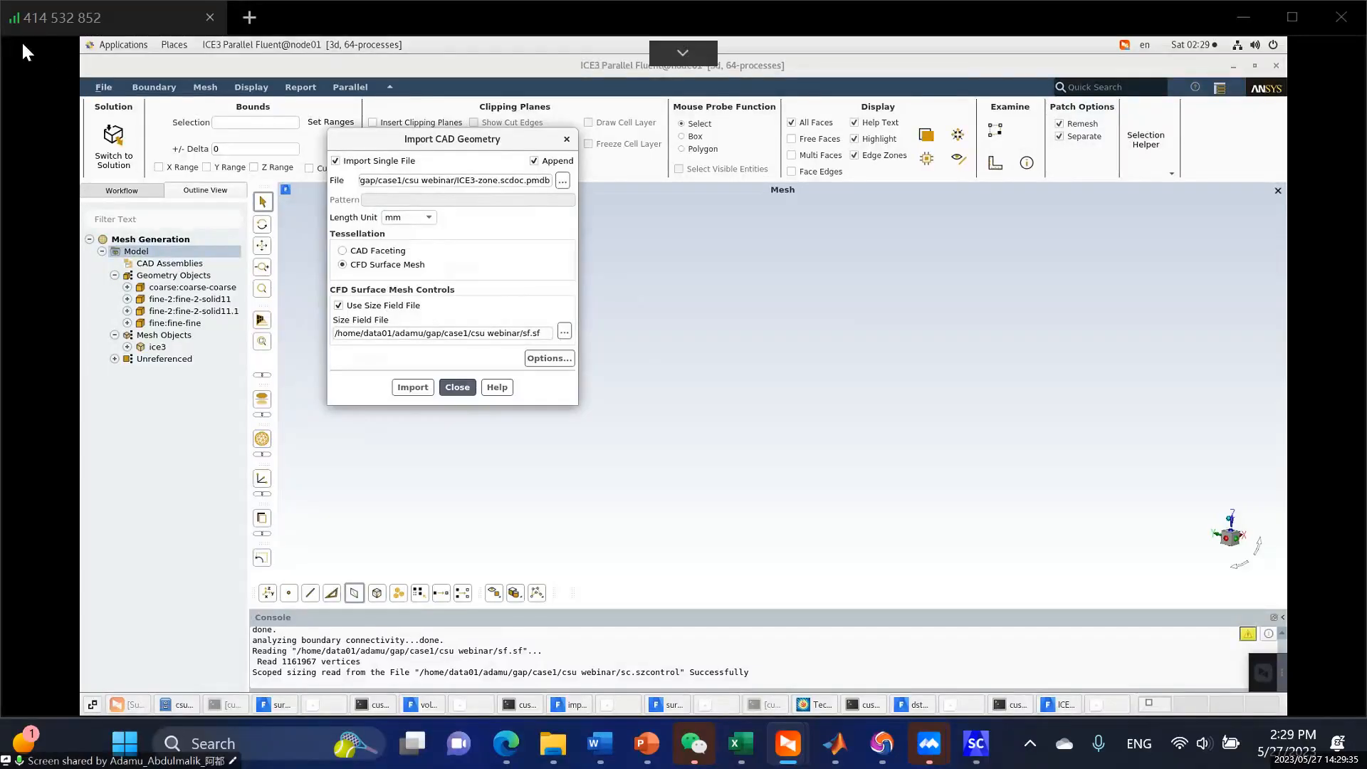
{"action": "left_click", "coordinate": [567, 140]}
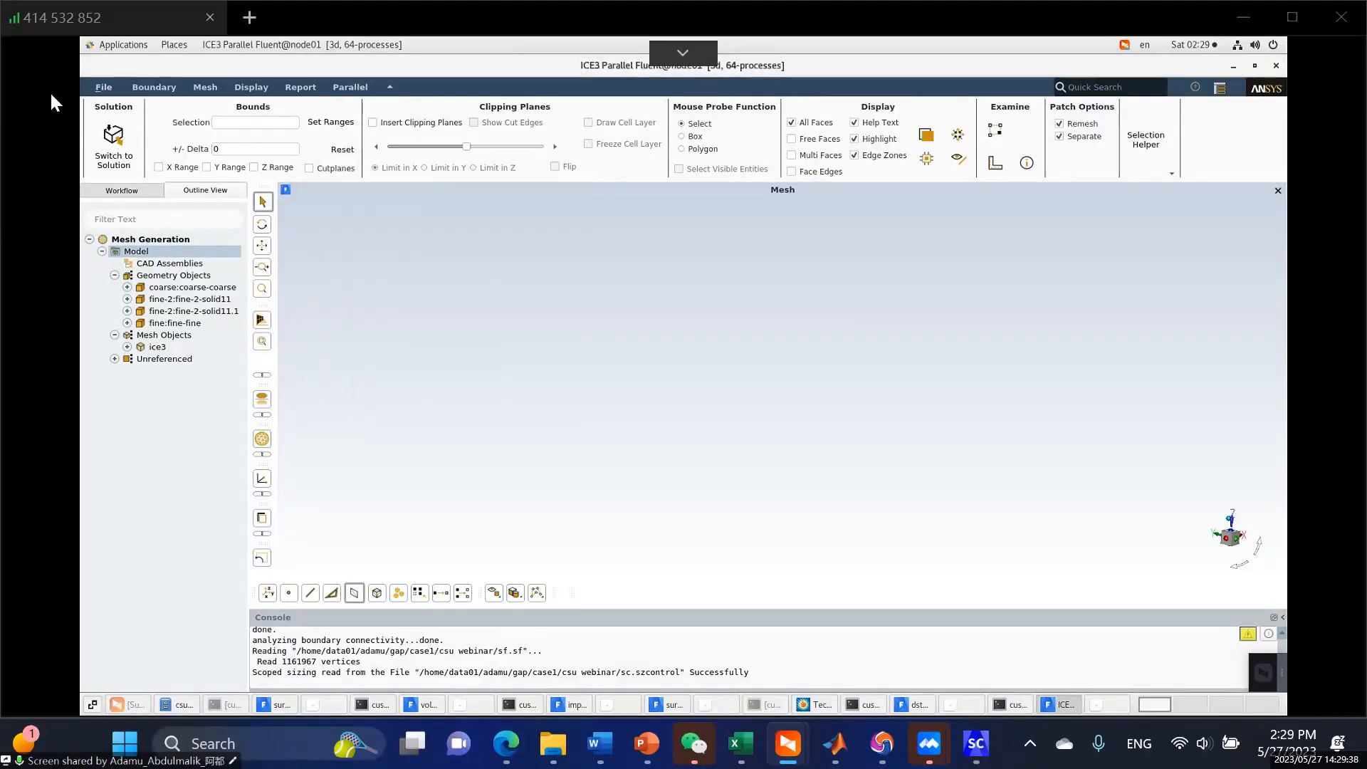
Start writing the size field to a file in the csu webinar folder.
{"action": "left_click", "coordinate": [104, 88]}
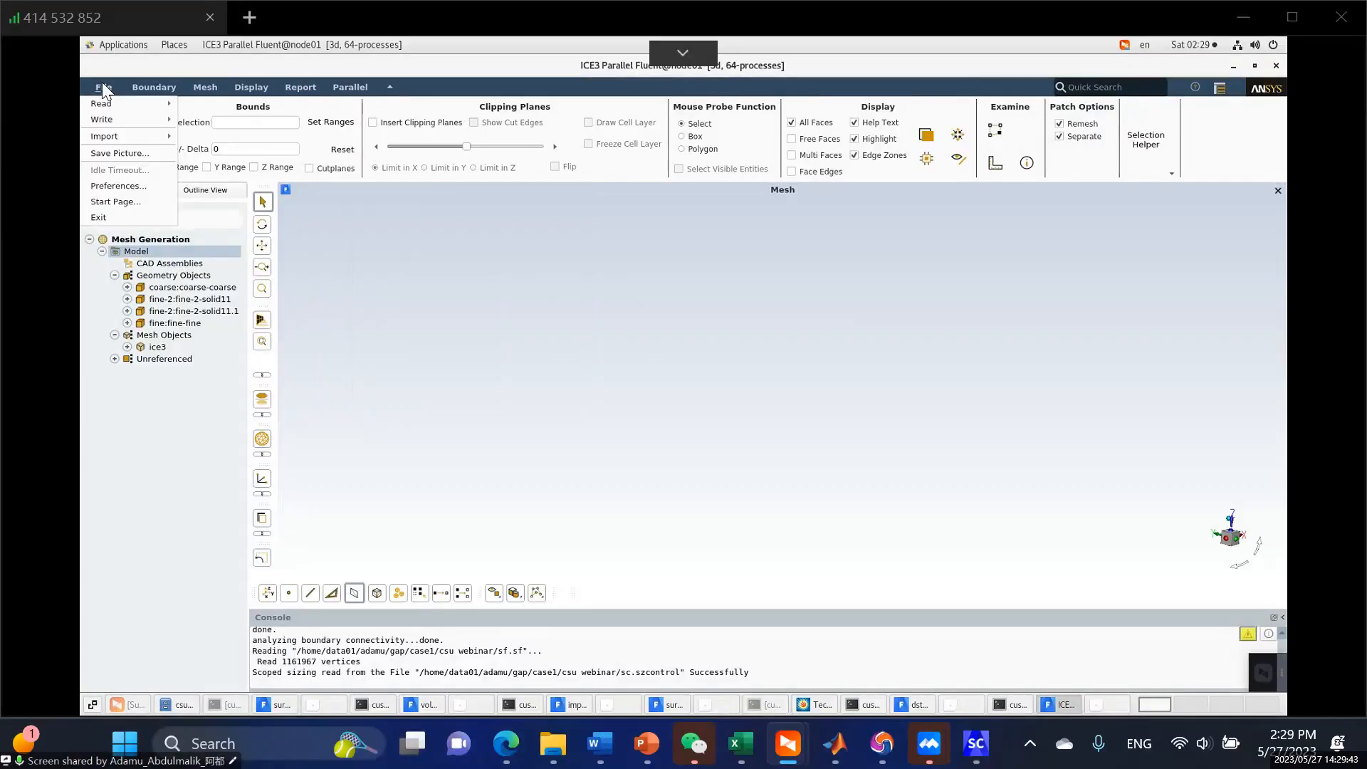
{"action": "mouse_move", "coordinate": [95, 116]}
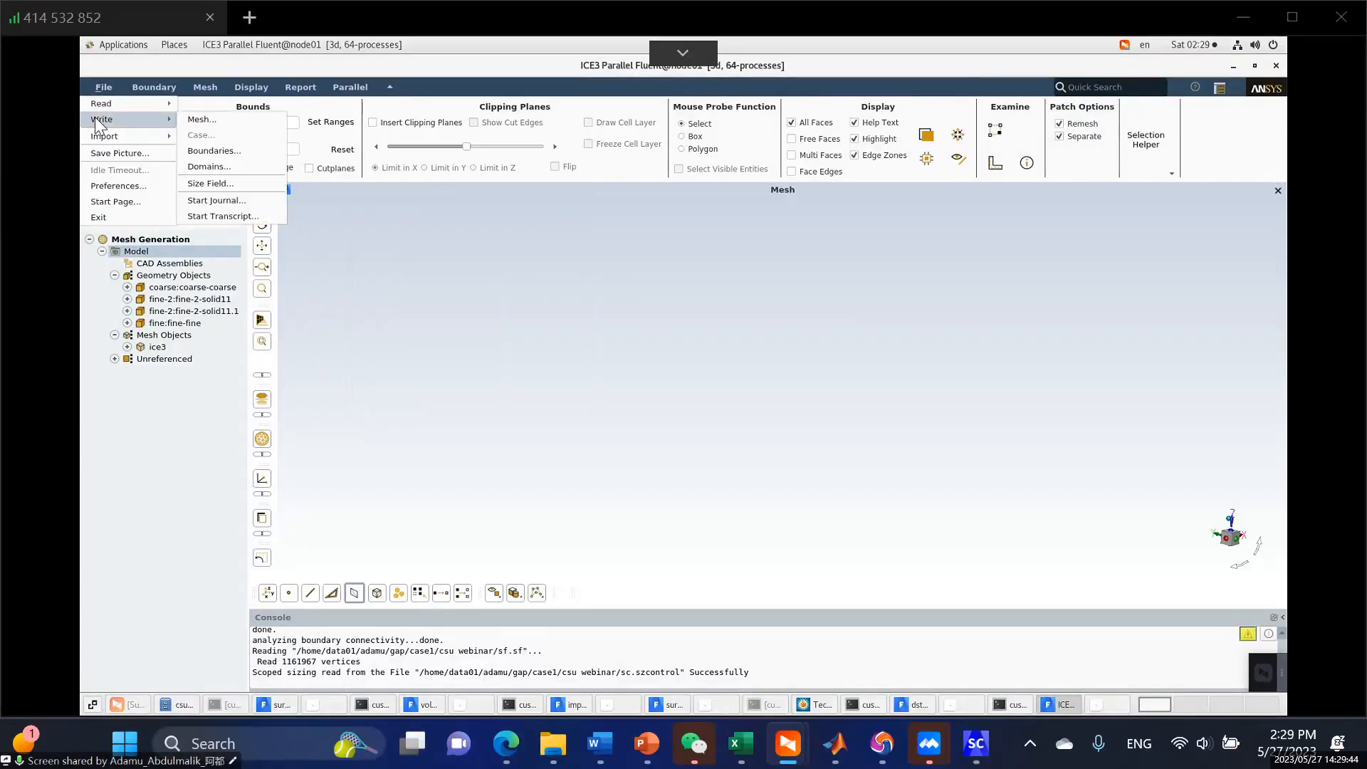
{"action": "left_click", "coordinate": [210, 185]}
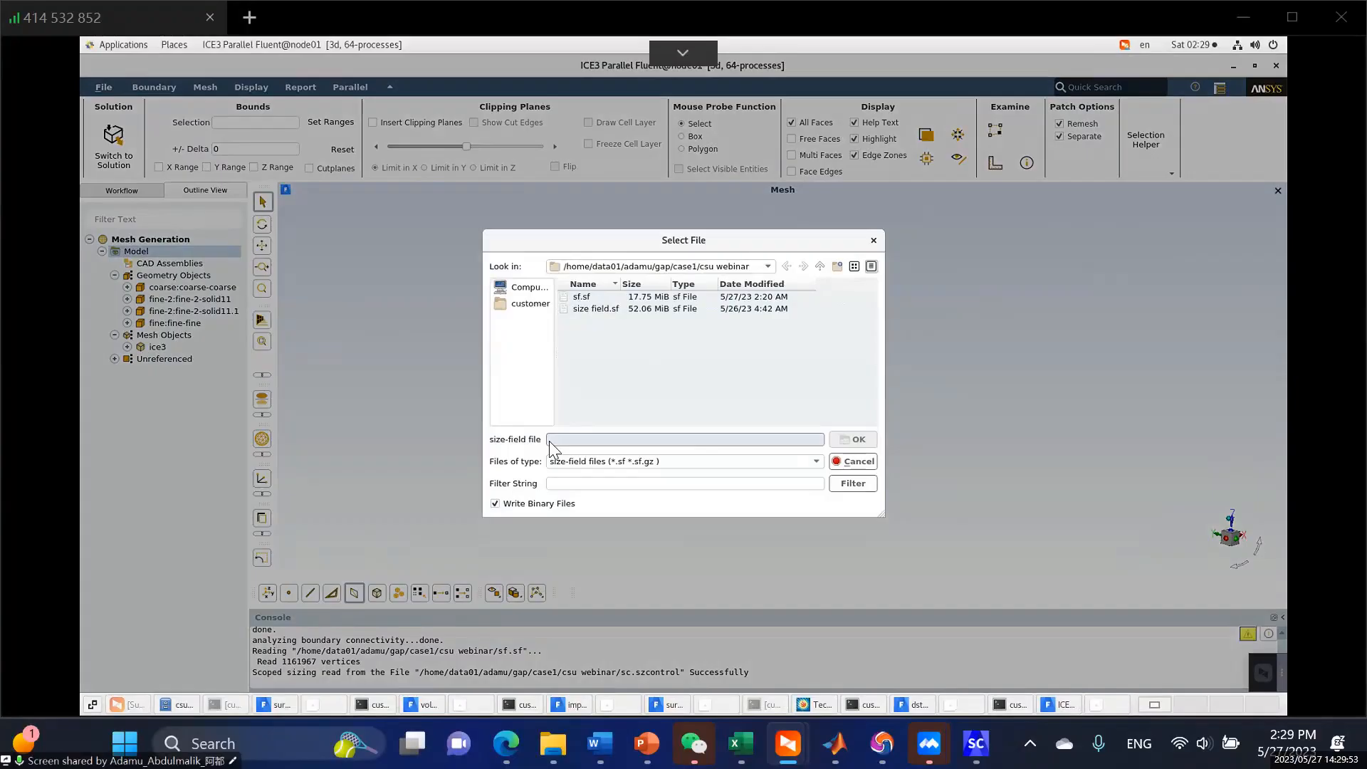
Import the ICE3-zone.scdoc.pmdb CAD geometry, appended in mm, as a CFD surface mesh using the sf.sf size field file.
{"action": "left_click", "coordinate": [874, 240]}
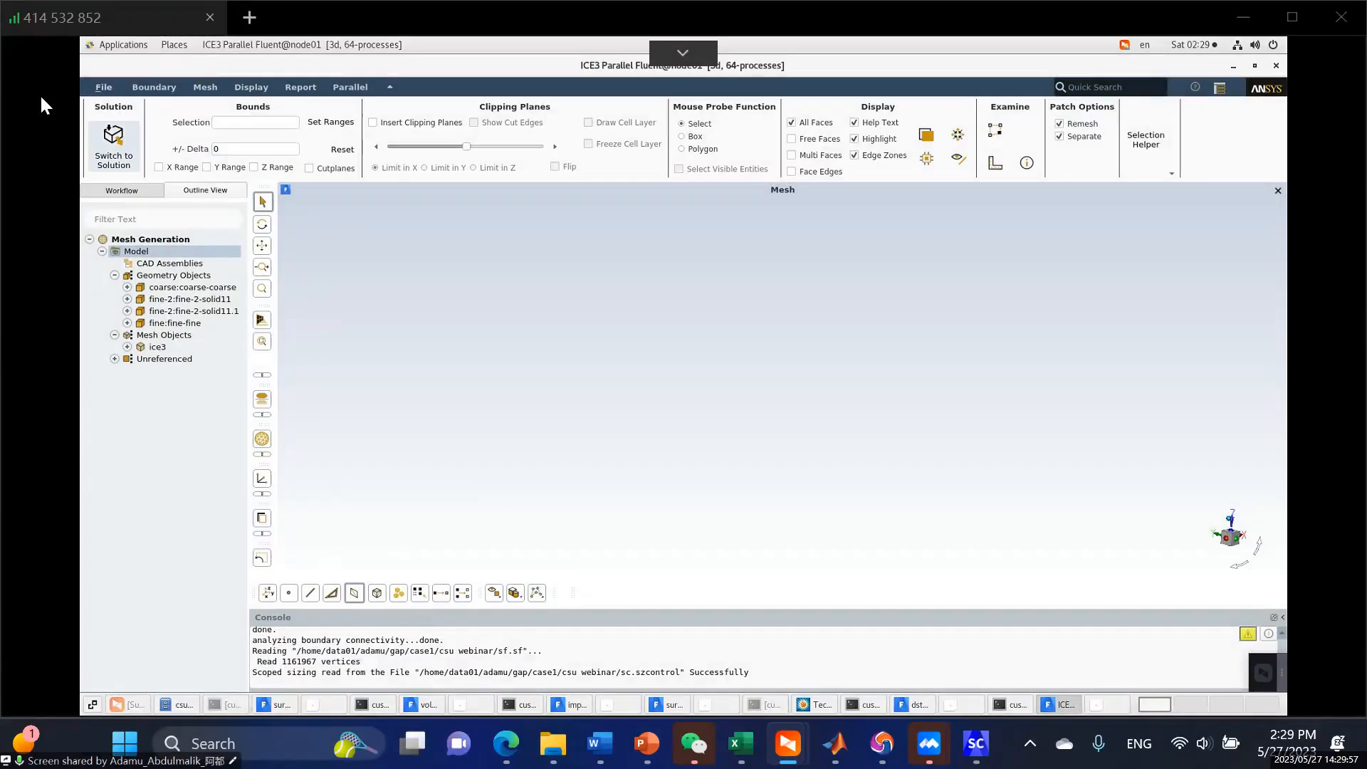
{"action": "left_click", "coordinate": [103, 87]}
{"action": "mouse_move", "coordinate": [125, 136]}
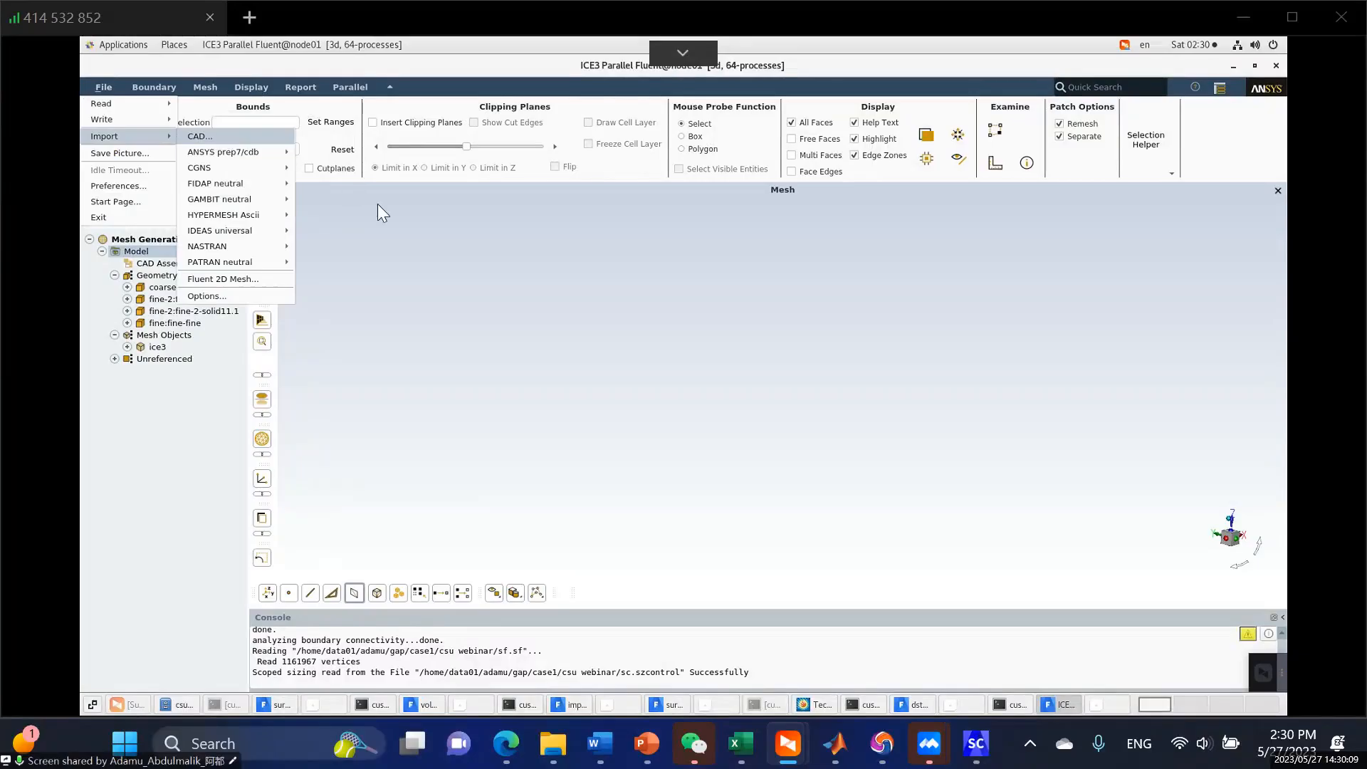
{"action": "left_click", "coordinate": [200, 136]}
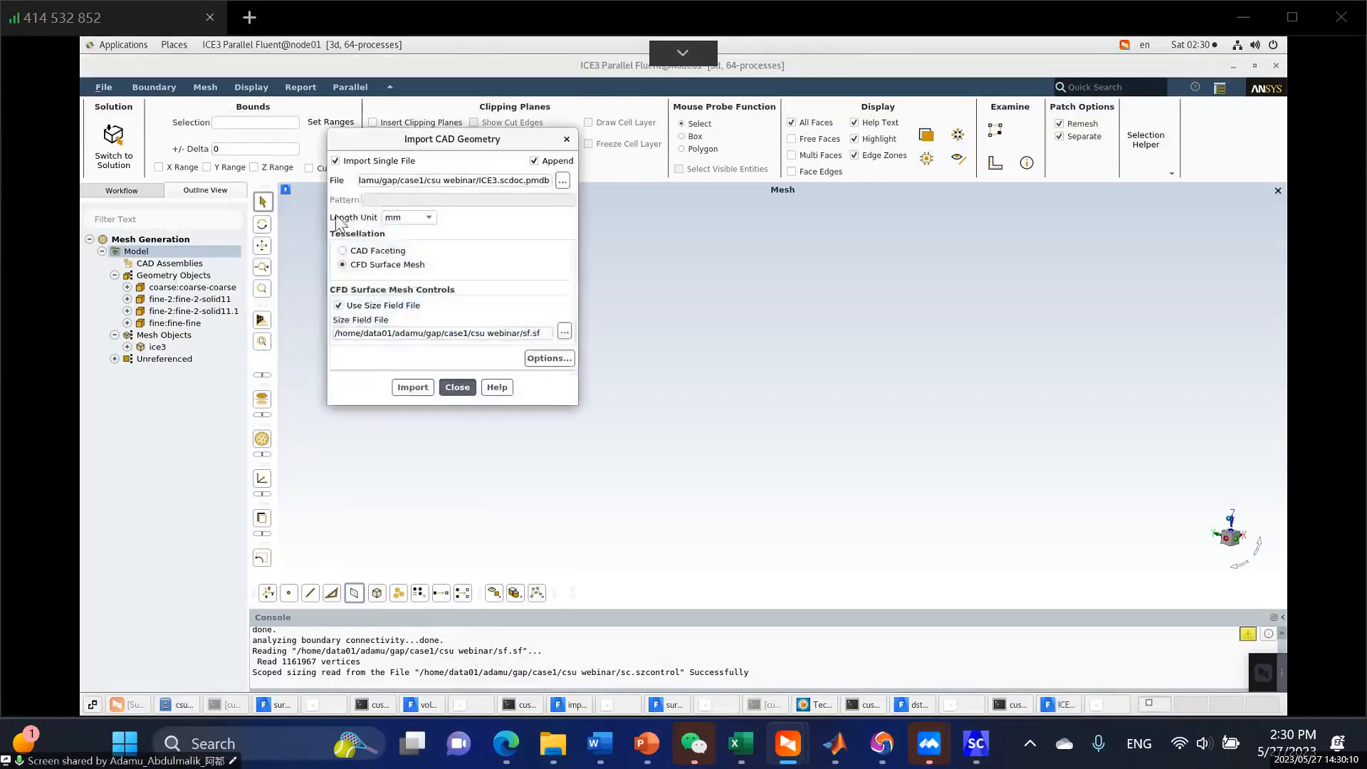
{"action": "left_click", "coordinate": [564, 181]}
{"action": "double_click", "coordinate": [596, 309]}
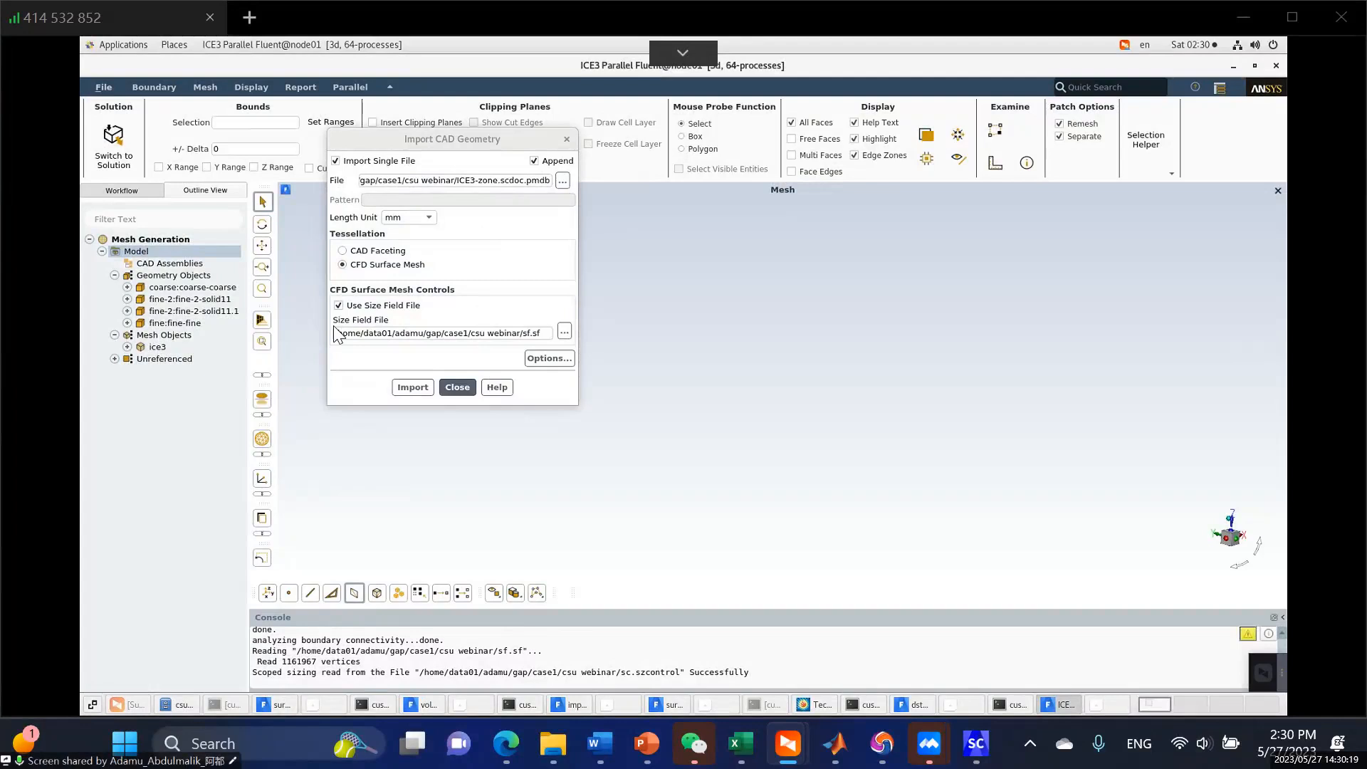
{"action": "left_click", "coordinate": [412, 387]}
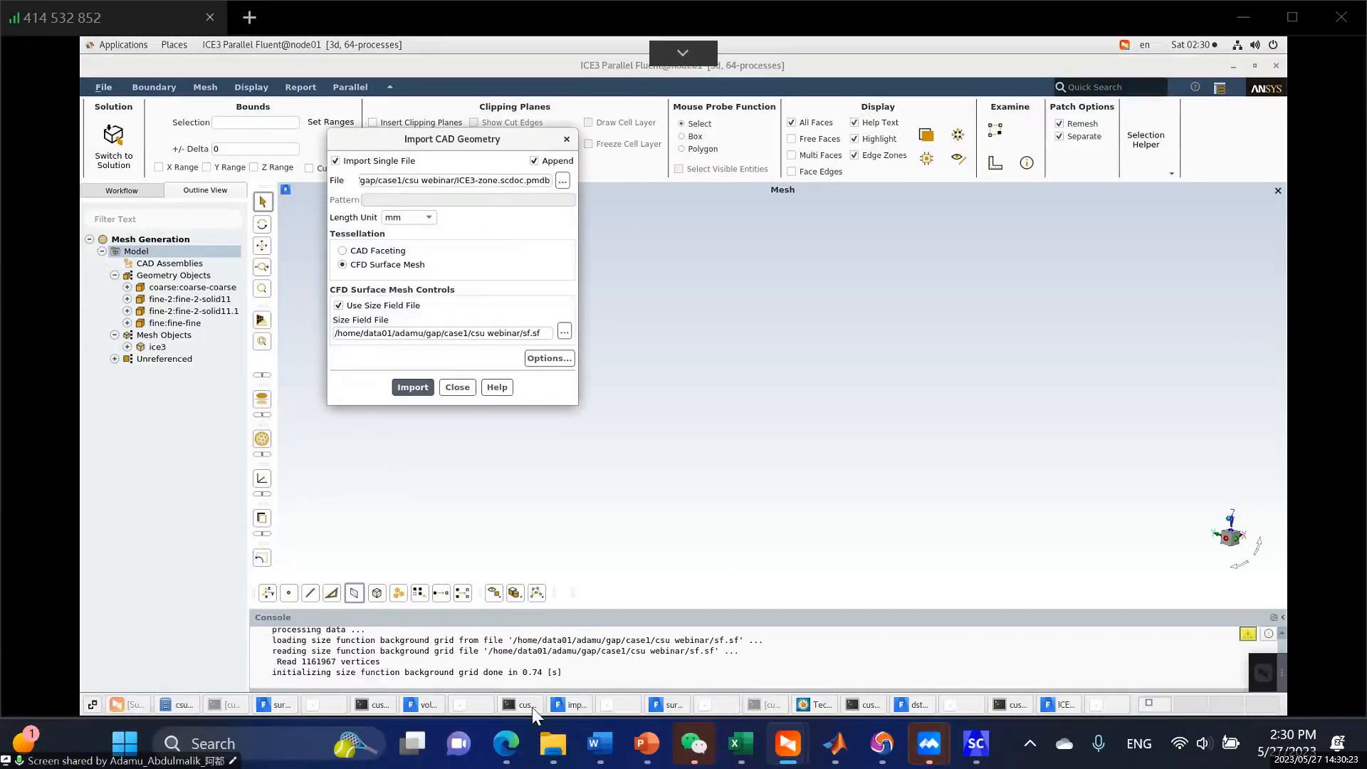
Switch to the surface mesh session, close its diagnostics dialog, and examine the geometry objects and the ice3 and zone mesh objects.
{"action": "left_click", "coordinate": [670, 706]}
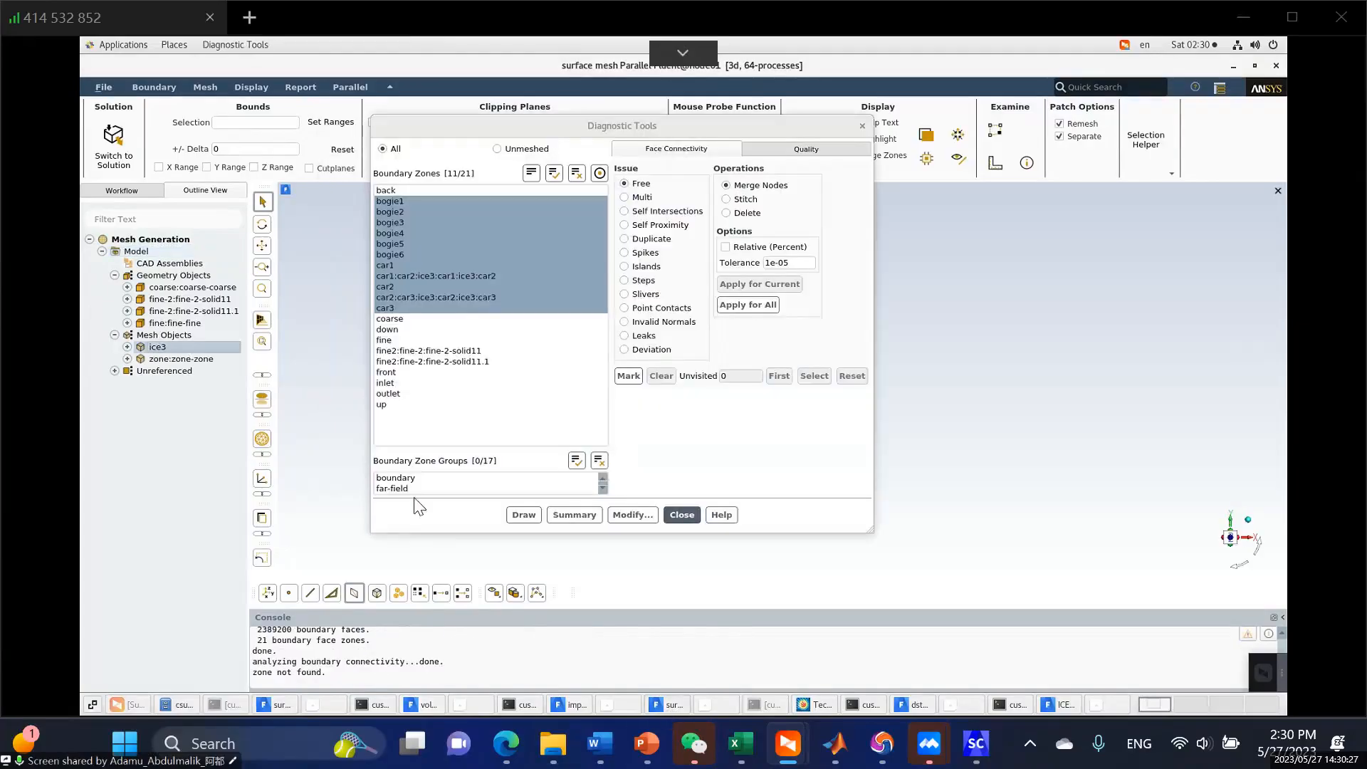
{"action": "left_click", "coordinate": [860, 127]}
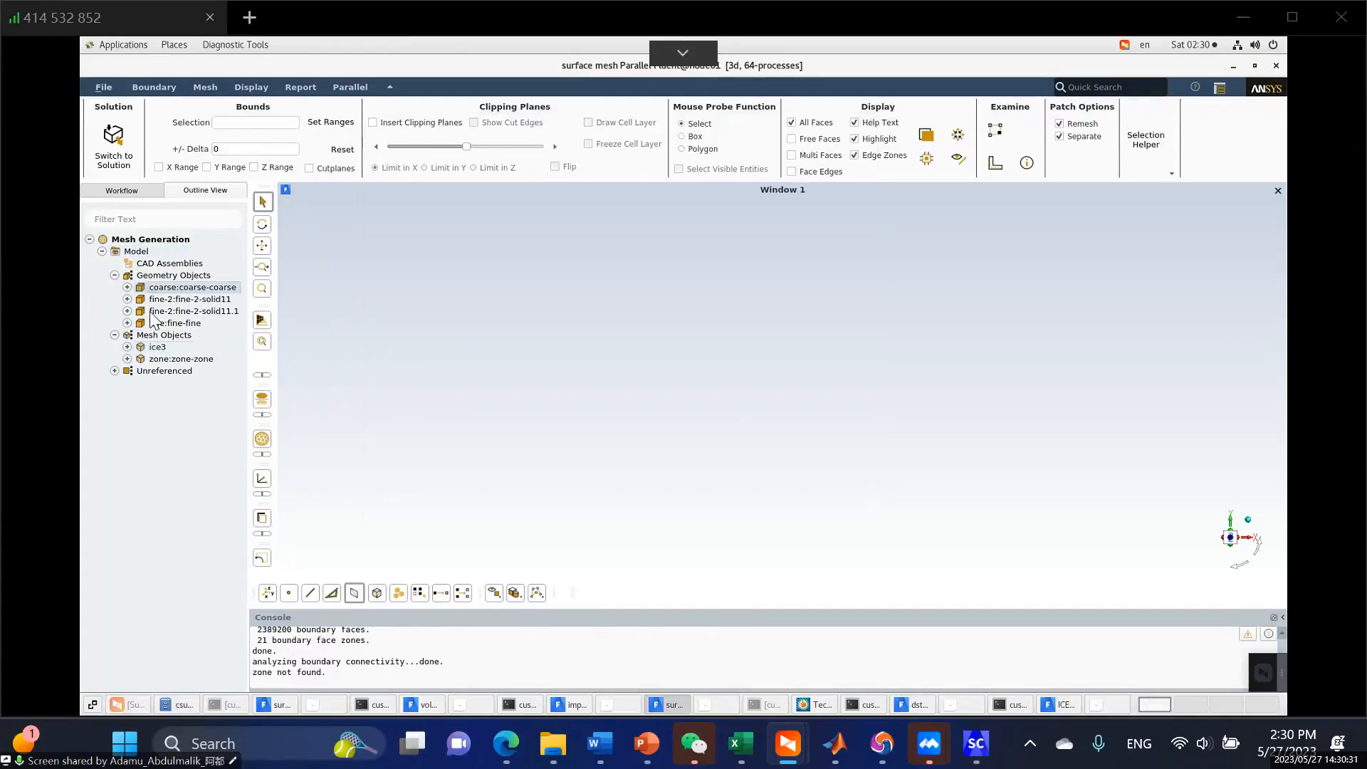
{"action": "left_click", "coordinate": [164, 323]}
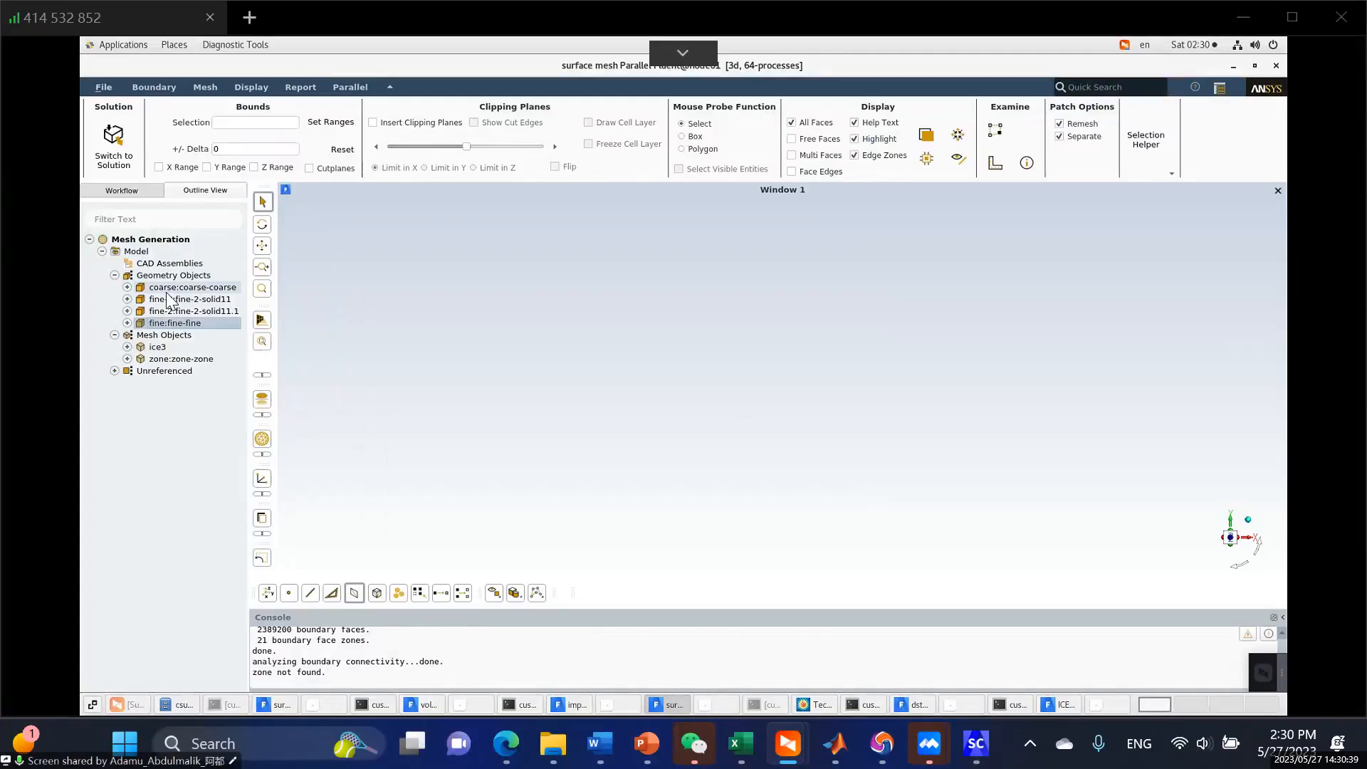
{"action": "left_click", "coordinate": [158, 335]}
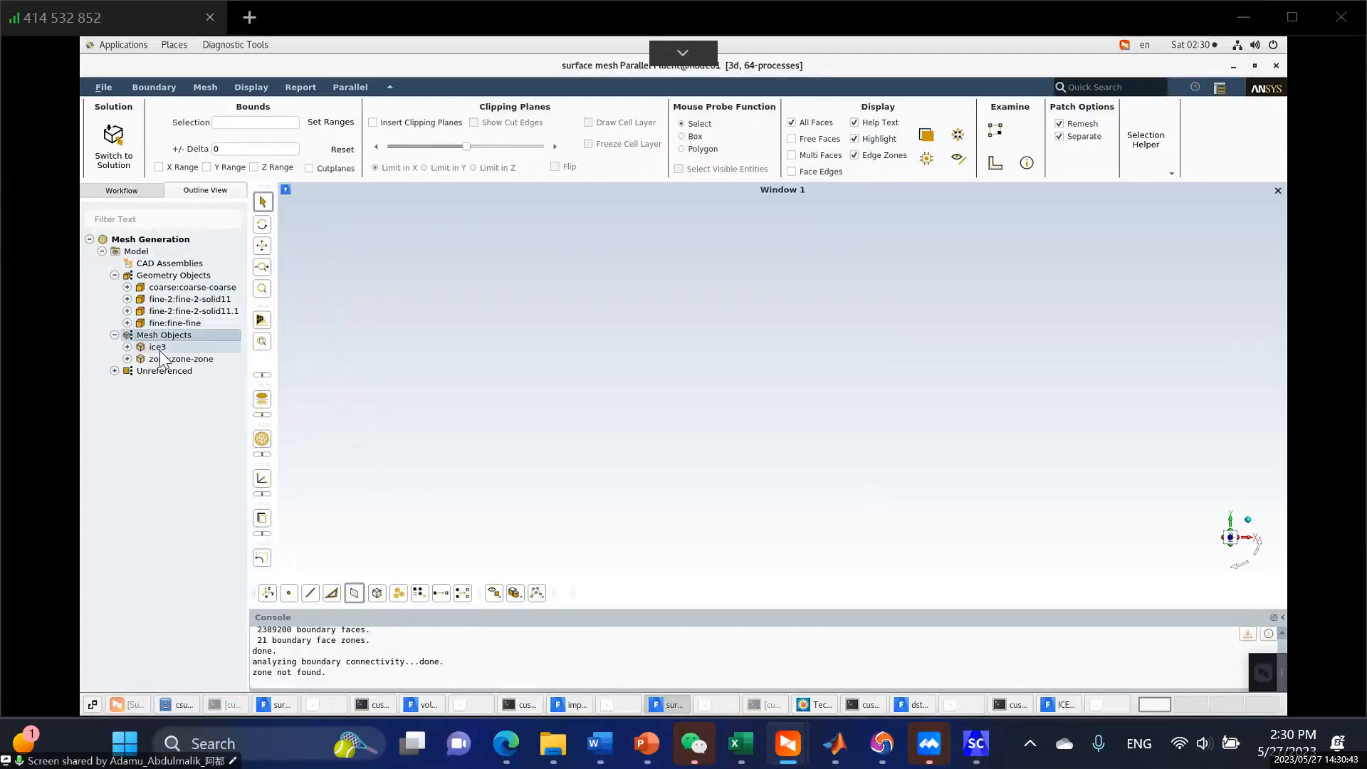
{"action": "left_click", "coordinate": [159, 350]}
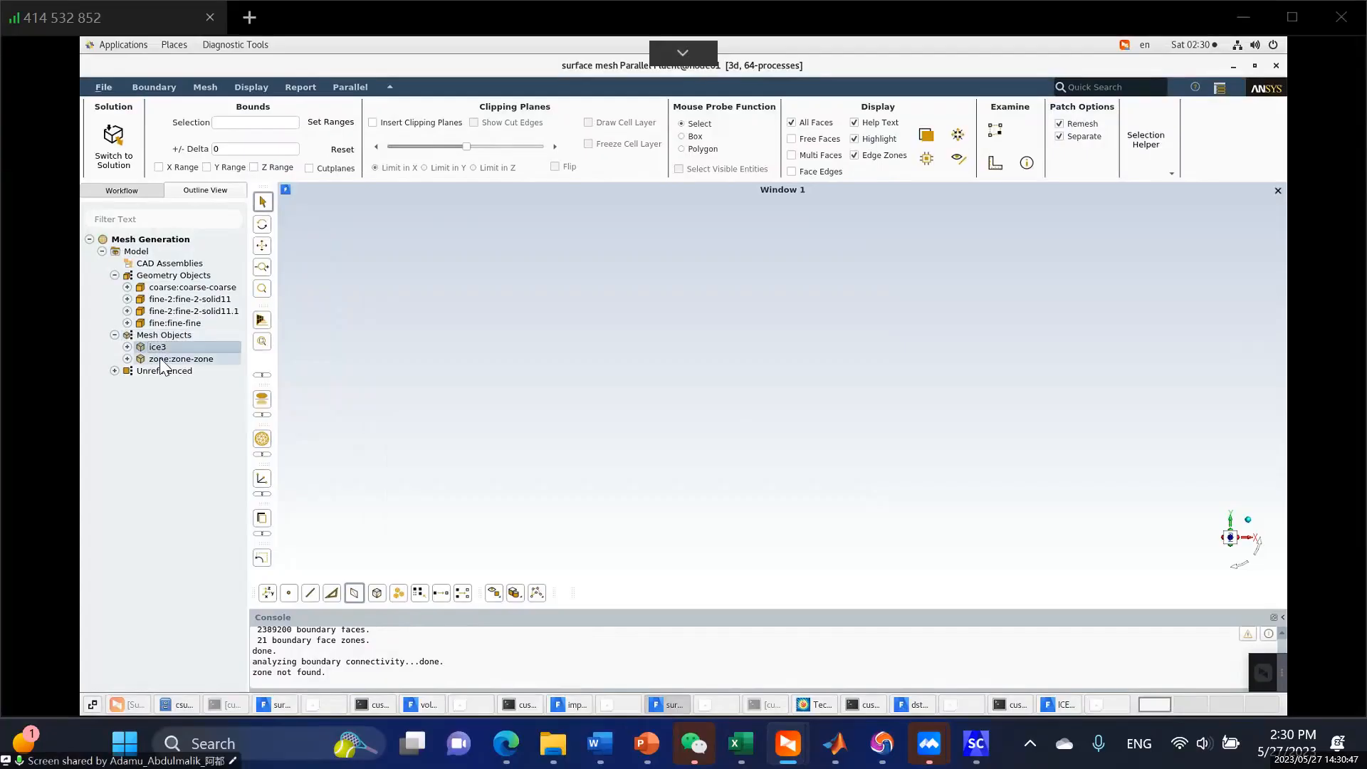
{"action": "left_click", "coordinate": [161, 360]}
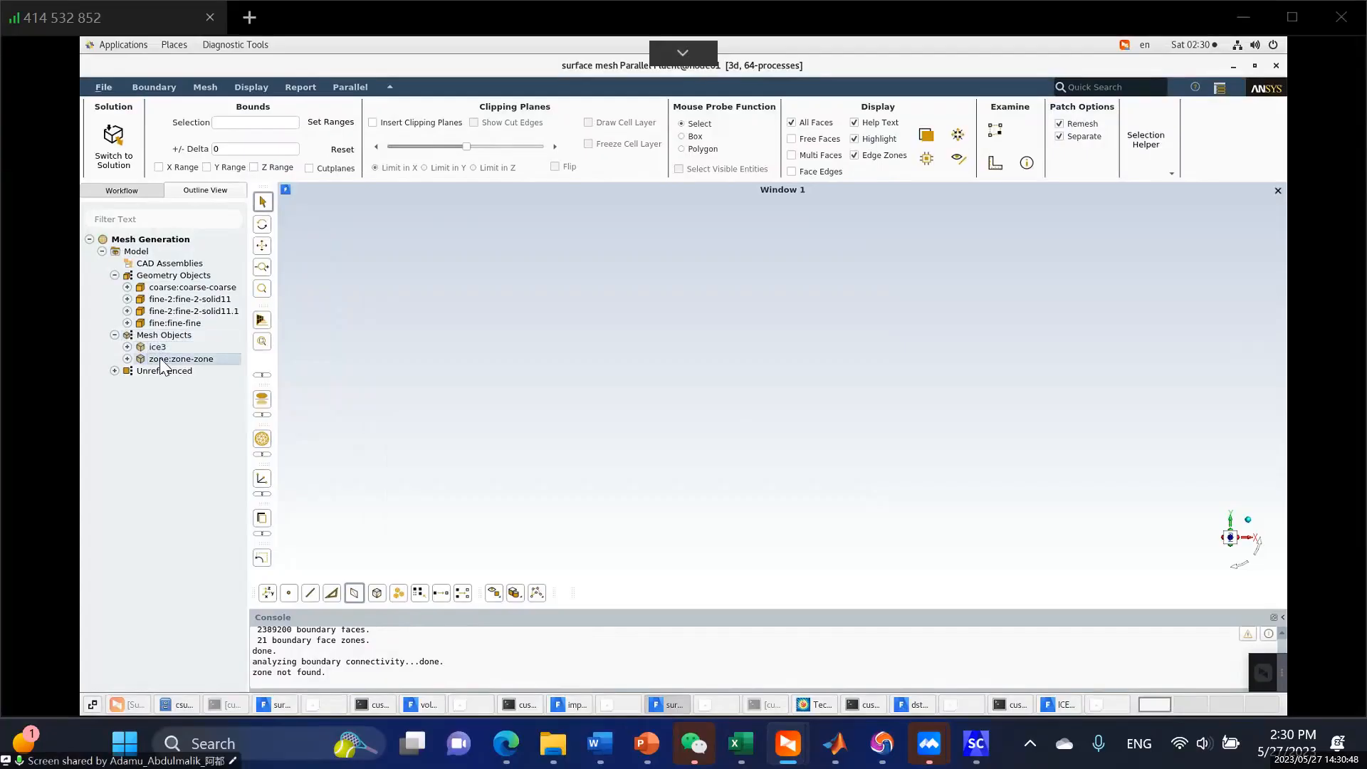
{"action": "left_click", "coordinate": [175, 279]}
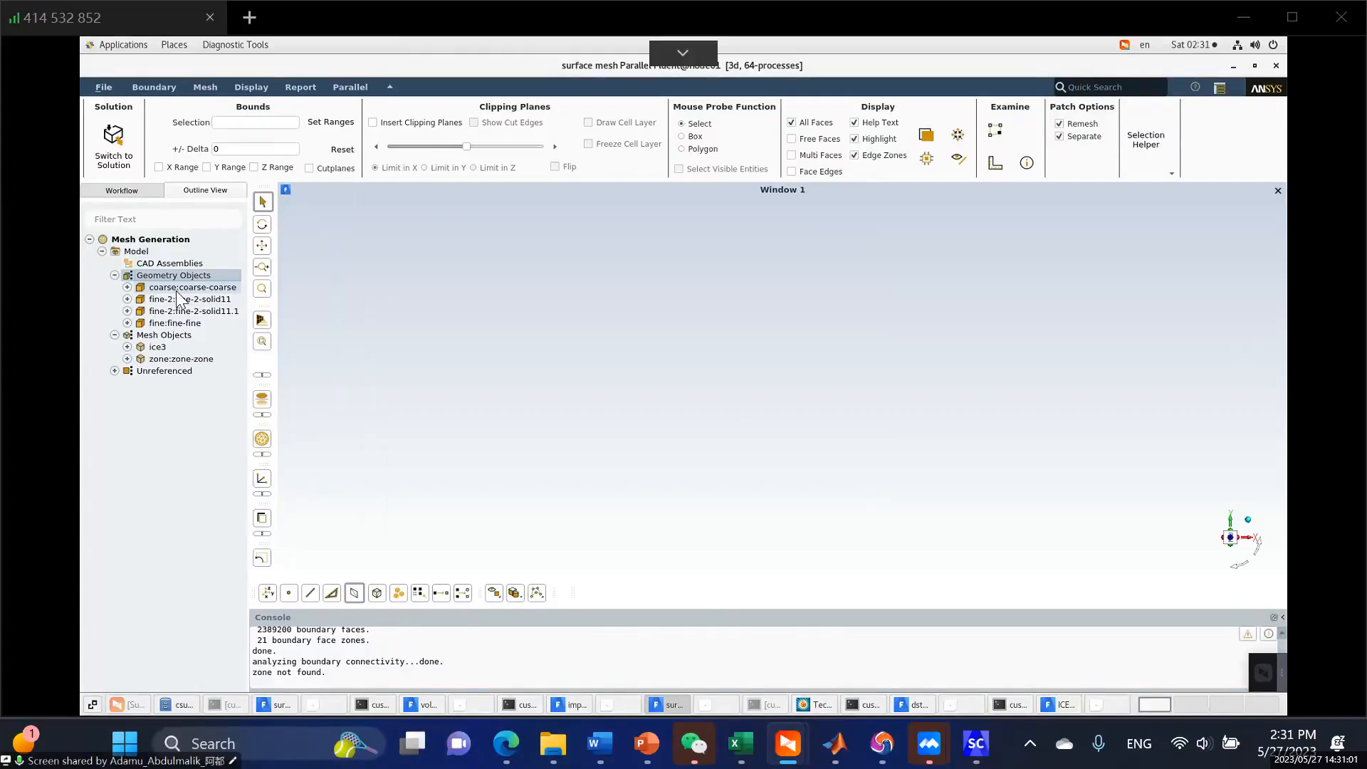
{"action": "left_click", "coordinate": [153, 360]}
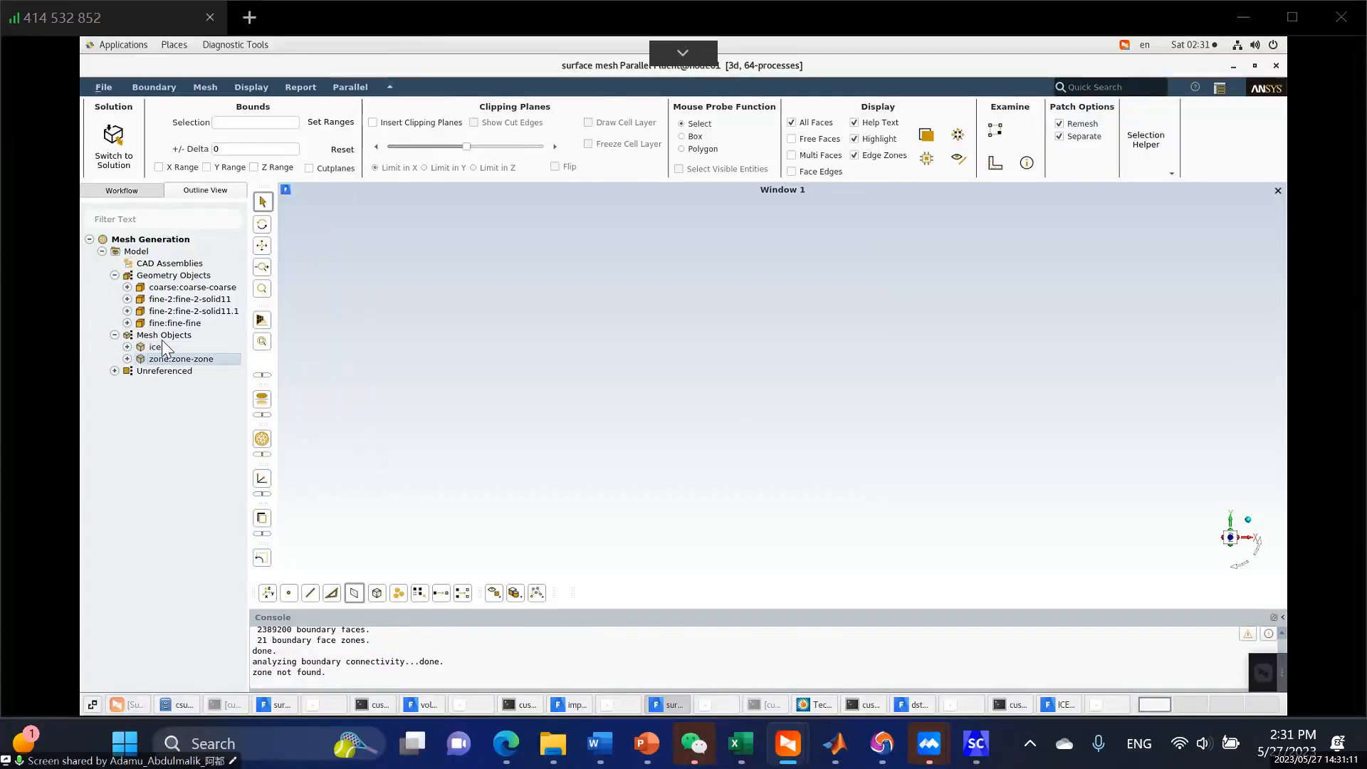
{"action": "left_click", "coordinate": [160, 349]}
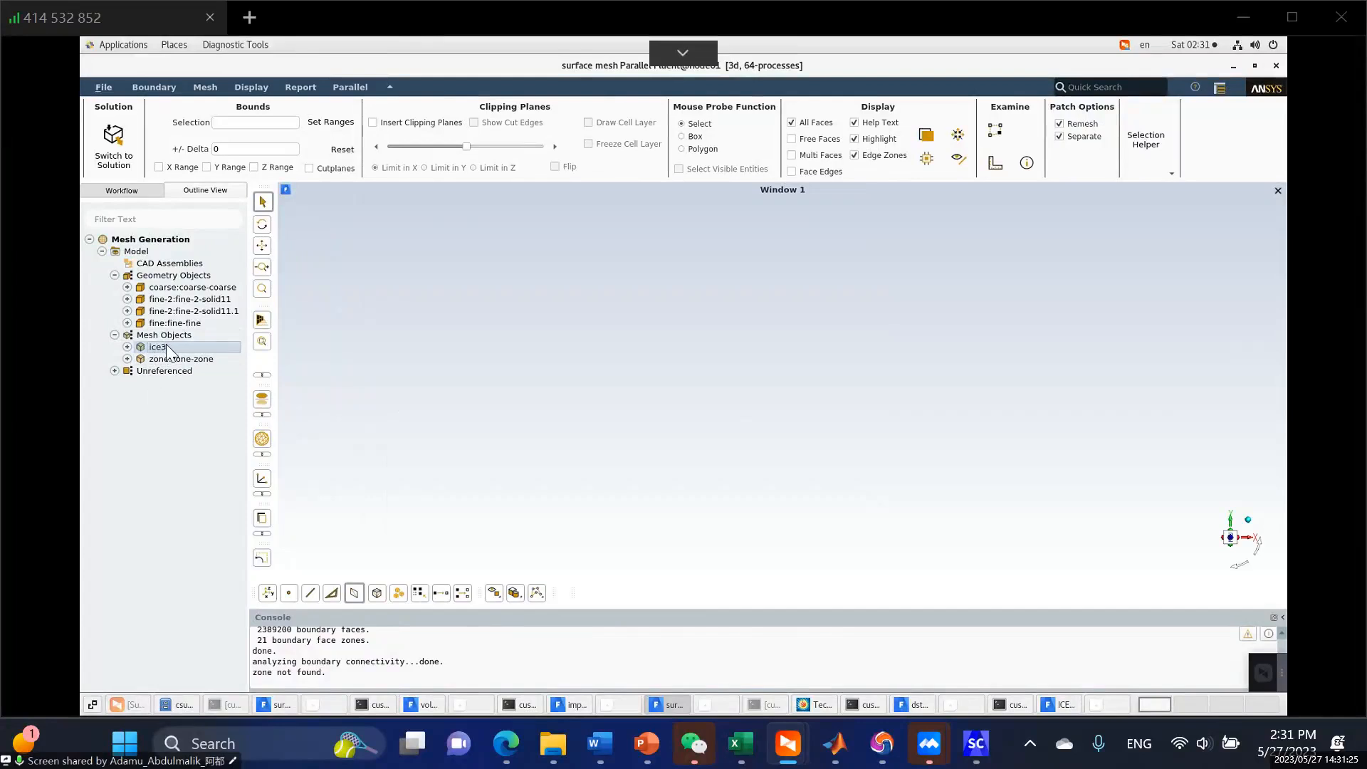
Run the connectivity and quality diagnostics summary on the ice3 mesh object's bogie and car zones and check the multi-faces count.
{"action": "right_click", "coordinate": [162, 348]}
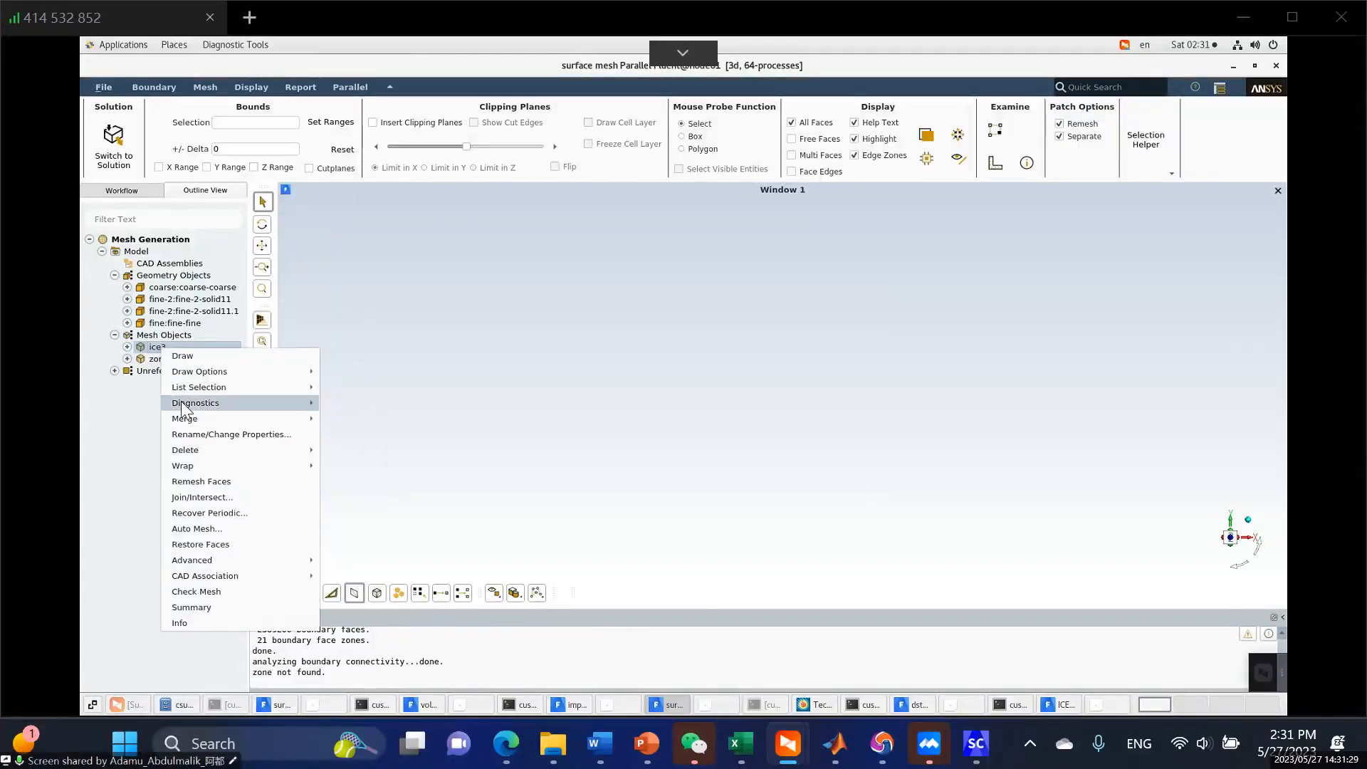
{"action": "mouse_move", "coordinate": [184, 408]}
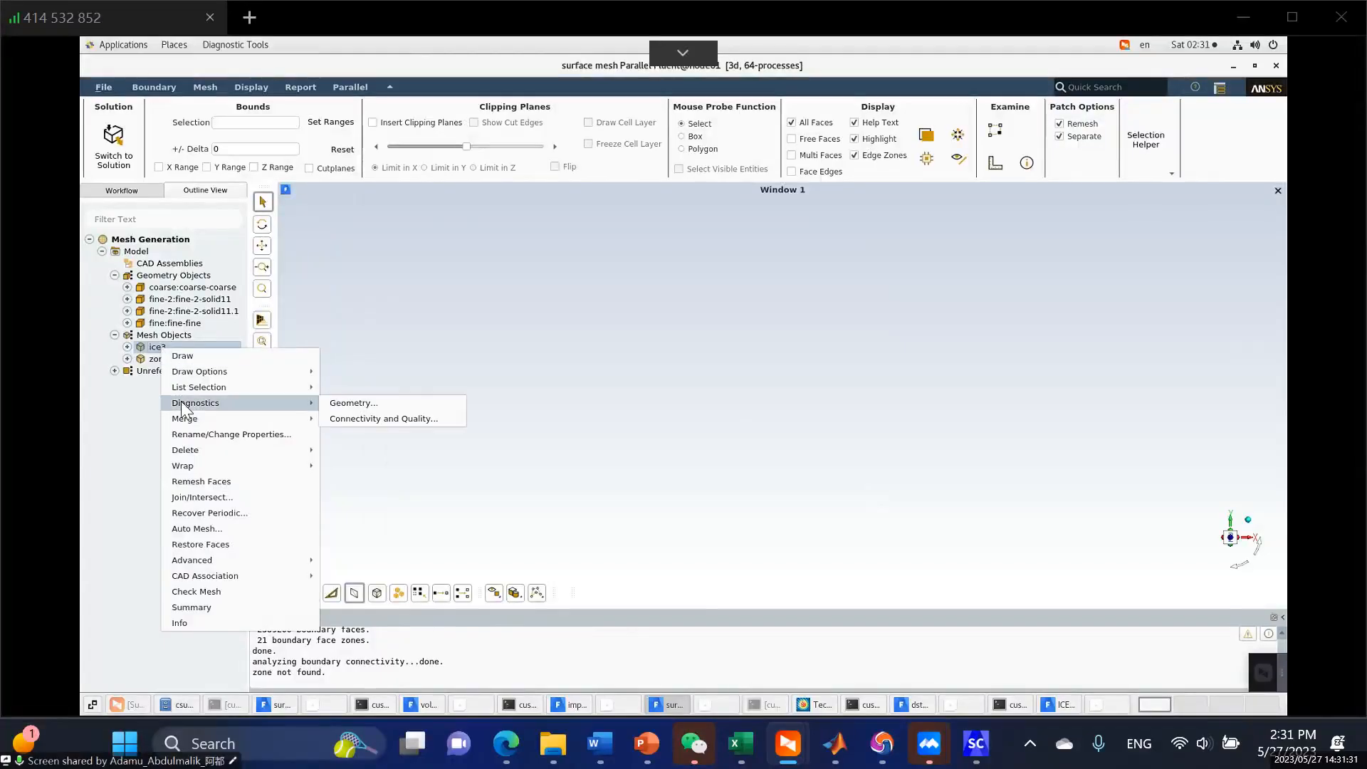
{"action": "left_click", "coordinate": [357, 418]}
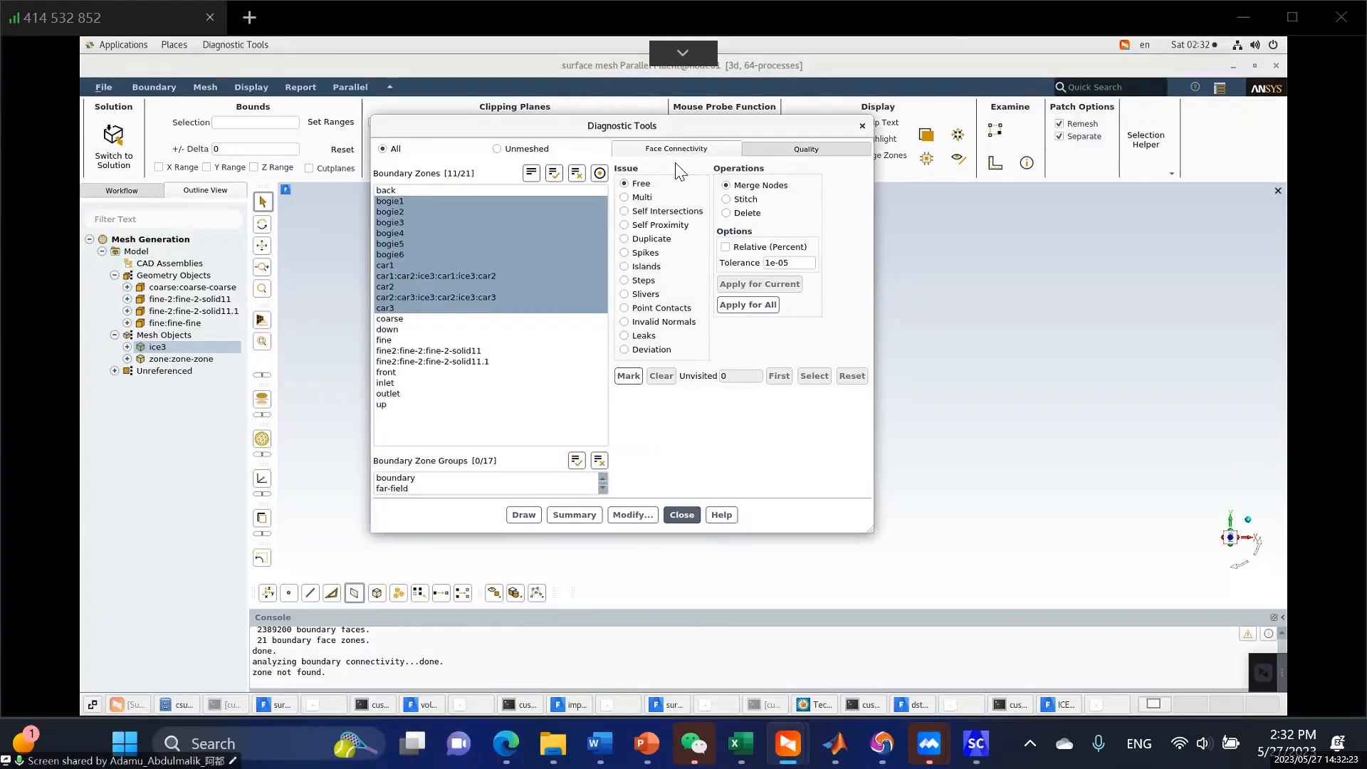
{"action": "left_click", "coordinate": [584, 515]}
{"action": "left_click", "coordinate": [567, 517]}
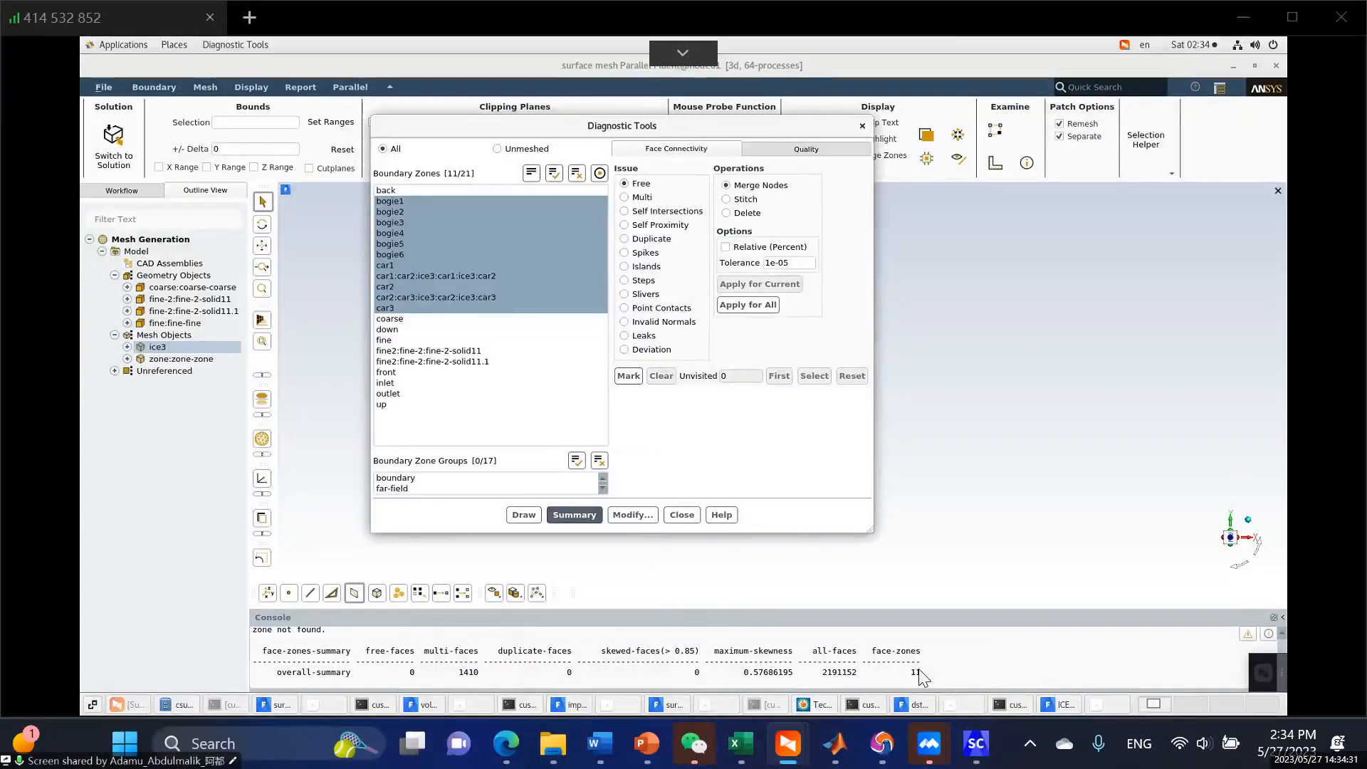
{"action": "left_click", "coordinate": [766, 677]}
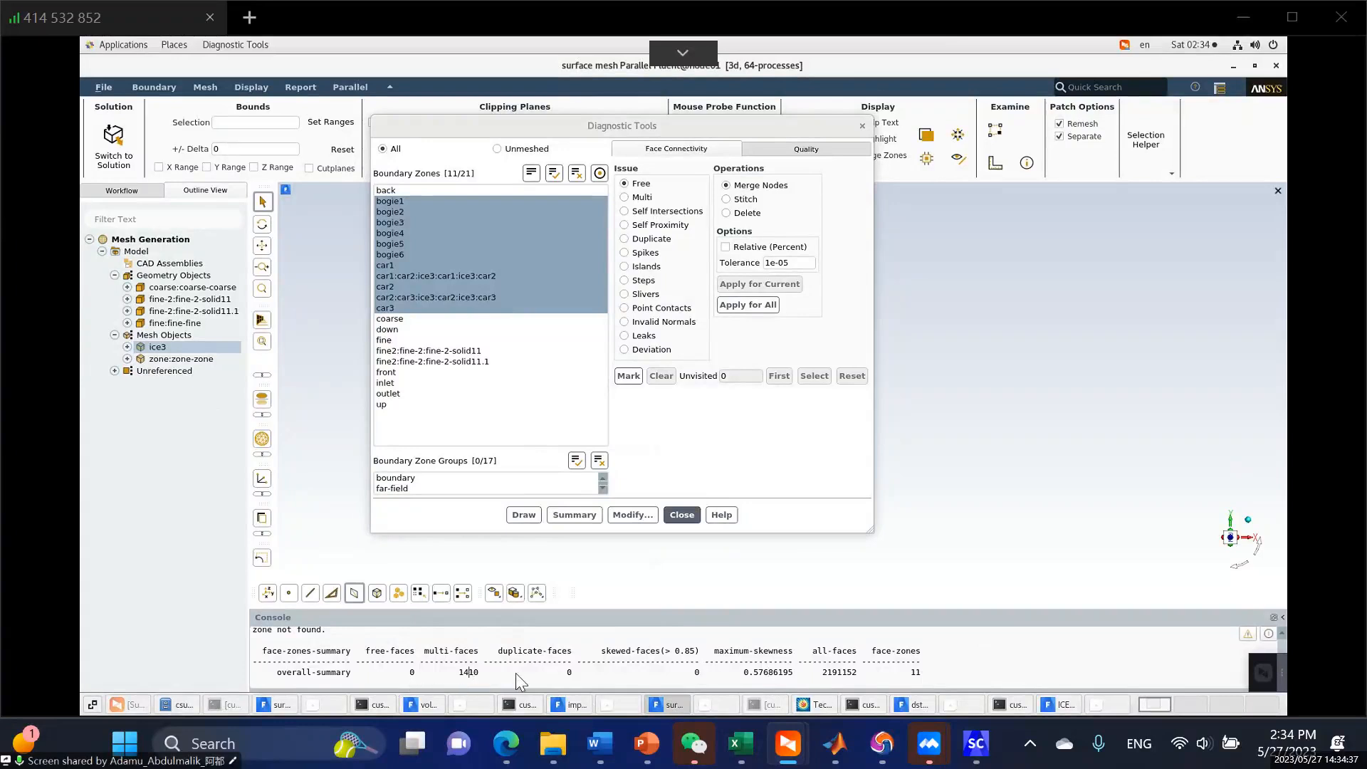
{"action": "left_click", "coordinate": [411, 676]}
{"action": "left_click_drag", "start_coordinate": [449, 672], "coordinate": [501, 674]}
Mark Multi face connectivity issues on the selected bogie and car zones with a maximum edge count of 10.
{"action": "left_click_drag", "start_coordinate": [492, 122], "coordinate": [487, 96]}
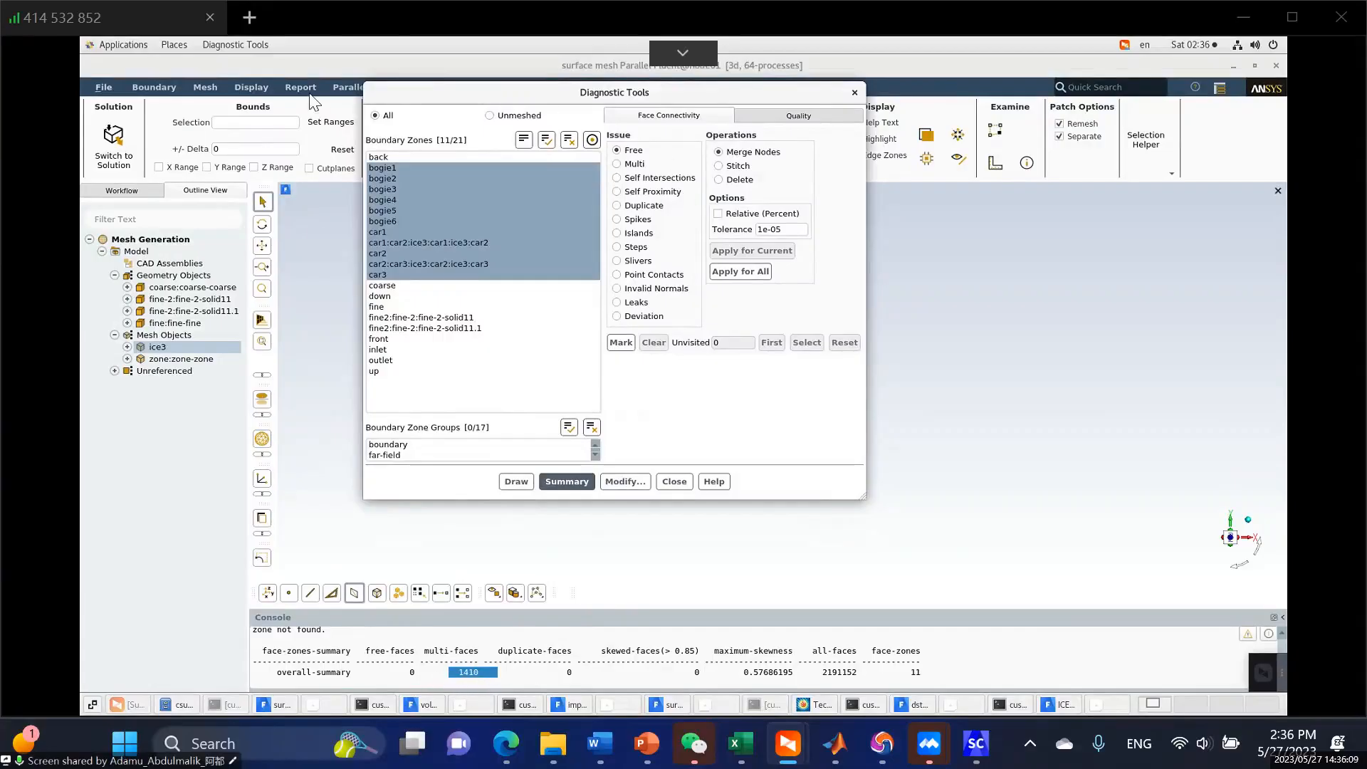
{"action": "left_click", "coordinate": [624, 165]}
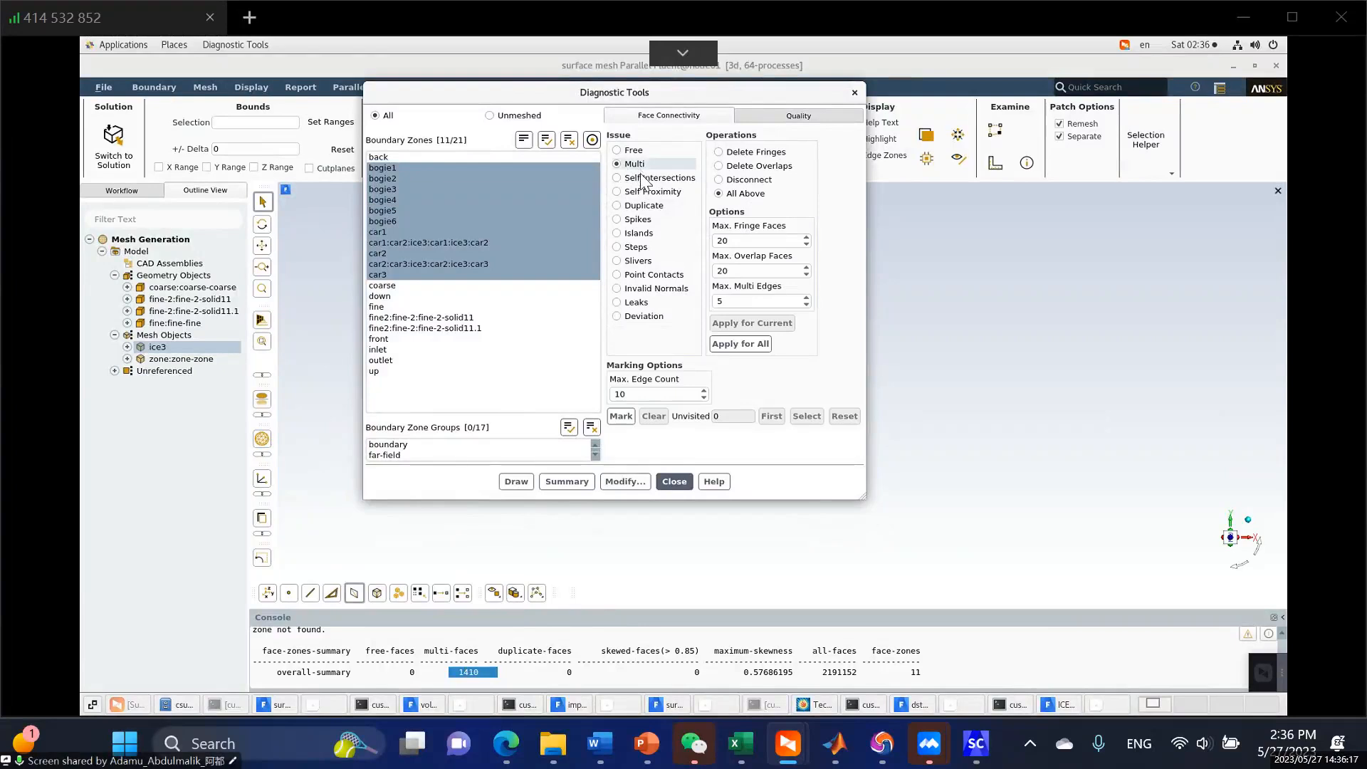
{"action": "left_click", "coordinate": [621, 416]}
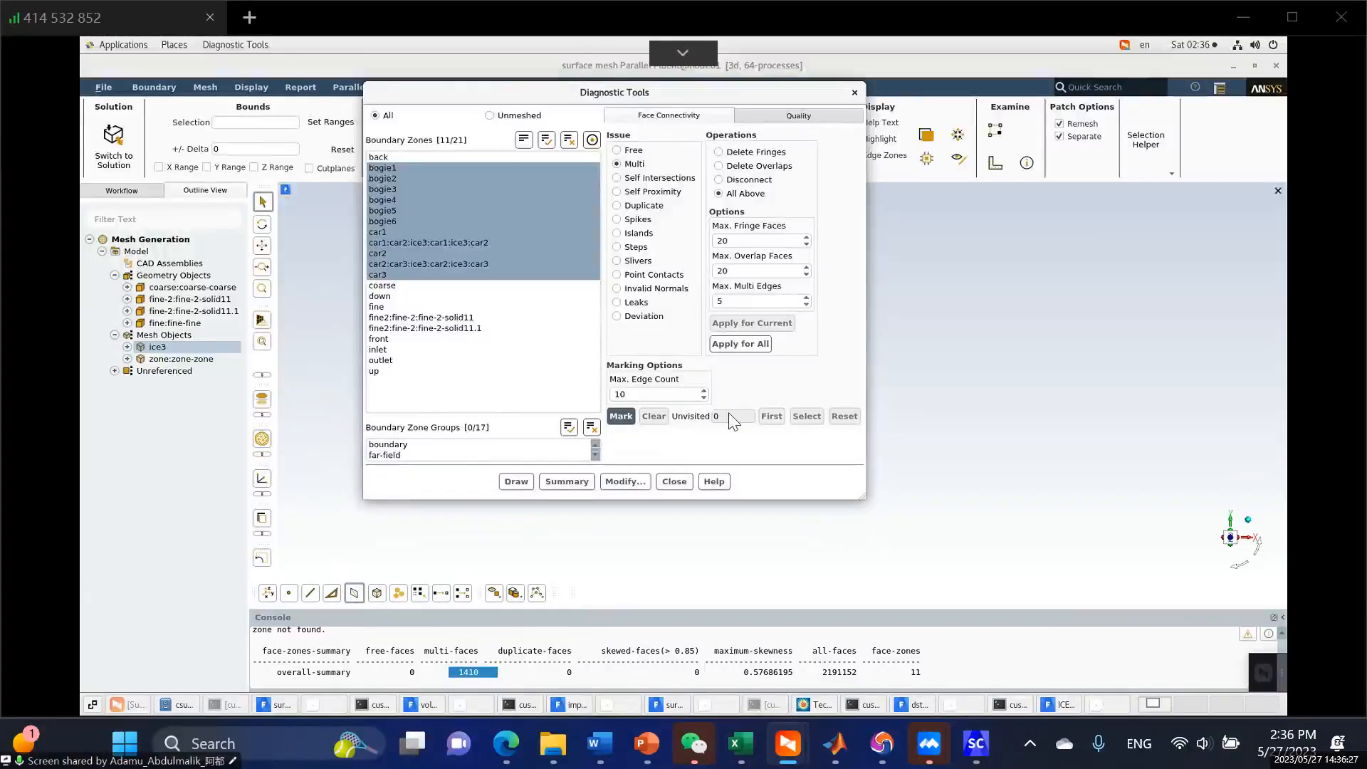
{"action": "left_click_drag", "start_coordinate": [617, 92], "coordinate": [413, 79]}
{"action": "left_click", "coordinate": [433, 405]}
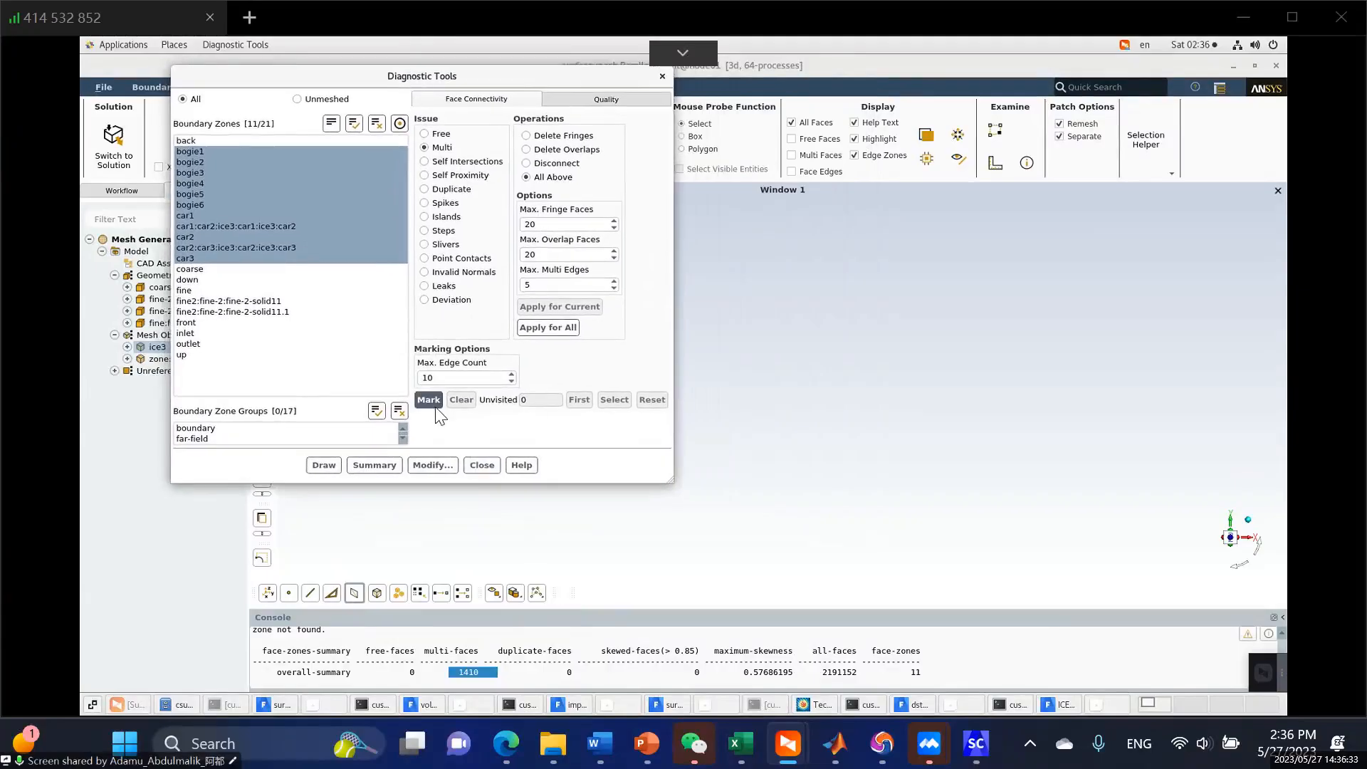
{"action": "left_click", "coordinate": [432, 404]}
{"action": "left_click", "coordinate": [433, 405]}
{"action": "left_click_drag", "start_coordinate": [519, 77], "coordinate": [743, 82]}
{"action": "left_click_drag", "start_coordinate": [621, 88], "coordinate": [647, 88]}
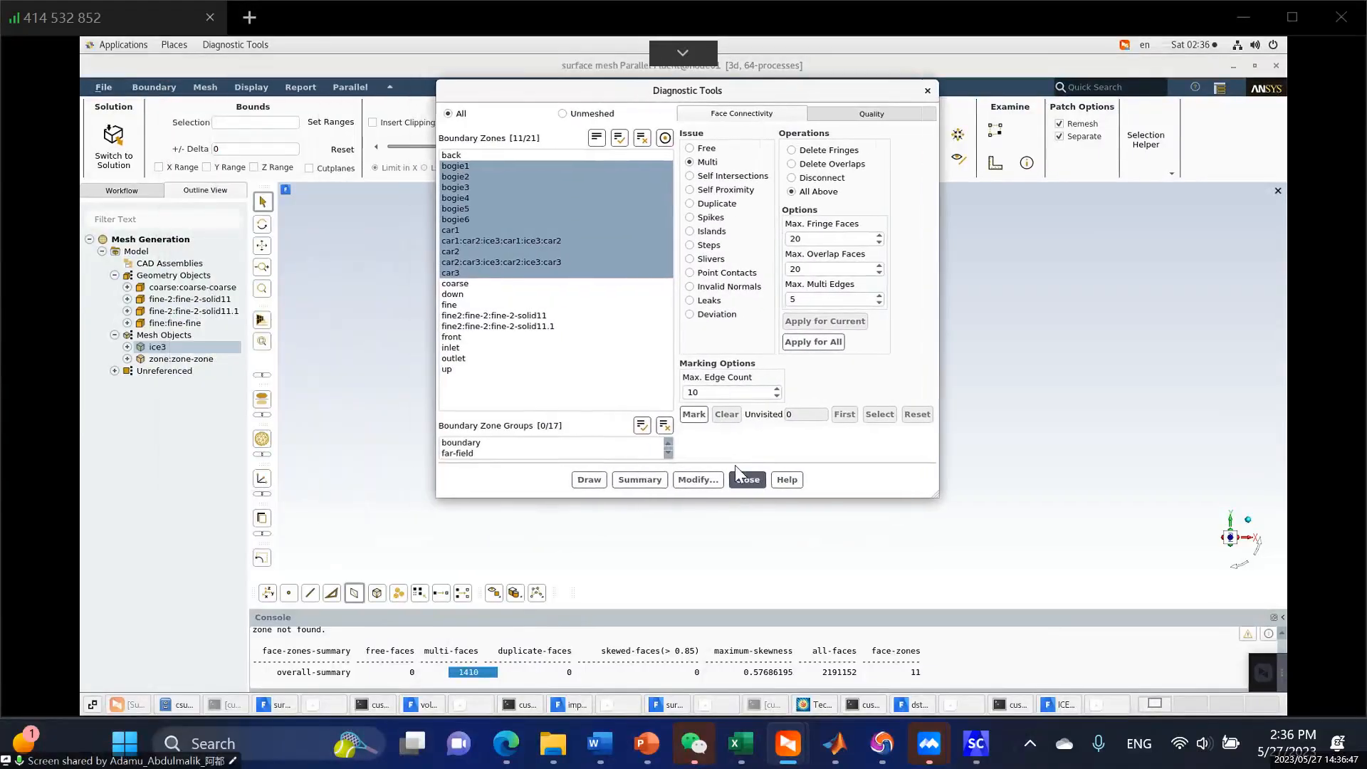
{"action": "left_click", "coordinate": [692, 415]}
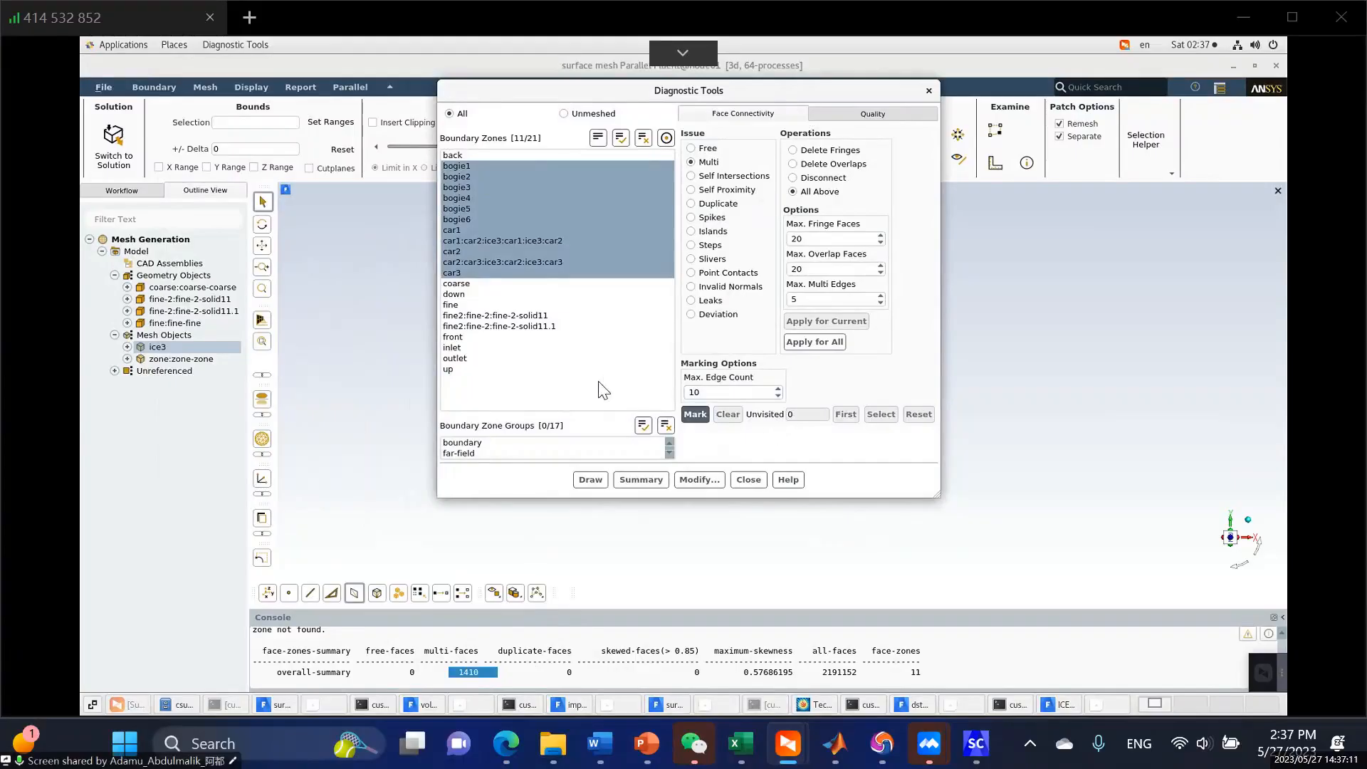
Expand the ice3 mesh object in the model tree to list its face zone labels.
{"action": "left_click", "coordinate": [127, 347]}
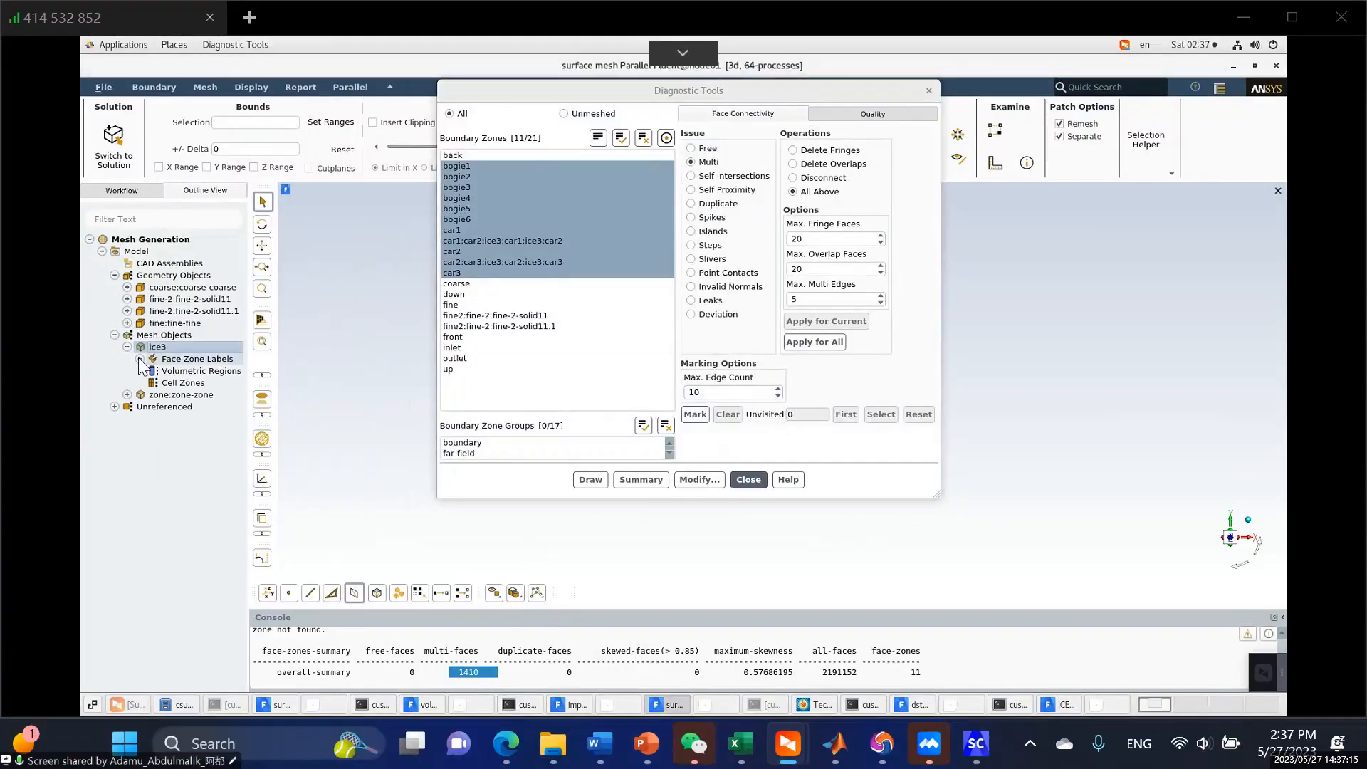
{"action": "left_click", "coordinate": [140, 358]}
{"action": "left_click", "coordinate": [140, 359]}
{"action": "left_click", "coordinate": [128, 348]}
{"action": "left_click", "coordinate": [128, 347]}
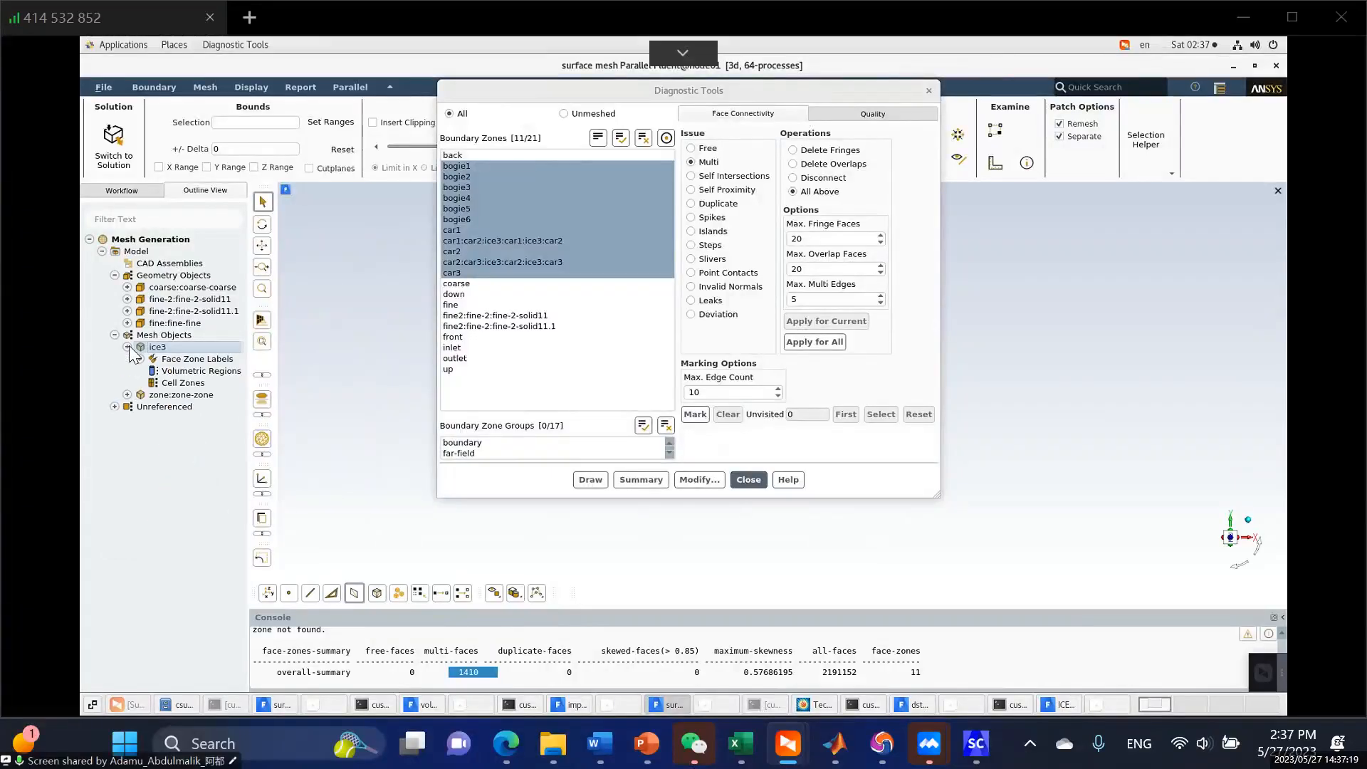
{"action": "left_click", "coordinate": [127, 347]}
{"action": "left_click", "coordinate": [127, 347]}
{"action": "left_click", "coordinate": [128, 347]}
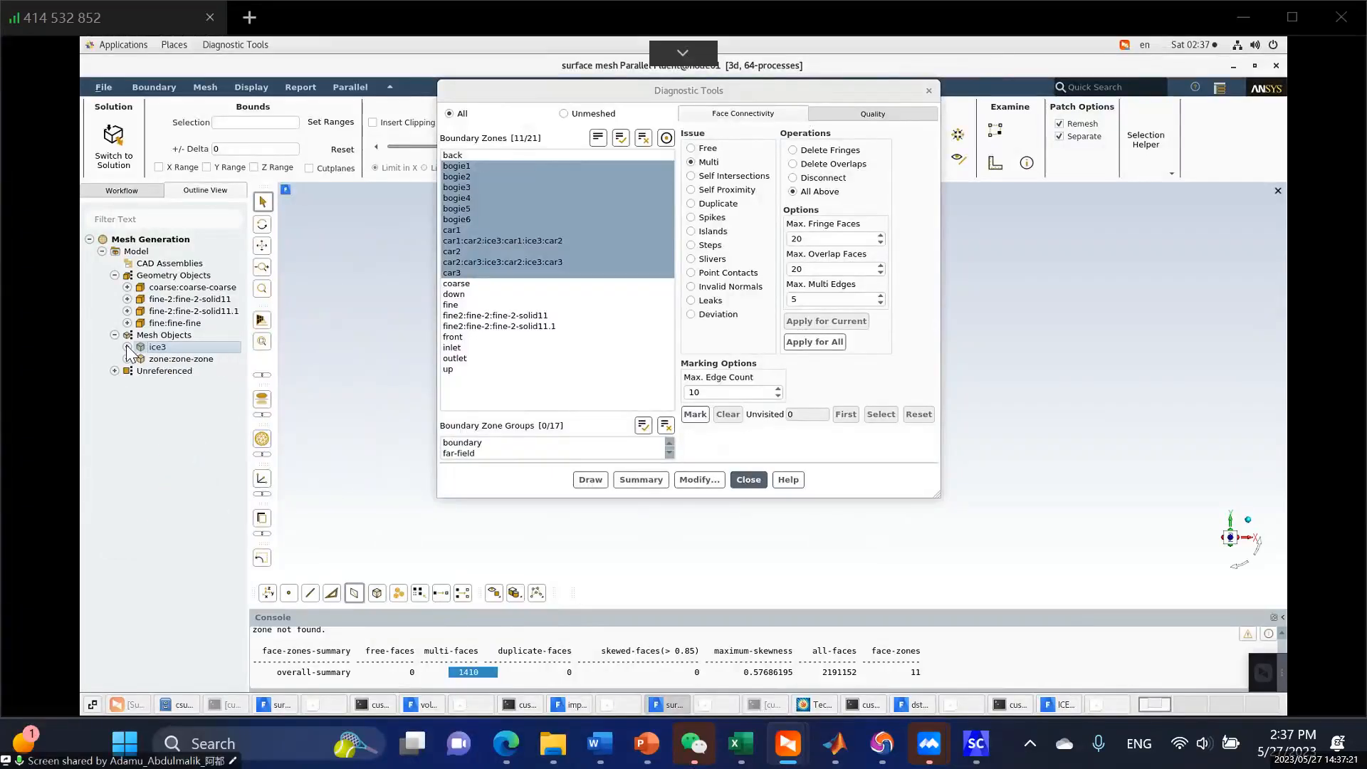
{"action": "left_click", "coordinate": [128, 347]}
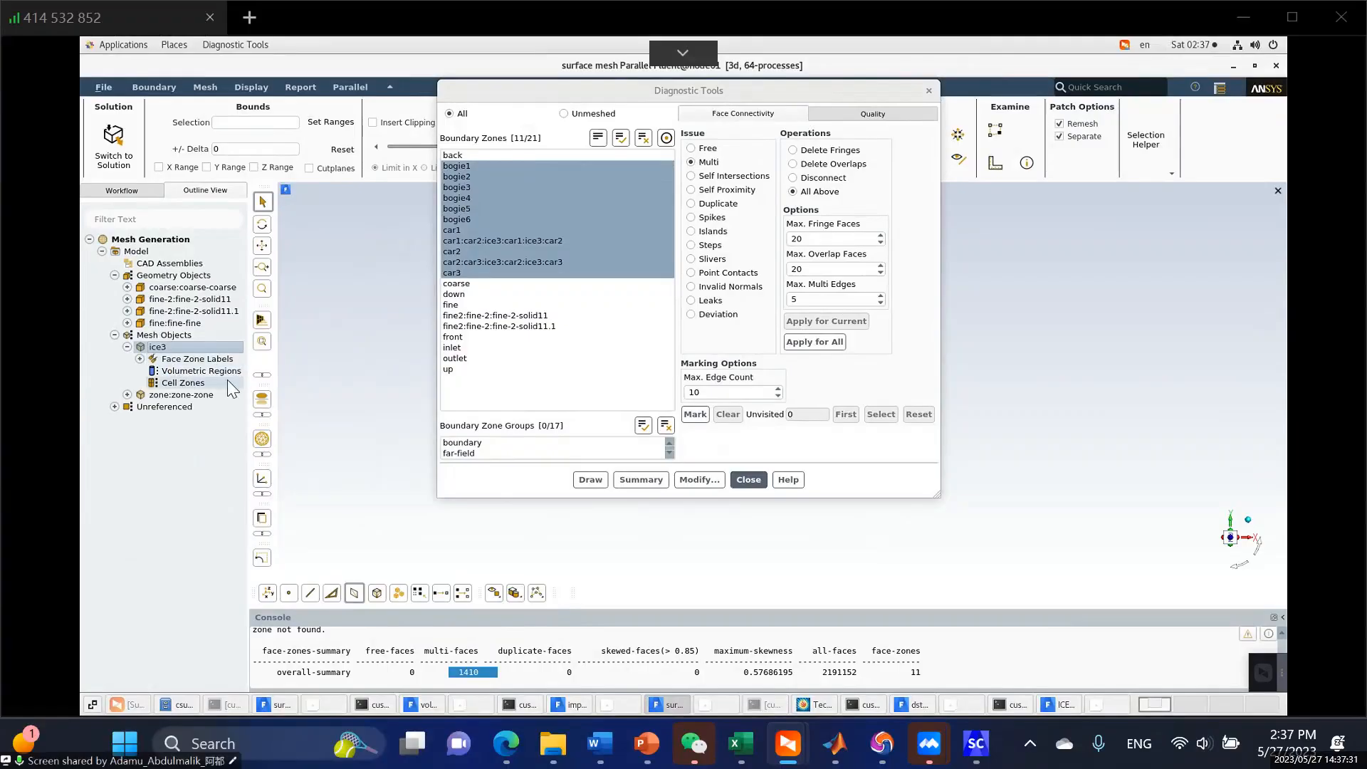
{"action": "left_click", "coordinate": [140, 360]}
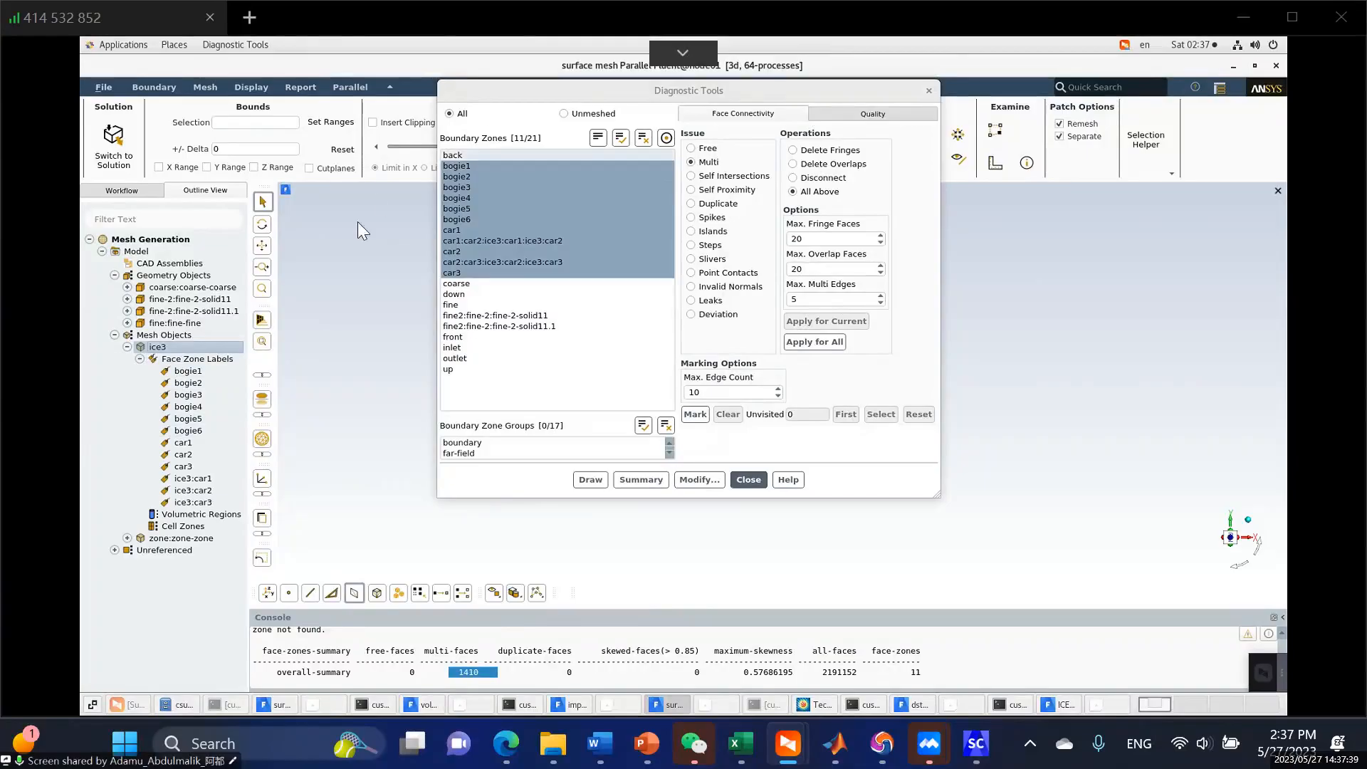
Draw the car1 face zone of the ice3 mesh object and close the Diagnostic Tools dialog to view it.
{"action": "right_click", "coordinate": [179, 447]}
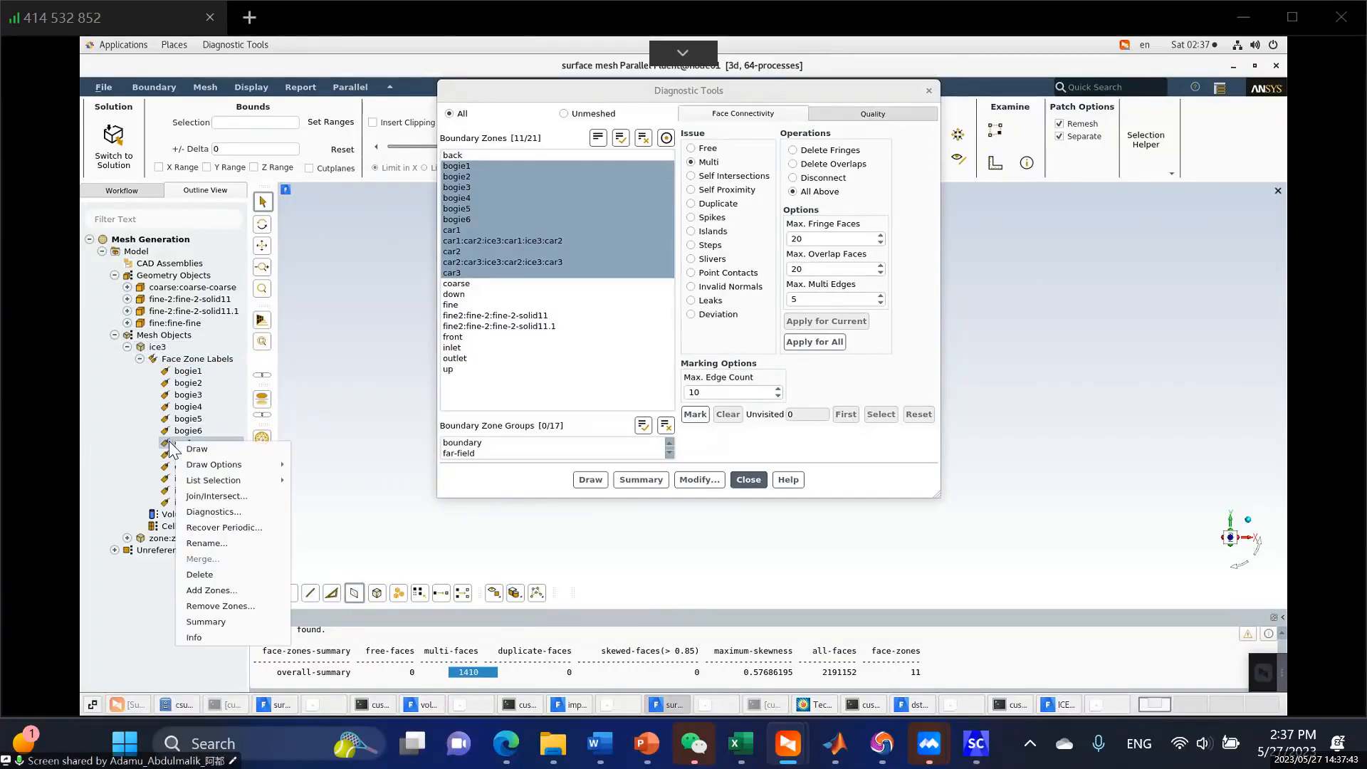
{"action": "left_click", "coordinate": [190, 448]}
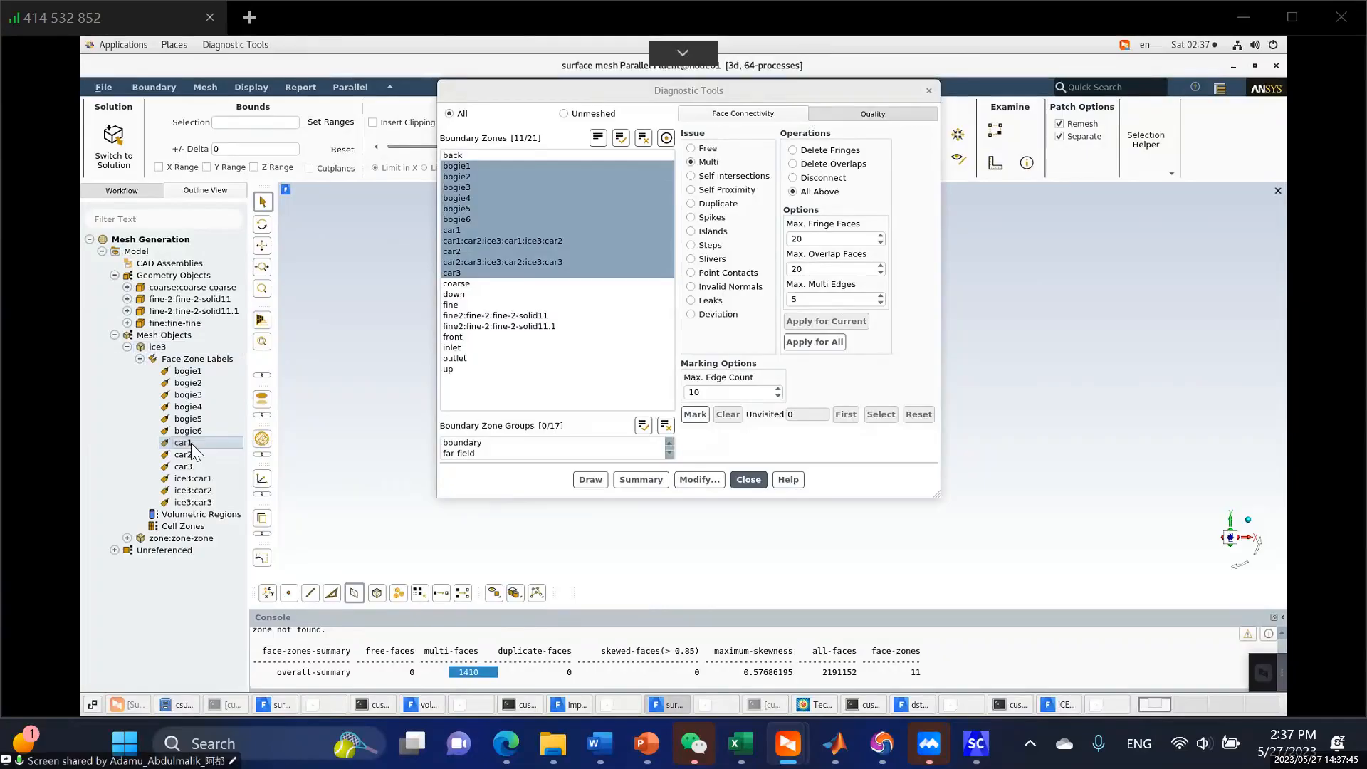
{"action": "right_click", "coordinate": [191, 443]}
{"action": "left_click", "coordinate": [206, 492]}
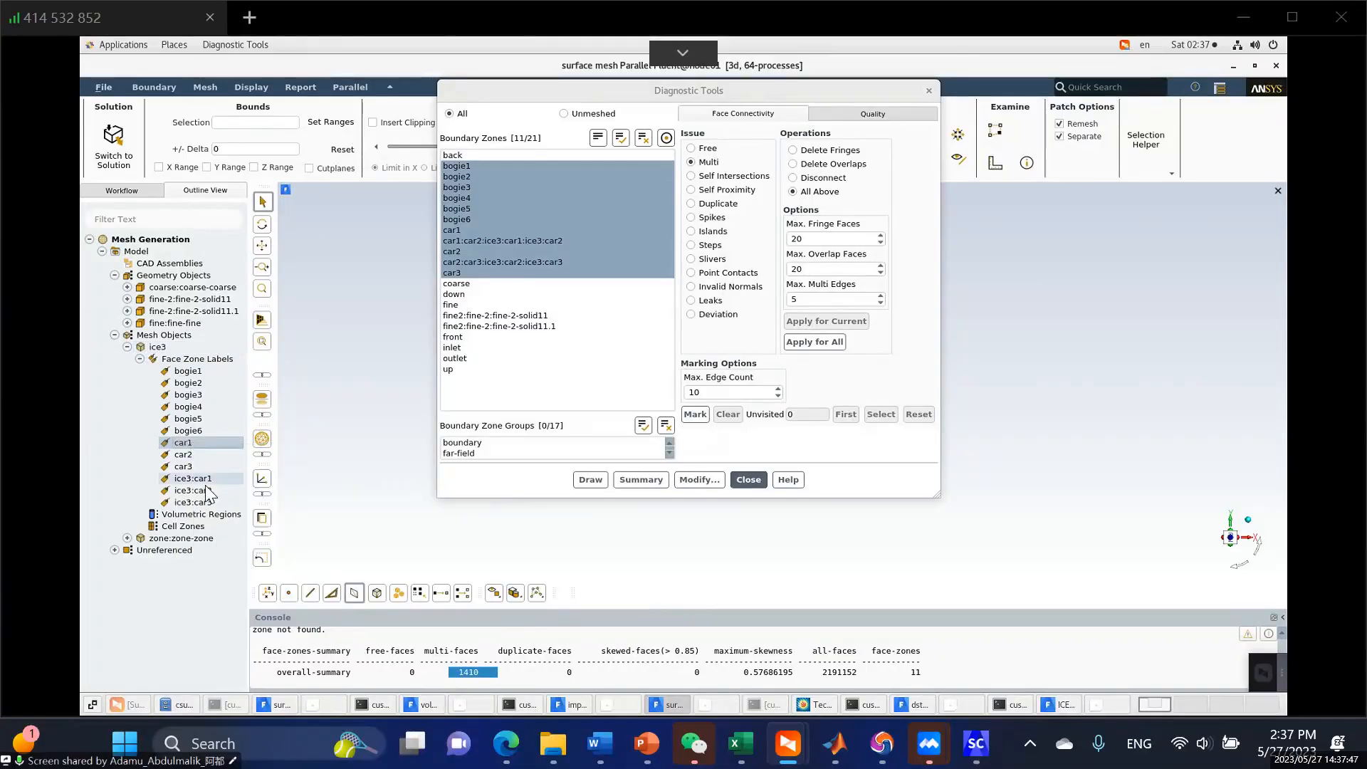
{"action": "left_click_drag", "start_coordinate": [931, 95], "coordinate": [796, 88]}
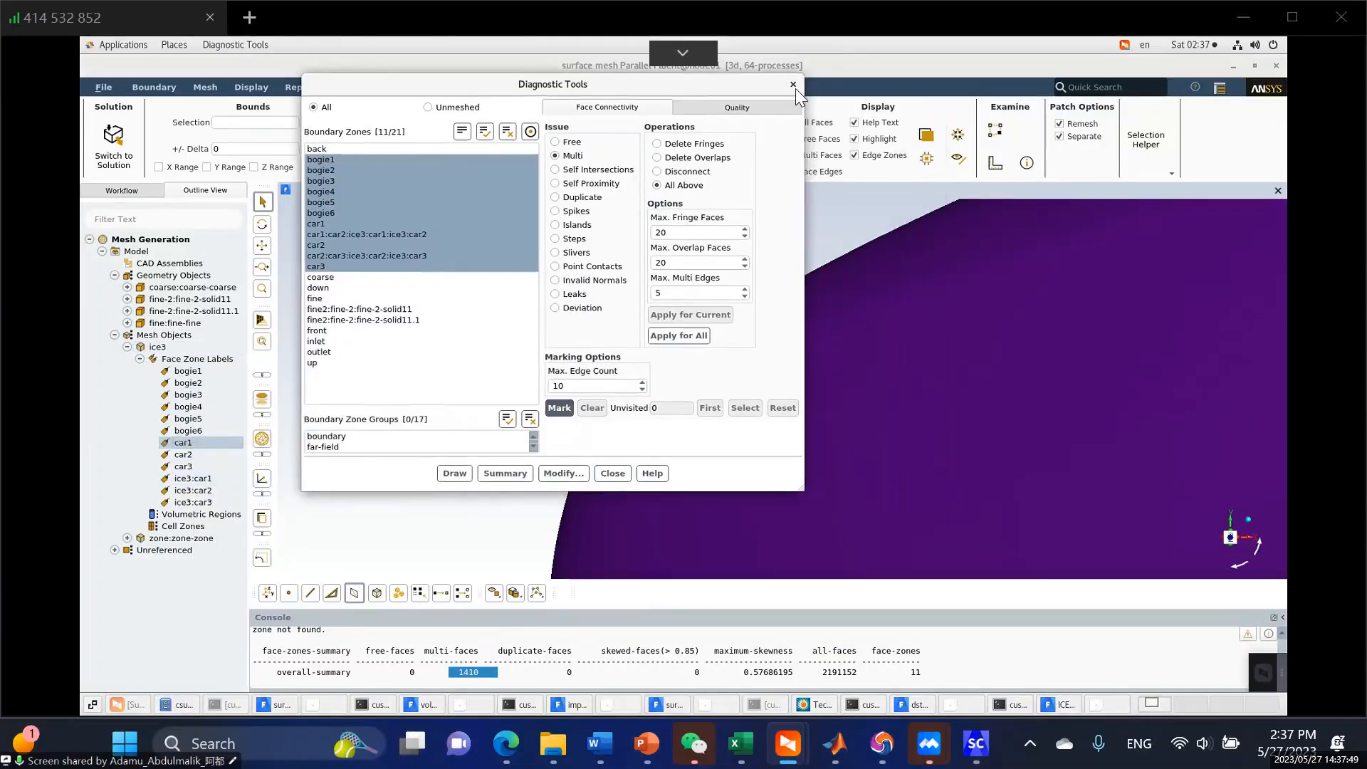
{"action": "left_click", "coordinate": [793, 84]}
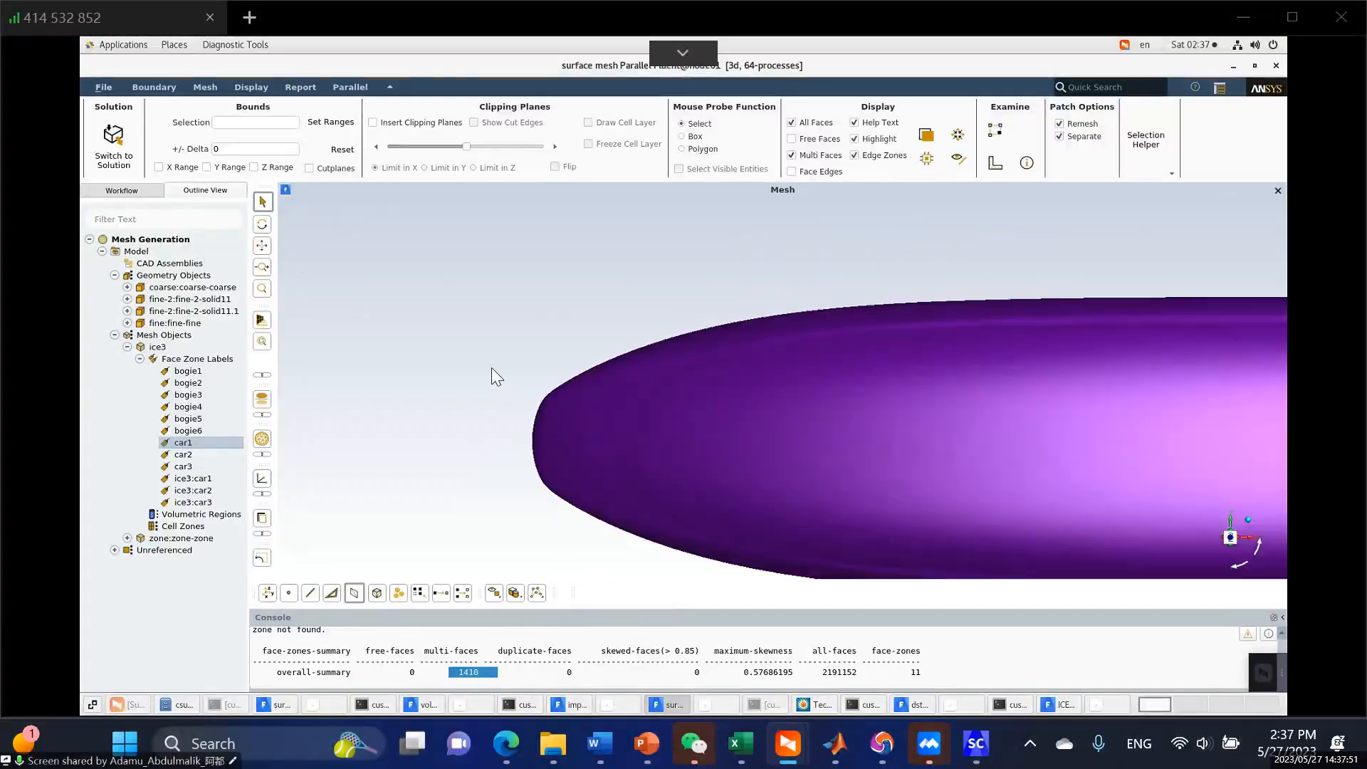
Inspect the car1 end face and add the car2 face zone to the display alongside it.
{"action": "scroll", "coordinate": [481, 361], "scroll_direction": "down", "scroll_amount": 5}
{"action": "middle_click_drag", "start_coordinate": [694, 415], "coordinate": [804, 374]}
{"action": "scroll", "coordinate": [804, 374], "scroll_direction": "up", "scroll_amount": 5}
{"action": "scroll", "coordinate": [819, 323], "scroll_direction": "up", "scroll_amount": 4}
{"action": "scroll", "coordinate": [862, 361], "scroll_direction": "down", "scroll_amount": 4}
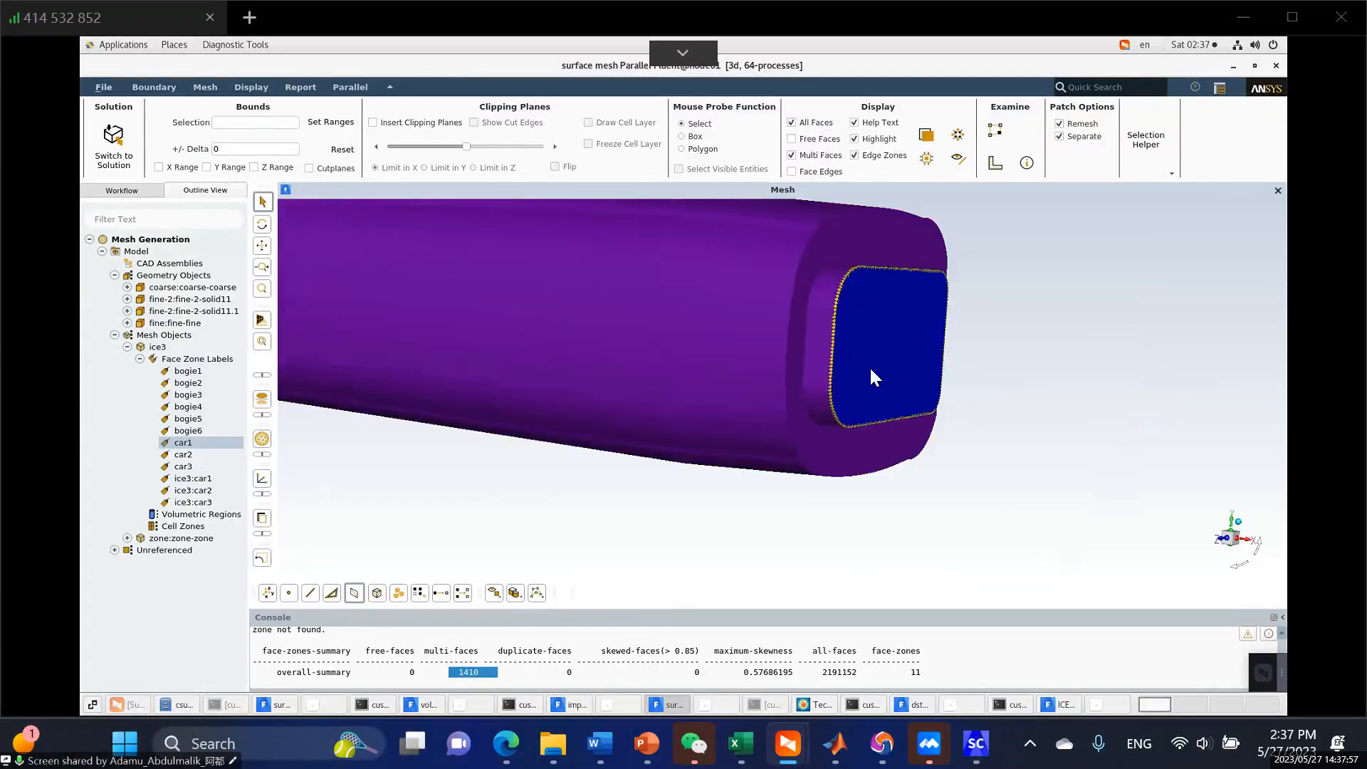
{"action": "scroll", "coordinate": [874, 357], "scroll_direction": "up", "scroll_amount": 3}
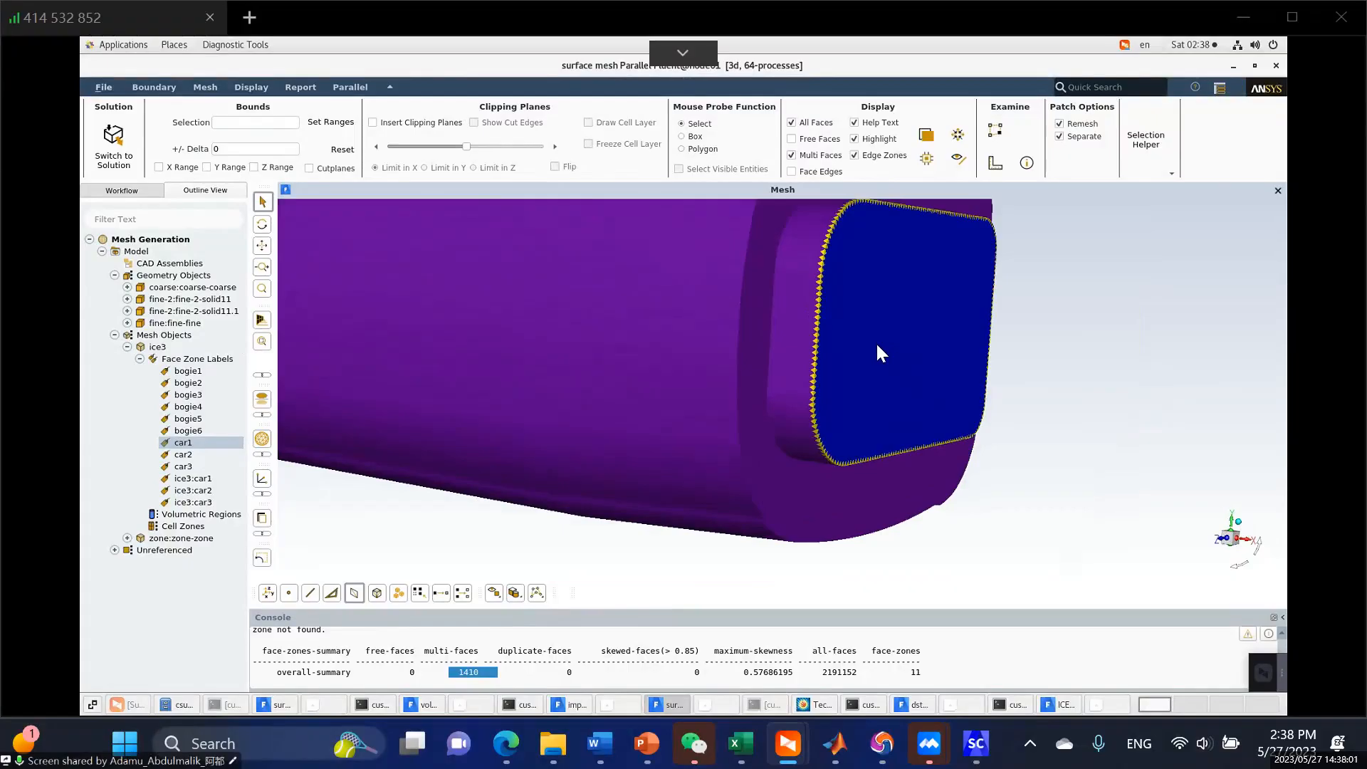
{"action": "left_click", "coordinate": [182, 455]}
{"action": "right_click", "coordinate": [180, 458]}
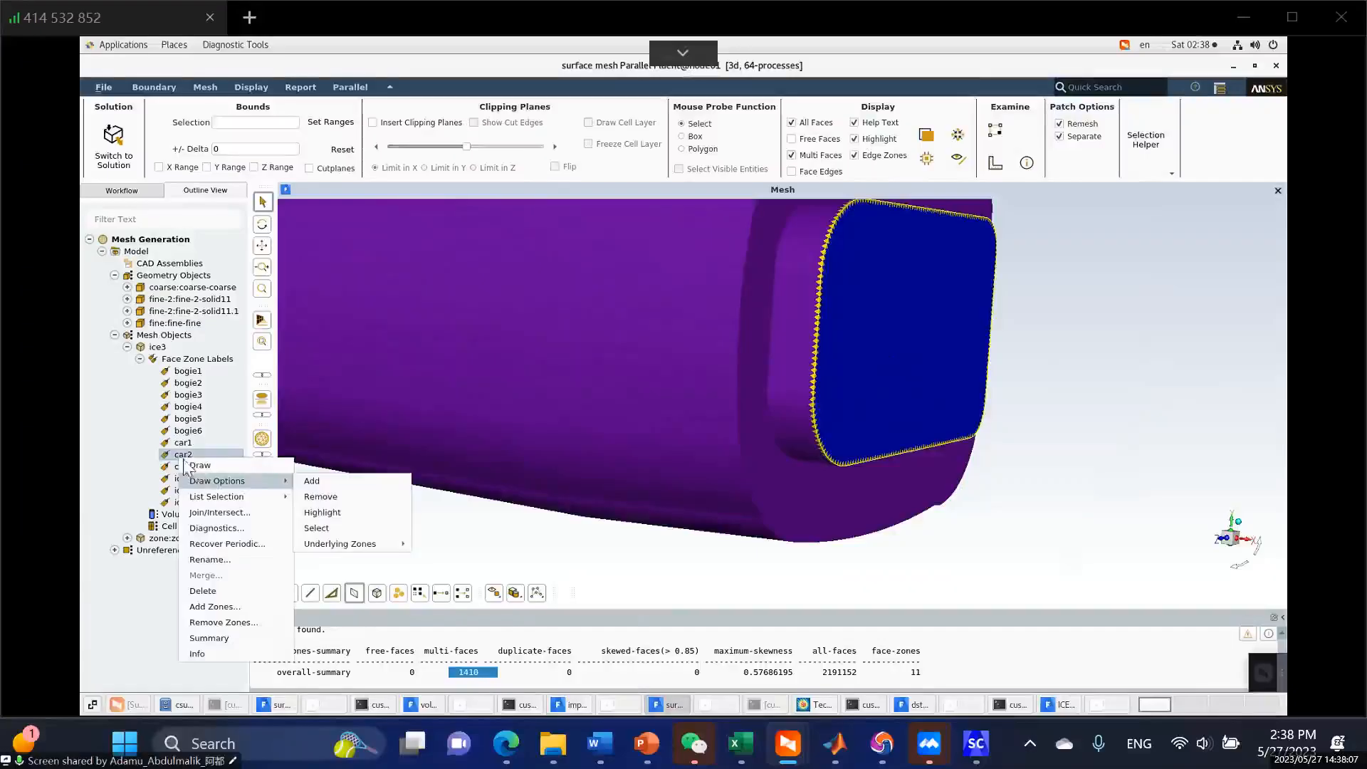
{"action": "mouse_move", "coordinate": [211, 481]}
{"action": "left_click", "coordinate": [311, 484]}
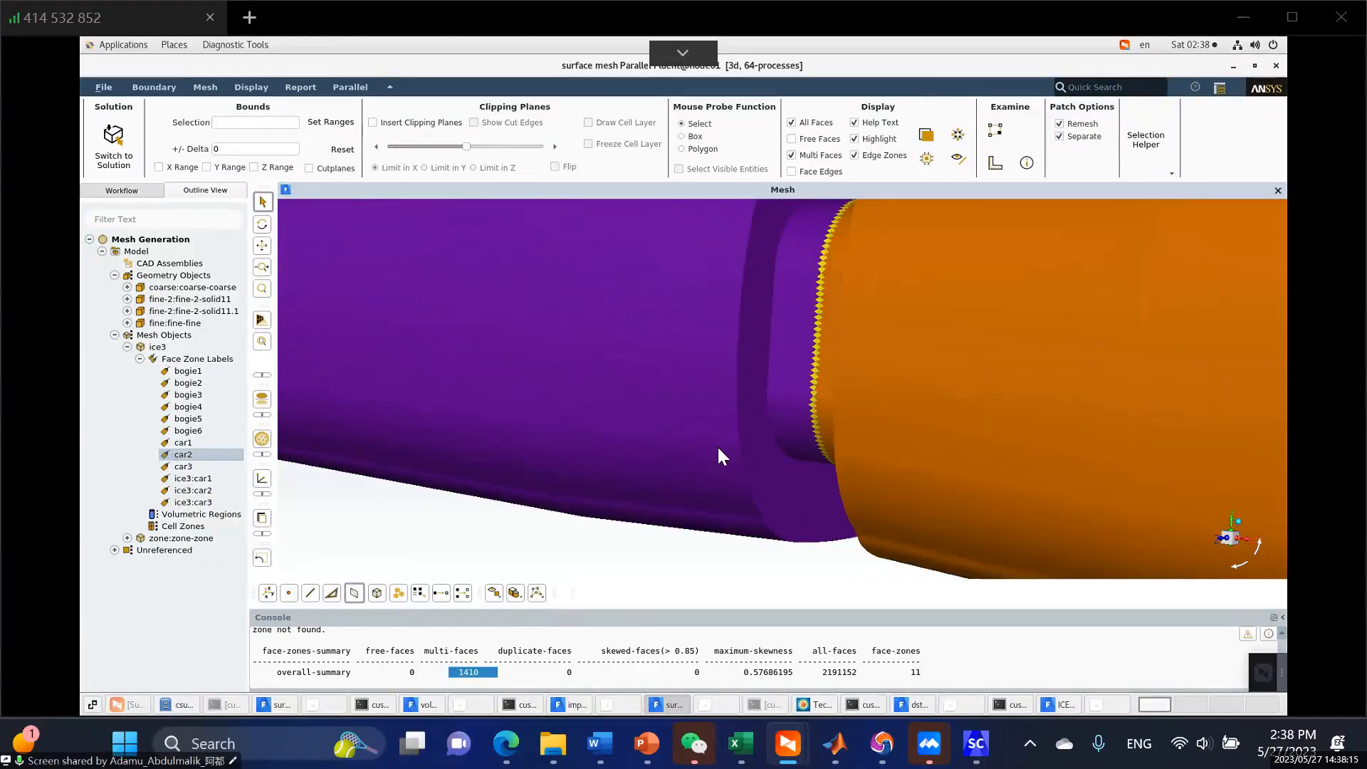
Examine the marked multi-face edges along the joint between car1 and car2.
{"action": "scroll", "coordinate": [714, 441], "scroll_direction": "down", "scroll_amount": 5}
{"action": "middle_click_drag", "start_coordinate": [867, 445], "coordinate": [825, 394]}
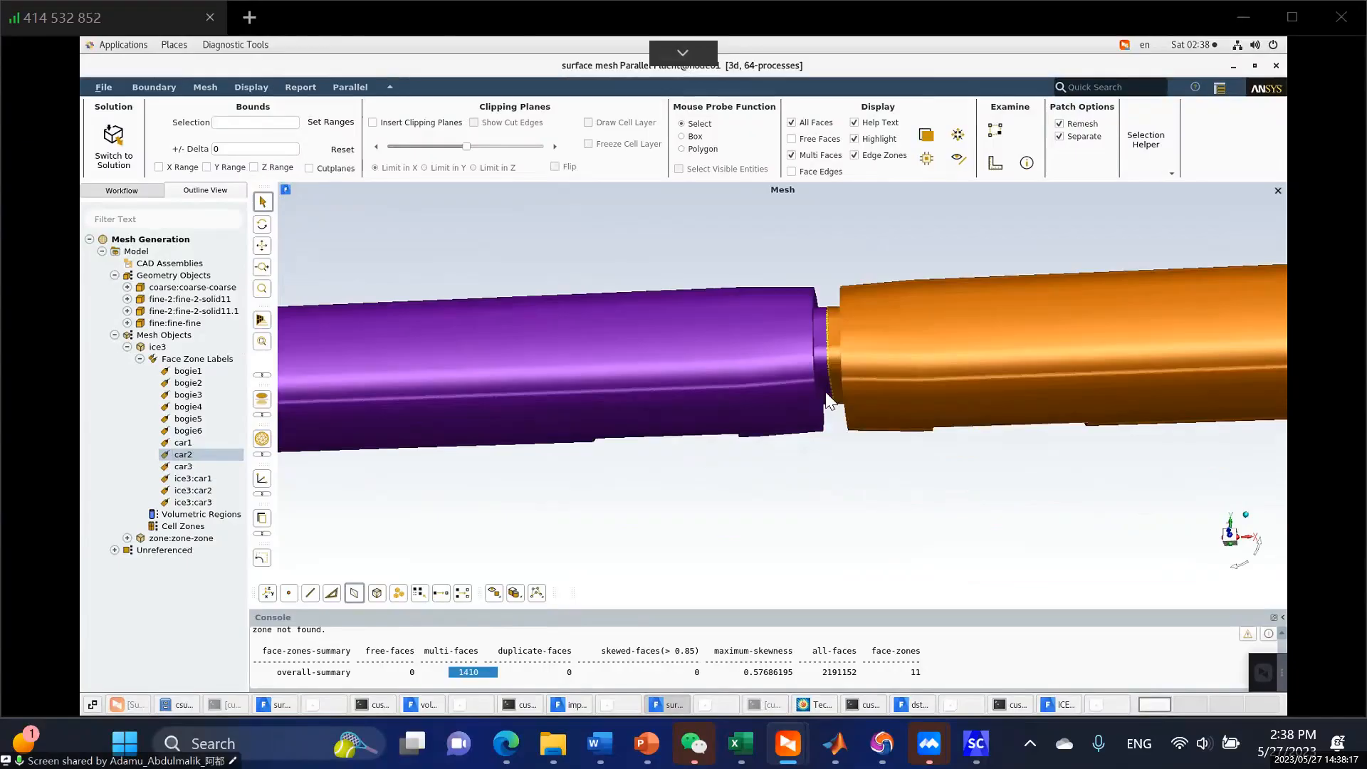
{"action": "scroll", "coordinate": [827, 400], "scroll_direction": "up", "scroll_amount": 5}
{"action": "scroll", "coordinate": [837, 326], "scroll_direction": "up", "scroll_amount": 6}
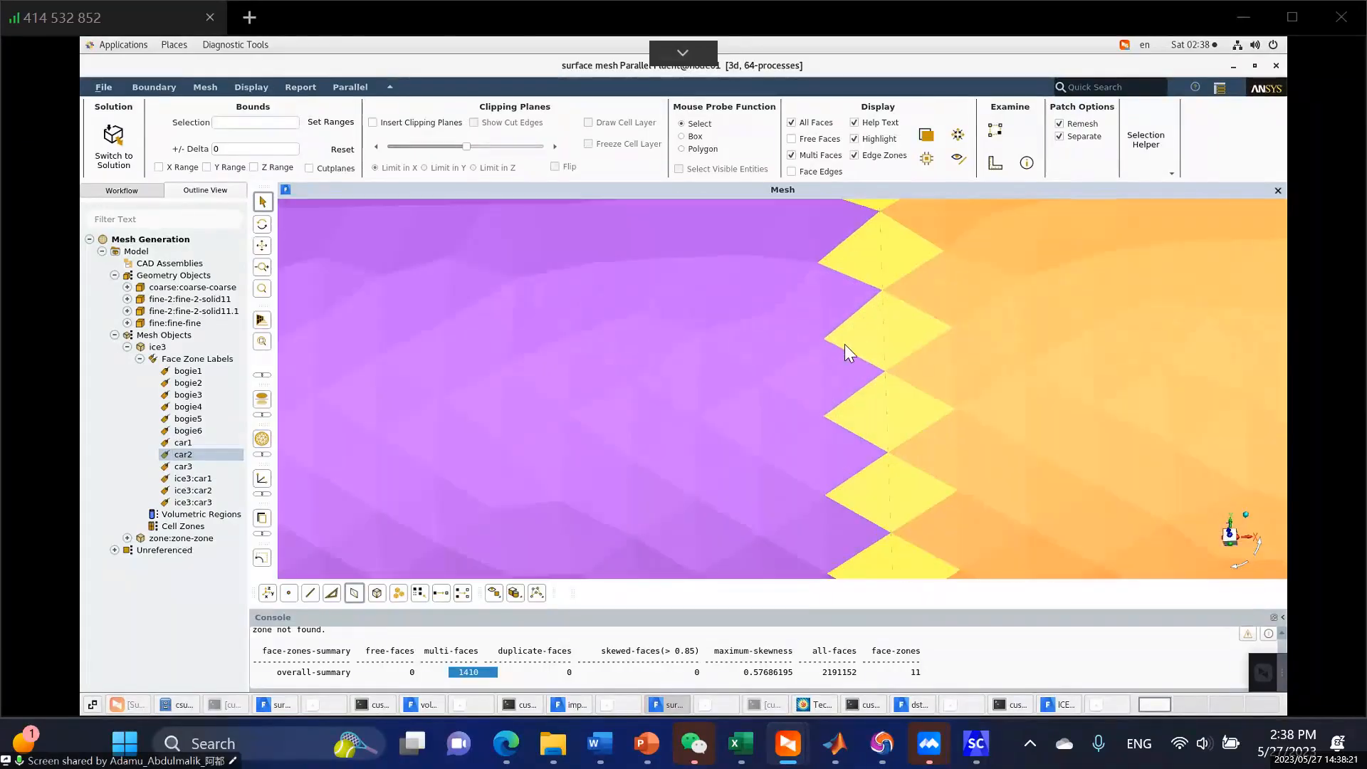
{"action": "middle_click_drag", "start_coordinate": [844, 344], "coordinate": [840, 344]}
{"action": "scroll", "coordinate": [728, 356], "scroll_direction": "up", "scroll_amount": 1}
{"action": "scroll", "coordinate": [823, 326], "scroll_direction": "down", "scroll_amount": 4}
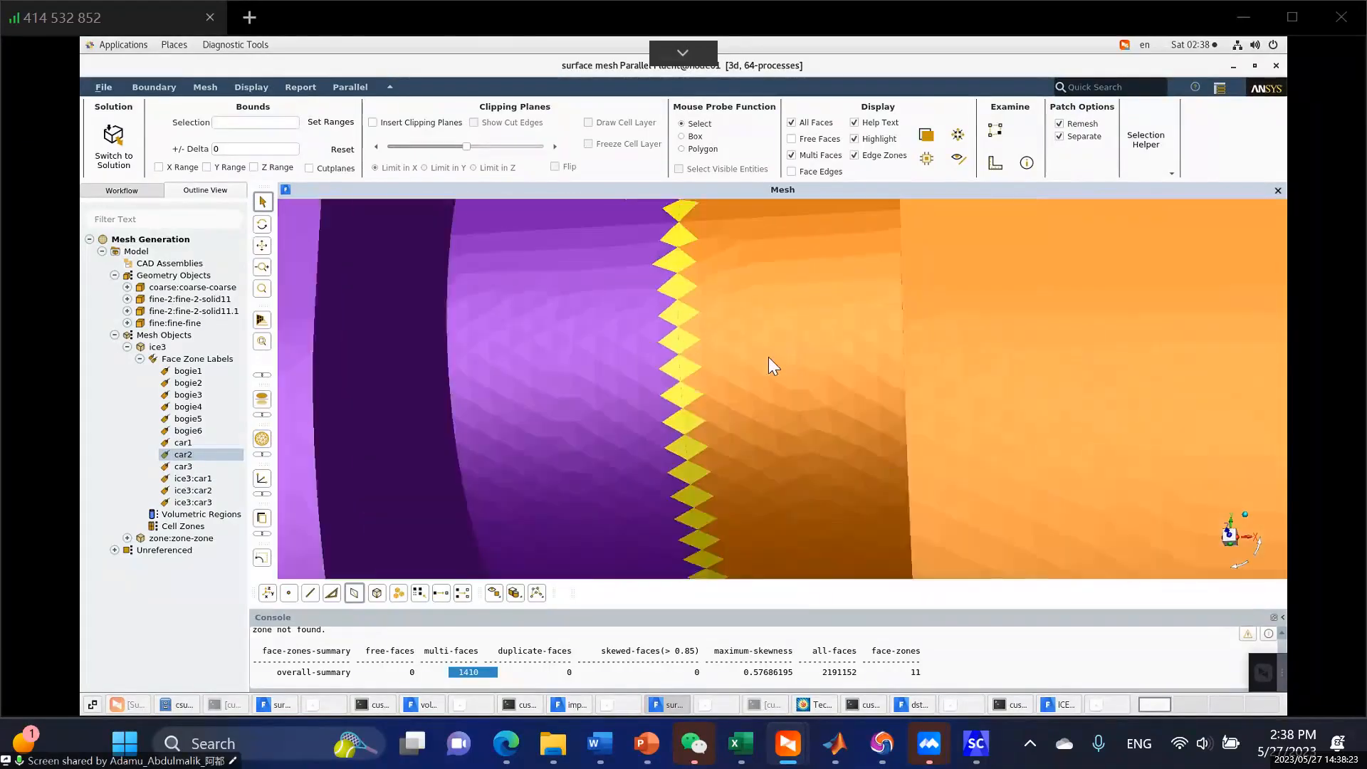
{"action": "scroll", "coordinate": [772, 367], "scroll_direction": "down", "scroll_amount": 1}
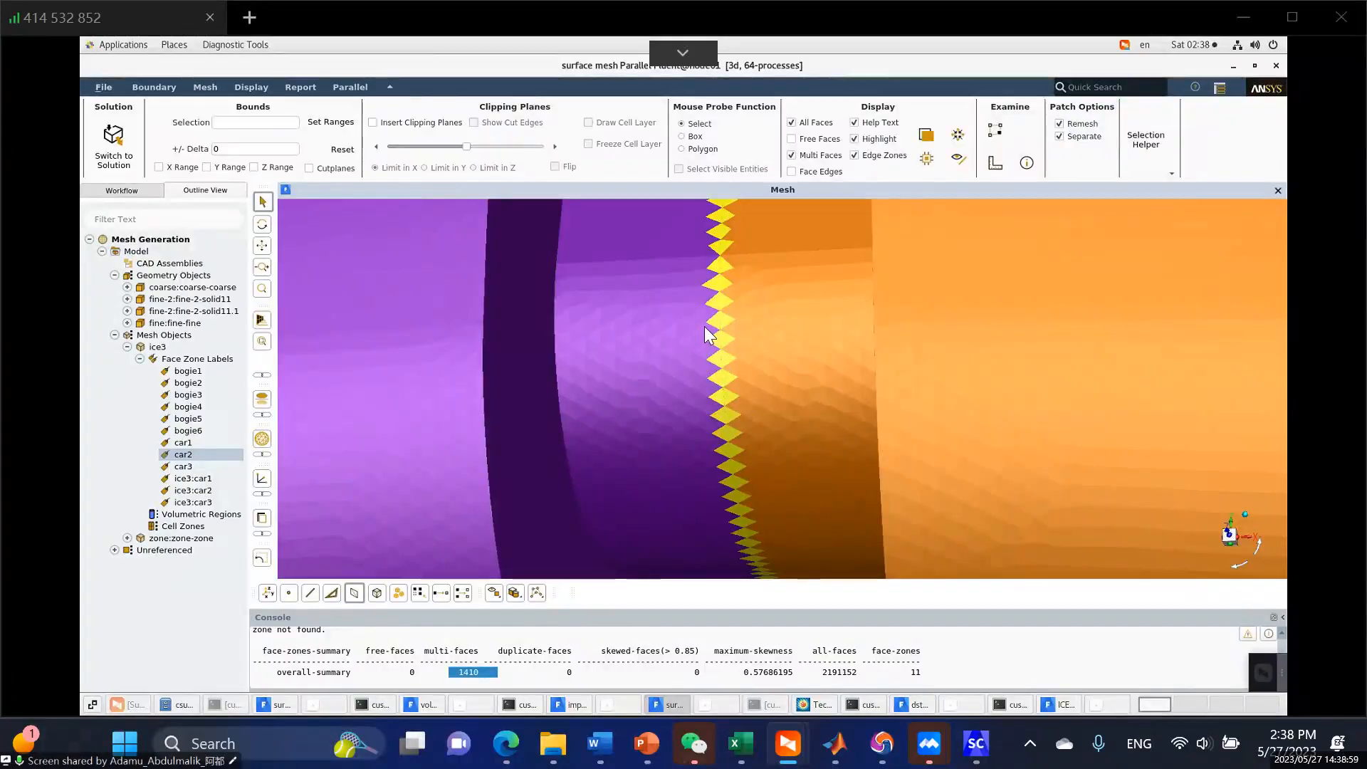
{"action": "scroll", "coordinate": [718, 338], "scroll_direction": "down", "scroll_amount": 3}
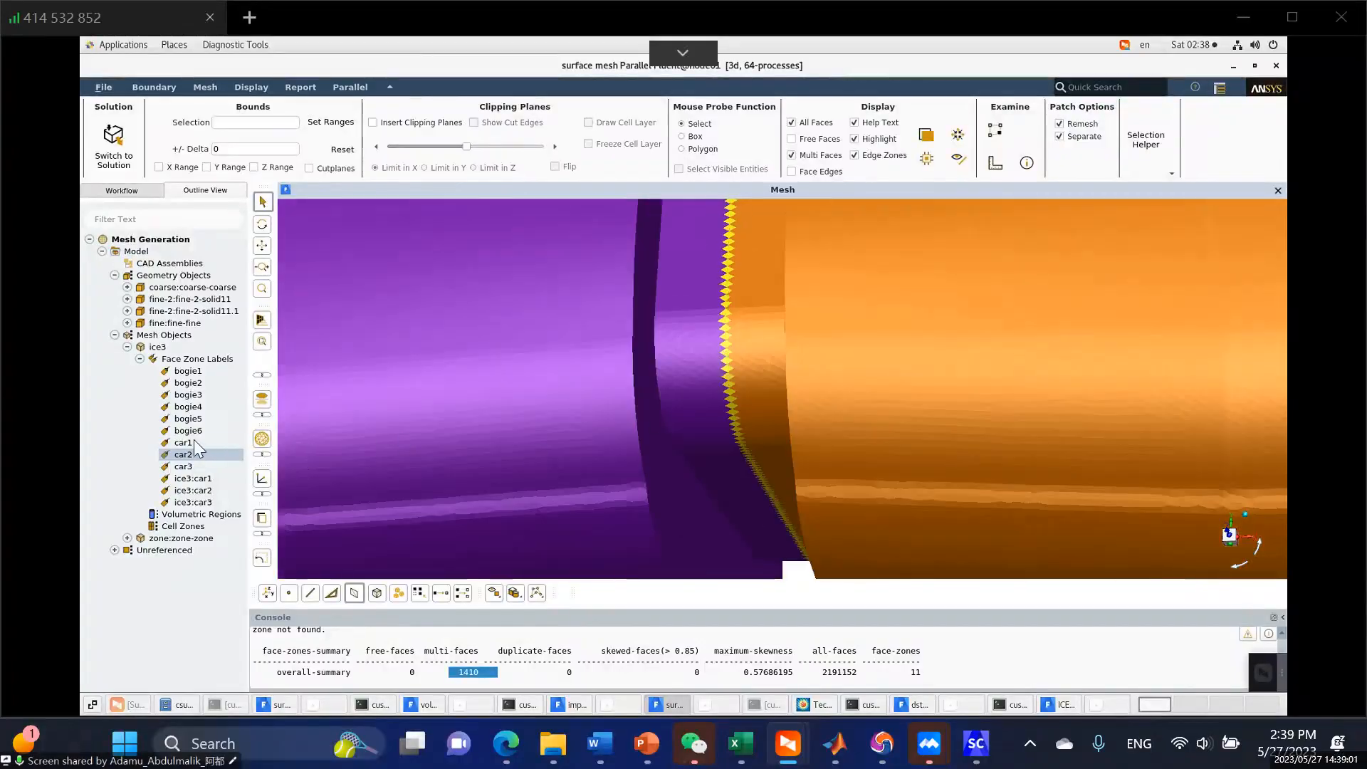
Draw only car1 and delete the internal face zone that caps its end at the joint with car2.
{"action": "left_click", "coordinate": [194, 441], "text": "ctrl"}
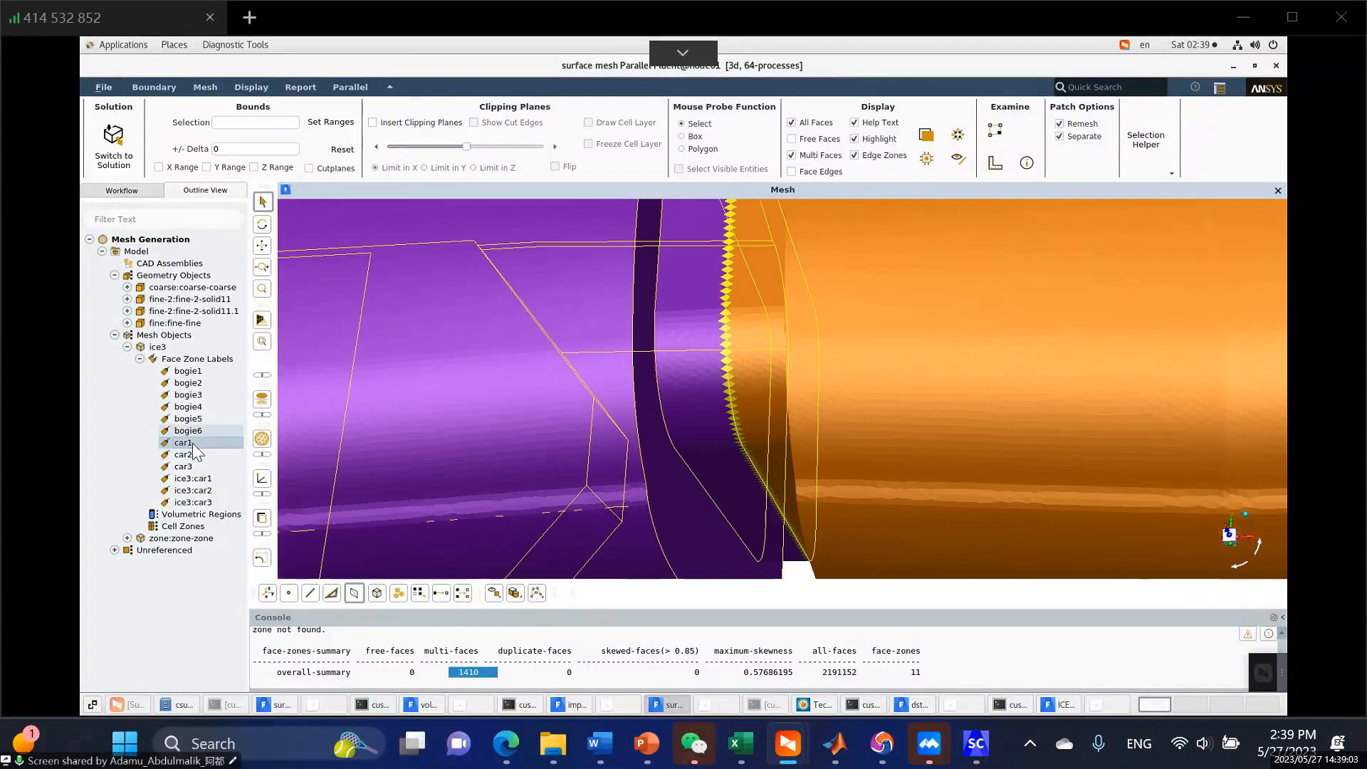
{"action": "right_click", "coordinate": [194, 444]}
{"action": "left_click", "coordinate": [263, 451]}
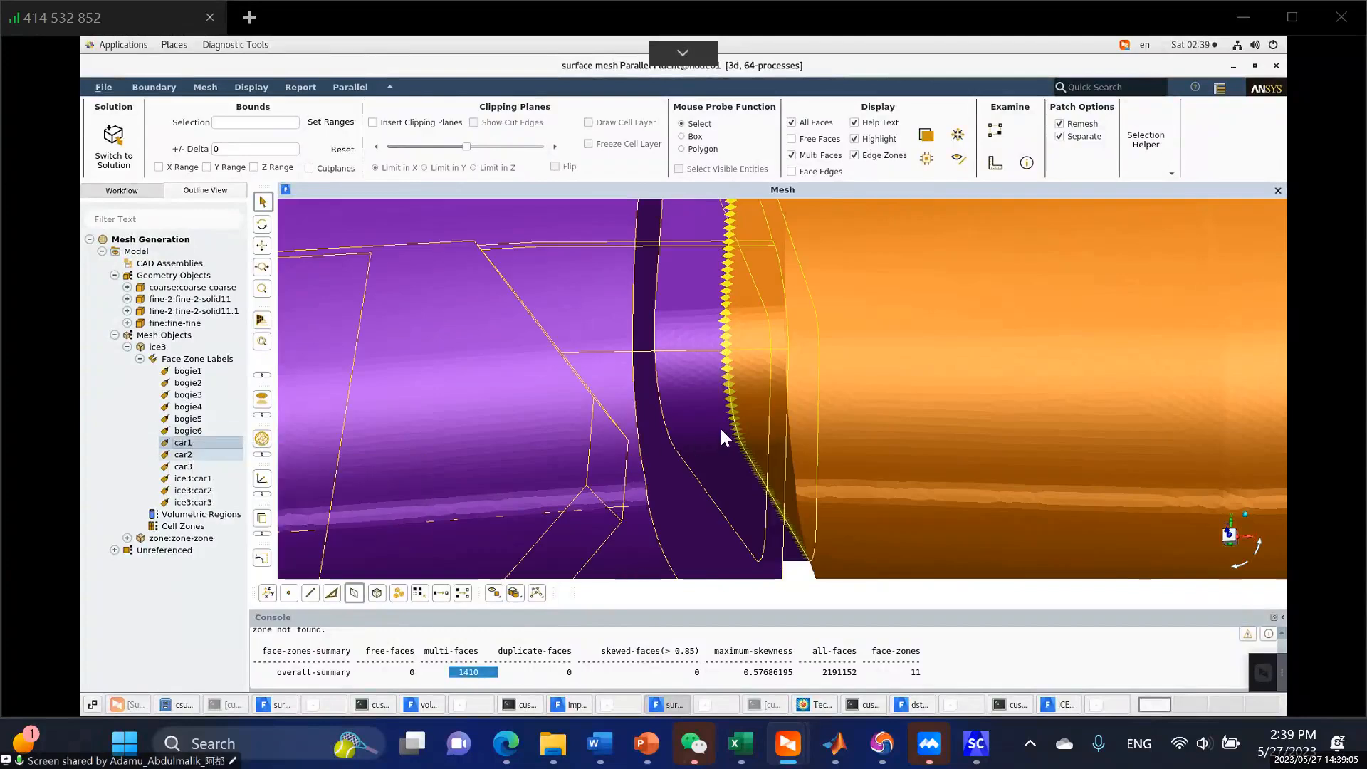
{"action": "scroll", "coordinate": [711, 416], "scroll_direction": "up", "scroll_amount": 5}
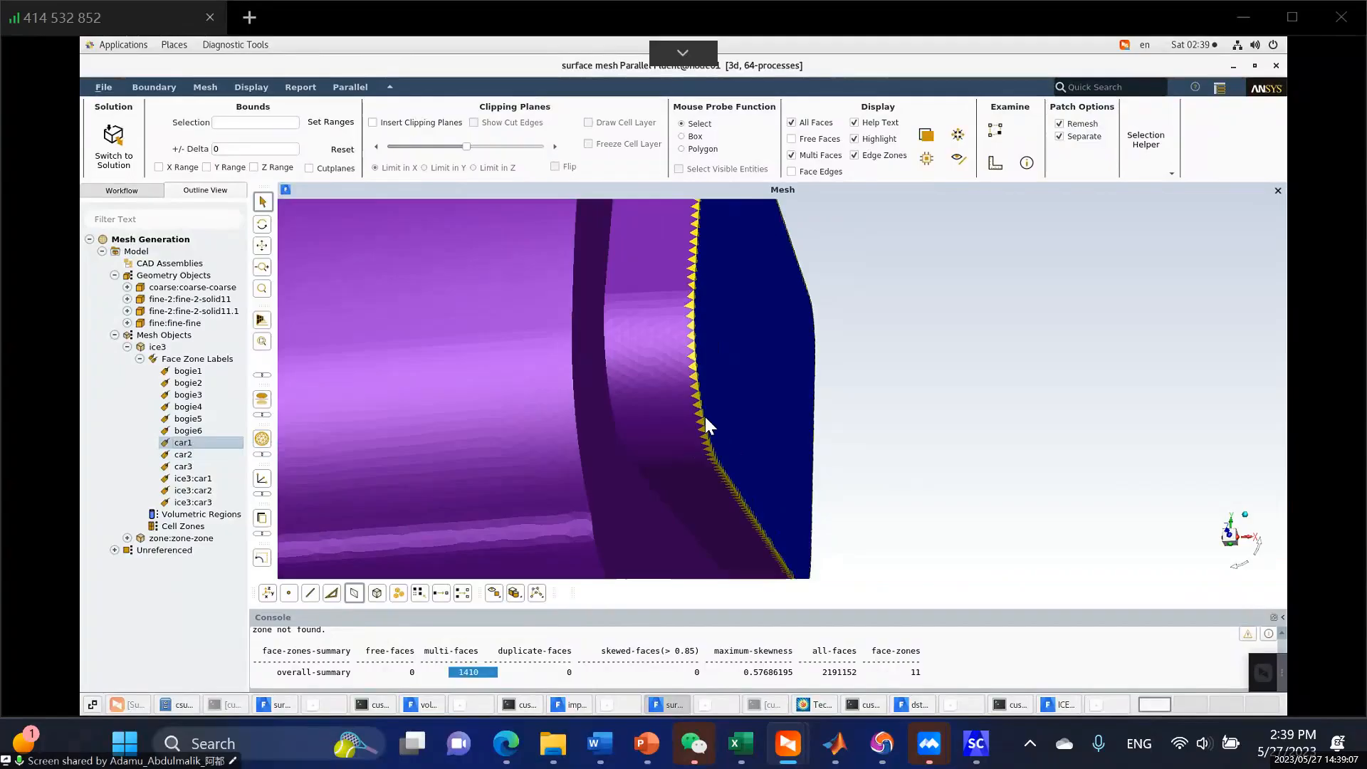
{"action": "left_click", "coordinate": [695, 394]}
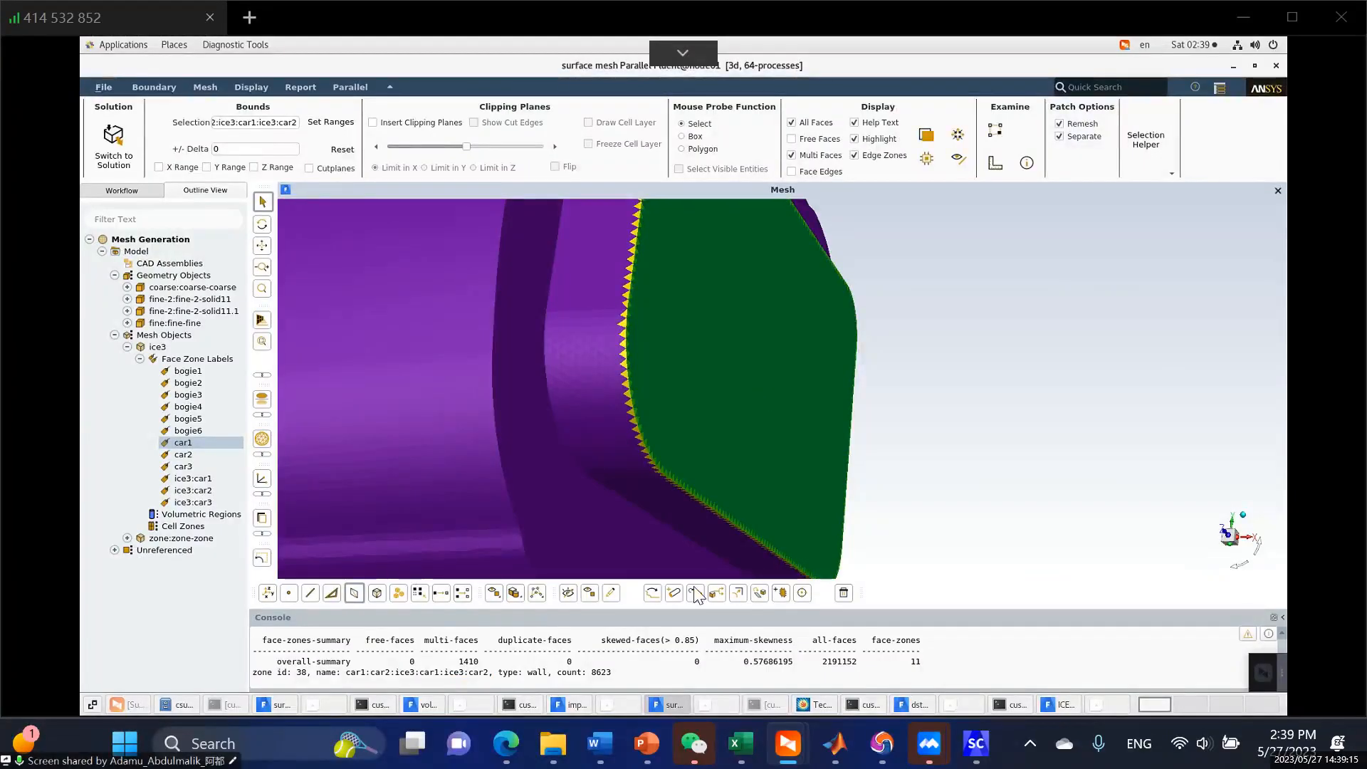
{"action": "left_click", "coordinate": [843, 594]}
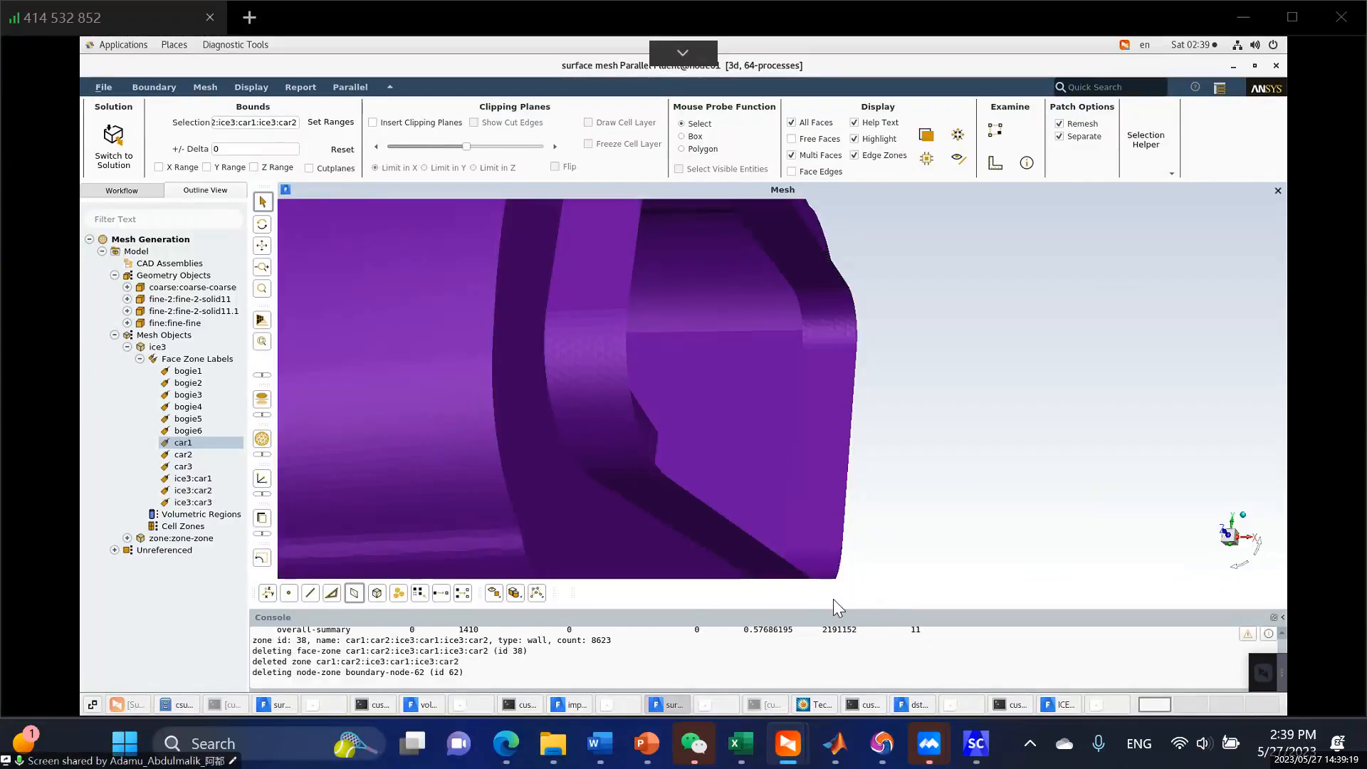
{"action": "scroll", "coordinate": [758, 405], "scroll_direction": "down", "scroll_amount": 5}
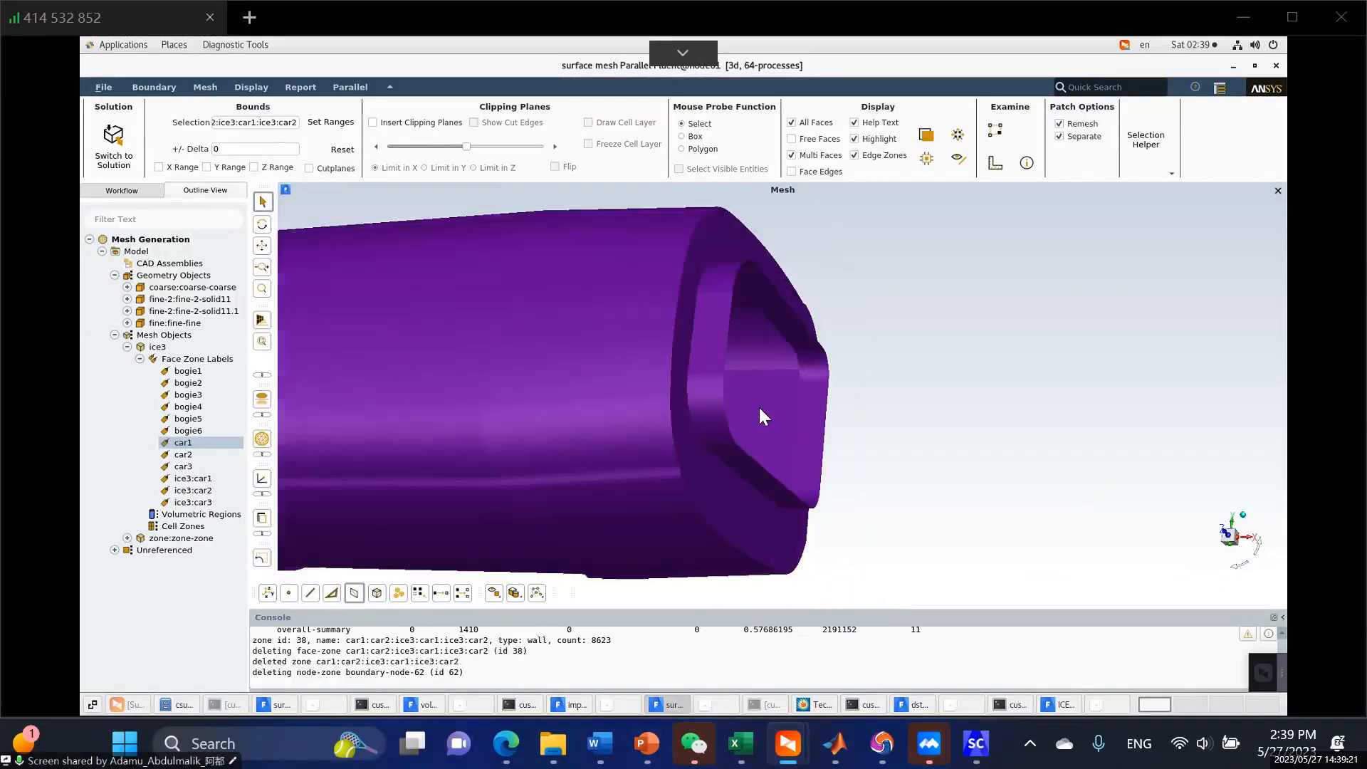
Draw only car2 and delete the internal face zone that caps its end at the joint with car3.
{"action": "left_click", "coordinate": [183, 455]}
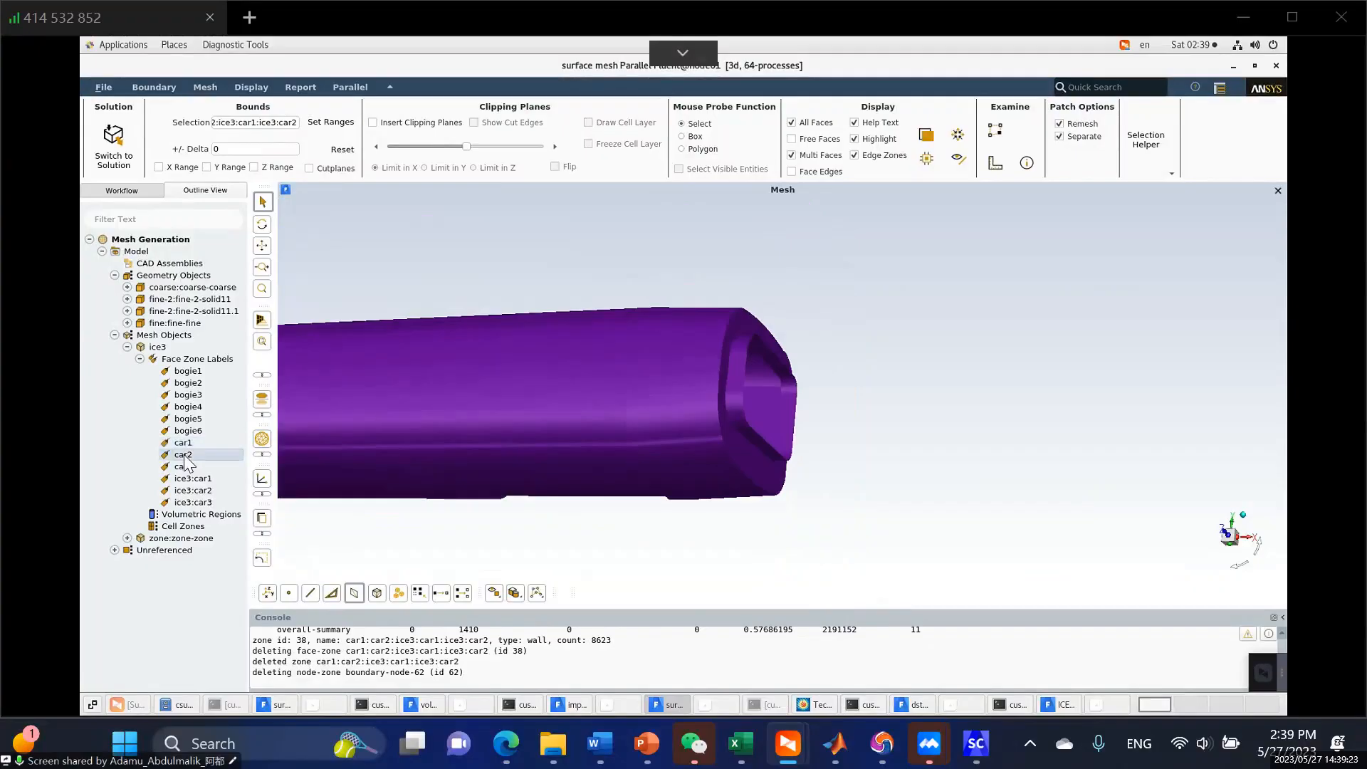
{"action": "right_click", "coordinate": [189, 462]}
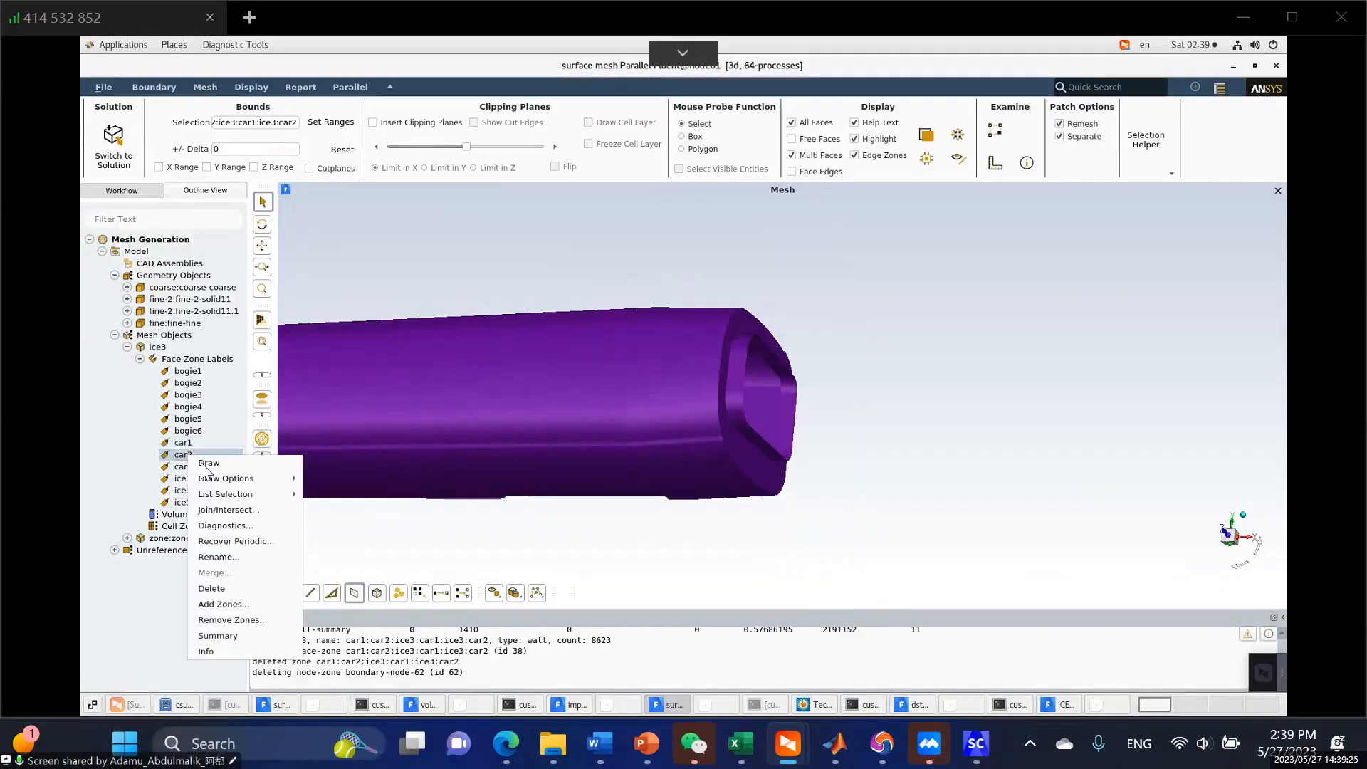
{"action": "left_click", "coordinate": [214, 466]}
{"action": "scroll", "coordinate": [623, 420], "scroll_direction": "down", "scroll_amount": 3}
{"action": "mouse_move", "coordinate": [930, 432]}
{"action": "middle_mouse_down"}
{"action": "mouse_move", "coordinate": [427, 362]}
{"action": "mouse_move", "coordinate": [662, 308]}
{"action": "mouse_move", "coordinate": [929, 379]}
{"action": "middle_mouse_up"}
{"action": "scroll", "coordinate": [846, 431], "scroll_direction": "up", "scroll_amount": 4}
{"action": "scroll", "coordinate": [519, 404], "scroll_direction": "down", "scroll_amount": 5}
{"action": "scroll", "coordinate": [929, 378], "scroll_direction": "up", "scroll_amount": 4}
{"action": "scroll", "coordinate": [630, 231], "scroll_direction": "up", "scroll_amount": 2}
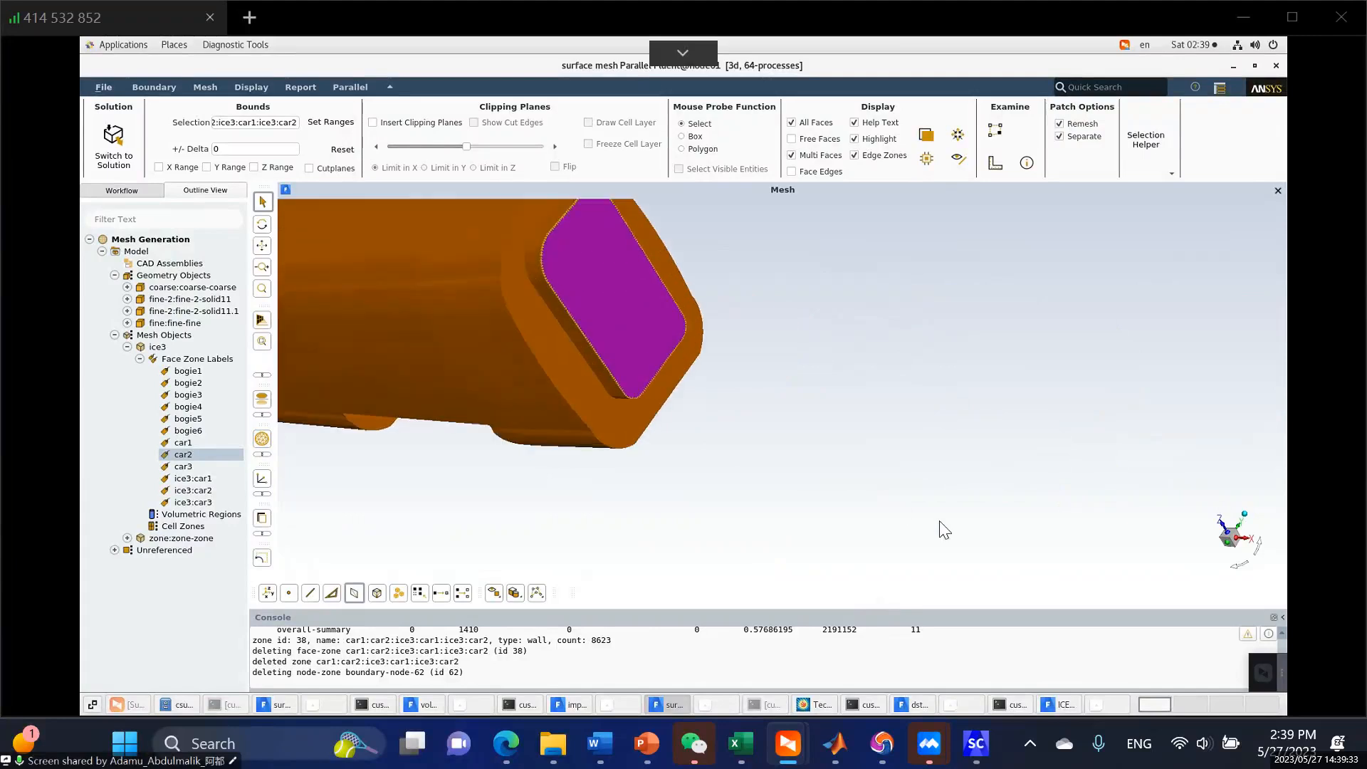
{"action": "scroll", "coordinate": [939, 528], "scroll_direction": "down", "scroll_amount": 2}
{"action": "scroll", "coordinate": [782, 390], "scroll_direction": "up", "scroll_amount": 4}
{"action": "left_click", "coordinate": [732, 411]}
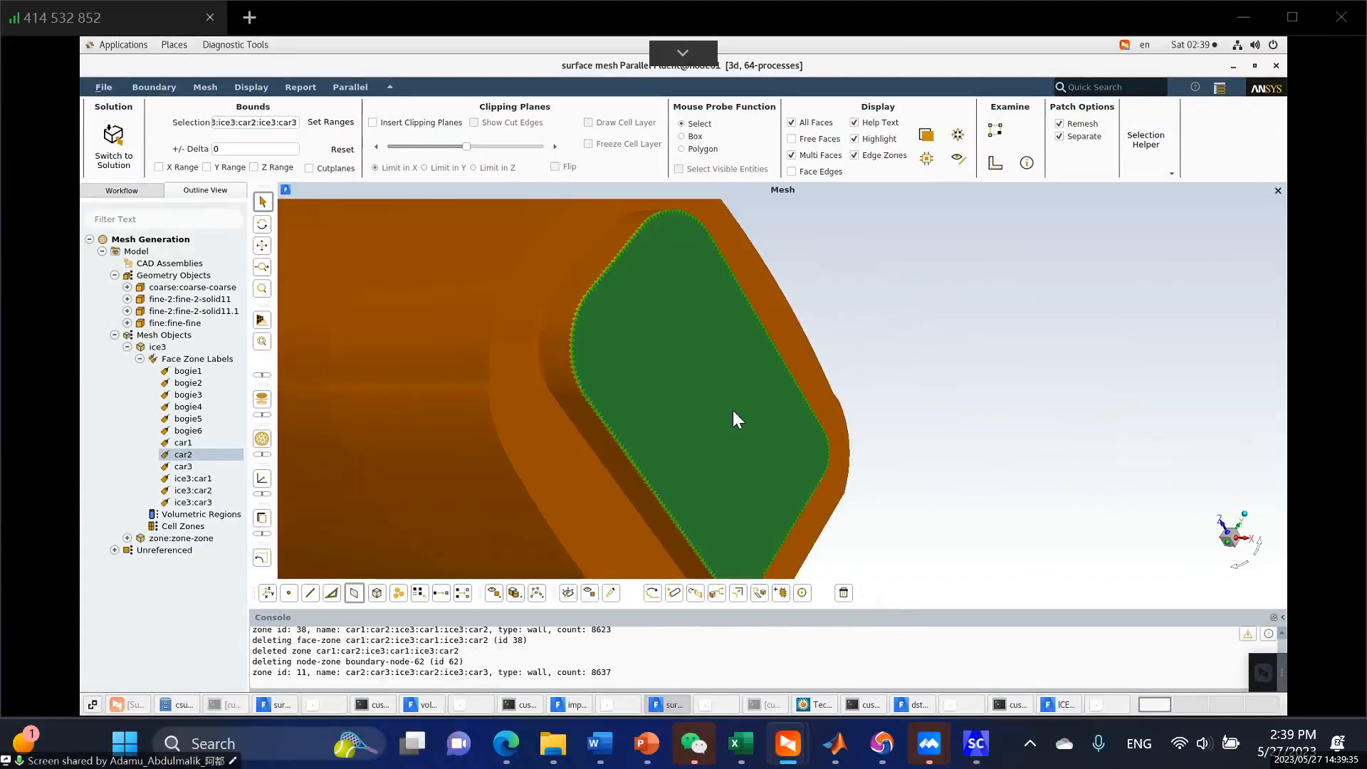
{"action": "left_click", "coordinate": [844, 593]}
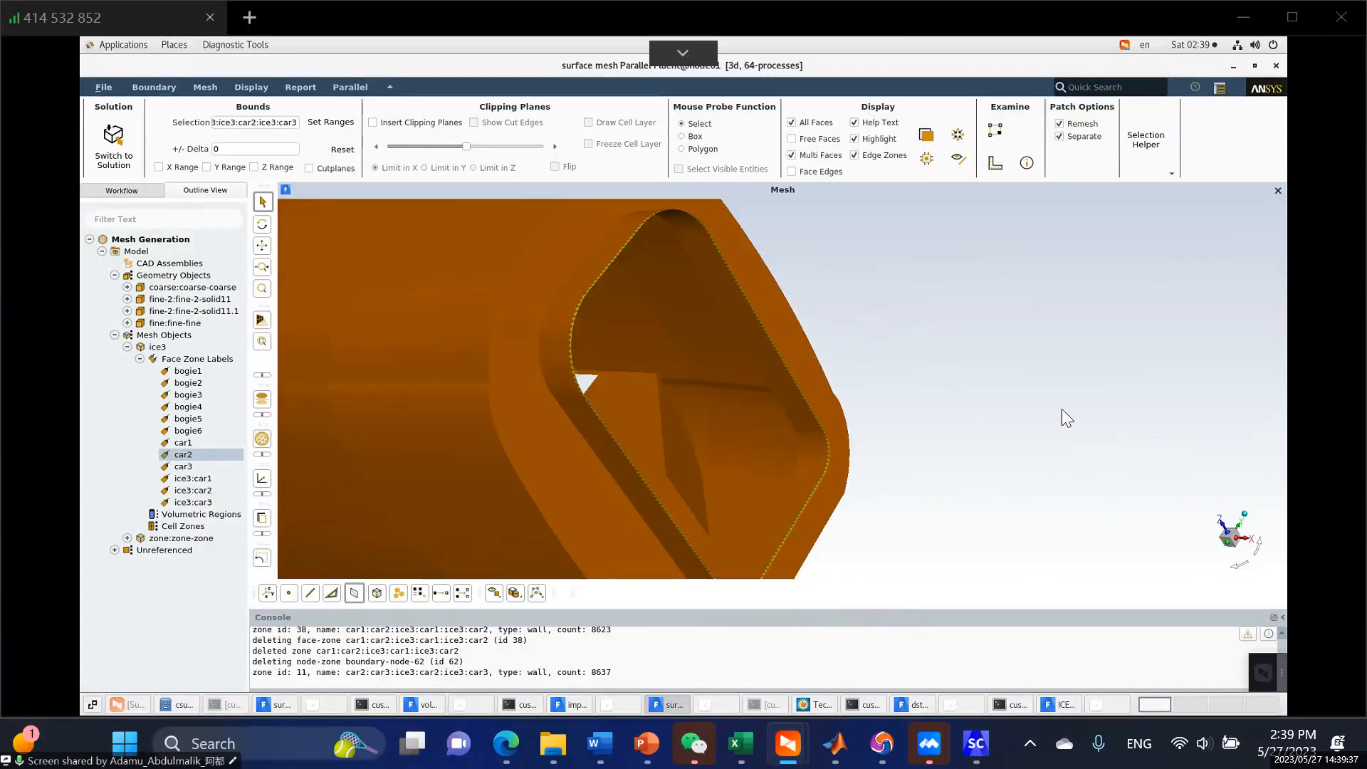
Draw only the car3 face zone and check that its end at the joint with car2 is open.
{"action": "scroll", "coordinate": [865, 330], "scroll_direction": "down", "scroll_amount": 4}
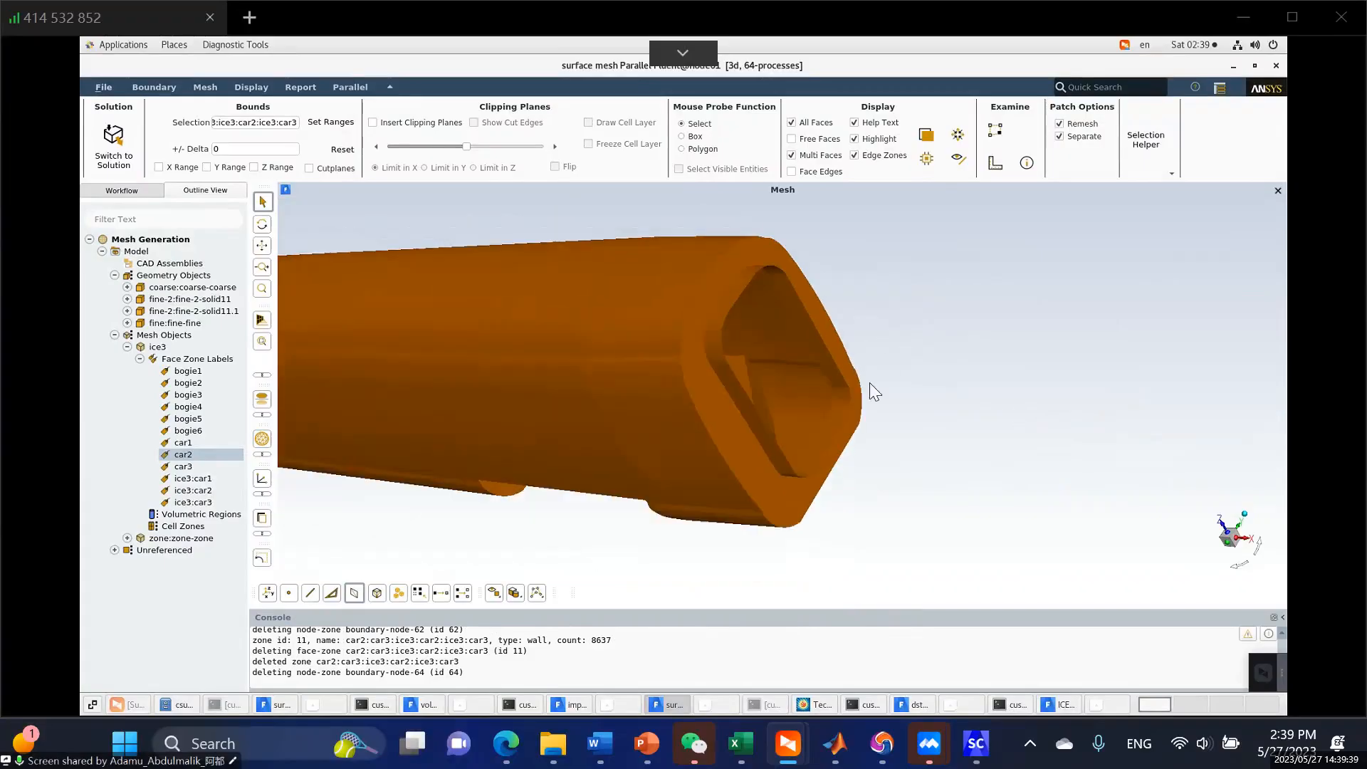
{"action": "middle_click_drag", "start_coordinate": [750, 425], "coordinate": [539, 464]}
{"action": "left_click", "coordinate": [187, 465]}
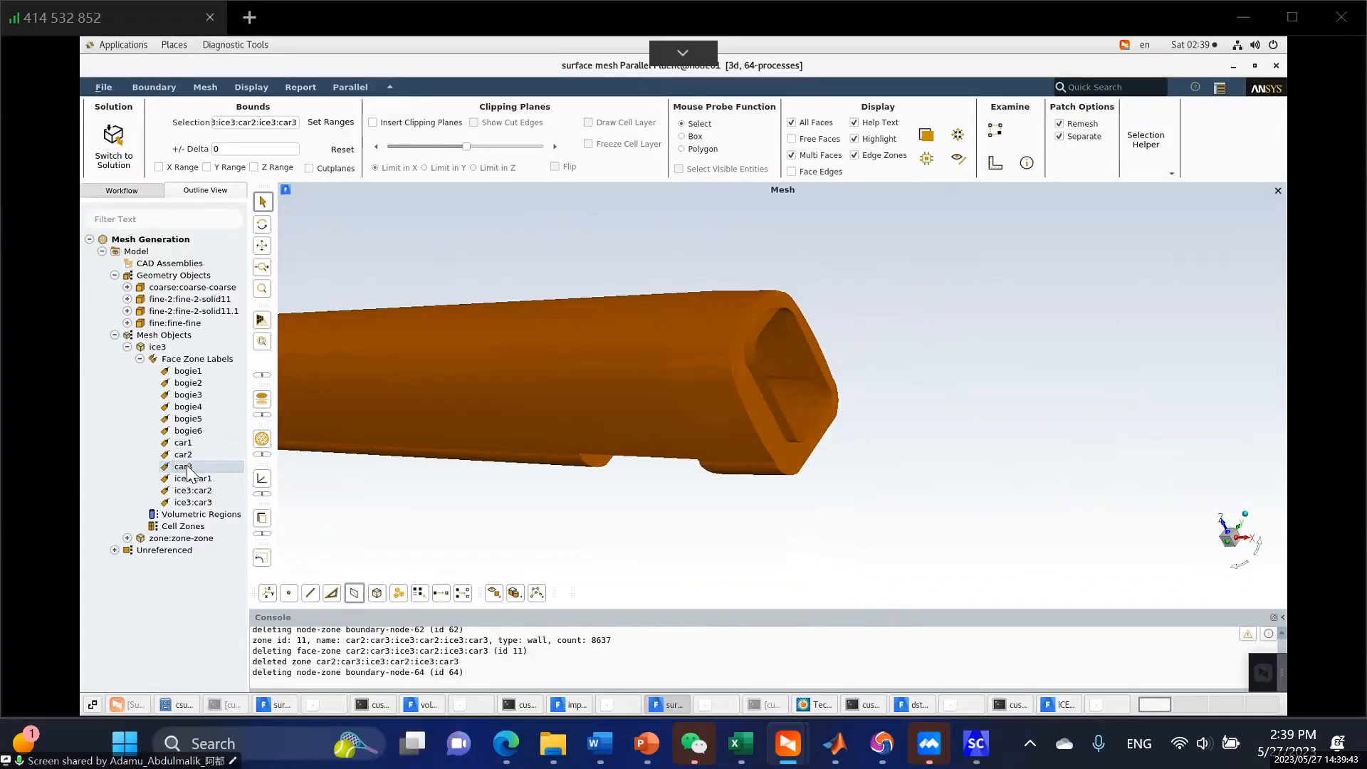
{"action": "right_click", "coordinate": [187, 467]}
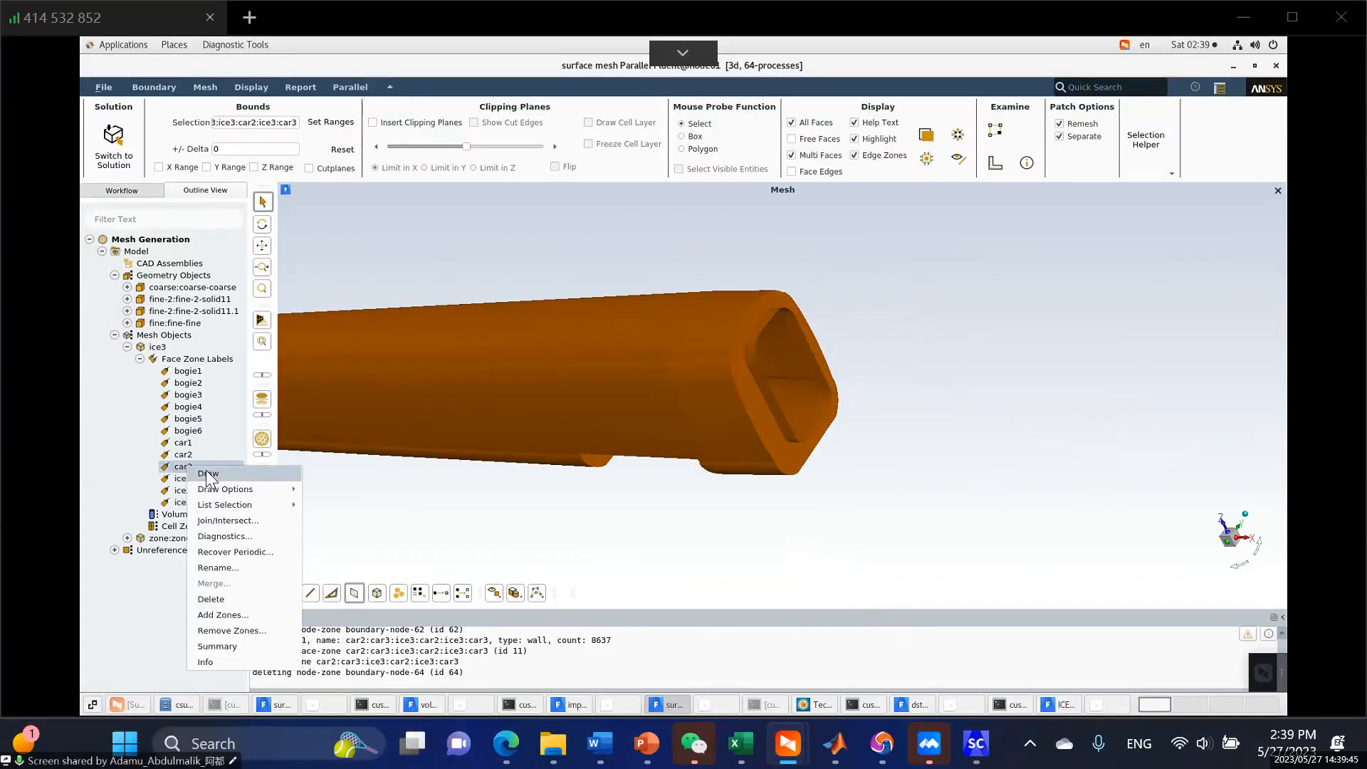
{"action": "left_click", "coordinate": [207, 474]}
{"action": "mouse_move", "coordinate": [886, 392]}
{"action": "left_mouse_down"}
{"action": "mouse_move", "coordinate": [1087, 401]}
{"action": "mouse_move", "coordinate": [762, 437]}
{"action": "mouse_move", "coordinate": [855, 464]}
{"action": "mouse_move", "coordinate": [728, 396]}
{"action": "mouse_move", "coordinate": [822, 319]}
{"action": "mouse_move", "coordinate": [826, 336]}
{"action": "mouse_move", "coordinate": [734, 421]}
{"action": "mouse_move", "coordinate": [708, 399]}
{"action": "mouse_move", "coordinate": [662, 401]}
{"action": "left_mouse_up"}
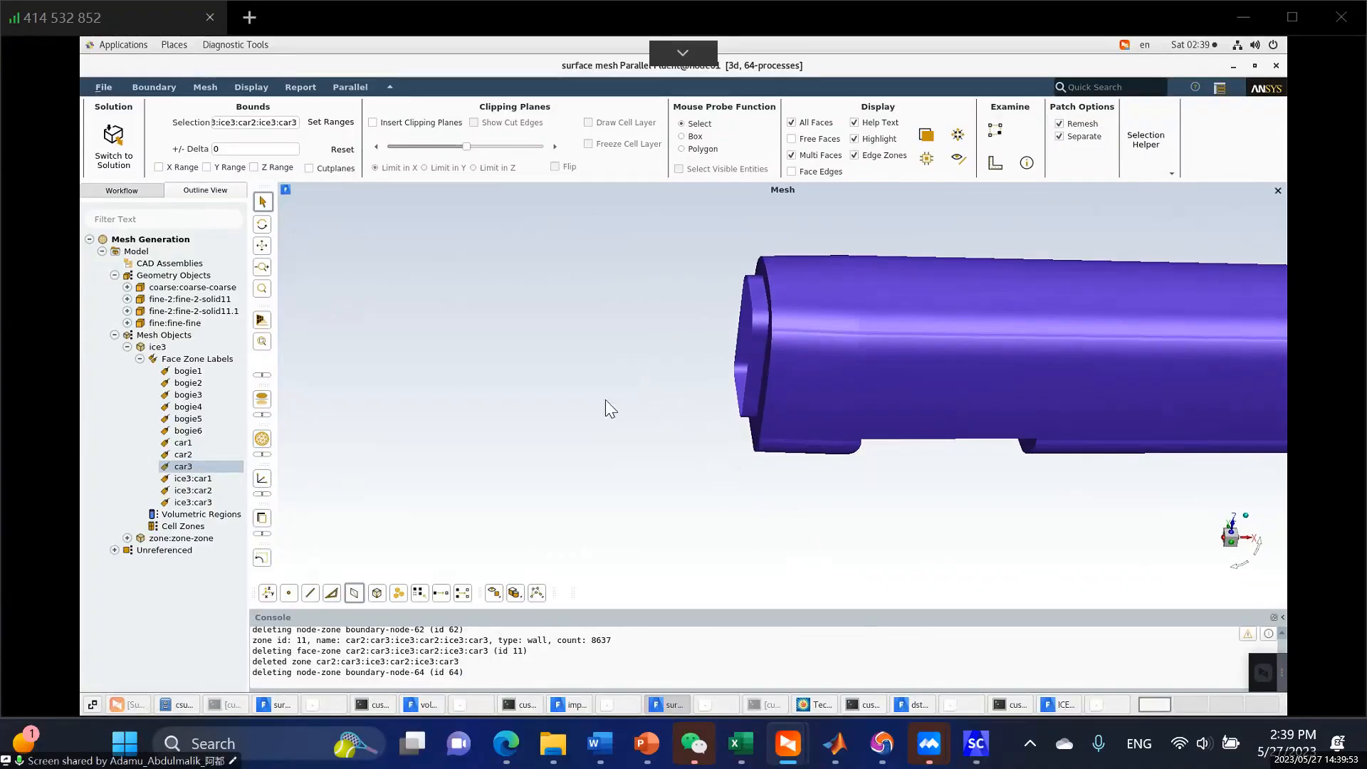
Run the Connectivity and Quality diagnostics on ice3 and stitch all free faces of the bogie and car zones with tolerance 0.05 and 1 step.
{"action": "left_click", "coordinate": [139, 359]}
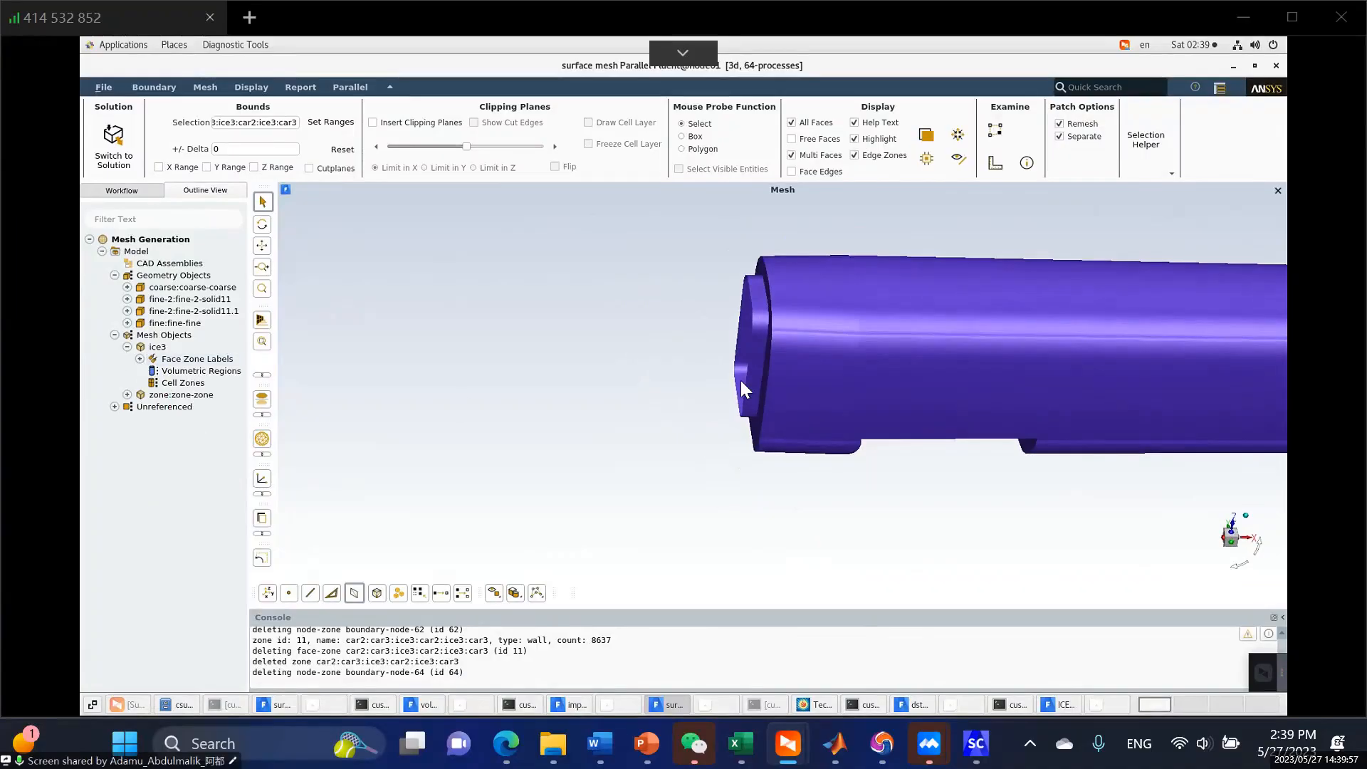
{"action": "scroll", "coordinate": [737, 335], "scroll_direction": "up", "scroll_amount": 3}
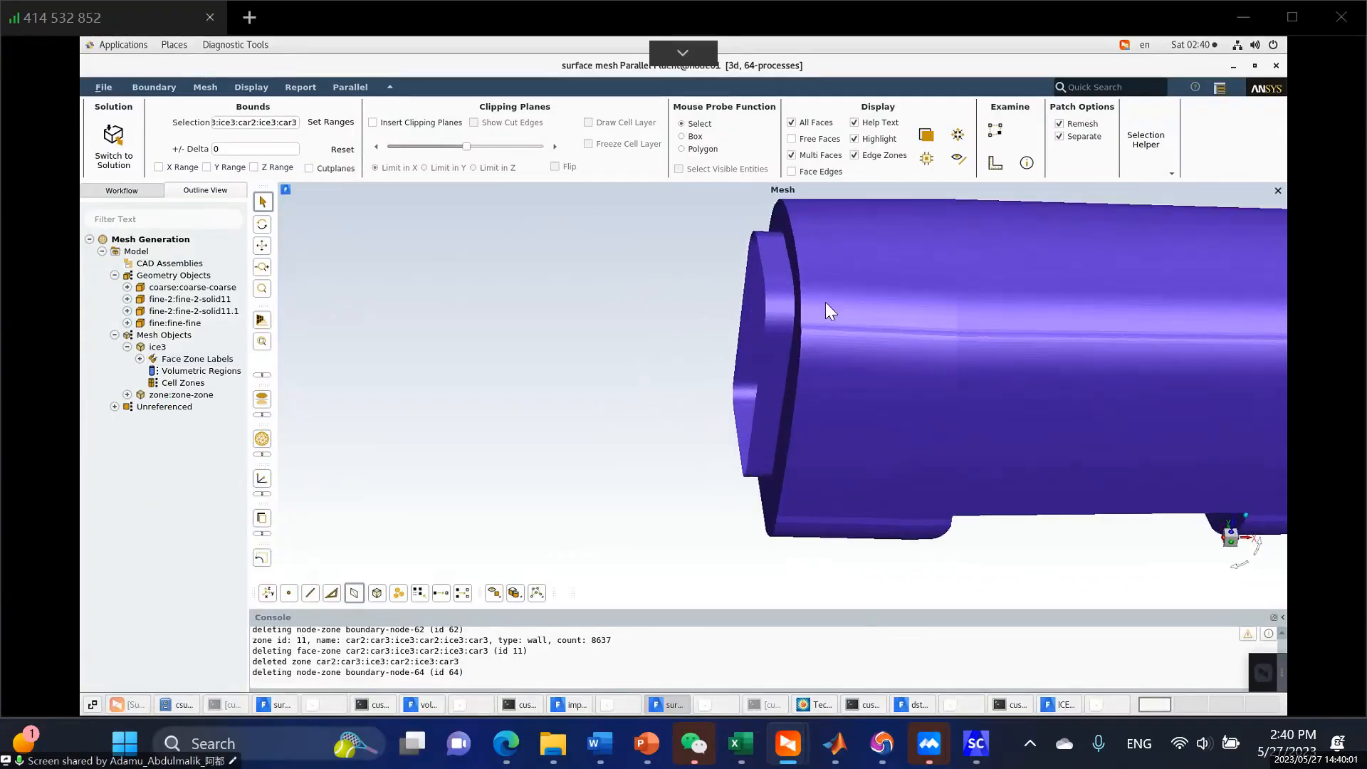
{"action": "left_click", "coordinate": [127, 347]}
{"action": "right_click", "coordinate": [155, 349]}
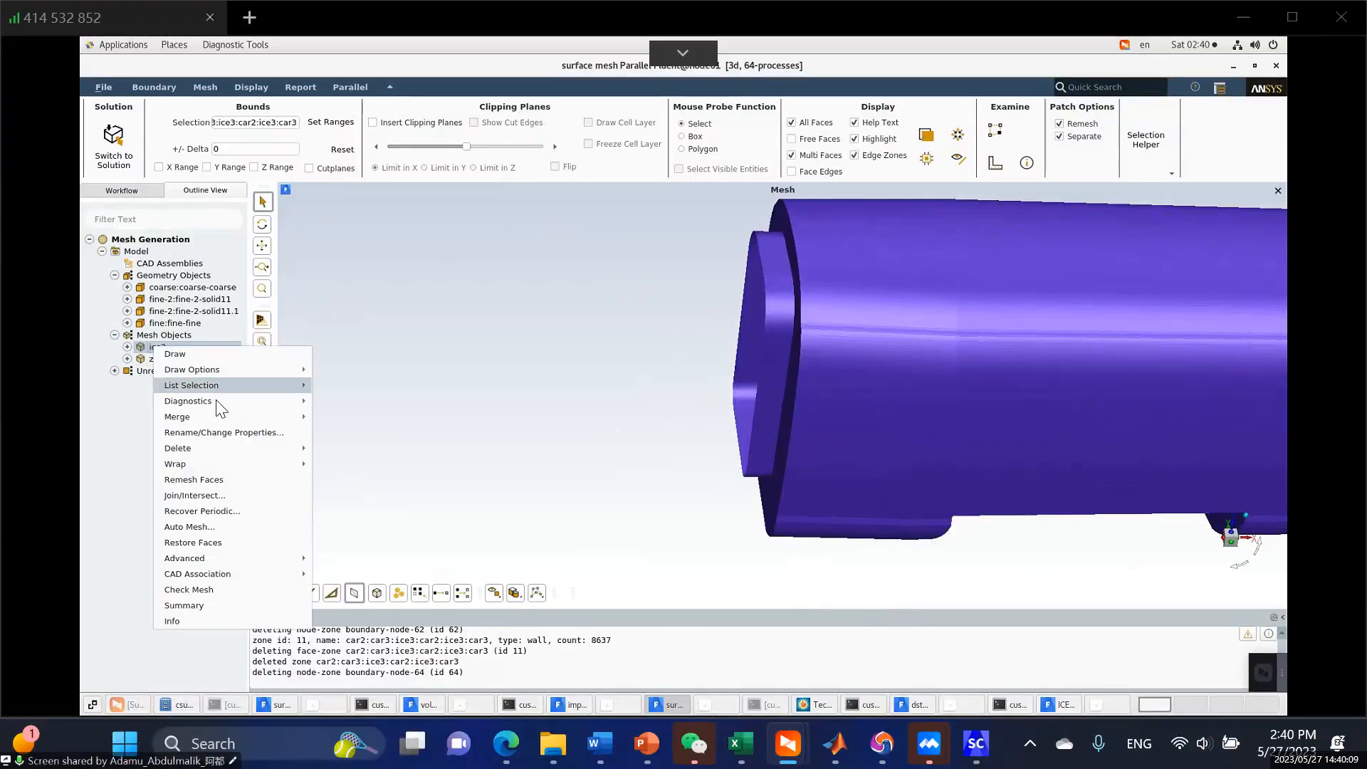
{"action": "mouse_move", "coordinate": [217, 406]}
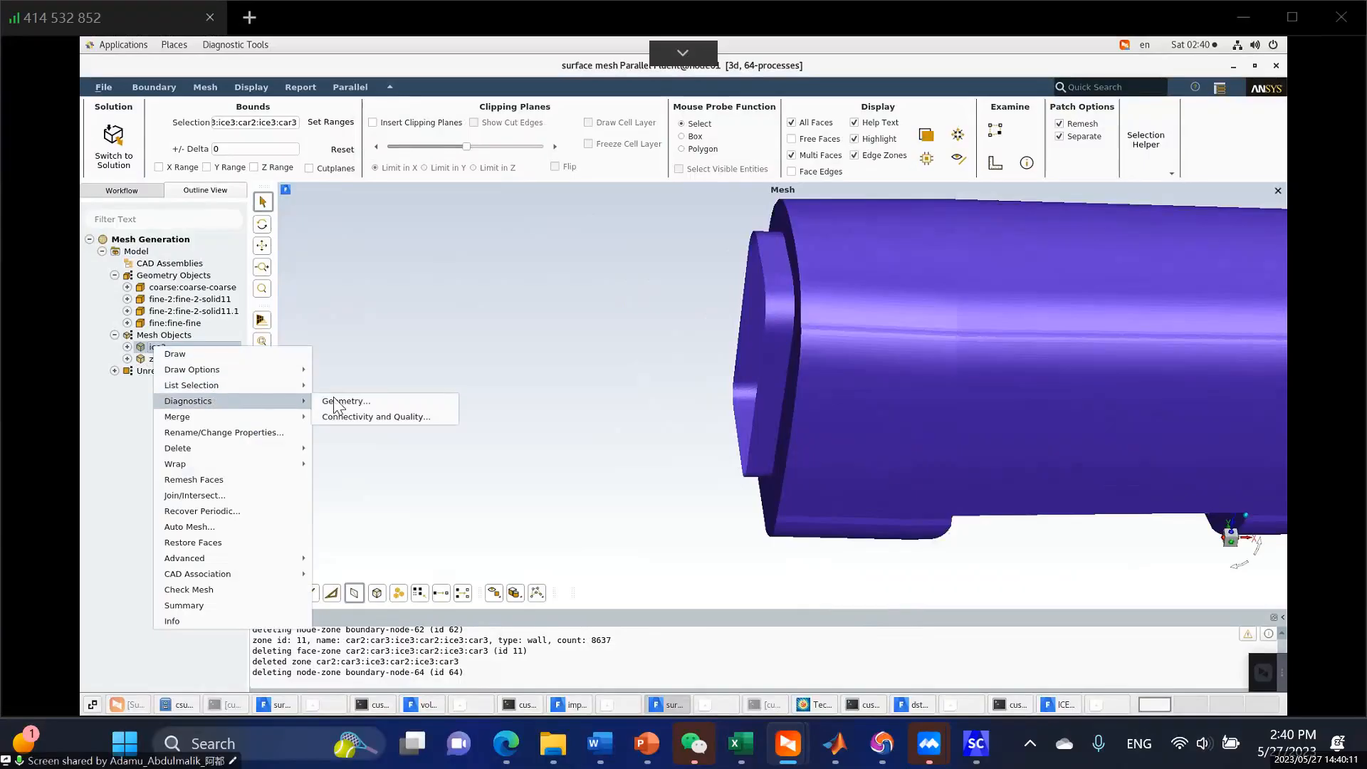
{"action": "left_click", "coordinate": [361, 416]}
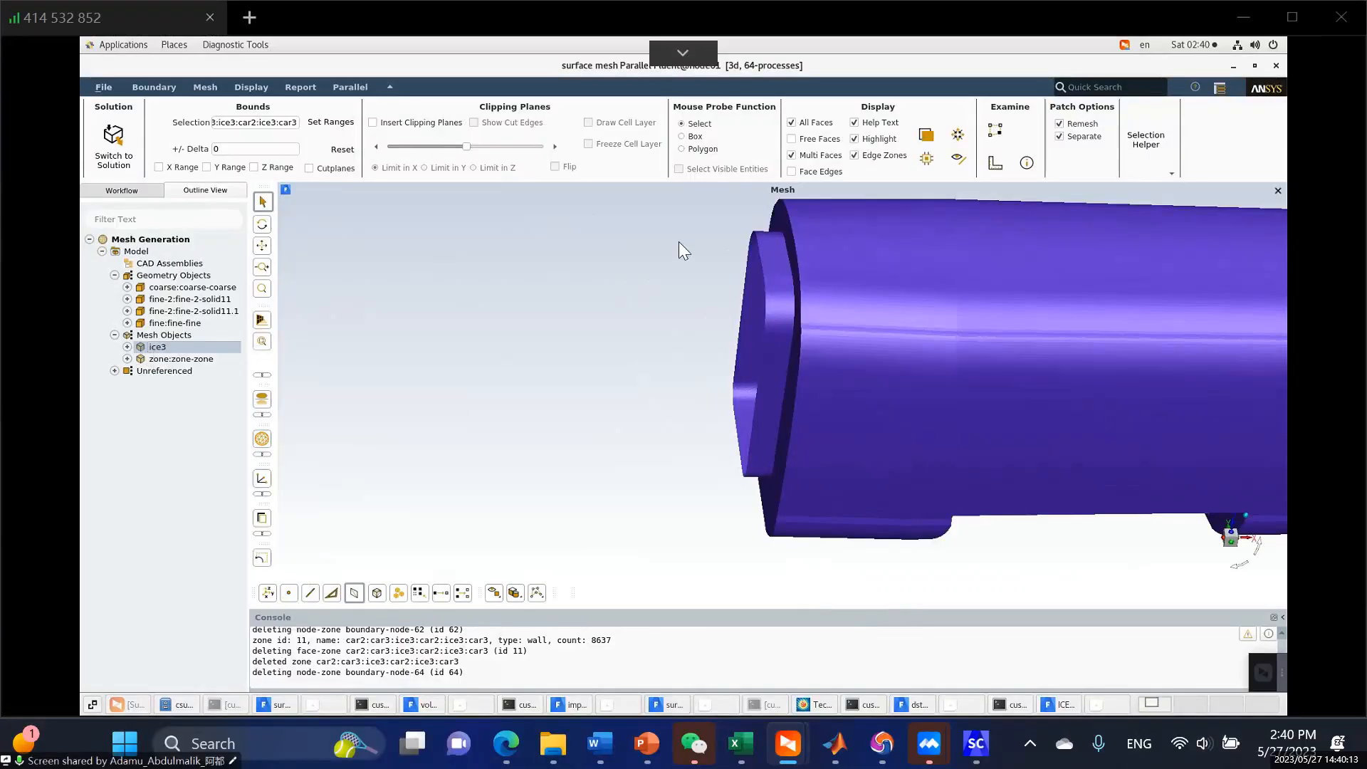
{"action": "left_click", "coordinate": [574, 143]}
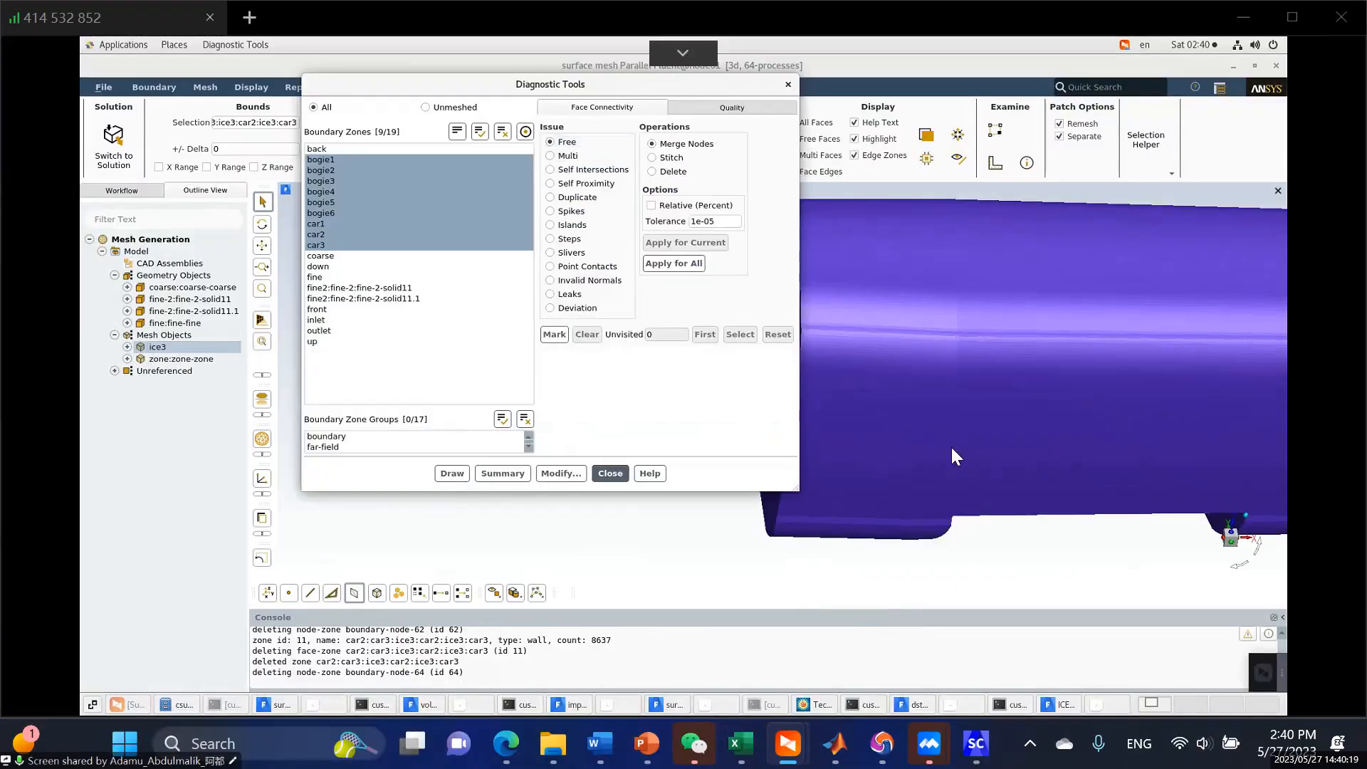
{"action": "left_click", "coordinate": [672, 158]}
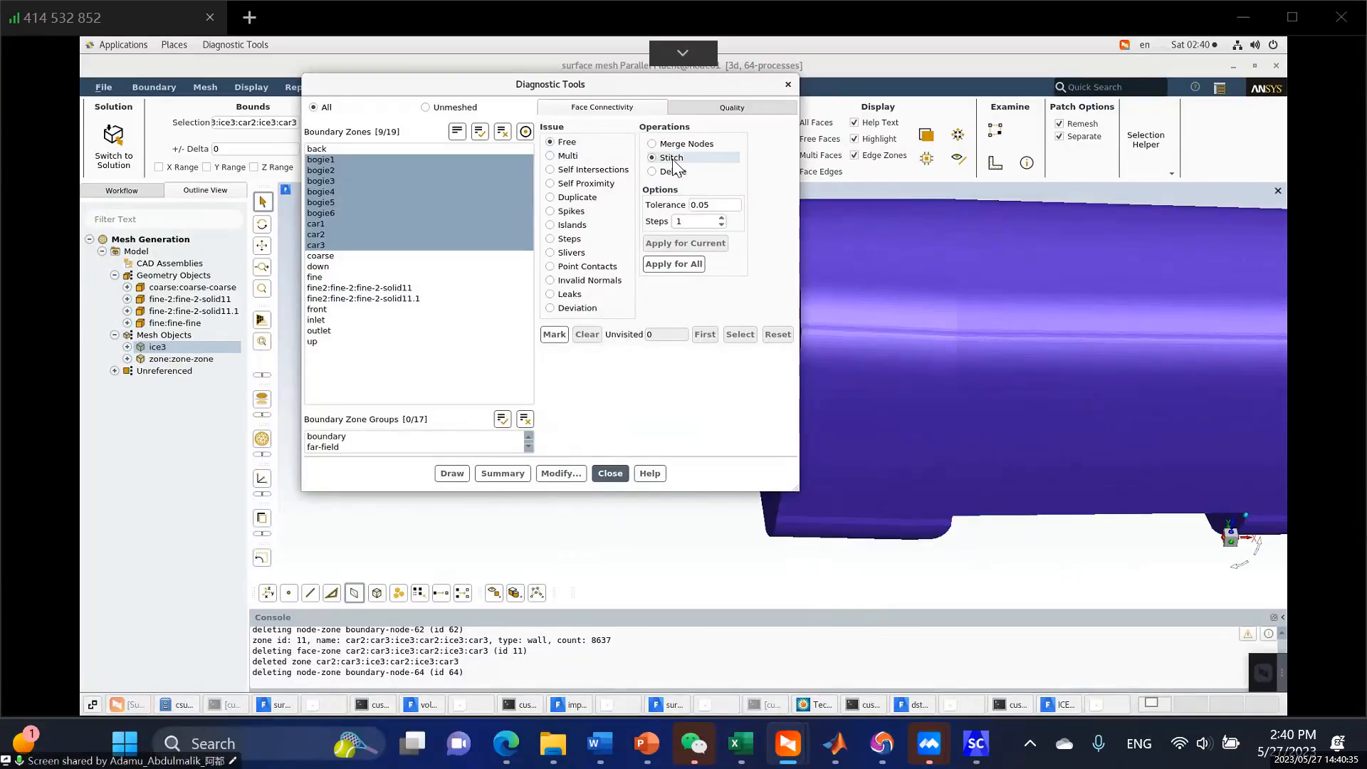
{"action": "left_click", "coordinate": [673, 265]}
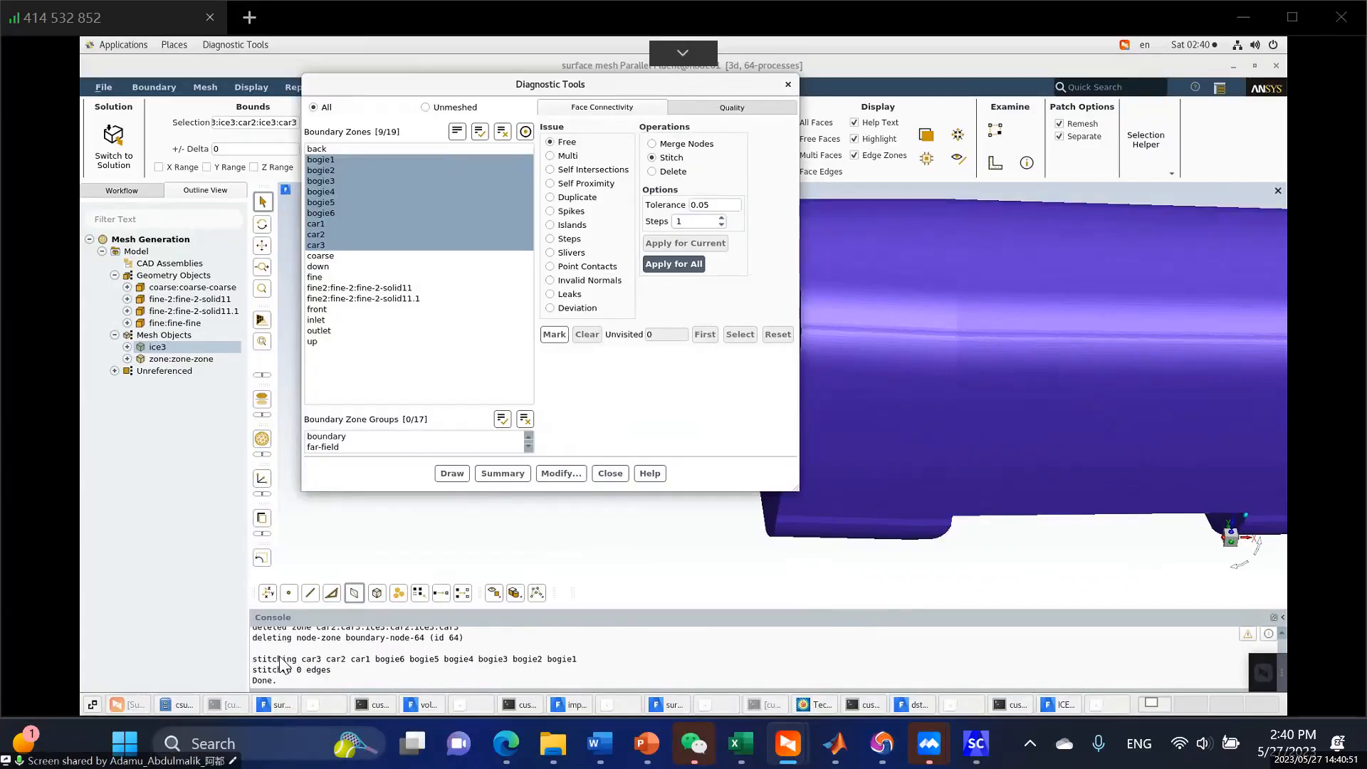
Review the stitching report in the console and rerun the diagnostics summary for the bogie and car zones.
{"action": "left_click_drag", "start_coordinate": [253, 658], "coordinate": [306, 672]}
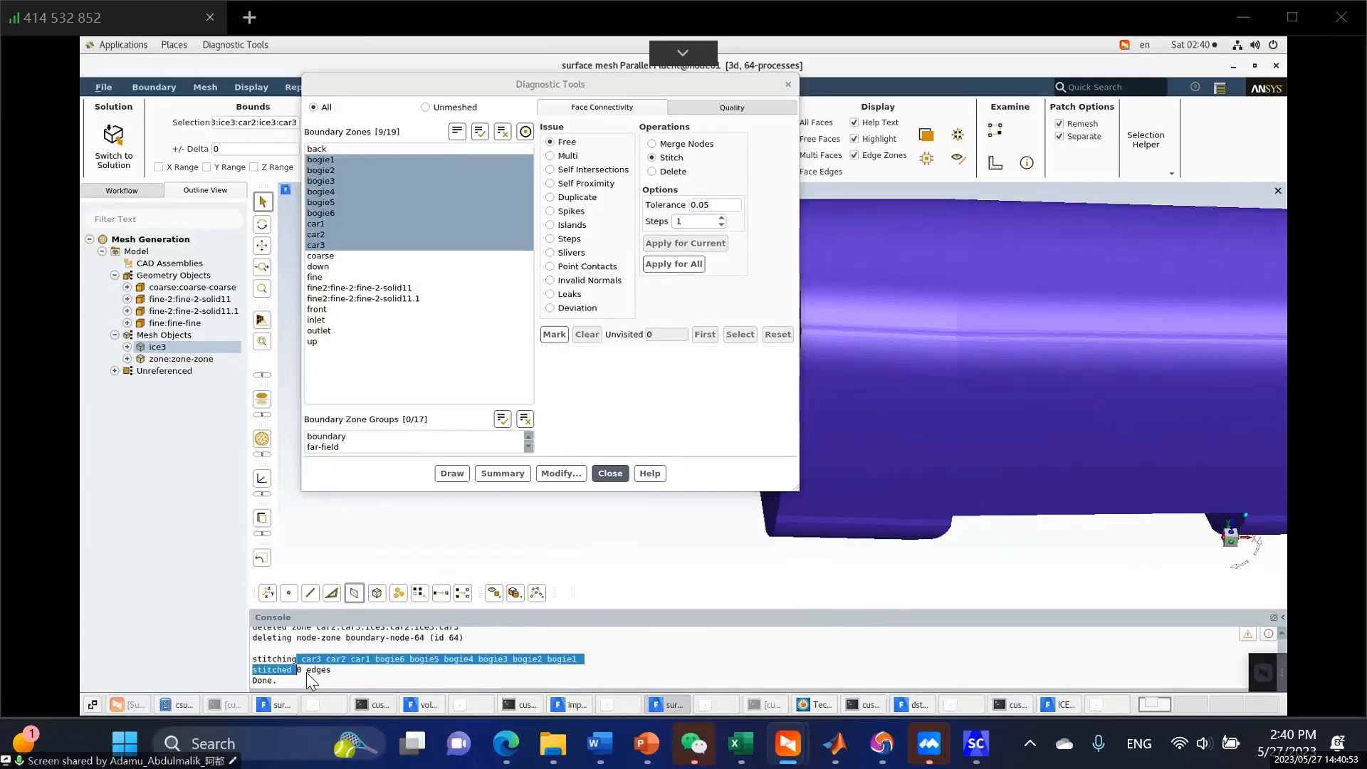
{"action": "left_click", "coordinate": [305, 672]}
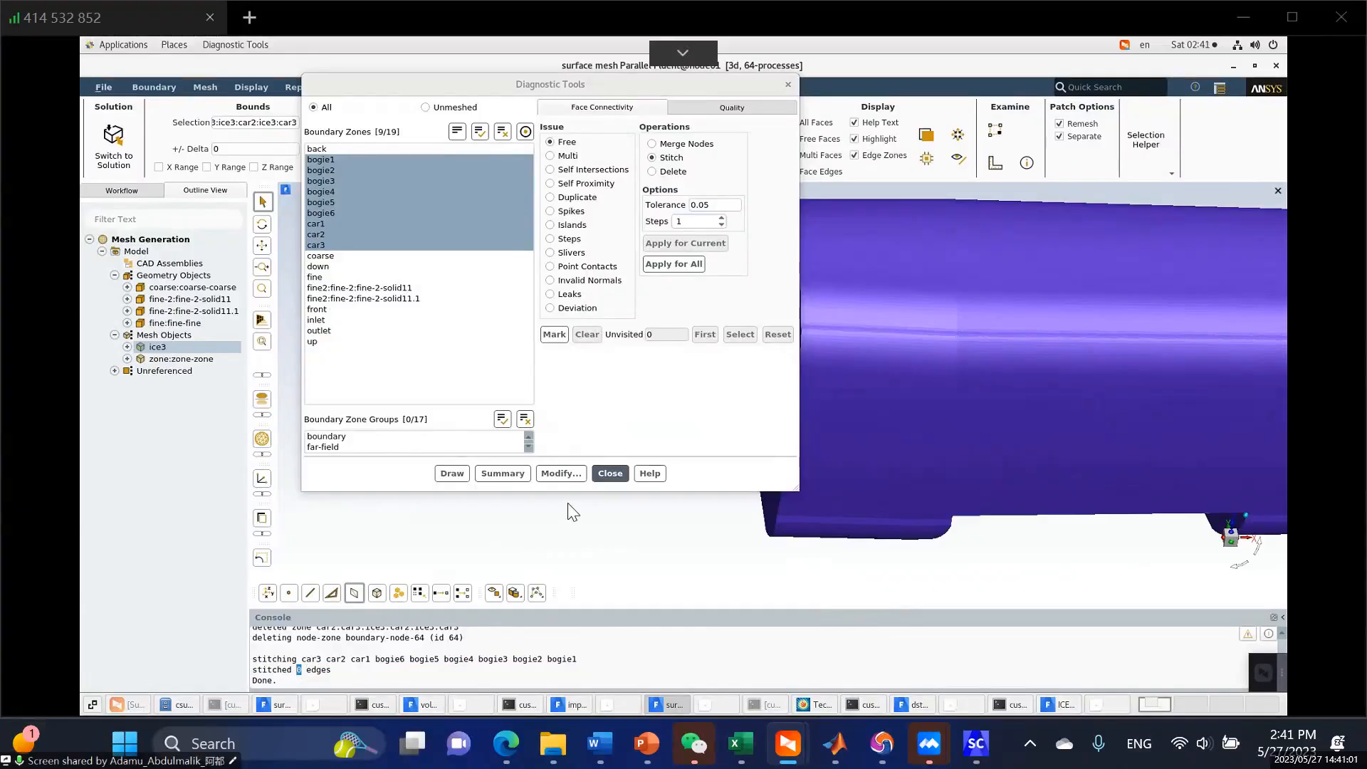
{"action": "left_click", "coordinate": [501, 473]}
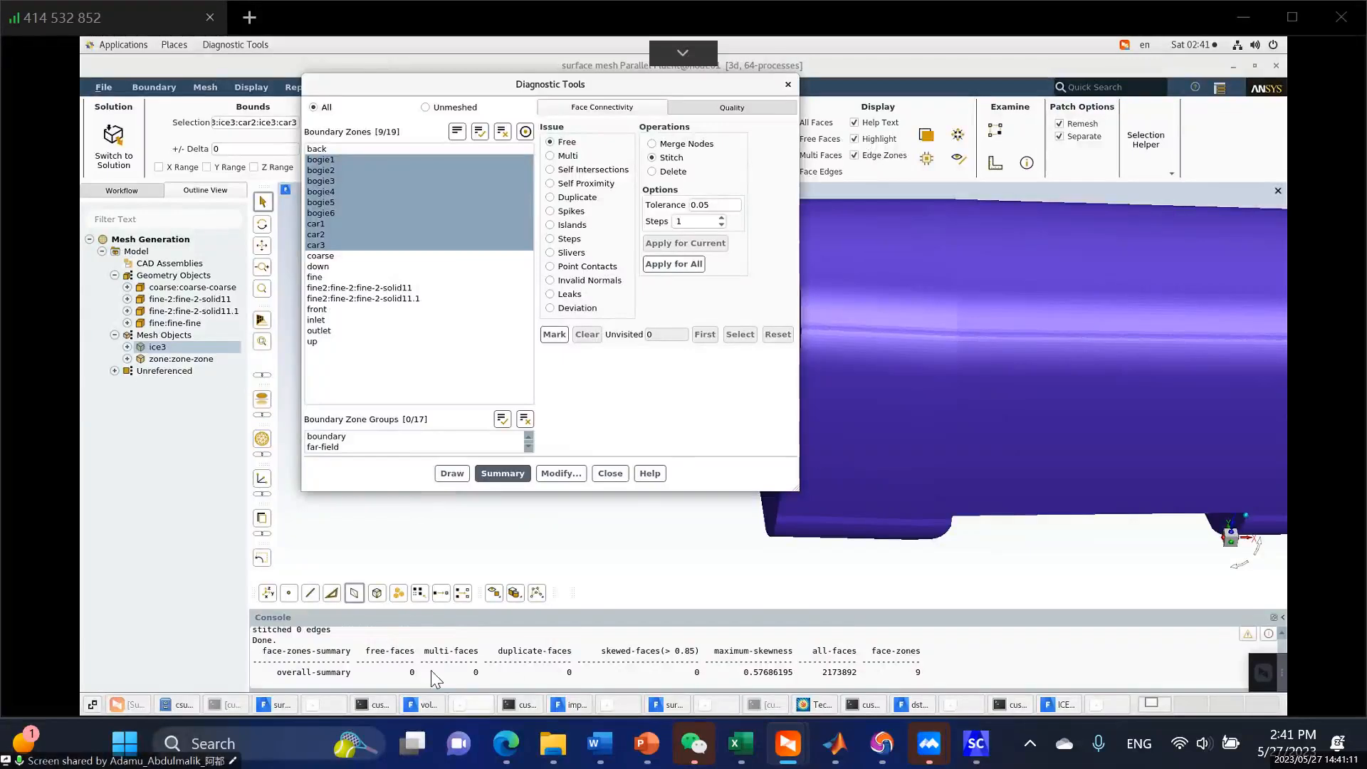
Check the free-face, duplicate-face, maximum-skewness and face-zone figures in the overall summary and close the diagnostics.
{"action": "left_click_drag", "start_coordinate": [483, 673], "coordinate": [467, 674]}
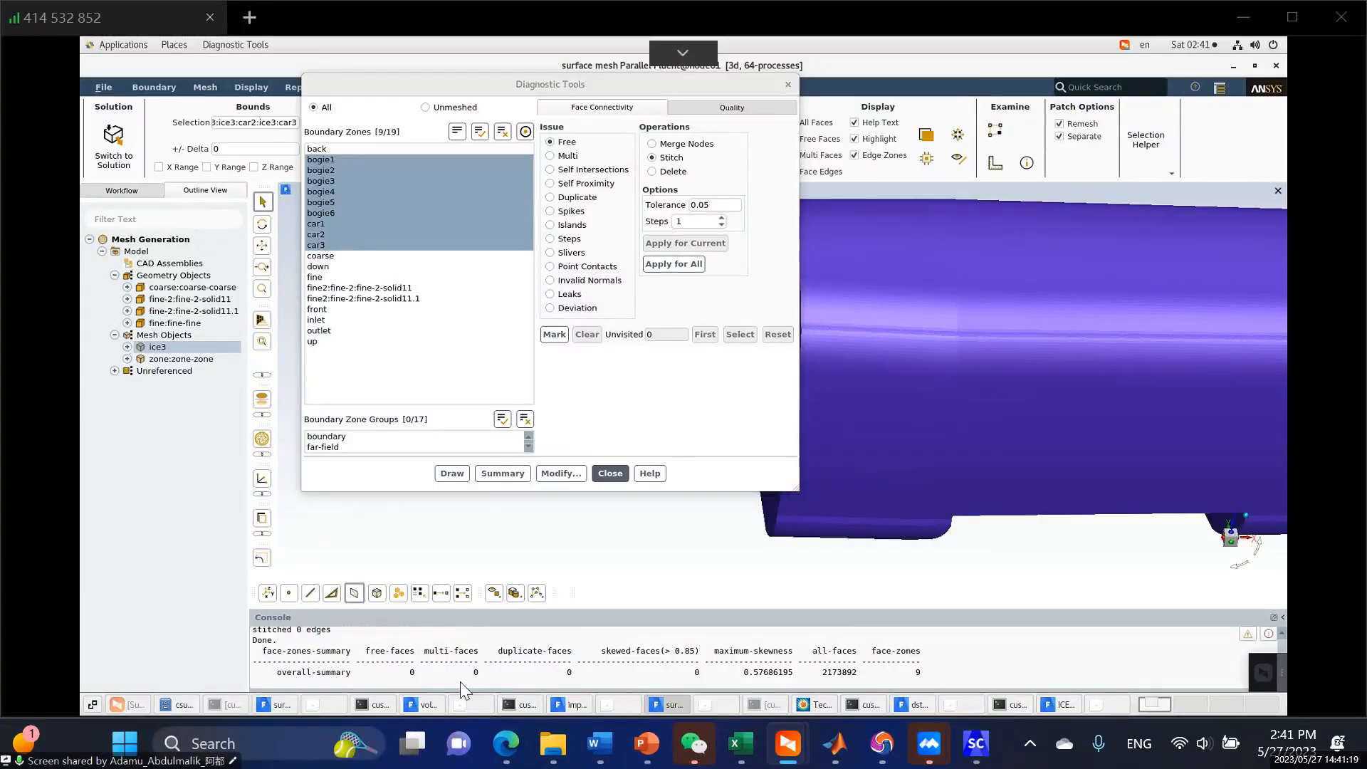
{"action": "left_click", "coordinate": [413, 671]}
{"action": "left_click", "coordinate": [568, 672]}
{"action": "double_click", "coordinate": [787, 673]}
{"action": "left_click", "coordinate": [338, 629]}
{"action": "left_click", "coordinate": [921, 678]}
{"action": "double_click", "coordinate": [918, 673]}
{"action": "left_click", "coordinate": [609, 471]}
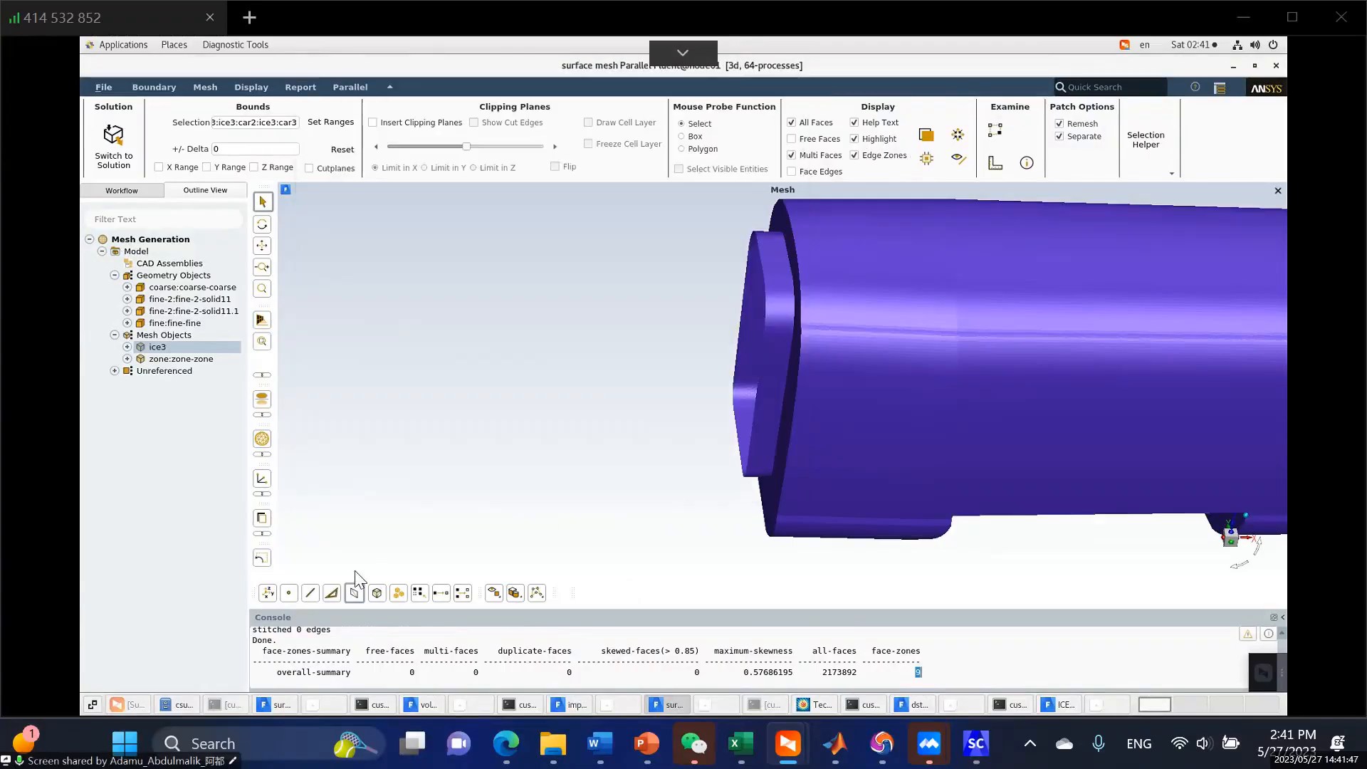
Merge the mesh objects ice3 and zone:zone-zone into one object named fluid.
{"action": "left_click", "coordinate": [156, 350]}
{"action": "left_click", "coordinate": [155, 359], "text": "ctrl"}
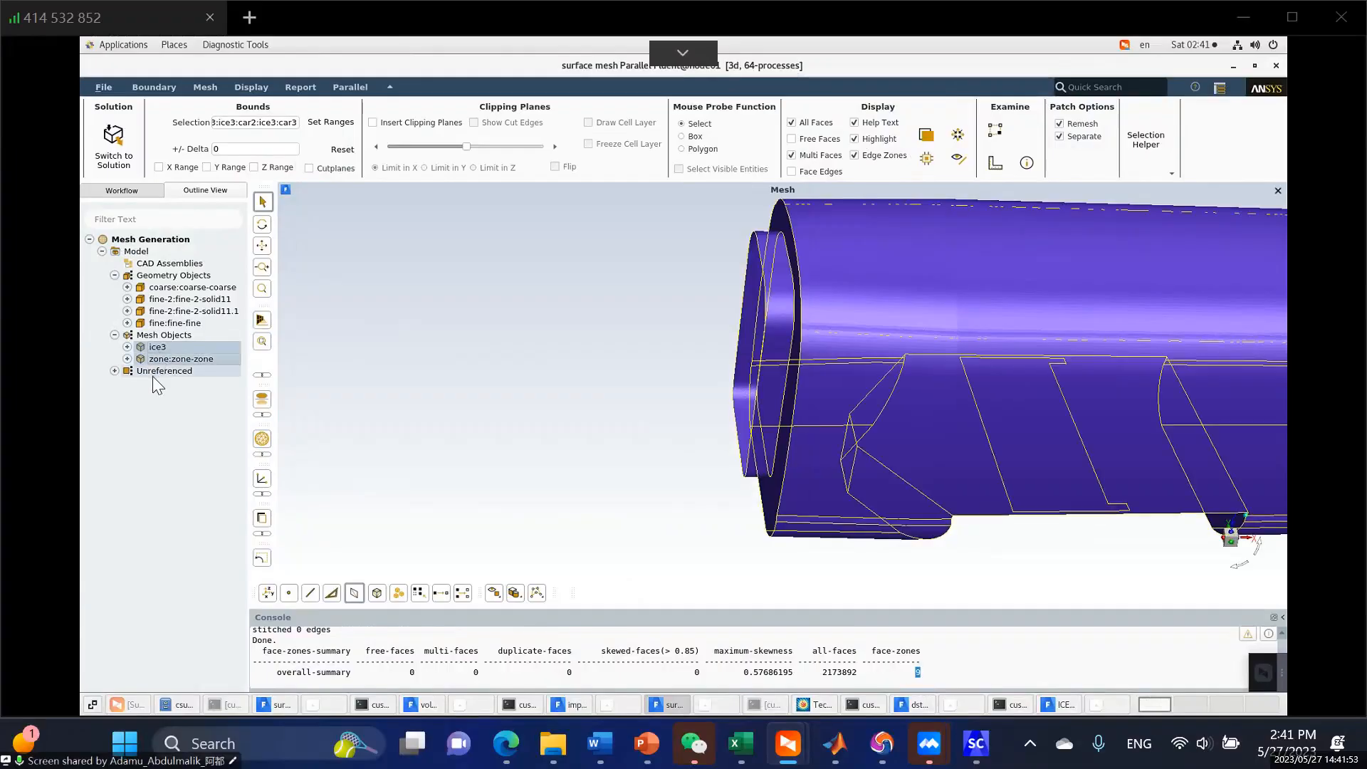
{"action": "right_click", "coordinate": [175, 349]}
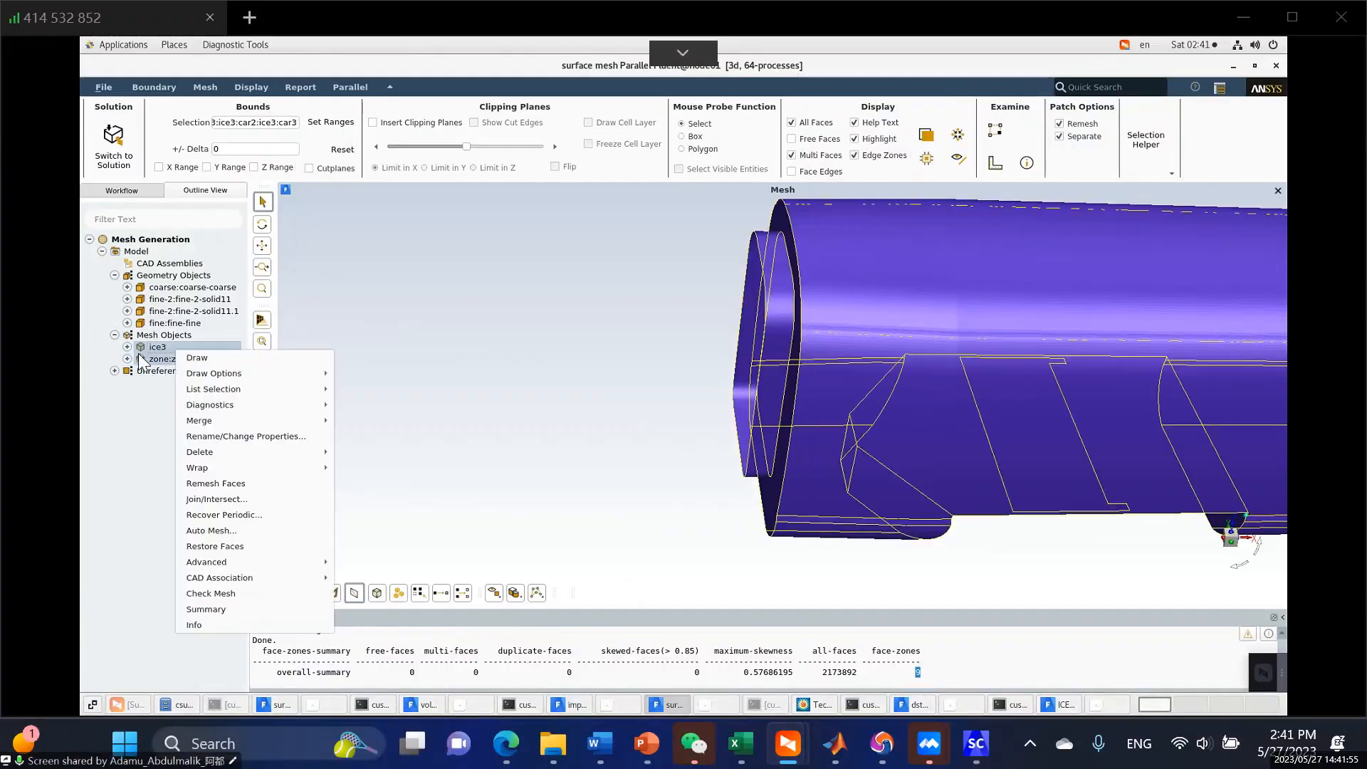
{"action": "mouse_move", "coordinate": [202, 423]}
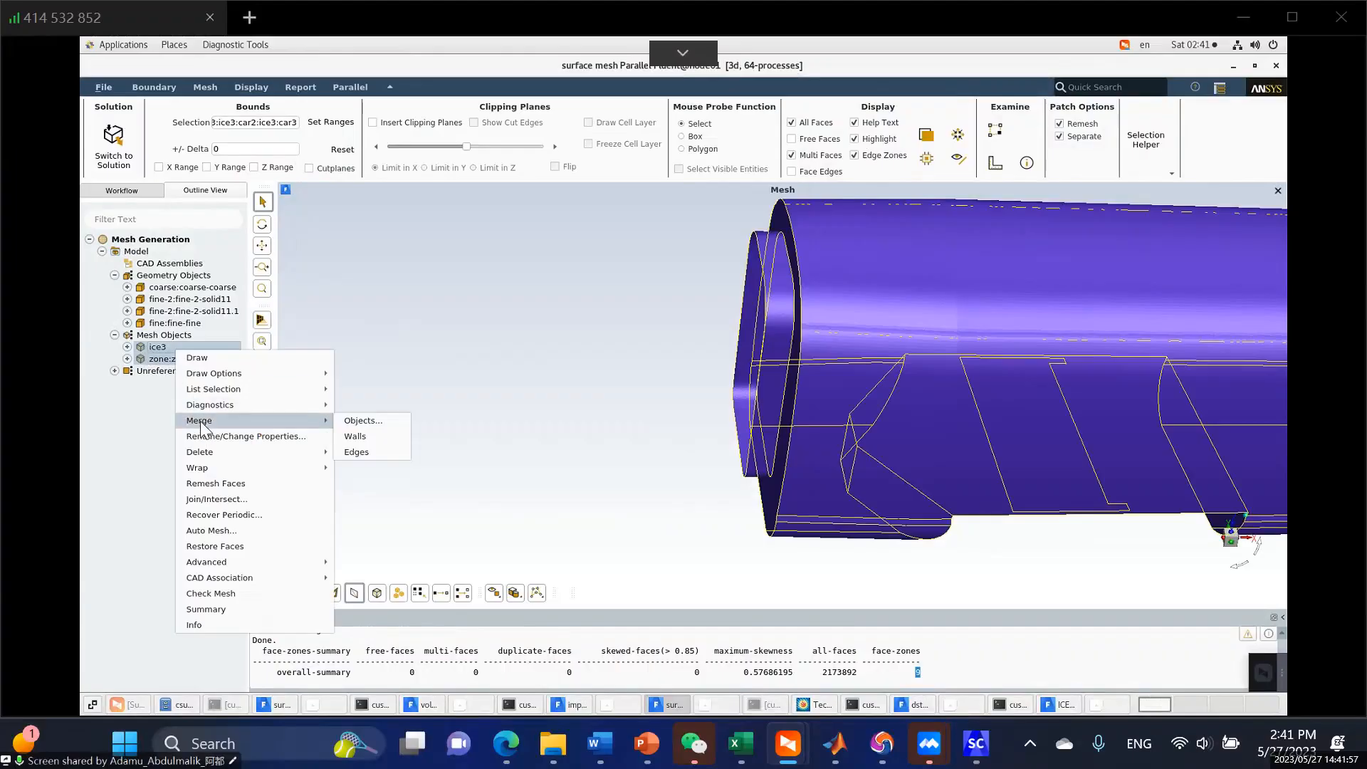
{"action": "left_click", "coordinate": [160, 349]}
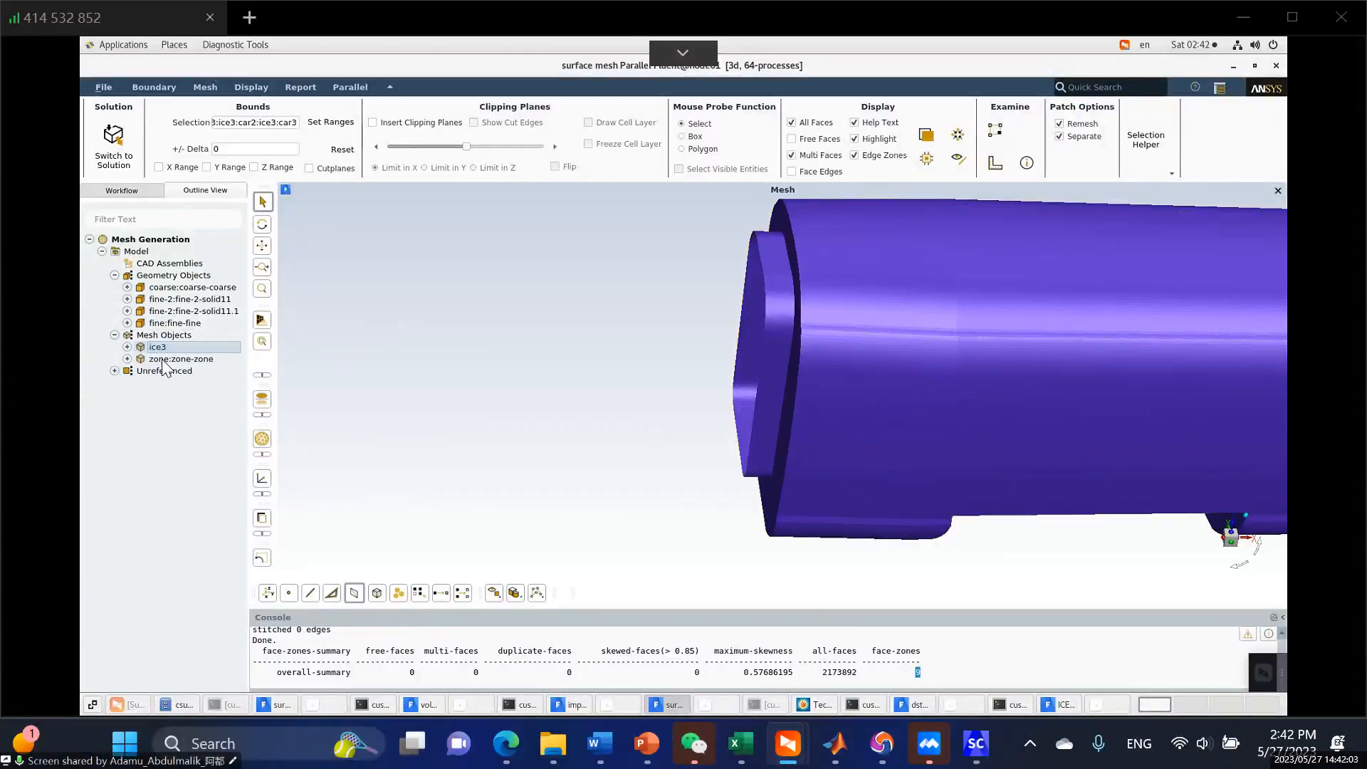
{"action": "left_click", "coordinate": [168, 358]}
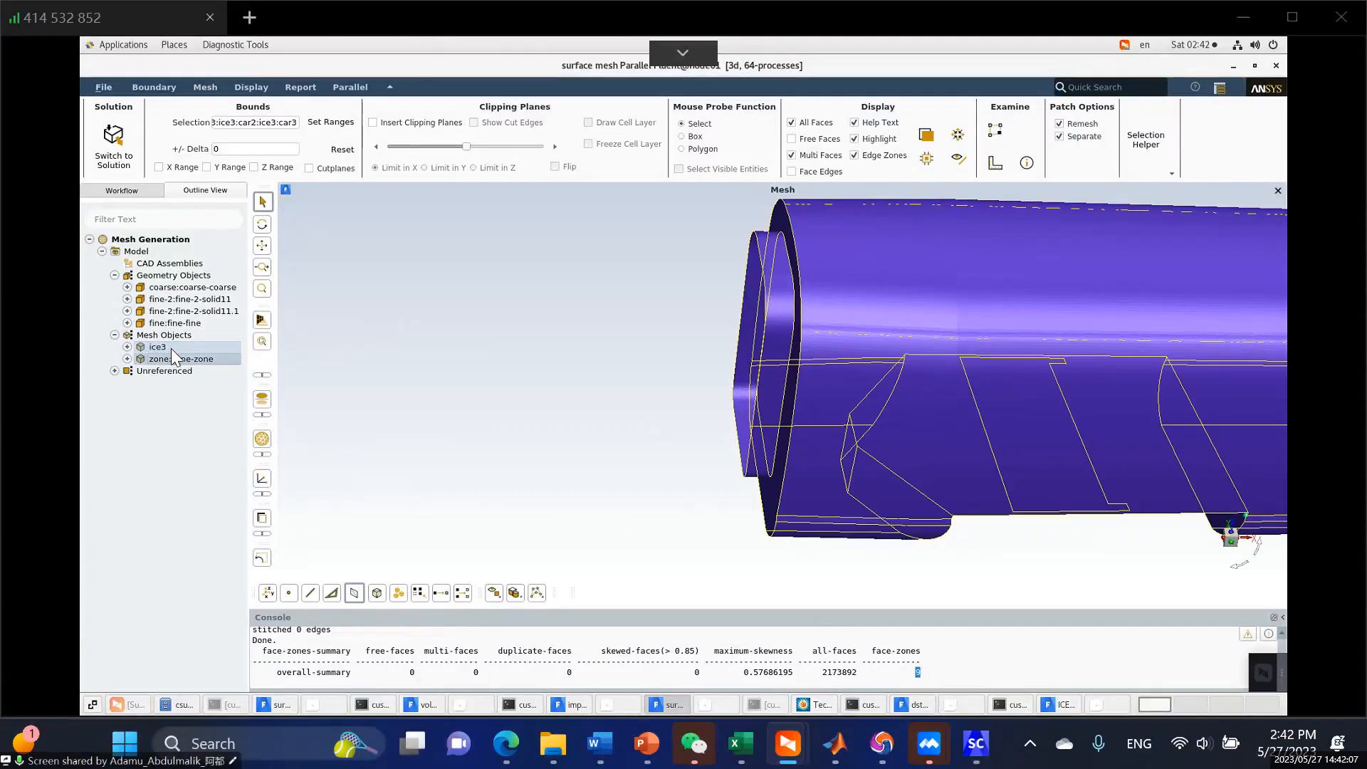
{"action": "right_click", "coordinate": [171, 348]}
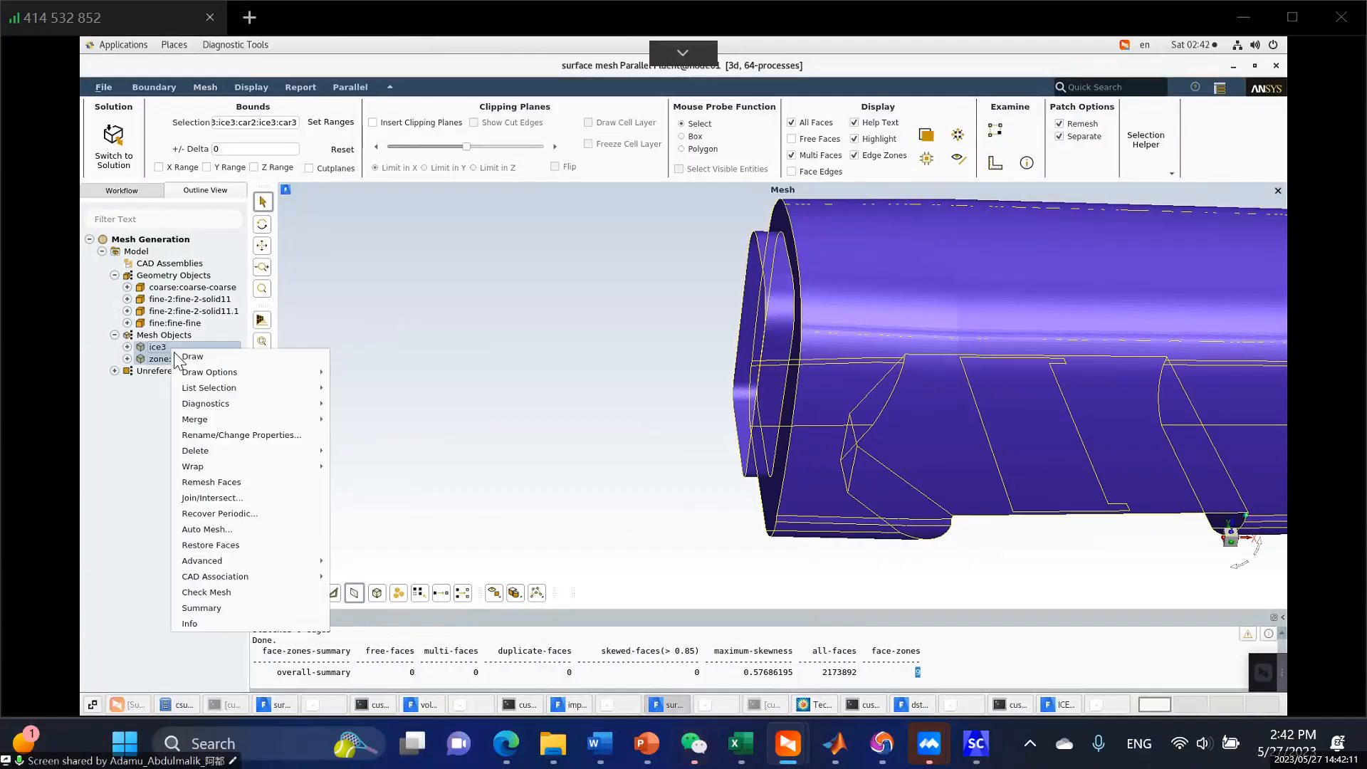
{"action": "mouse_move", "coordinate": [215, 421]}
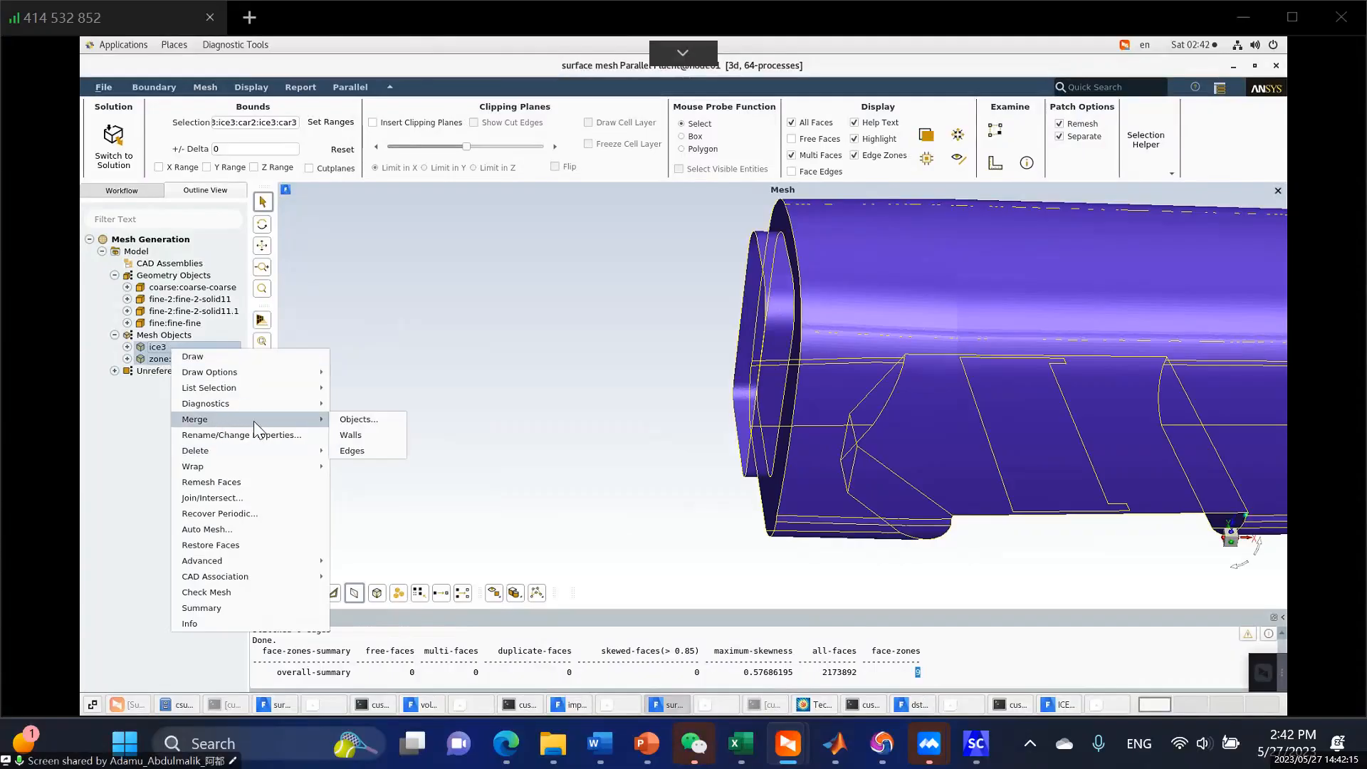
{"action": "left_click", "coordinate": [354, 420]}
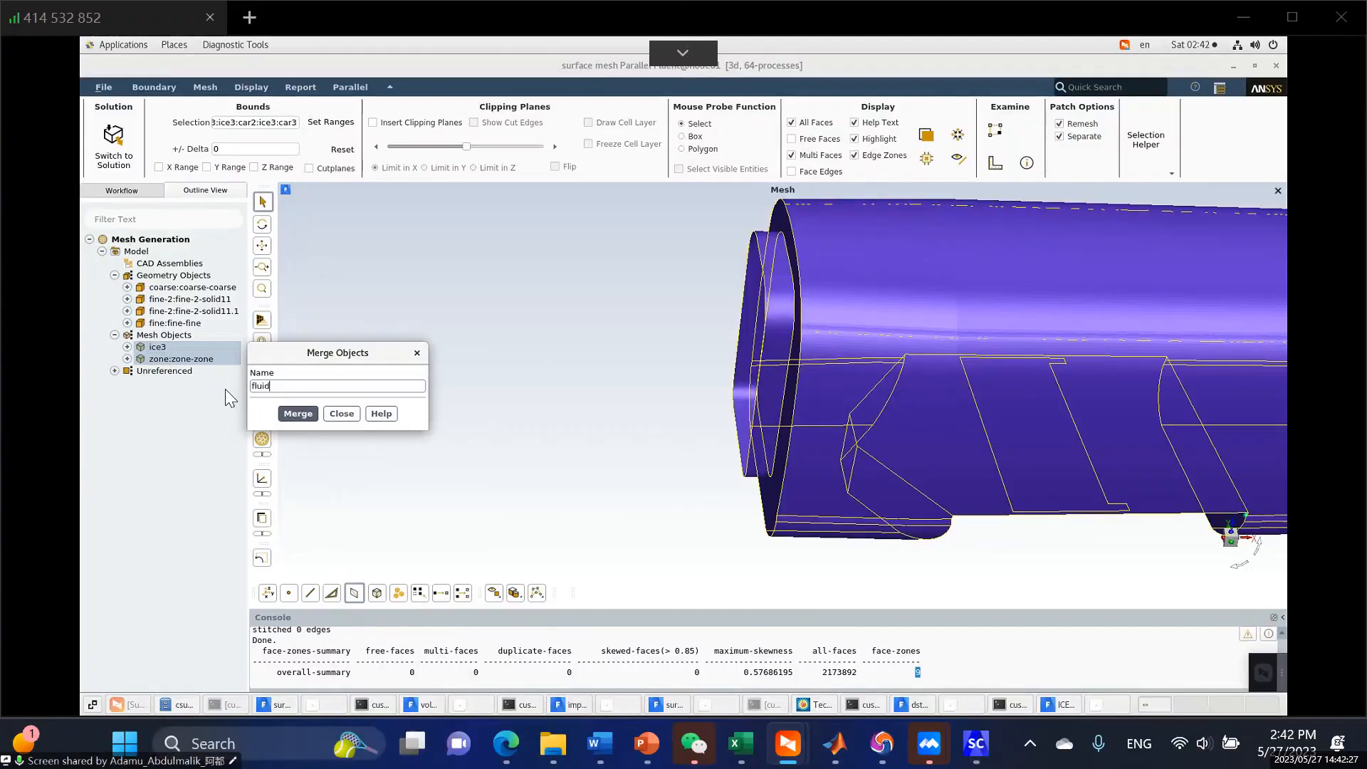
{"action": "left_click", "coordinate": [286, 415]}
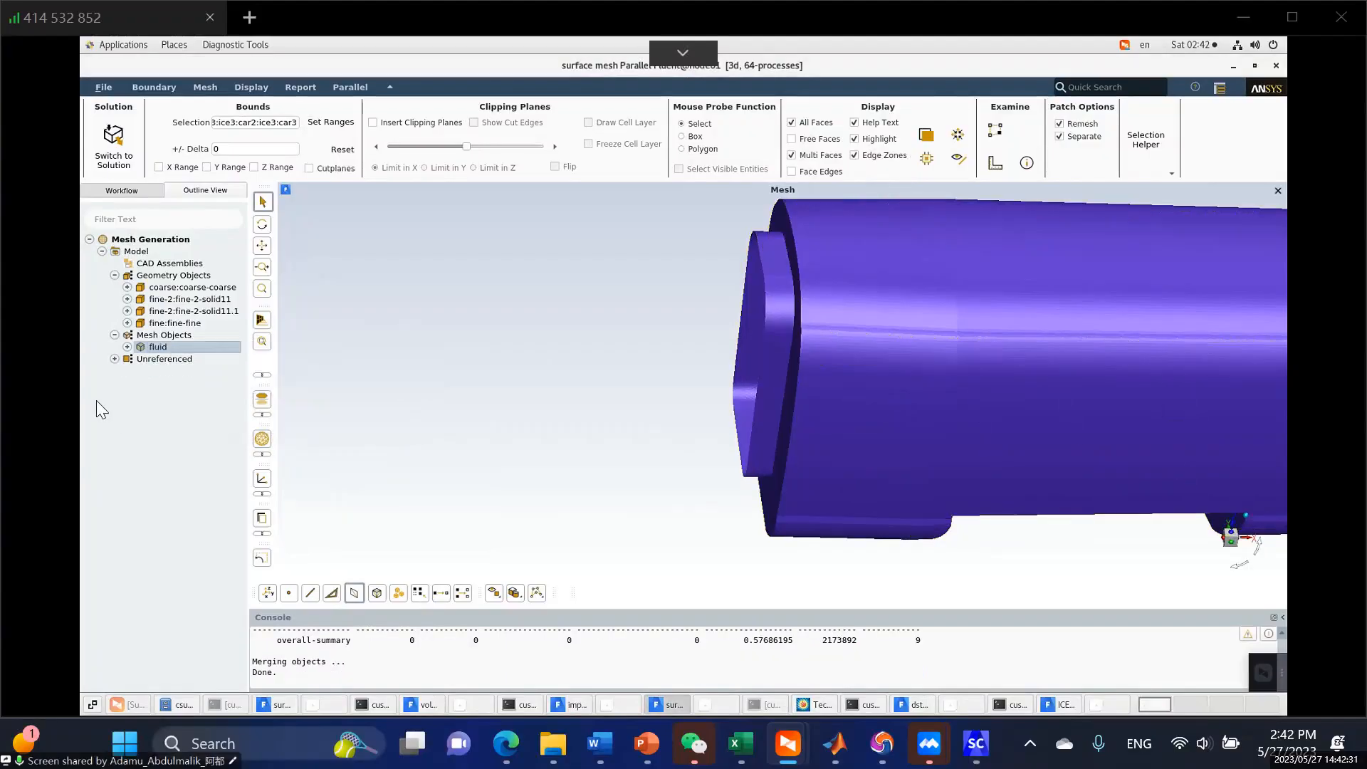
Examine the contents of the merged fluid object and its list of face zone labels.
{"action": "left_click", "coordinate": [127, 348]}
{"action": "left_click", "coordinate": [158, 347]}
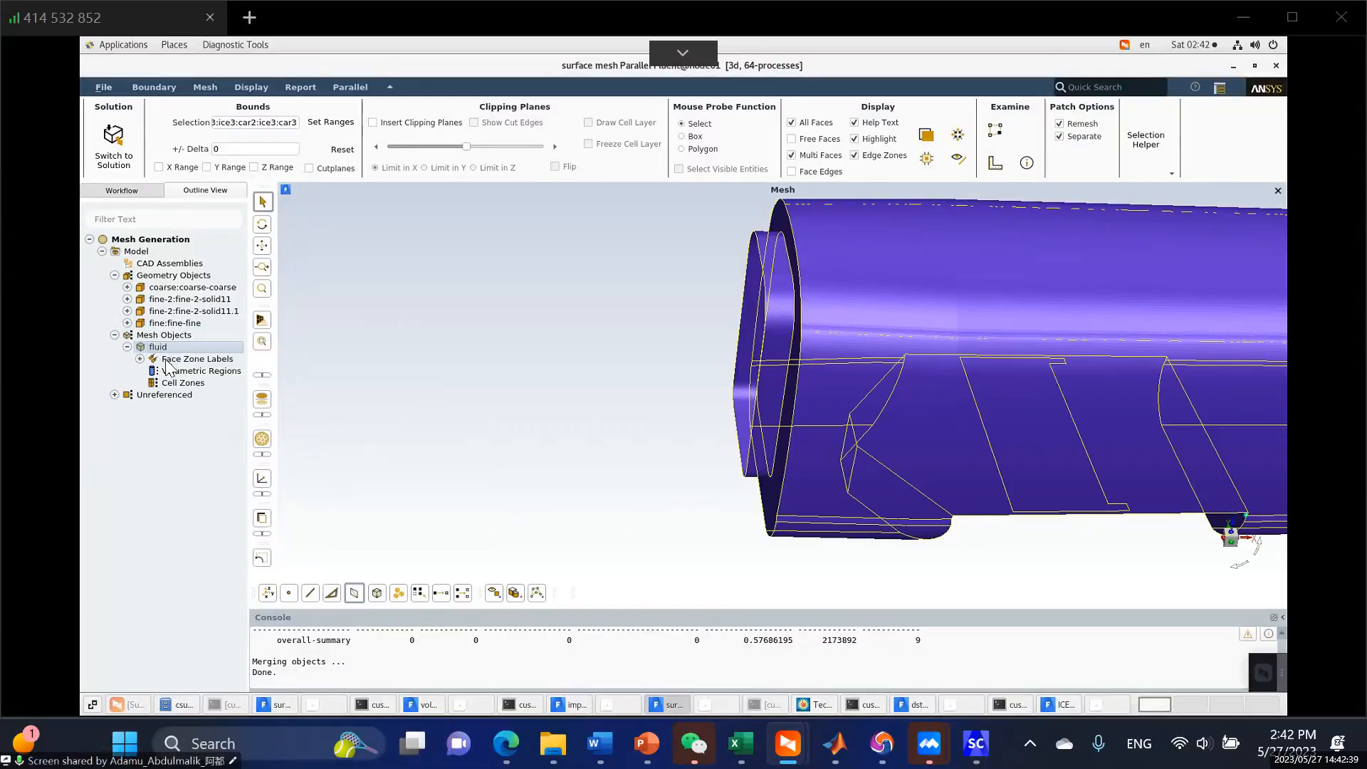
{"action": "left_click", "coordinate": [128, 348]}
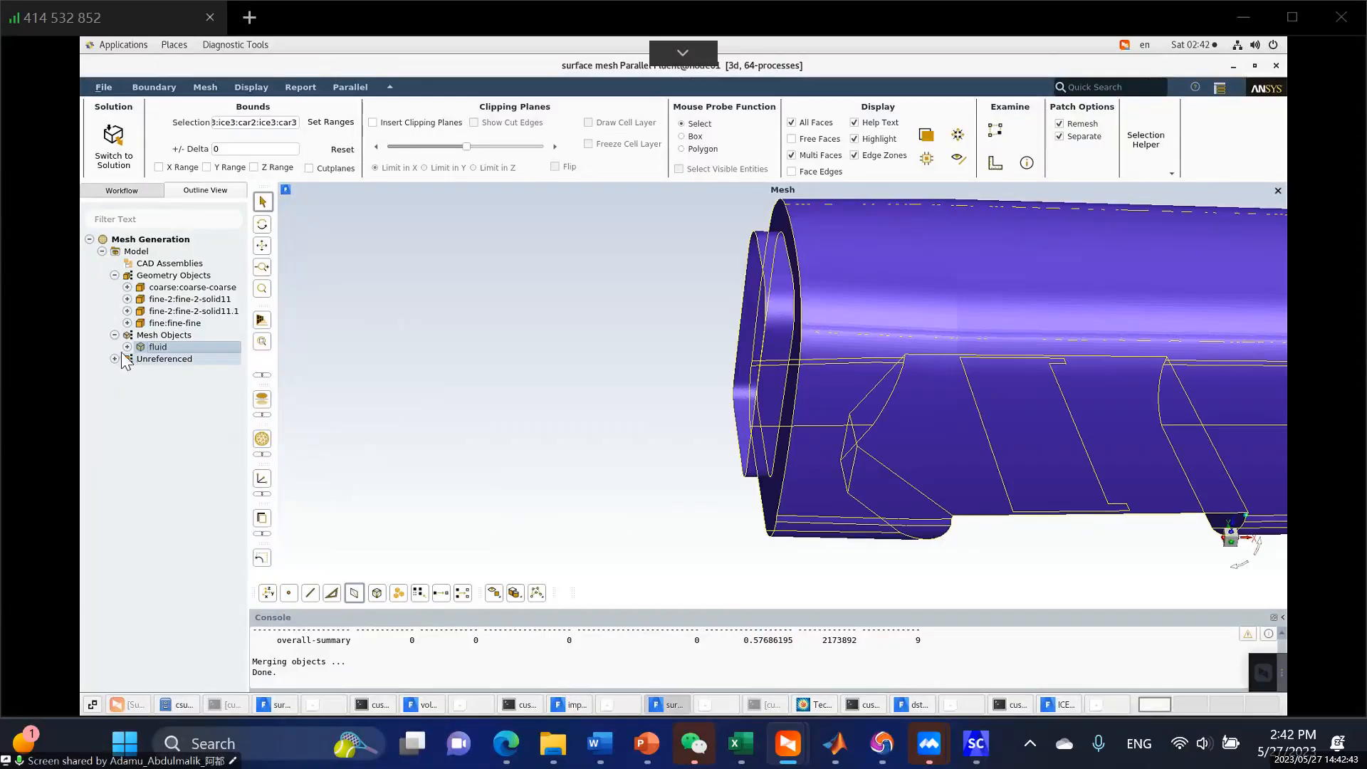
{"action": "left_click", "coordinate": [127, 347]}
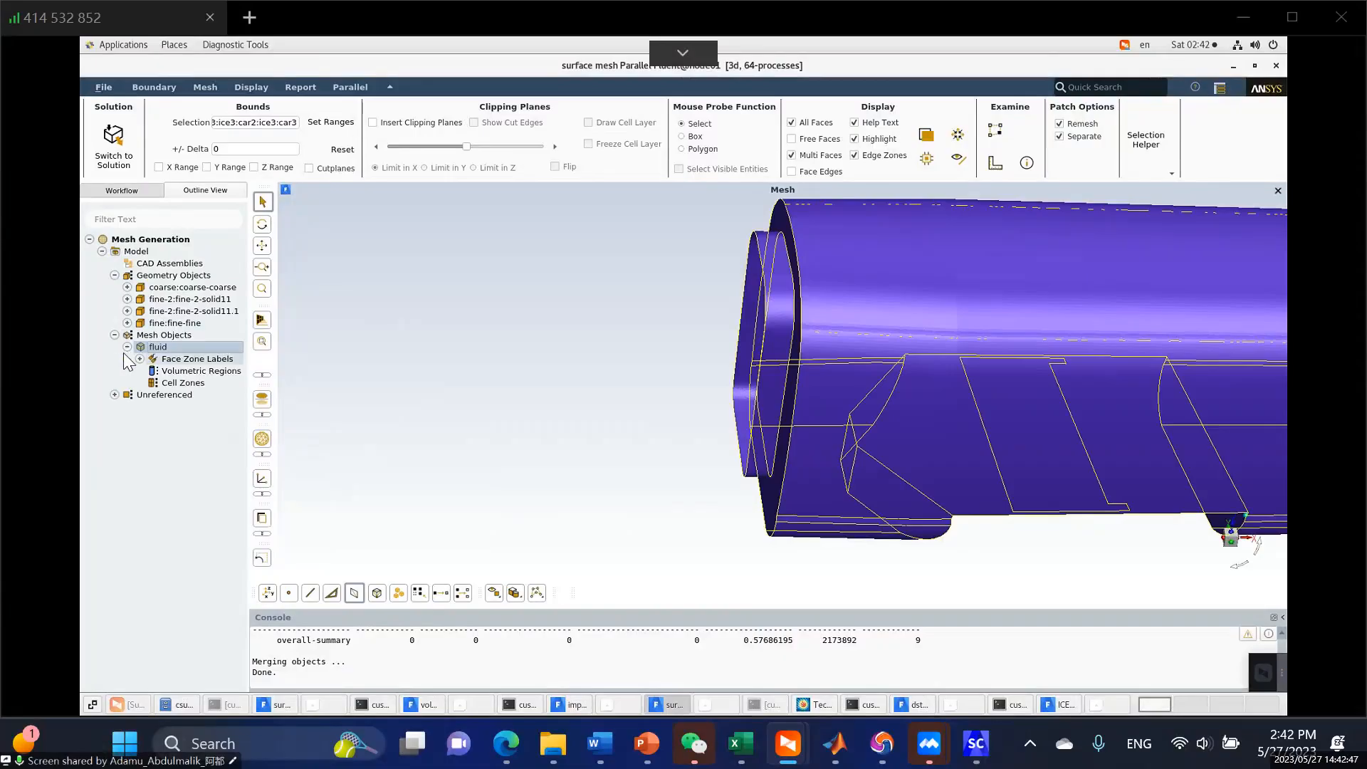
{"action": "left_click", "coordinate": [140, 359]}
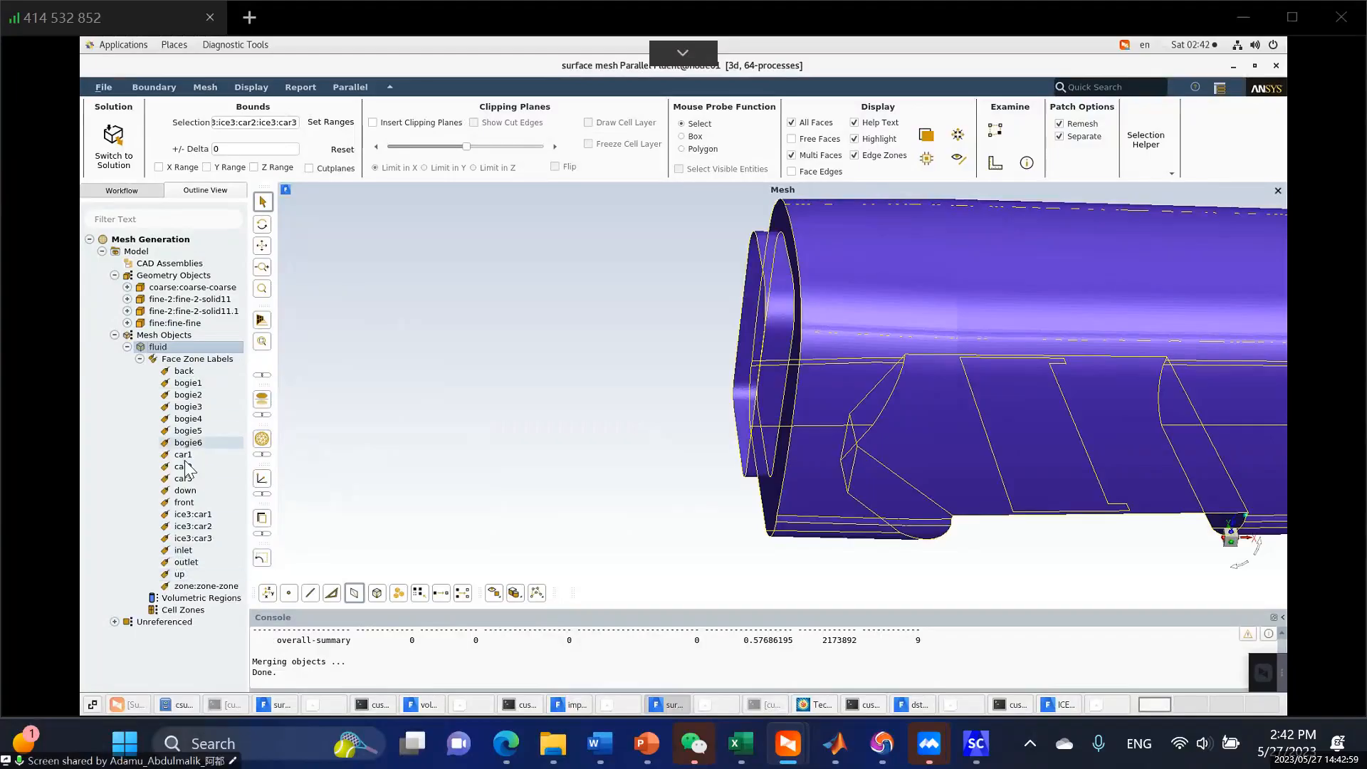
{"action": "left_click", "coordinate": [139, 359]}
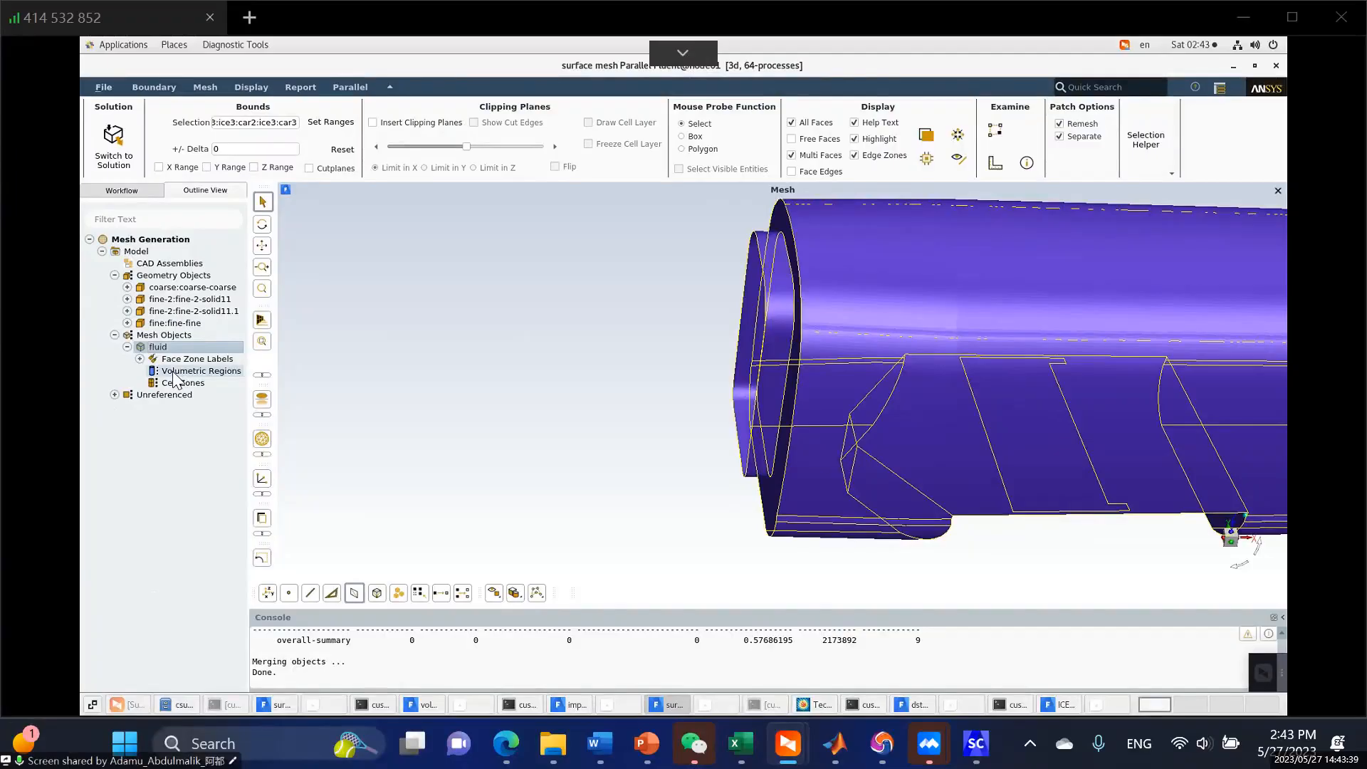
Compute the volumetric regions of the fluid object and change the zone:zone-zone region's type to Fluid.
{"action": "right_click", "coordinate": [175, 377]}
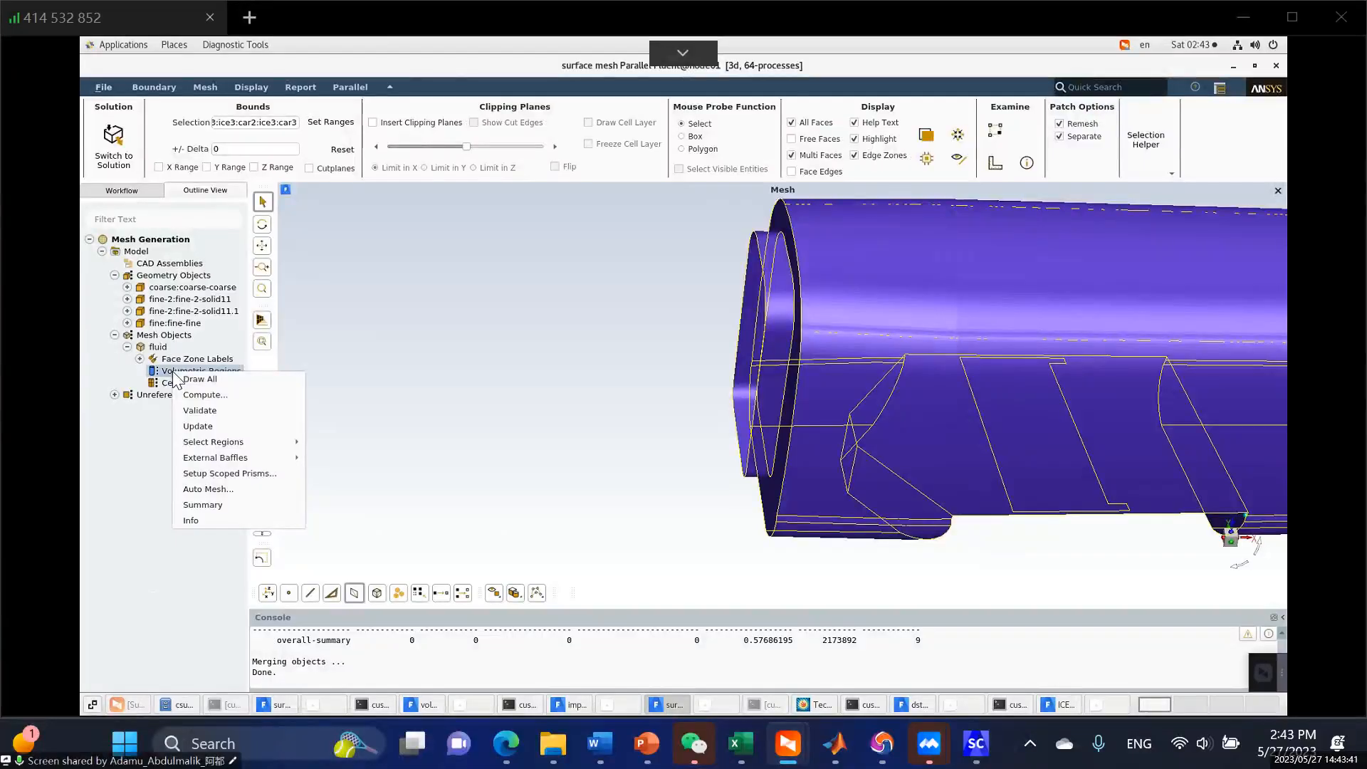
{"action": "left_click", "coordinate": [214, 396]}
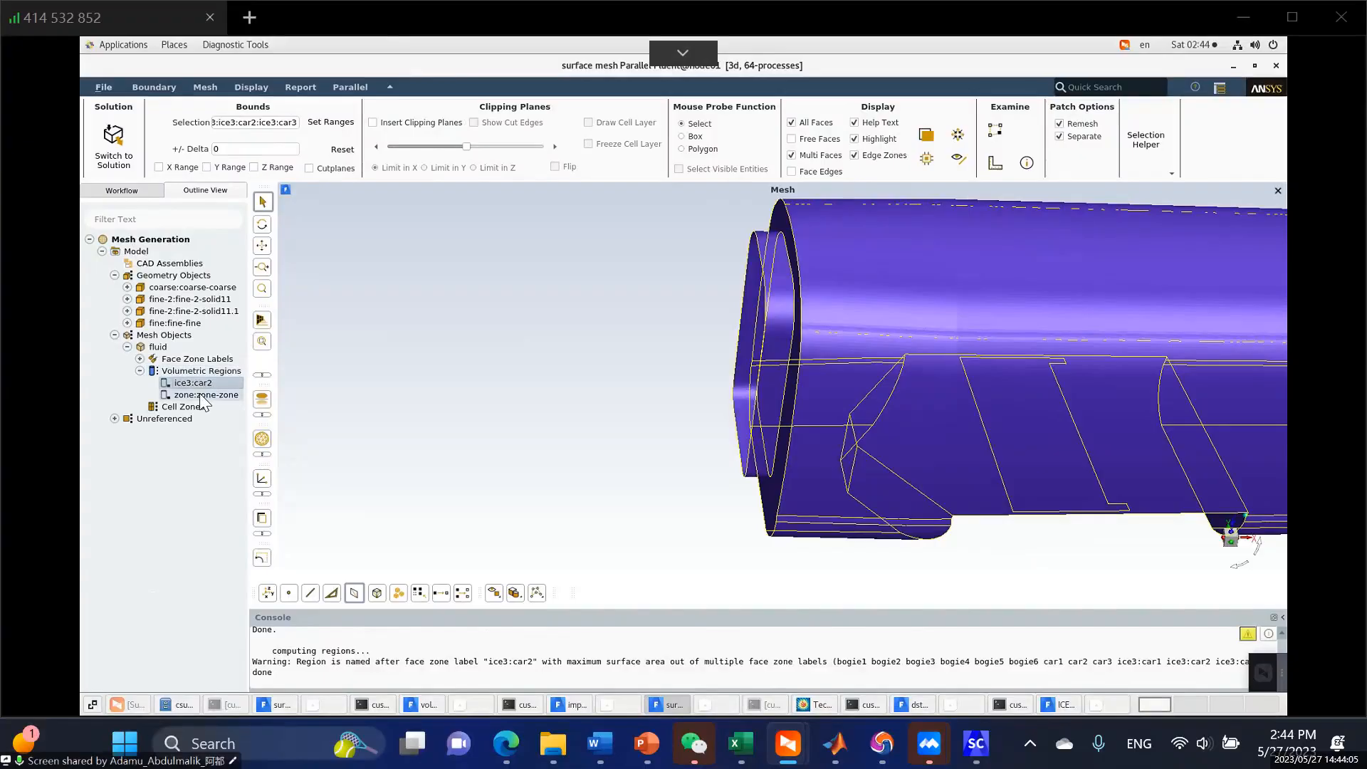
{"action": "left_click", "coordinate": [199, 392]}
{"action": "left_click", "coordinate": [189, 385]}
{"action": "left_click", "coordinate": [186, 395]}
{"action": "right_click", "coordinate": [187, 402]}
{"action": "mouse_move", "coordinate": [224, 468]}
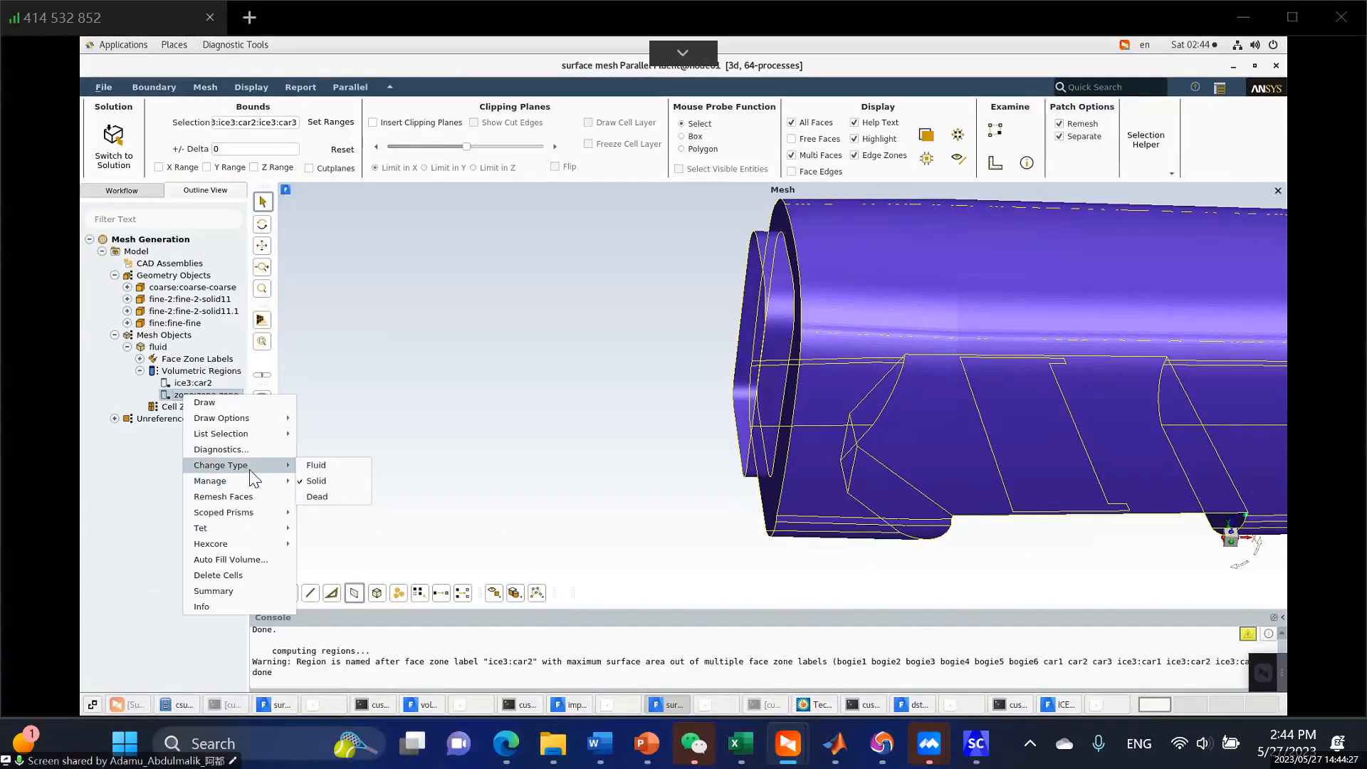
{"action": "left_click", "coordinate": [321, 465]}
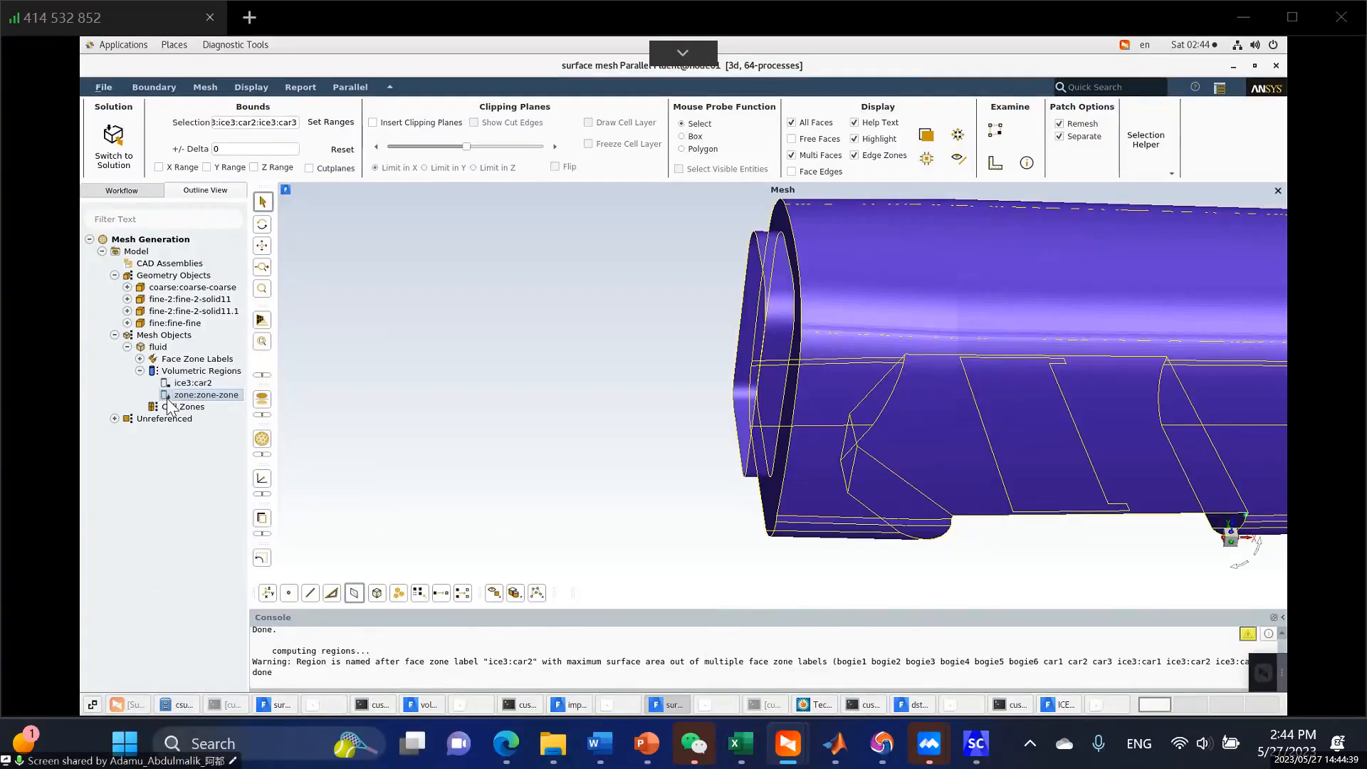
{"action": "left_click", "coordinate": [160, 453]}
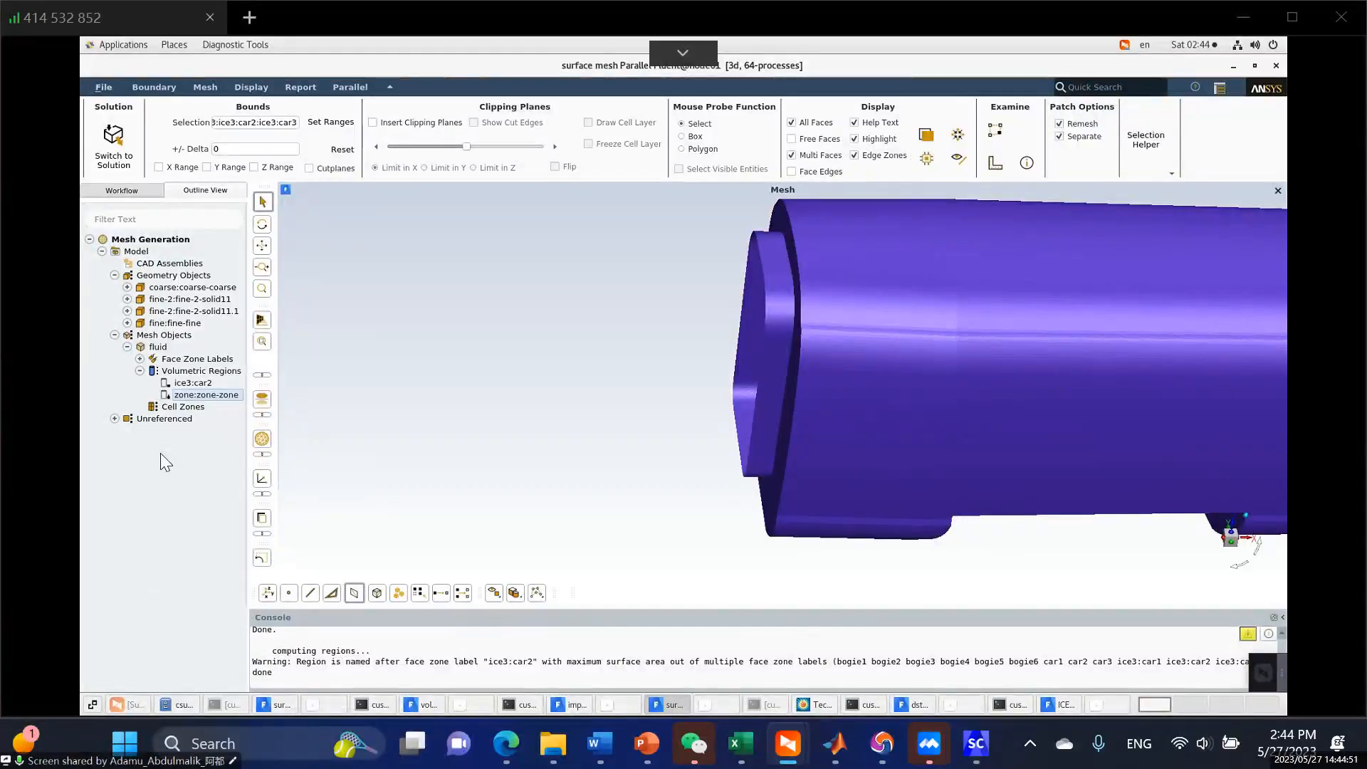
Open Auto Mesh for the cell zones, keep fluid as the object and set Grow Prisms to scoped.
{"action": "right_click", "coordinate": [169, 410]}
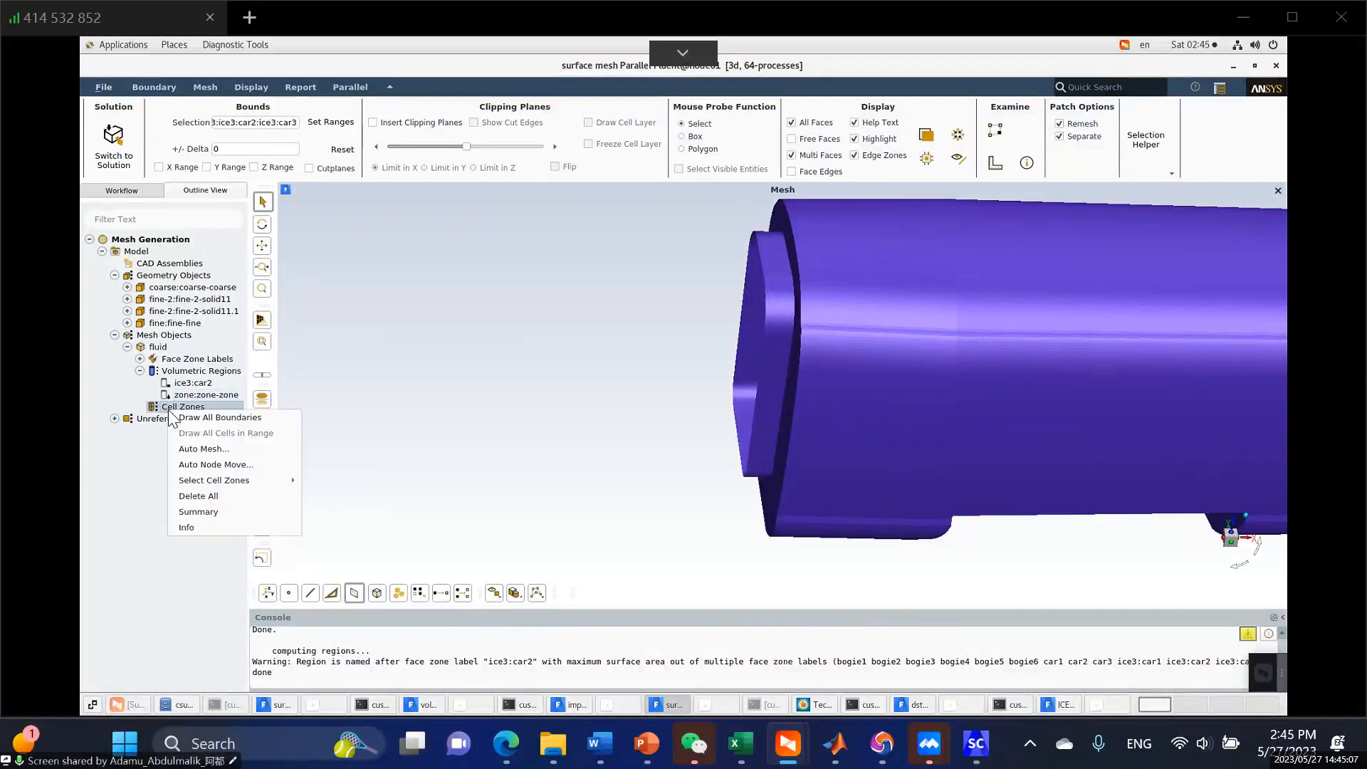
{"action": "left_click", "coordinate": [208, 449]}
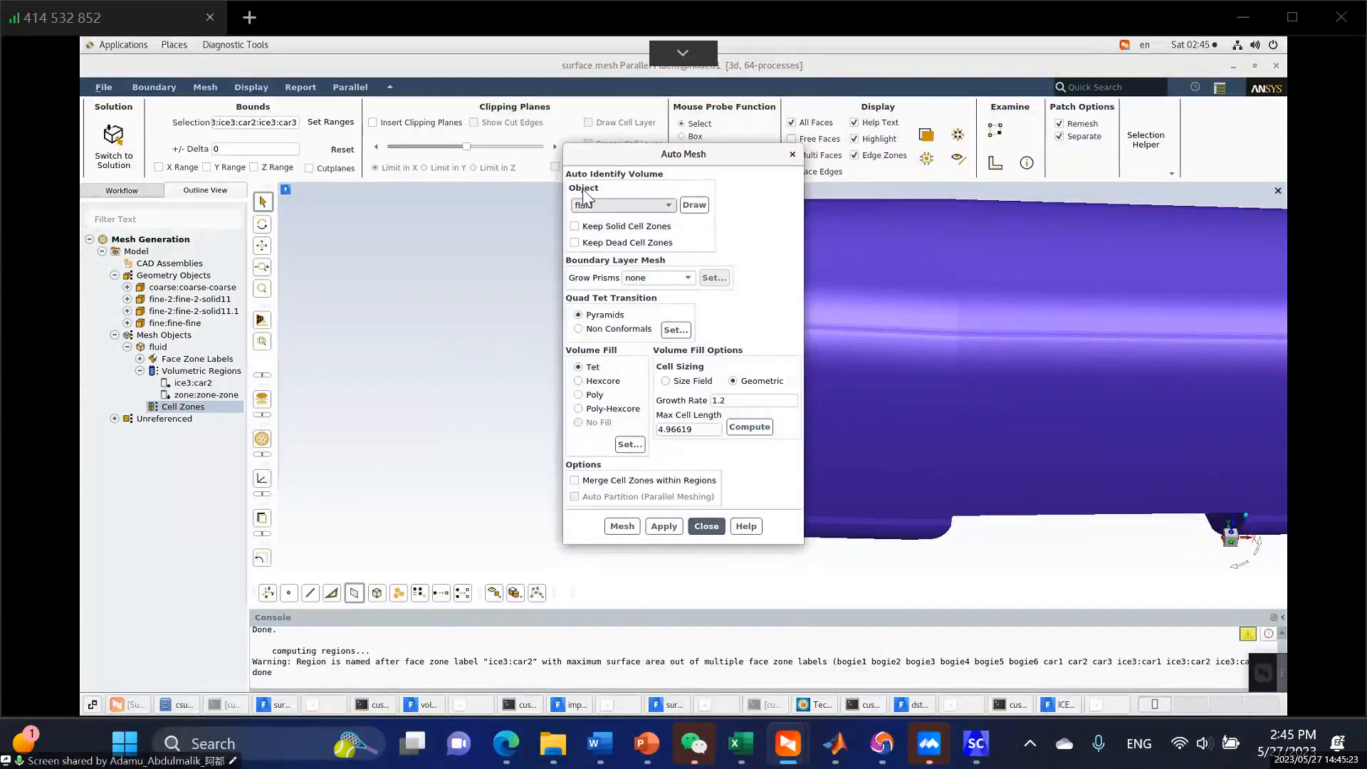
{"action": "left_click", "coordinate": [608, 205]}
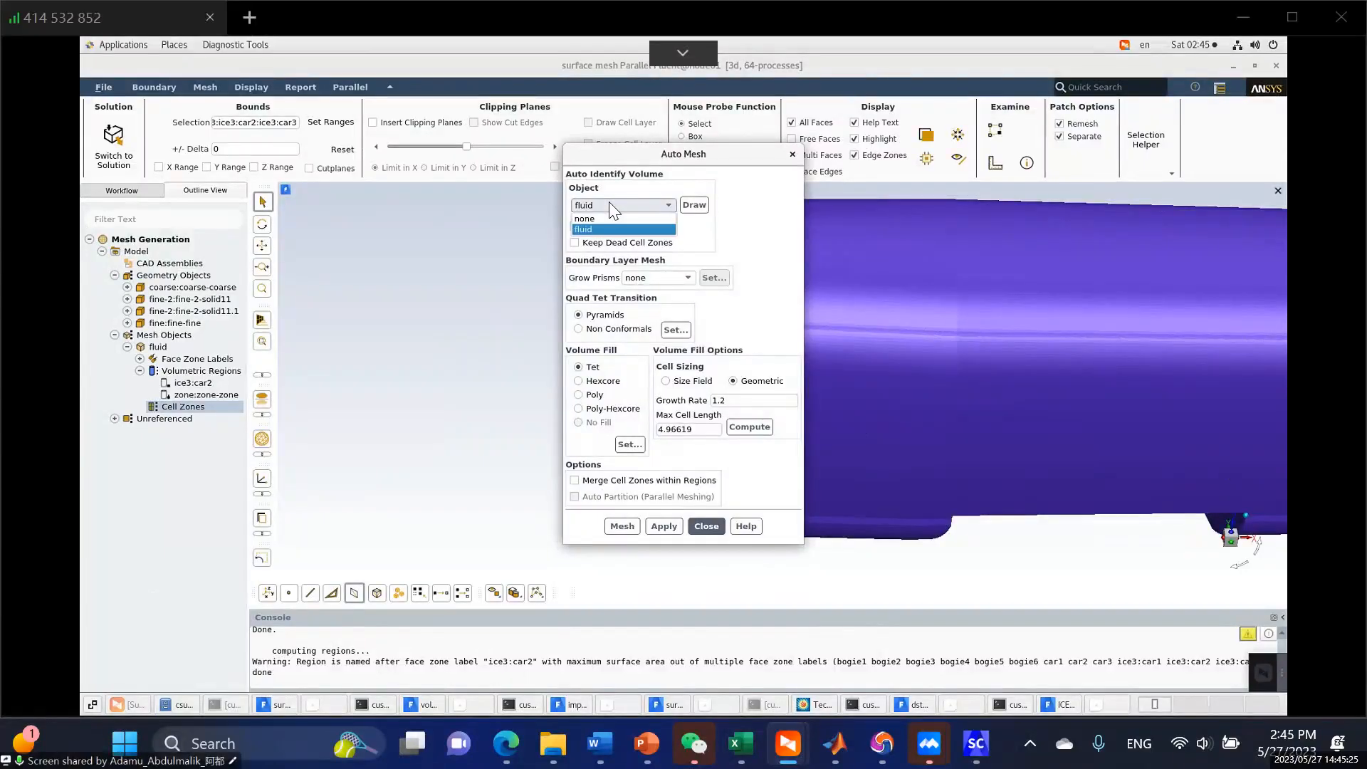
{"action": "left_click", "coordinate": [588, 219]}
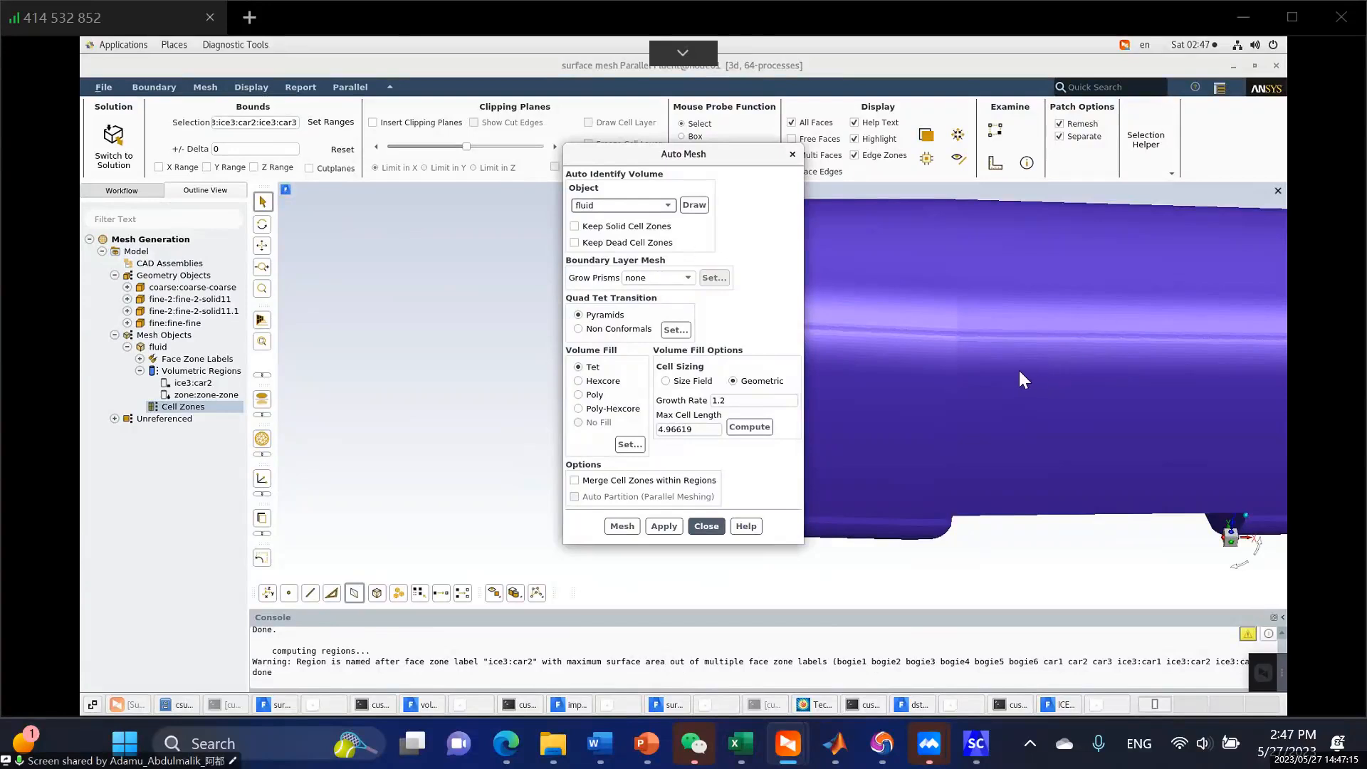
{"action": "scroll", "coordinate": [1005, 347], "scroll_direction": "up", "scroll_amount": 2}
{"action": "scroll", "coordinate": [934, 341], "scroll_direction": "down", "scroll_amount": 2}
{"action": "scroll", "coordinate": [900, 294], "scroll_direction": "up", "scroll_amount": 1}
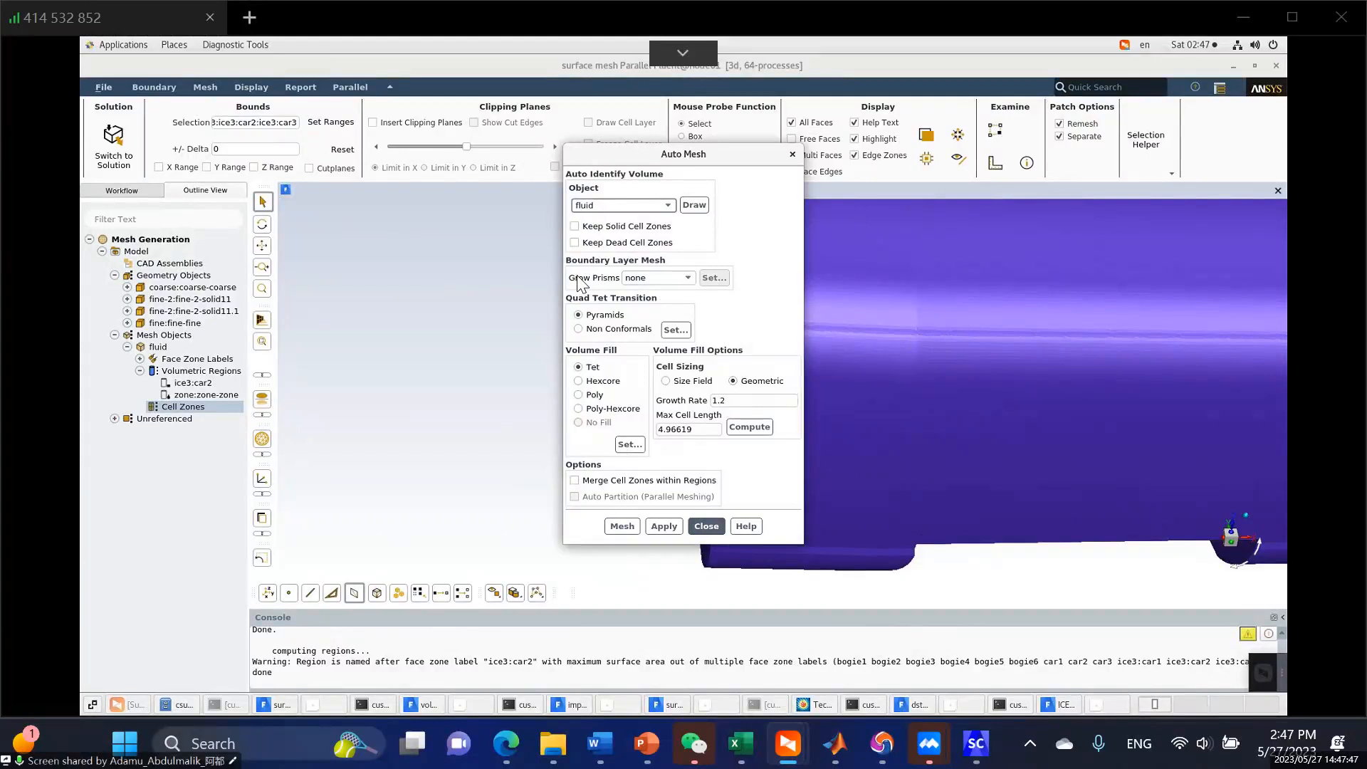
{"action": "left_click", "coordinate": [650, 274]}
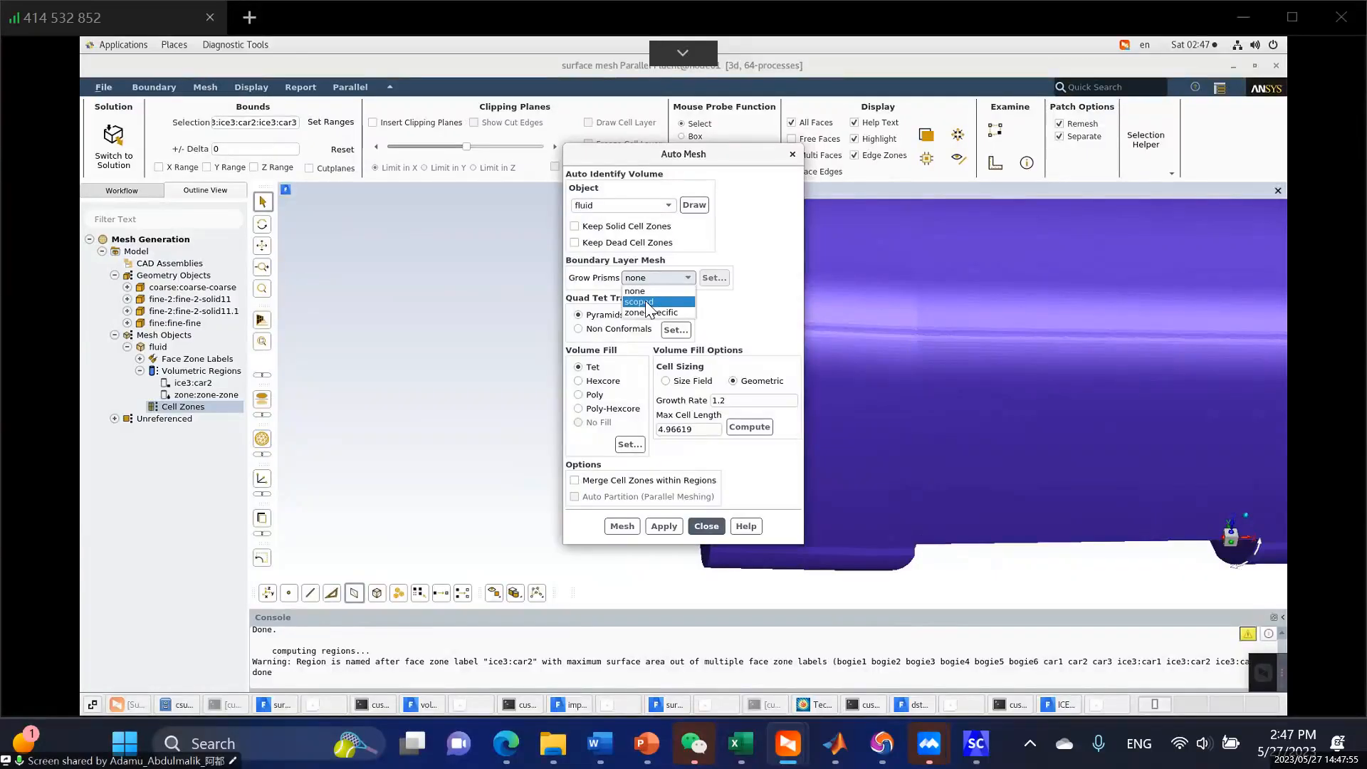
{"action": "left_click", "coordinate": [665, 419]}
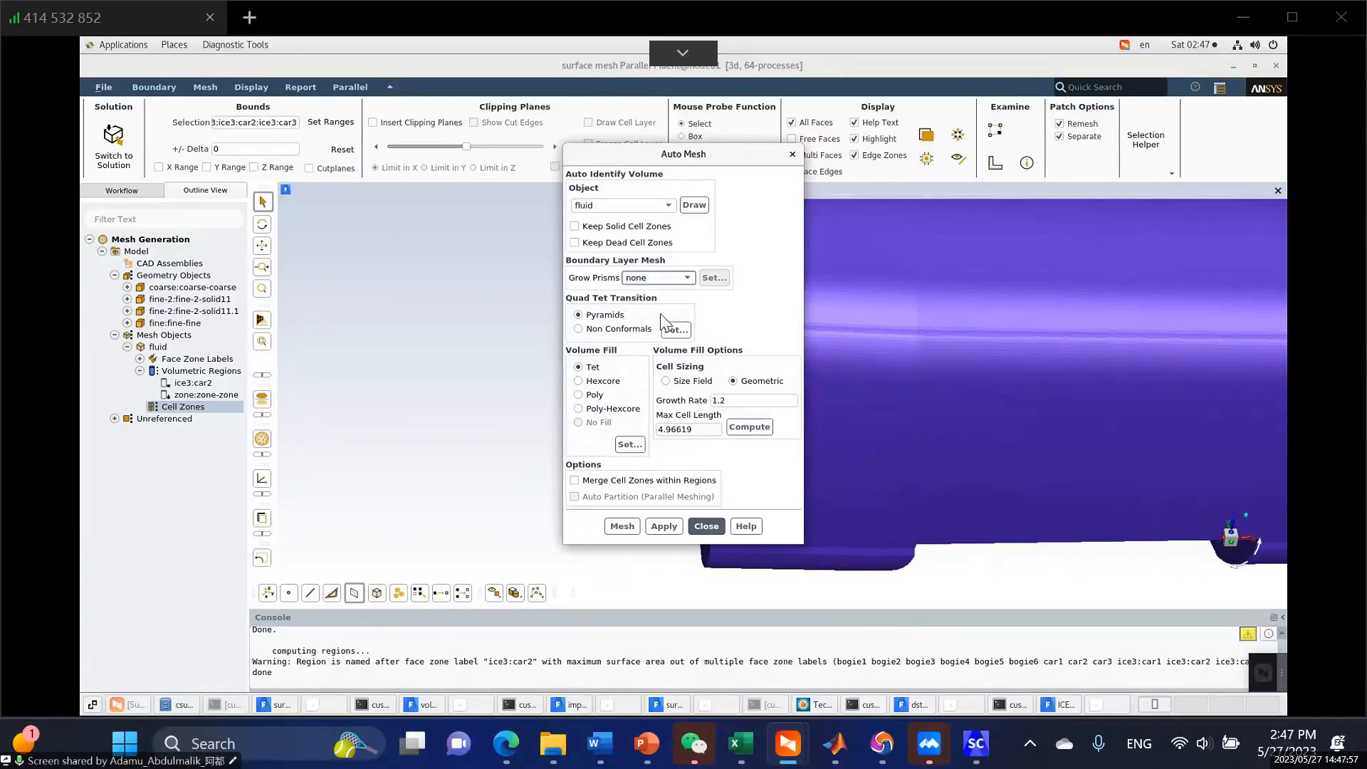
{"action": "left_click", "coordinate": [654, 277]}
{"action": "left_click", "coordinate": [648, 300]}
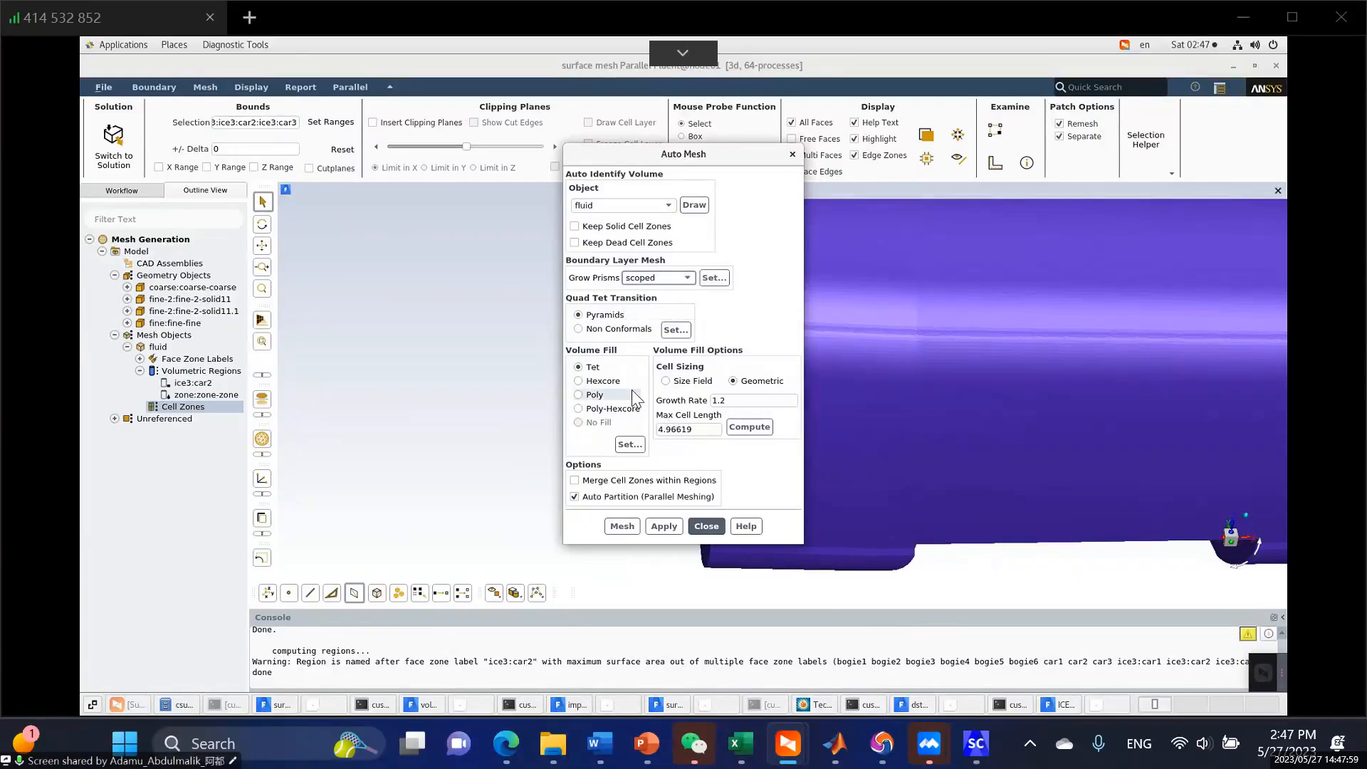
Open the scoped prism settings, name the control car and use the aspect-ratio offset method.
{"action": "left_click", "coordinate": [714, 278]}
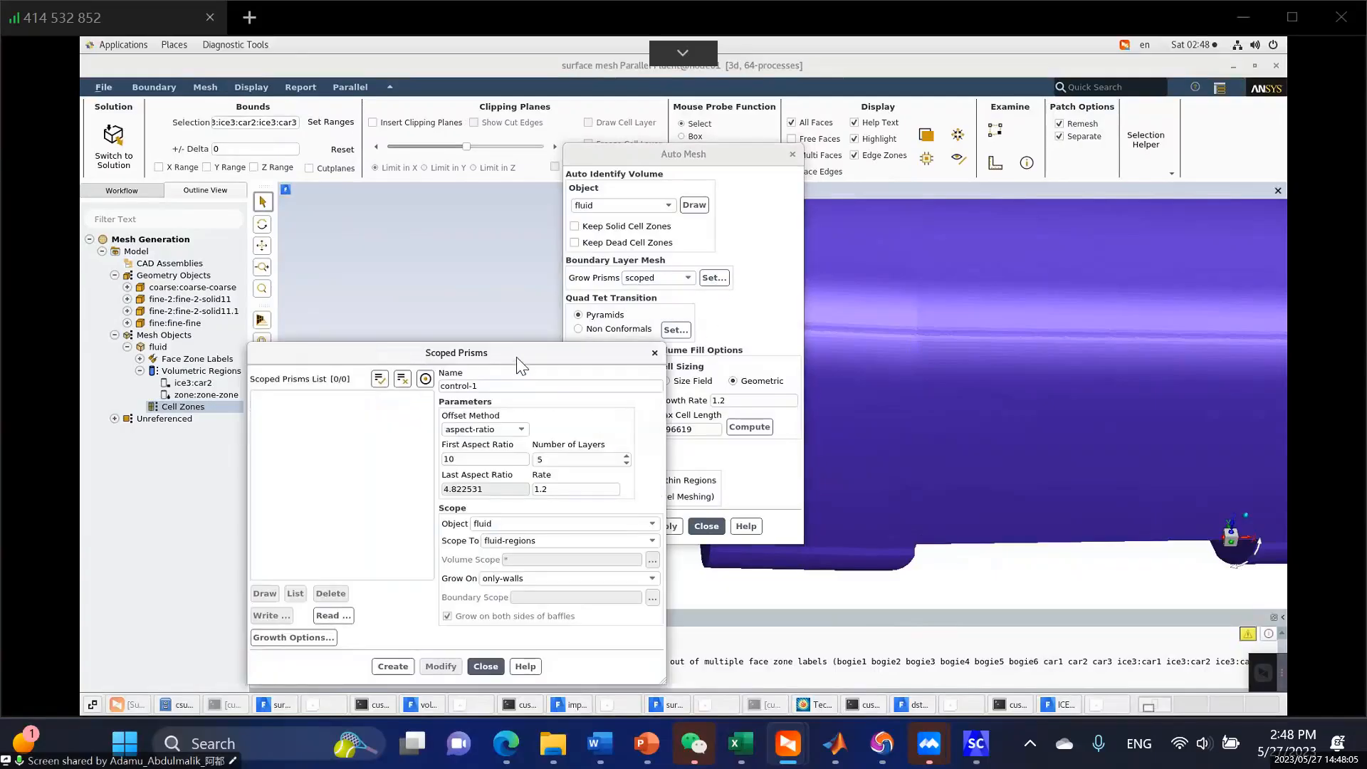
{"action": "left_click_drag", "start_coordinate": [524, 352], "coordinate": [565, 157]}
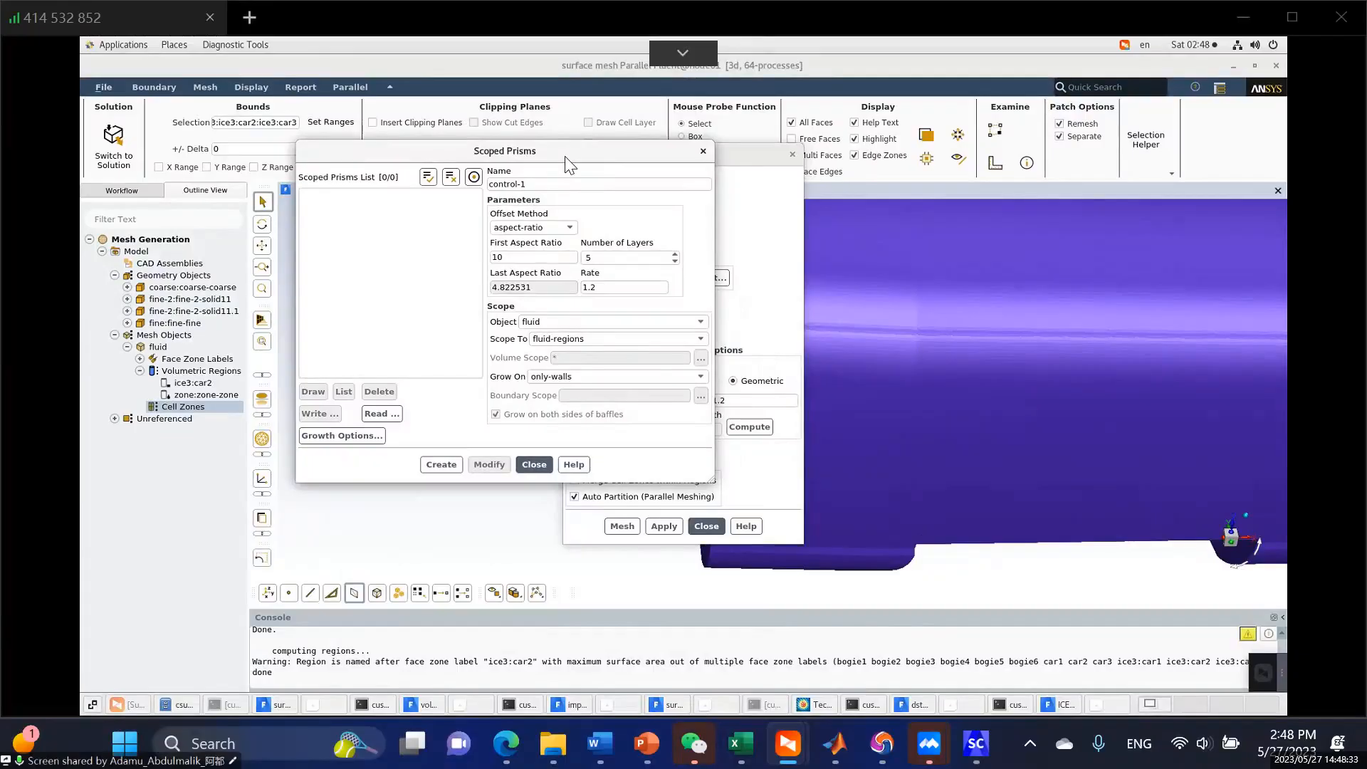
{"action": "left_click_drag", "start_coordinate": [532, 182], "coordinate": [445, 196]}
{"action": "type", "text": "car"}
{"action": "left_click", "coordinate": [541, 227]}
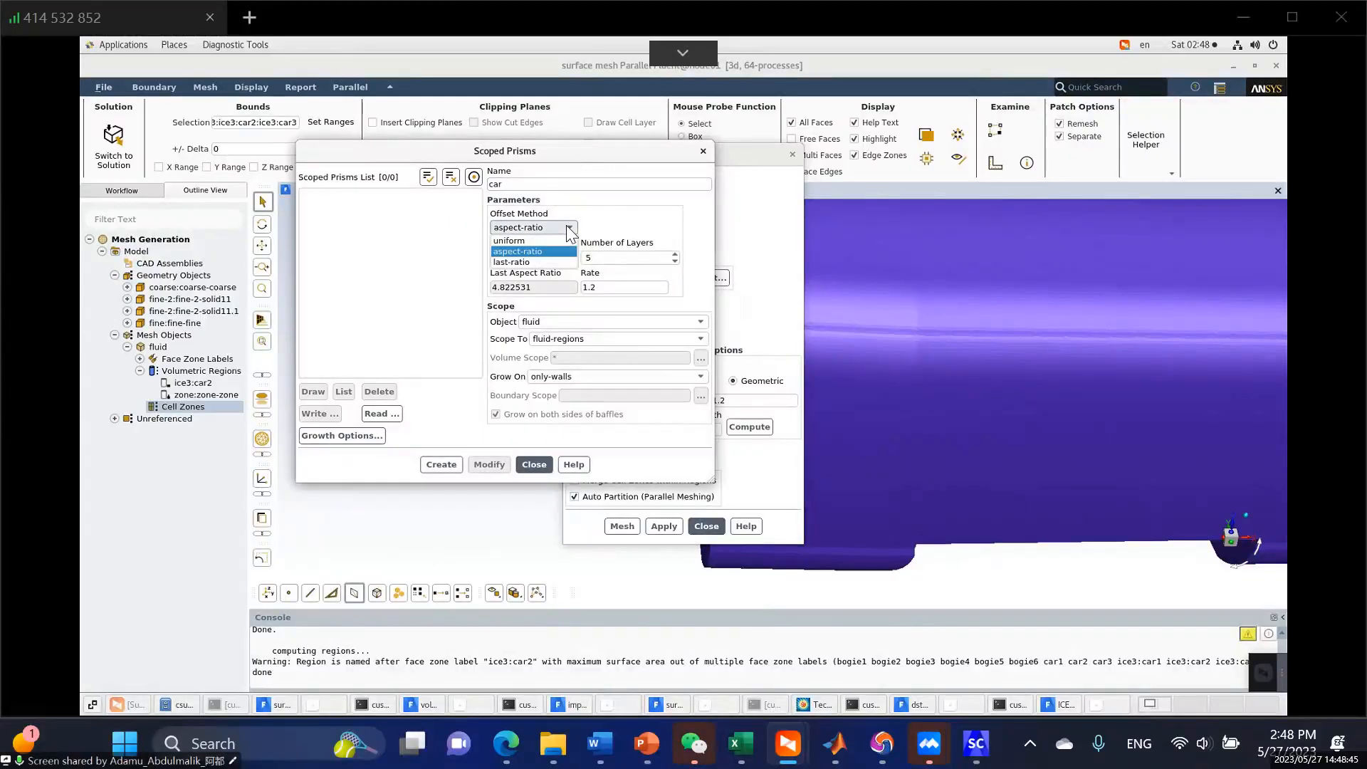
{"action": "left_click", "coordinate": [527, 251]}
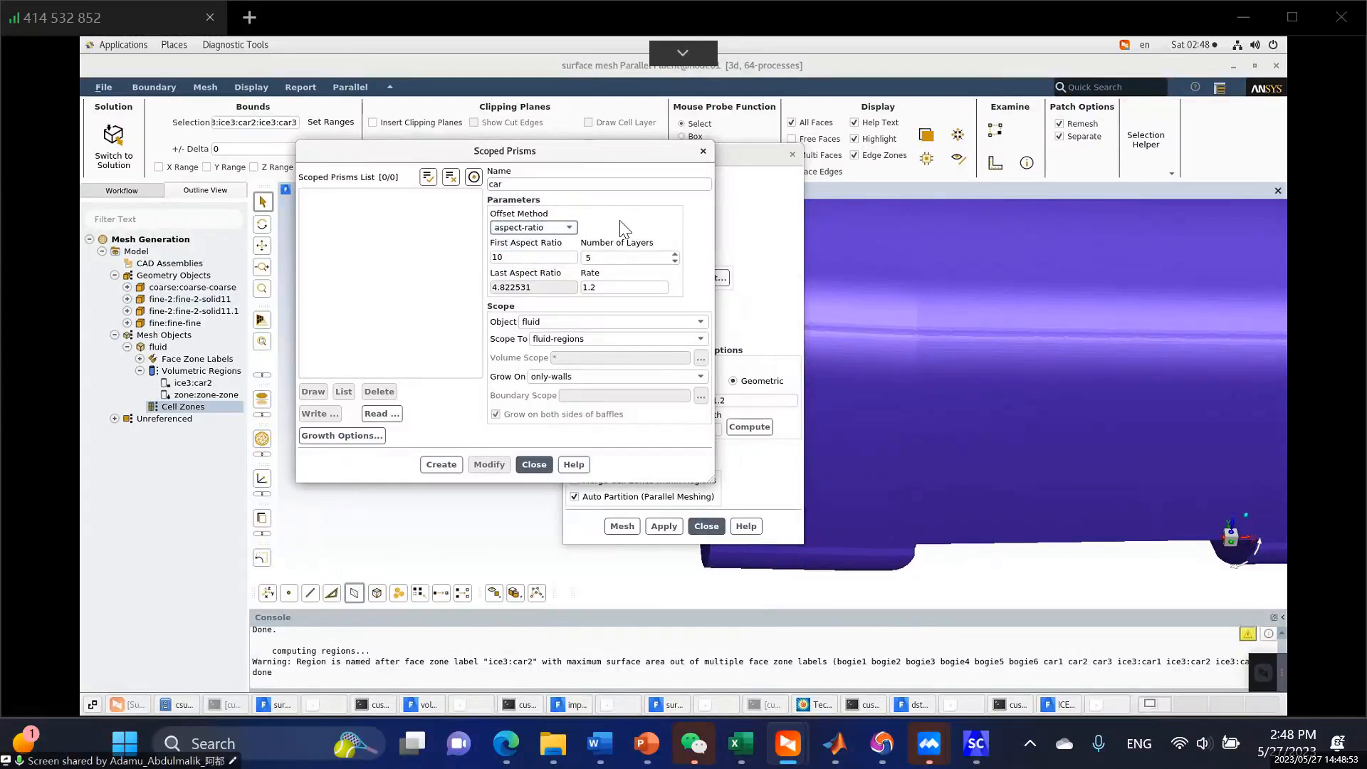
Set the car prism control's first aspect ratio to 35 and its number of layers to 20.
{"action": "double_click", "coordinate": [495, 257]}
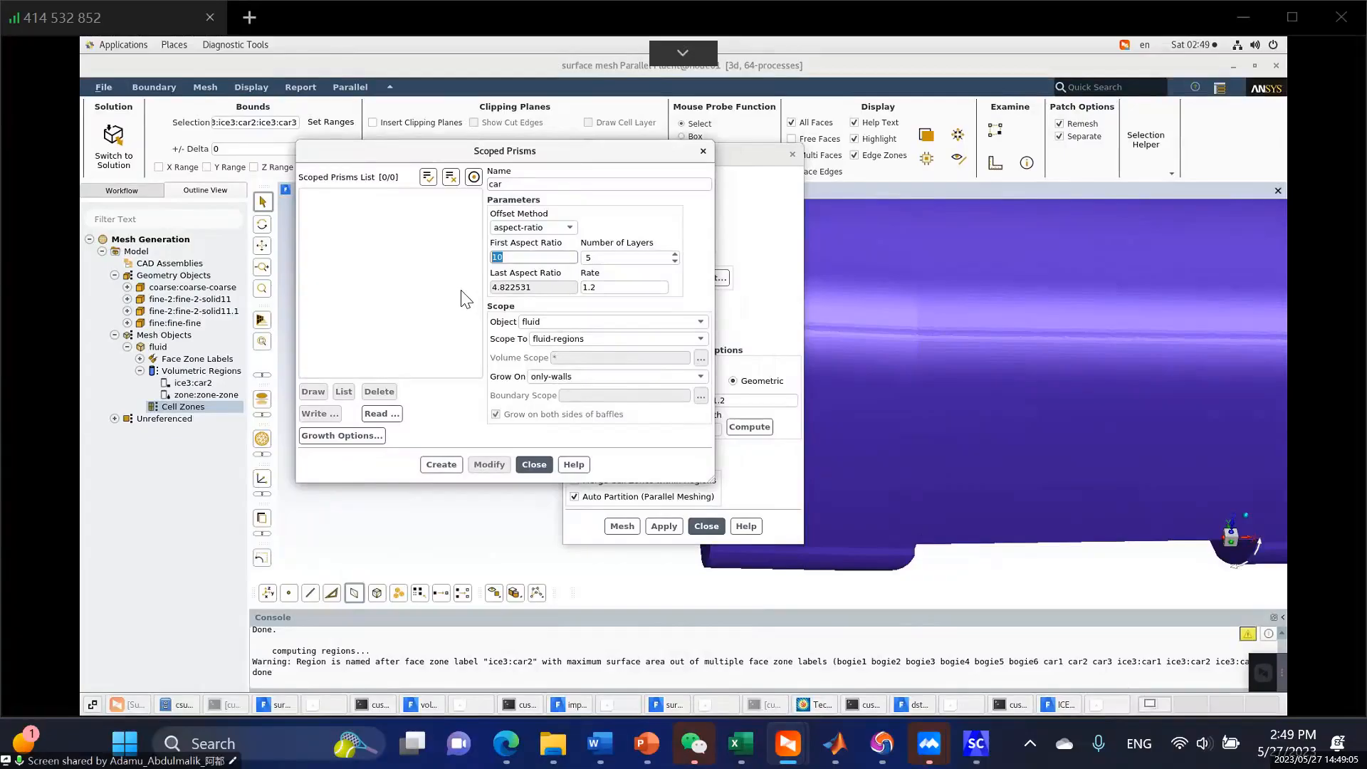
{"action": "type", "text": "35"}
{"action": "left_click", "coordinate": [674, 262]}
{"action": "left_click_drag", "start_coordinate": [646, 260], "coordinate": [580, 260]}
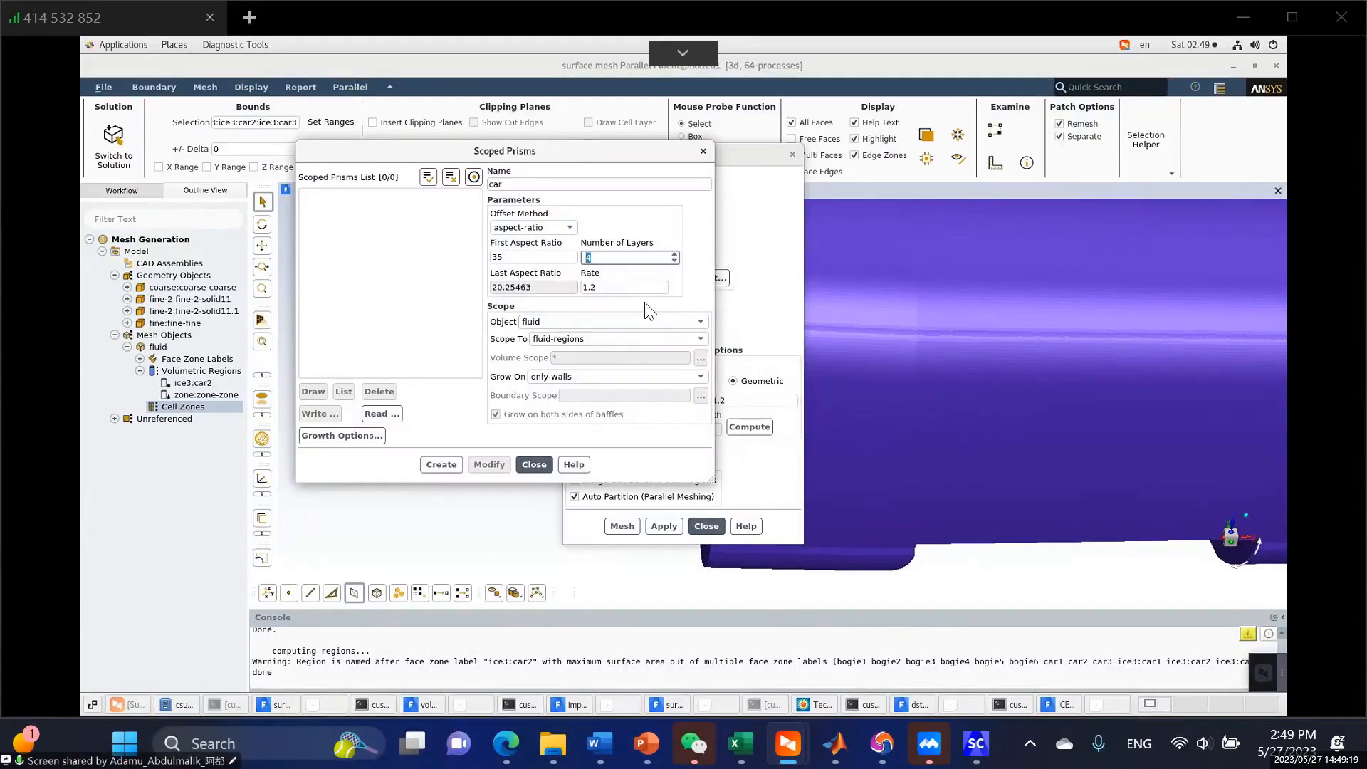
{"action": "type", "text": "20"}
{"action": "left_click", "coordinate": [514, 256]}
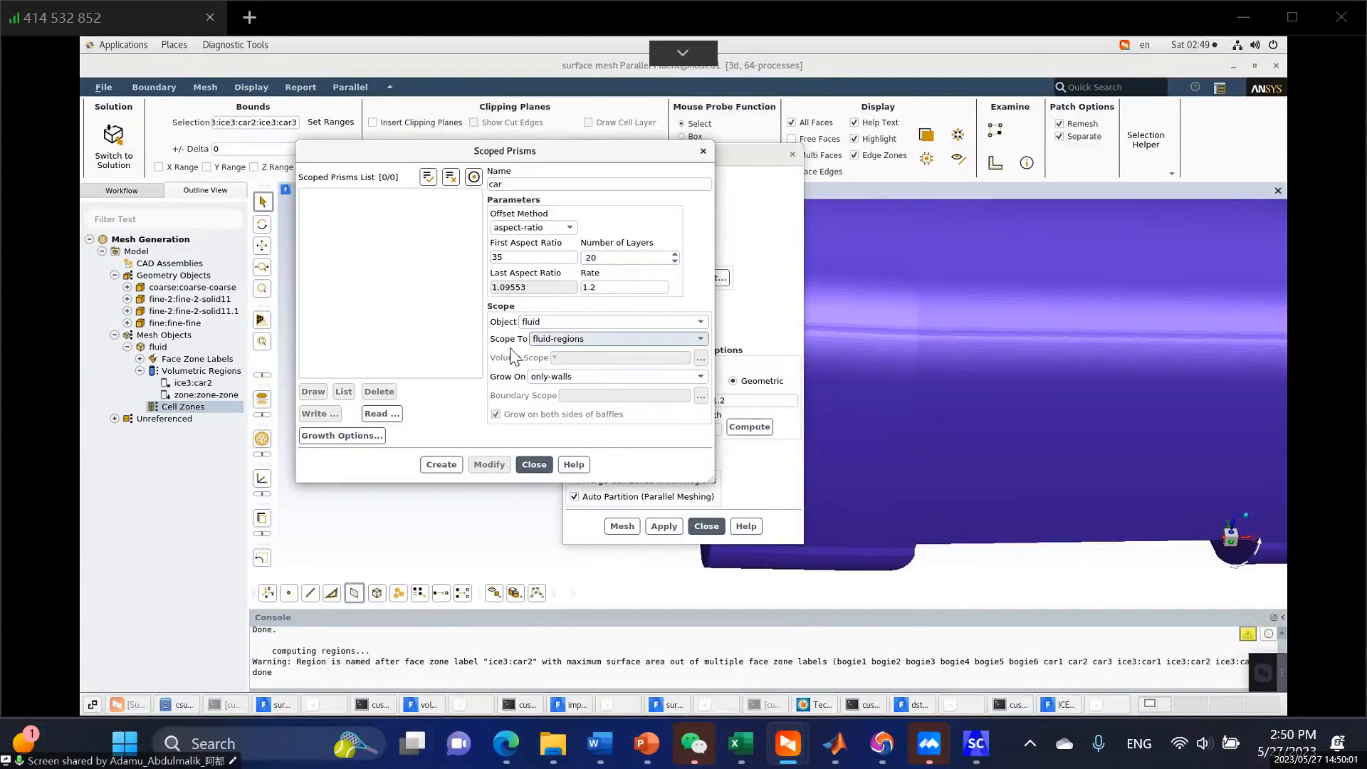
Keep the scope on the fluid object's fluid-regions and set the car control to grow on selected-labels.
{"action": "left_click", "coordinate": [701, 338]}
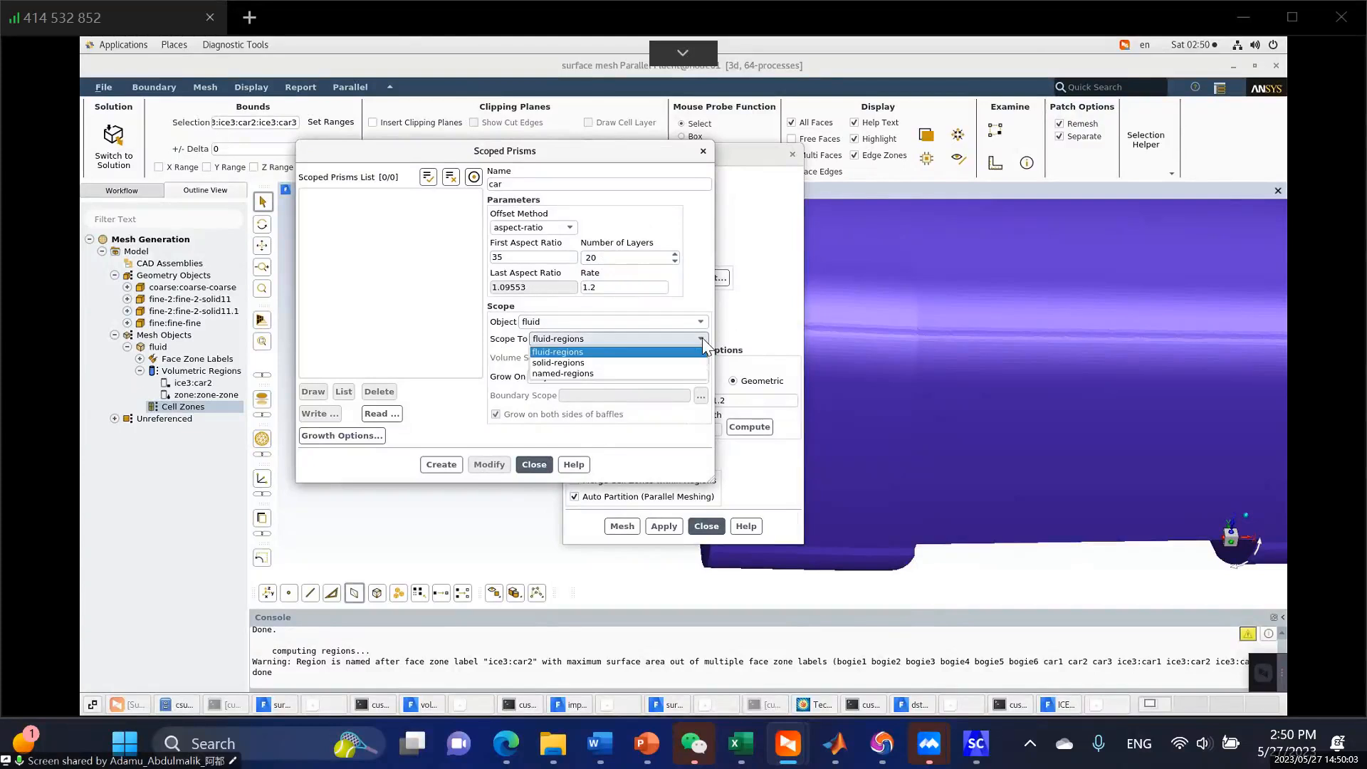
{"action": "left_click", "coordinate": [683, 337]}
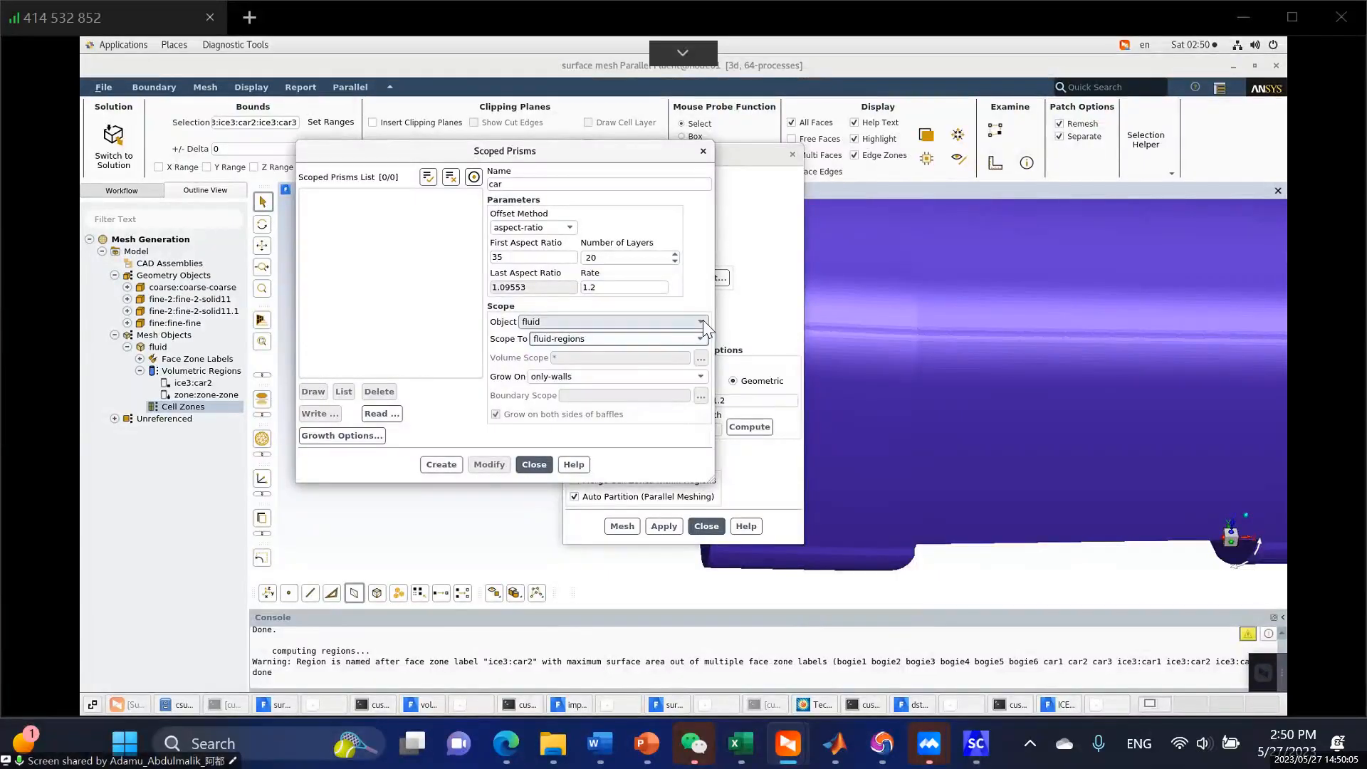
{"action": "left_click", "coordinate": [702, 322]}
{"action": "left_click", "coordinate": [612, 337]}
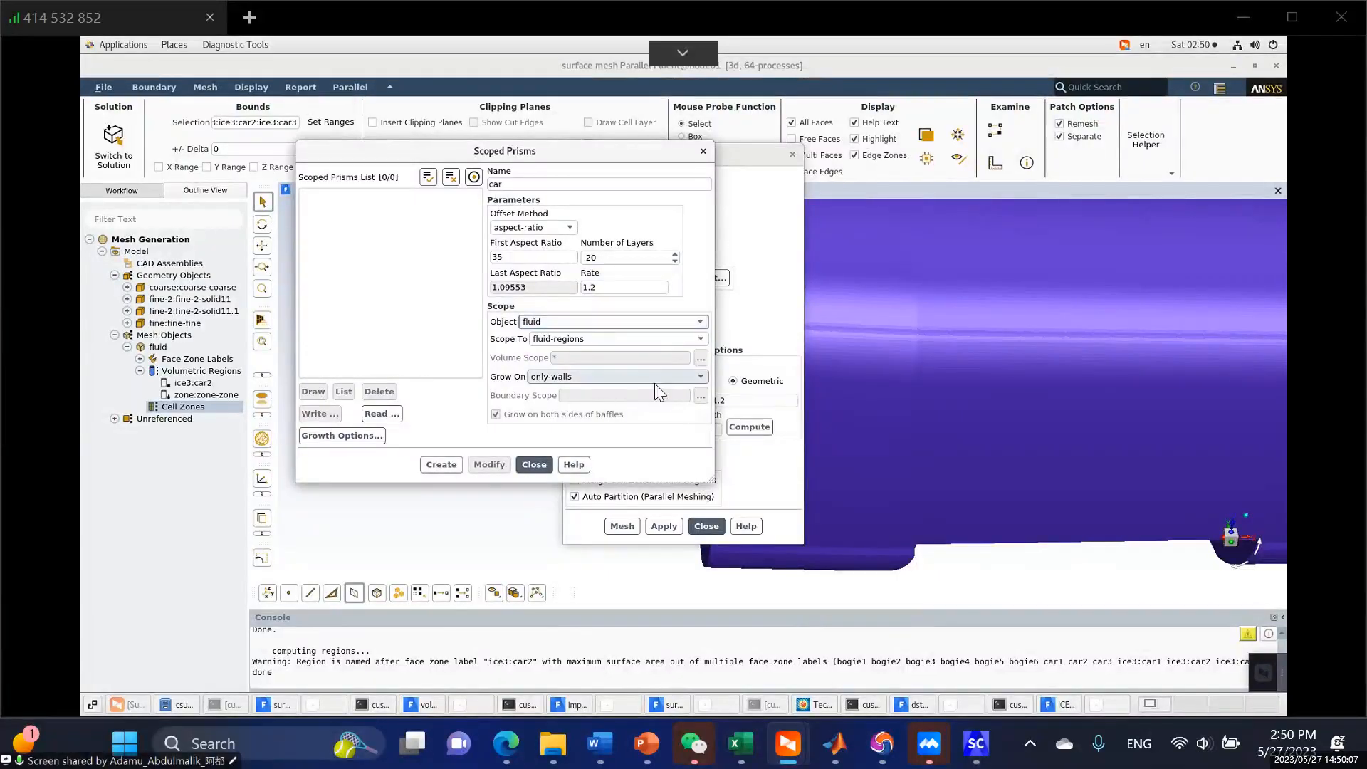
{"action": "left_click", "coordinate": [699, 377]}
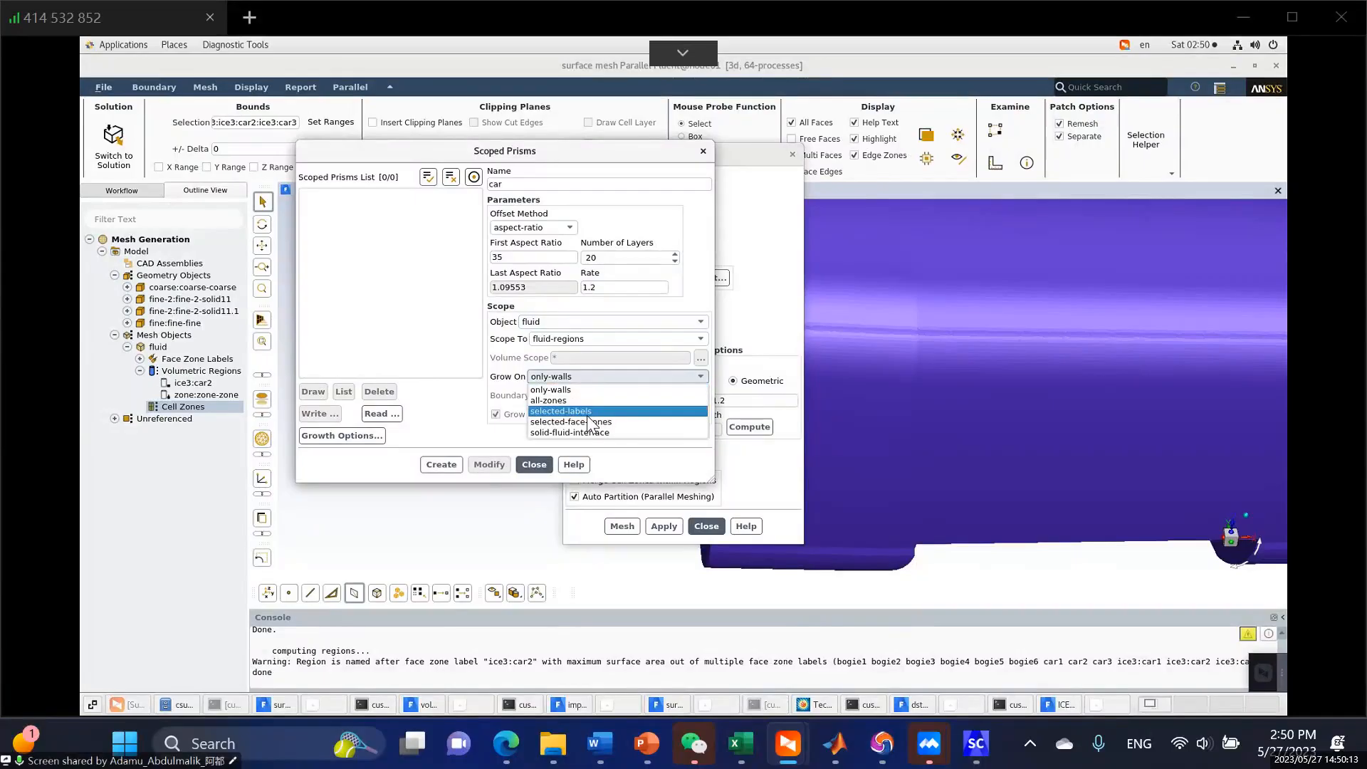
{"action": "left_click", "coordinate": [662, 411]}
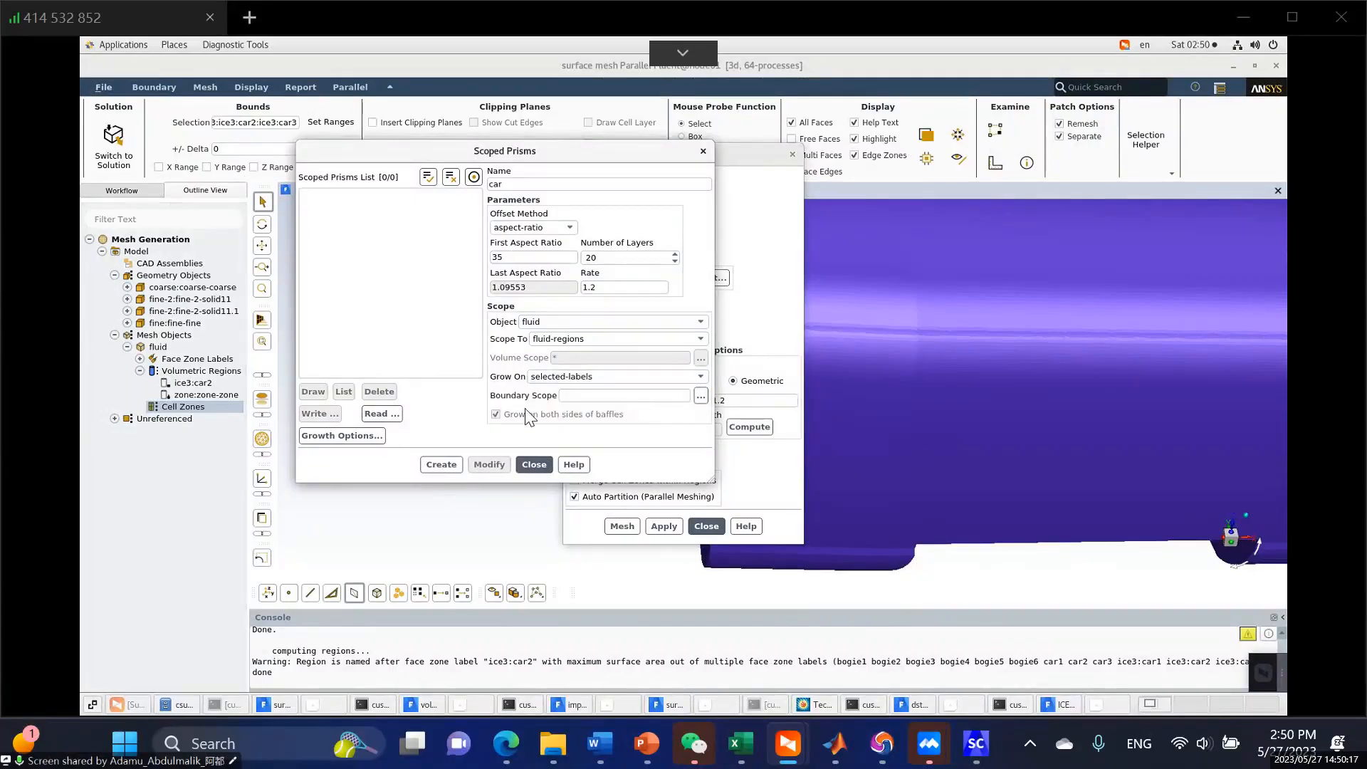
Assign the car1, car2 and car3 labels as the boundary scope and create the car prism control.
{"action": "left_click", "coordinate": [701, 396]}
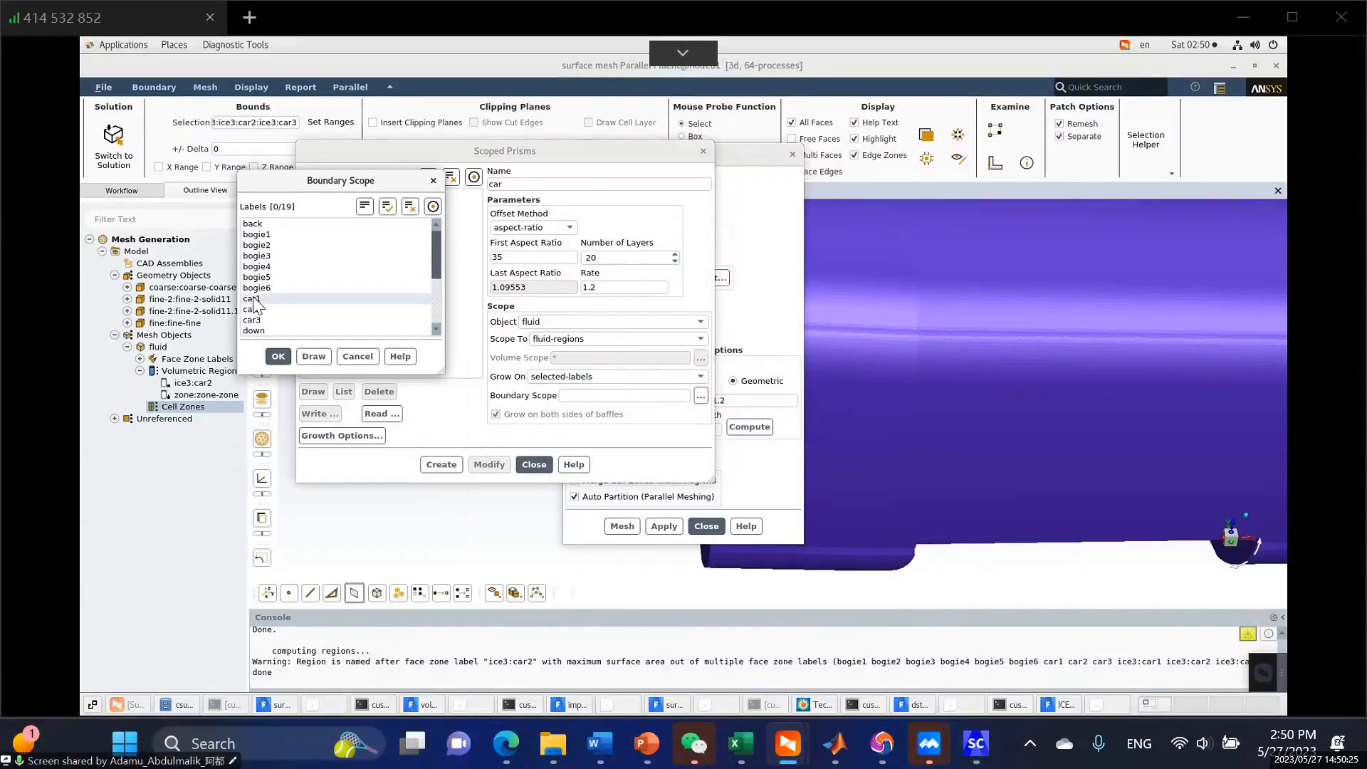
{"action": "left_click", "coordinate": [253, 299]}
{"action": "left_click", "coordinate": [253, 309]}
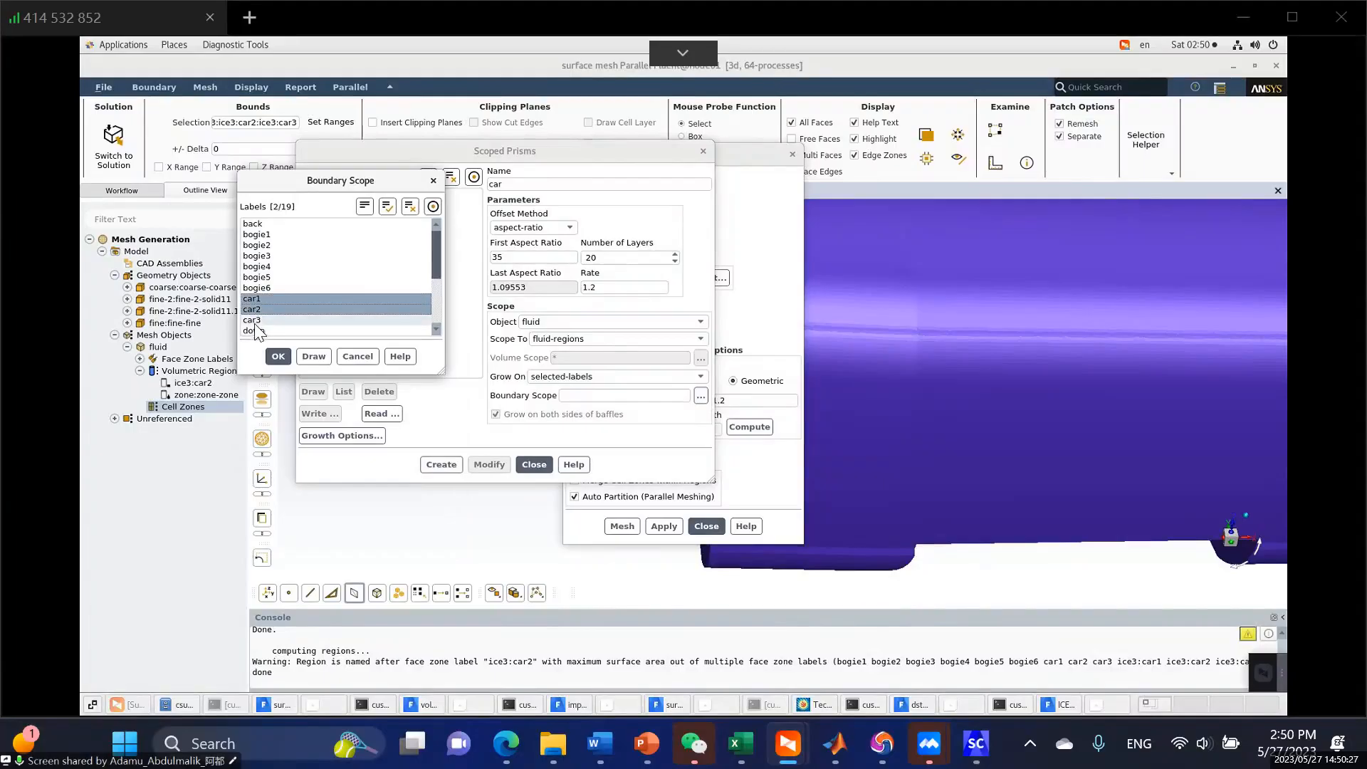
{"action": "left_click", "coordinate": [254, 320]}
{"action": "left_click", "coordinate": [278, 356]}
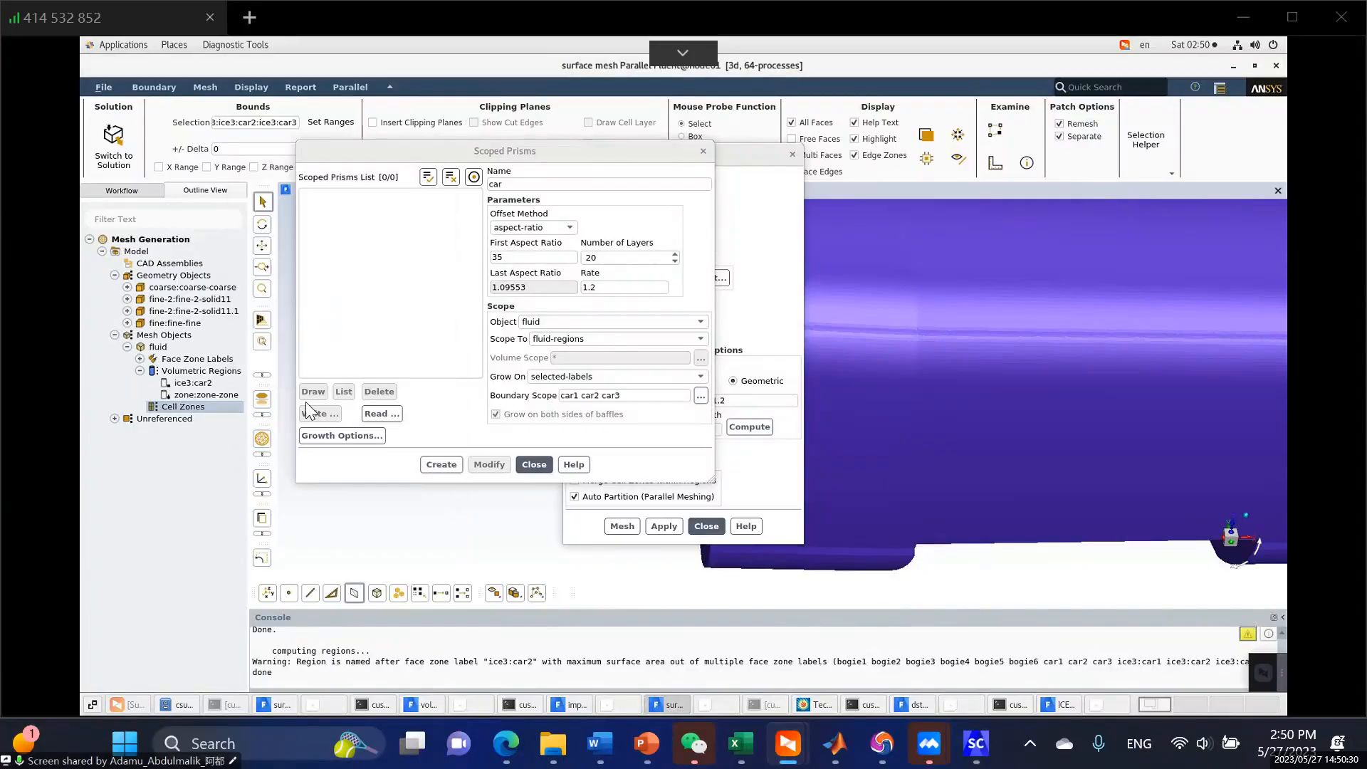
{"action": "left_click", "coordinate": [431, 466]}
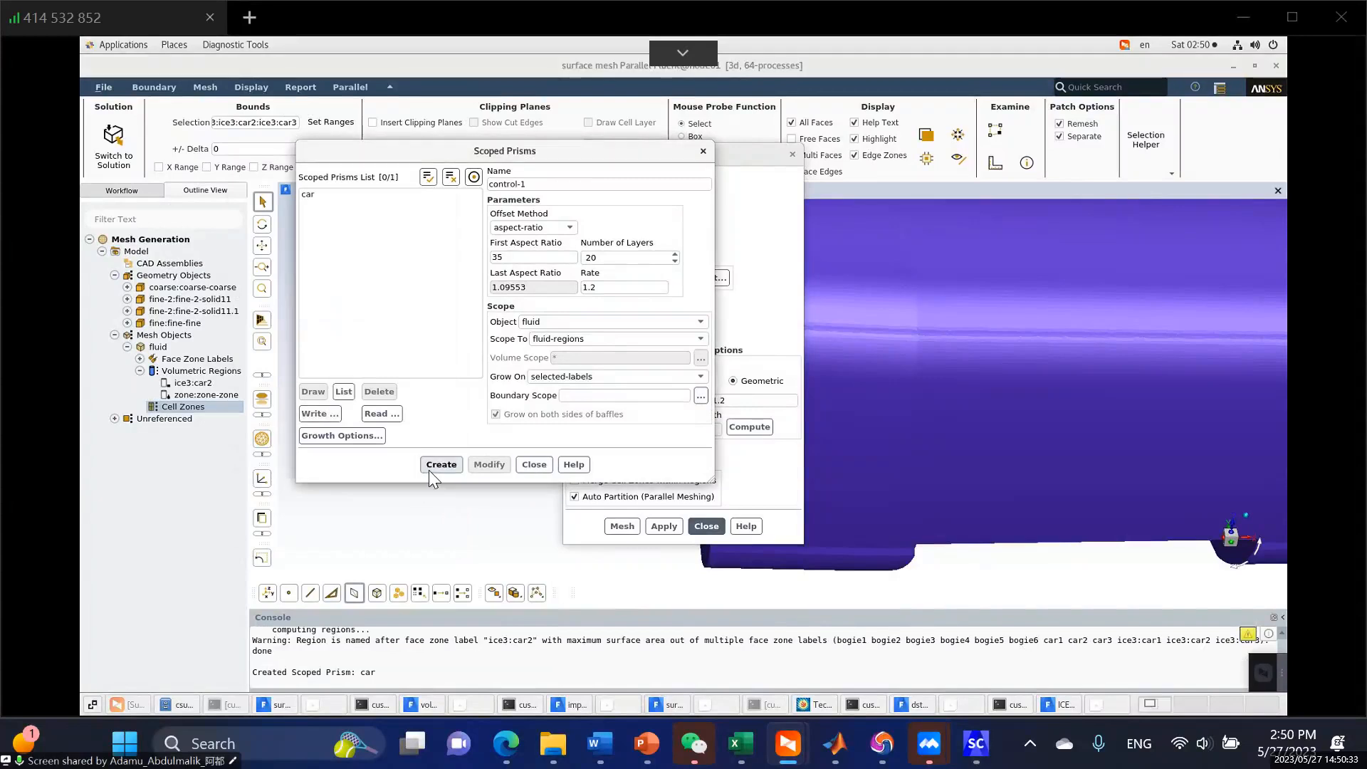
Name the next prism control bogie, with a first aspect ratio of 25 and 10 layers.
{"action": "left_click_drag", "start_coordinate": [542, 184], "coordinate": [466, 186]}
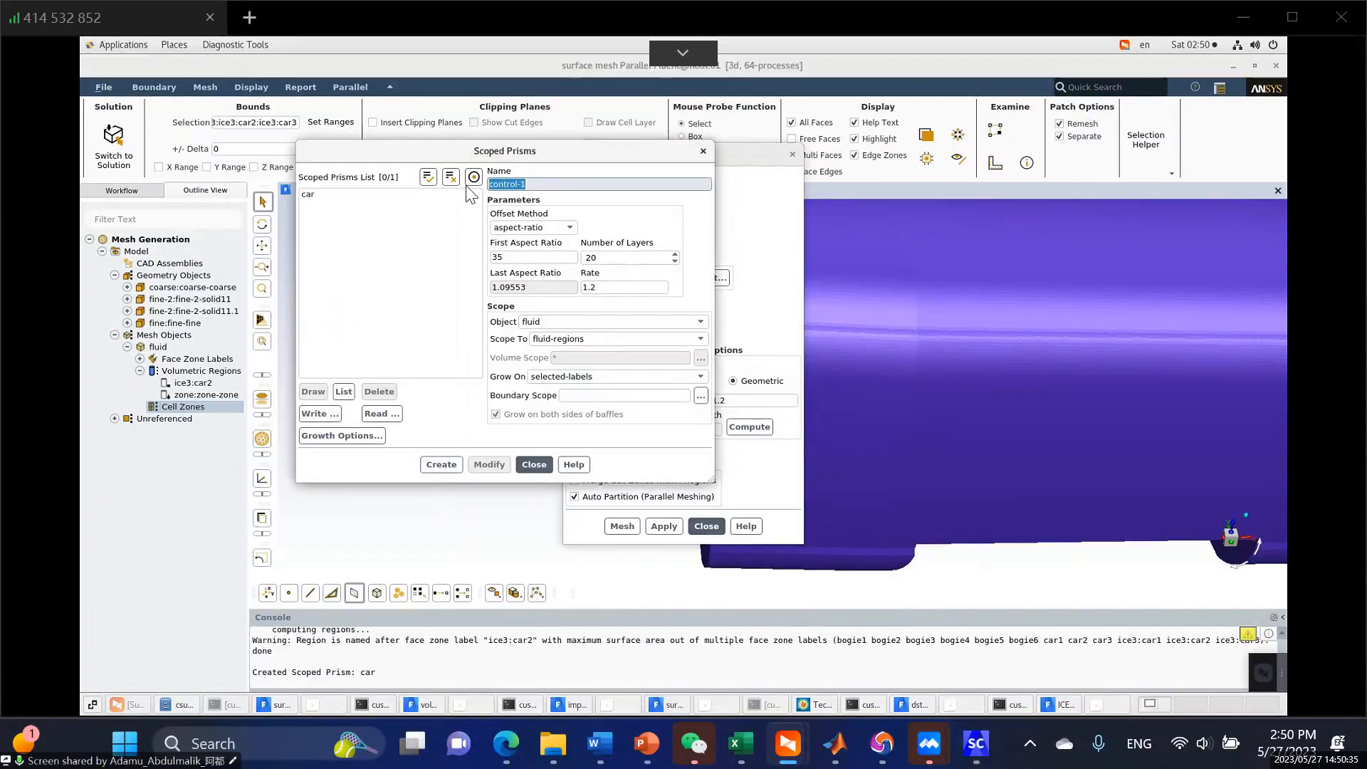
{"action": "type", "text": "bogie"}
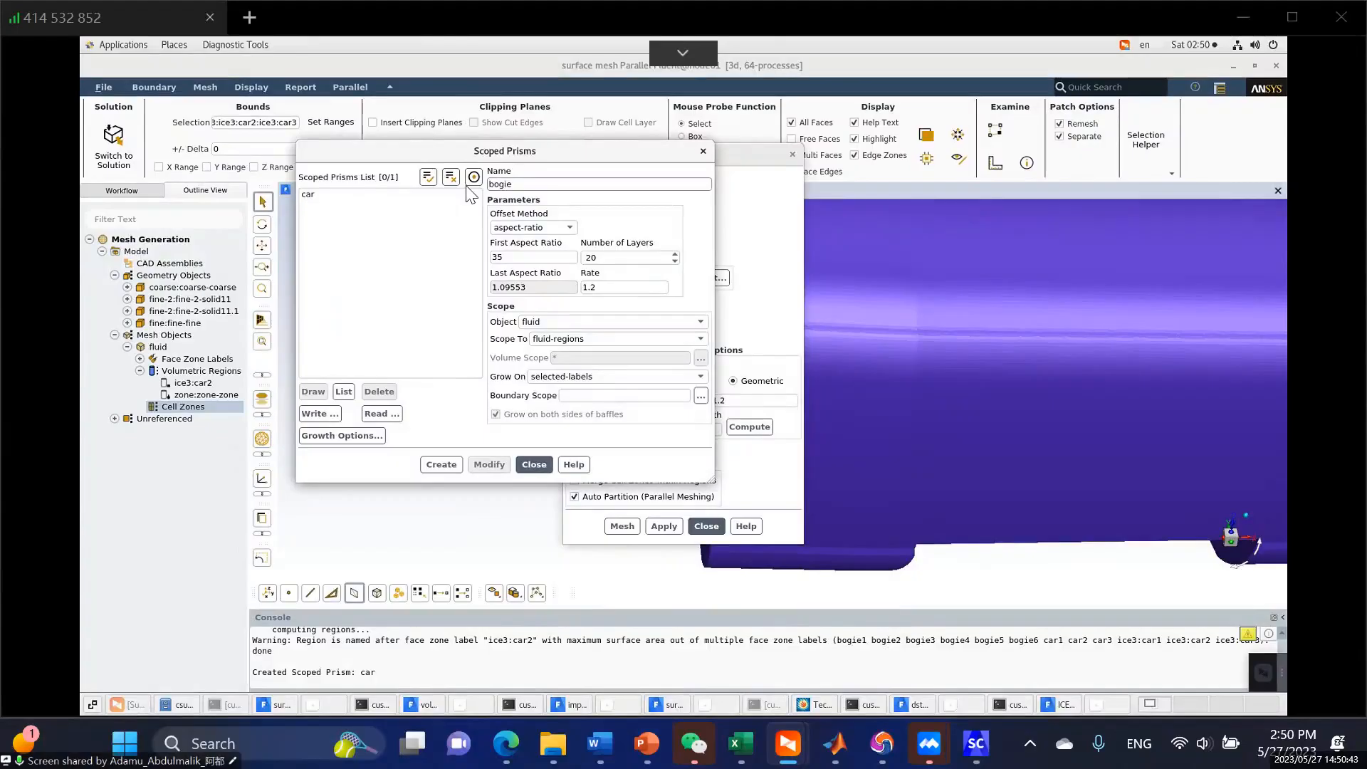
{"action": "double_click", "coordinate": [496, 258]}
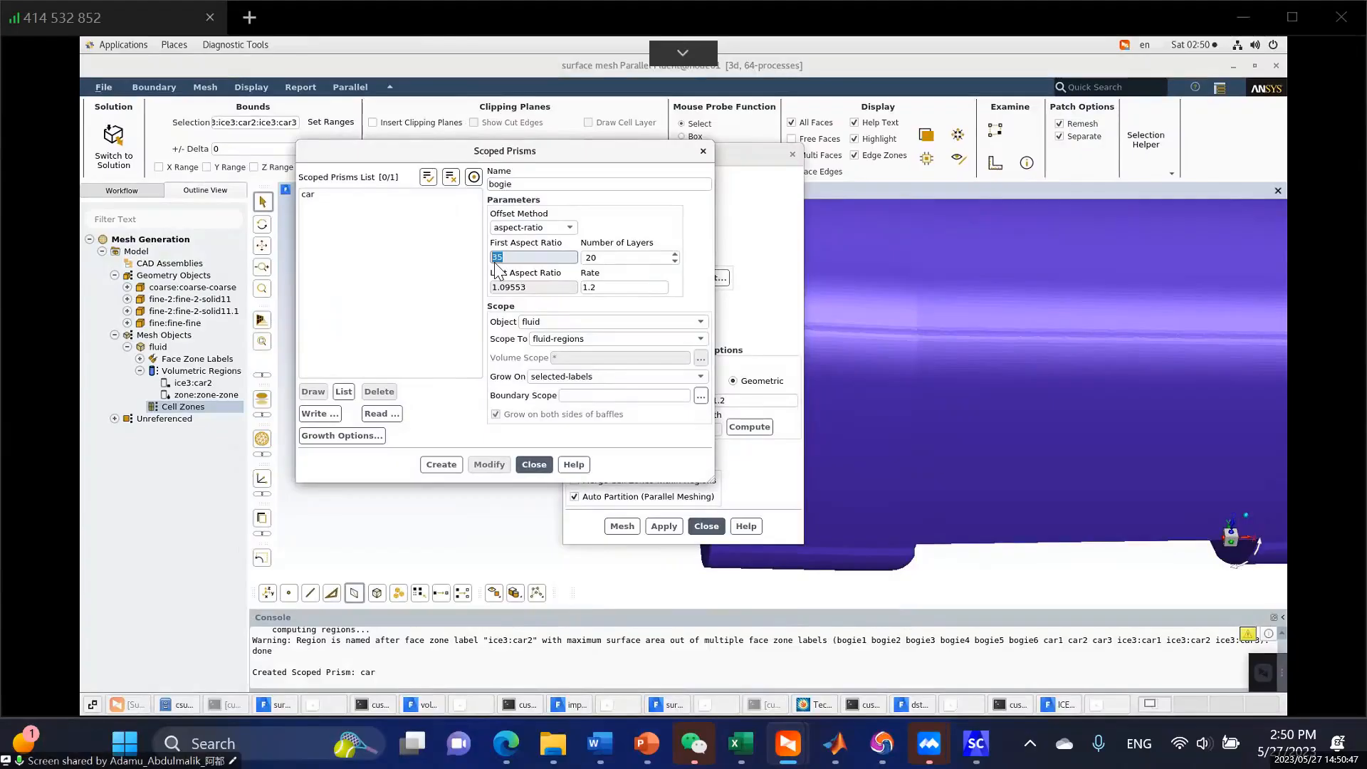
{"action": "type", "text": "25"}
{"action": "key", "text": "Tab"}
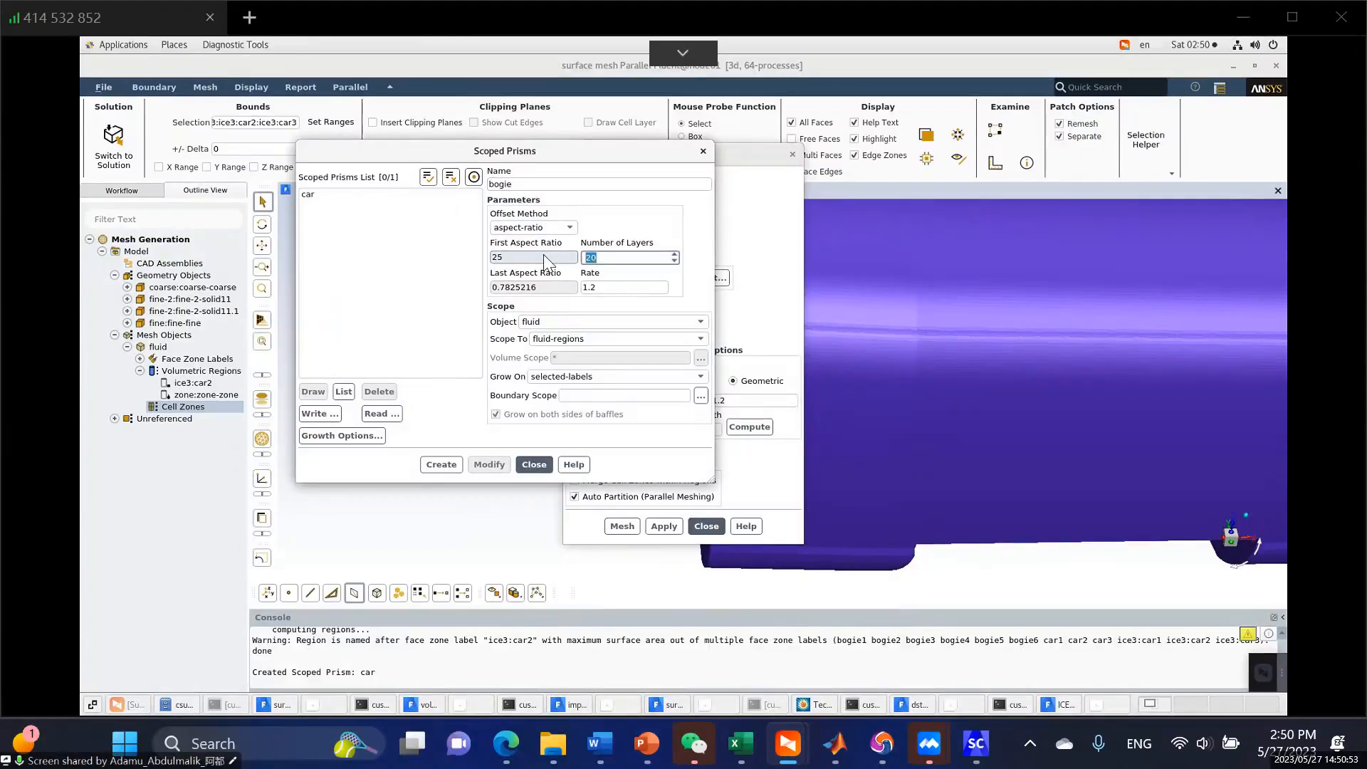
{"action": "type", "text": "10"}
{"action": "key", "text": "Return"}
Assign the labels bogie1 through bogie6 as the boundary scope and create the bogie prism control.
{"action": "left_click", "coordinate": [701, 395]}
{"action": "left_click", "coordinate": [257, 235]}
{"action": "left_click", "coordinate": [261, 245]}
{"action": "left_click", "coordinate": [266, 256]}
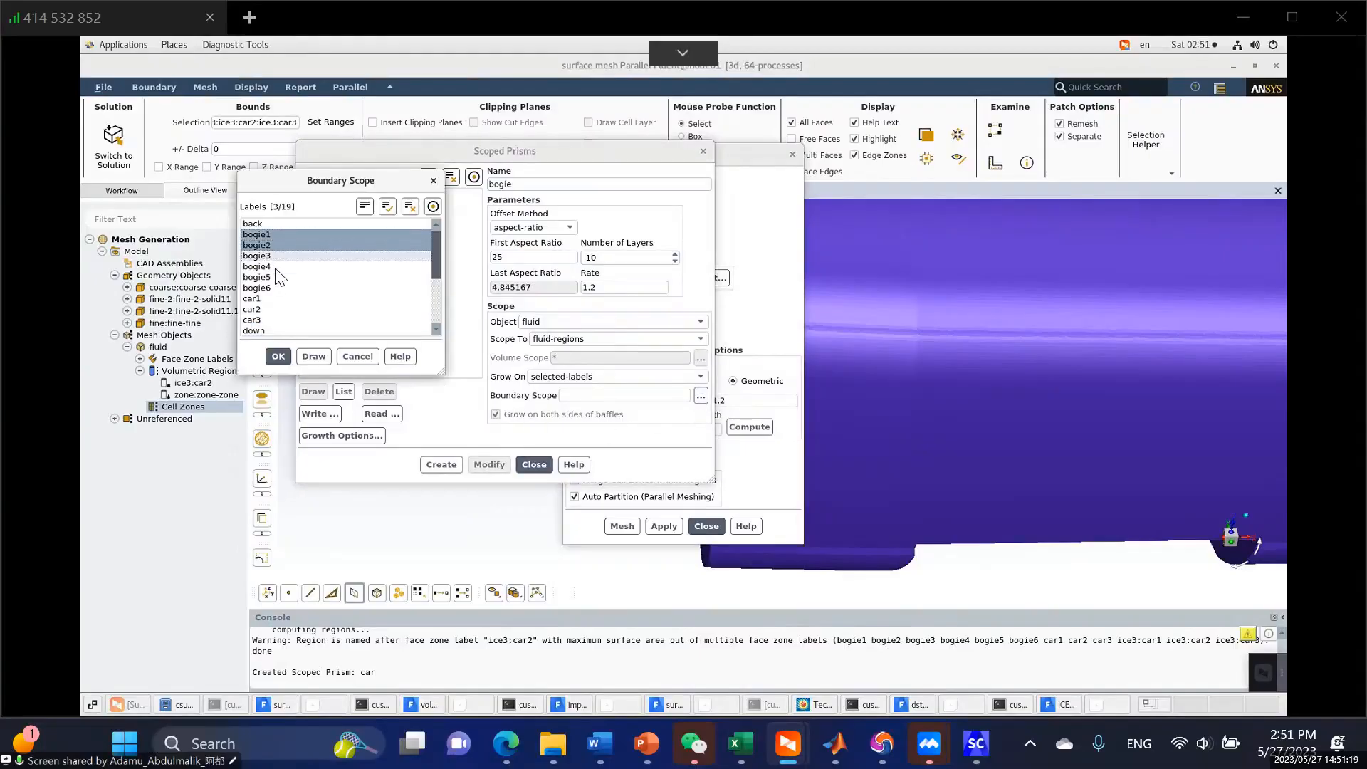
{"action": "left_click", "coordinate": [258, 266]}
{"action": "left_click", "coordinate": [257, 277]}
{"action": "left_click", "coordinate": [258, 288]}
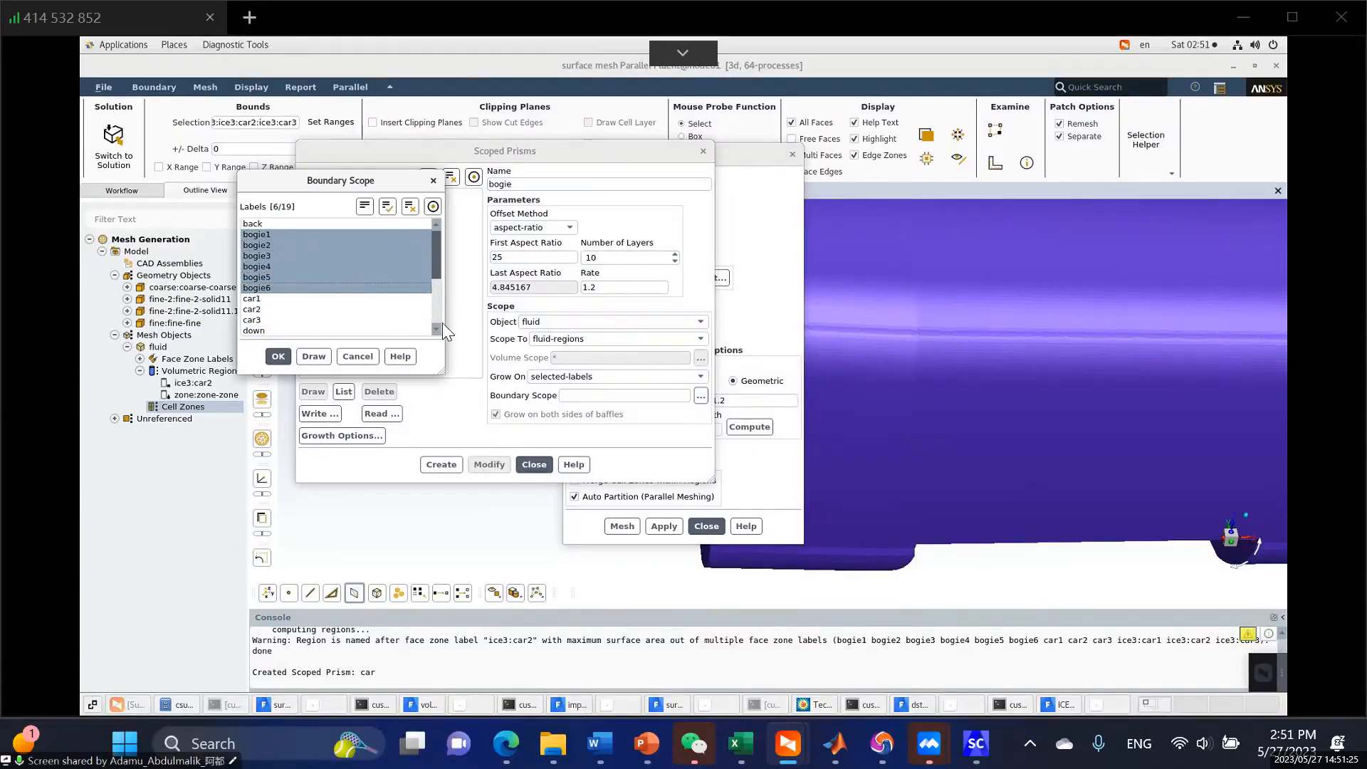
{"action": "key", "text": "Return"}
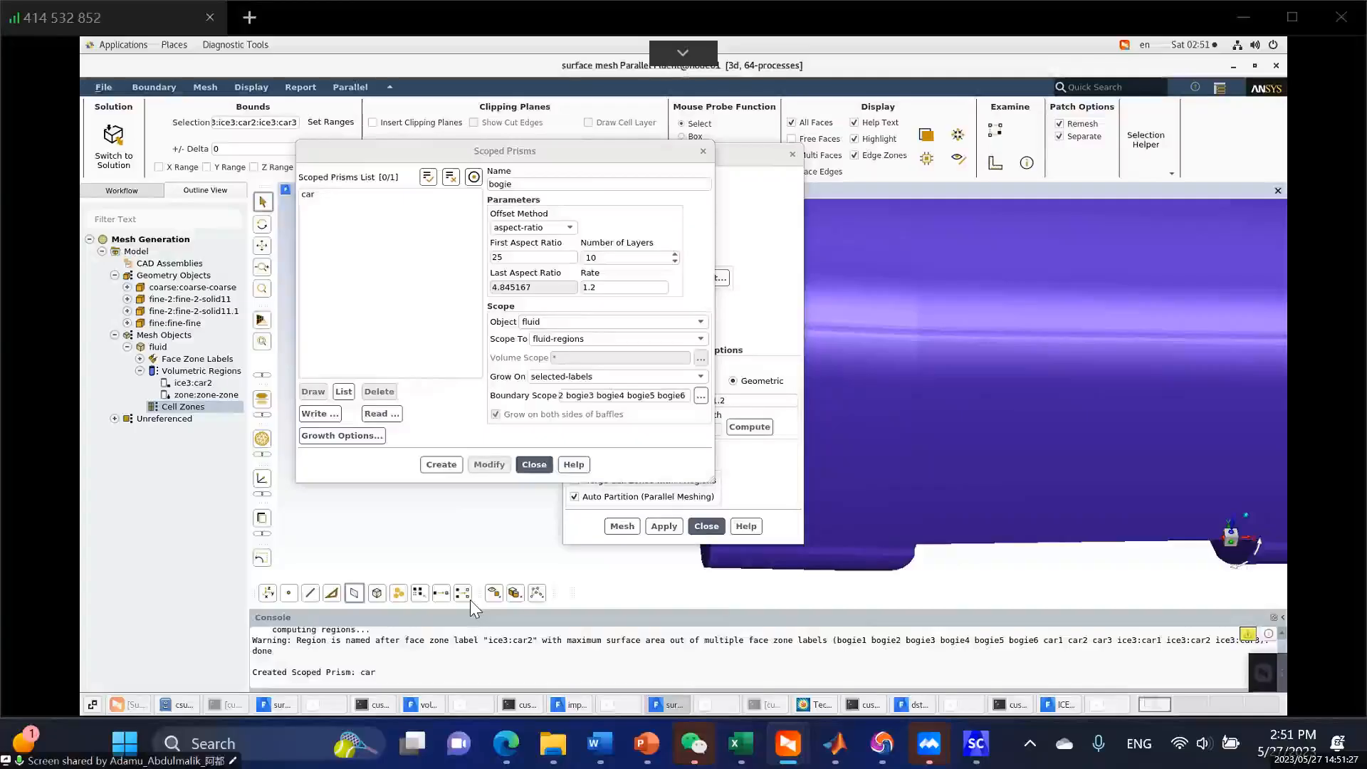
{"action": "left_click", "coordinate": [441, 464]}
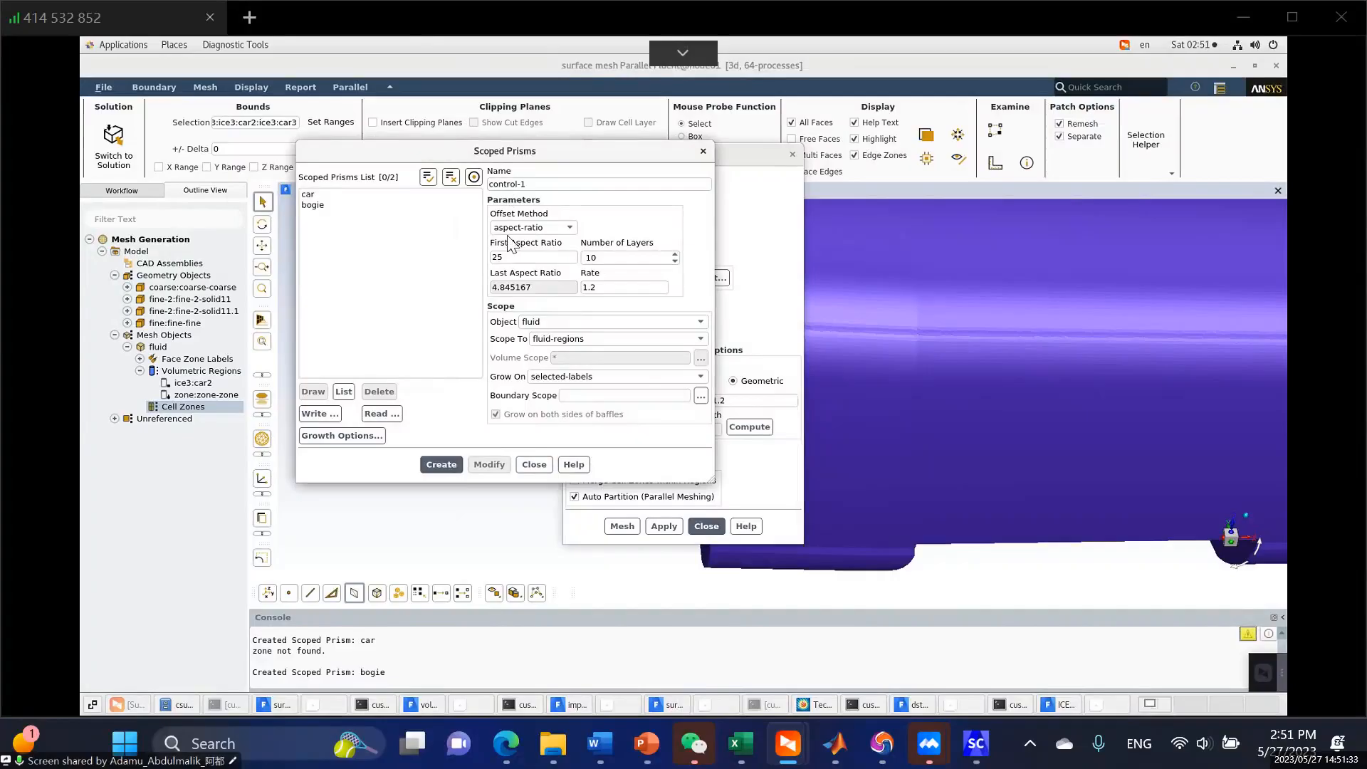
Create a scoped prism control named domain on the back, down, front, inlet, outlet and up labels.
{"action": "left_click", "coordinate": [529, 182]}
{"action": "mouse_move", "coordinate": [491, 182]}
{"action": "left_mouse_down"}
{"action": "mouse_move", "coordinate": [535, 190]}
{"action": "mouse_move", "coordinate": [476, 186]}
{"action": "left_mouse_up"}
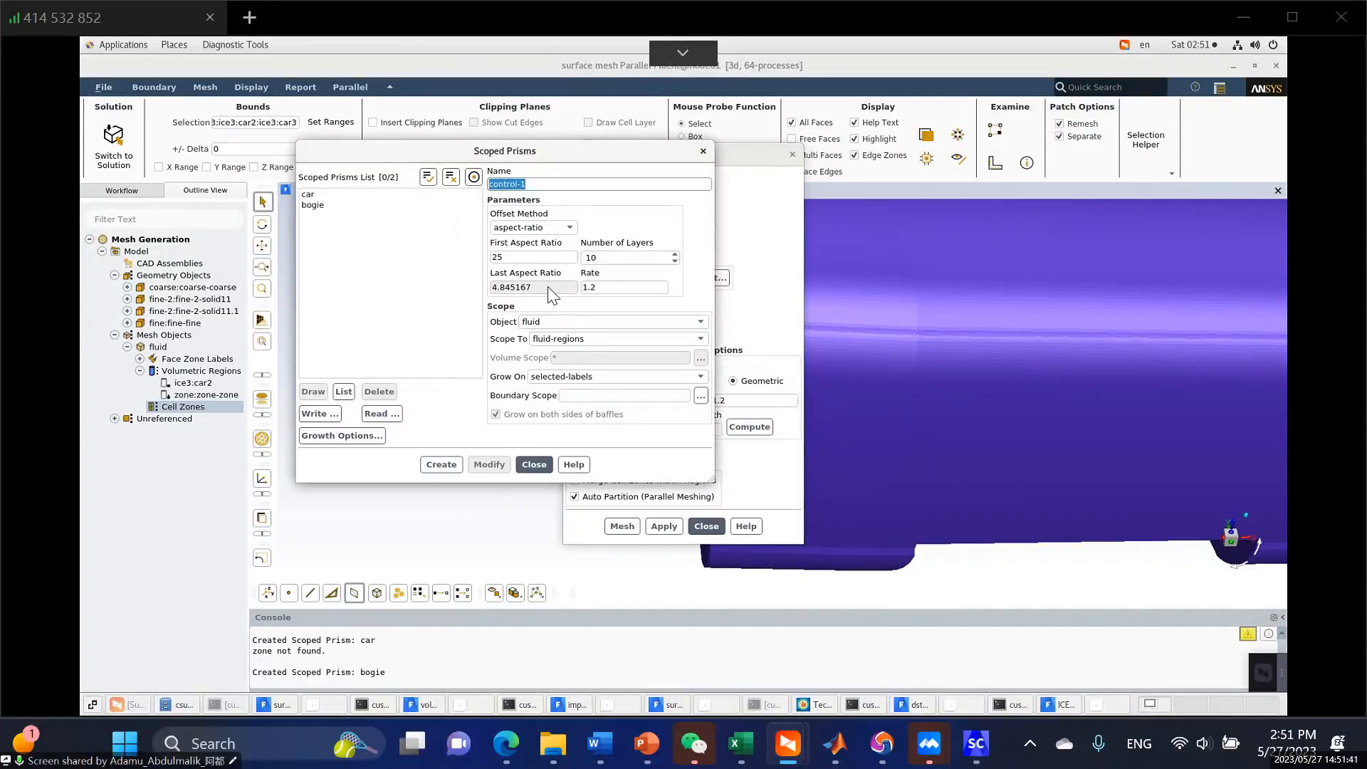
{"action": "type", "text": "domain"}
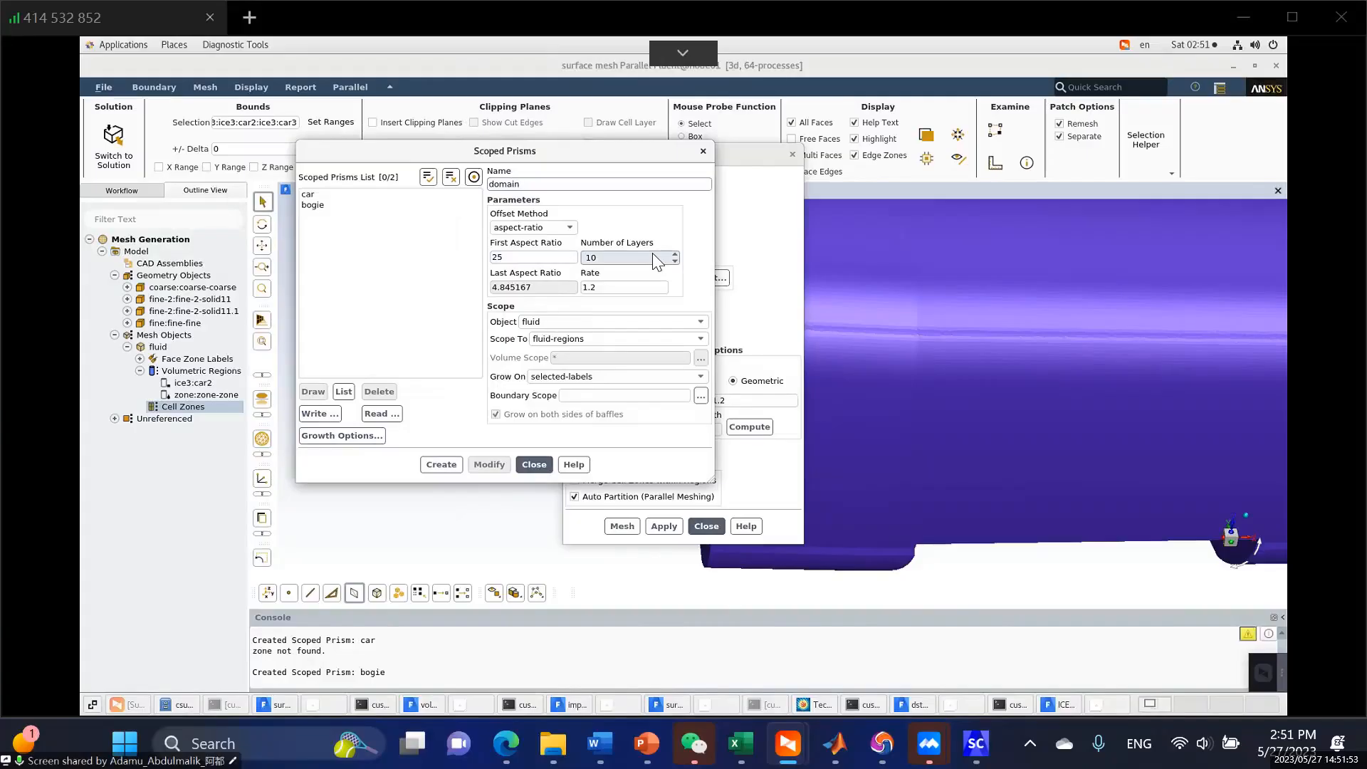
{"action": "left_click", "coordinate": [700, 395]}
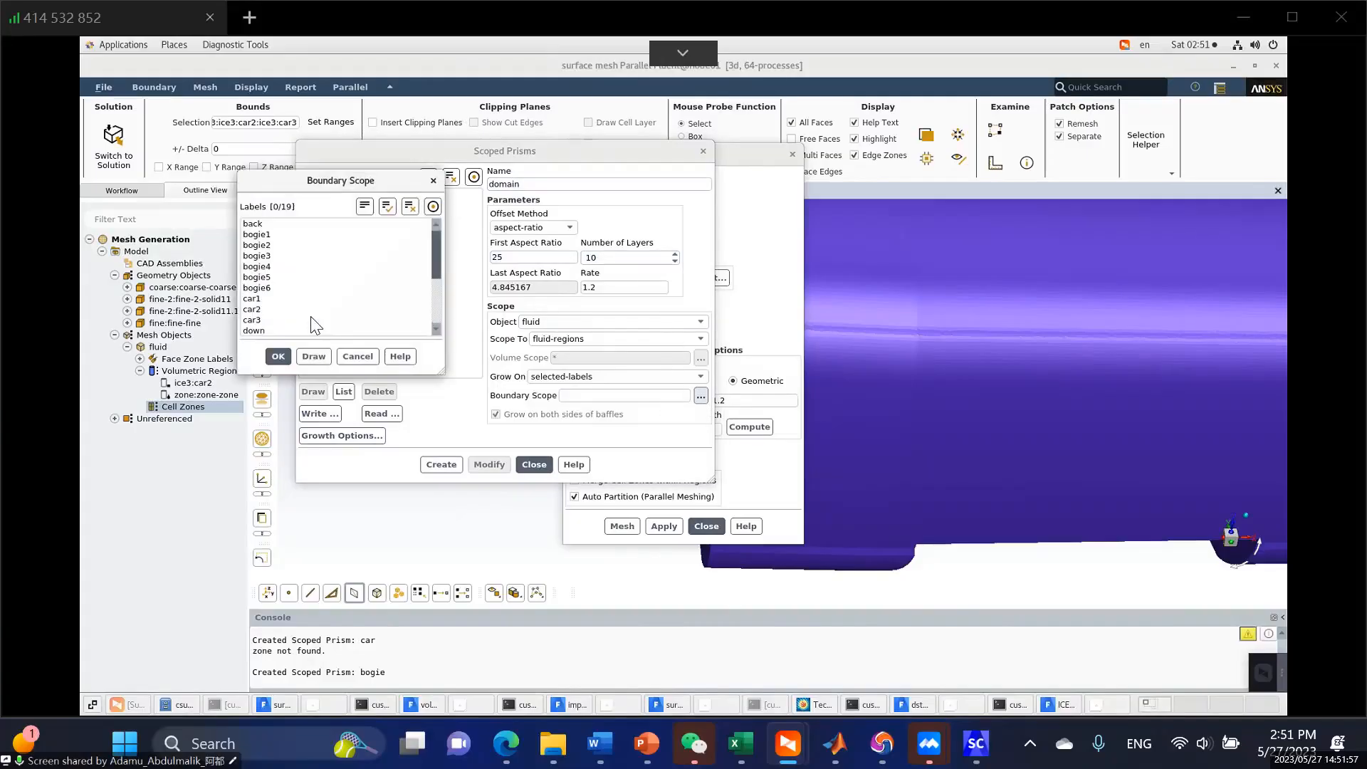
{"action": "left_click", "coordinate": [265, 224]}
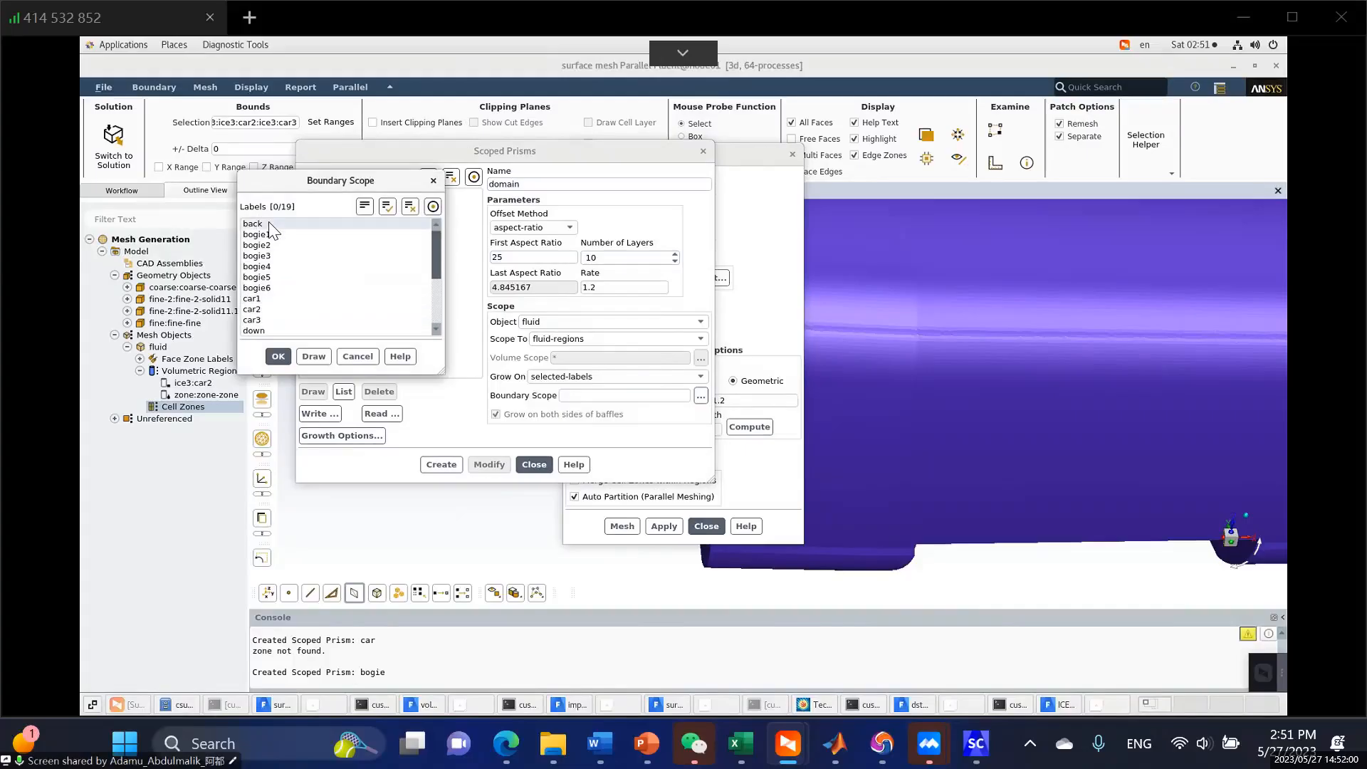
{"action": "scroll", "coordinate": [279, 270], "scroll_direction": "down", "scroll_amount": 2}
{"action": "left_click", "coordinate": [268, 266]}
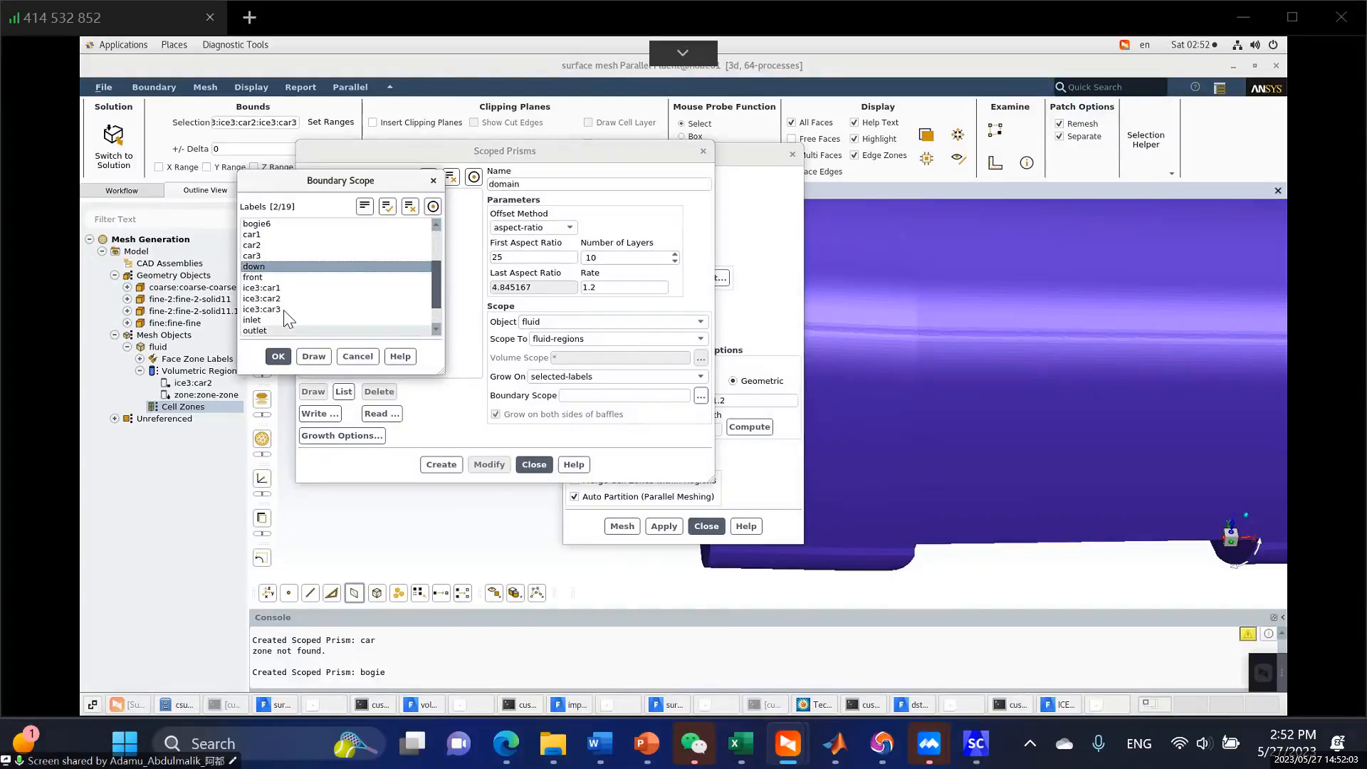
{"action": "left_click", "coordinate": [266, 277]}
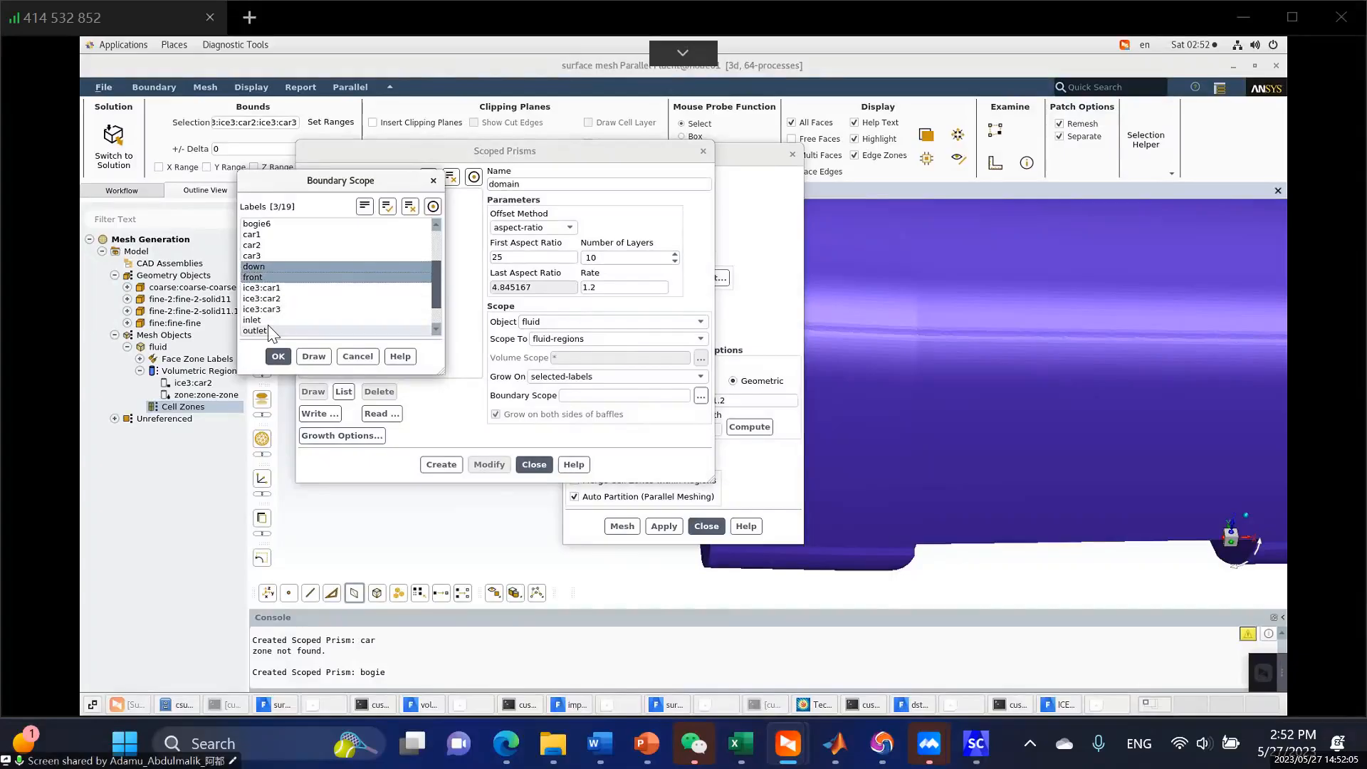
{"action": "left_click", "coordinate": [270, 324]}
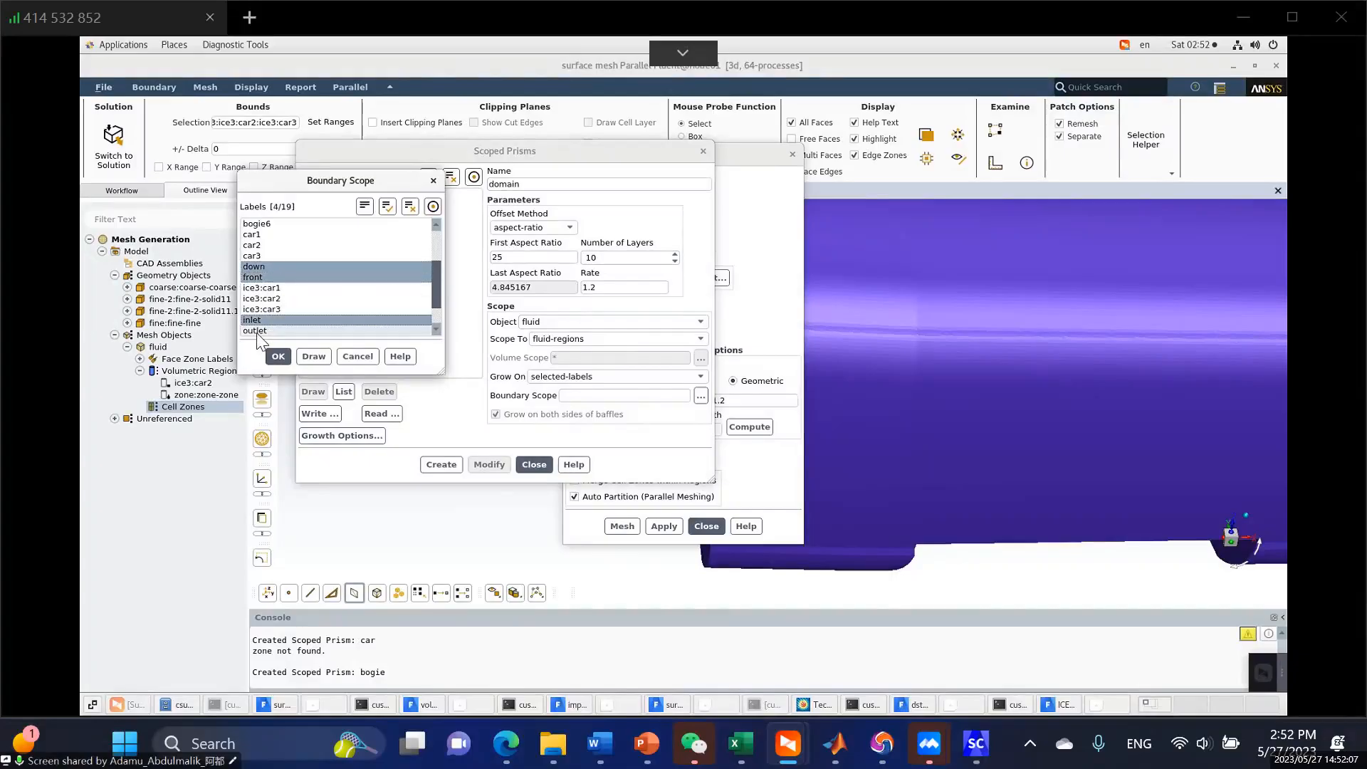
{"action": "left_click", "coordinate": [281, 329]}
{"action": "scroll", "coordinate": [280, 312], "scroll_direction": "down", "scroll_amount": 1}
{"action": "left_click", "coordinate": [279, 311]}
{"action": "left_click", "coordinate": [281, 356]}
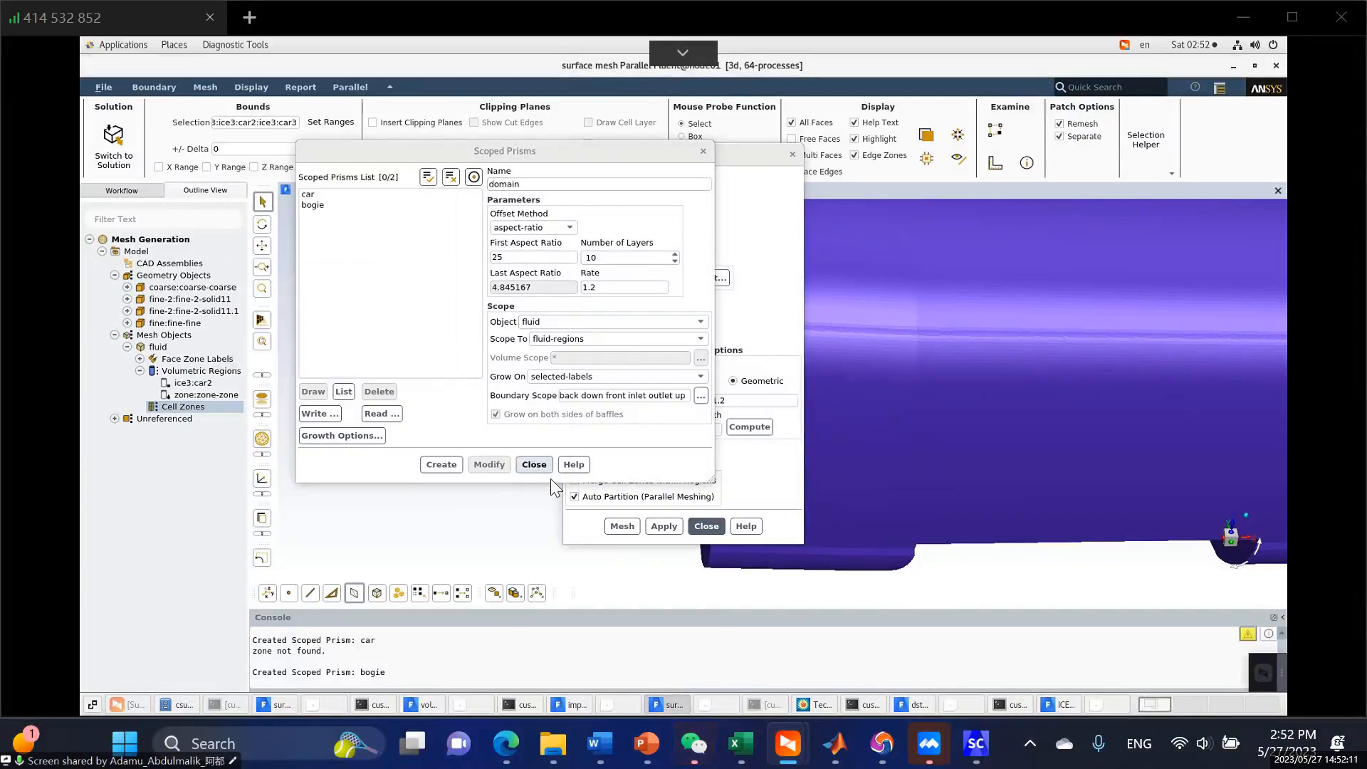
{"action": "left_click", "coordinate": [432, 465]}
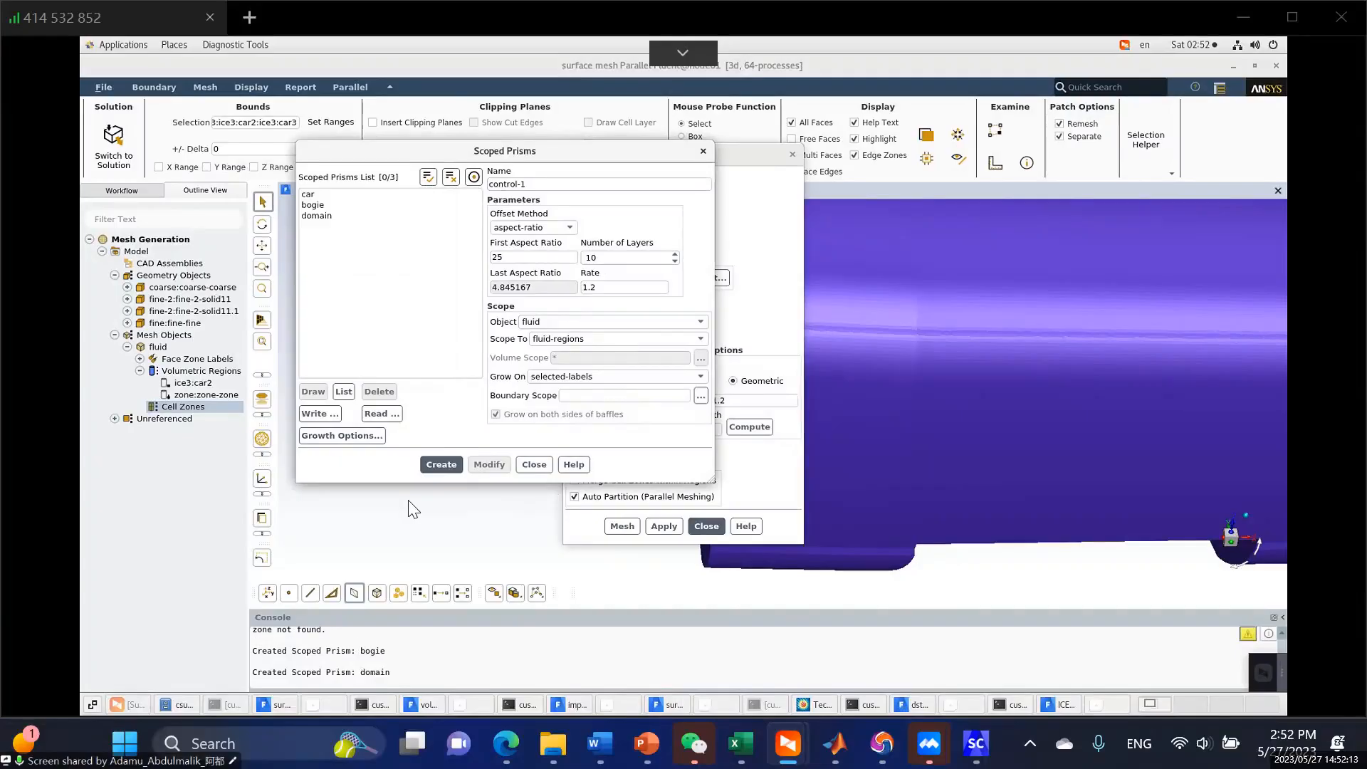
Write the car, bogie and domain prism controls to a file named pr and close the scoped prism settings.
{"action": "left_click", "coordinate": [427, 178]}
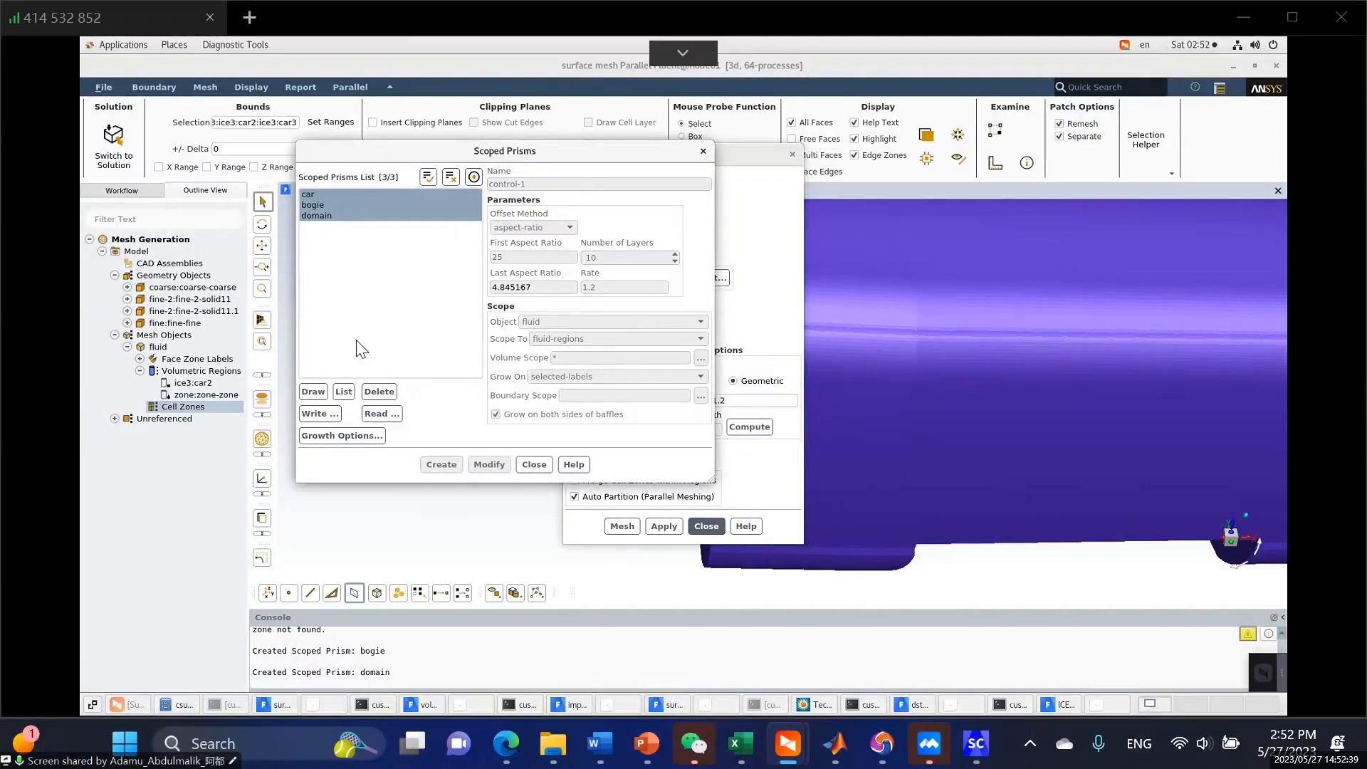
{"action": "left_click", "coordinate": [320, 412]}
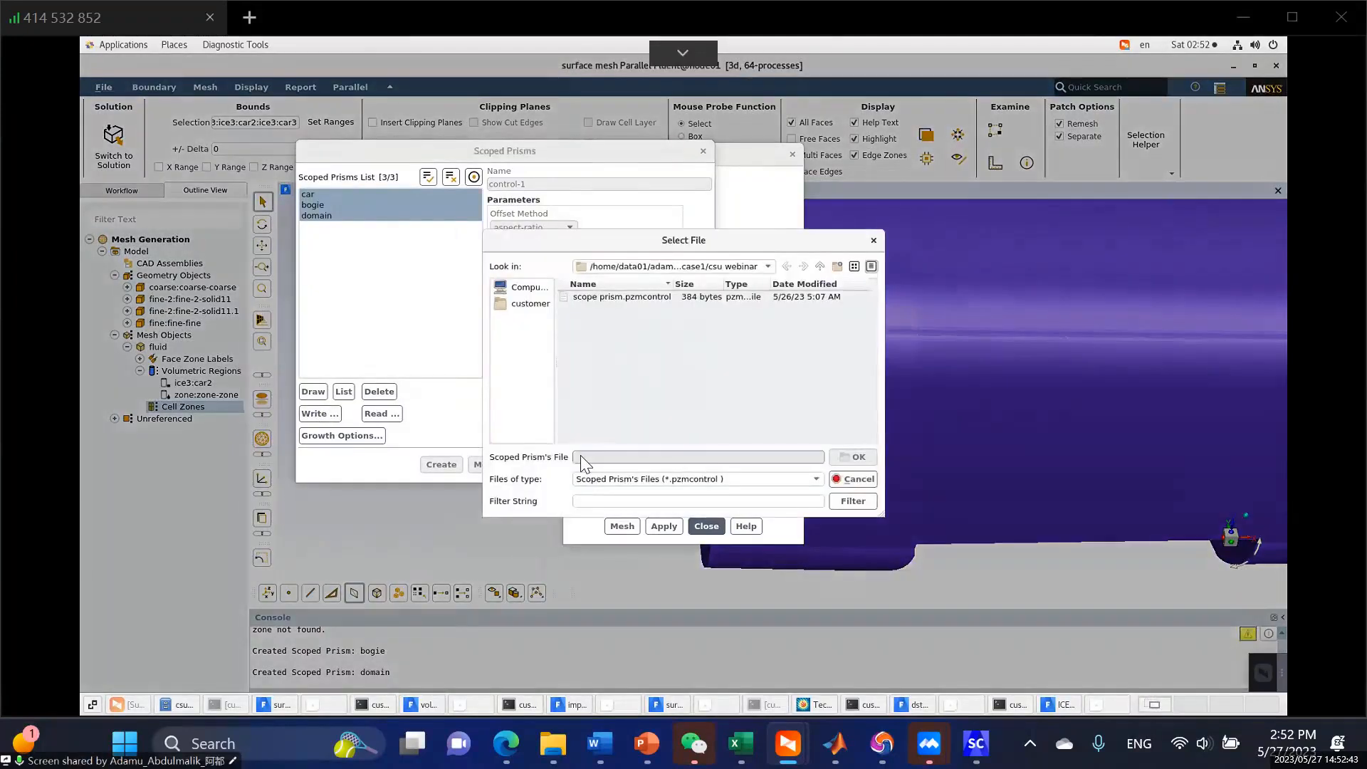
{"action": "type", "text": "pr"}
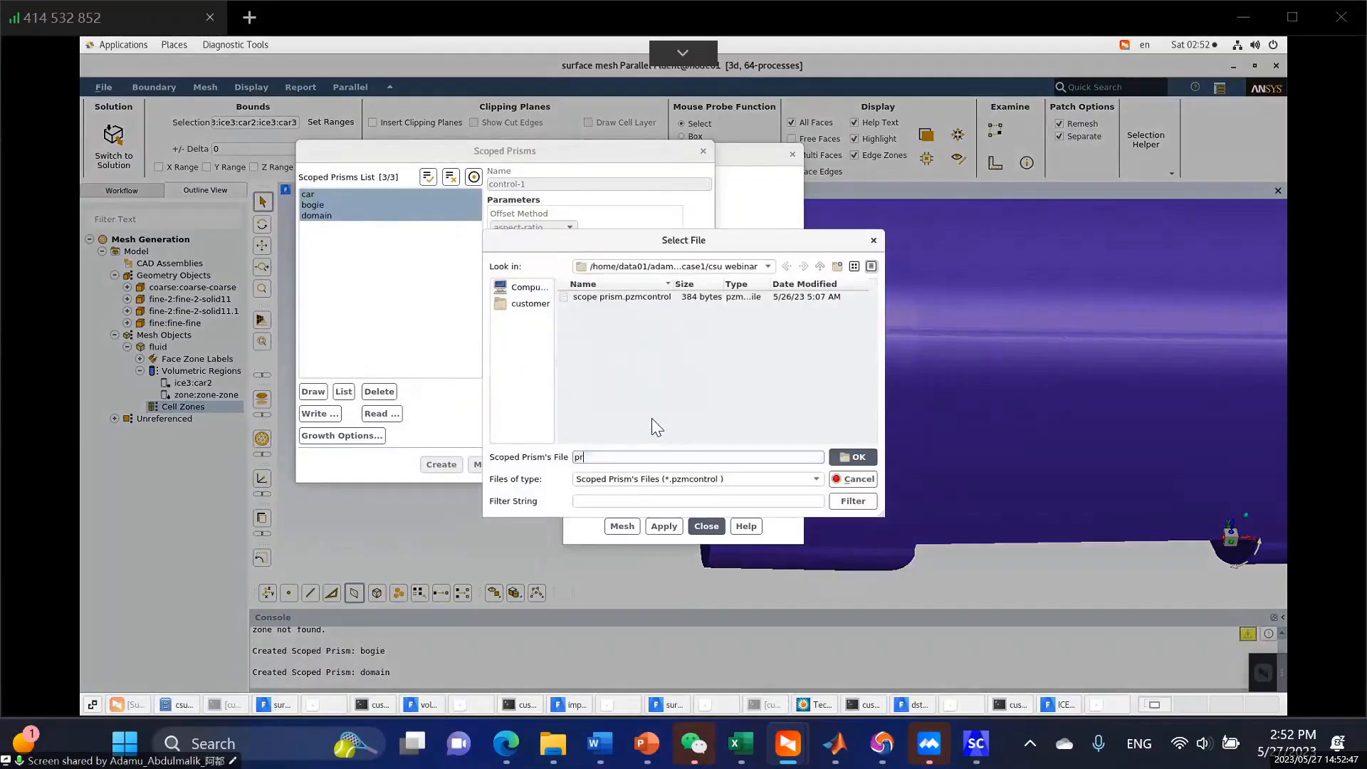
{"action": "left_click", "coordinate": [853, 457]}
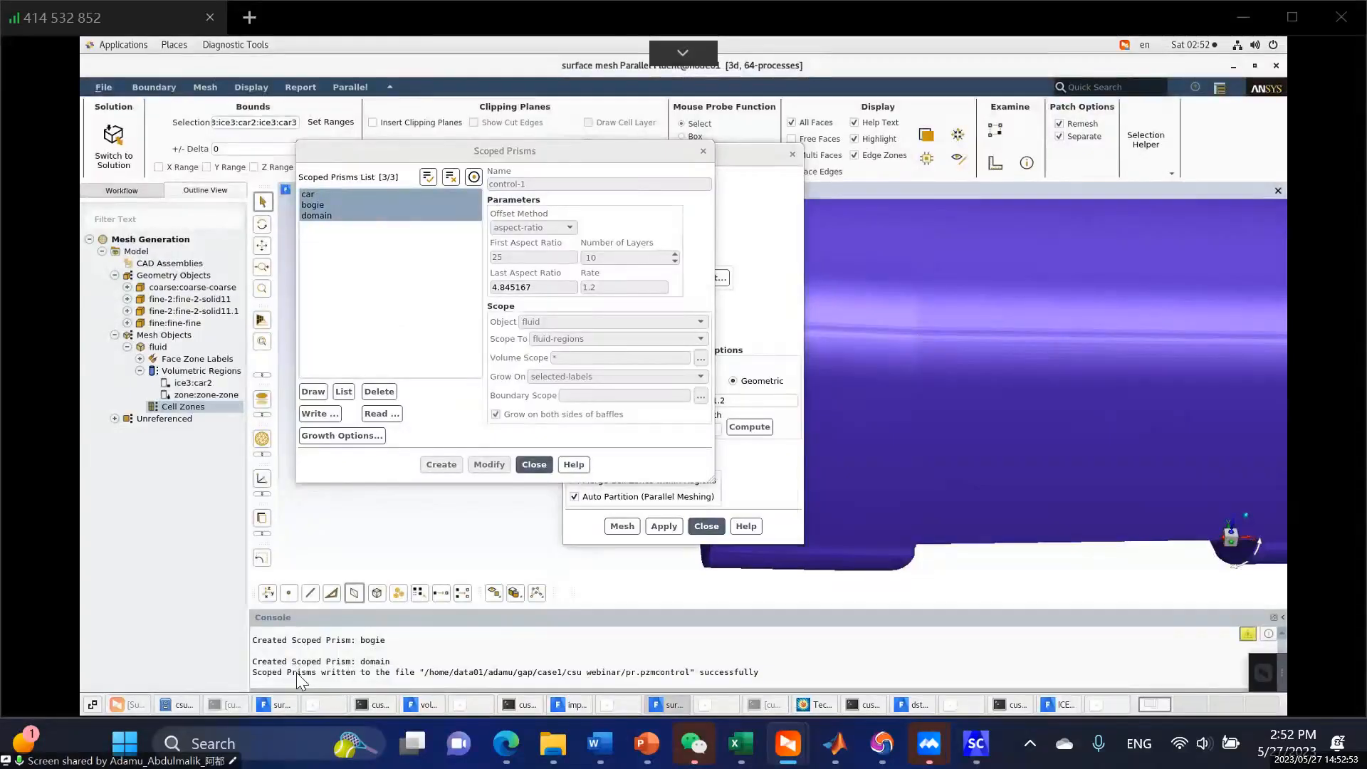
{"action": "left_click_drag", "start_coordinate": [430, 668], "coordinate": [682, 654]}
{"action": "left_click", "coordinate": [420, 210]}
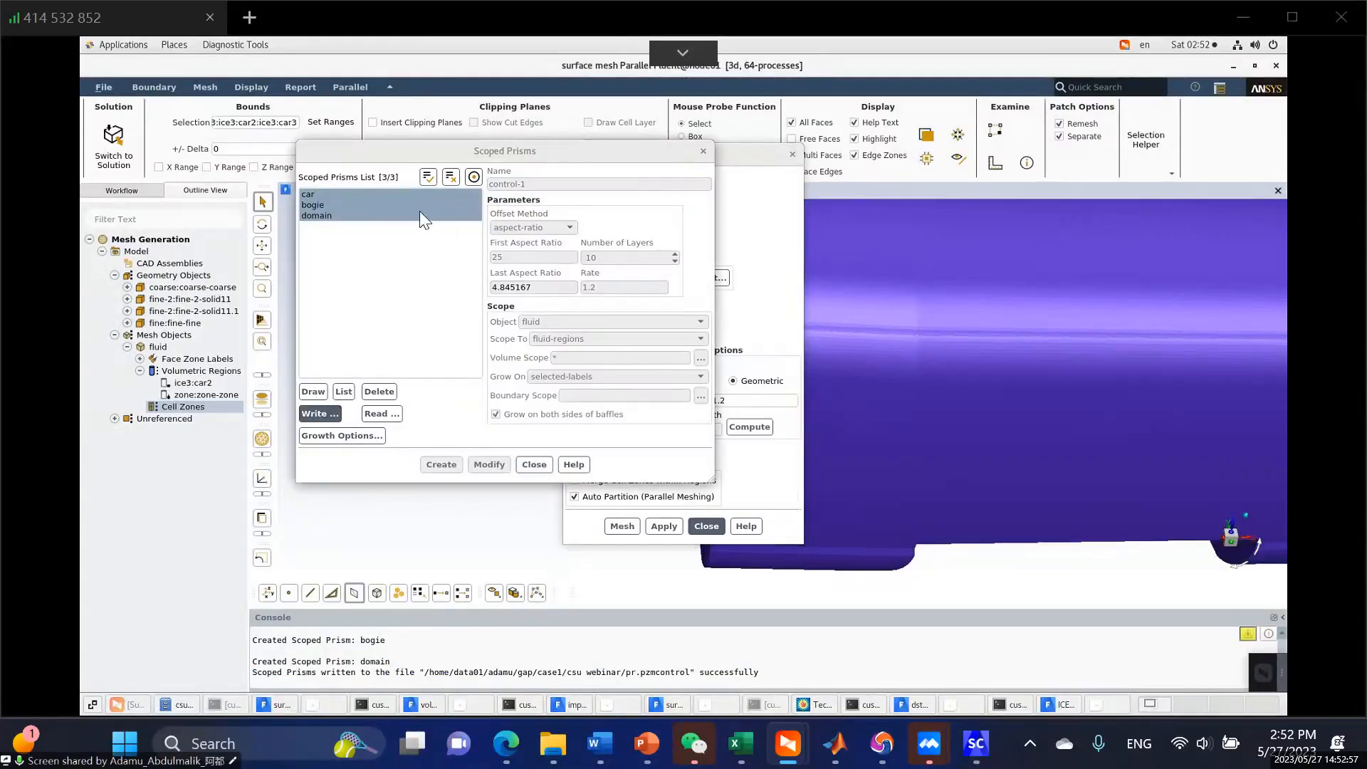
{"action": "left_click", "coordinate": [534, 464]}
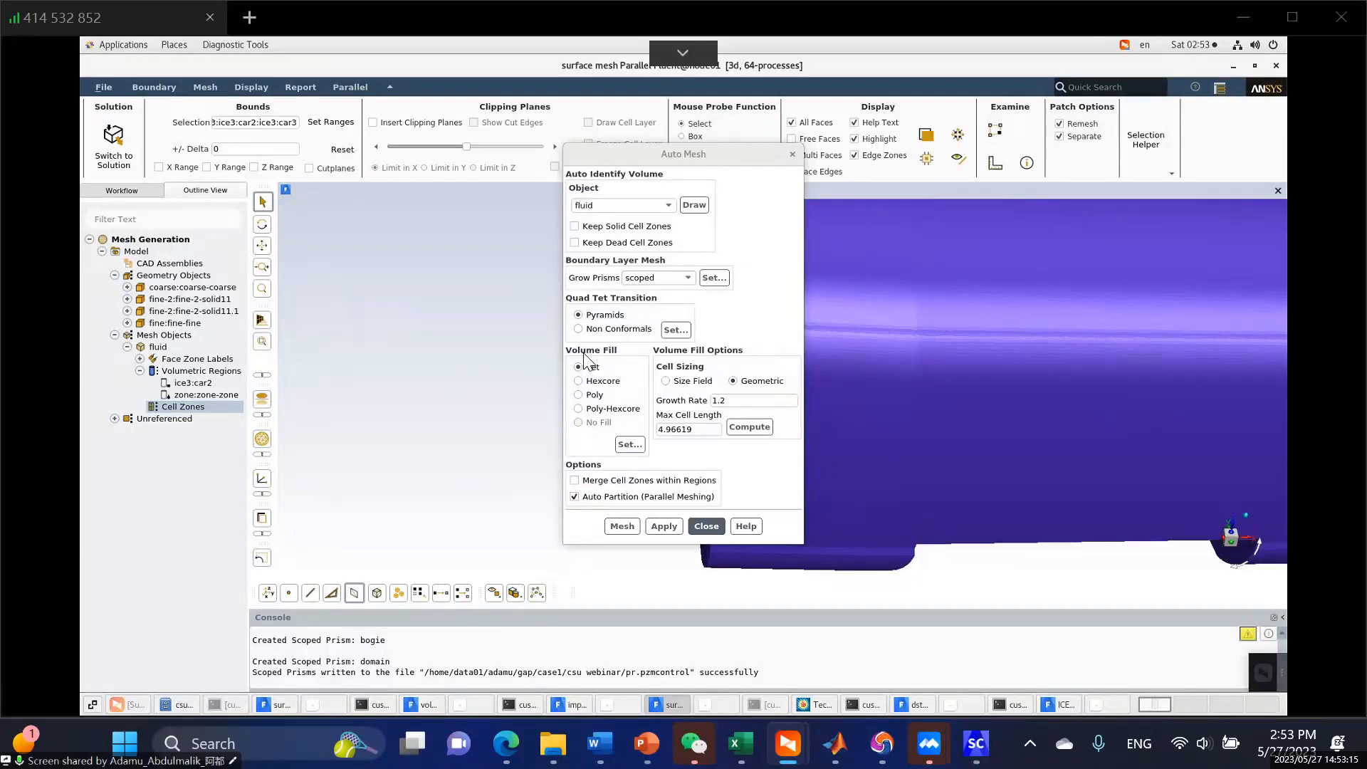
Generate the fluid volume mesh with poly-hexcore fill, scoped prisms and cell zones merged within regions, proceeding with parallel meshing.
{"action": "left_click", "coordinate": [598, 411]}
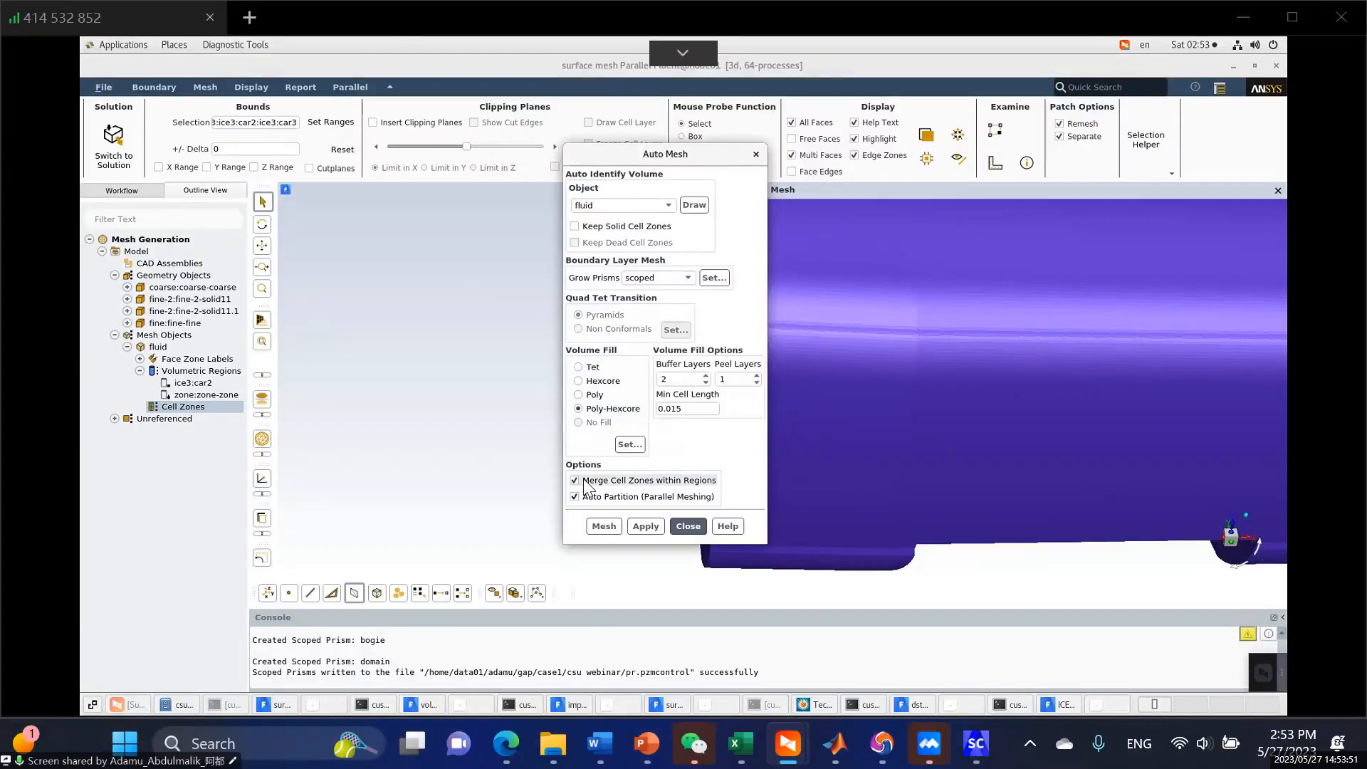
{"action": "left_click", "coordinate": [649, 528]}
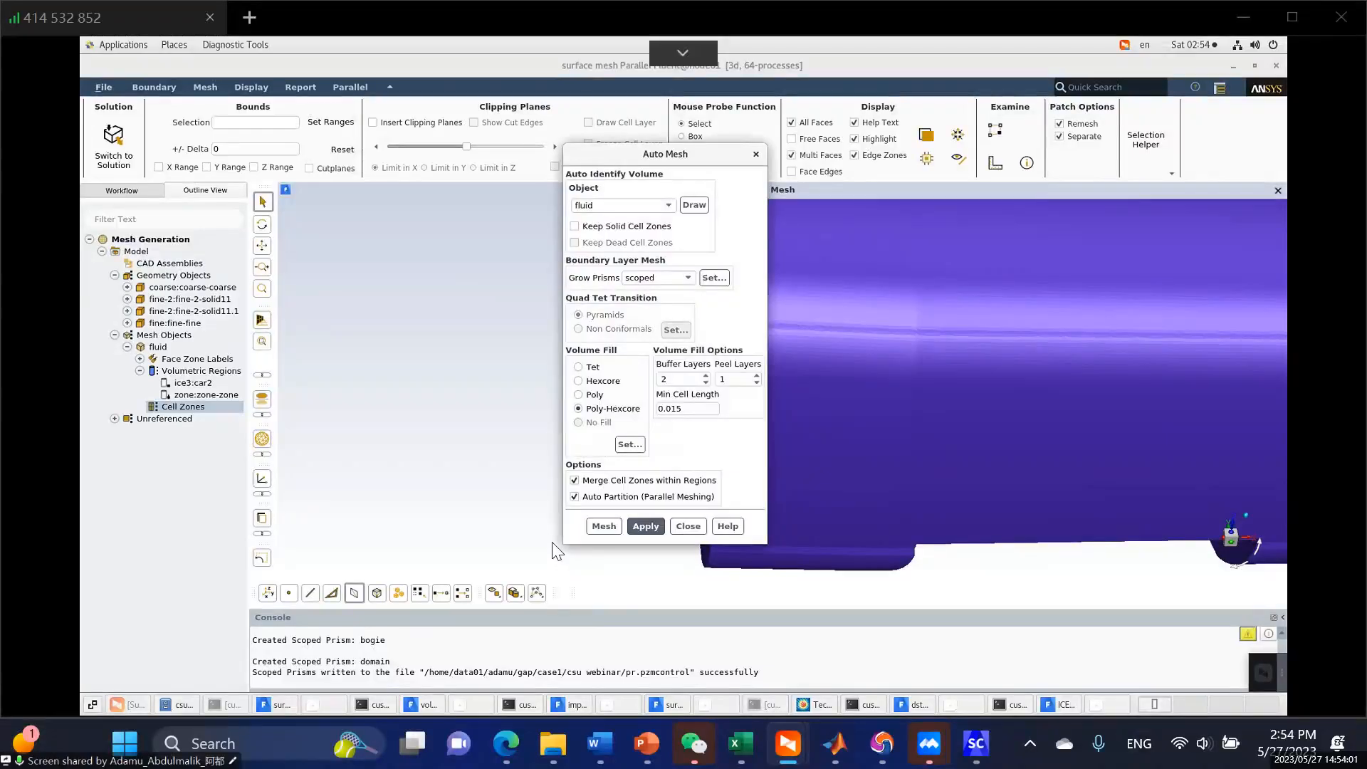
{"action": "scroll", "coordinate": [946, 373], "scroll_direction": "down", "scroll_amount": 3}
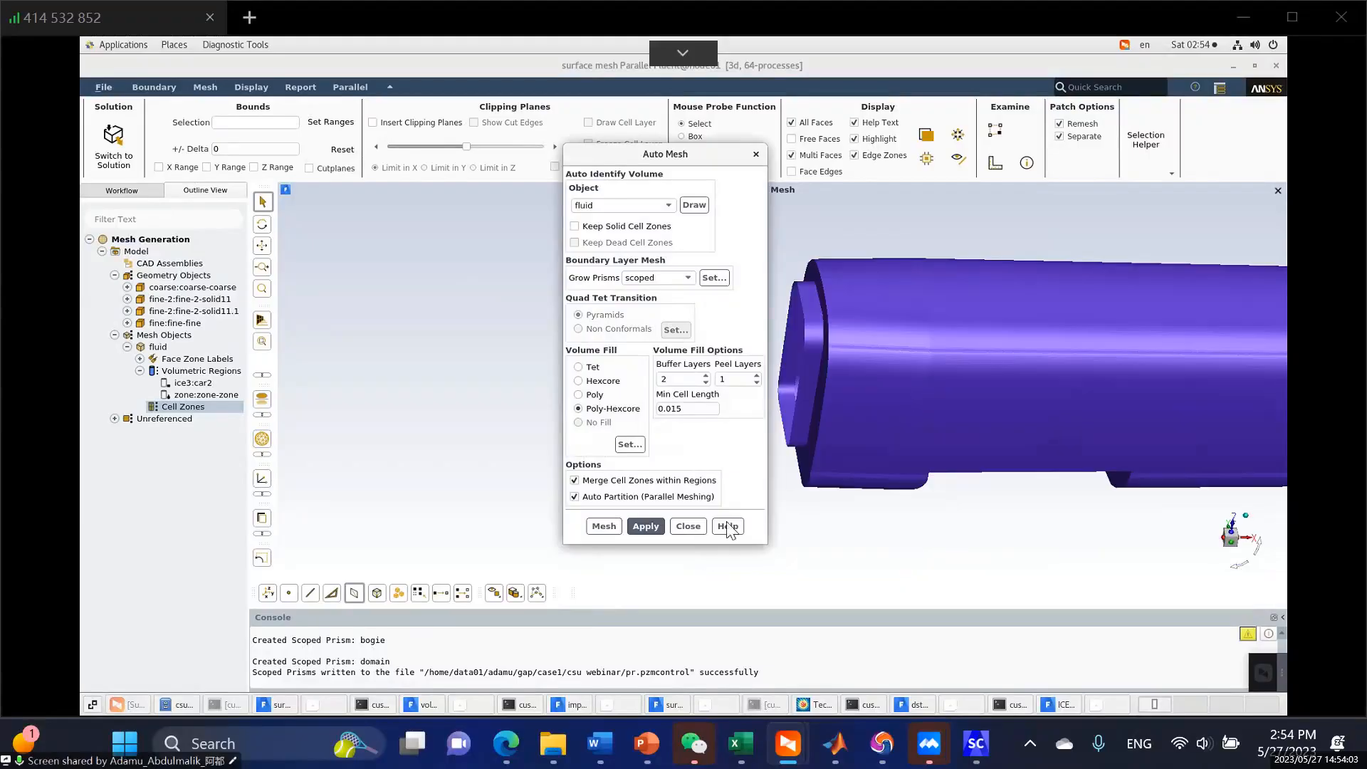
{"action": "left_click", "coordinate": [605, 526]}
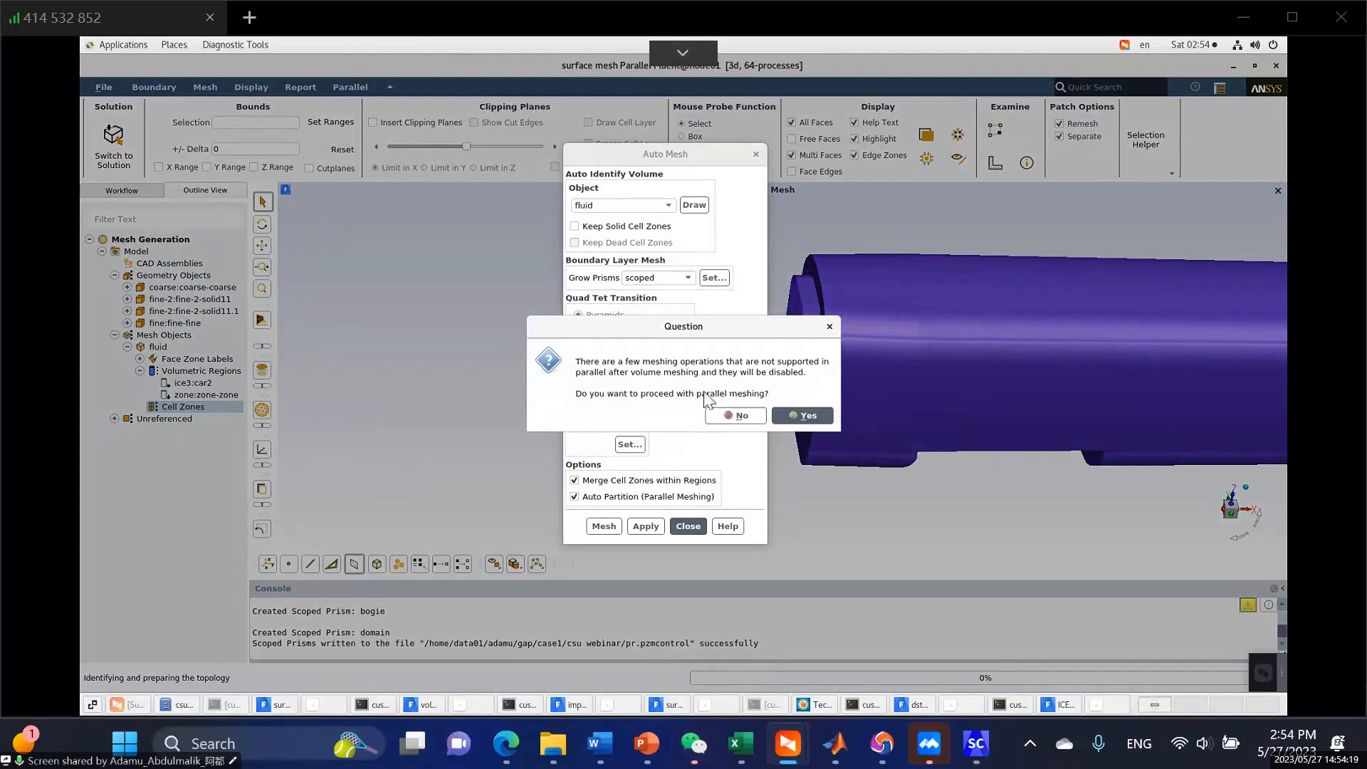
{"action": "left_click", "coordinate": [804, 416]}
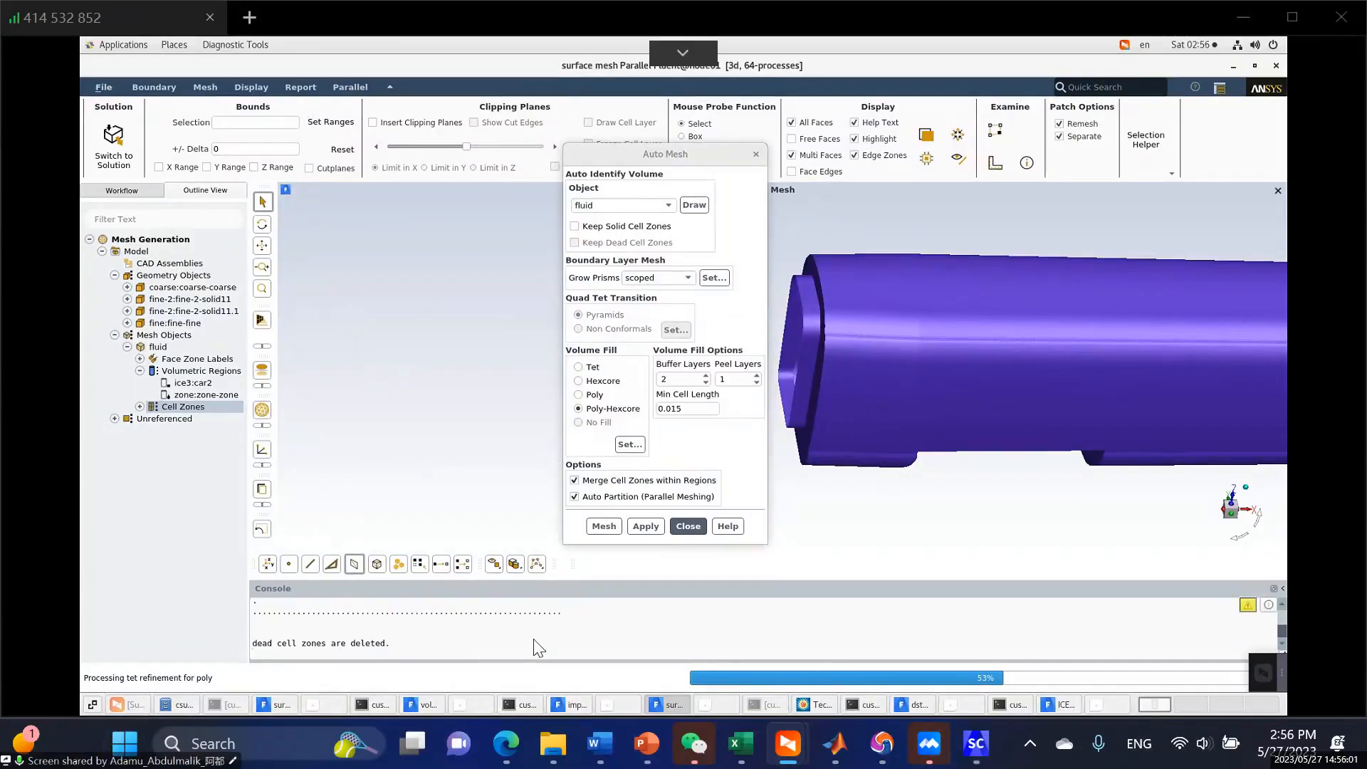
{"action": "left_click", "coordinate": [425, 705]}
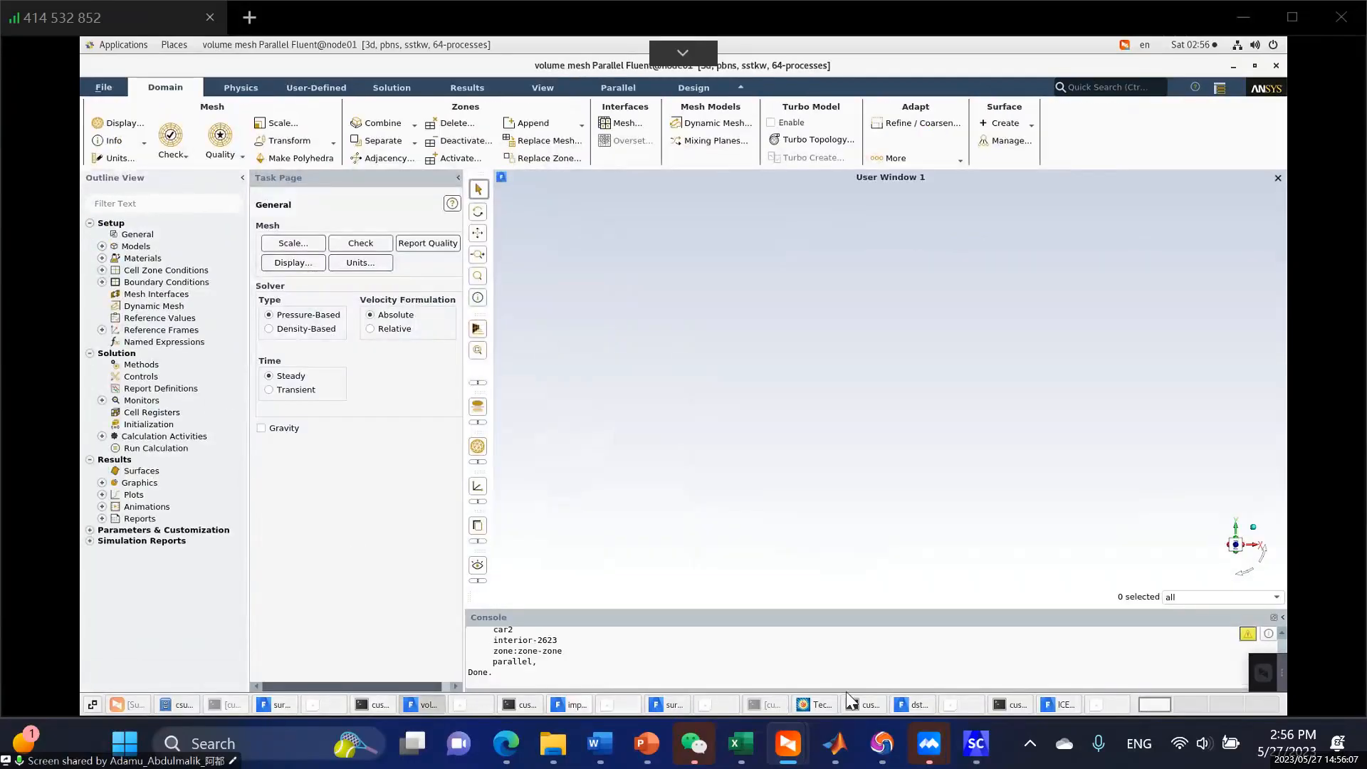
{"action": "left_click", "coordinate": [570, 705]}
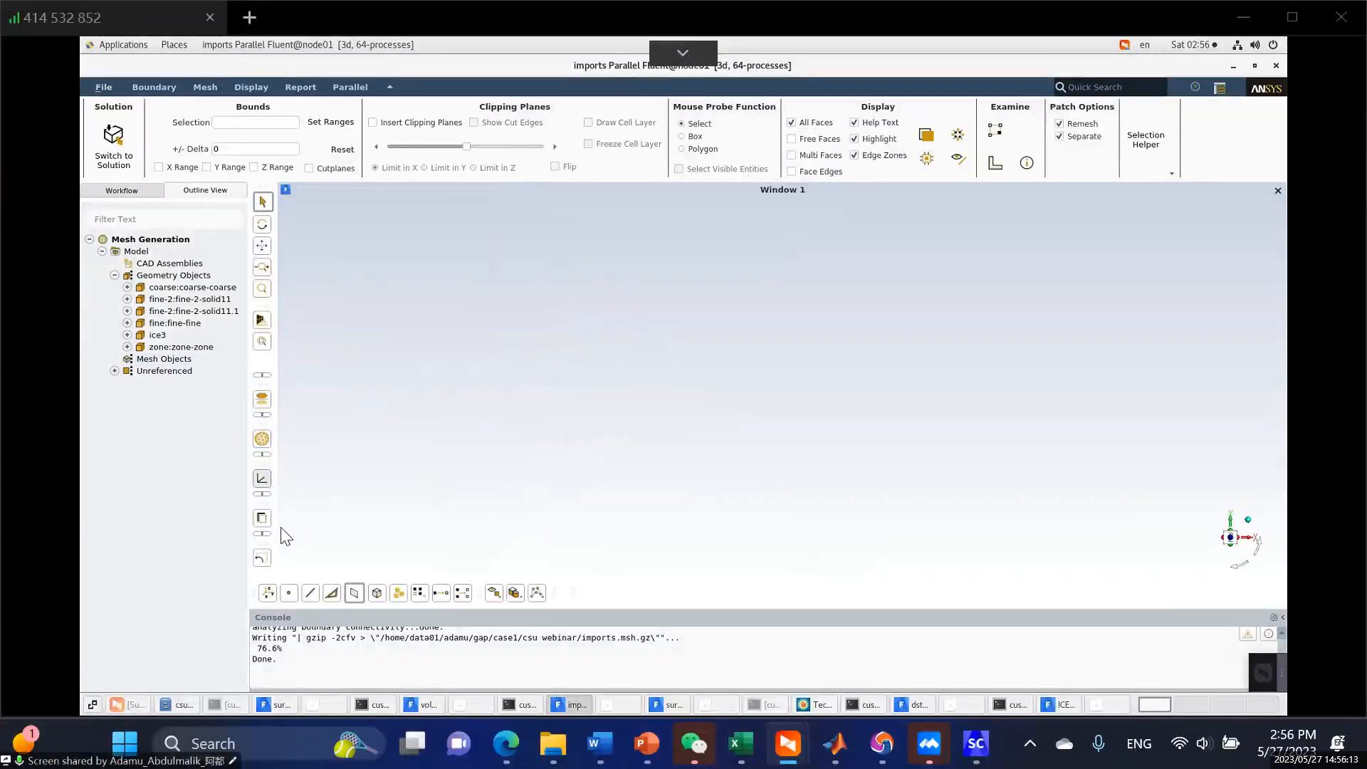
{"action": "left_click", "coordinate": [655, 705]}
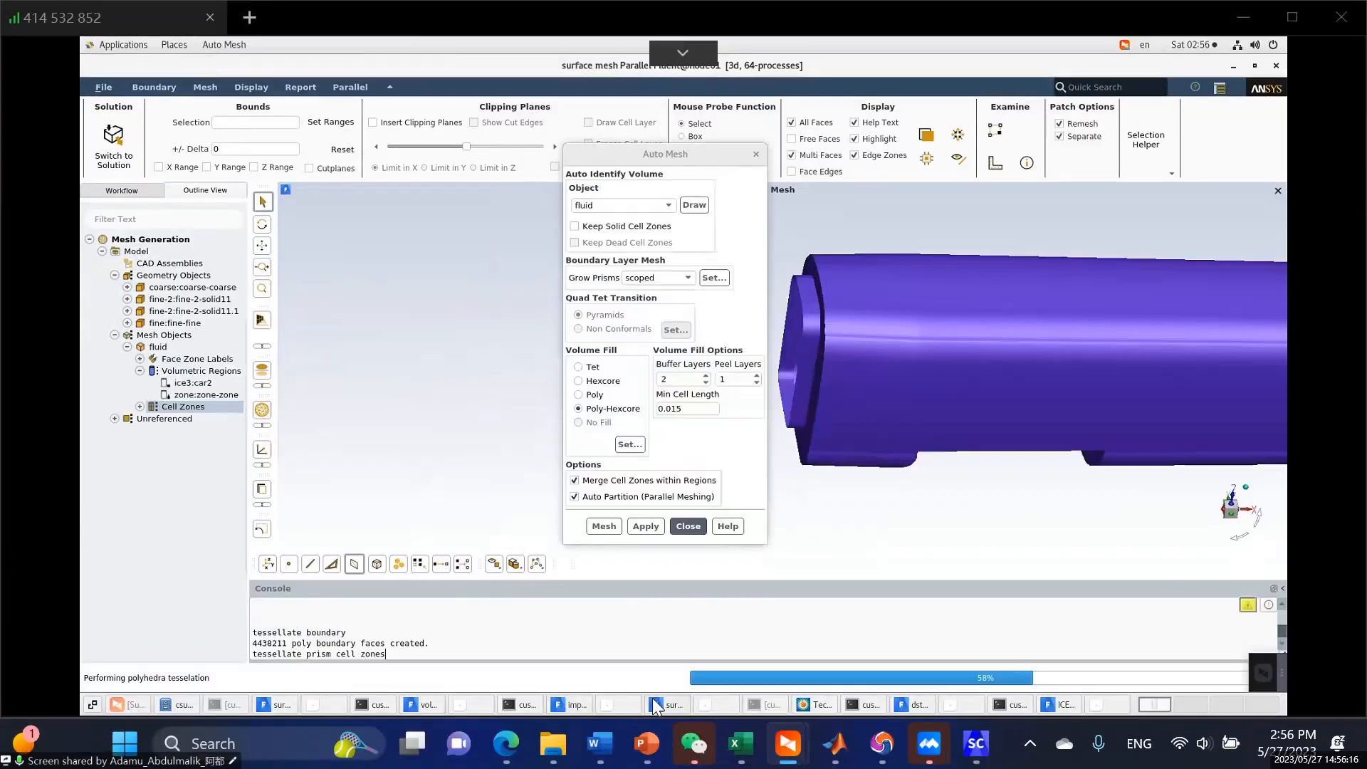
{"action": "left_click", "coordinate": [426, 705]}
Switch to the surface mesh1 session and examine the domain's surface mesh and the contents of the fluid object.
{"action": "left_click", "coordinate": [276, 703]}
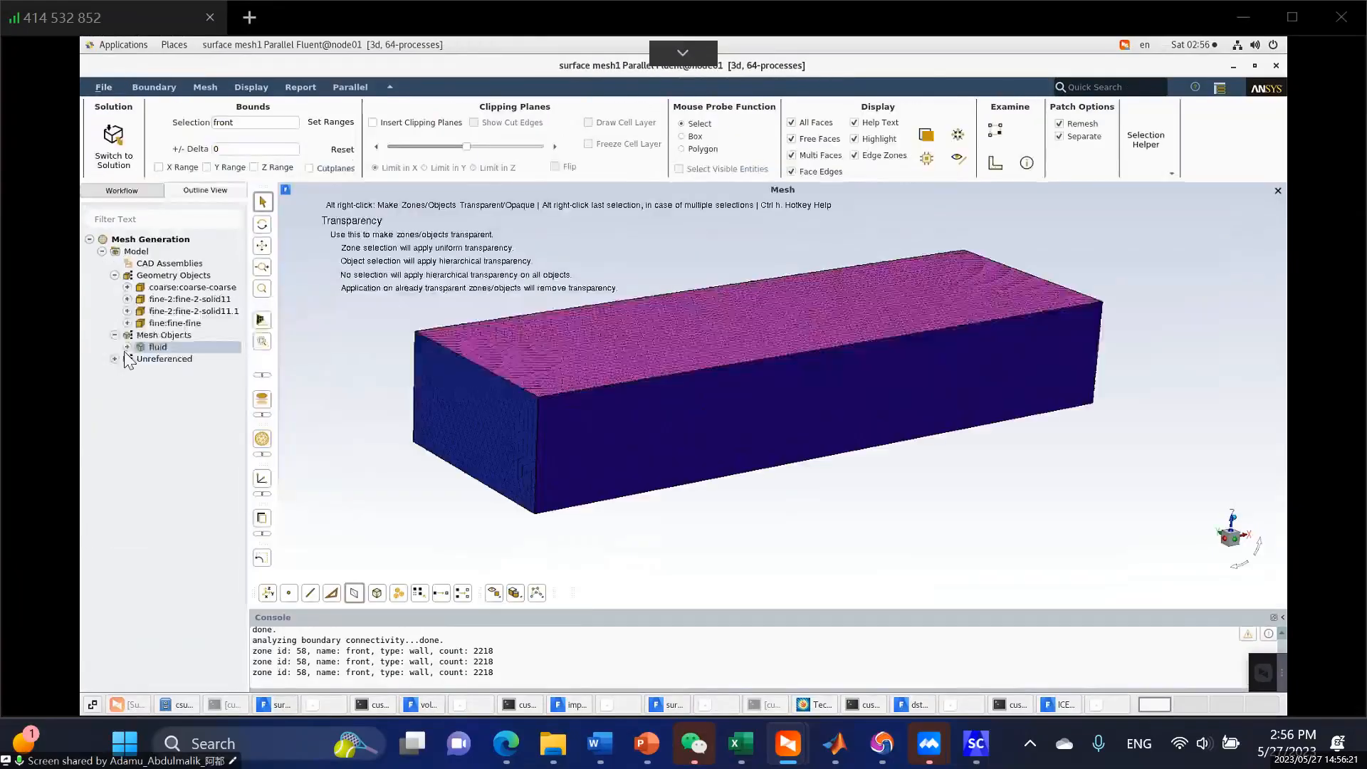
{"action": "scroll", "coordinate": [624, 430], "scroll_direction": "down", "scroll_amount": 2}
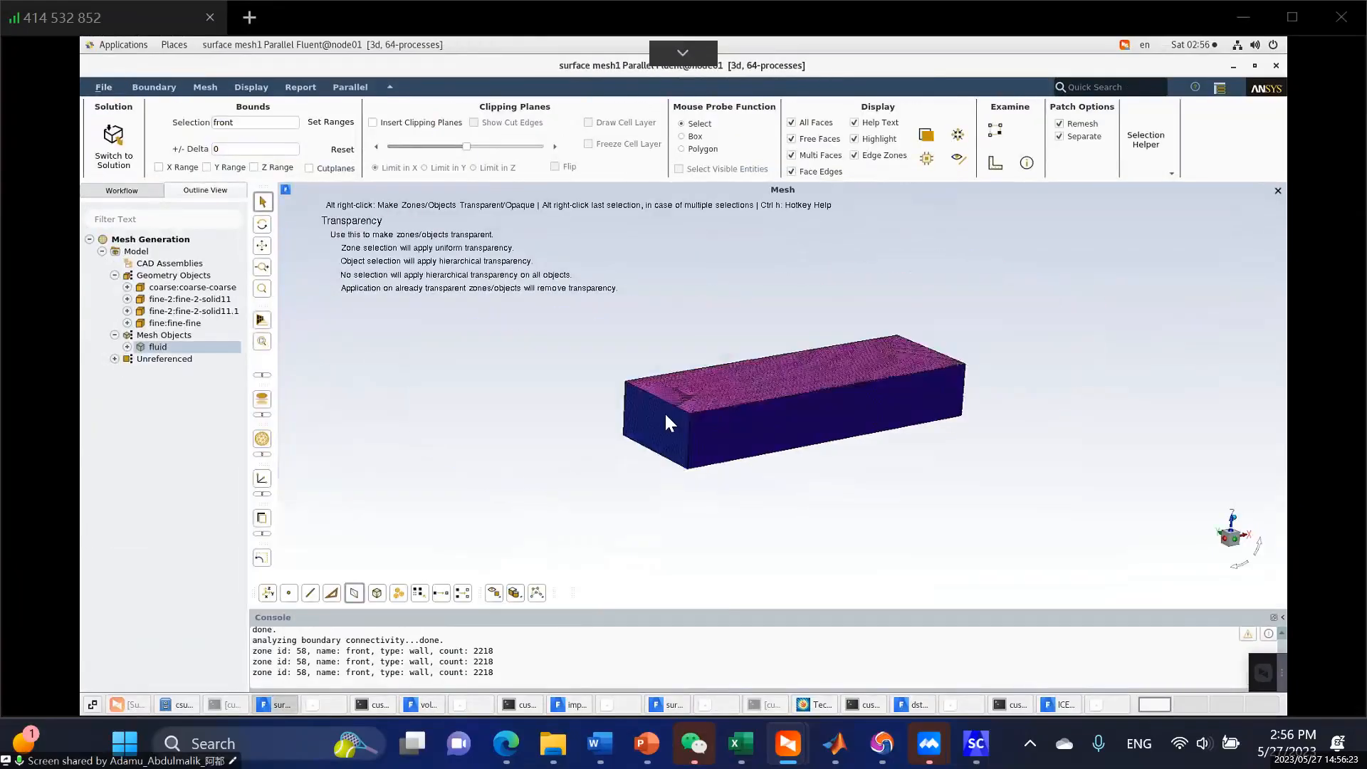
{"action": "scroll", "coordinate": [665, 414], "scroll_direction": "up", "scroll_amount": 5}
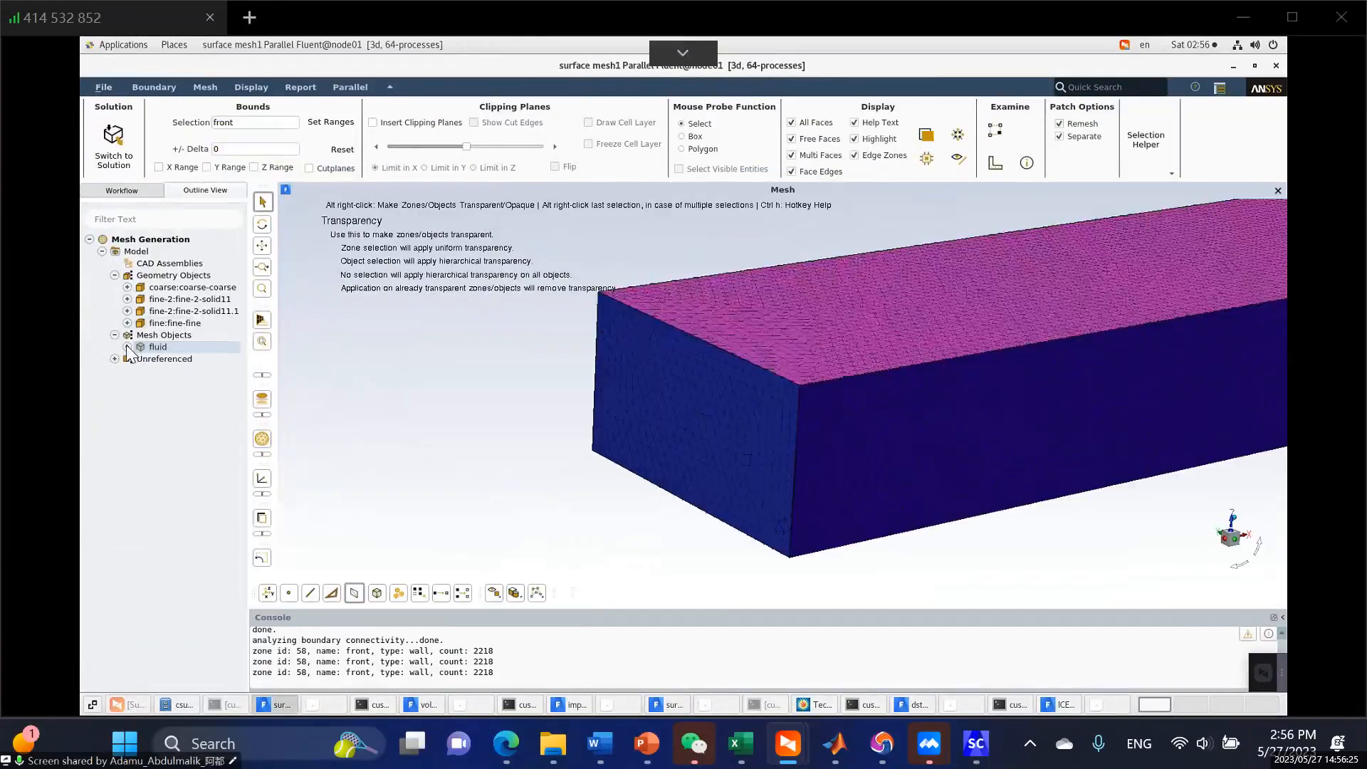
{"action": "left_click", "coordinate": [126, 347]}
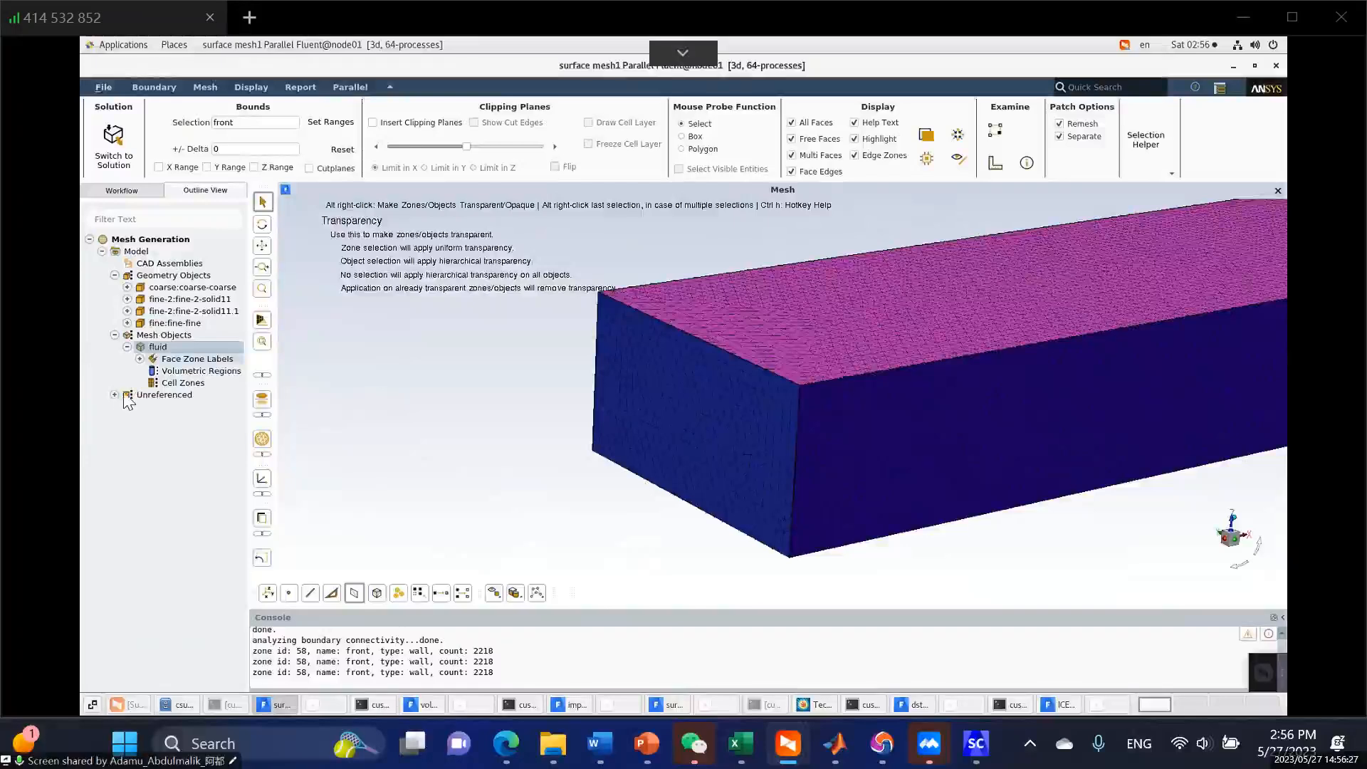
{"action": "left_click", "coordinate": [114, 395]}
{"action": "left_click", "coordinate": [115, 395]}
{"action": "left_click", "coordinate": [127, 347]}
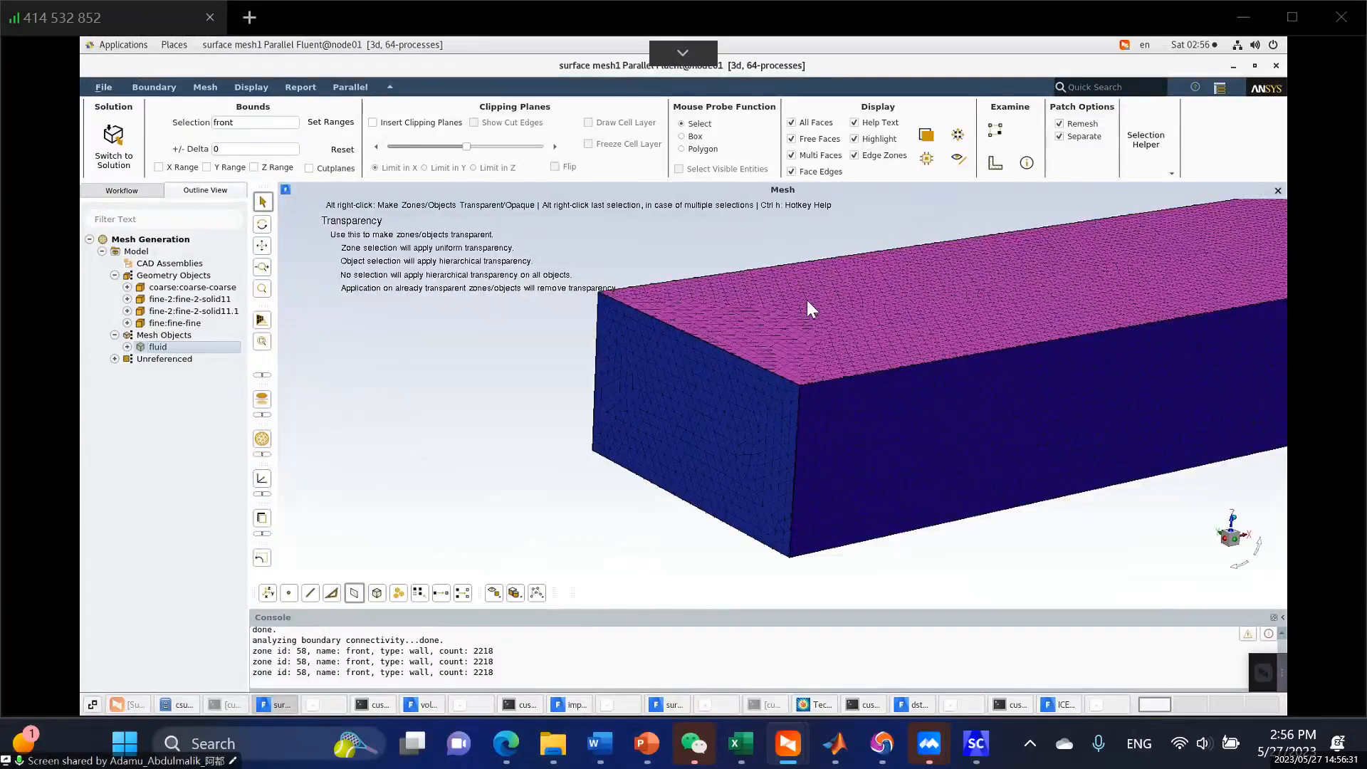
{"action": "scroll", "coordinate": [650, 302], "scroll_direction": "down", "scroll_amount": 5}
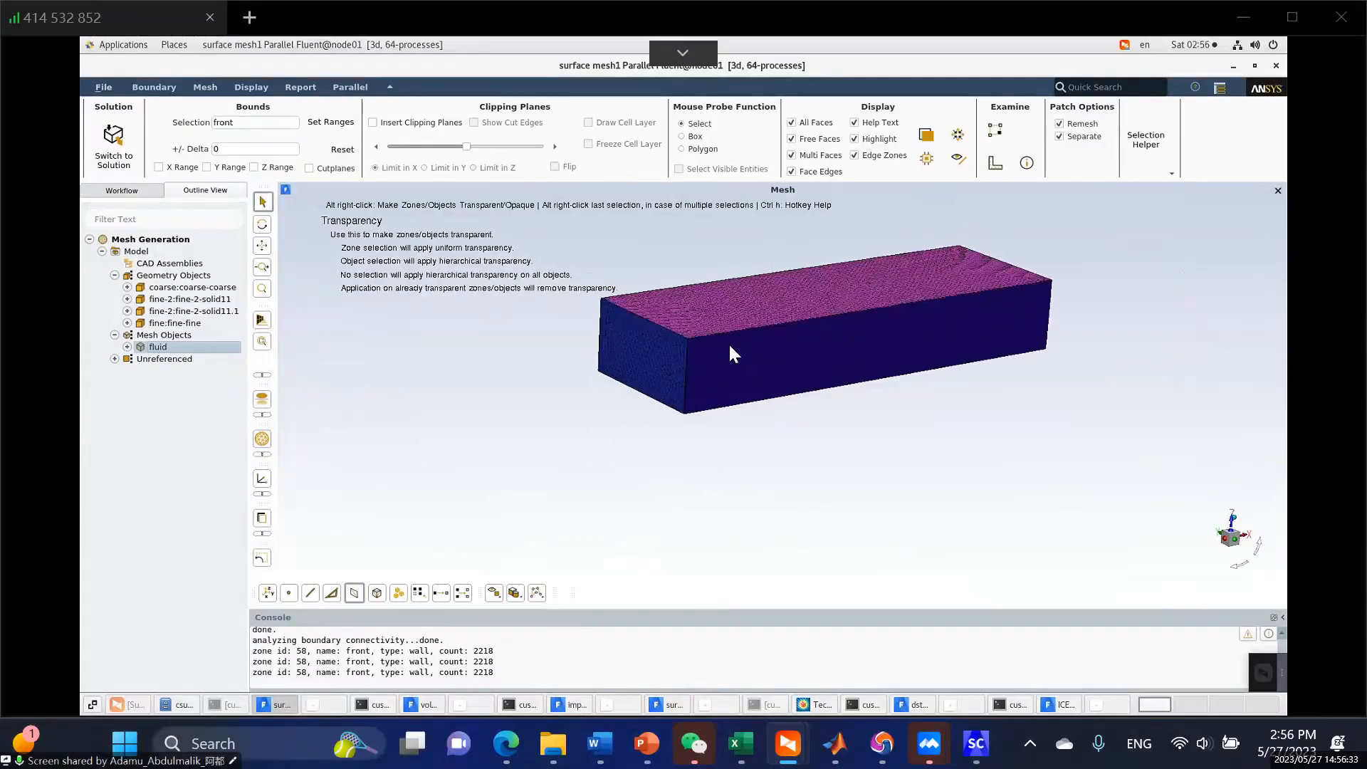
{"action": "scroll", "coordinate": [729, 353], "scroll_direction": "up", "scroll_amount": 2}
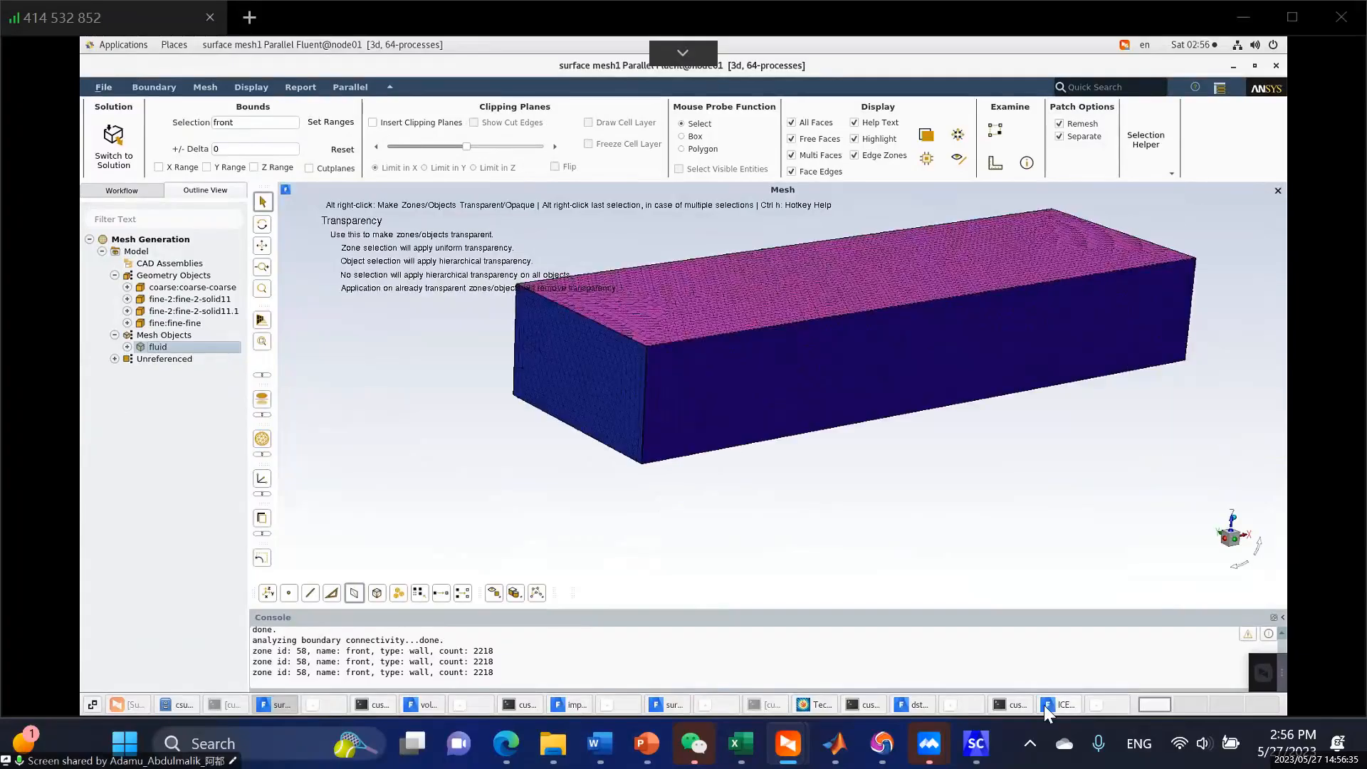
{"action": "left_click", "coordinate": [1045, 705]}
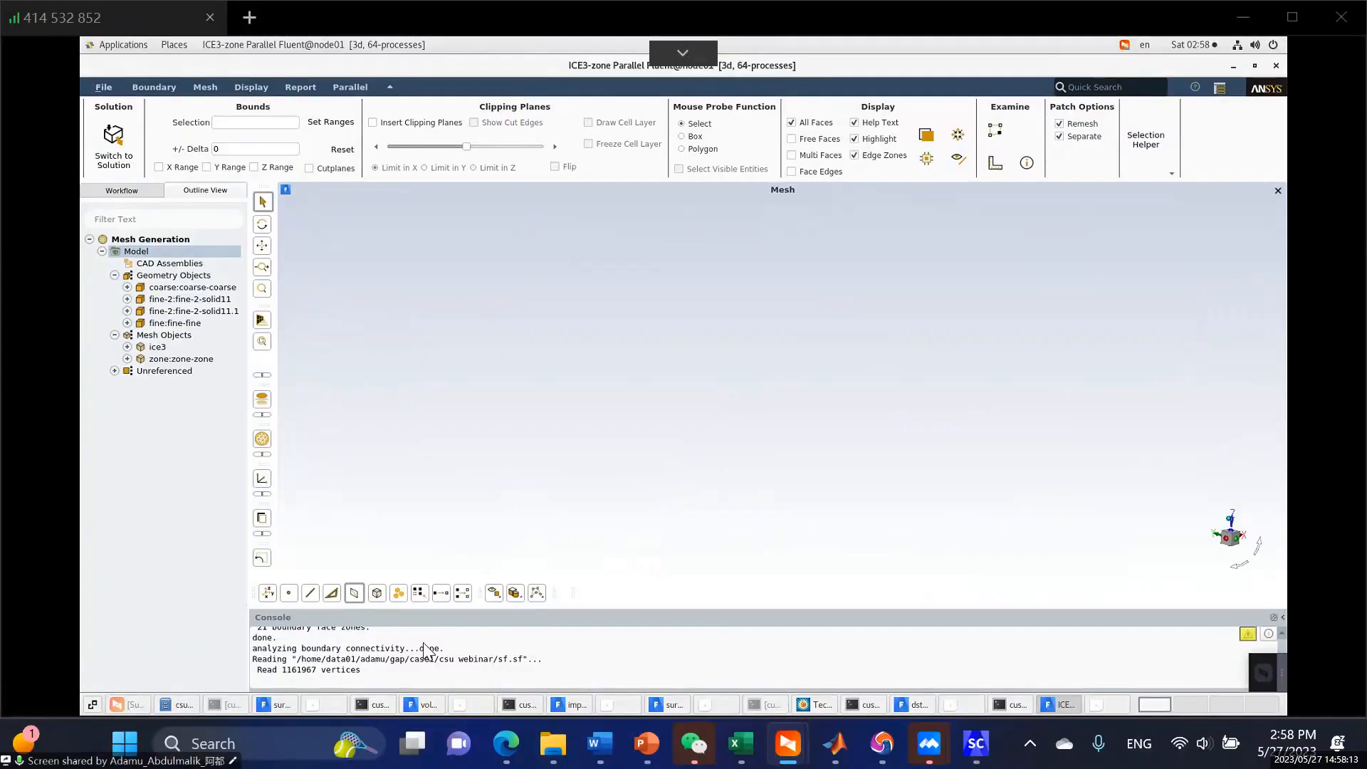
{"action": "left_click", "coordinate": [1061, 702]}
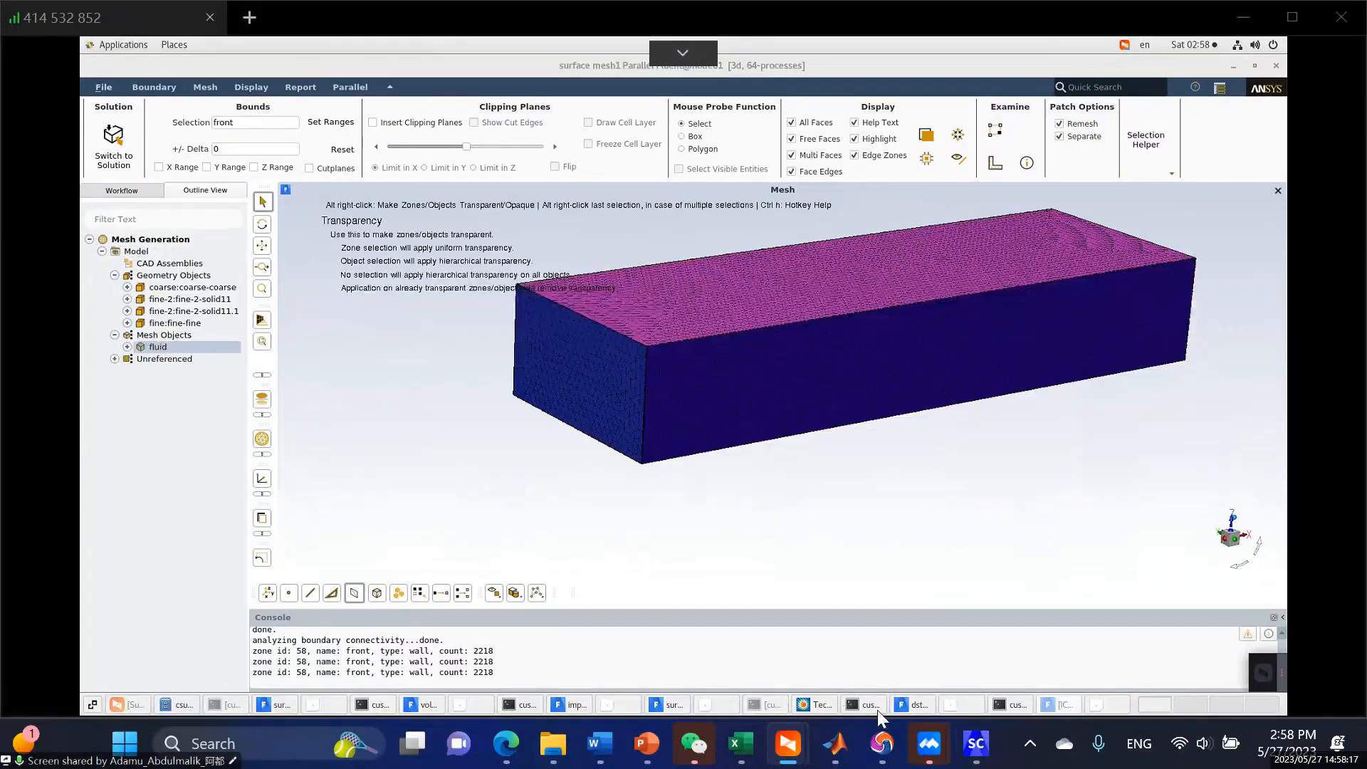
{"action": "left_click", "coordinate": [1045, 705]}
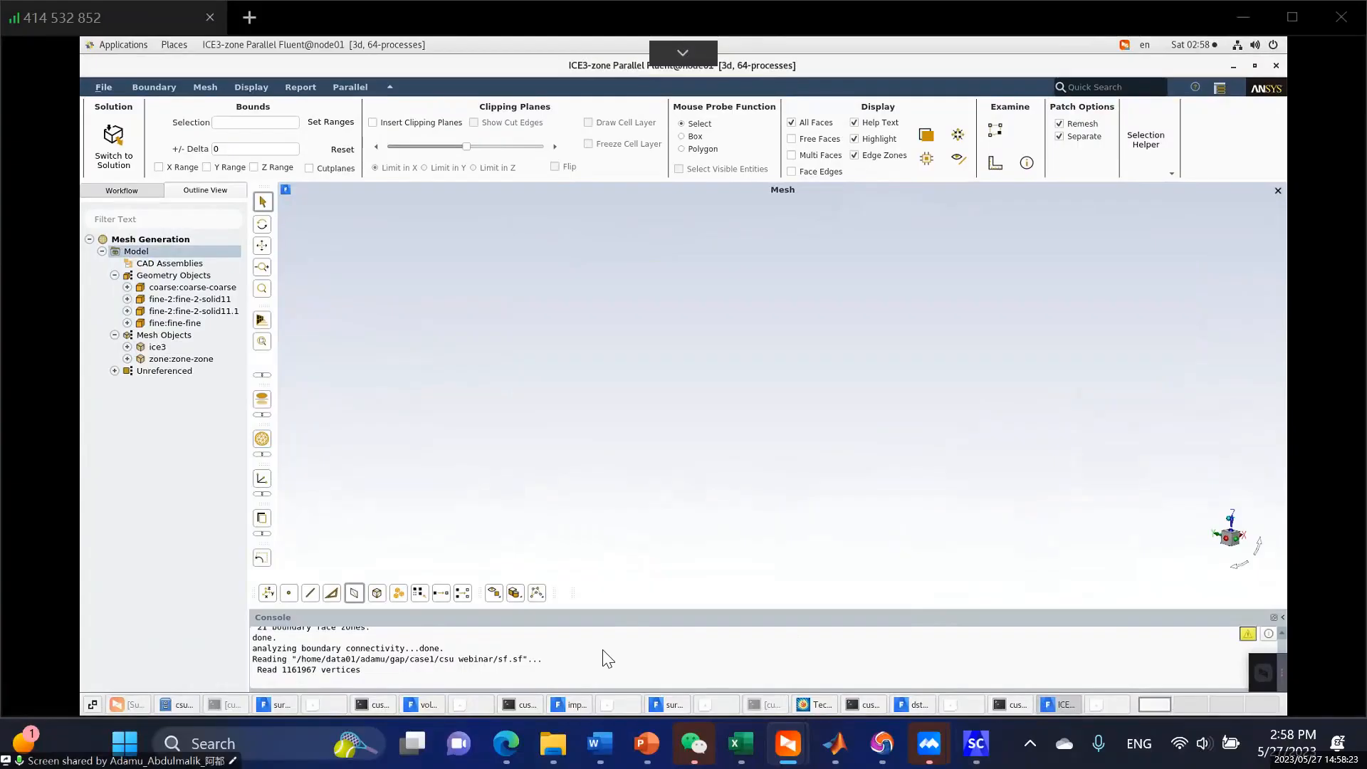
{"action": "left_click", "coordinate": [647, 743]}
{"action": "left_click", "coordinate": [273, 704]}
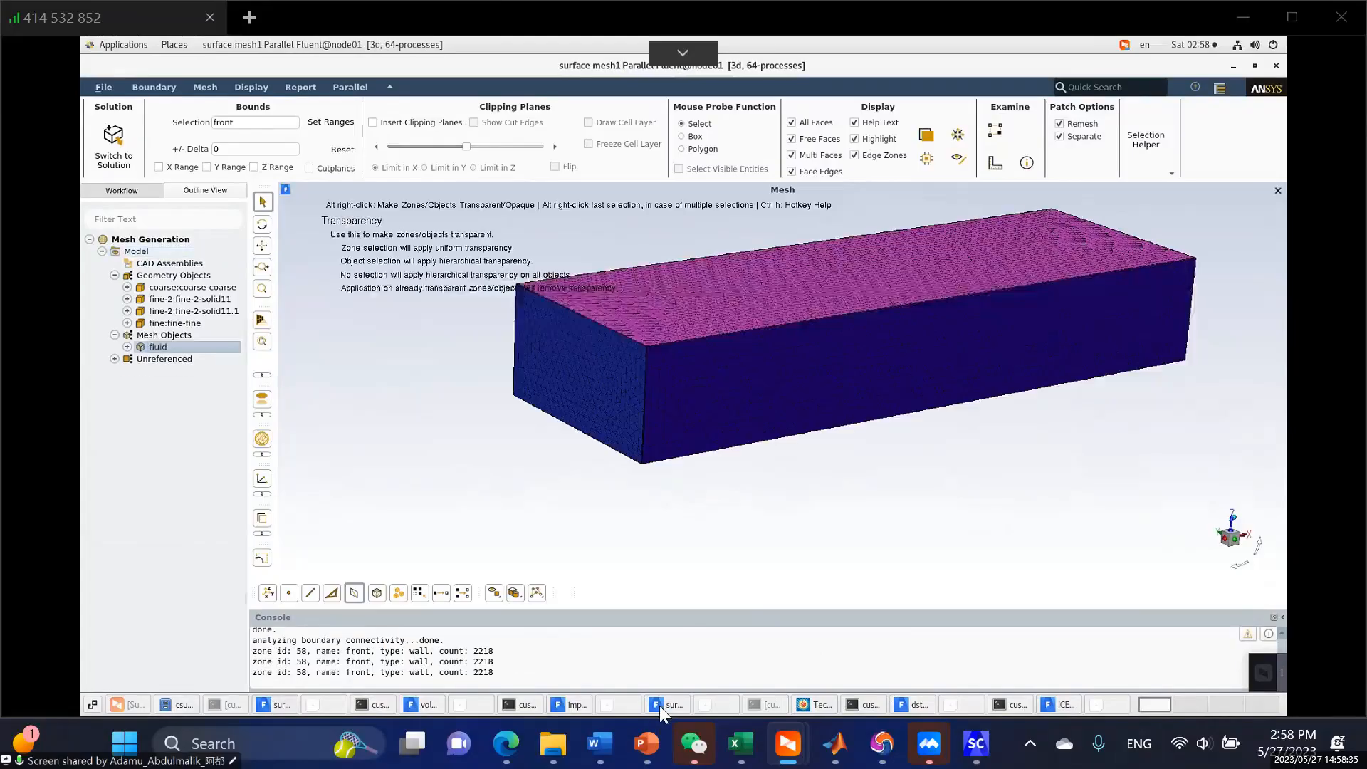
Return to the surface mesh session where the volume mesh was generated and close the Auto Mesh settings.
{"action": "left_click", "coordinate": [666, 706]}
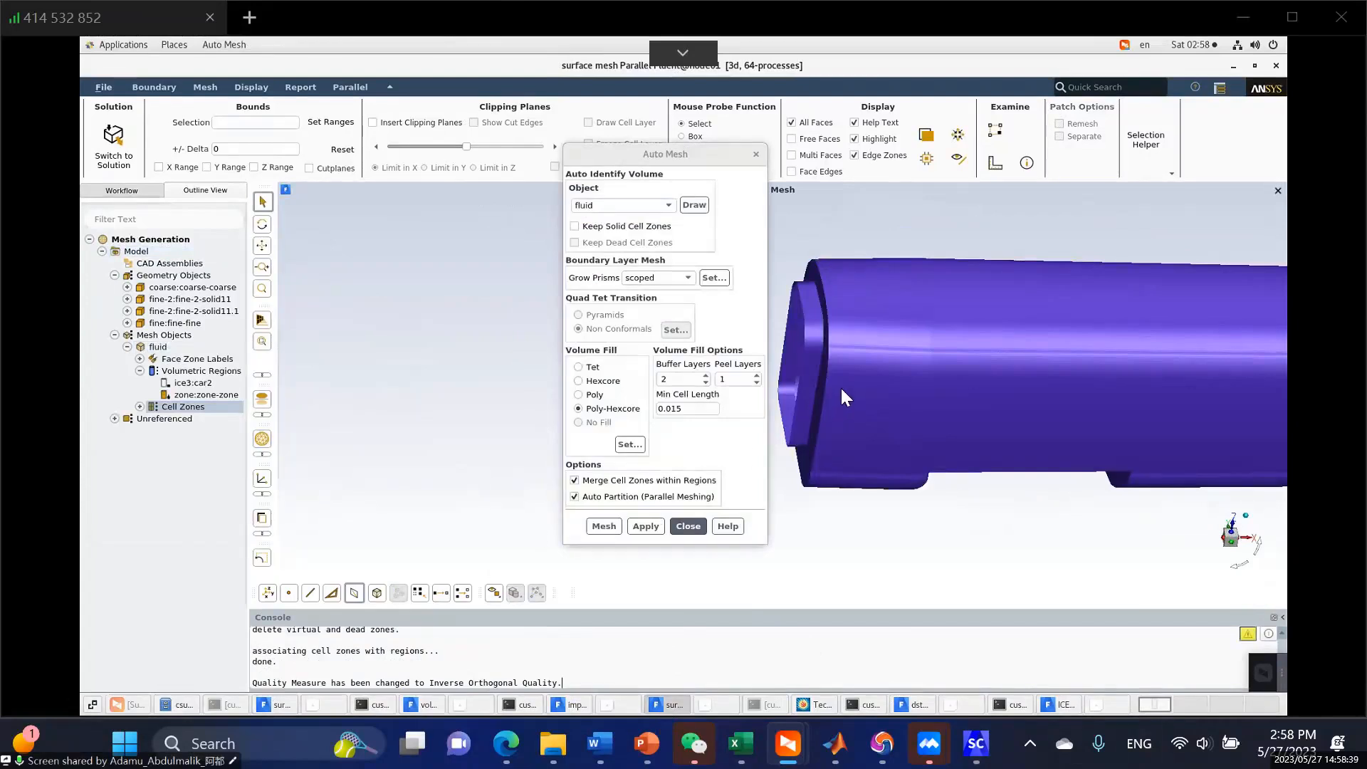
{"action": "scroll", "coordinate": [840, 386], "scroll_direction": "down", "scroll_amount": 3}
{"action": "scroll", "coordinate": [827, 384], "scroll_direction": "up", "scroll_amount": 2}
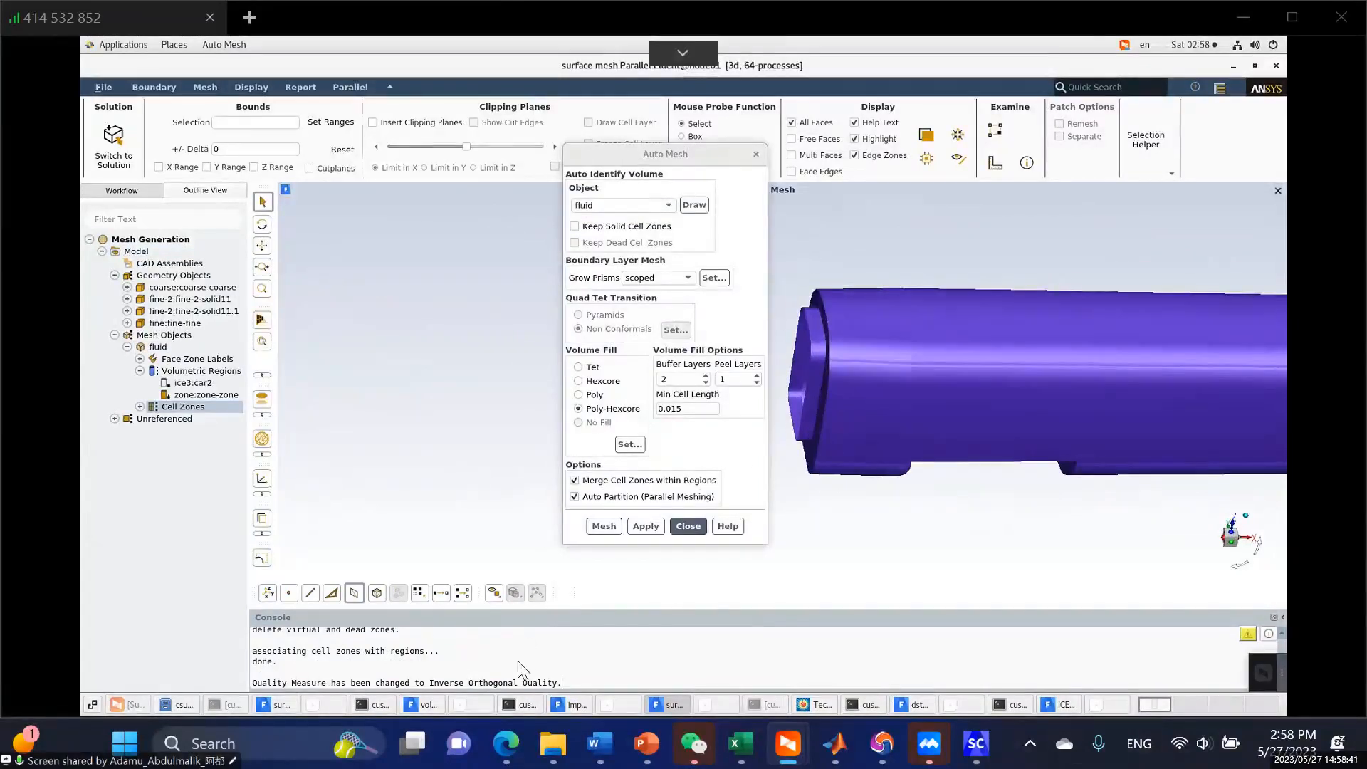
{"action": "scroll", "coordinate": [470, 667], "scroll_direction": "up", "scroll_amount": 5}
{"action": "scroll", "coordinate": [470, 667], "scroll_direction": "down", "scroll_amount": 5}
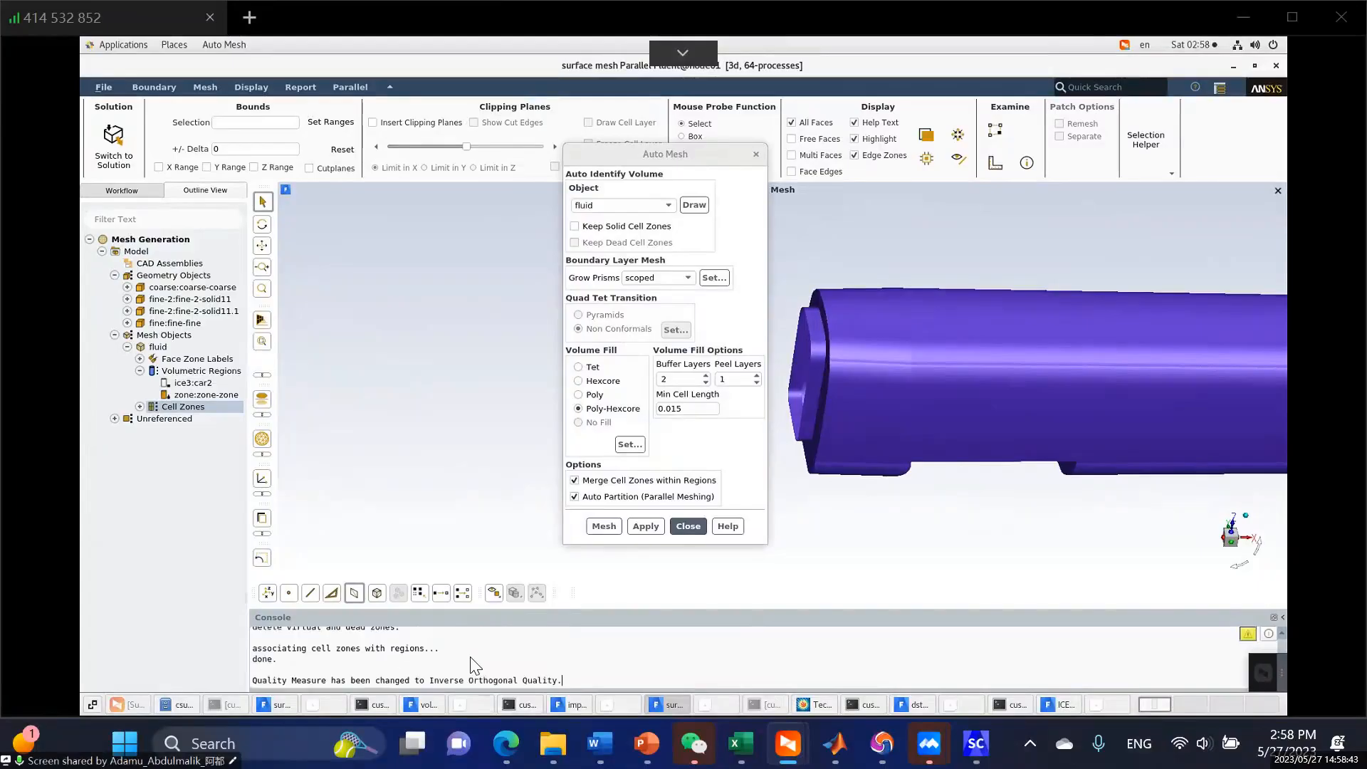
{"action": "left_click", "coordinate": [687, 526]}
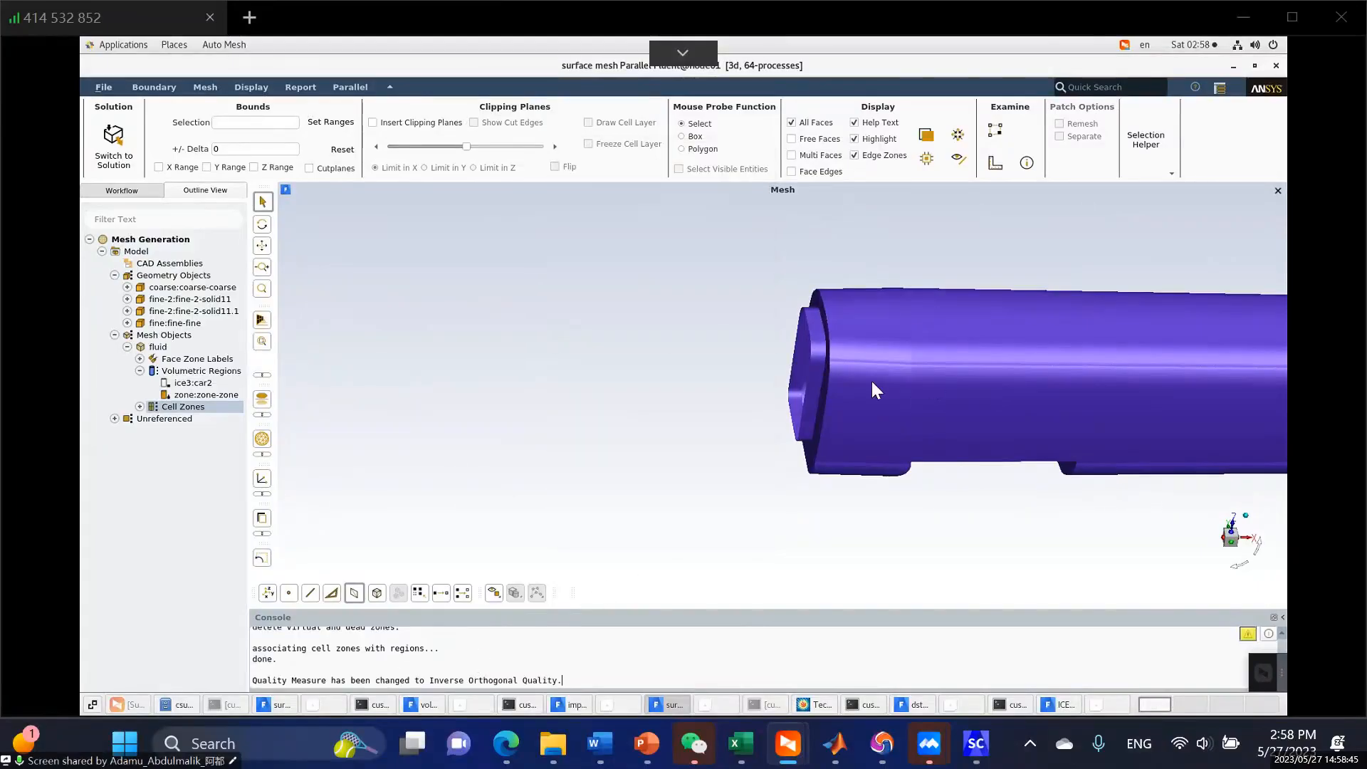
Check the fluid object's cell zones and draw all of their boundaries.
{"action": "scroll", "coordinate": [792, 404], "scroll_direction": "down", "scroll_amount": 4}
{"action": "scroll", "coordinate": [681, 333], "scroll_direction": "up", "scroll_amount": 3}
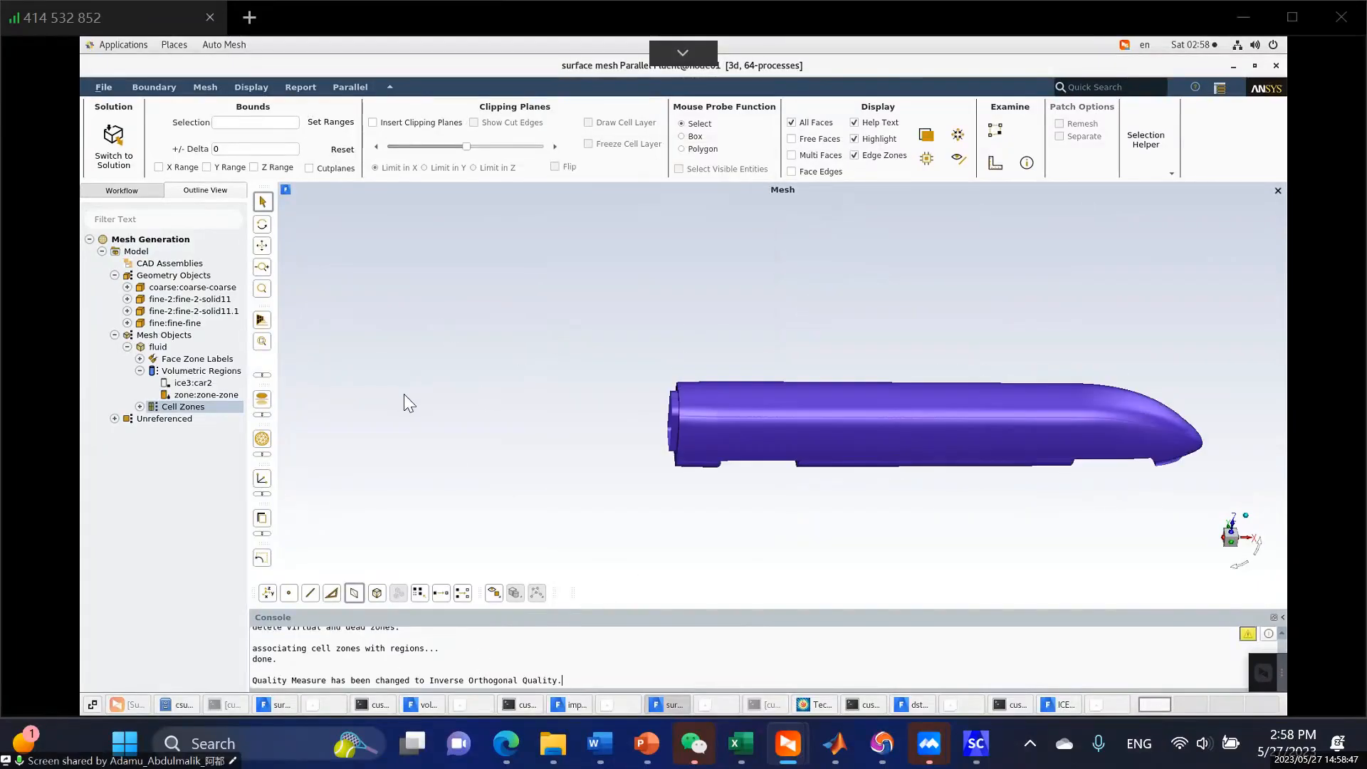
{"action": "left_click", "coordinate": [140, 407]}
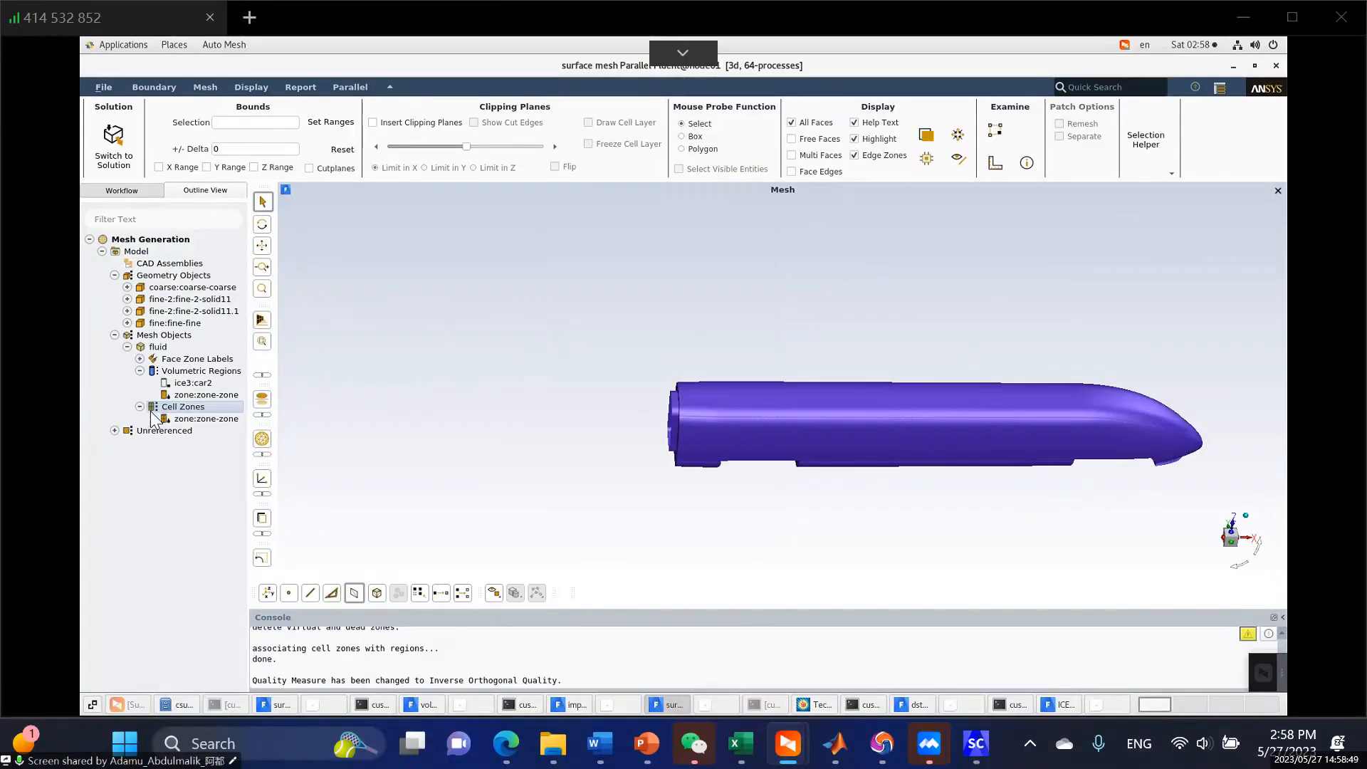
{"action": "left_click", "coordinate": [140, 407]}
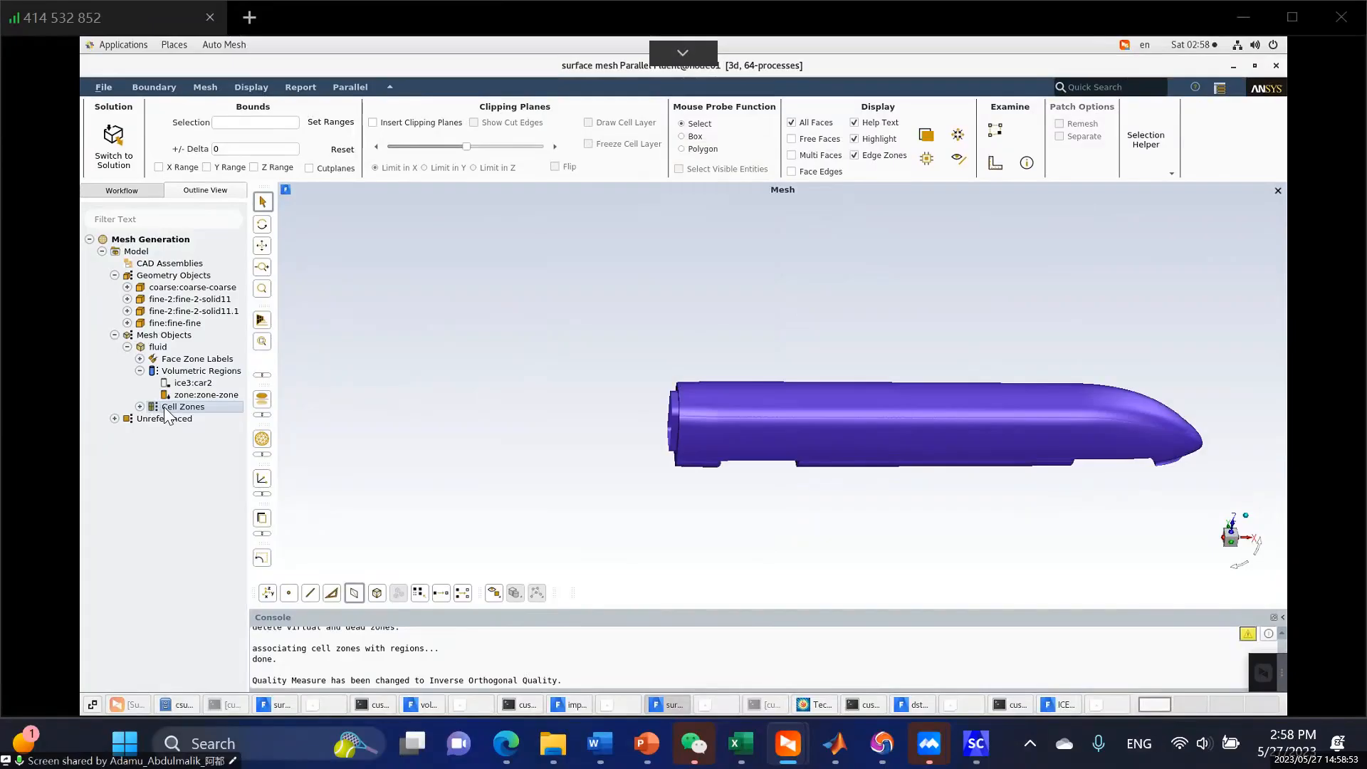
{"action": "right_click", "coordinate": [167, 414]}
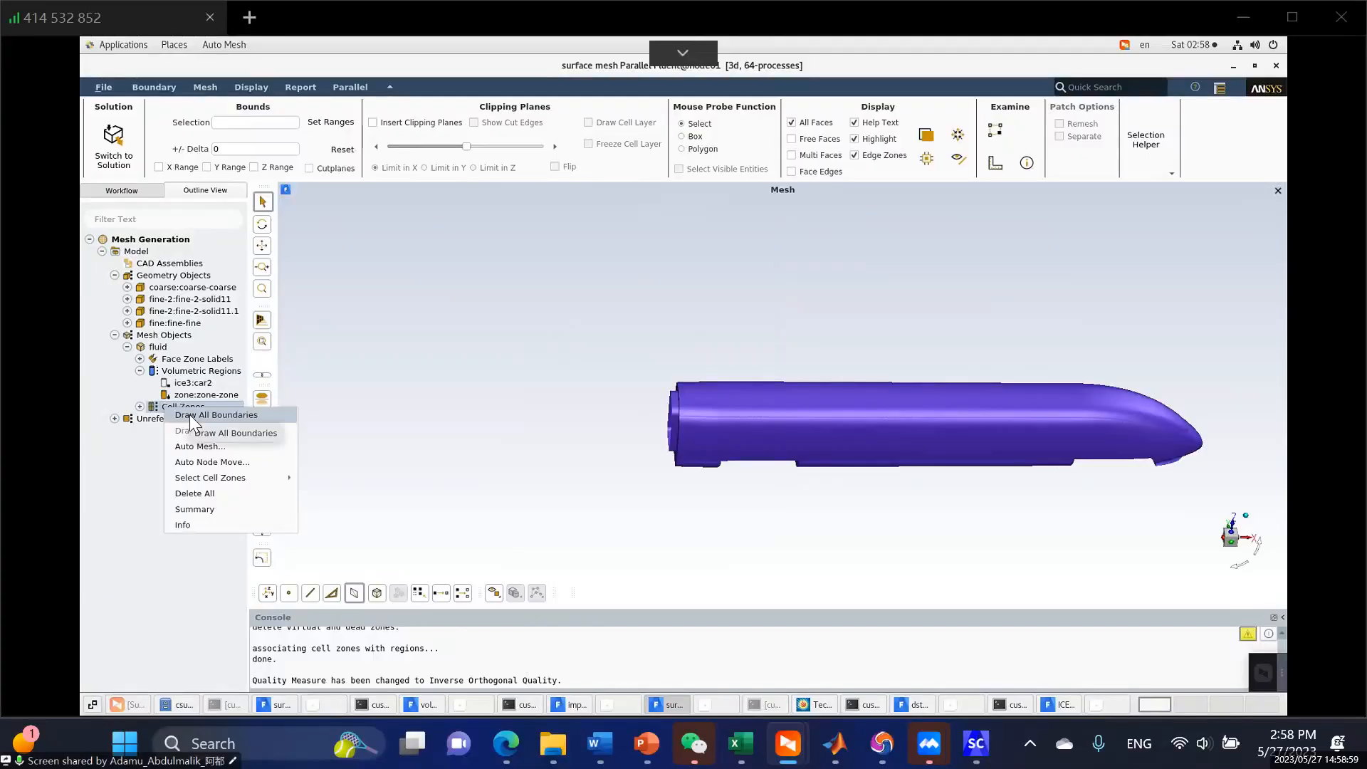
{"action": "left_click", "coordinate": [189, 414]}
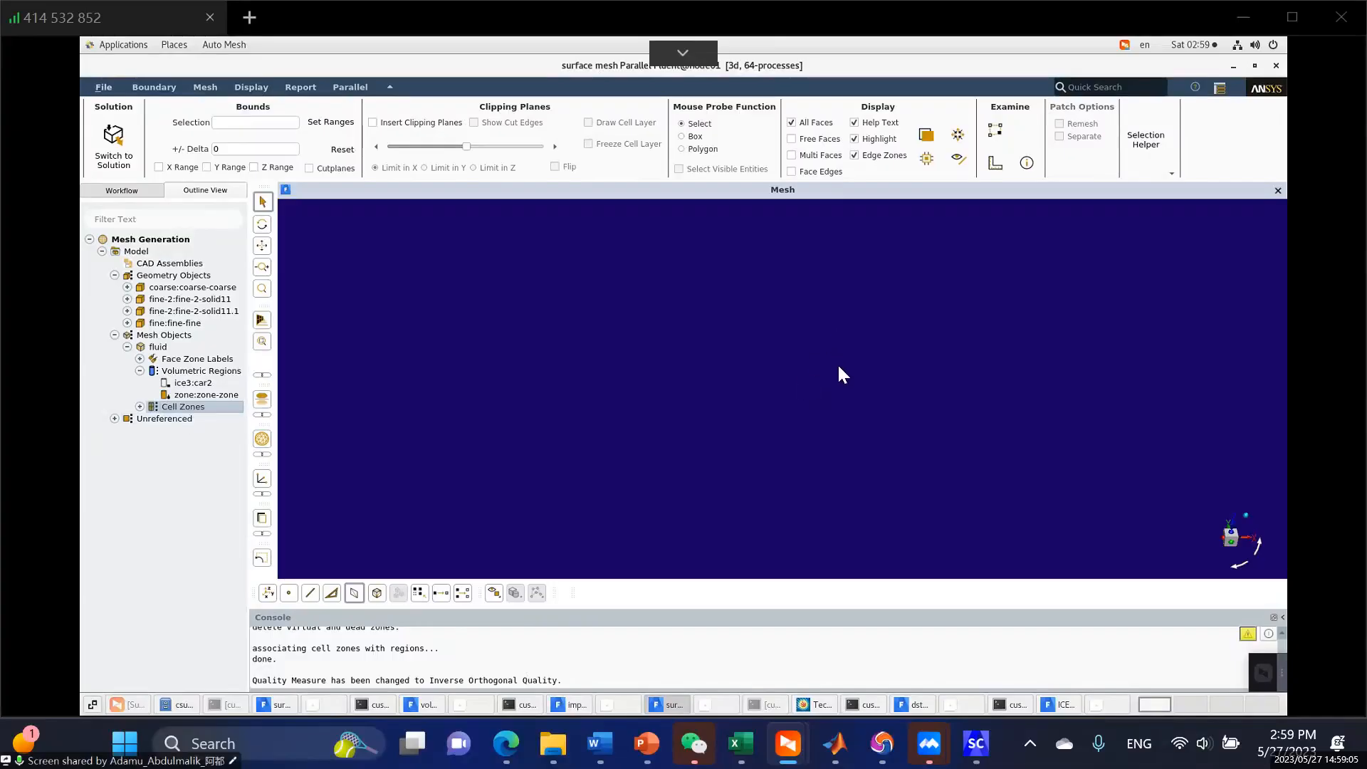
Display the face edges on the drawn domain boundaries to inspect the polyhedral mesh.
{"action": "left_click_drag", "start_coordinate": [853, 361], "coordinate": [694, 469]}
{"action": "left_click_drag", "start_coordinate": [704, 388], "coordinate": [847, 381]}
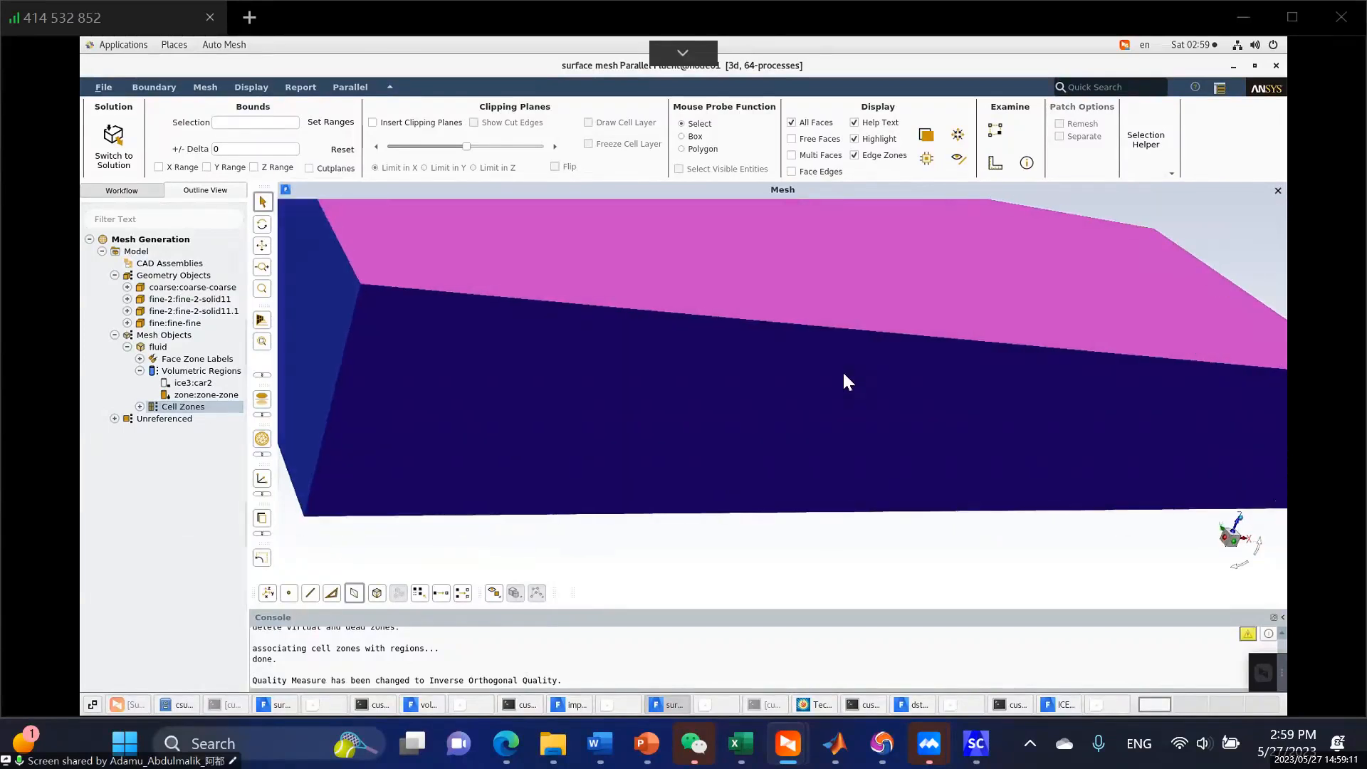
{"action": "left_click", "coordinate": [799, 174]}
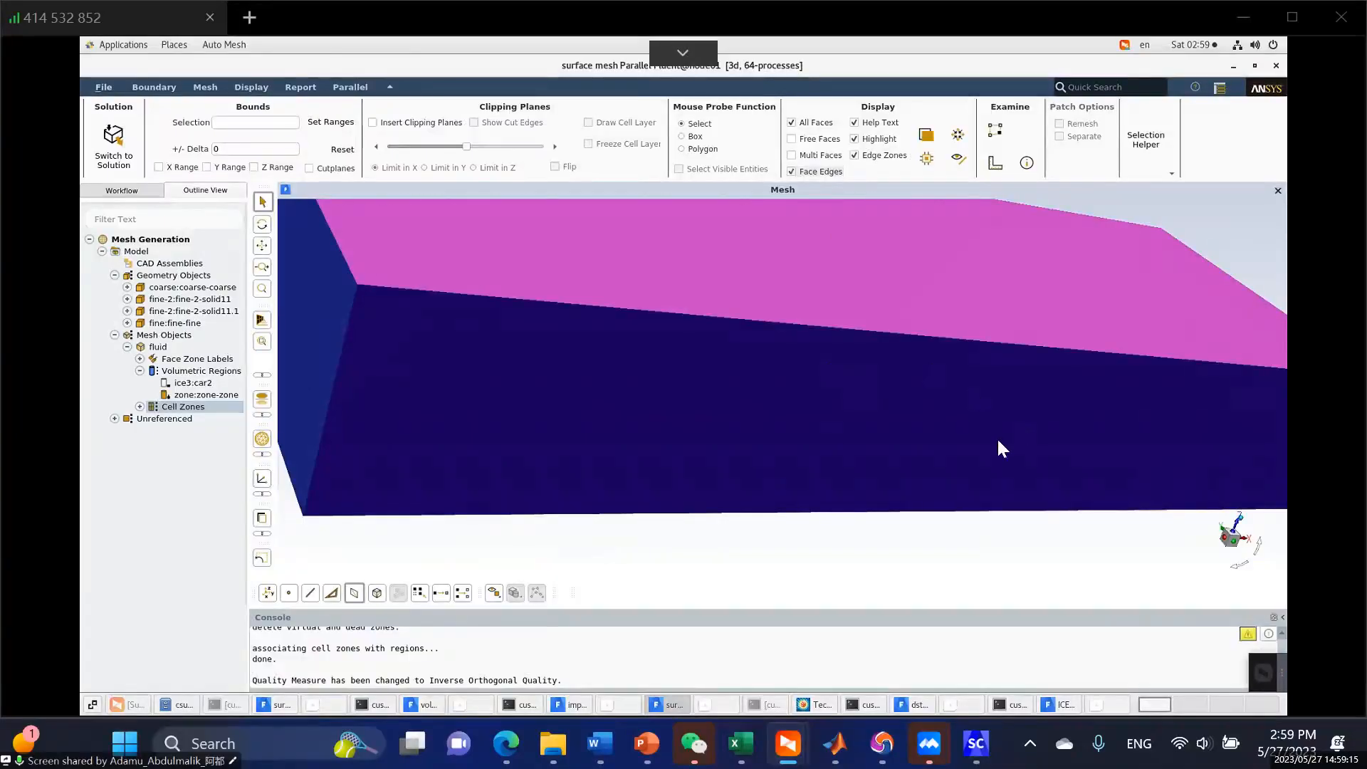
{"action": "scroll", "coordinate": [859, 453], "scroll_direction": "down", "scroll_amount": 2}
{"action": "left_click_drag", "start_coordinate": [859, 453], "coordinate": [765, 375]}
{"action": "left_click_drag", "start_coordinate": [770, 327], "coordinate": [635, 561]}
{"action": "left_click_drag", "start_coordinate": [567, 354], "coordinate": [450, 570]}
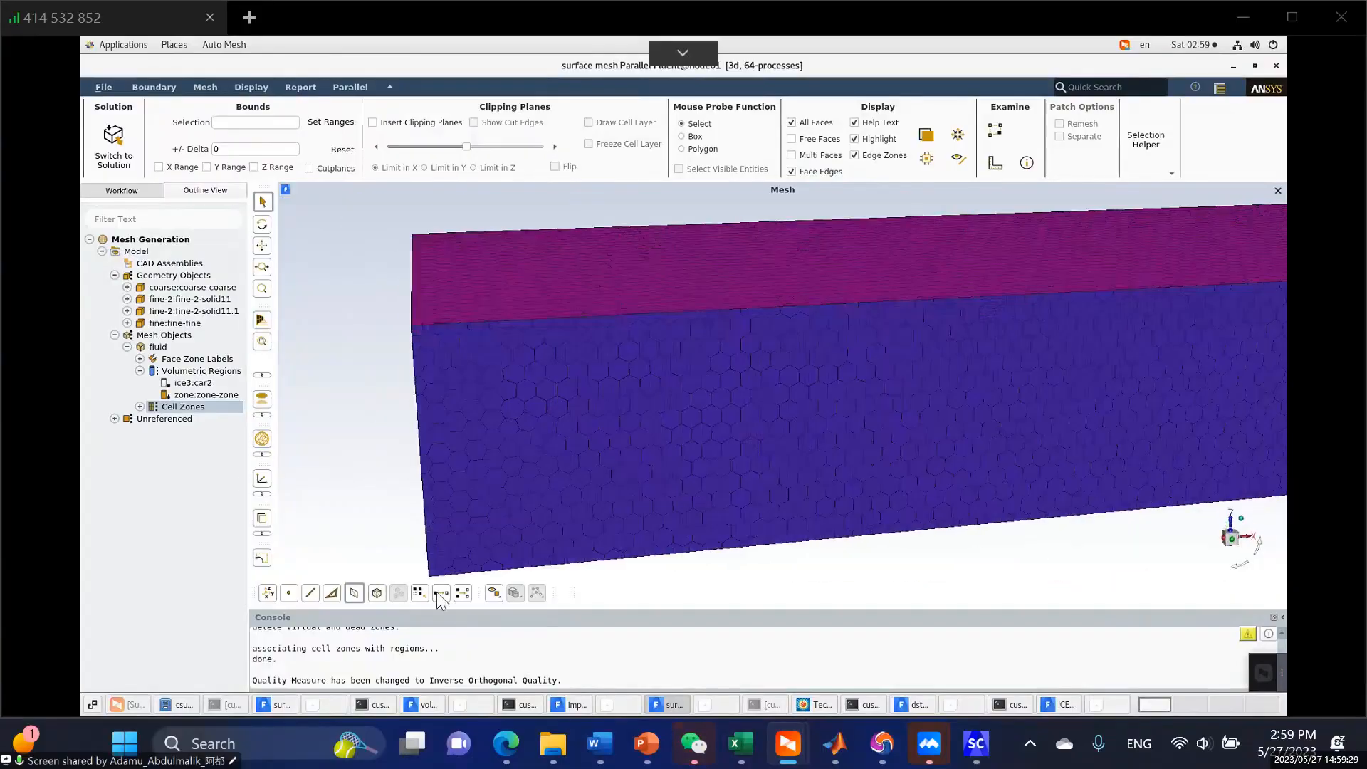
Hide the front boundary of the domain and examine the mesh on the train cars and bogies.
{"action": "left_click", "coordinate": [570, 472]}
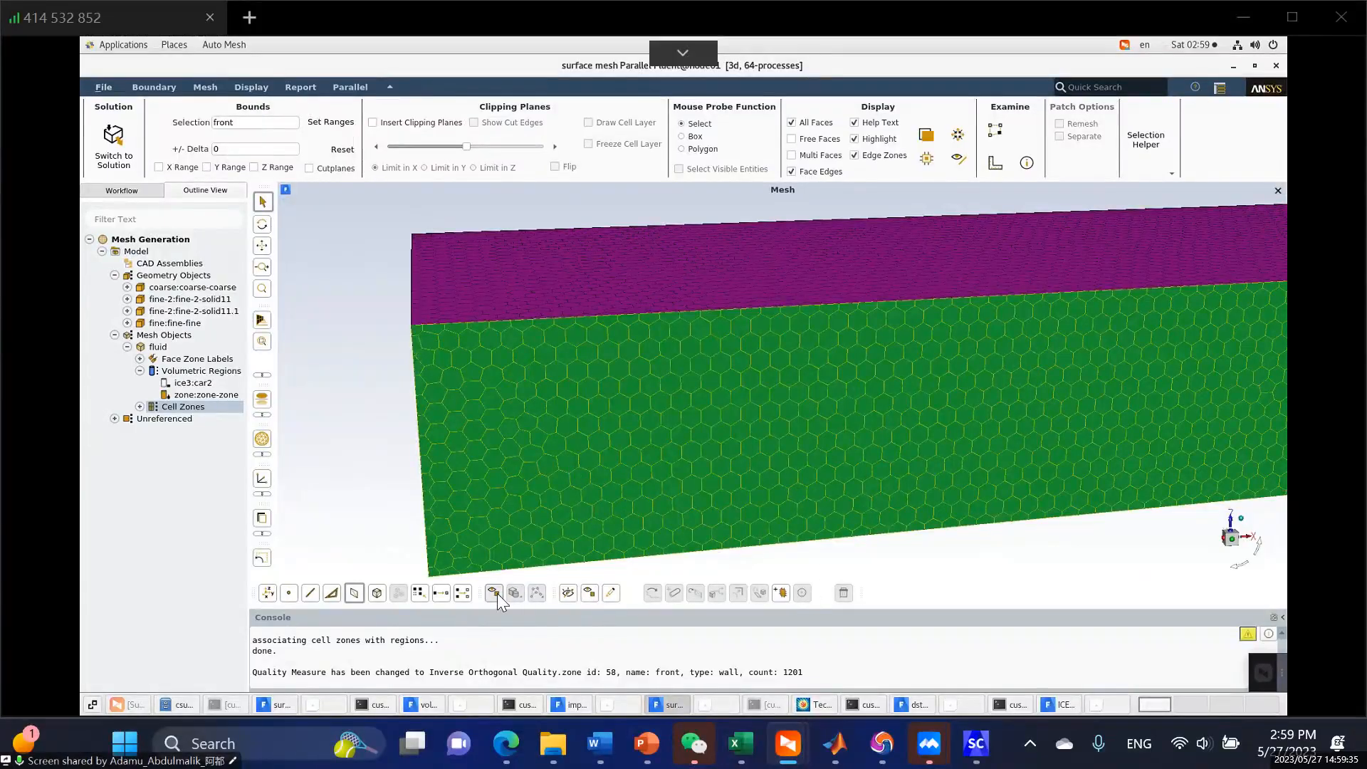
{"action": "left_click", "coordinate": [568, 593]}
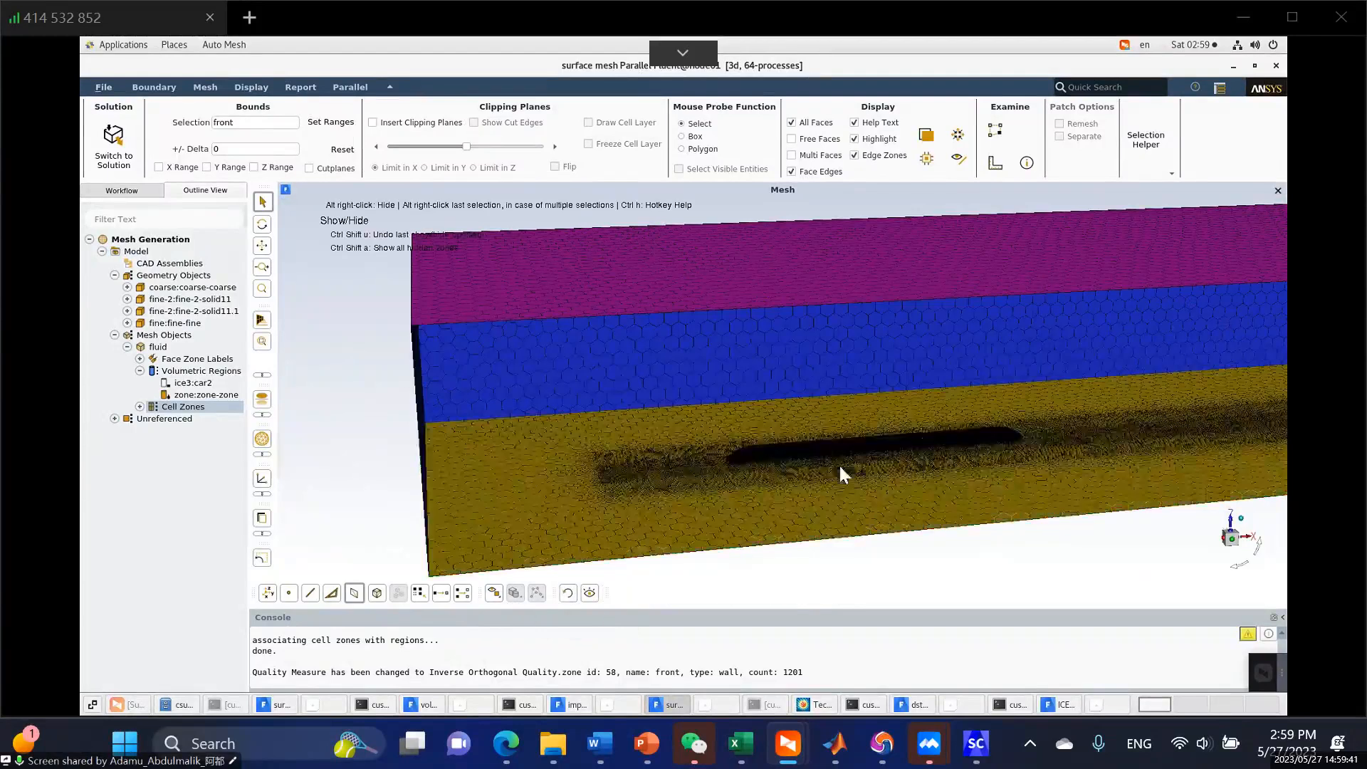
{"action": "scroll", "coordinate": [839, 464], "scroll_direction": "up", "scroll_amount": 3}
{"action": "scroll", "coordinate": [724, 441], "scroll_direction": "up", "scroll_amount": 2}
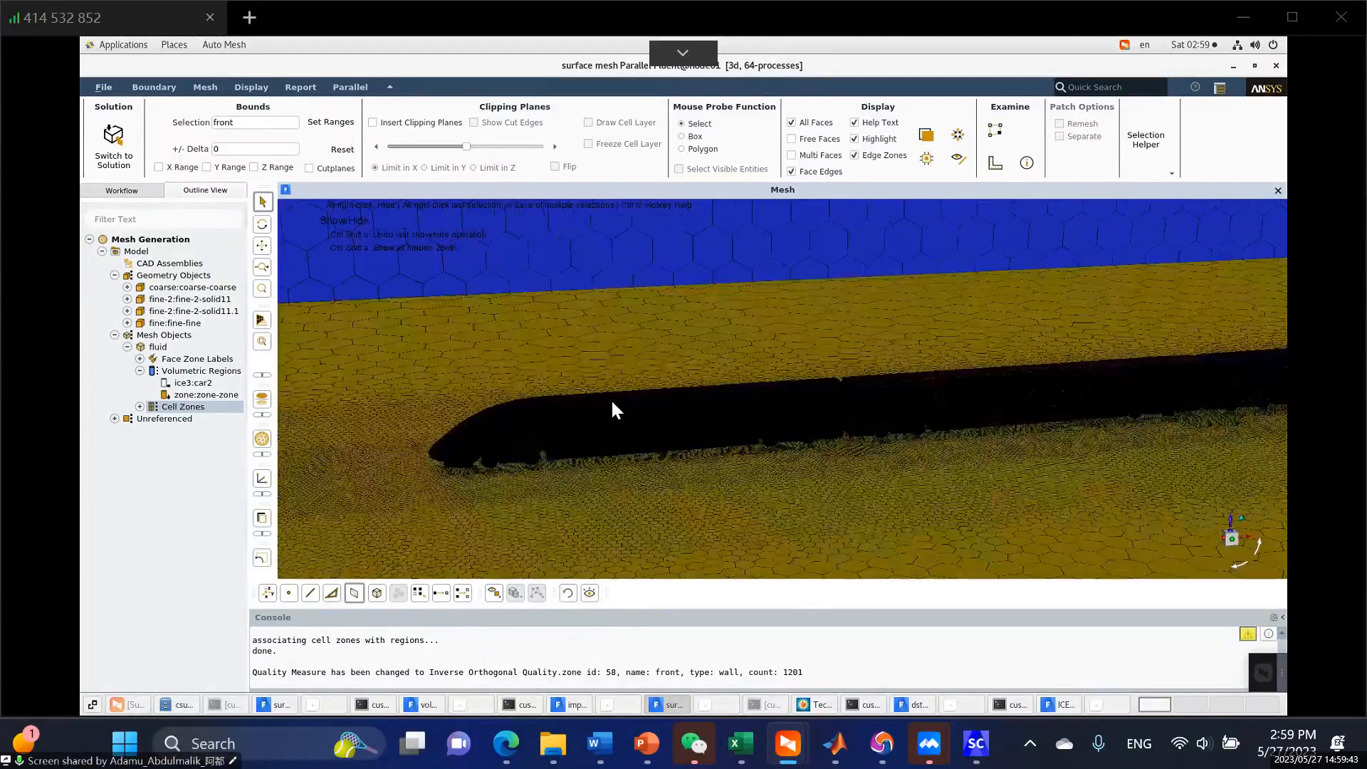
{"action": "scroll", "coordinate": [867, 419], "scroll_direction": "up", "scroll_amount": 2}
{"action": "scroll", "coordinate": [863, 425], "scroll_direction": "up", "scroll_amount": 2}
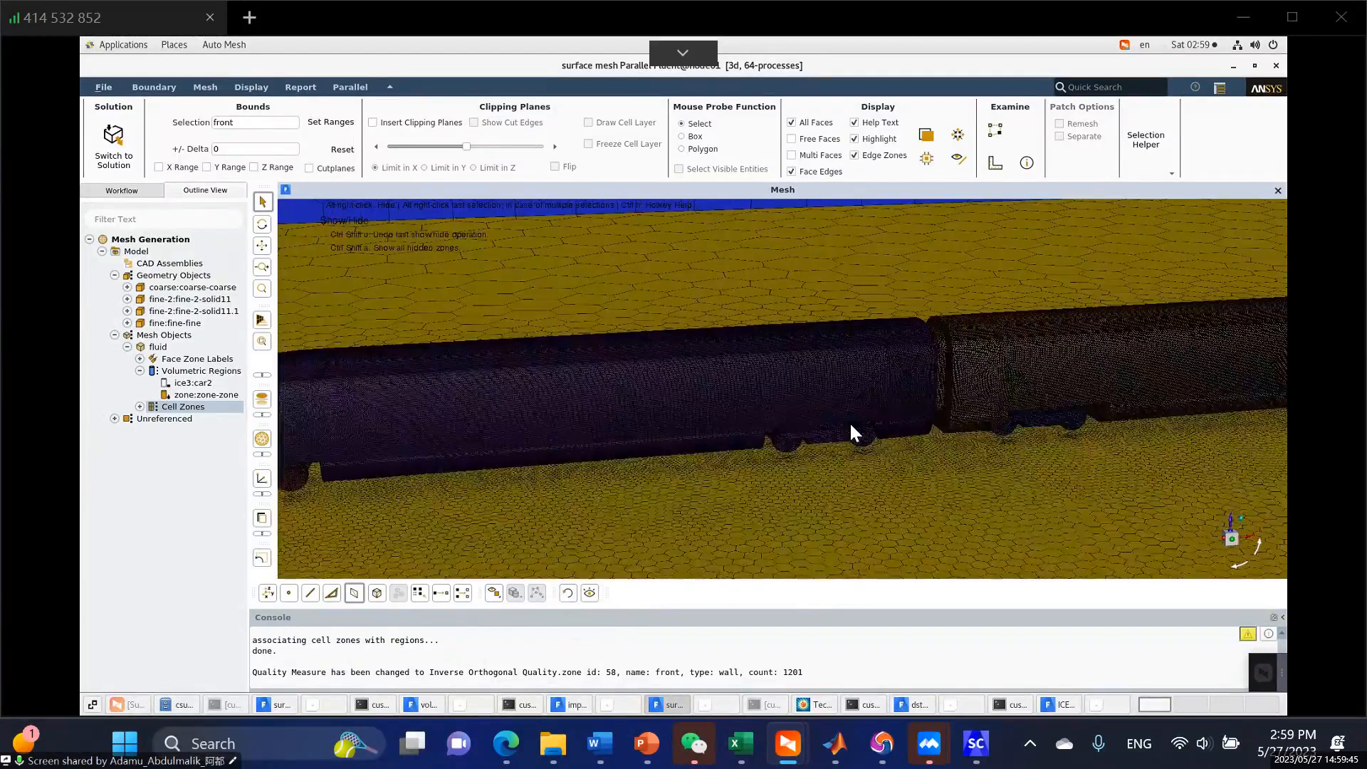
Examine the surface mesh on the train's nose, bogies and car bodies, and the refined ground mesh around the train within the domain.
{"action": "scroll", "coordinate": [839, 419], "scroll_direction": "up", "scroll_amount": 4}
{"action": "scroll", "coordinate": [839, 397], "scroll_direction": "down", "scroll_amount": 1}
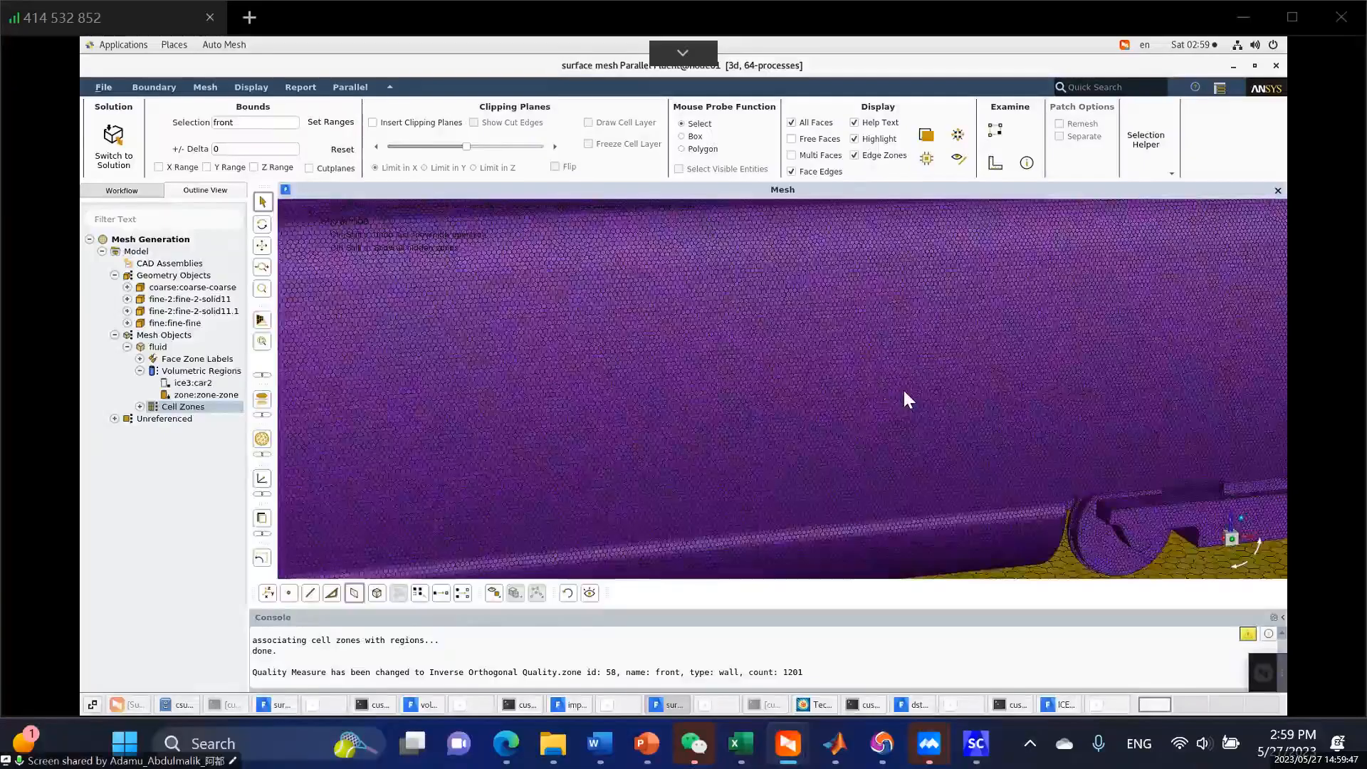
{"action": "scroll", "coordinate": [904, 390], "scroll_direction": "down", "scroll_amount": 3}
{"action": "scroll", "coordinate": [716, 412], "scroll_direction": "down", "scroll_amount": 2}
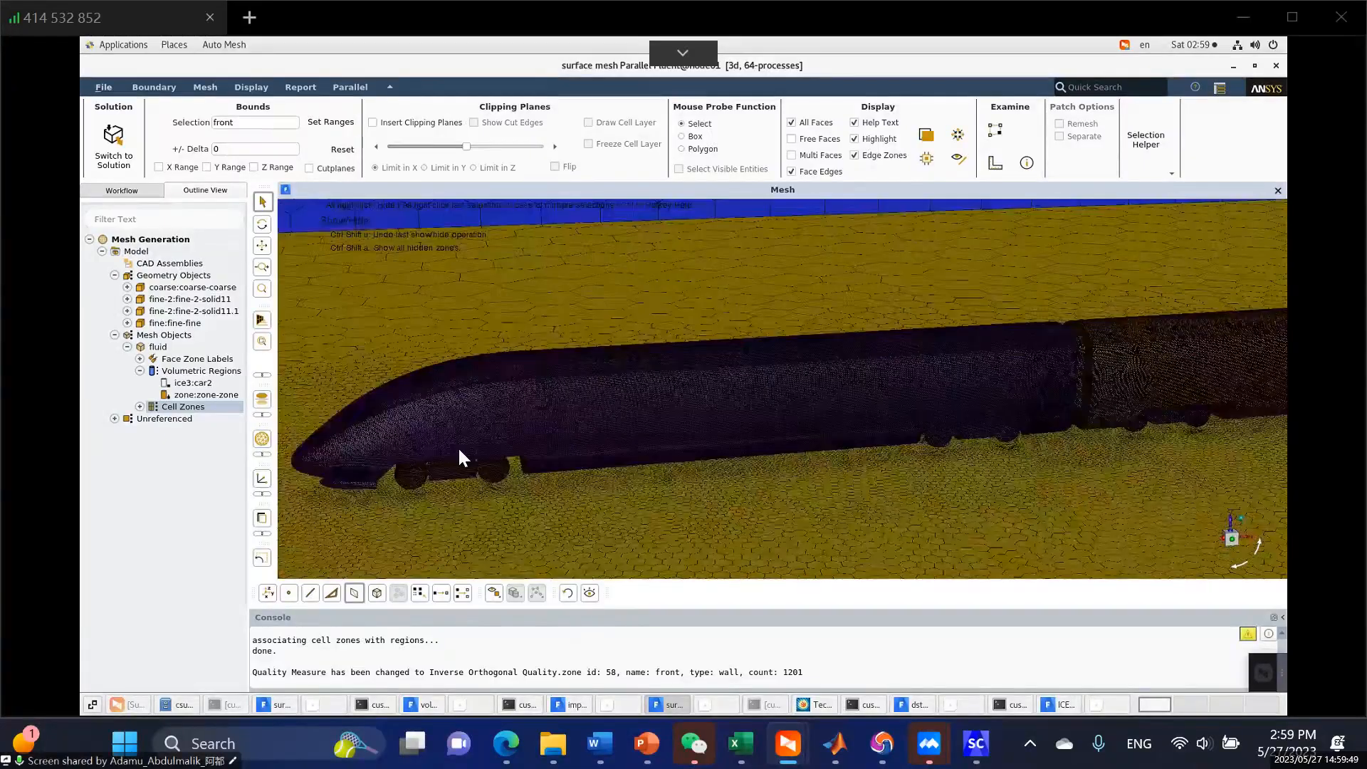
{"action": "scroll", "coordinate": [530, 494], "scroll_direction": "up", "scroll_amount": 2}
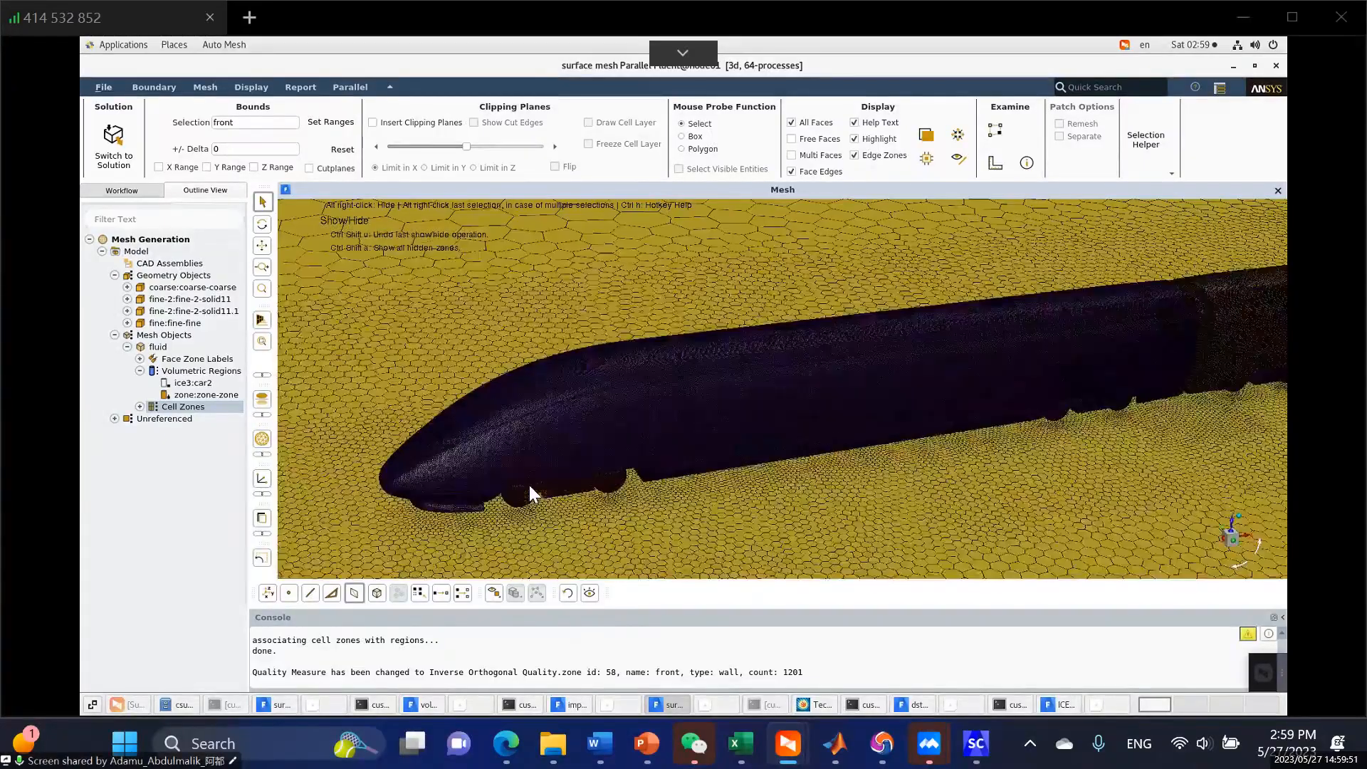
{"action": "left_click_drag", "start_coordinate": [522, 477], "coordinate": [439, 463]}
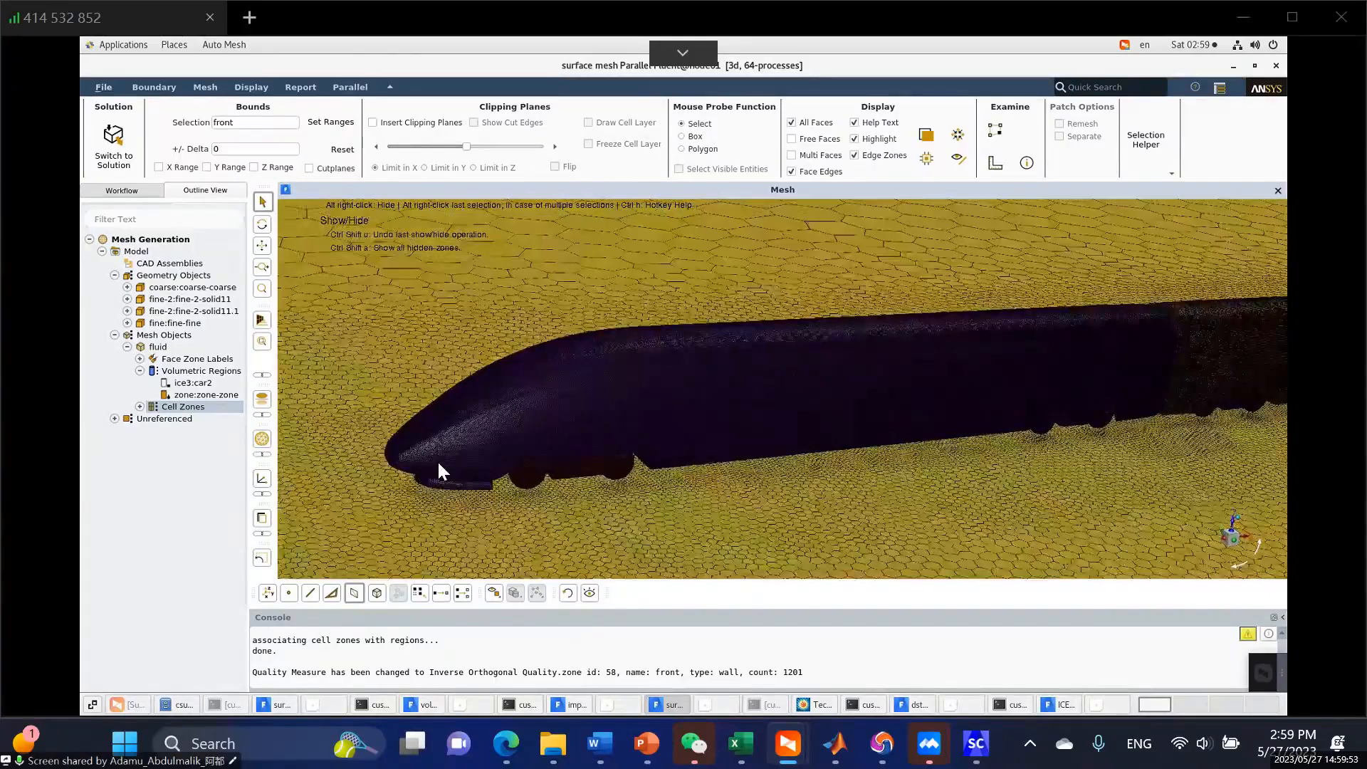
{"action": "scroll", "coordinate": [439, 465], "scroll_direction": "up", "scroll_amount": 2}
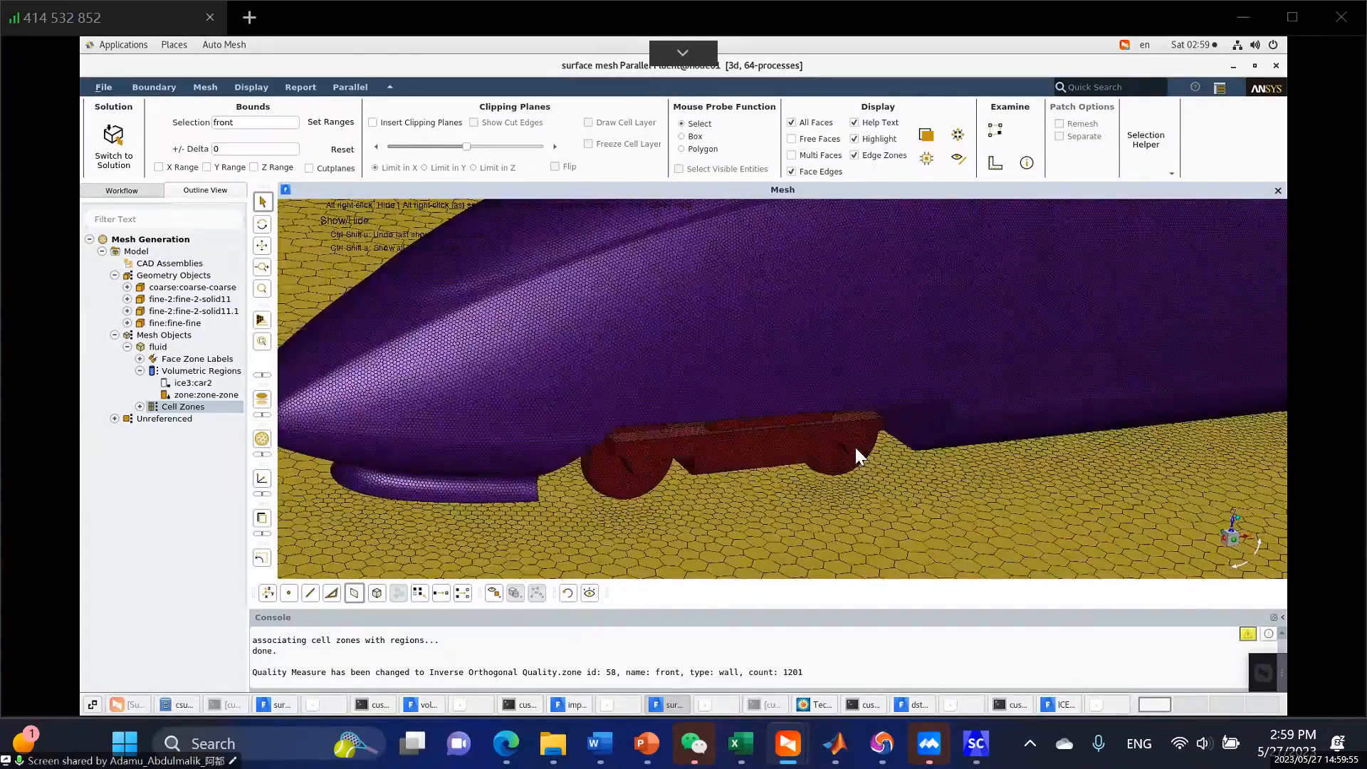
{"action": "scroll", "coordinate": [854, 447], "scroll_direction": "down", "scroll_amount": 4}
{"action": "scroll", "coordinate": [809, 442], "scroll_direction": "up", "scroll_amount": 3}
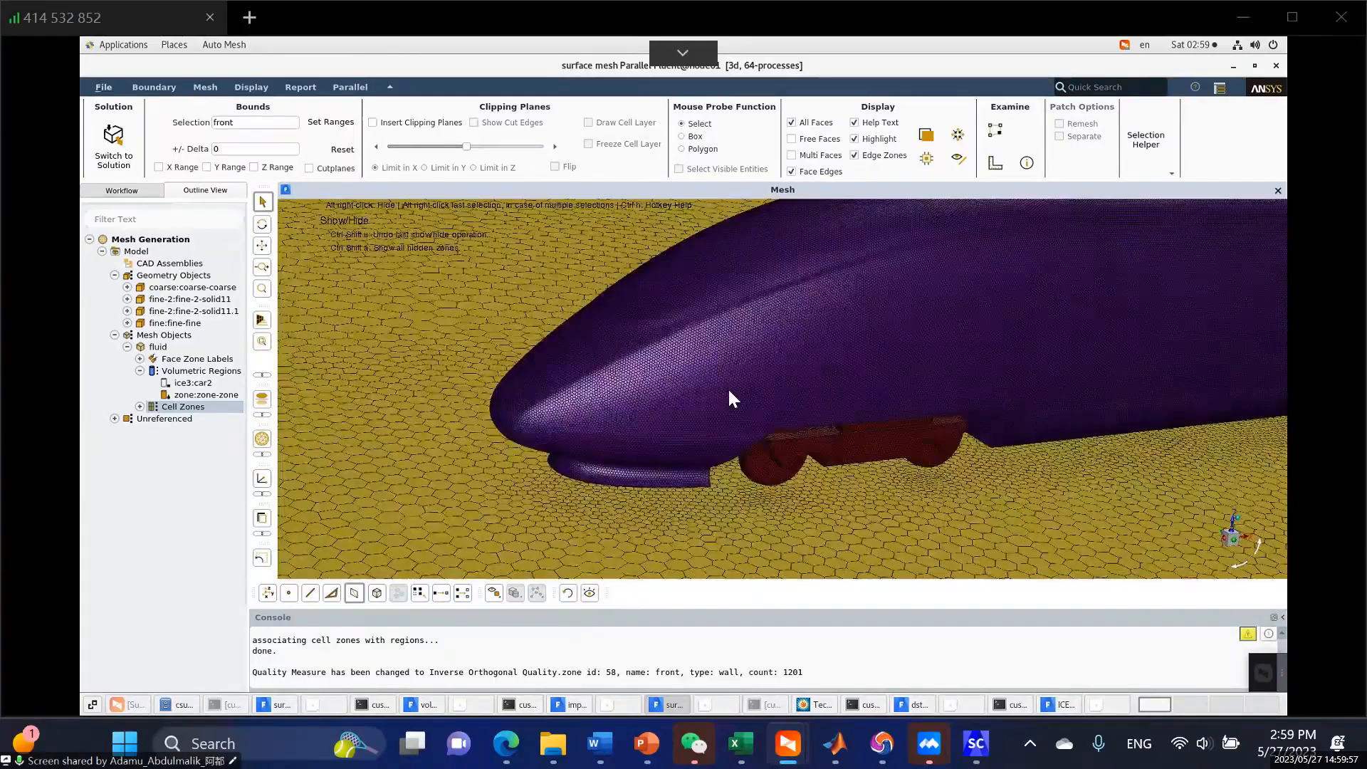
{"action": "scroll", "coordinate": [724, 390], "scroll_direction": "down", "scroll_amount": 3}
{"action": "scroll", "coordinate": [540, 410], "scroll_direction": "down", "scroll_amount": 2}
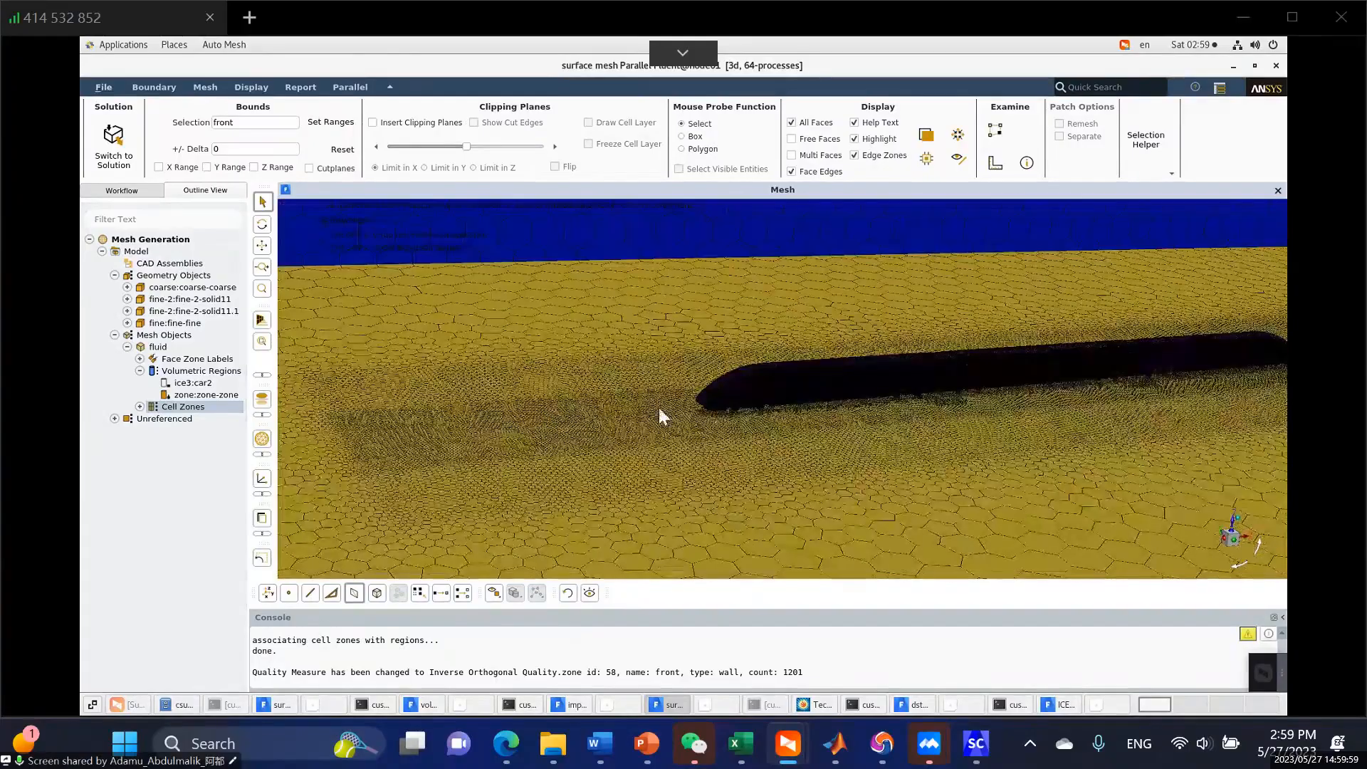
{"action": "scroll", "coordinate": [712, 409], "scroll_direction": "down", "scroll_amount": 2}
{"action": "scroll", "coordinate": [698, 408], "scroll_direction": "down", "scroll_amount": 3}
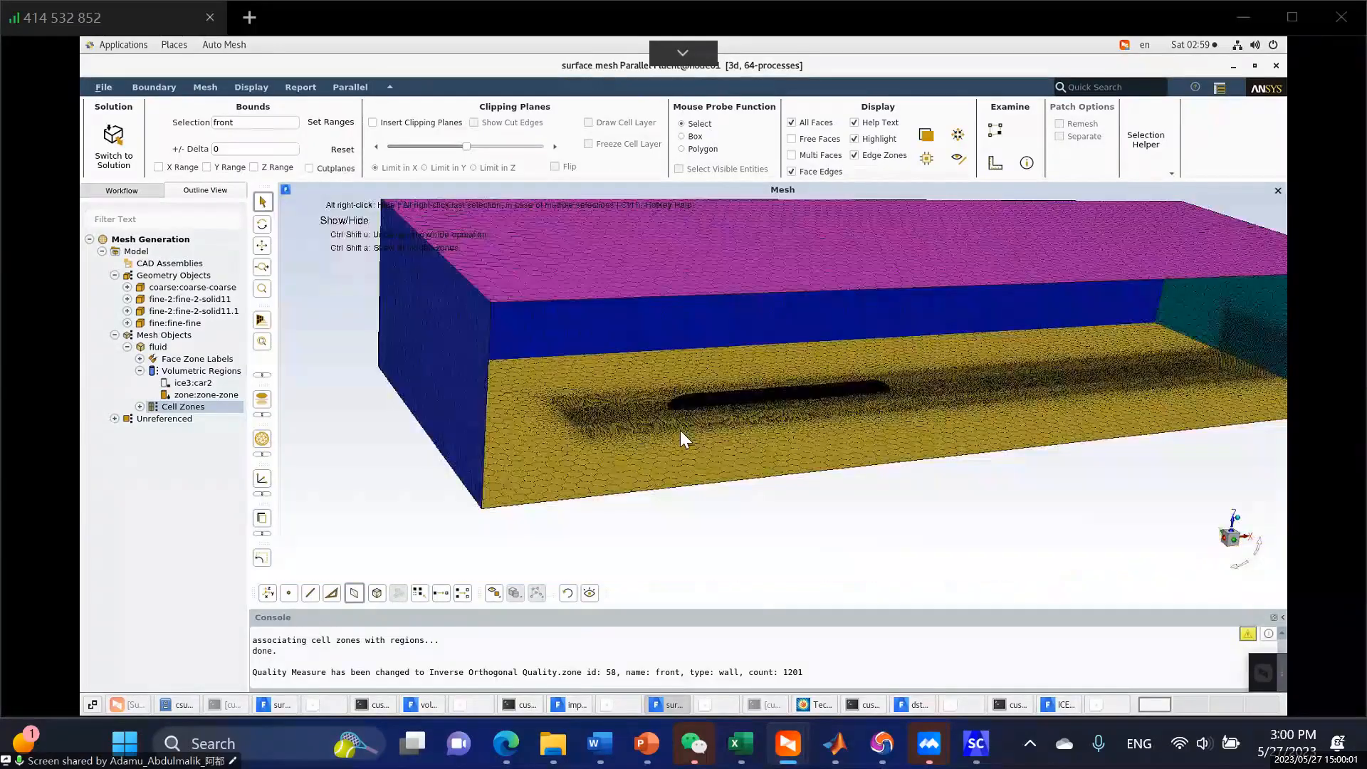
Print the summary of the fluid object's cell zones and review its quality and cell count figures in the console.
{"action": "right_click", "coordinate": [170, 408]}
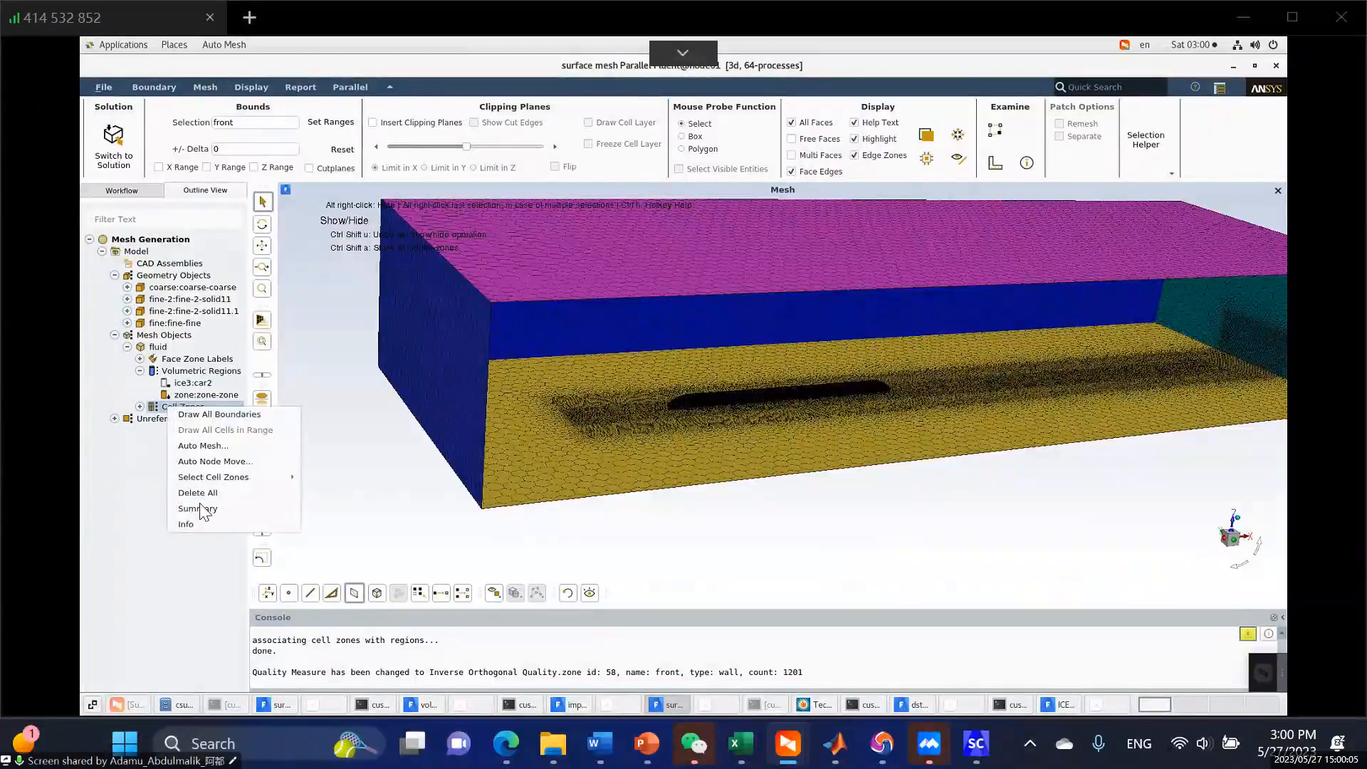
{"action": "key", "text": "Return"}
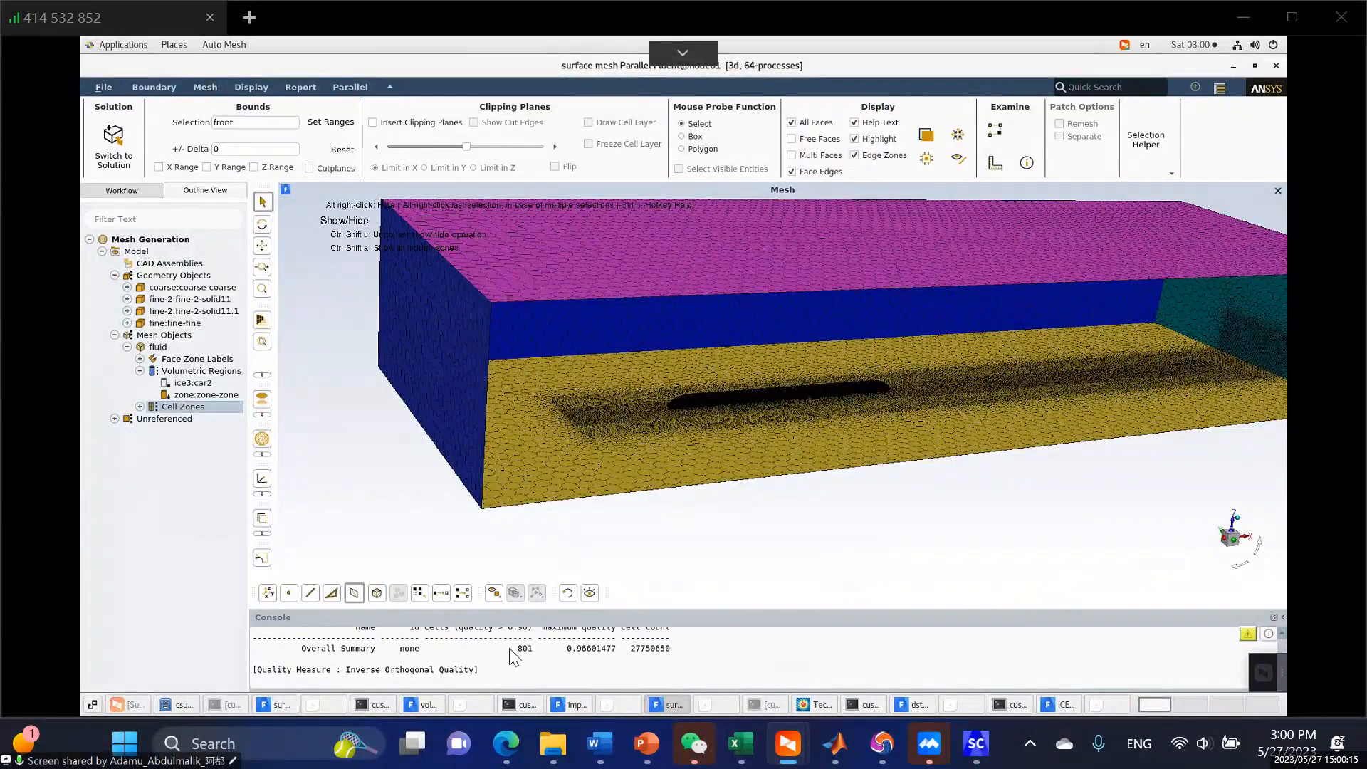
{"action": "scroll", "coordinate": [569, 655], "scroll_direction": "up", "scroll_amount": 1}
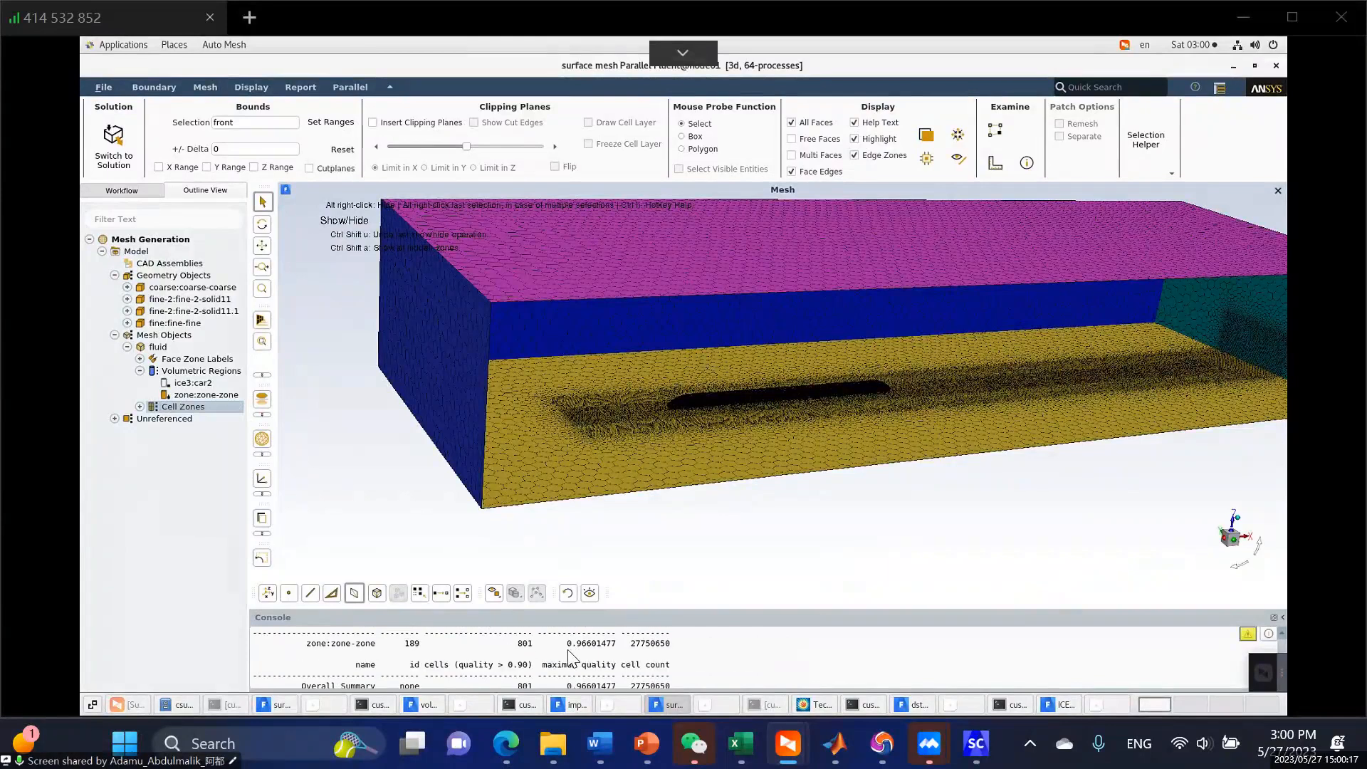
{"action": "scroll", "coordinate": [569, 655], "scroll_direction": "up", "scroll_amount": 1}
{"action": "scroll", "coordinate": [562, 659], "scroll_direction": "up", "scroll_amount": 1}
{"action": "scroll", "coordinate": [526, 661], "scroll_direction": "down", "scroll_amount": 1}
{"action": "scroll", "coordinate": [525, 661], "scroll_direction": "down", "scroll_amount": 2}
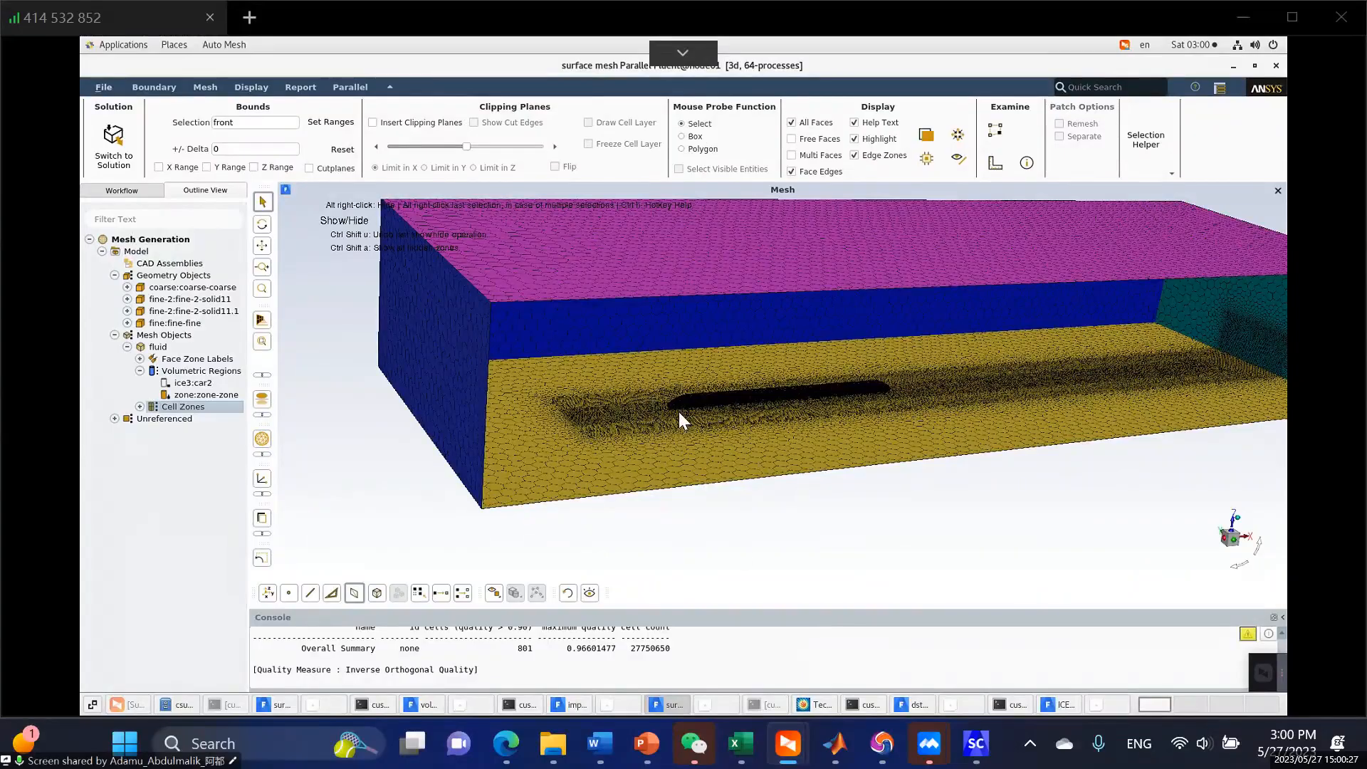
Probe the domain's ground face to identify its boundary zone and inspect the mesh refinement around the train.
{"action": "scroll", "coordinate": [669, 412], "scroll_direction": "up", "scroll_amount": 5}
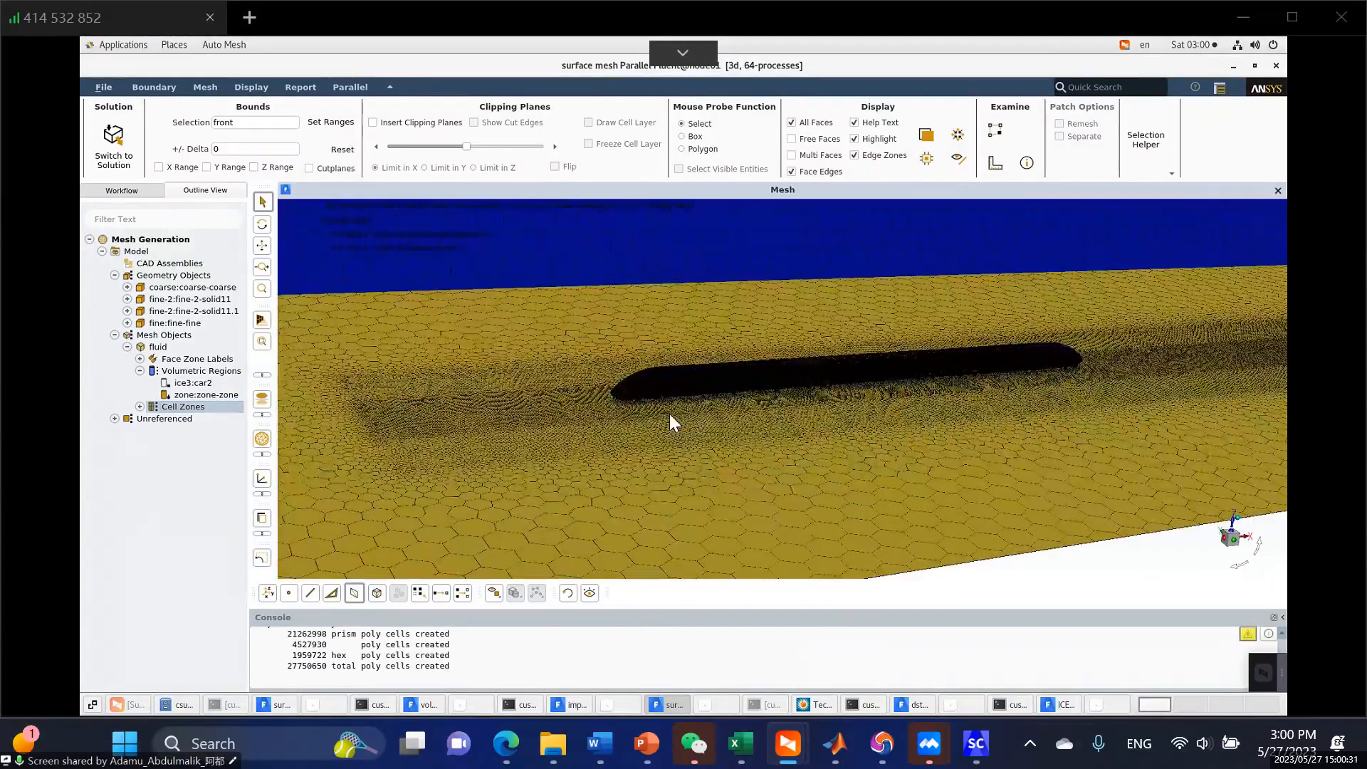
{"action": "right_click", "coordinate": [669, 413]}
{"action": "scroll", "coordinate": [669, 413], "scroll_direction": "up", "scroll_amount": 1}
{"action": "scroll", "coordinate": [669, 413], "scroll_direction": "down", "scroll_amount": 4}
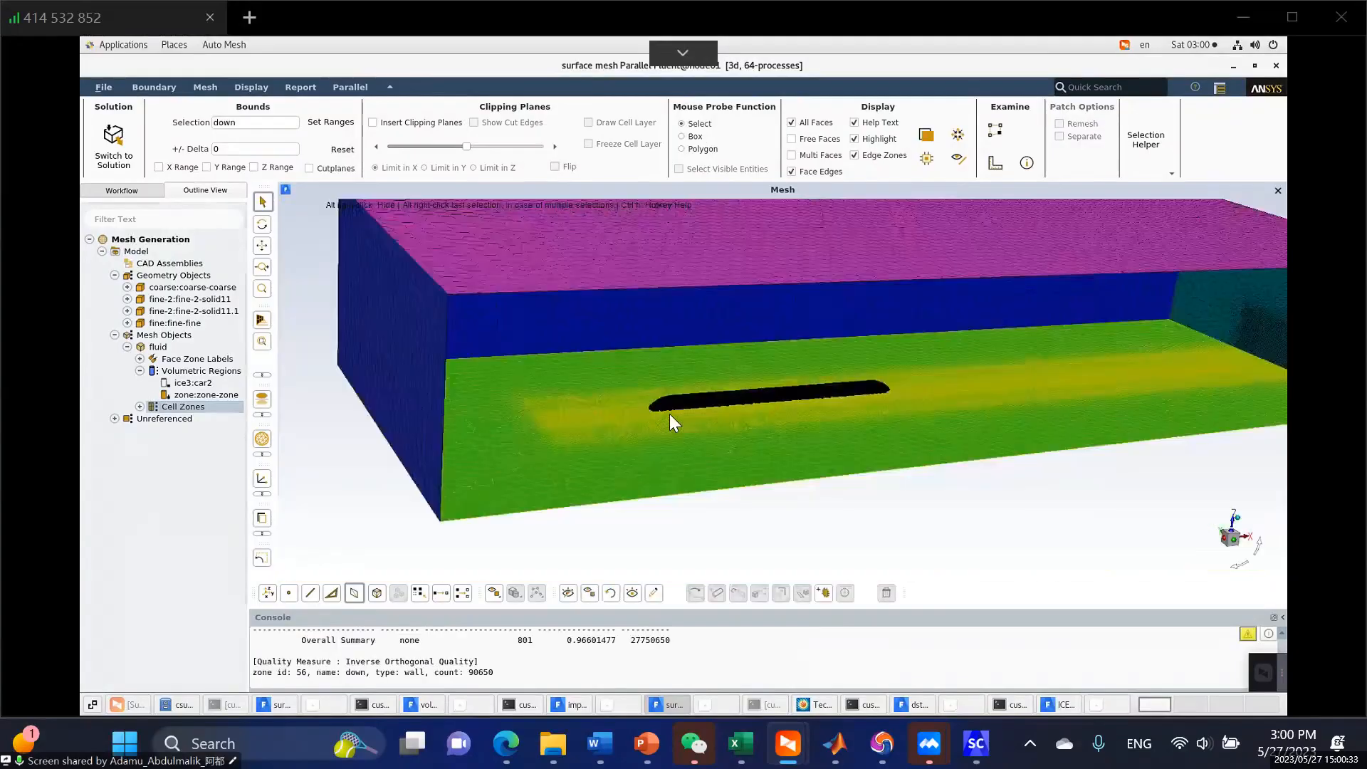
{"action": "scroll", "coordinate": [669, 413], "scroll_direction": "up", "scroll_amount": 2}
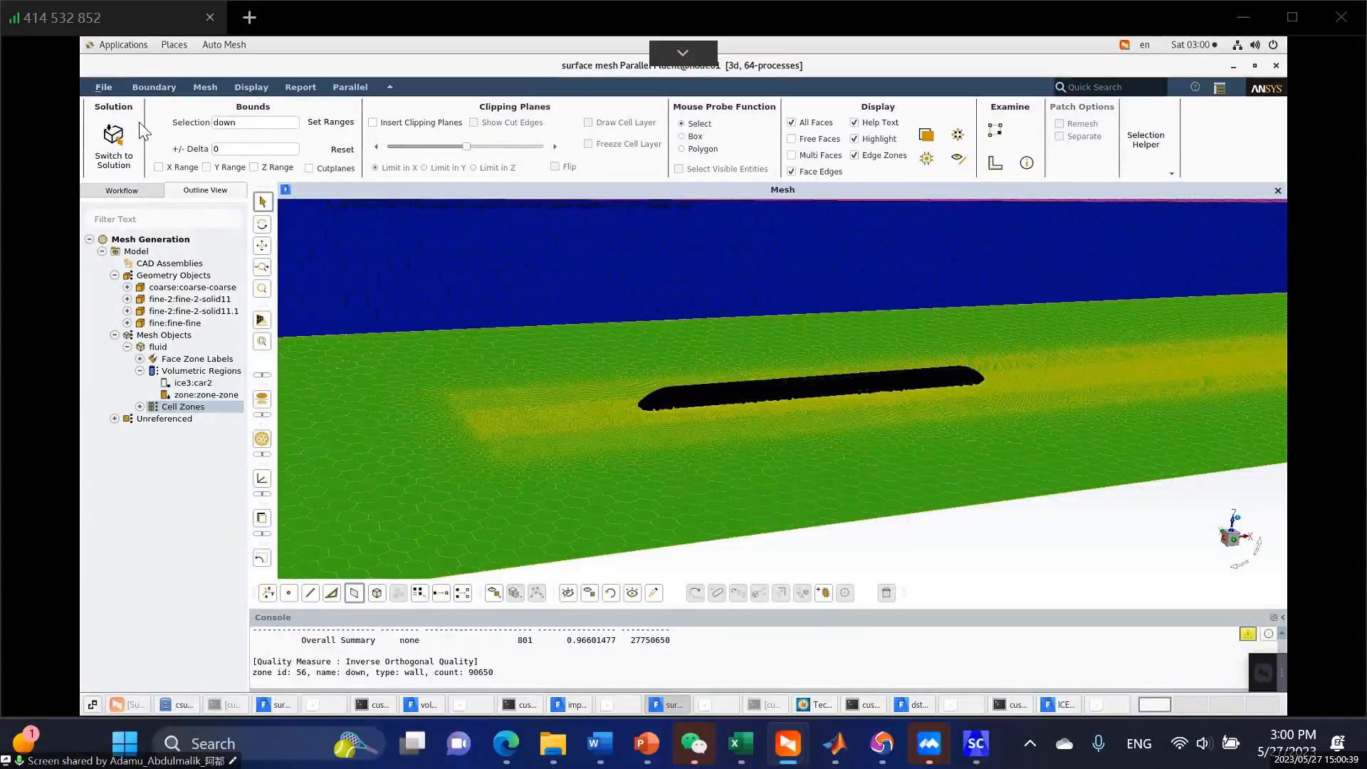
Write the volume mesh as a binary mesh file named mesh in the csu webinar folder.
{"action": "left_click", "coordinate": [103, 86]}
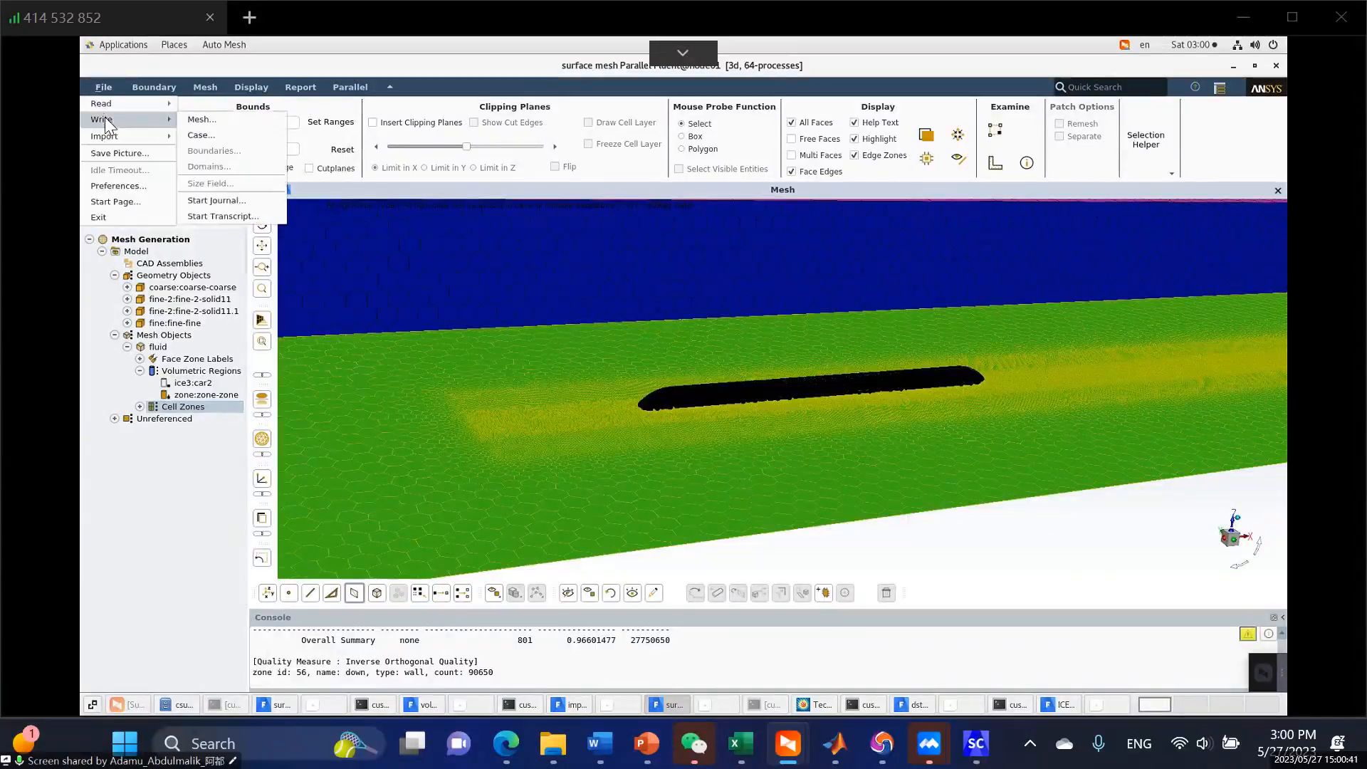
{"action": "mouse_move", "coordinate": [151, 104]}
{"action": "left_click", "coordinate": [210, 125]}
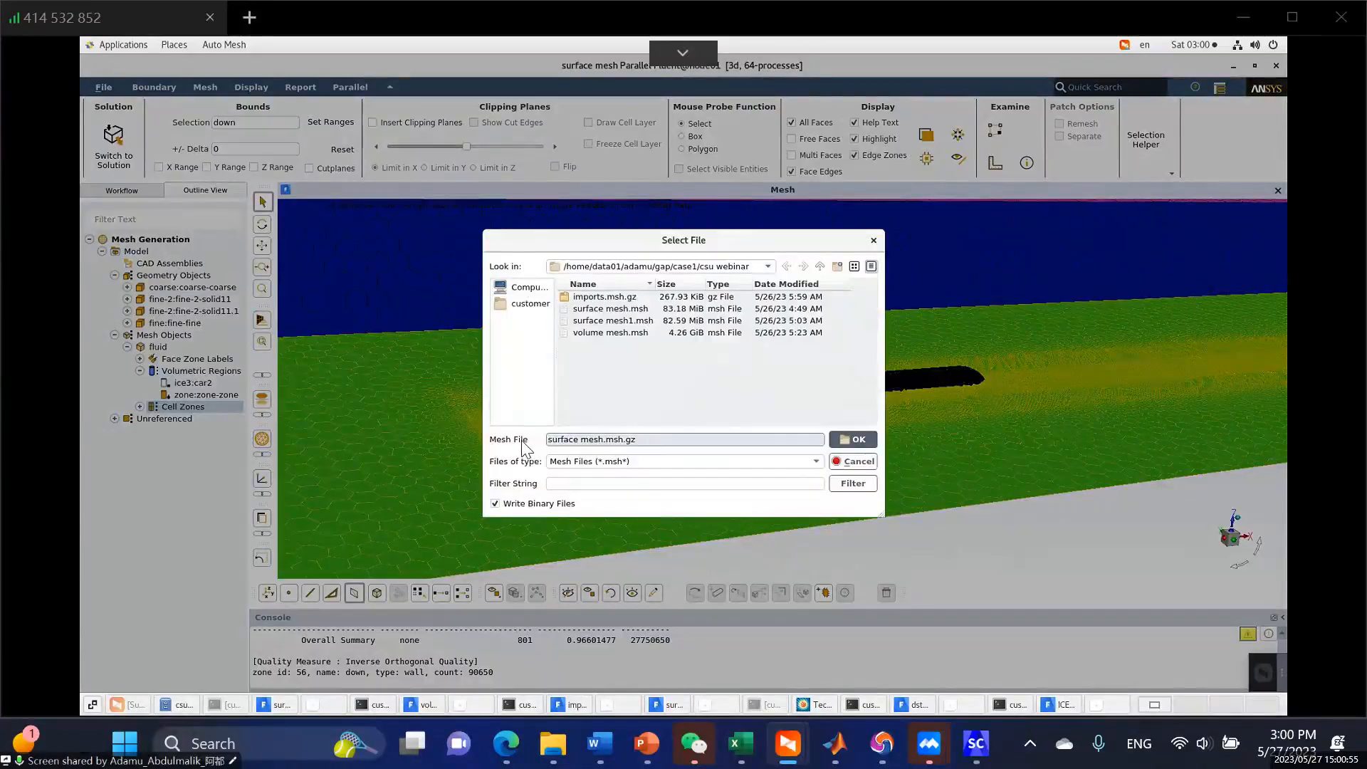
{"action": "left_click_drag", "start_coordinate": [635, 439], "coordinate": [522, 441]}
{"action": "left_click_drag", "start_coordinate": [522, 440], "coordinate": [522, 441]}
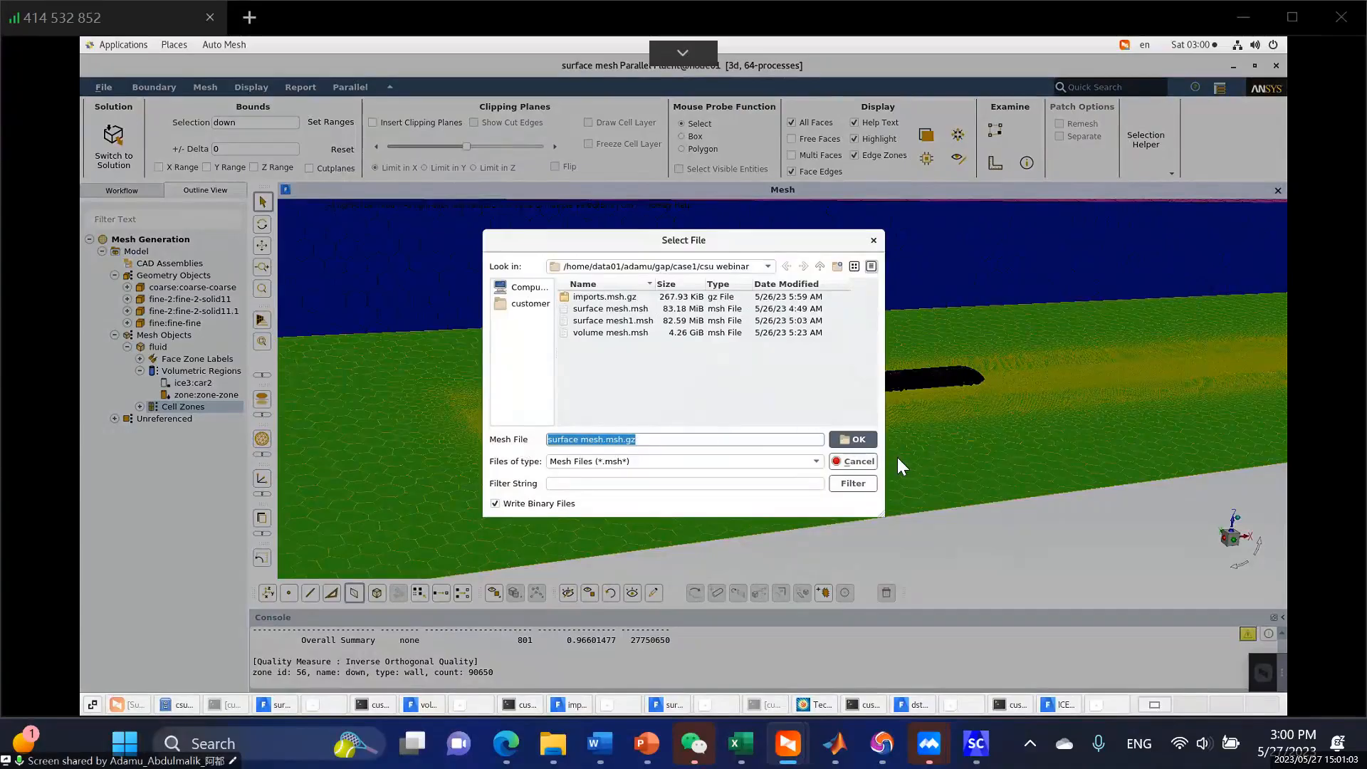
{"action": "type", "text": "messh"}
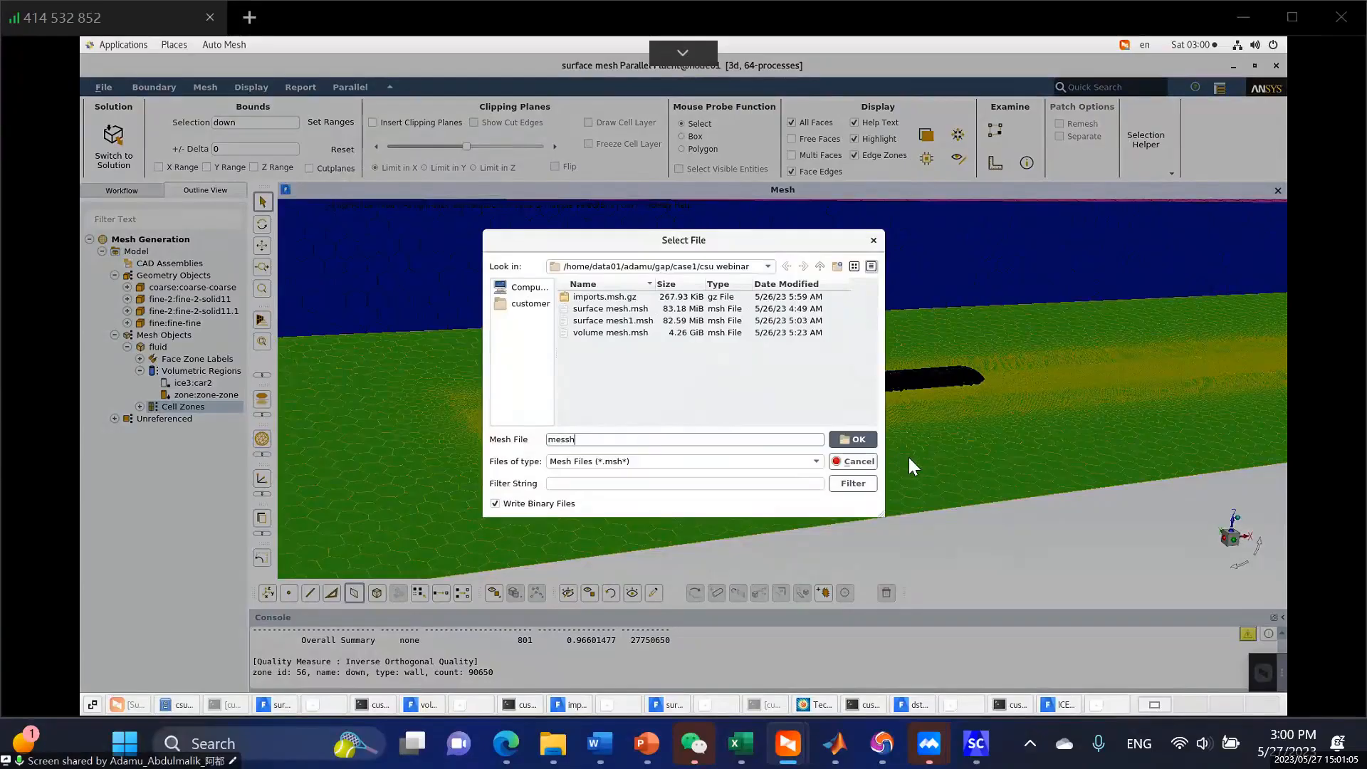
{"action": "key", "text": "BackSpace"}
{"action": "key", "text": "BackSpace"}
{"action": "type", "text": "h"}
{"action": "key", "text": "Return"}
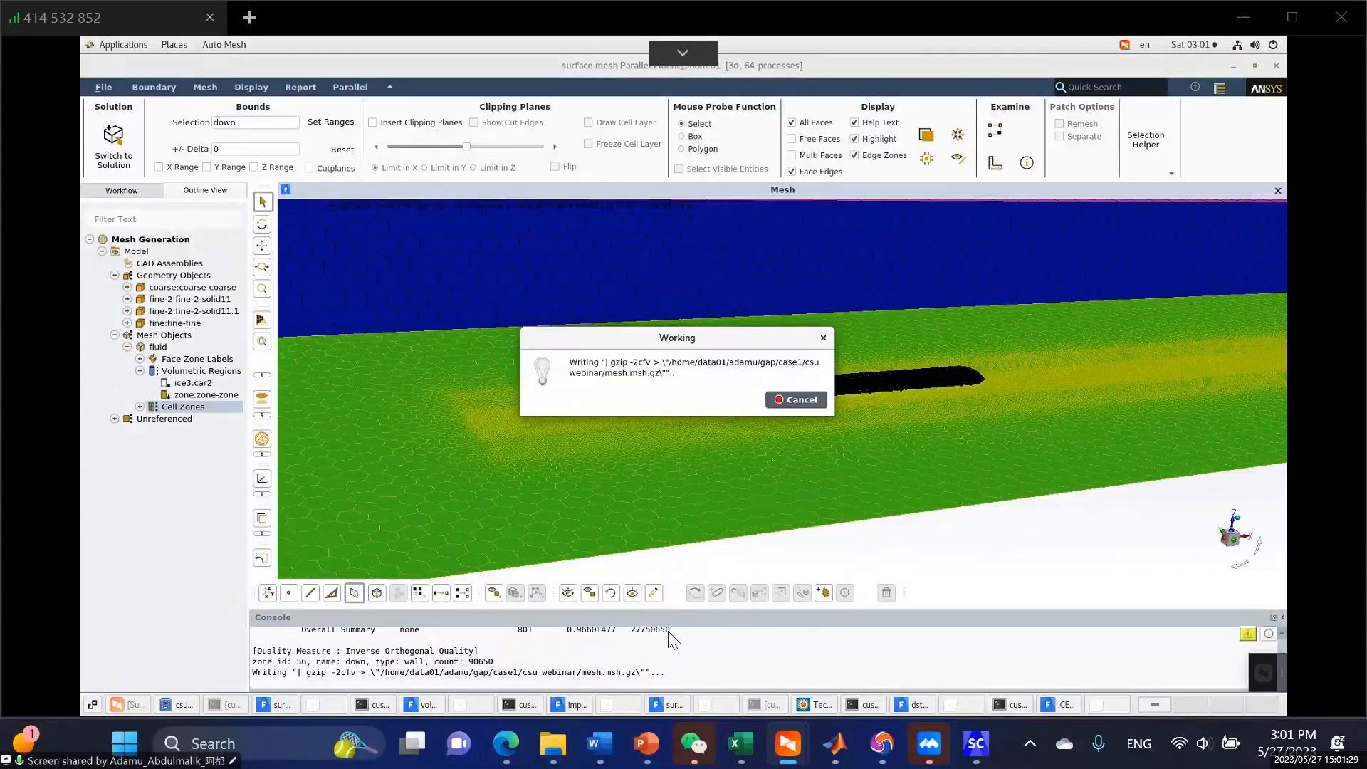
Review the volume mesh's total cell count in the console summary while the mesh file is being written.
{"action": "left_click", "coordinate": [634, 632]}
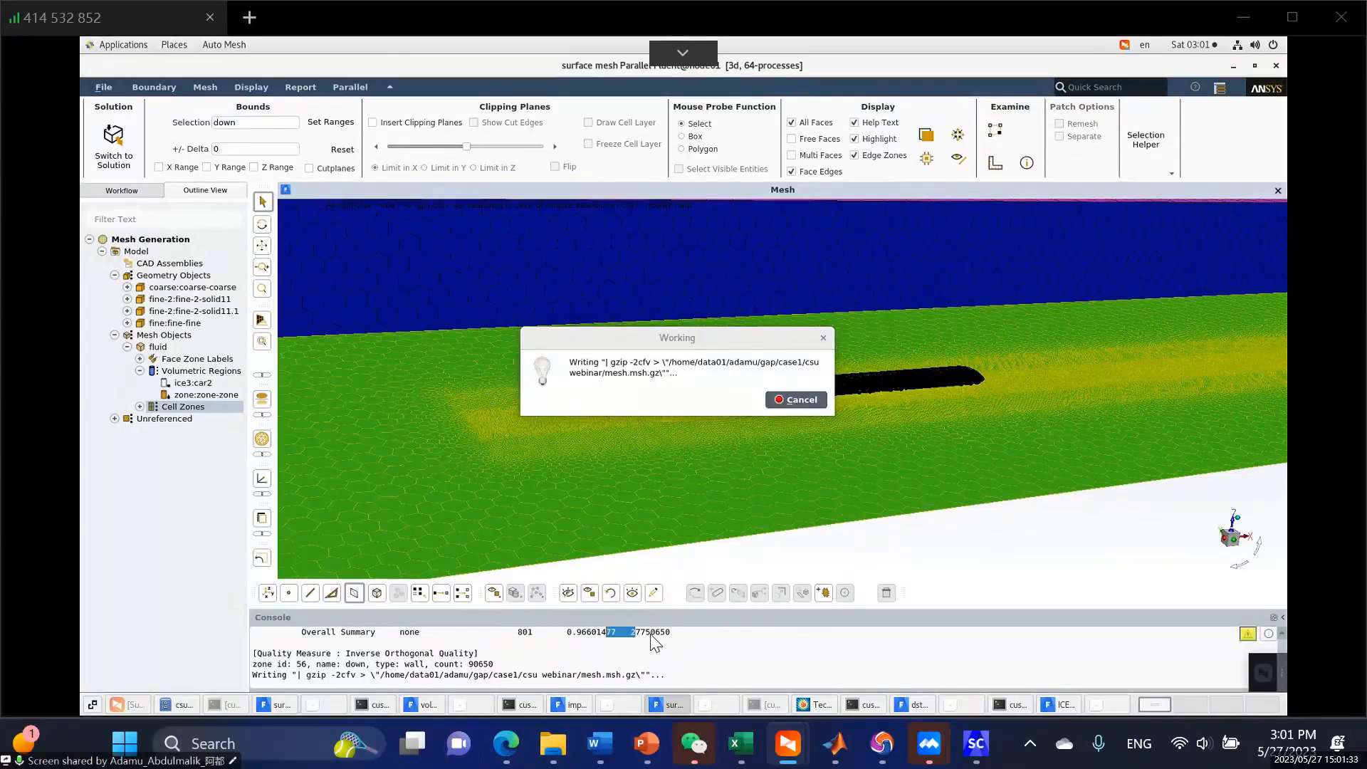
{"action": "mouse_move", "coordinate": [630, 633]}
{"action": "left_mouse_down"}
{"action": "mouse_move", "coordinate": [659, 633]}
{"action": "mouse_move", "coordinate": [646, 633]}
{"action": "left_mouse_up"}
{"action": "left_click", "coordinate": [645, 633]}
{"action": "mouse_move", "coordinate": [645, 633]}
{"action": "left_mouse_down"}
{"action": "mouse_move", "coordinate": [668, 634]}
{"action": "mouse_move", "coordinate": [640, 632]}
{"action": "left_mouse_up"}
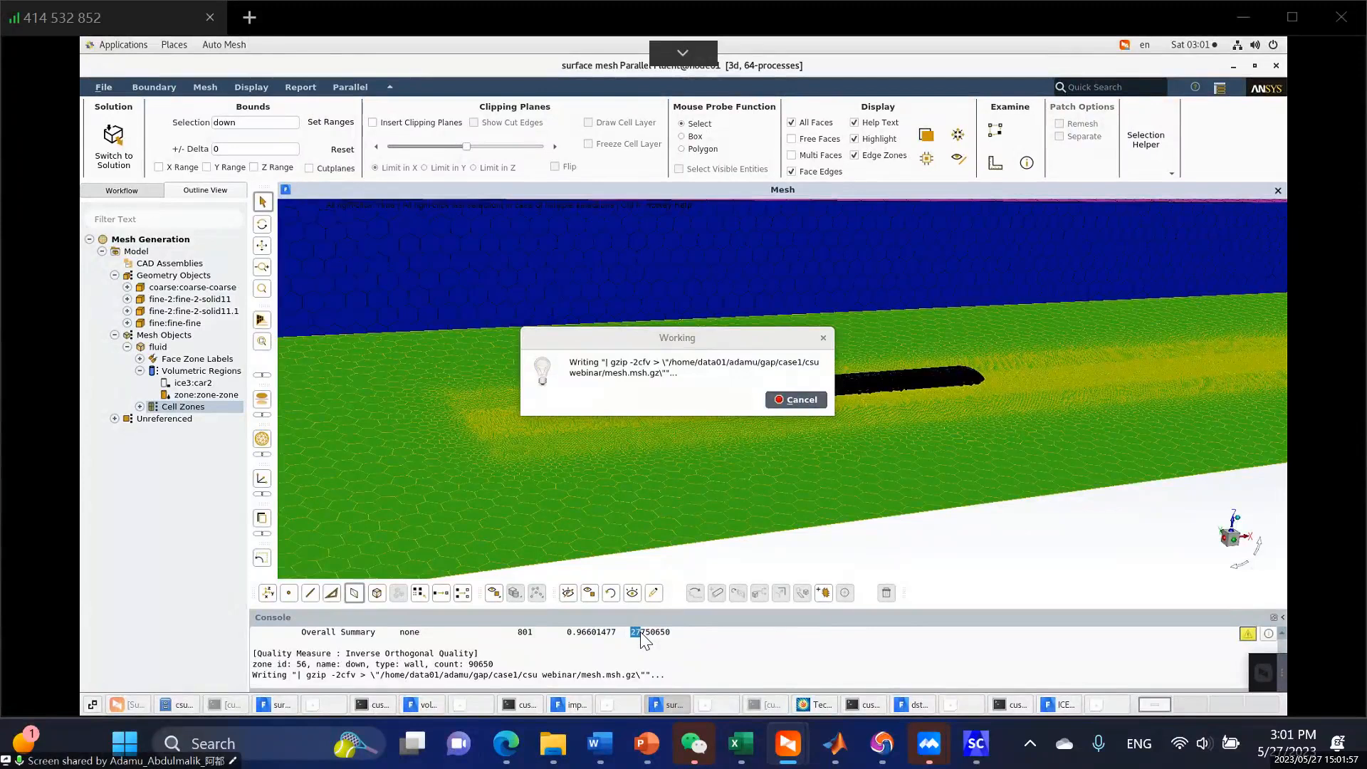
{"action": "scroll", "coordinate": [651, 651], "scroll_direction": "up", "scroll_amount": 3}
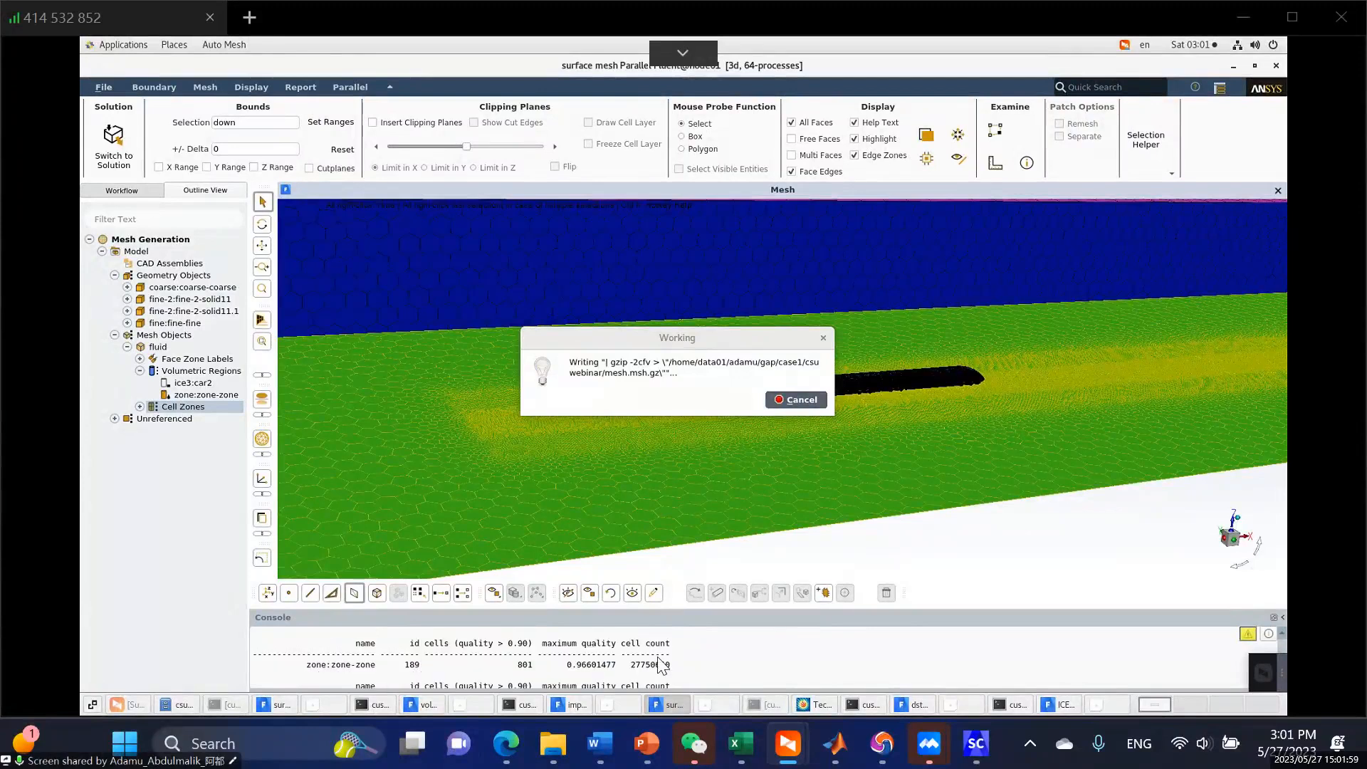
{"action": "scroll", "coordinate": [665, 667], "scroll_direction": "down", "scroll_amount": 3}
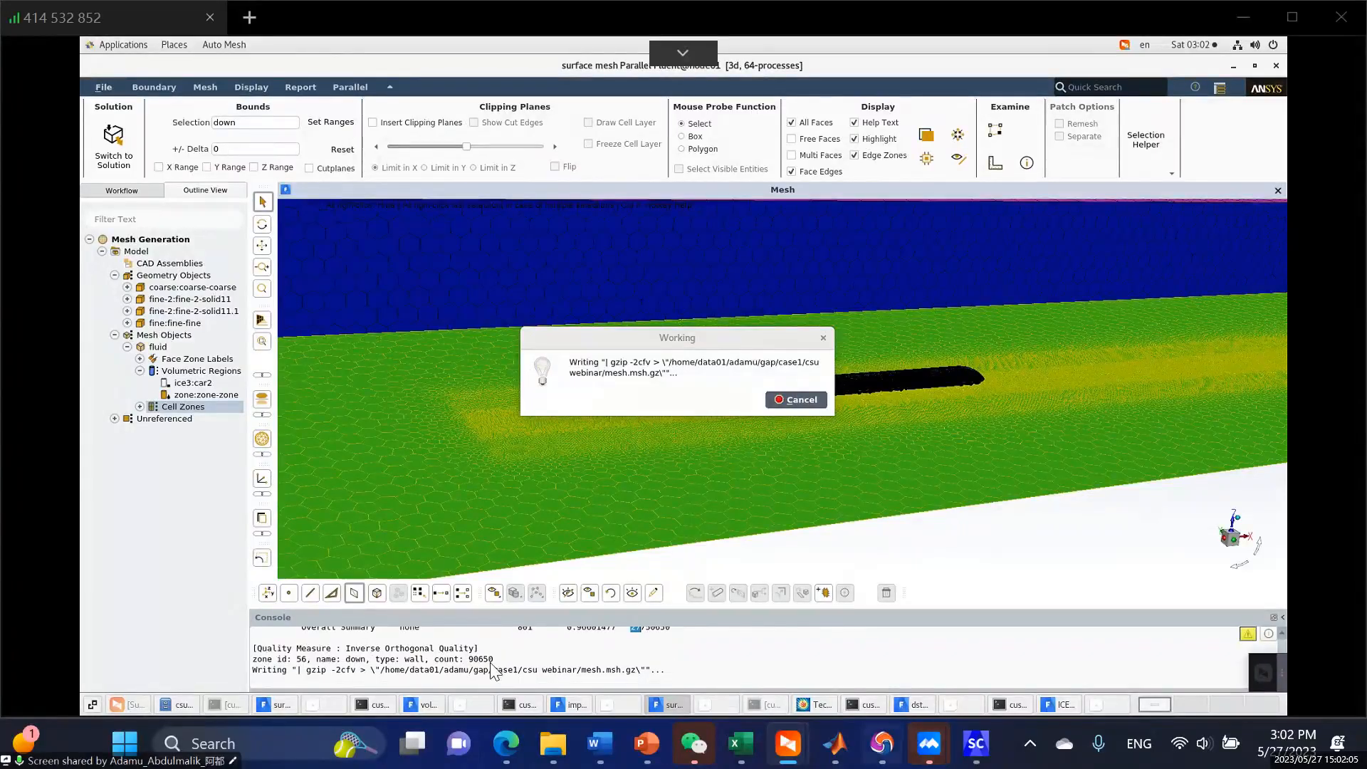
Switch to the csu webinar folder in the file manager and check the size of volume mesh.msh.
{"action": "left_click", "coordinate": [178, 702]}
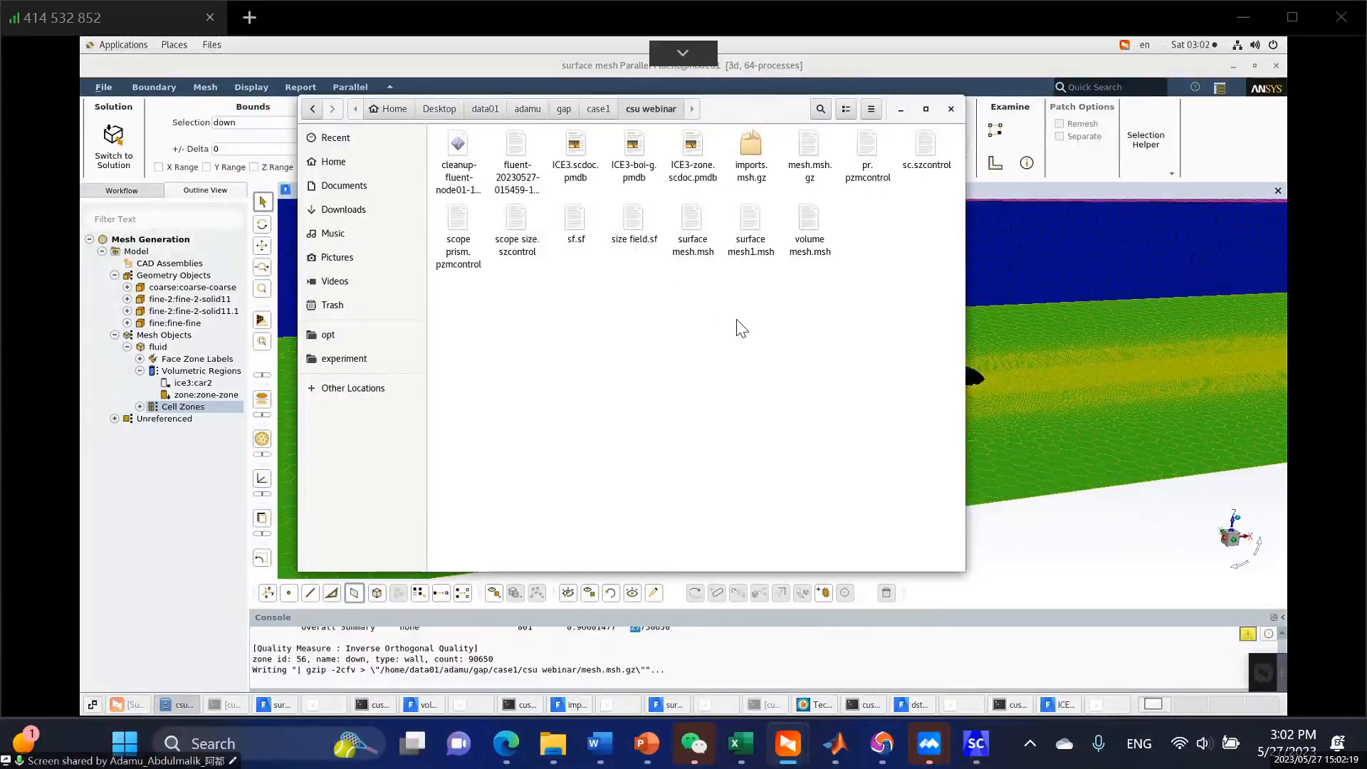
{"action": "left_click", "coordinate": [810, 224]}
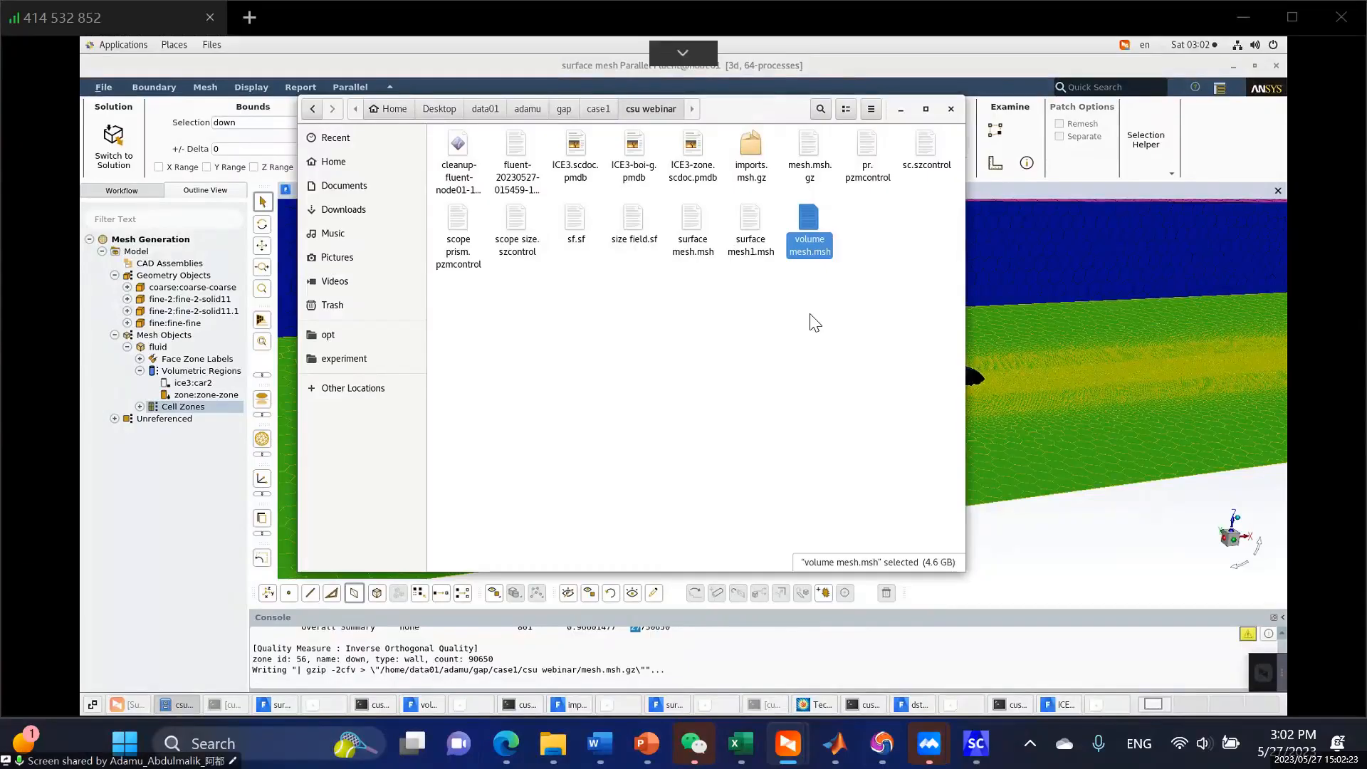
{"action": "left_click", "coordinate": [814, 316]}
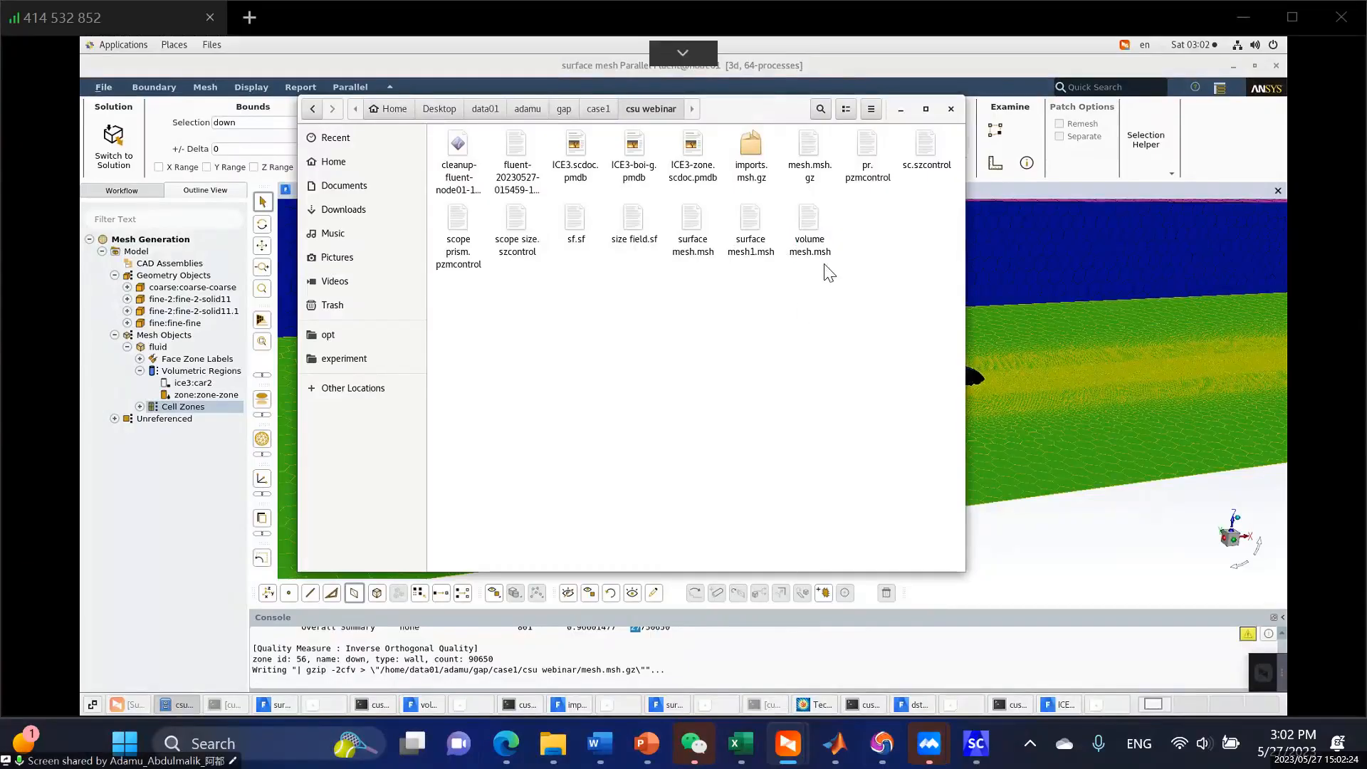
{"action": "left_click", "coordinate": [801, 210]}
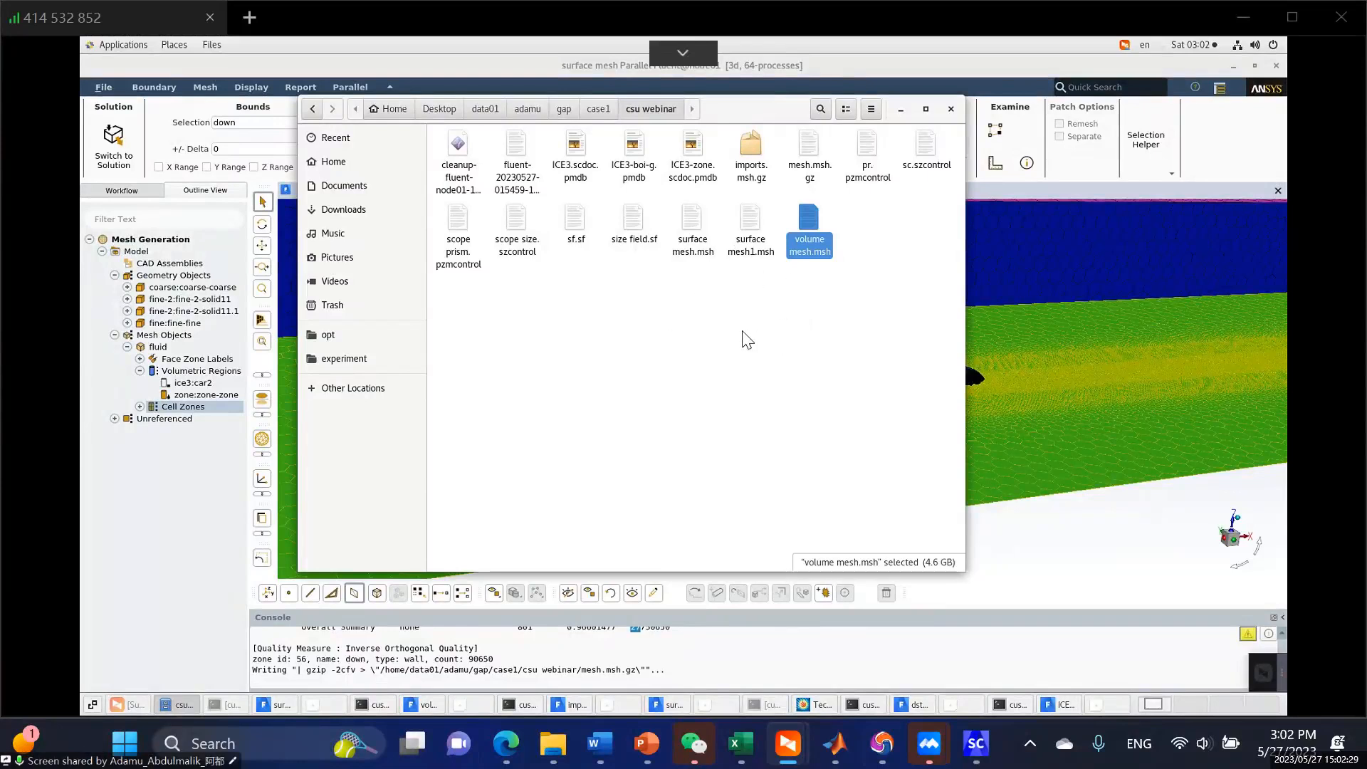
{"action": "left_click", "coordinate": [701, 336]}
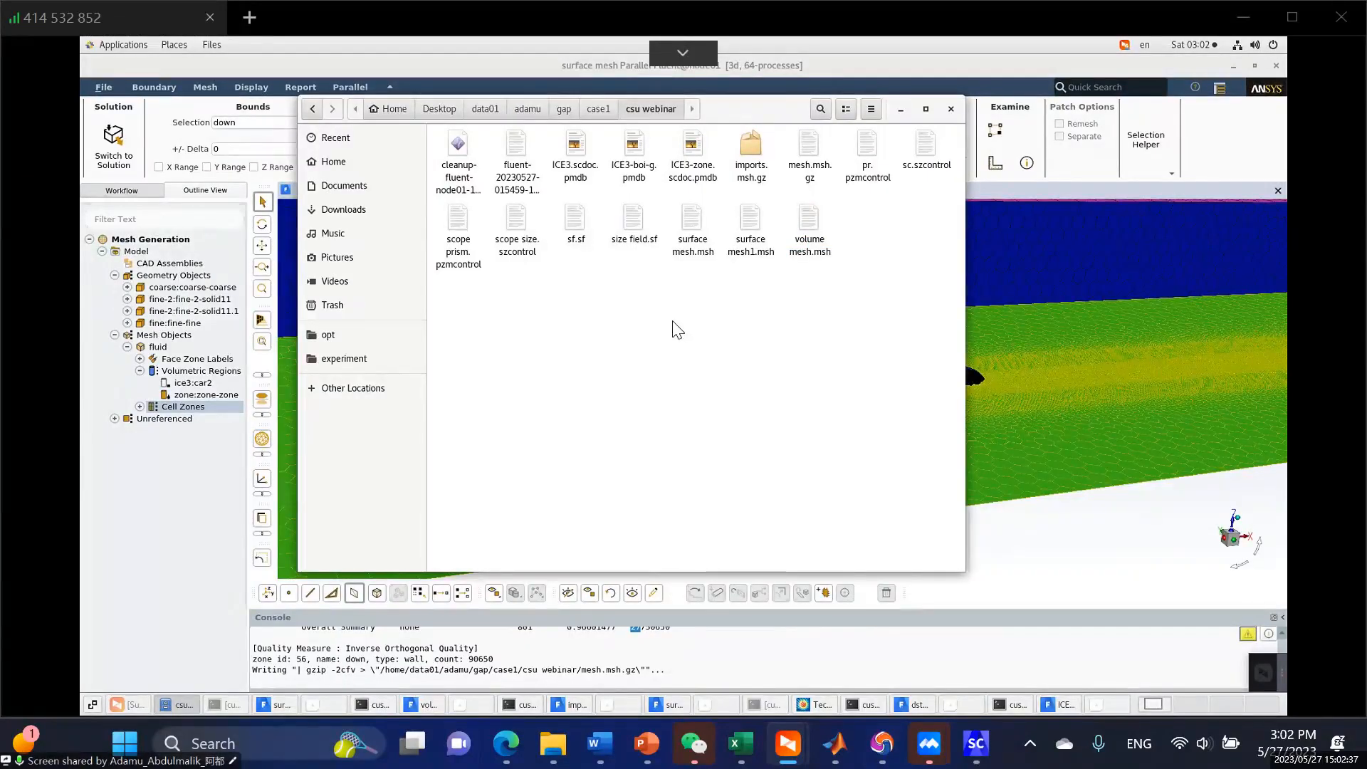
Open a terminal in the csu webinar folder and start the Fluent Launcher with the command fluent211.
{"action": "right_click", "coordinate": [716, 303]}
{"action": "left_click", "coordinate": [753, 384]}
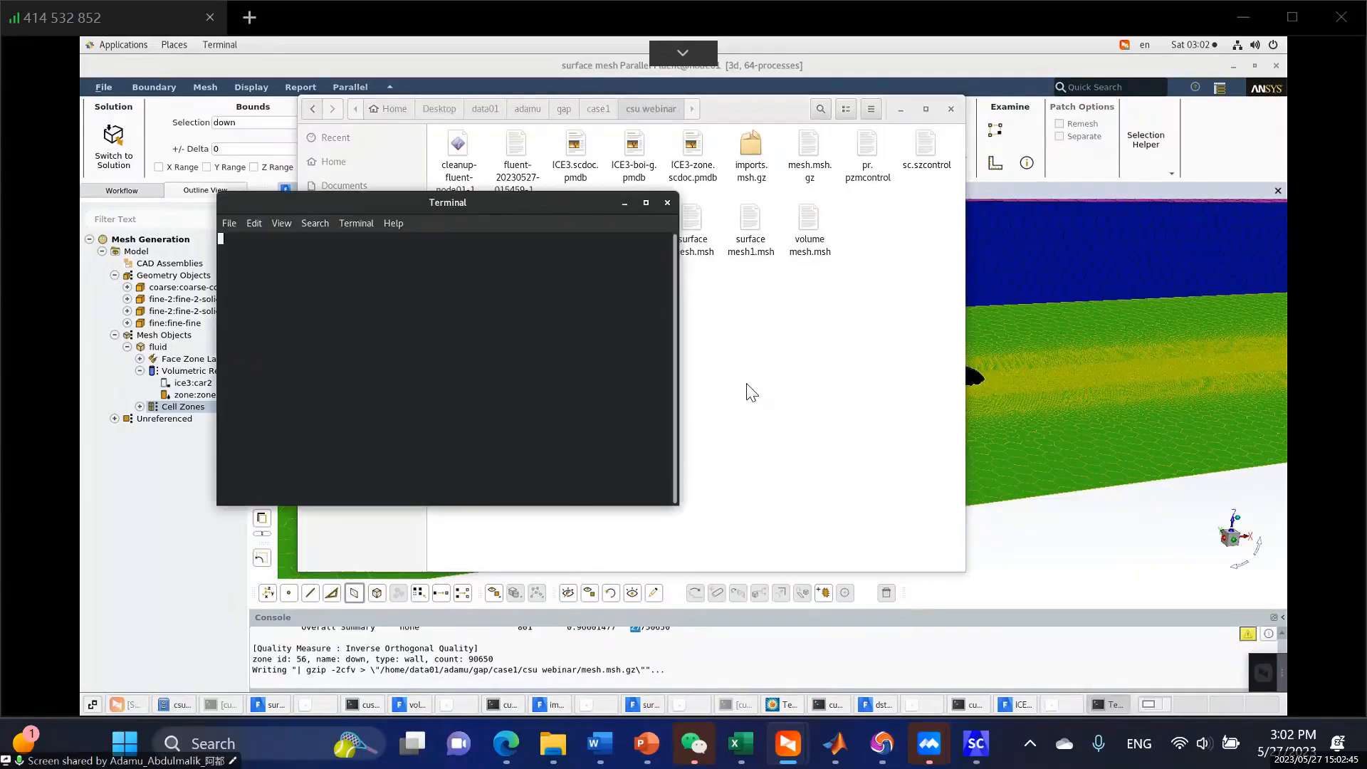
{"action": "type", "text": "fluent"}
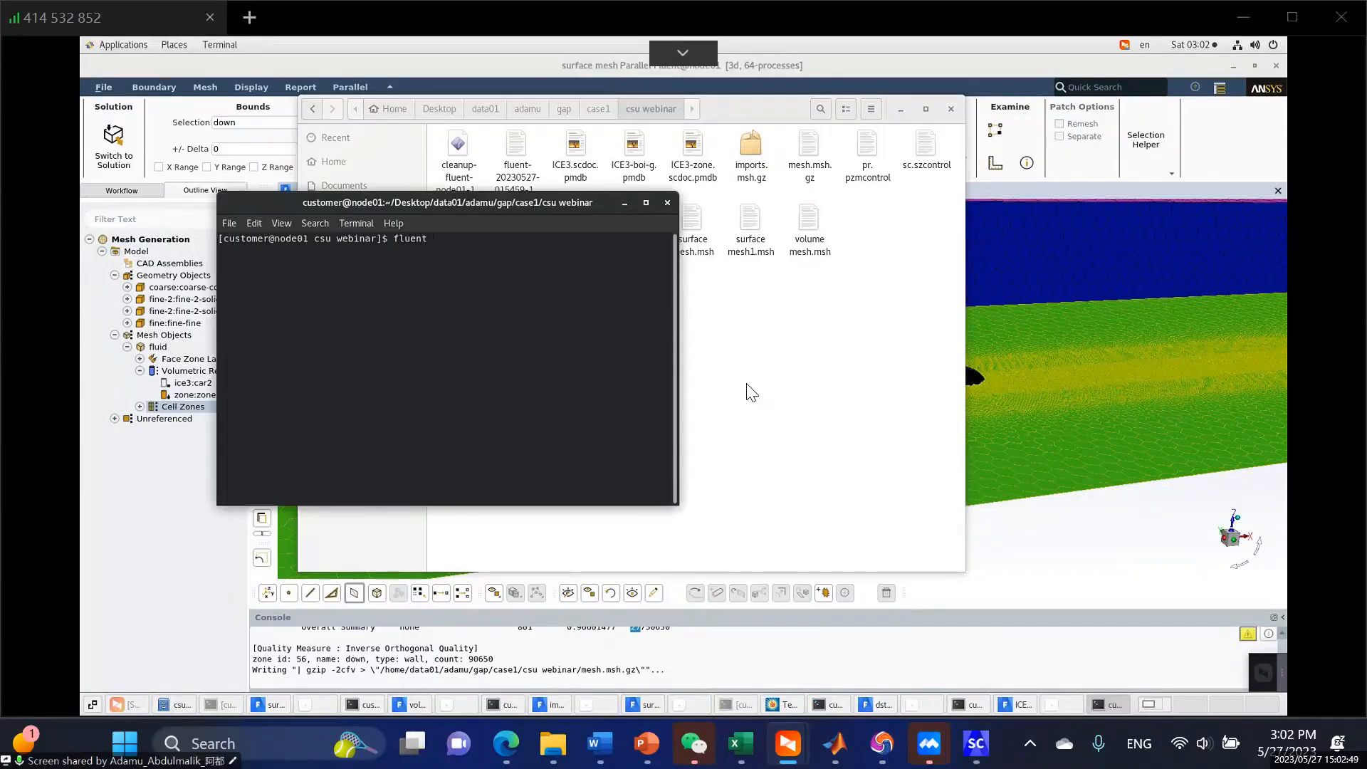
{"action": "type", "text": "211"}
{"action": "key", "text": "Return"}
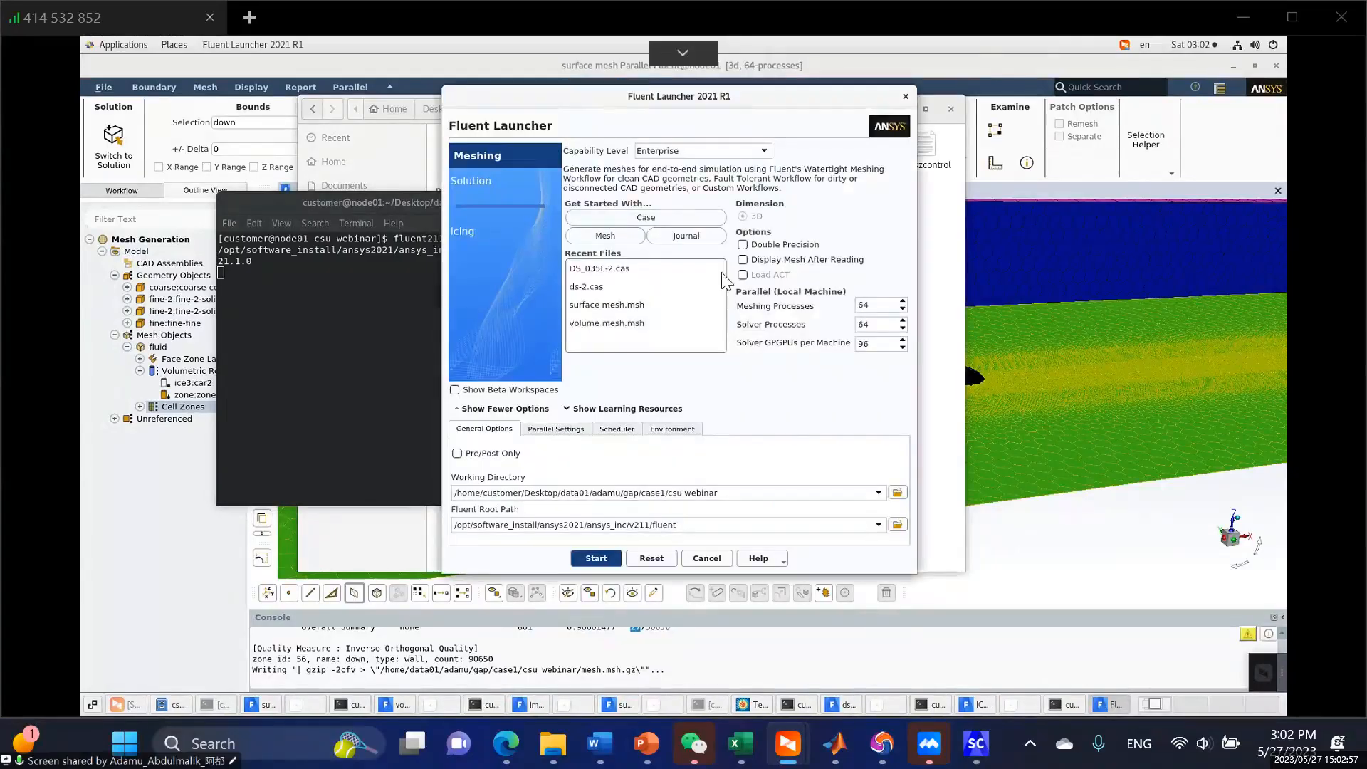
Launch a 3D Fluent Solution session with 64 solver processes and dismiss the key behavioral changes notice.
{"action": "left_click", "coordinate": [485, 186]}
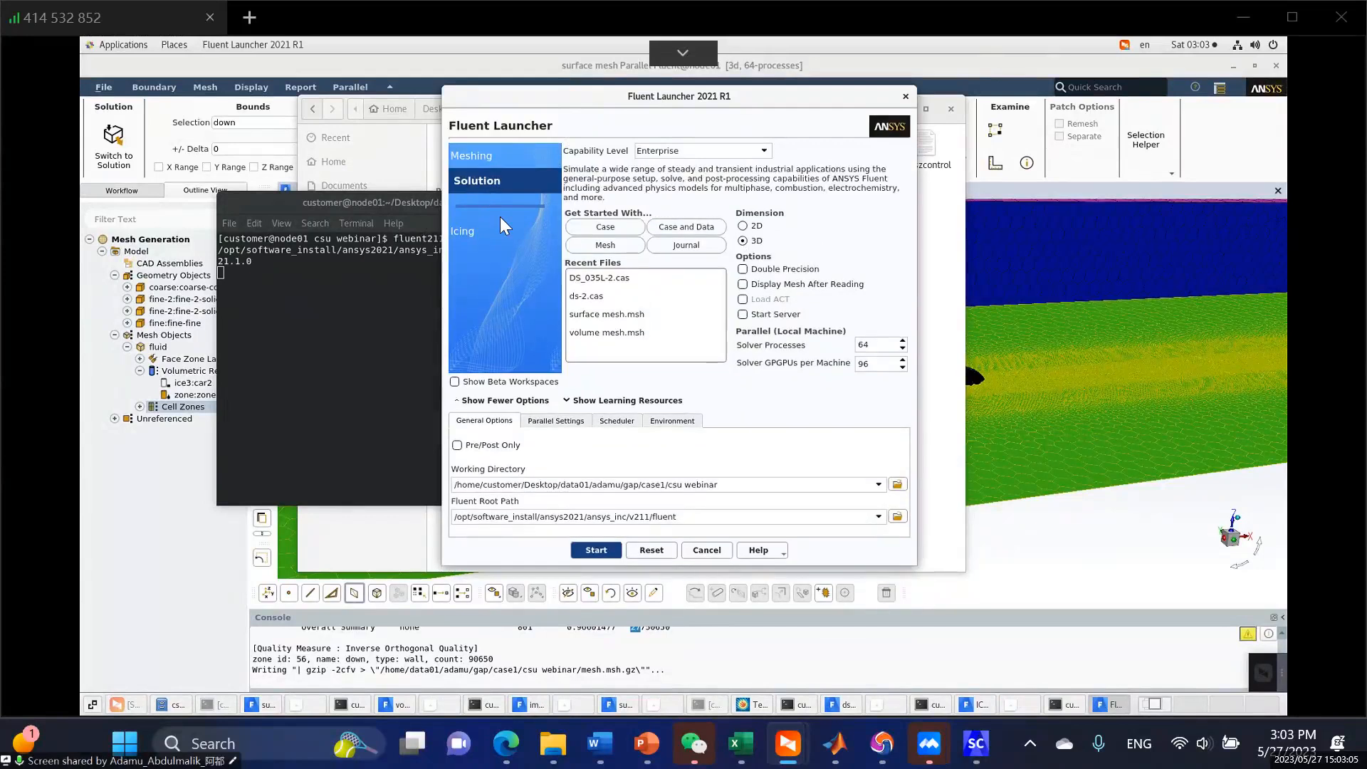
{"action": "double_click", "coordinate": [858, 346]}
{"action": "left_click", "coordinate": [602, 549]}
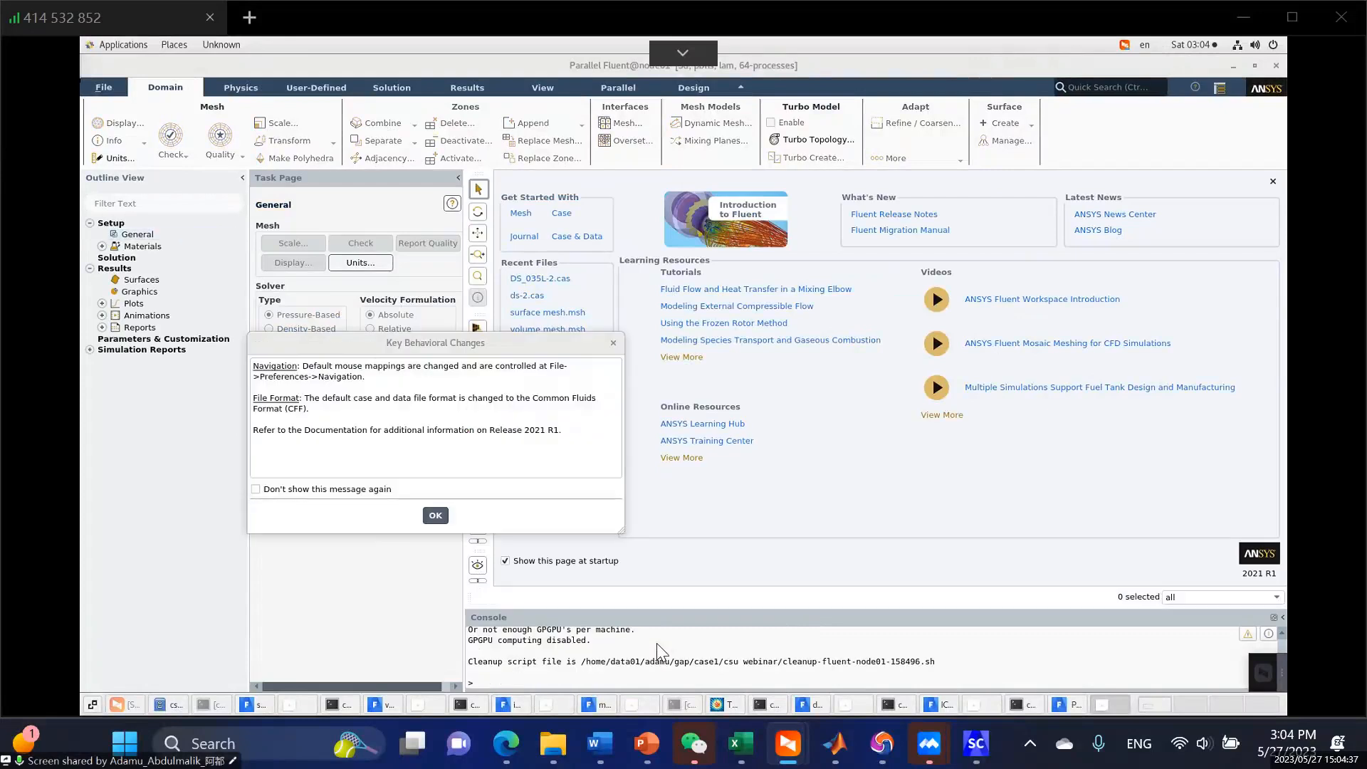
{"action": "left_click", "coordinate": [435, 515]}
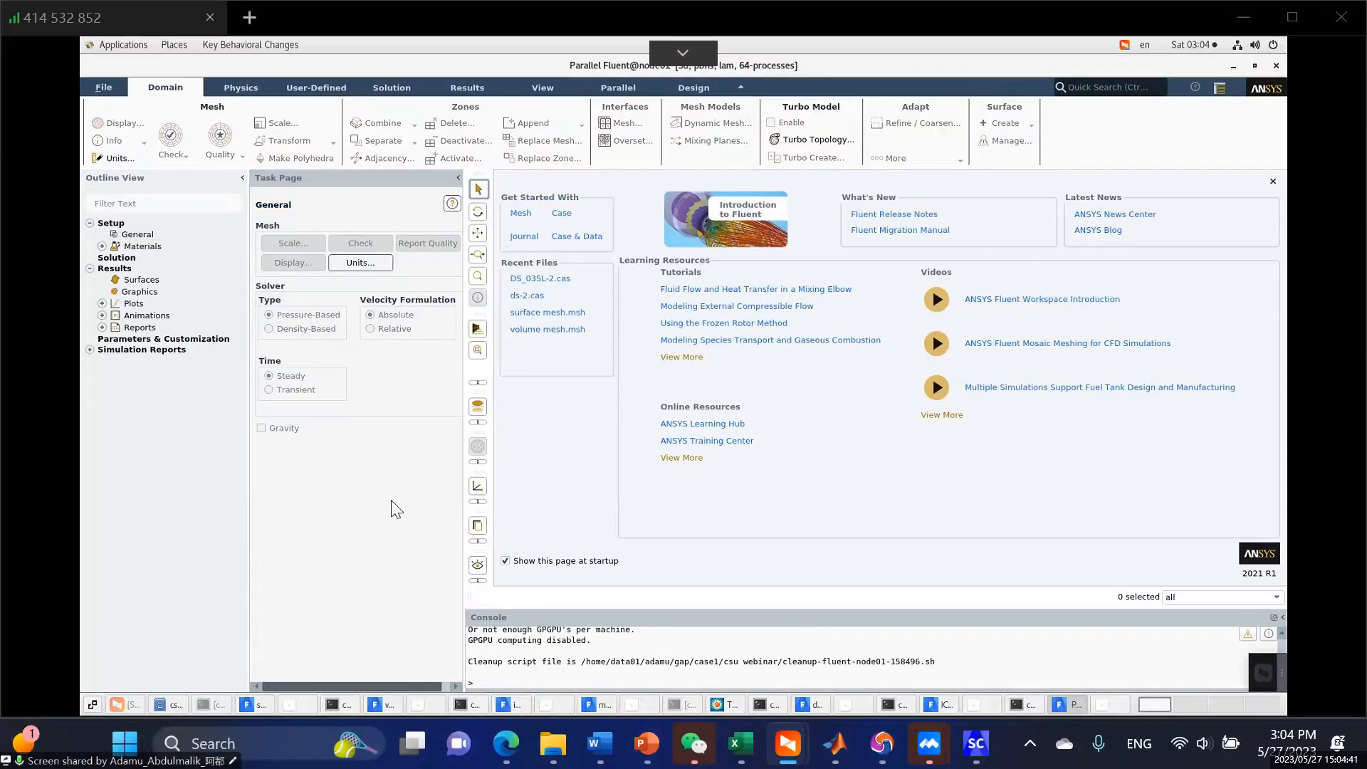
Read the volume mesh.msh file from the csu webinar folder into the solver session.
{"action": "left_click", "coordinate": [101, 88]}
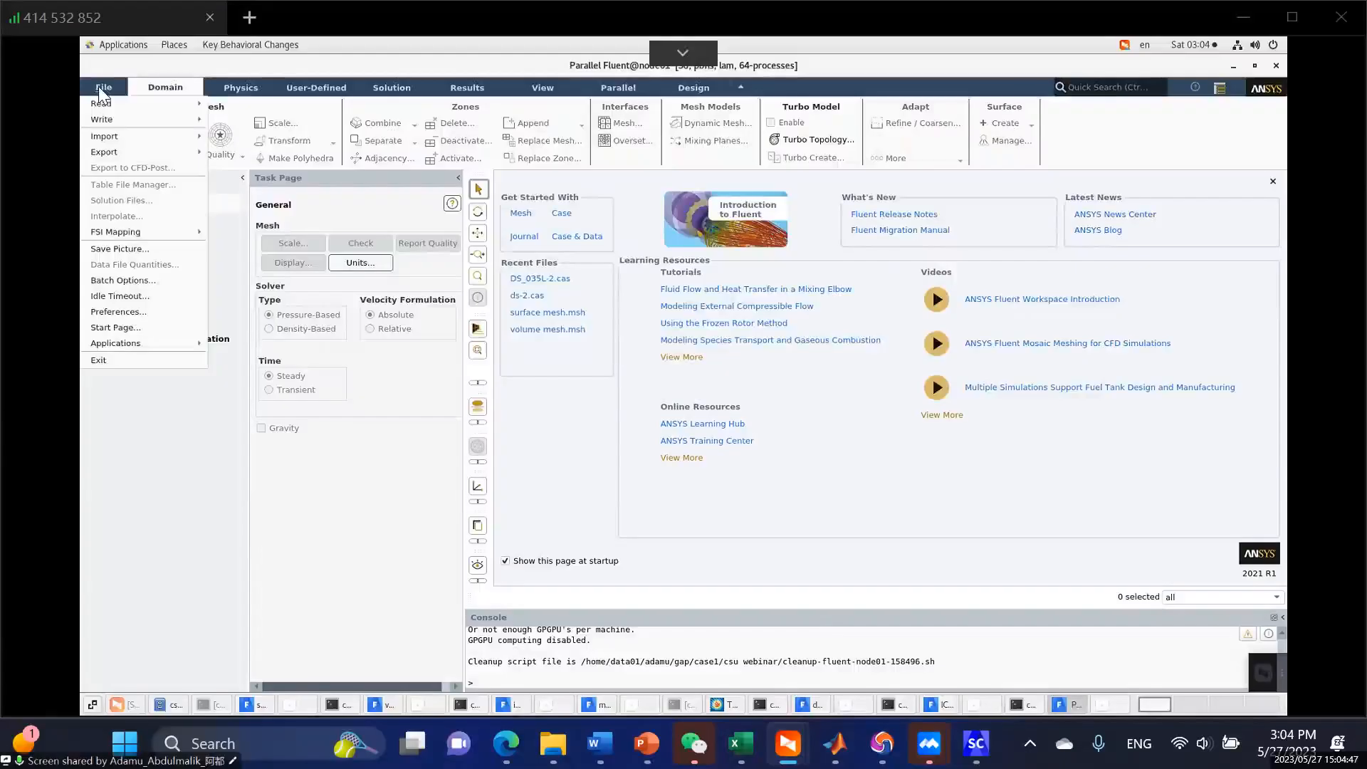
{"action": "mouse_move", "coordinate": [104, 100]}
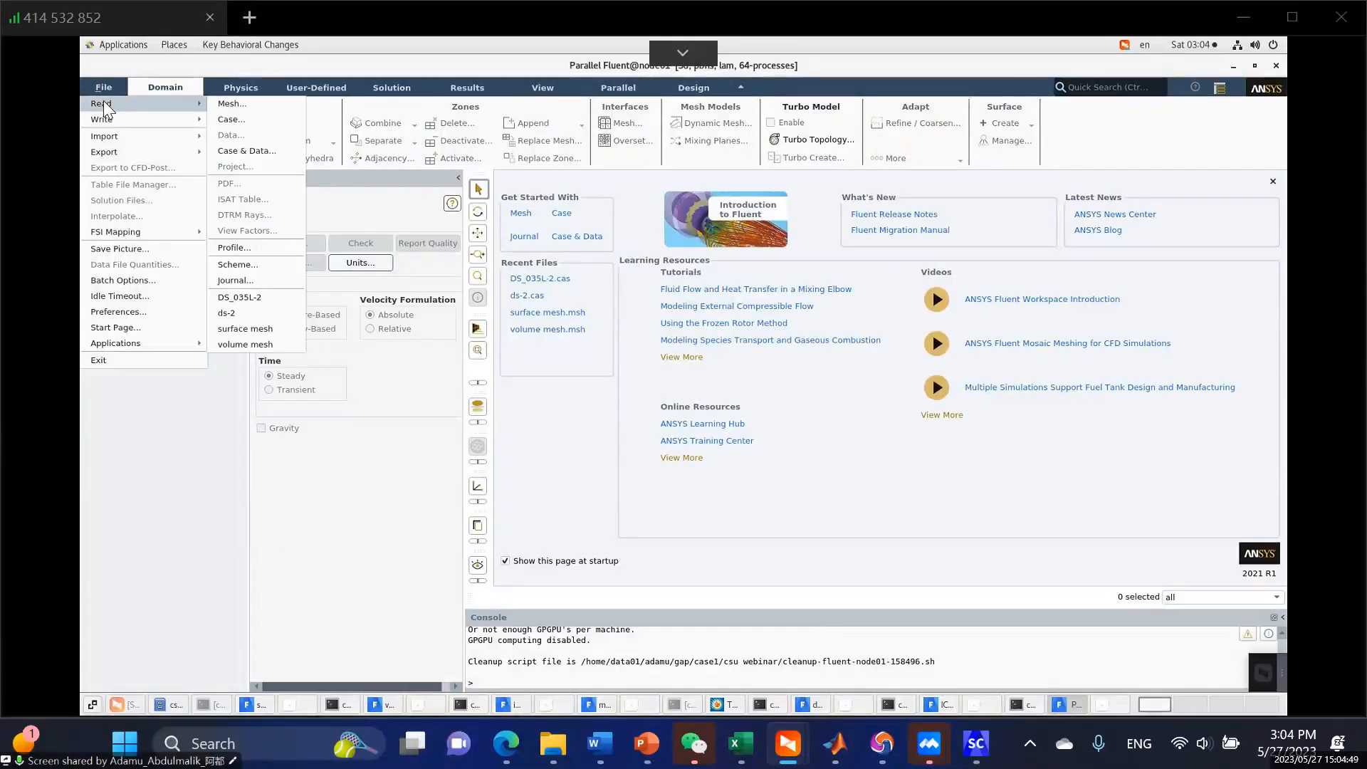
{"action": "left_click", "coordinate": [246, 119]}
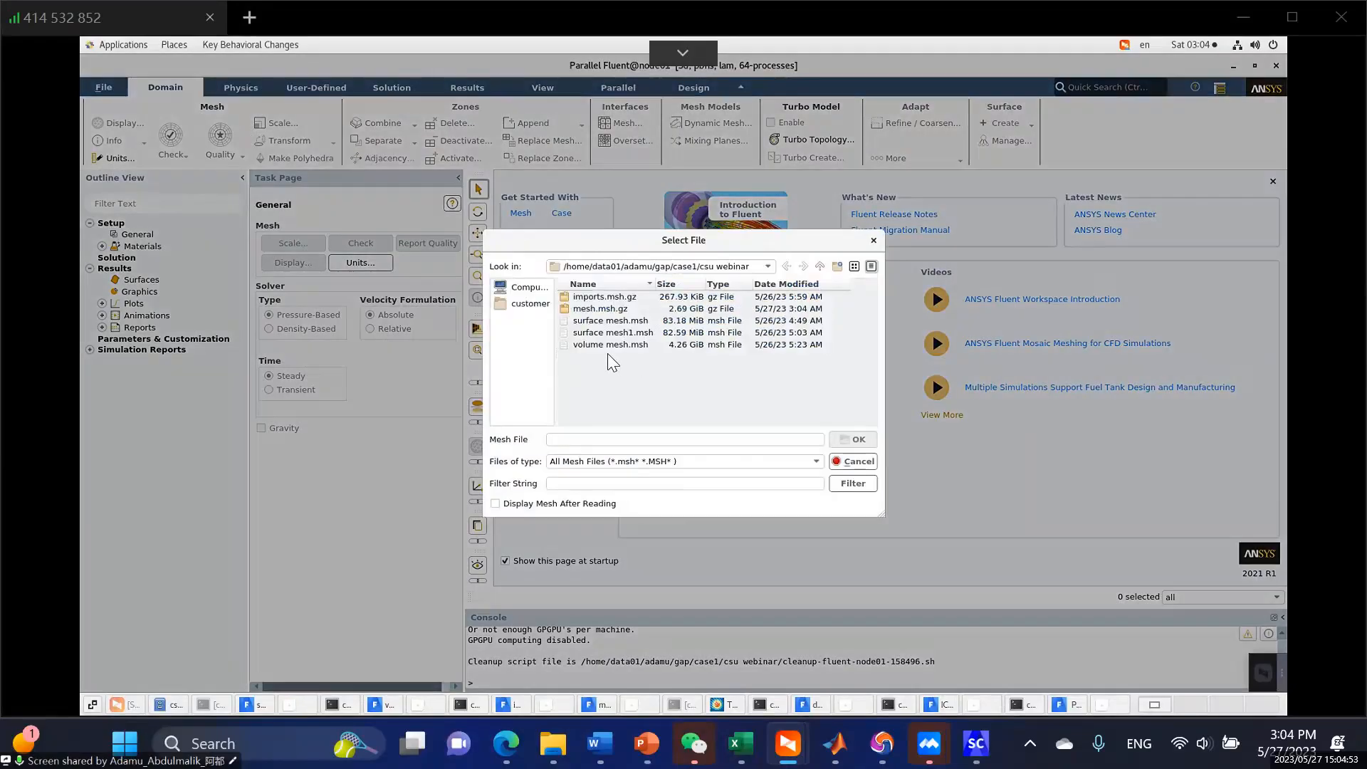
{"action": "double_click", "coordinate": [598, 345]}
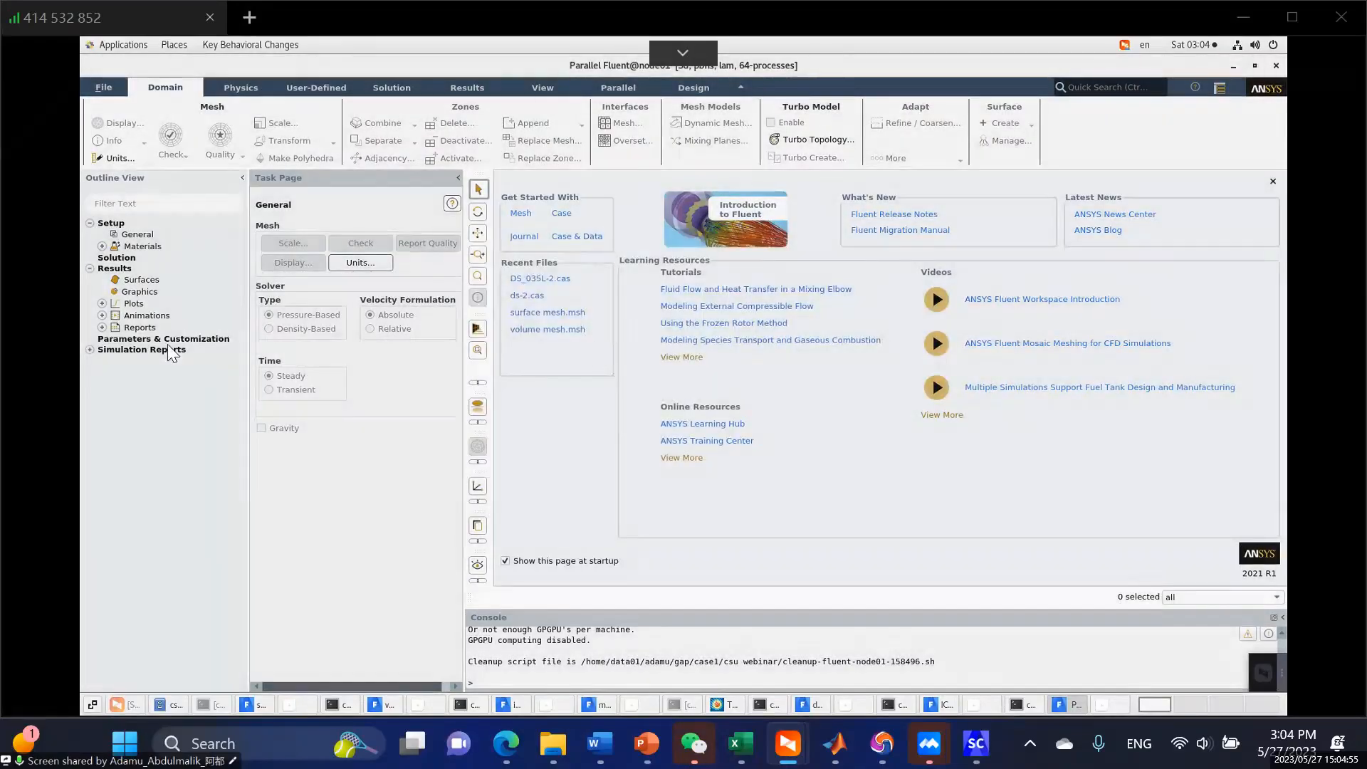
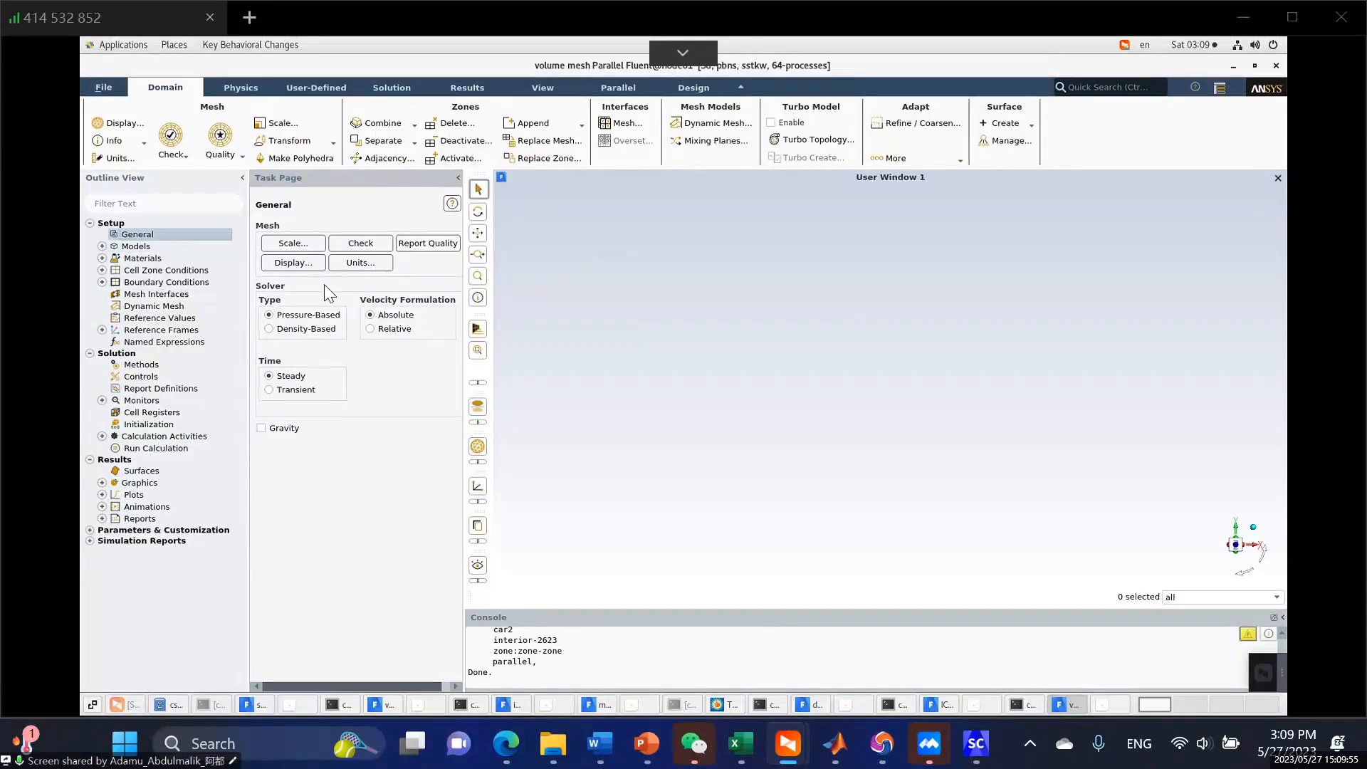
Open the mesh scaling settings and specify custom scaling factors of 0.142857 for X, Y and Z.
{"action": "left_click", "coordinate": [283, 248]}
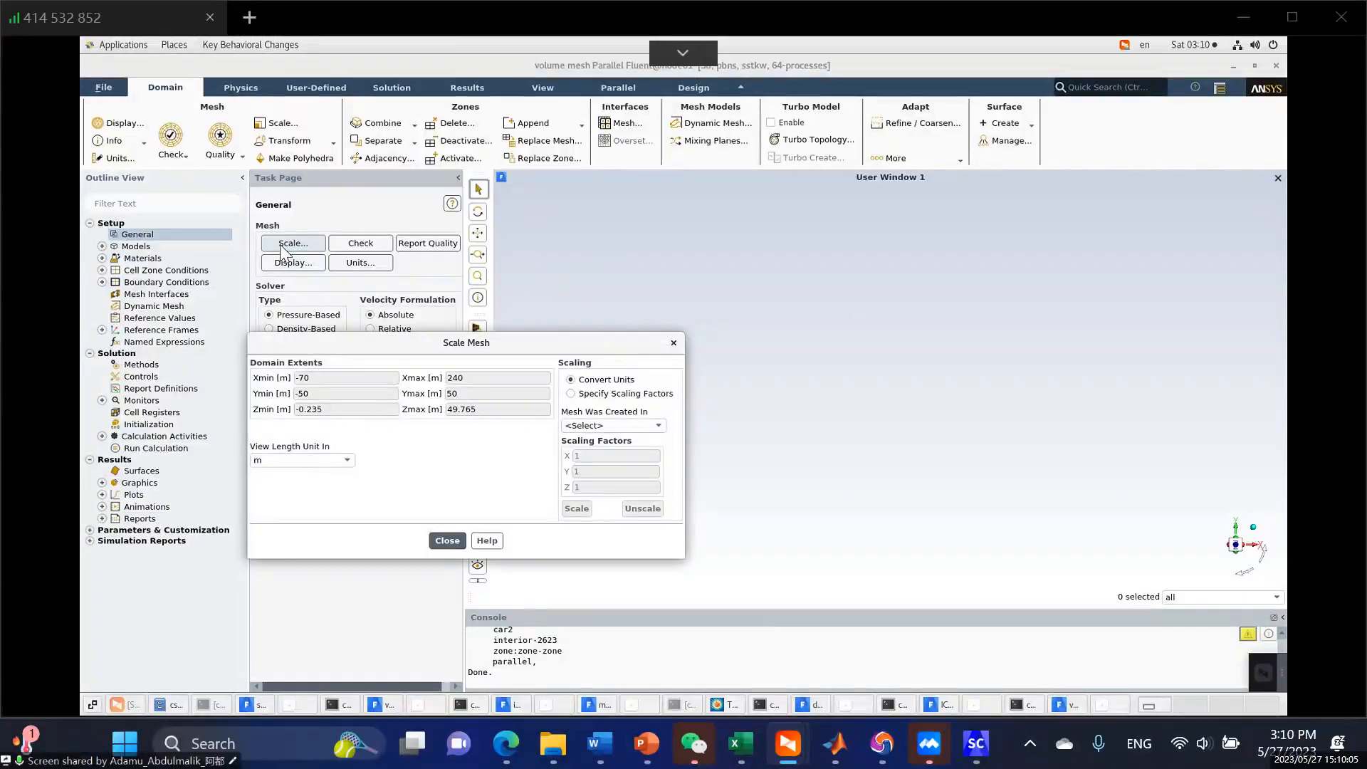
{"action": "left_click_drag", "start_coordinate": [377, 343], "coordinate": [394, 337]}
{"action": "left_click_drag", "start_coordinate": [400, 282], "coordinate": [400, 252]}
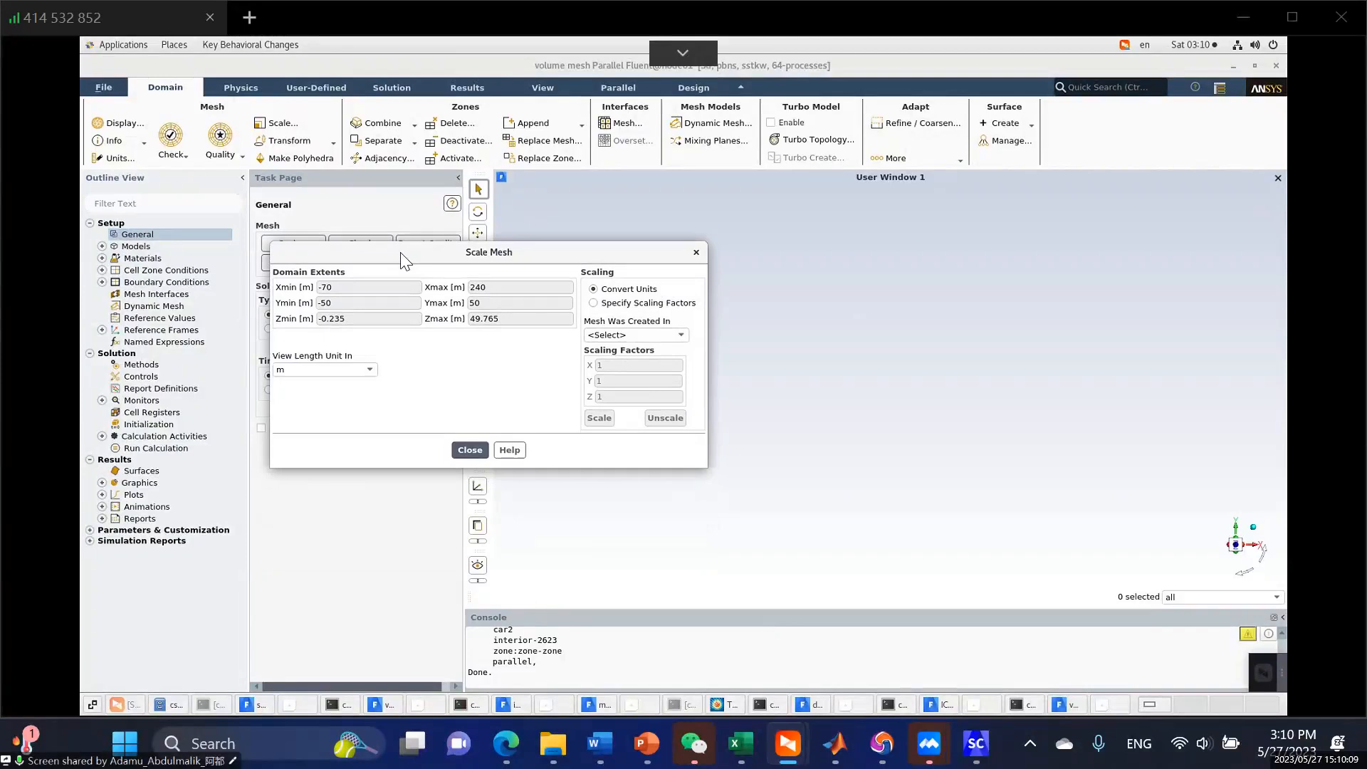
{"action": "left_click", "coordinate": [625, 306]}
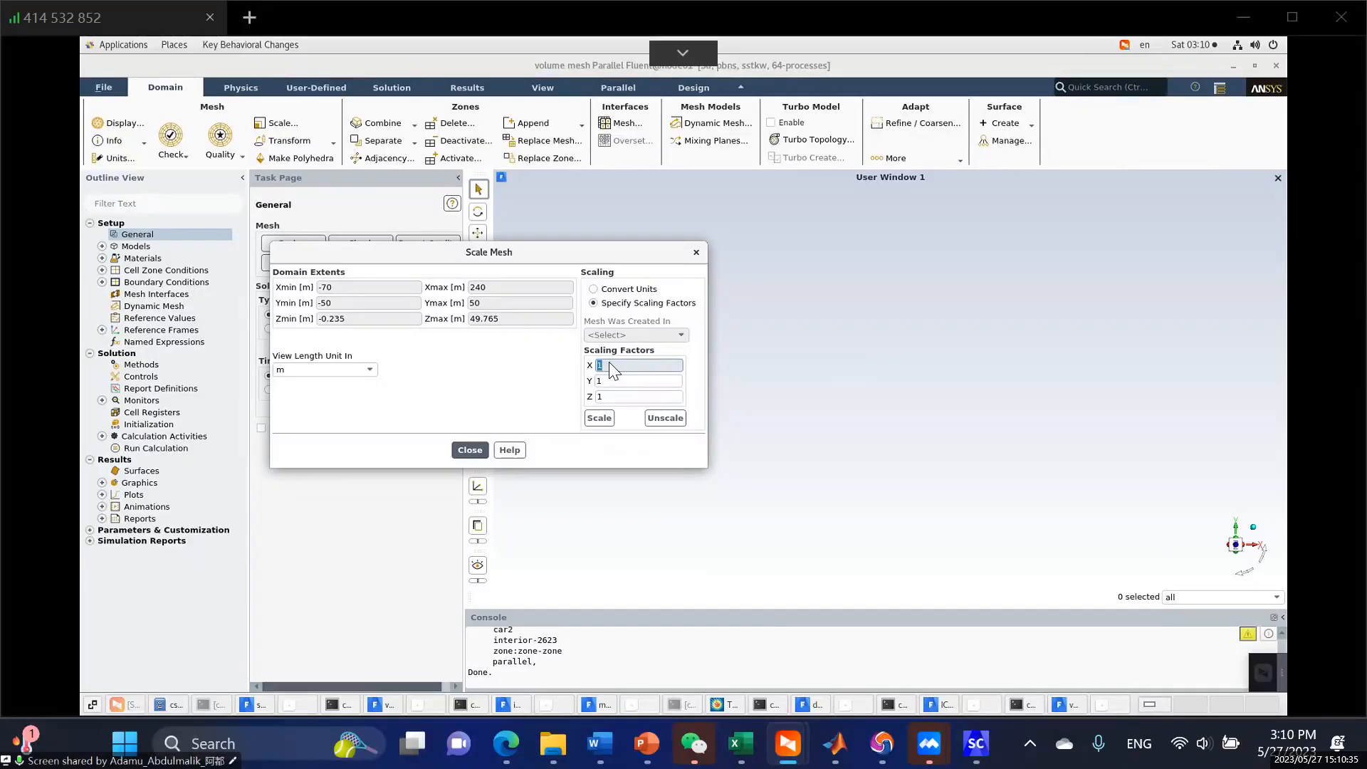
{"action": "type", "text": "0.142857"}
{"action": "left_click_drag", "start_coordinate": [639, 366], "coordinate": [578, 359]}
{"action": "key", "text": "ctrl+c"}
{"action": "left_click_drag", "start_coordinate": [609, 379], "coordinate": [594, 390]}
{"action": "key", "text": "ctrl+v"}
{"action": "left_click_drag", "start_coordinate": [603, 402], "coordinate": [593, 403]}
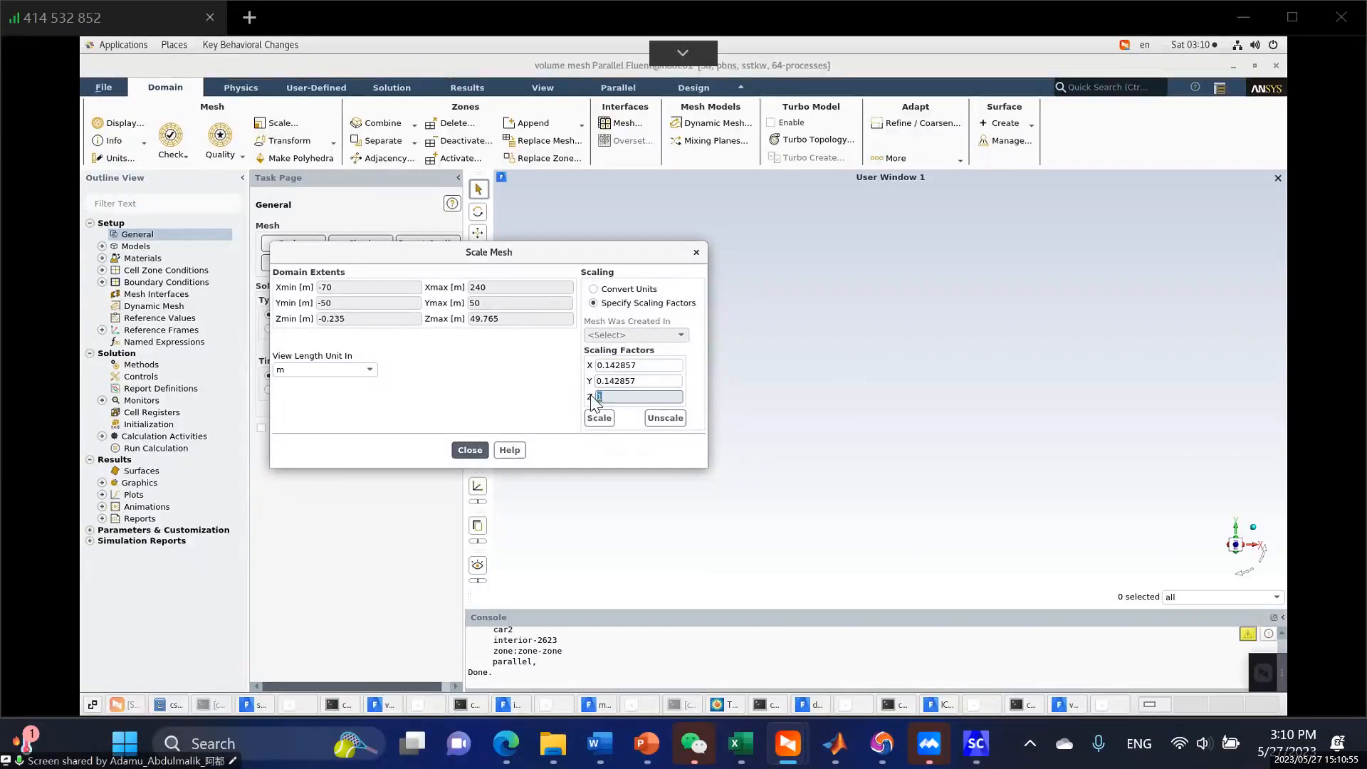
{"action": "key", "text": "ctrl+v"}
Apply the scaling factors to the mesh, close the scaling dialog and dismiss the McAfee notification.
{"action": "left_click", "coordinate": [607, 416]}
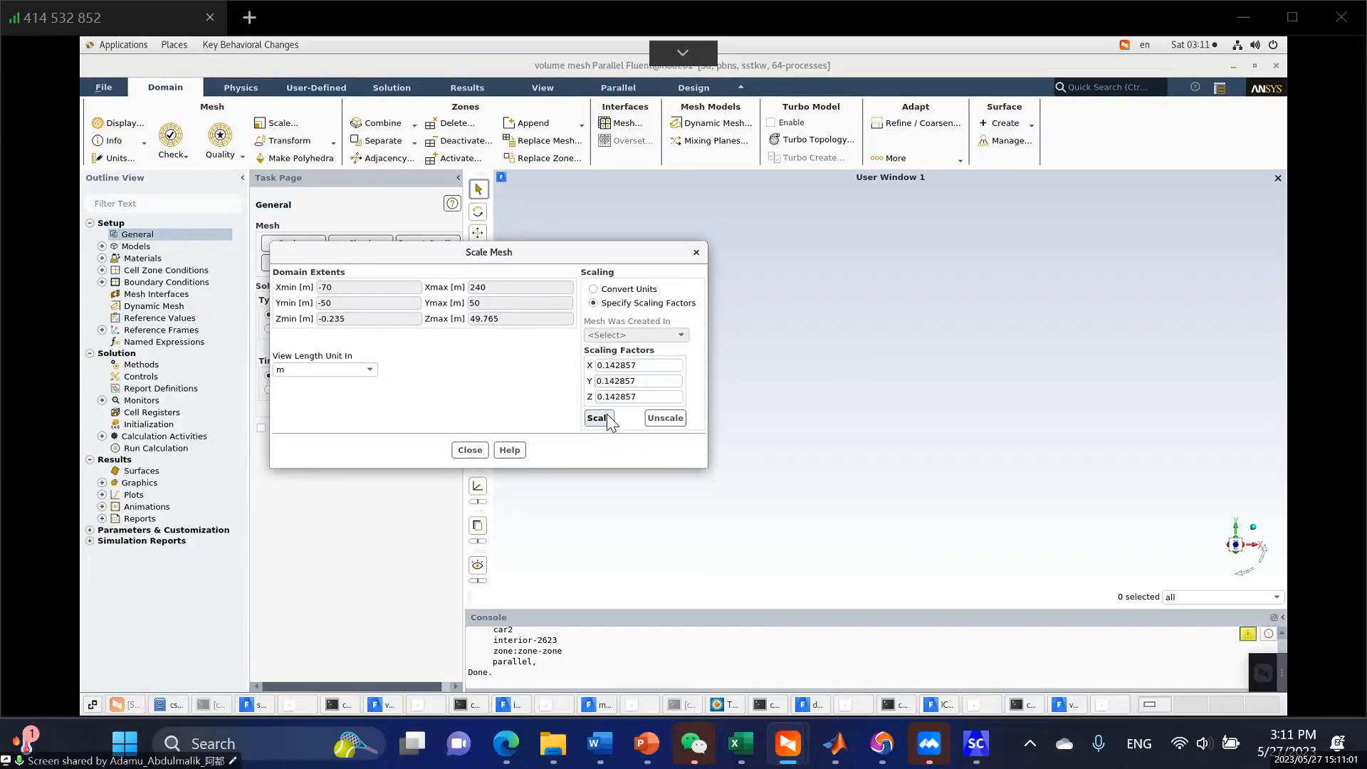
{"action": "left_click", "coordinate": [607, 416]}
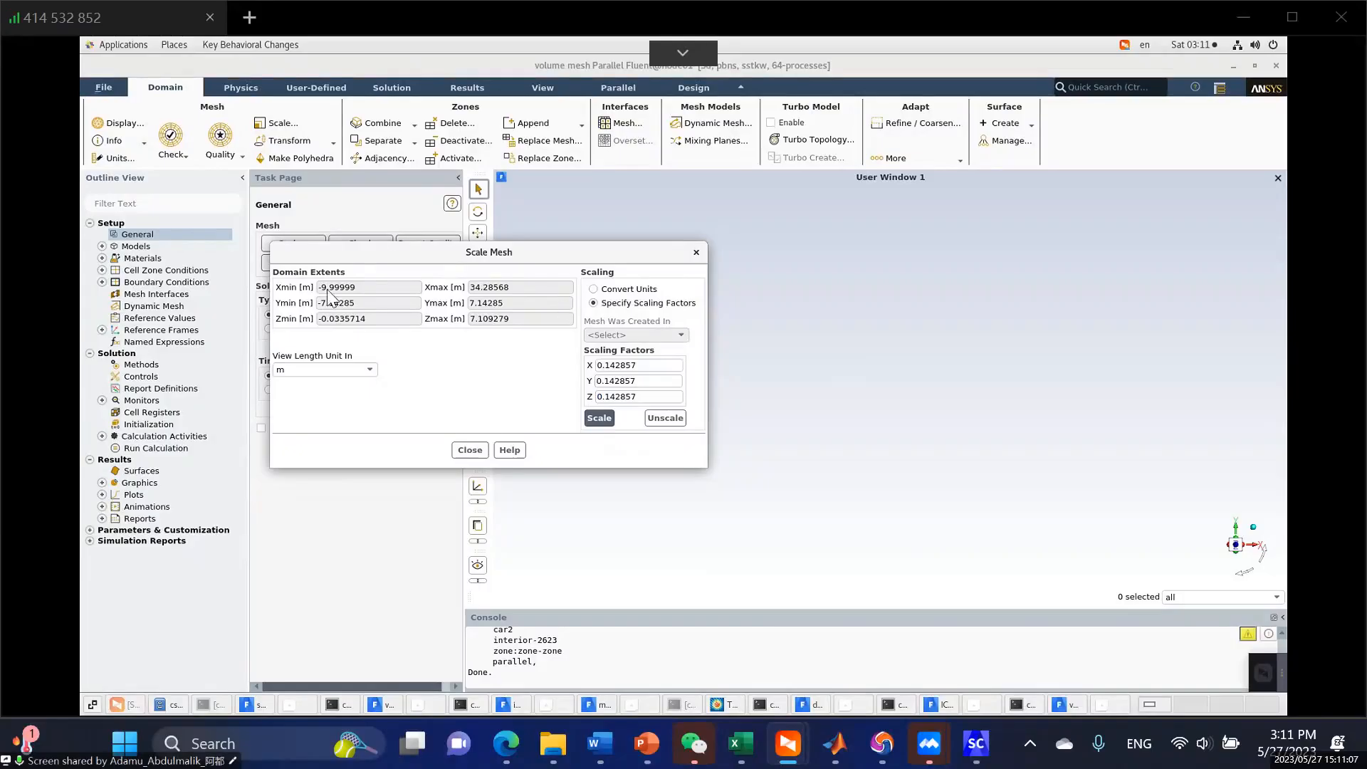
{"action": "left_click", "coordinate": [467, 451]}
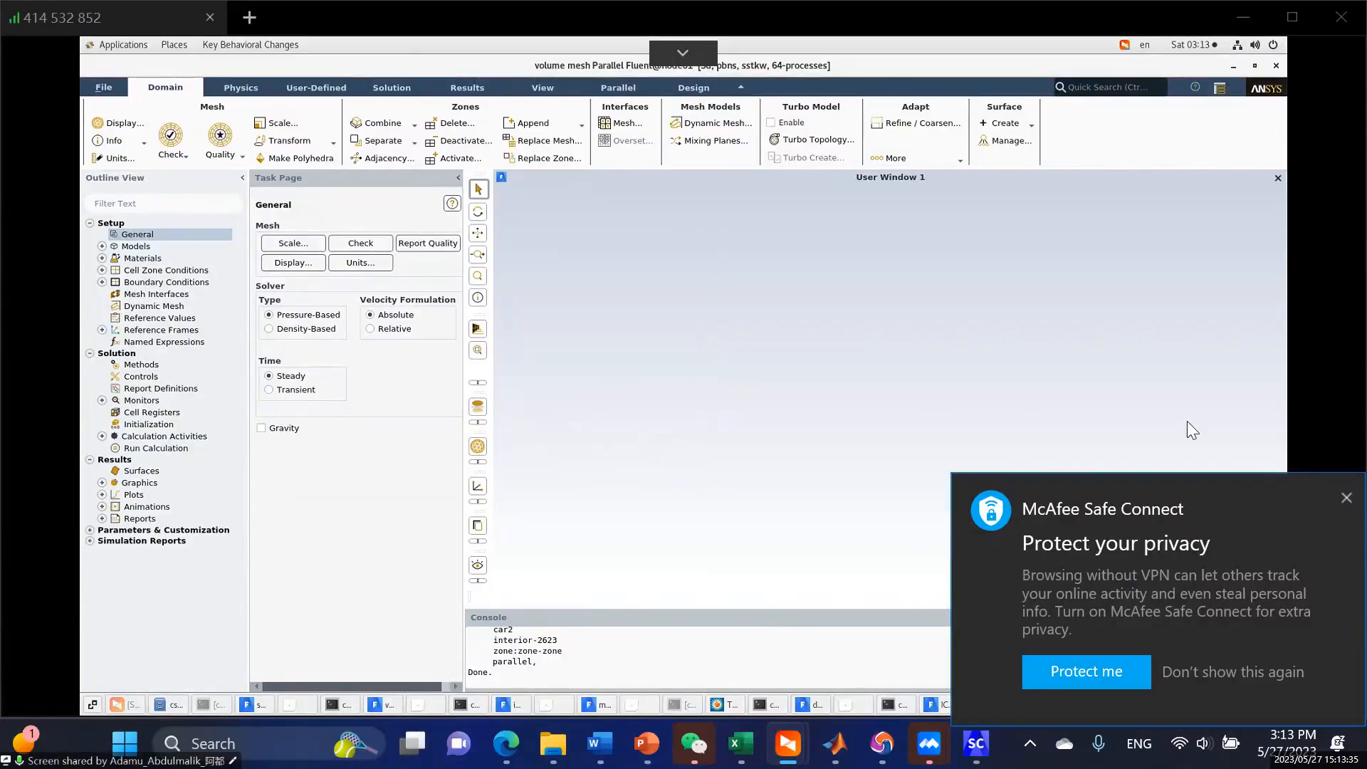
{"action": "left_click", "coordinate": [1344, 498]}
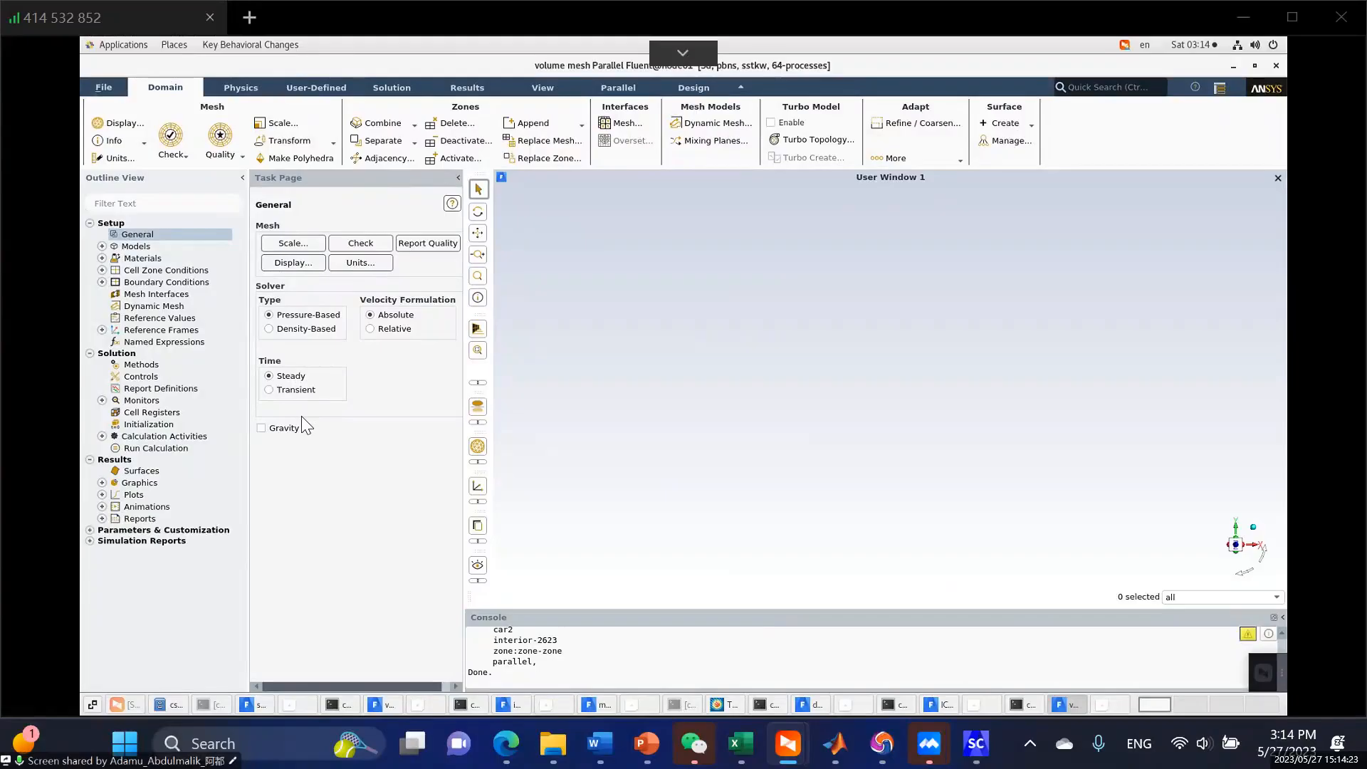
Review the viscous model settings and accept k-omega (2 eqn) SST with Production Limiter.
{"action": "left_click", "coordinate": [103, 247]}
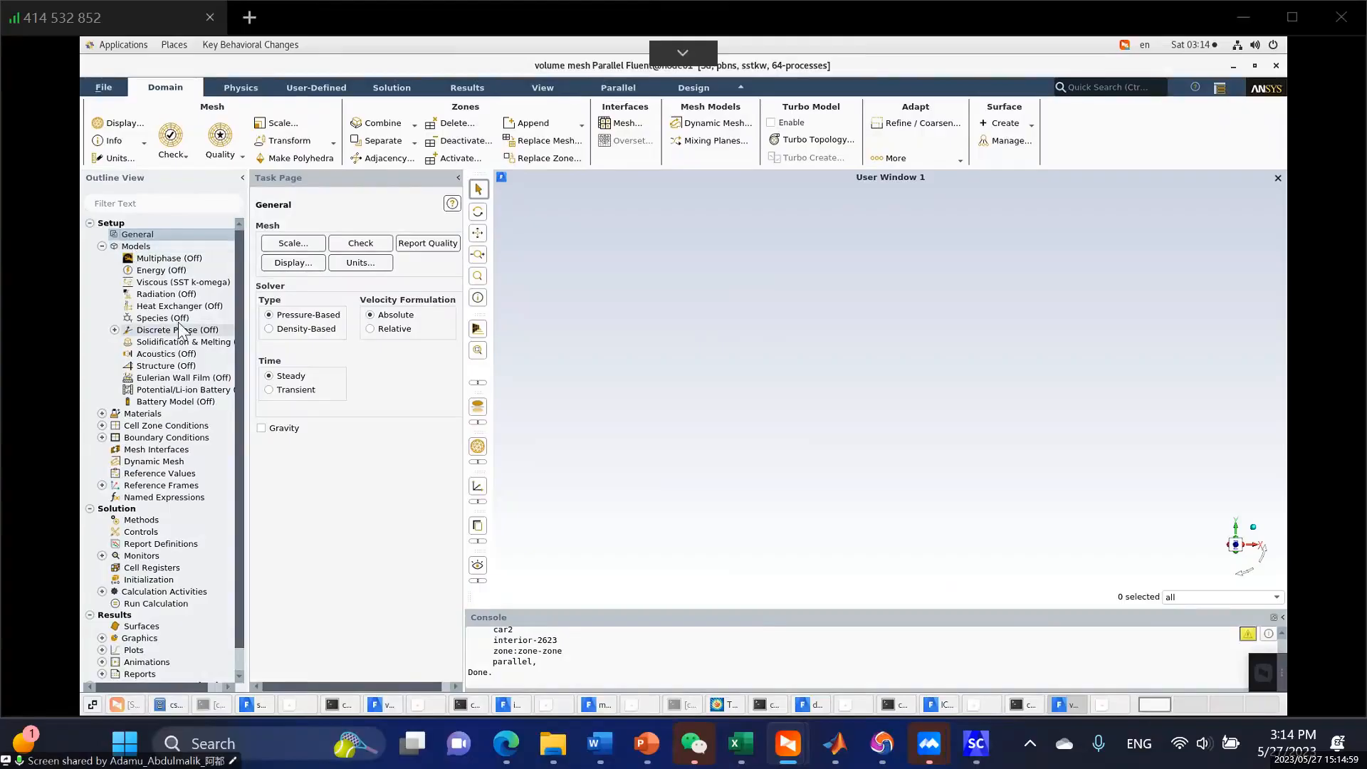
{"action": "double_click", "coordinate": [166, 284]}
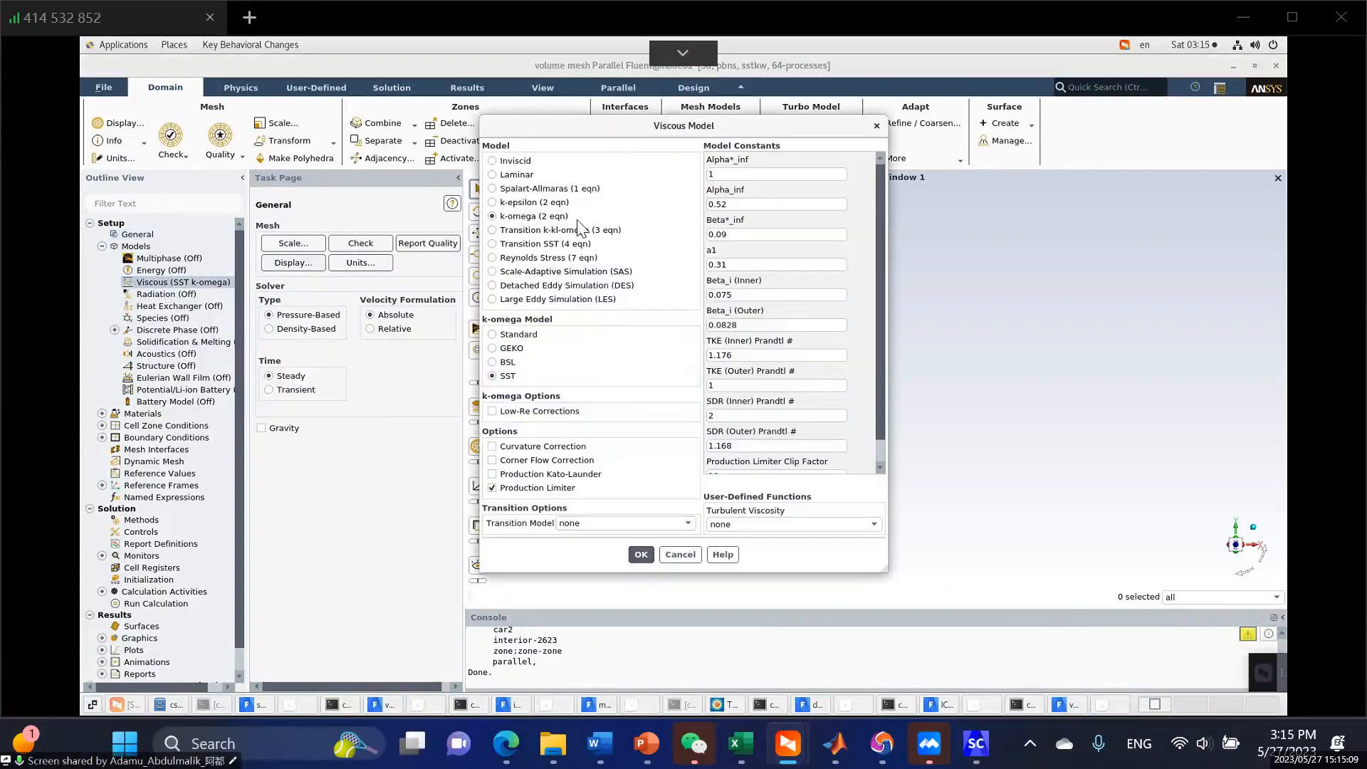
{"action": "left_click_drag", "start_coordinate": [527, 116], "coordinate": [506, 104]}
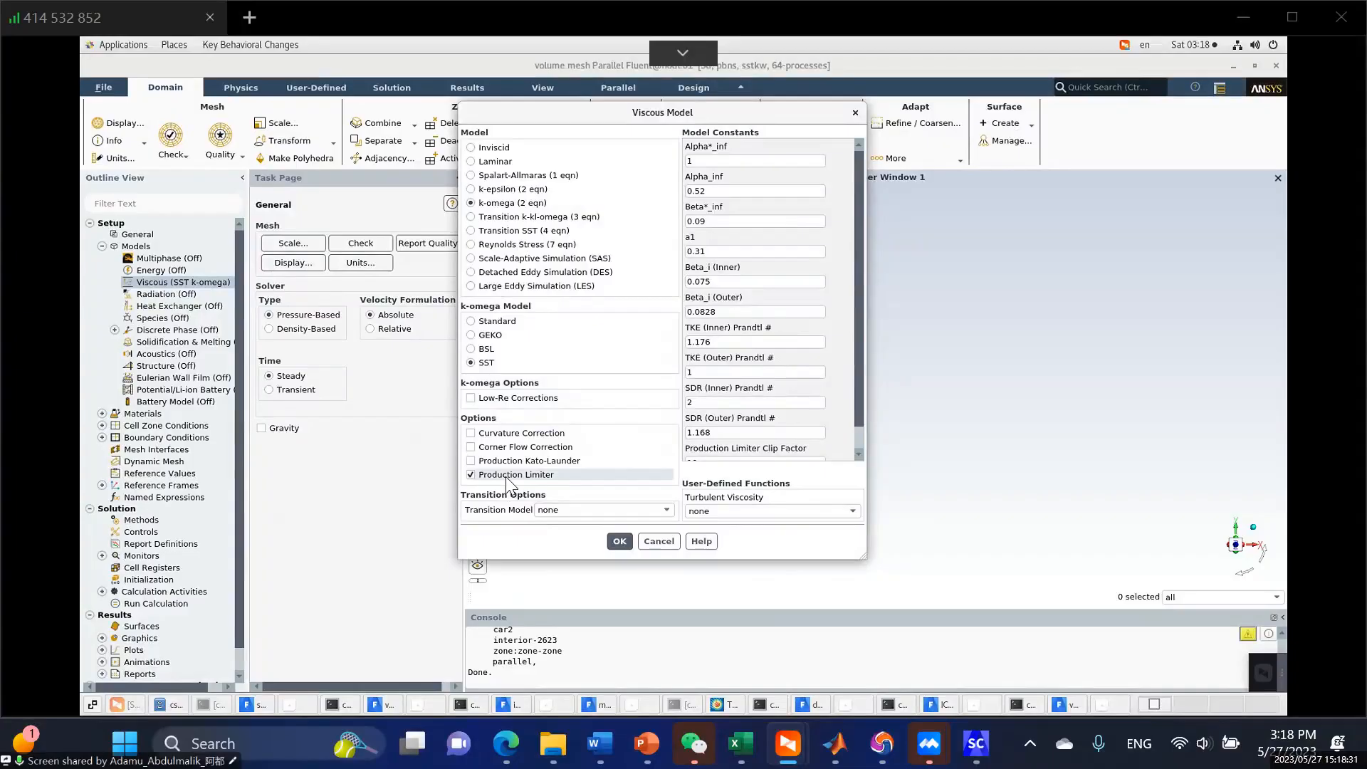
{"action": "left_click", "coordinate": [619, 541]}
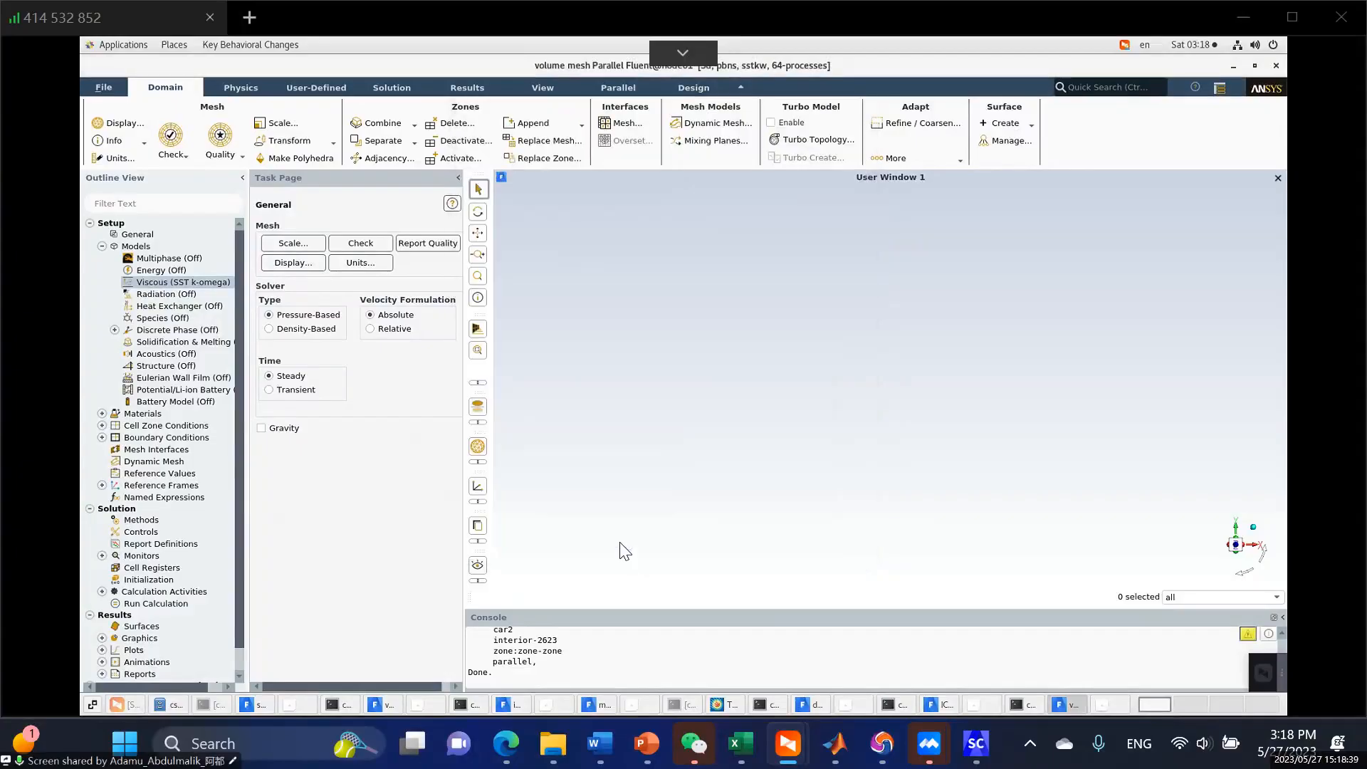
Compare the k-epsilon model's options with k-omega in the viscous model settings and keep k-omega SST.
{"action": "double_click", "coordinate": [227, 279]}
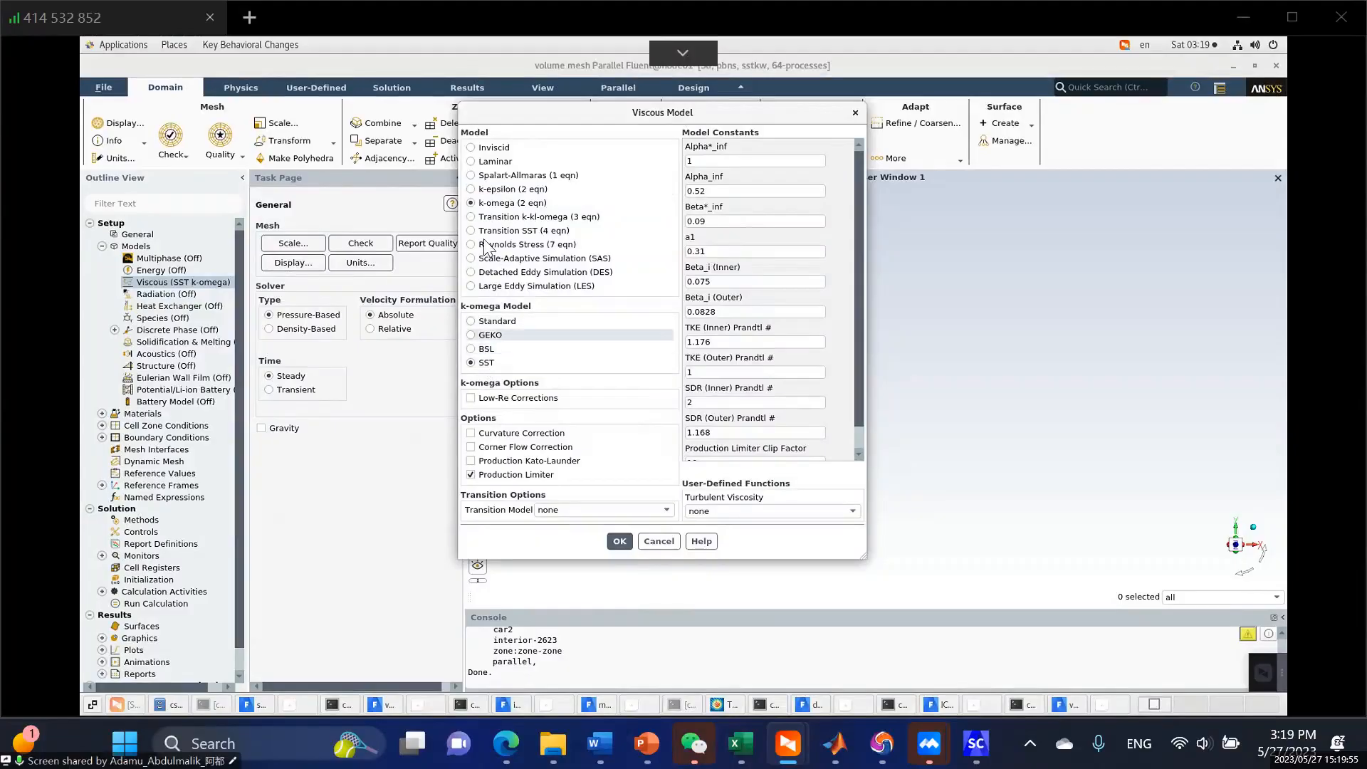
{"action": "left_click", "coordinate": [487, 189]}
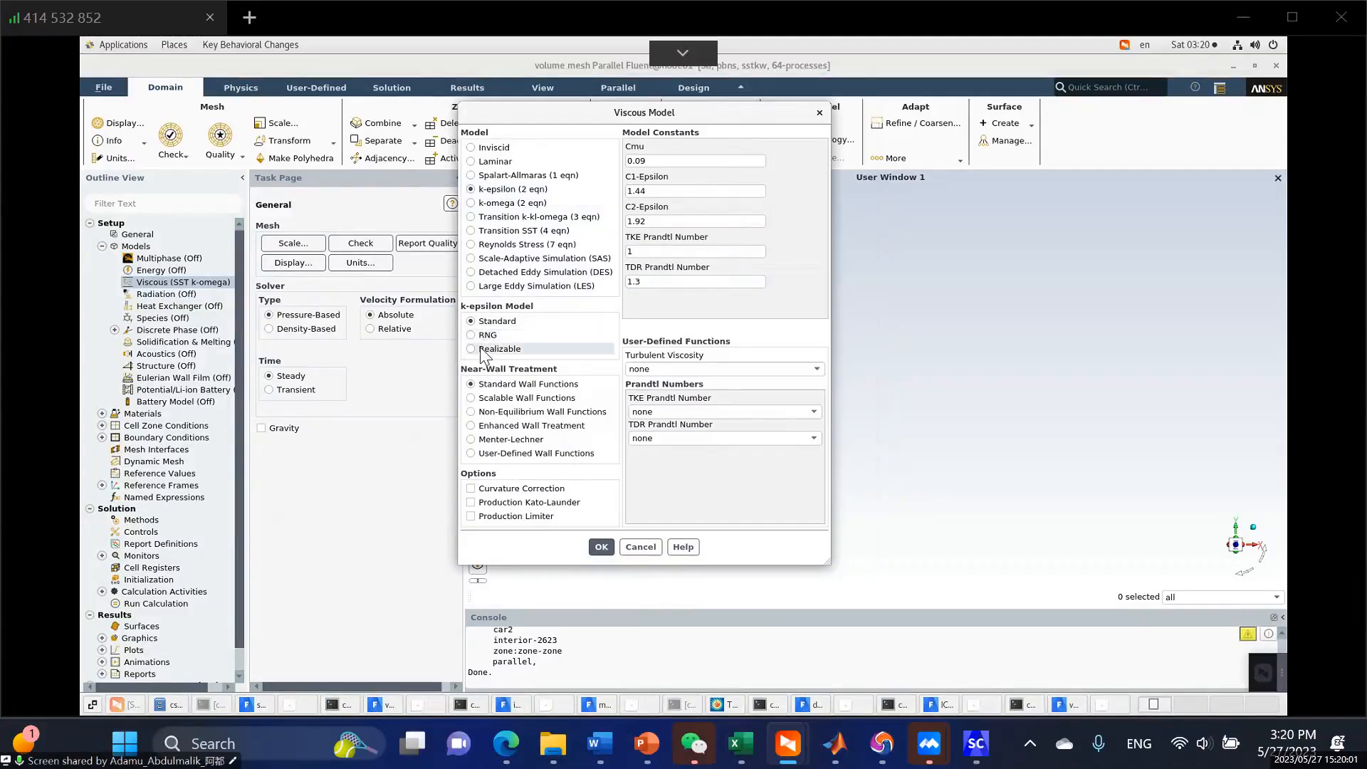
{"action": "left_click", "coordinate": [492, 203]}
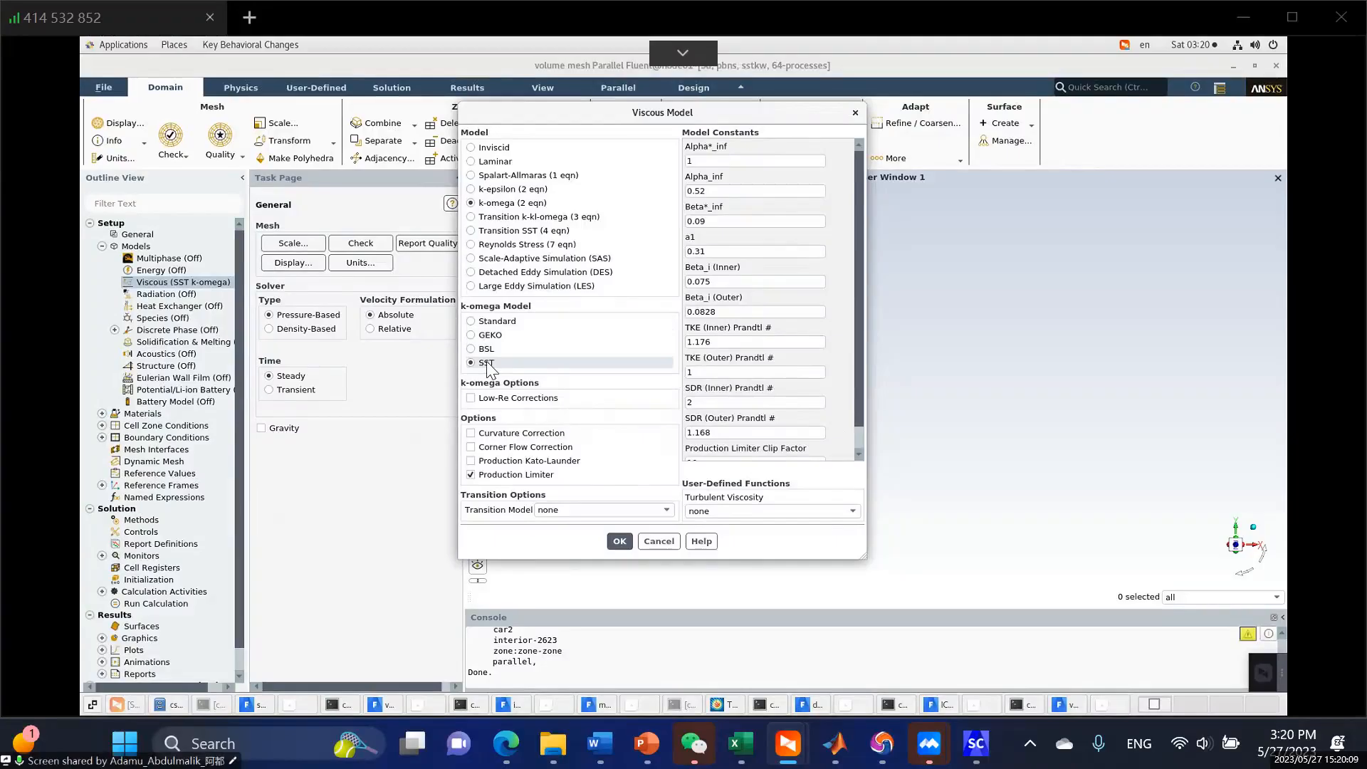
{"action": "left_click", "coordinate": [618, 542]}
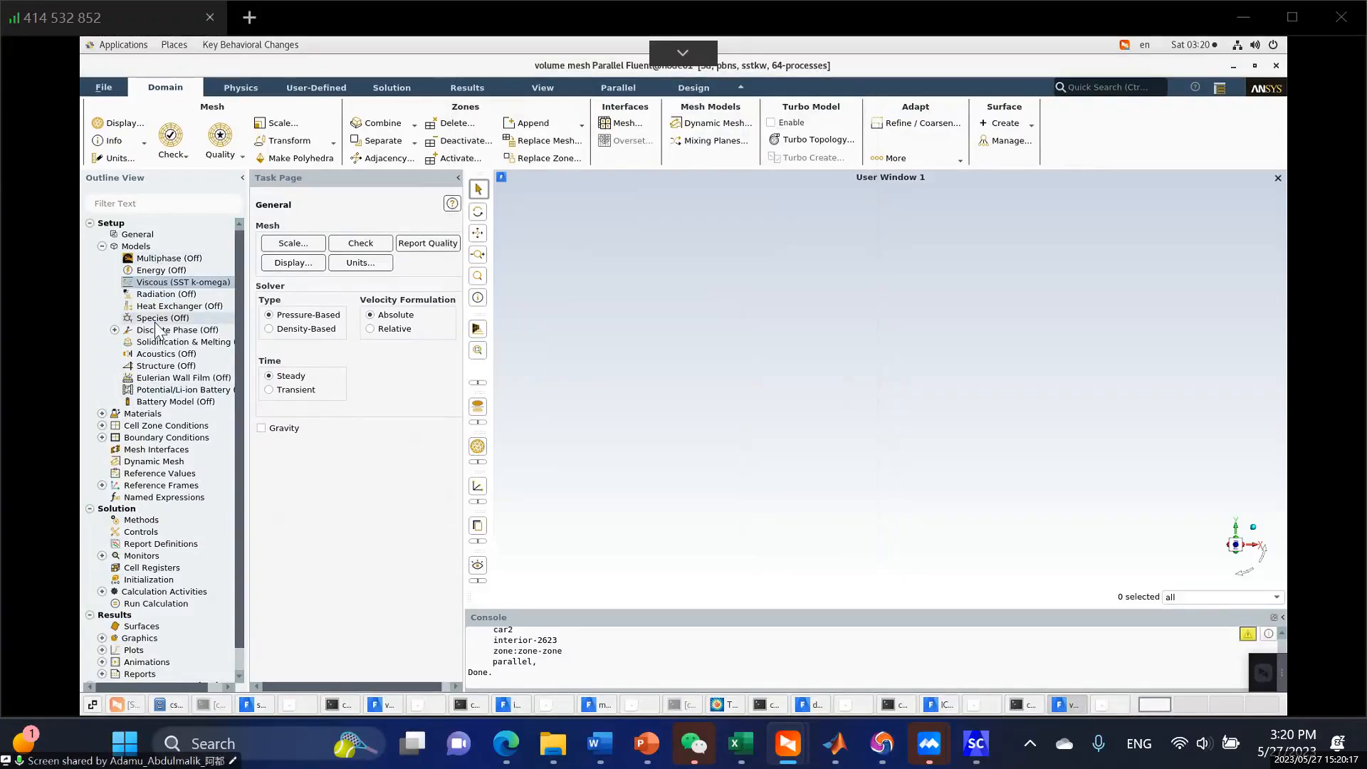
Look through the Materials and Cell Zone Conditions entries of the case setup.
{"action": "scroll", "coordinate": [157, 391], "scroll_direction": "down", "scroll_amount": 1}
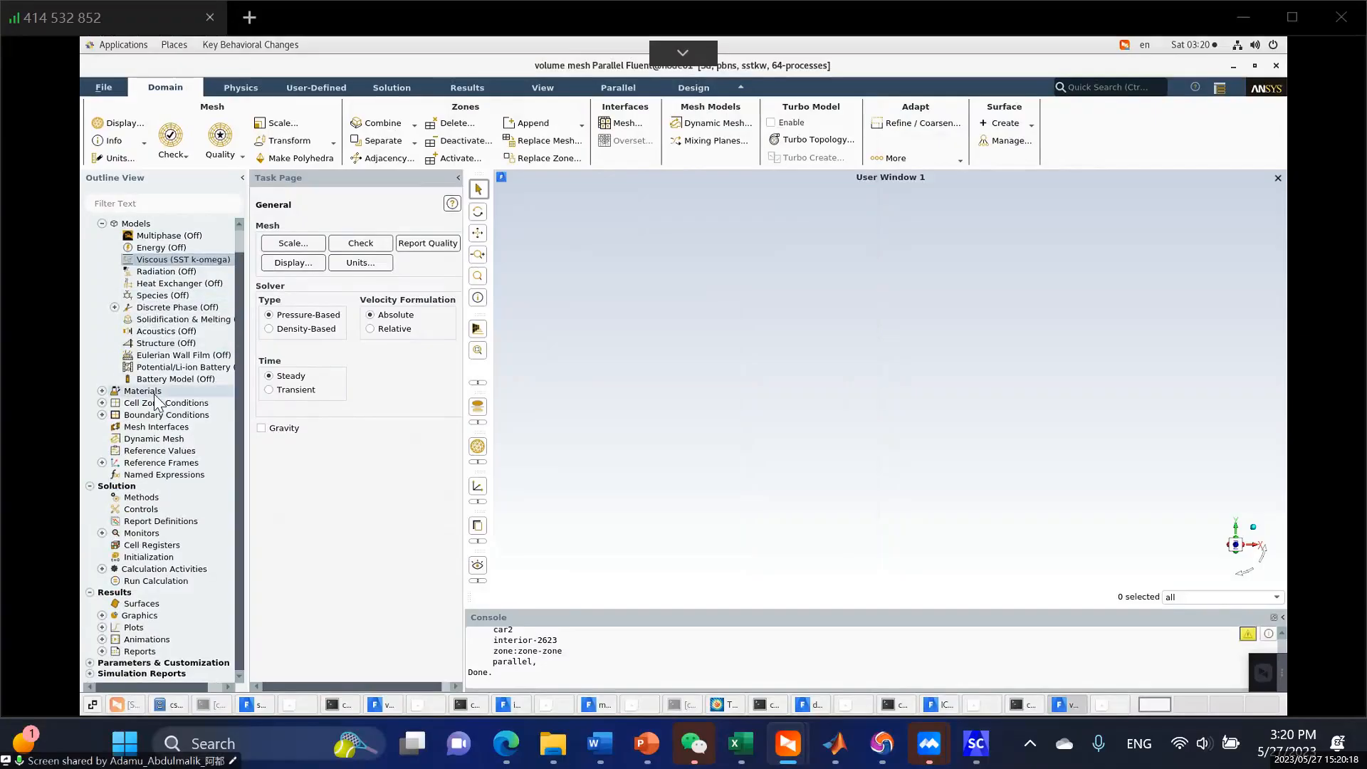
{"action": "left_click", "coordinate": [101, 391]}
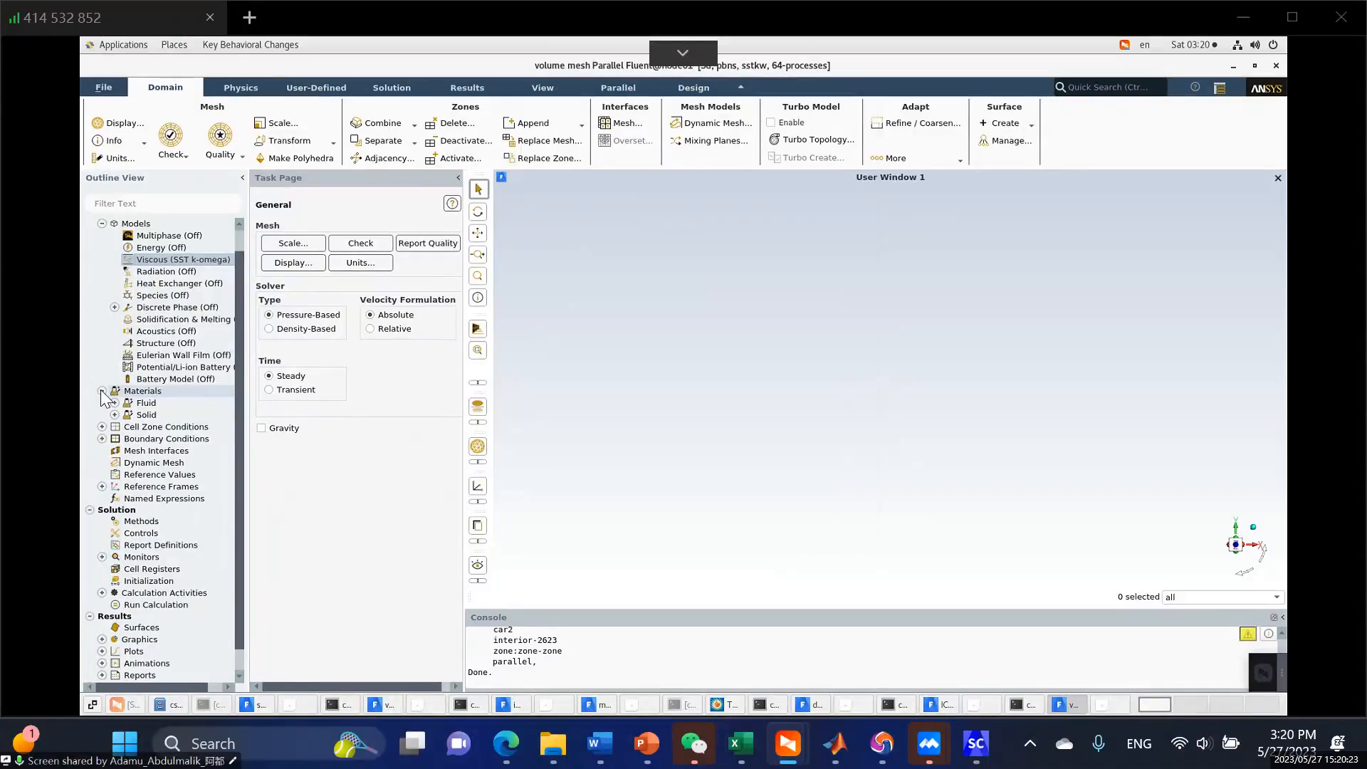
{"action": "left_click", "coordinate": [102, 391]}
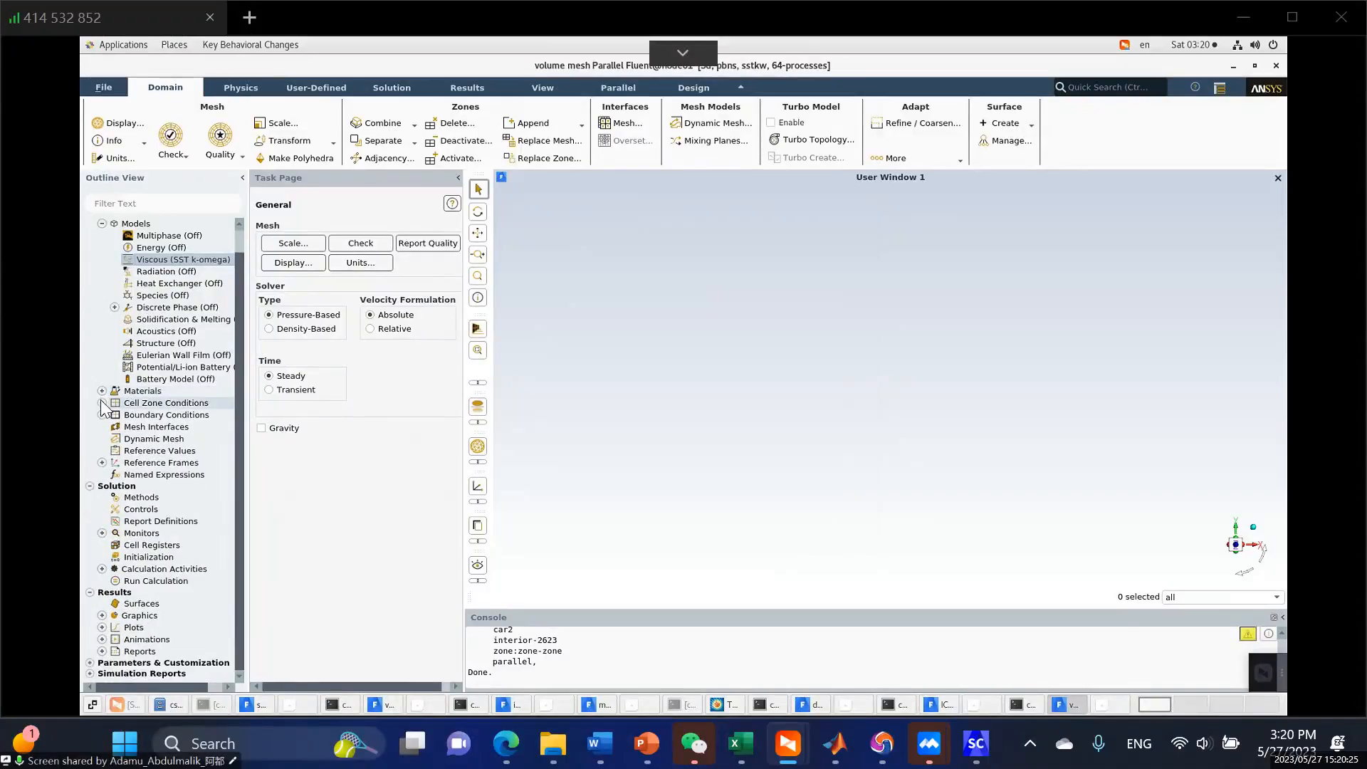
{"action": "left_click", "coordinate": [102, 403]}
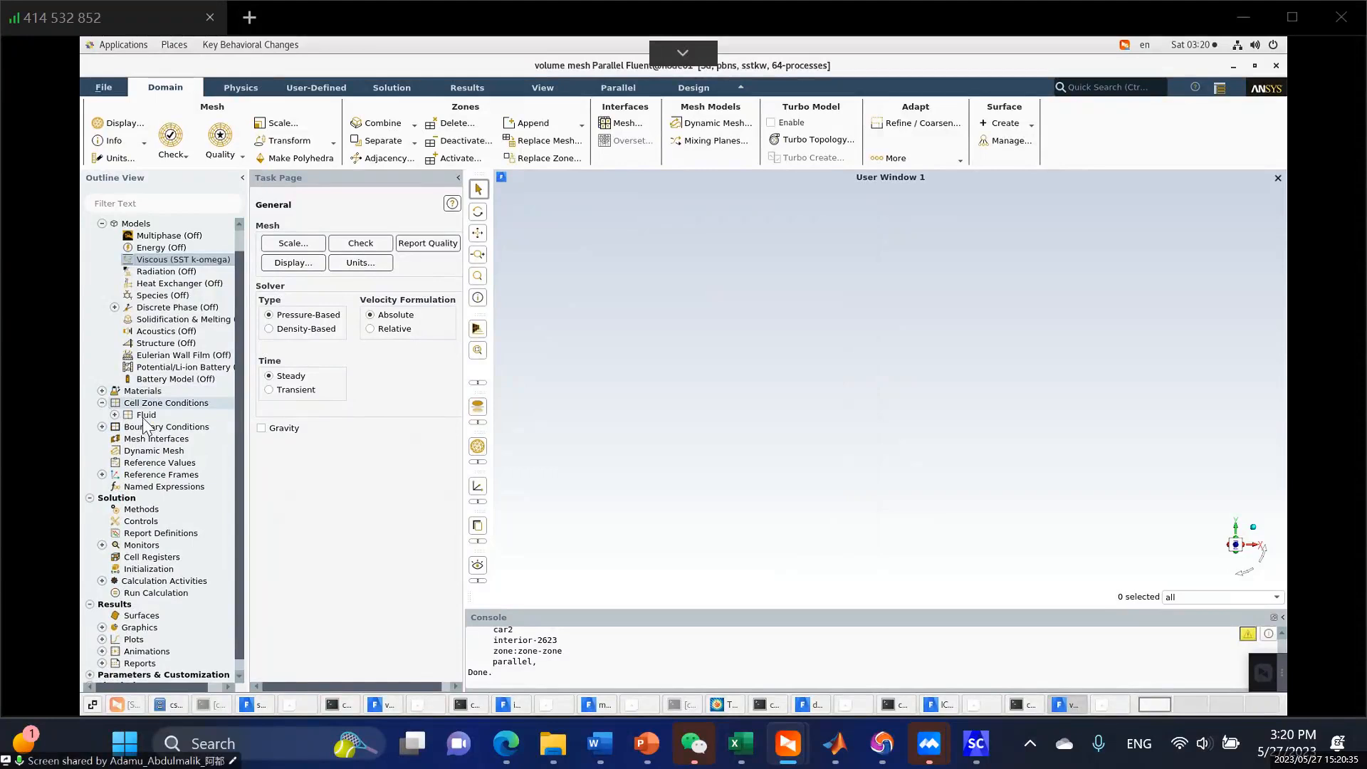
{"action": "left_click", "coordinate": [113, 414]}
{"action": "left_click", "coordinate": [114, 415]}
{"action": "left_click", "coordinate": [100, 403]}
{"action": "left_click", "coordinate": [100, 403]}
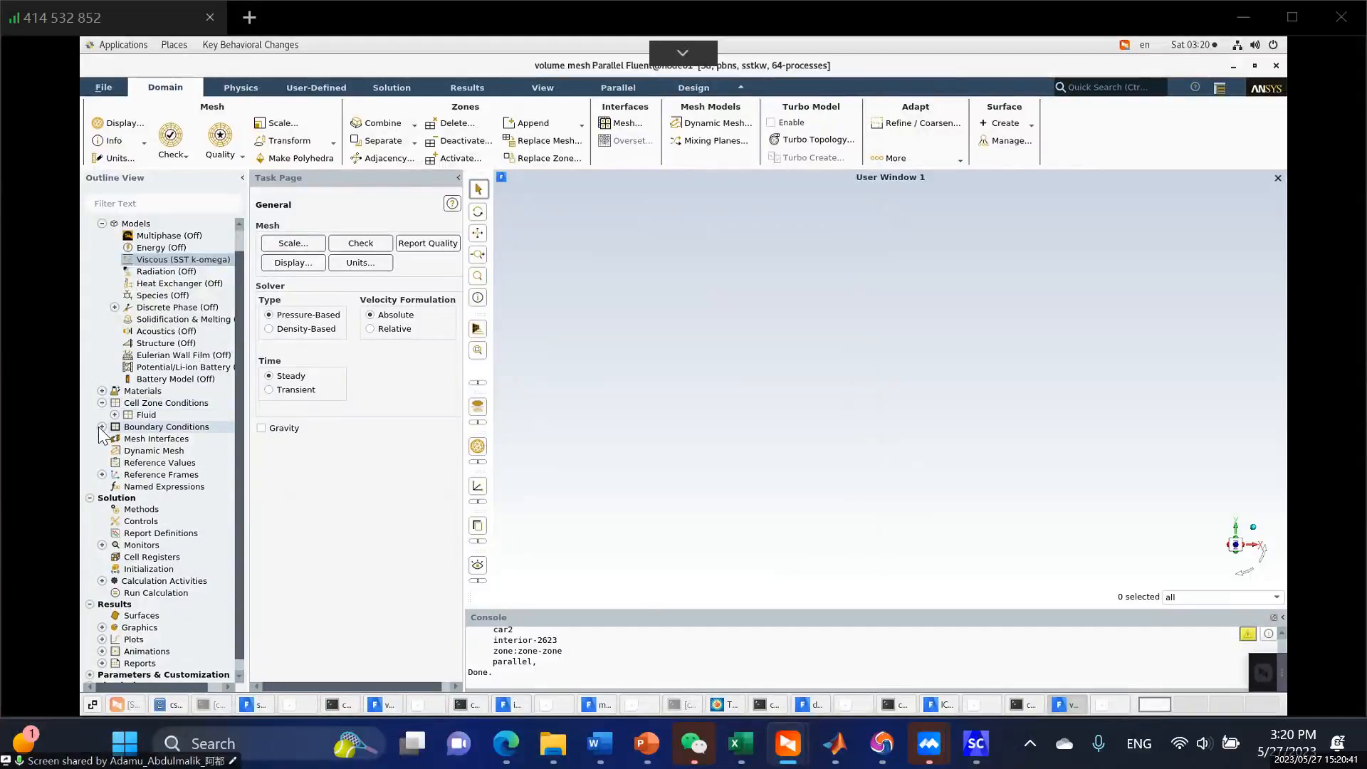
Expand the wall boundary conditions and change the back boundary's type to symmetry.
{"action": "left_click", "coordinate": [101, 426]}
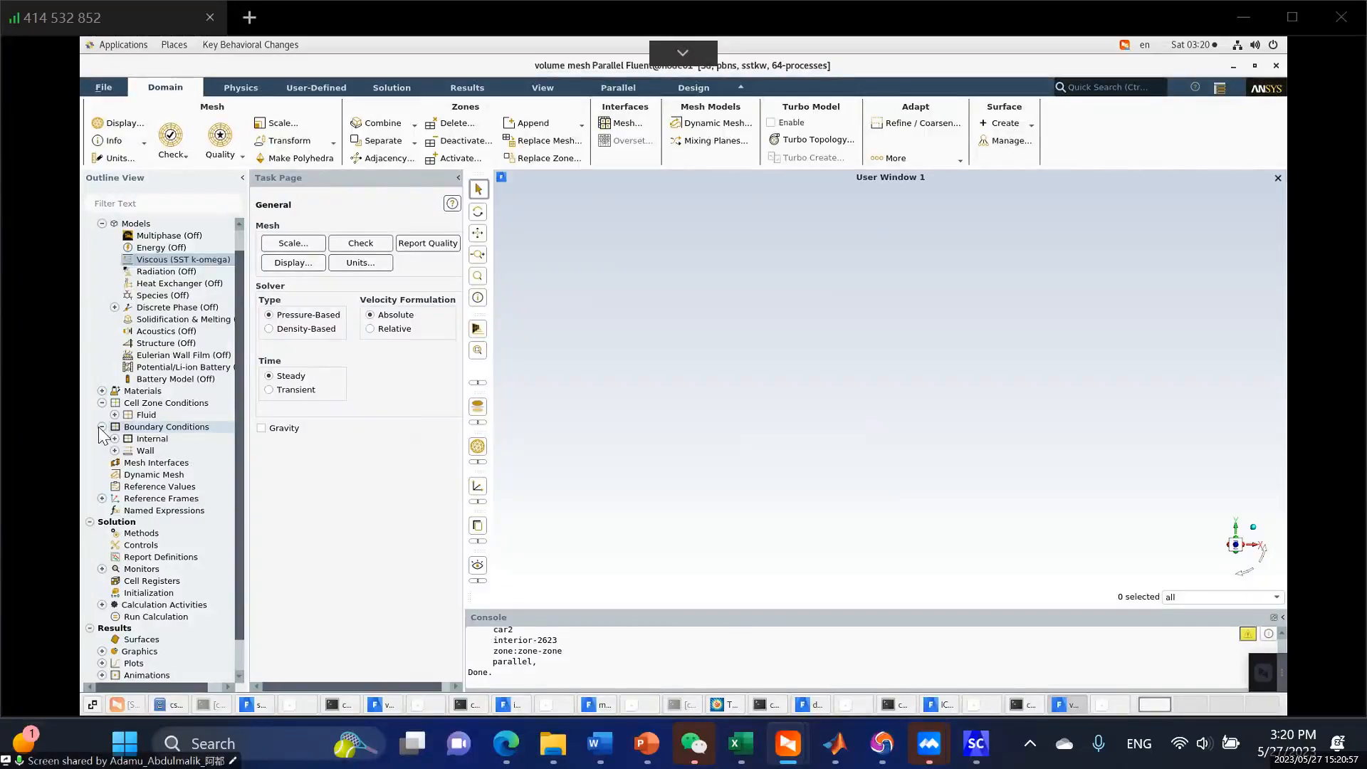
{"action": "left_click", "coordinate": [118, 464]}
{"action": "left_click", "coordinate": [102, 427]}
{"action": "left_click", "coordinate": [101, 426]}
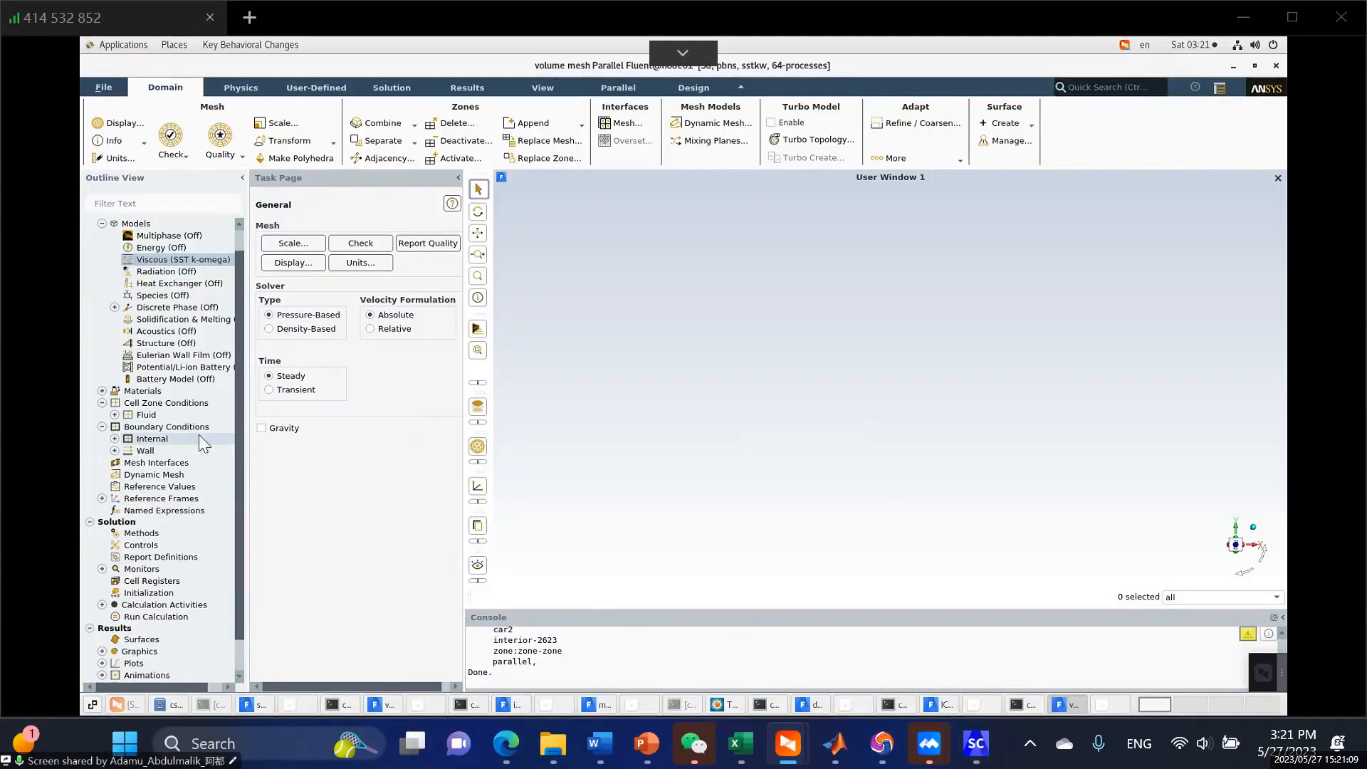
{"action": "left_click", "coordinate": [116, 451]}
{"action": "scroll", "coordinate": [157, 434], "scroll_direction": "down", "scroll_amount": 4}
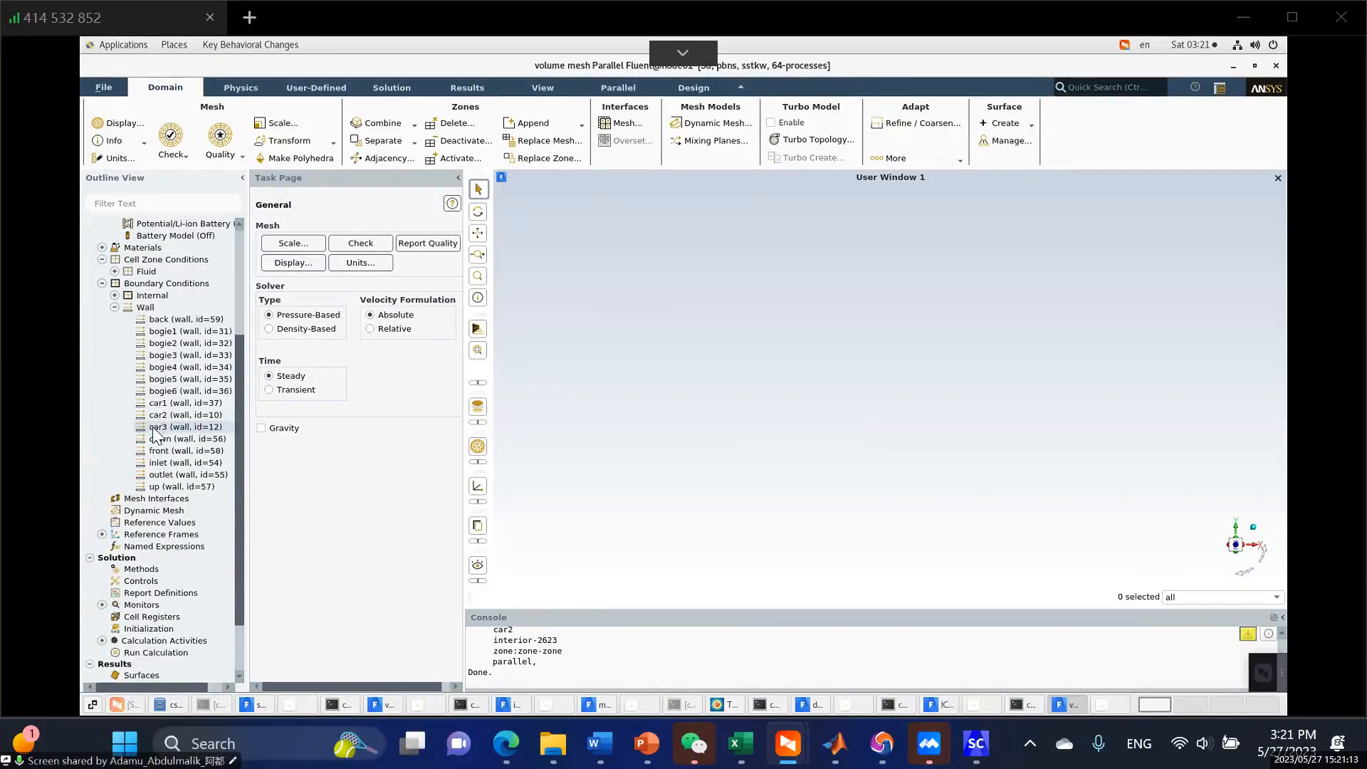
{"action": "right_click", "coordinate": [161, 323]}
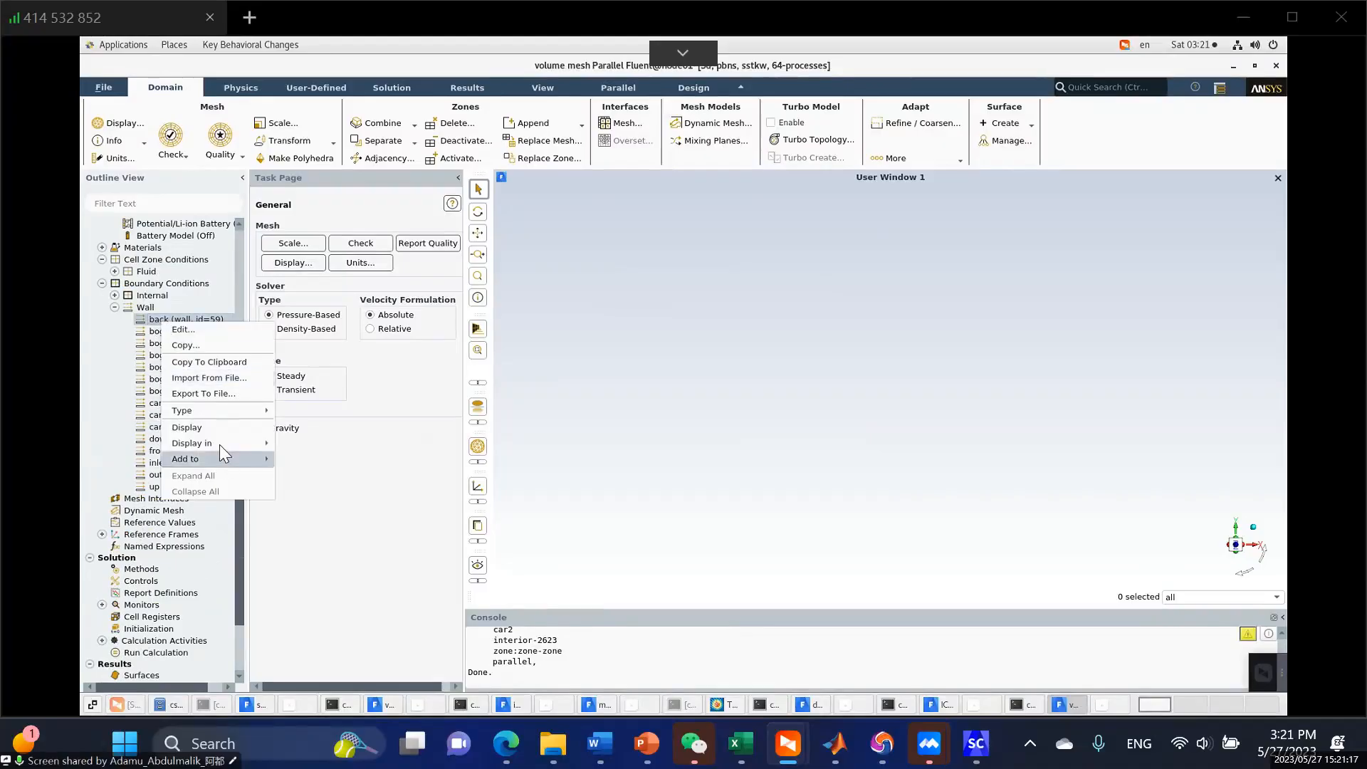
{"action": "mouse_move", "coordinate": [203, 413]}
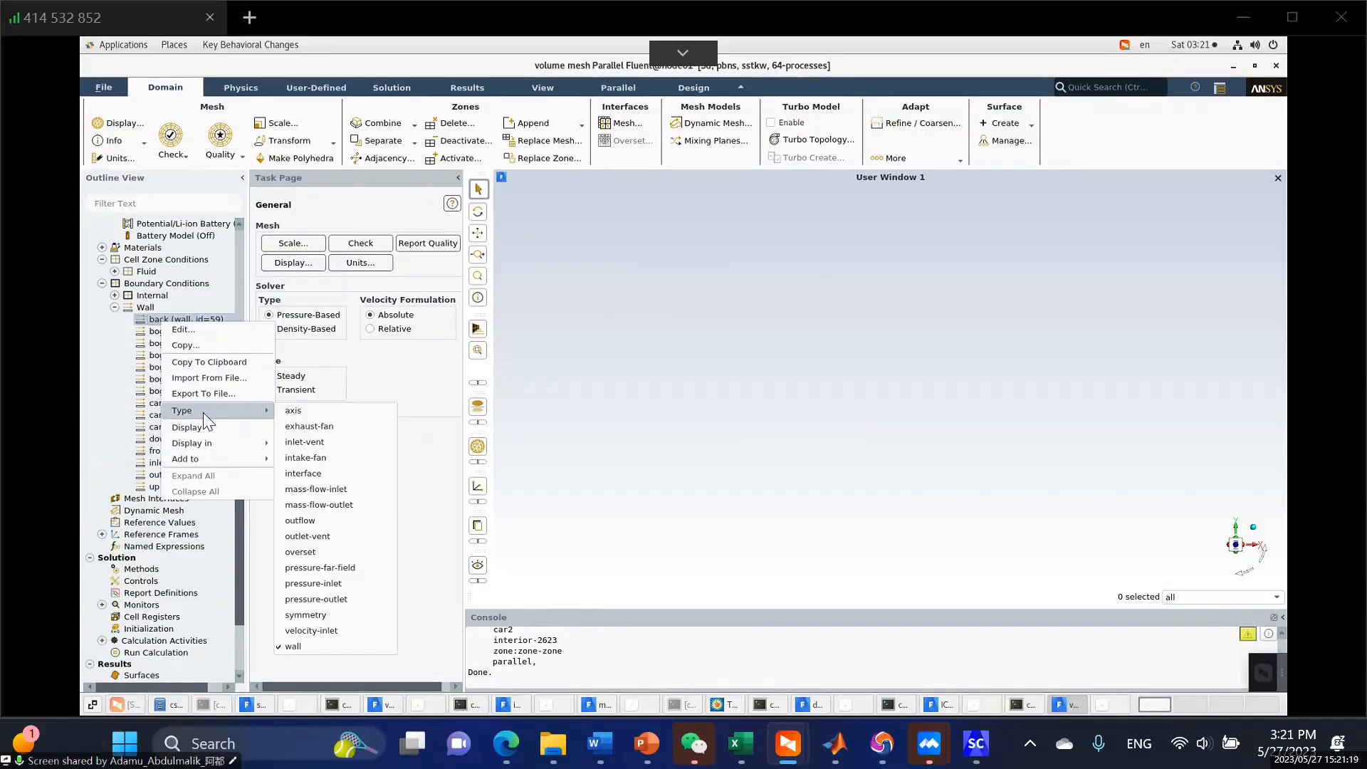
{"action": "left_click", "coordinate": [326, 615]}
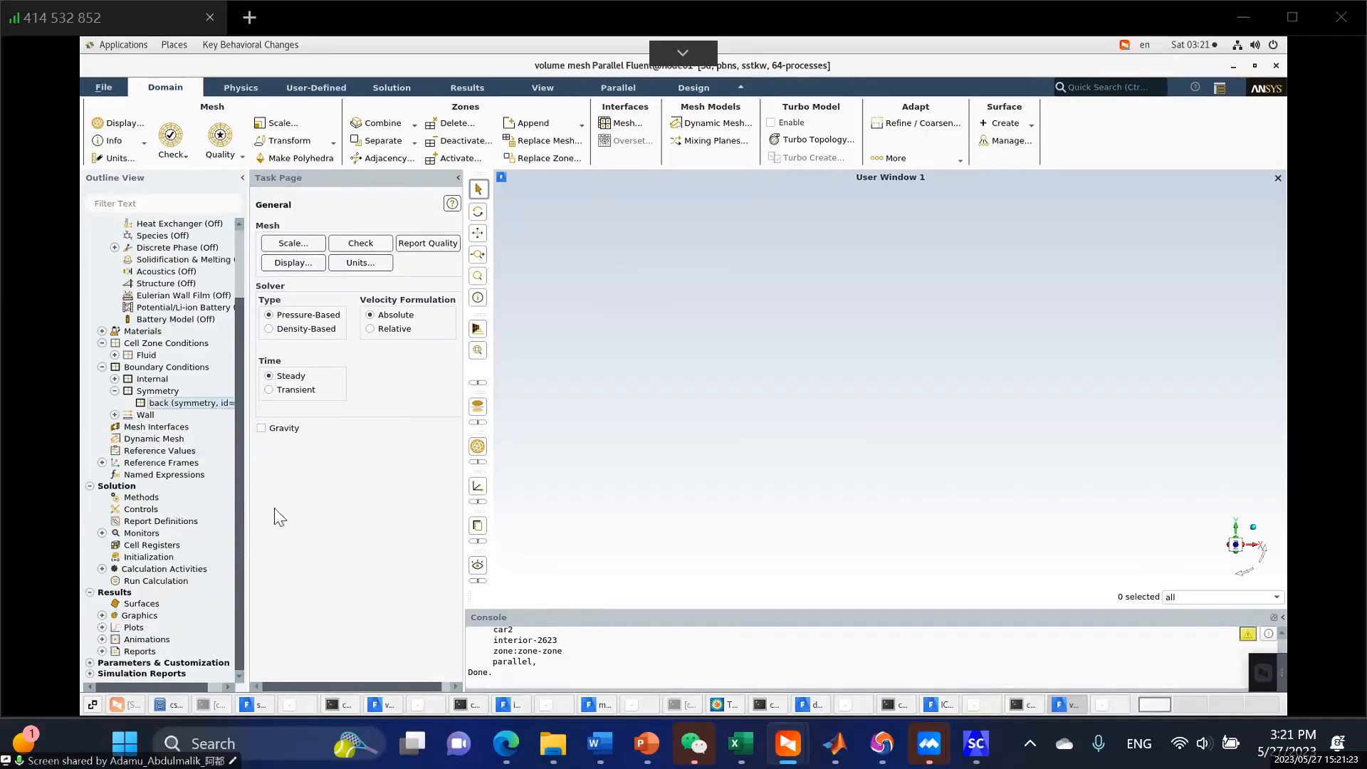
Change the type of the front and up wall boundaries to symmetry.
{"action": "left_click", "coordinate": [114, 416]}
{"action": "scroll", "coordinate": [160, 484], "scroll_direction": "down", "scroll_amount": 1}
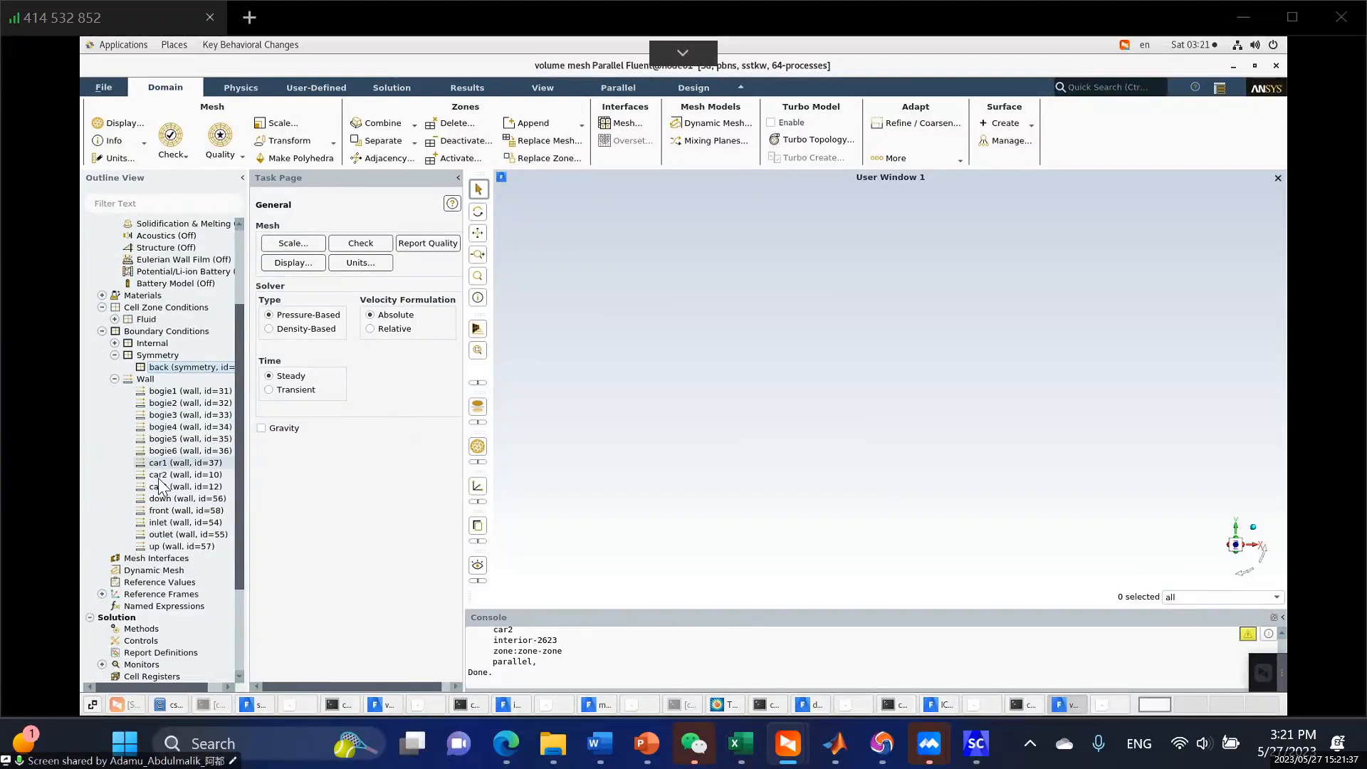
{"action": "scroll", "coordinate": [160, 487], "scroll_direction": "down", "scroll_amount": 1}
{"action": "right_click", "coordinate": [159, 474]}
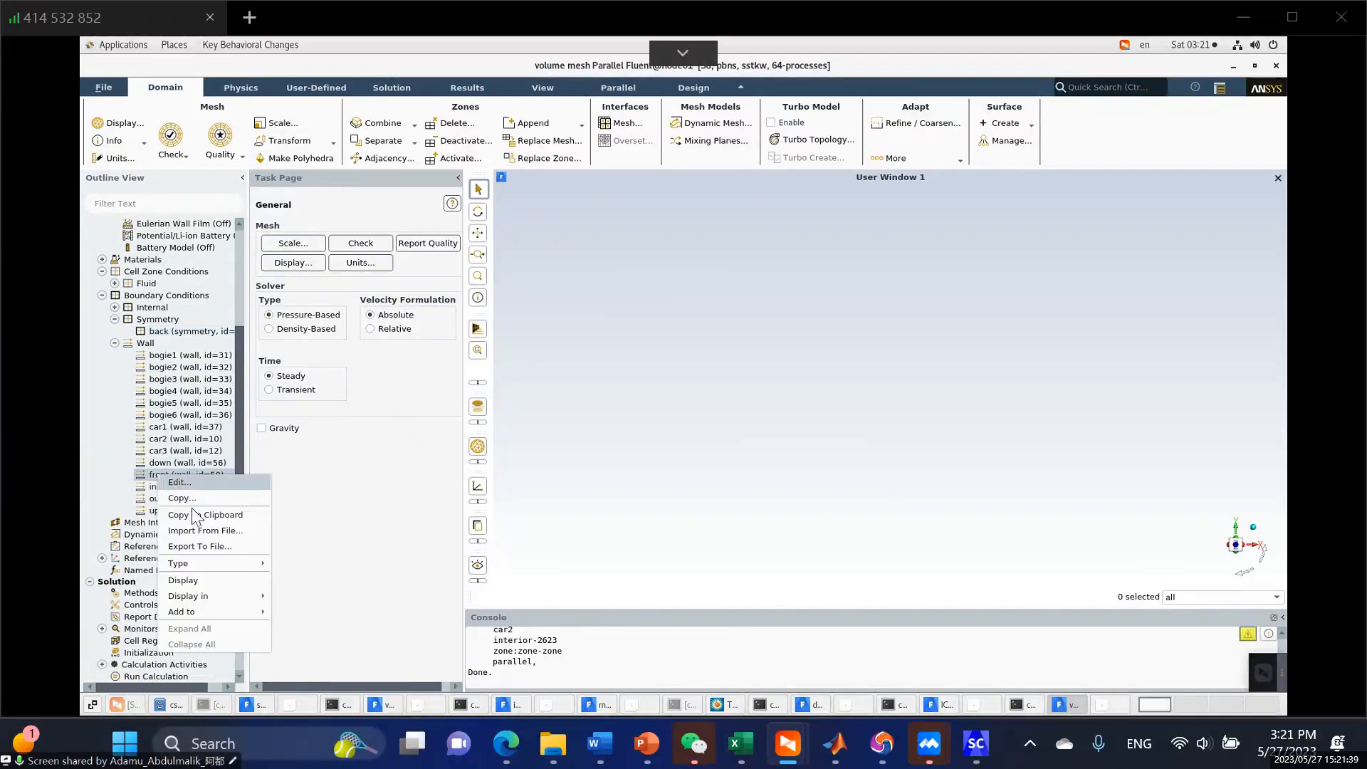
{"action": "mouse_move", "coordinate": [205, 562]}
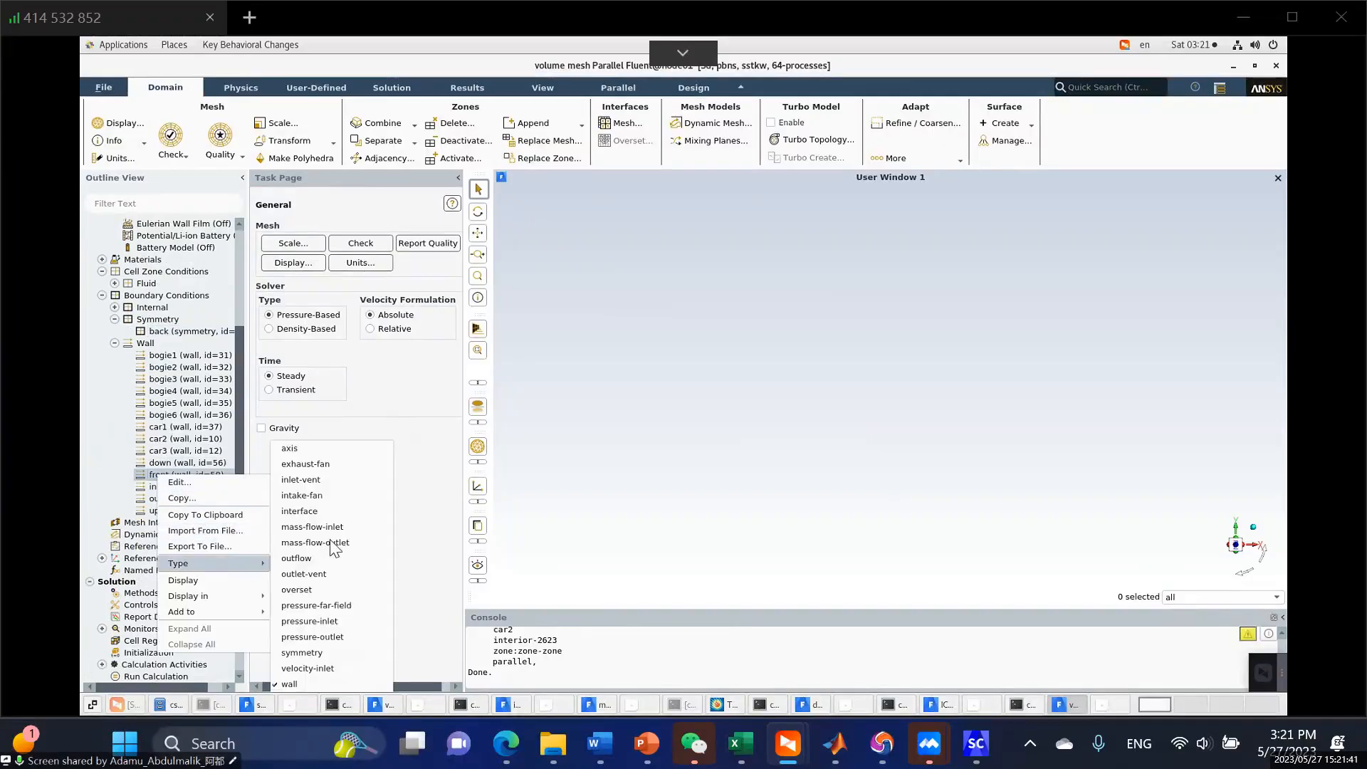
{"action": "left_click", "coordinate": [302, 653]}
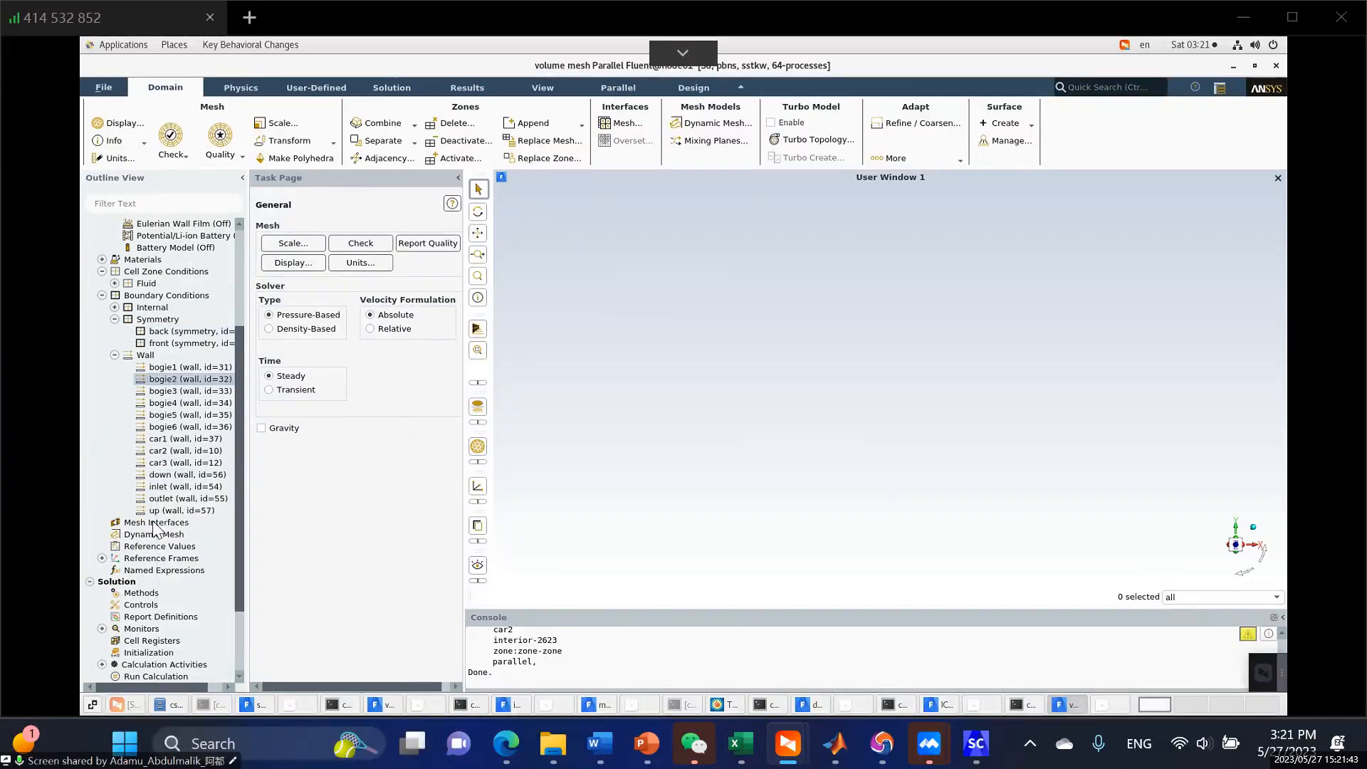
{"action": "right_click", "coordinate": [160, 511]}
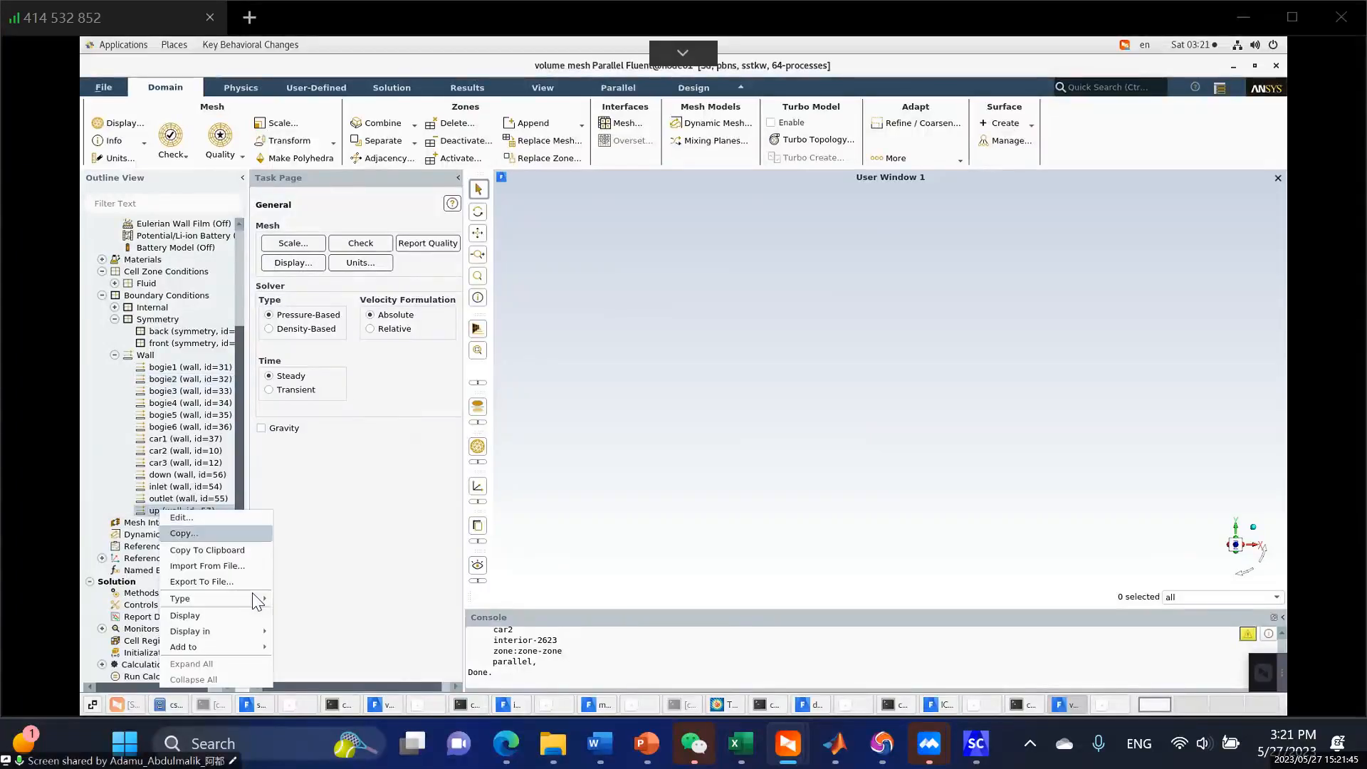
{"action": "mouse_move", "coordinate": [251, 596]}
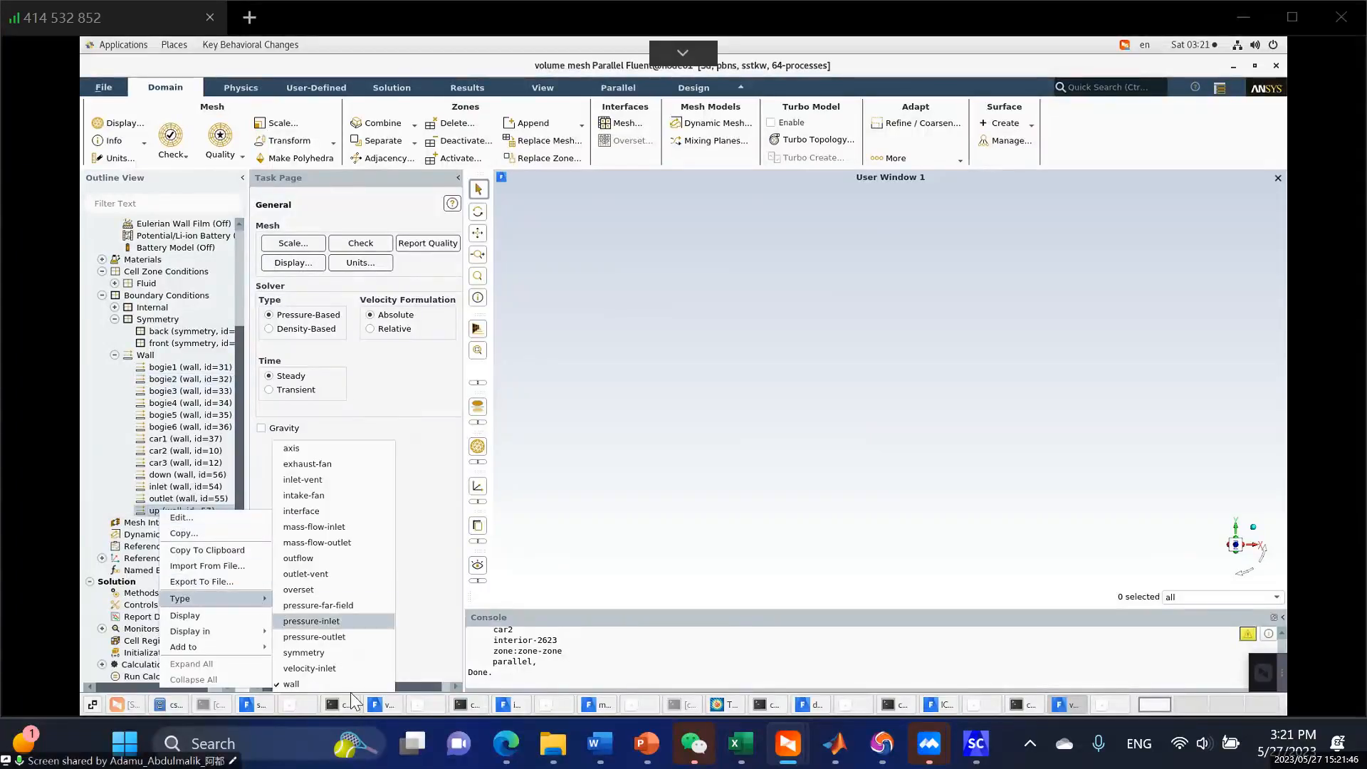
{"action": "left_click", "coordinate": [304, 653]}
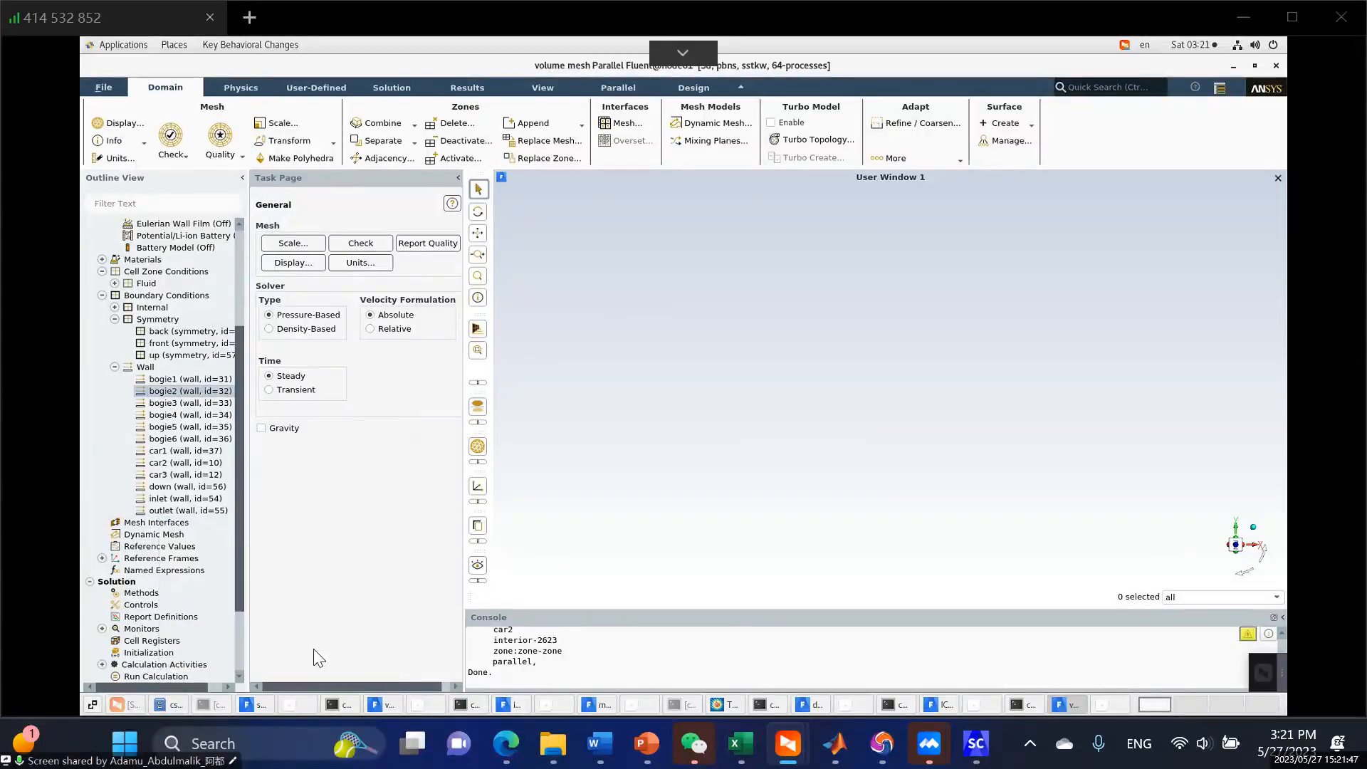
Change the inlet boundary's type from wall to velocity-inlet.
{"action": "left_click", "coordinate": [171, 500]}
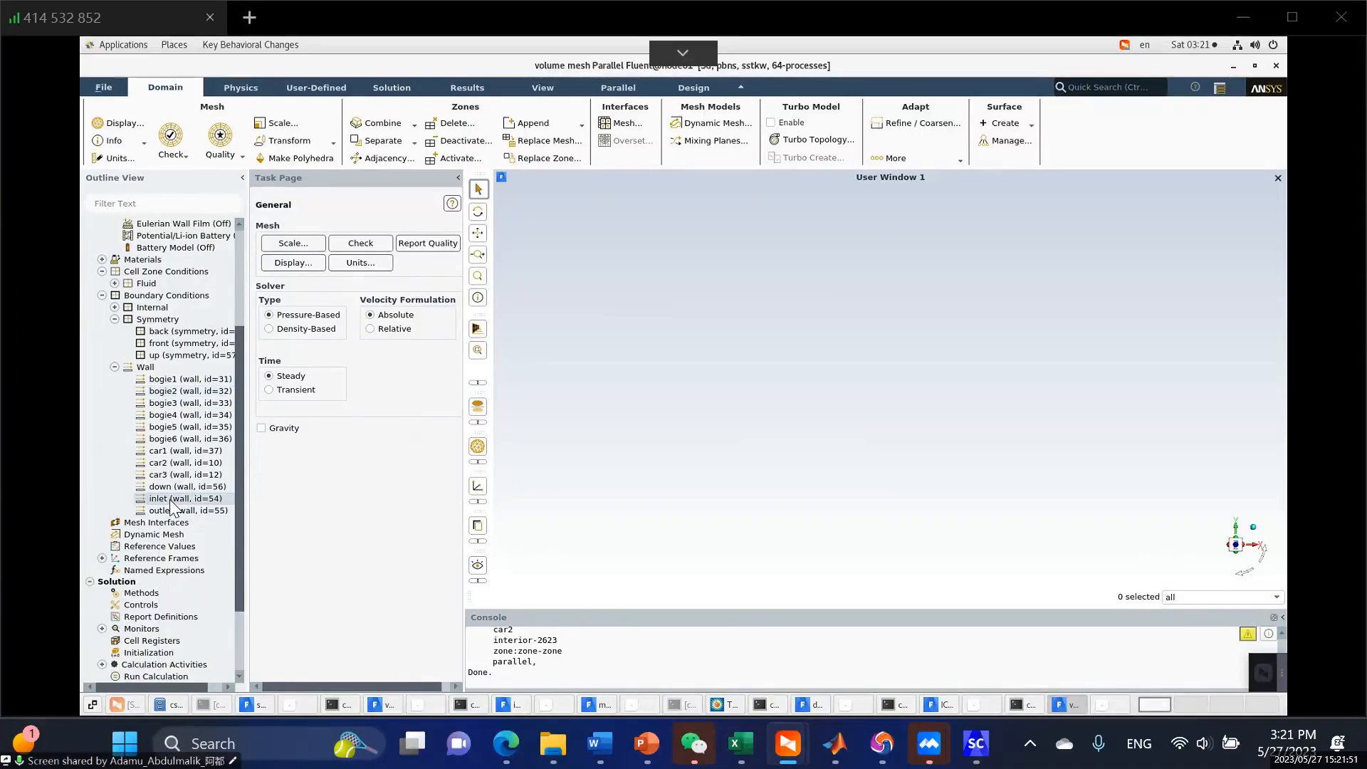
{"action": "right_click", "coordinate": [171, 501]}
{"action": "mouse_move", "coordinate": [249, 593]}
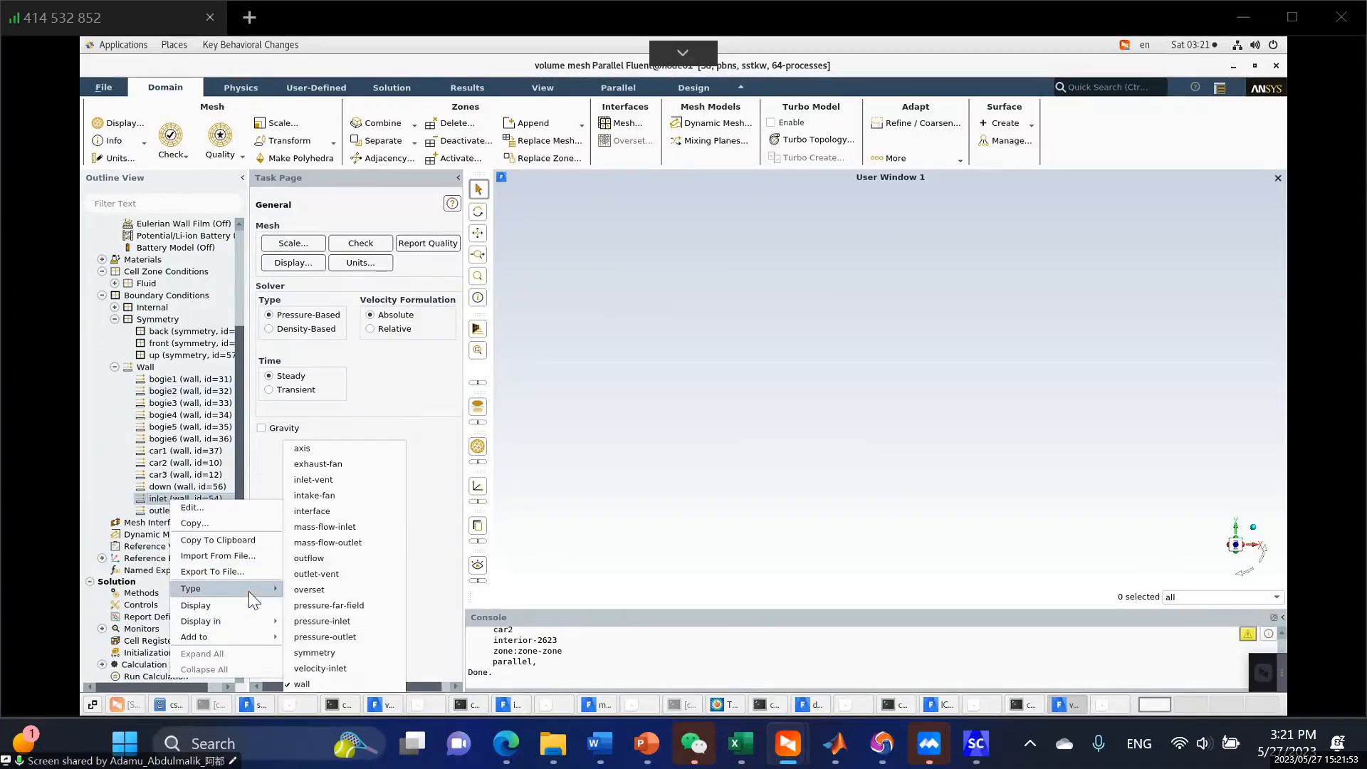
{"action": "left_click", "coordinate": [323, 668]}
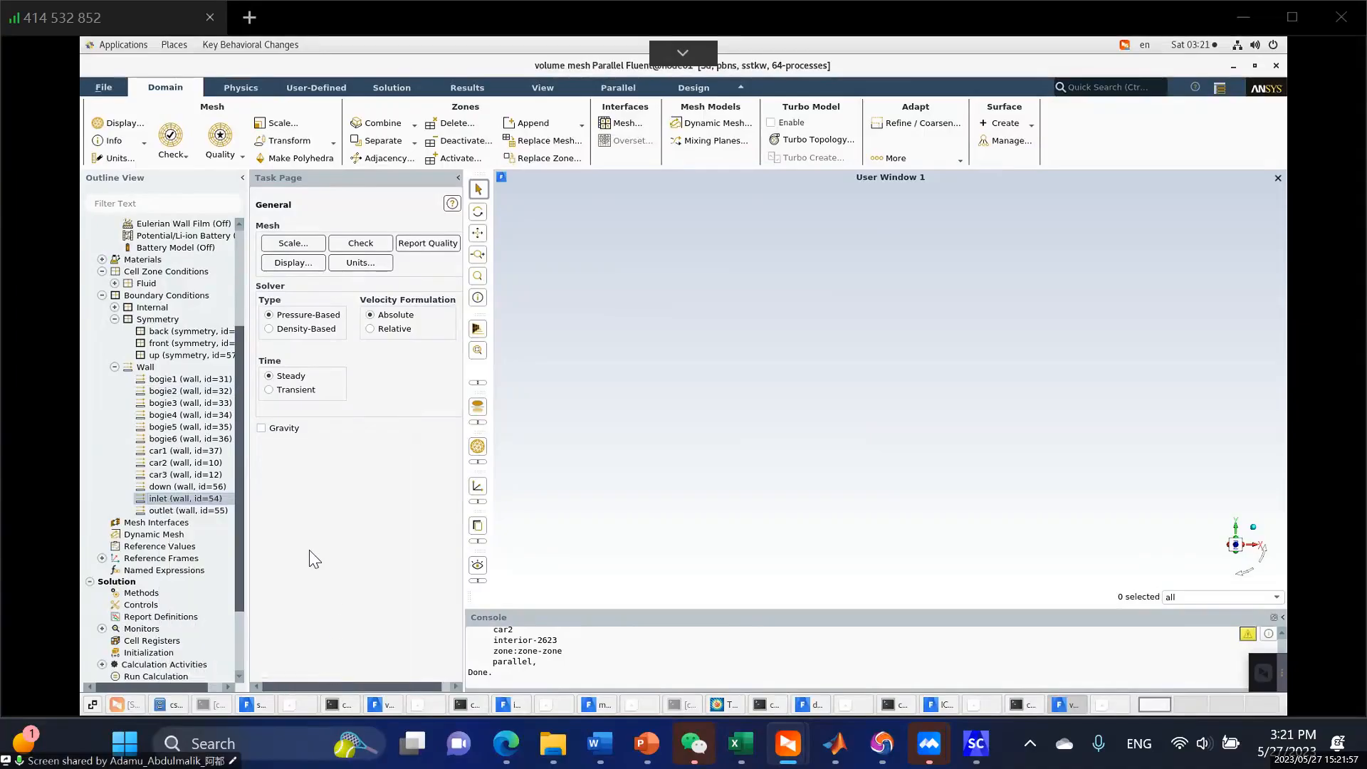
{"action": "left_click", "coordinate": [289, 416]}
{"action": "left_click_drag", "start_coordinate": [299, 344], "coordinate": [488, 248]}
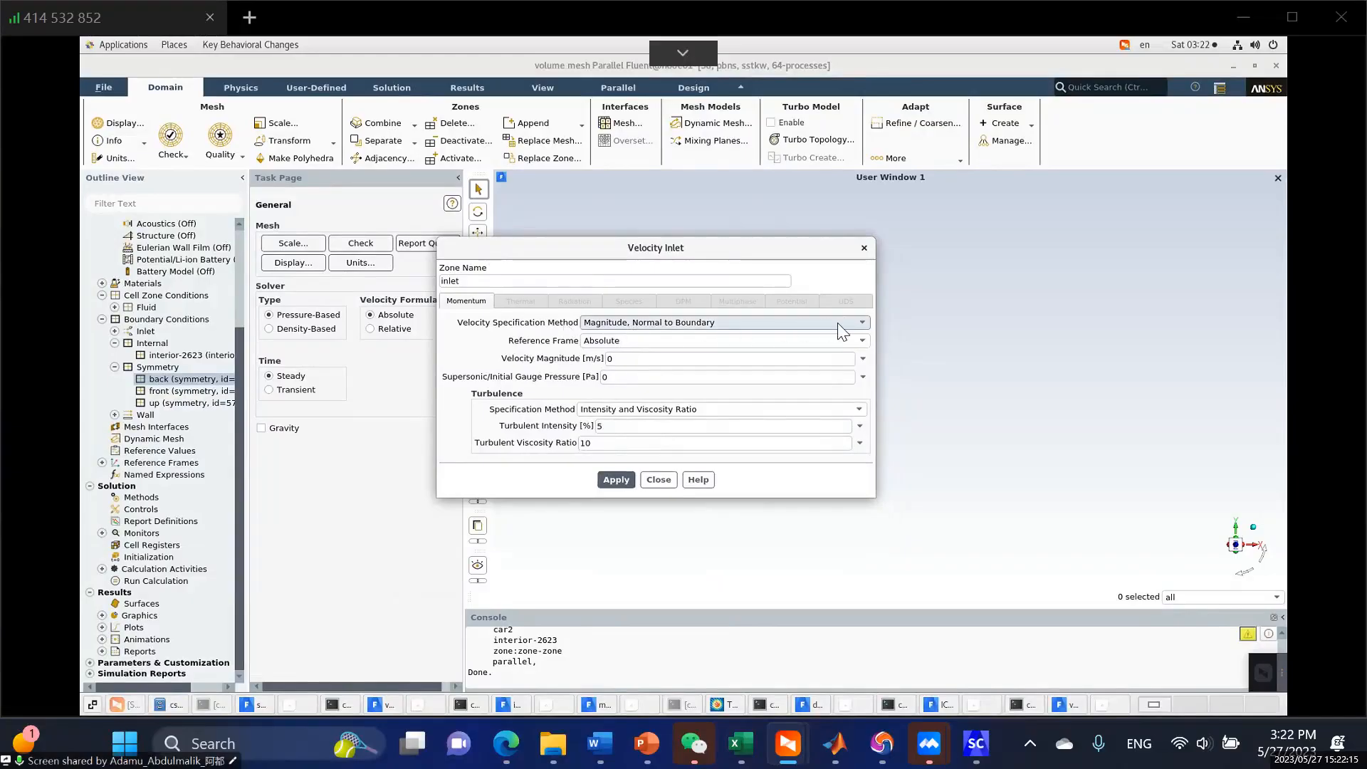
Specify the inlet velocity by Components and set its X-velocity to 60 m/s.
{"action": "left_click", "coordinate": [862, 322]}
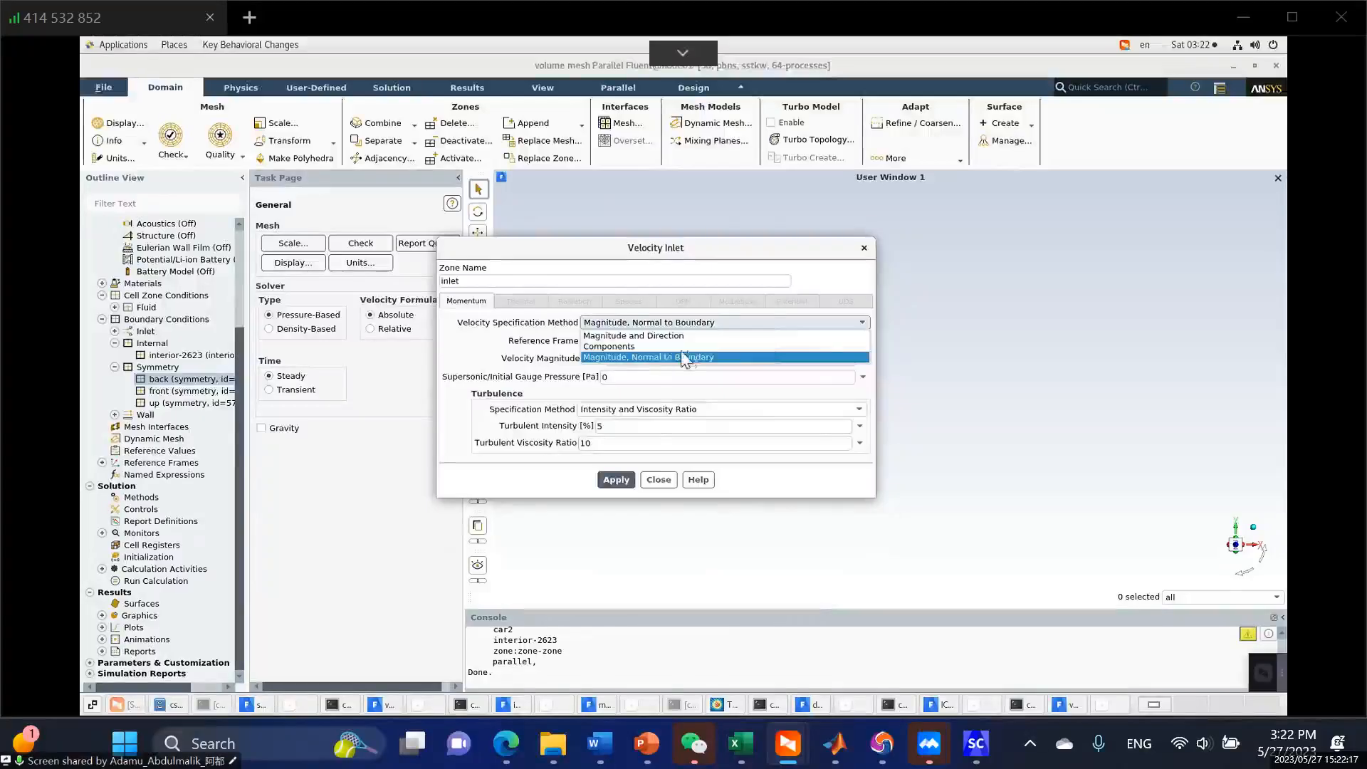
{"action": "left_click", "coordinate": [652, 347]}
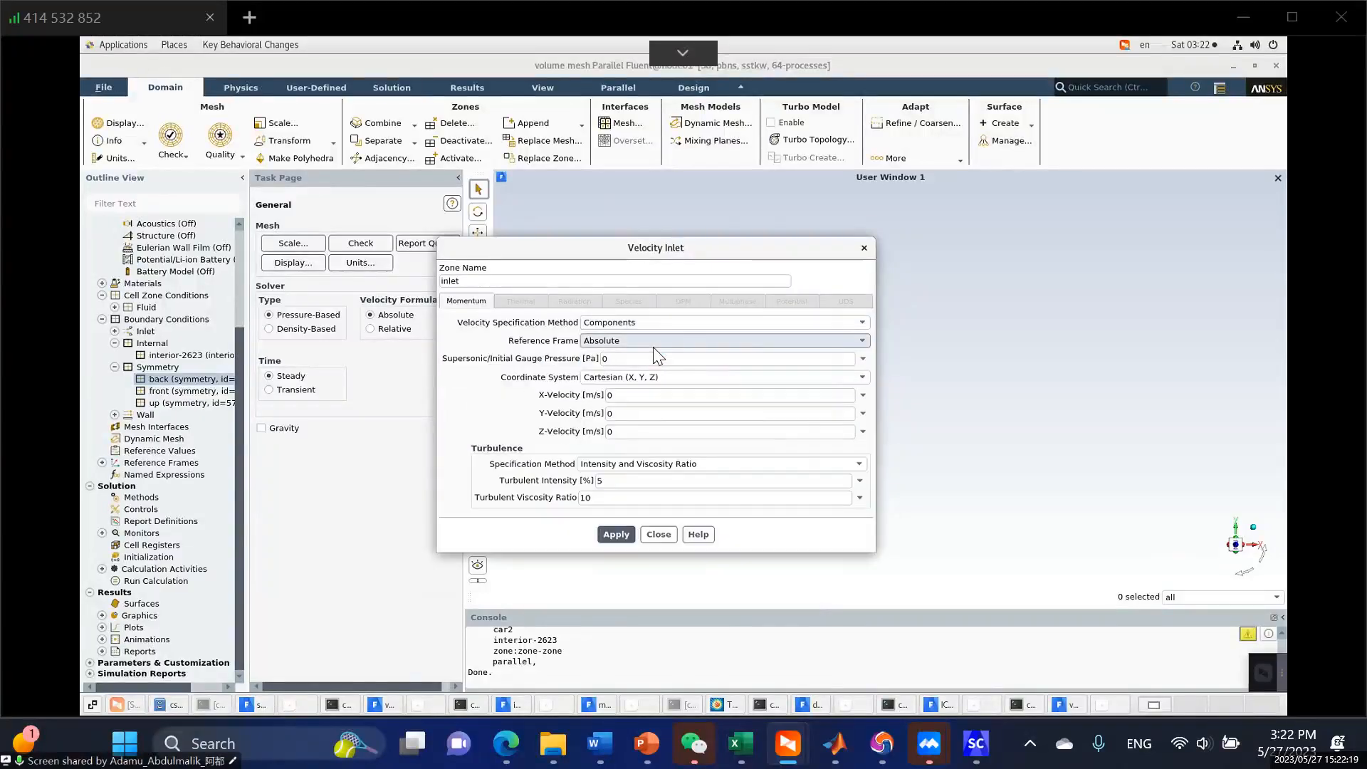
{"action": "left_click", "coordinate": [630, 397]}
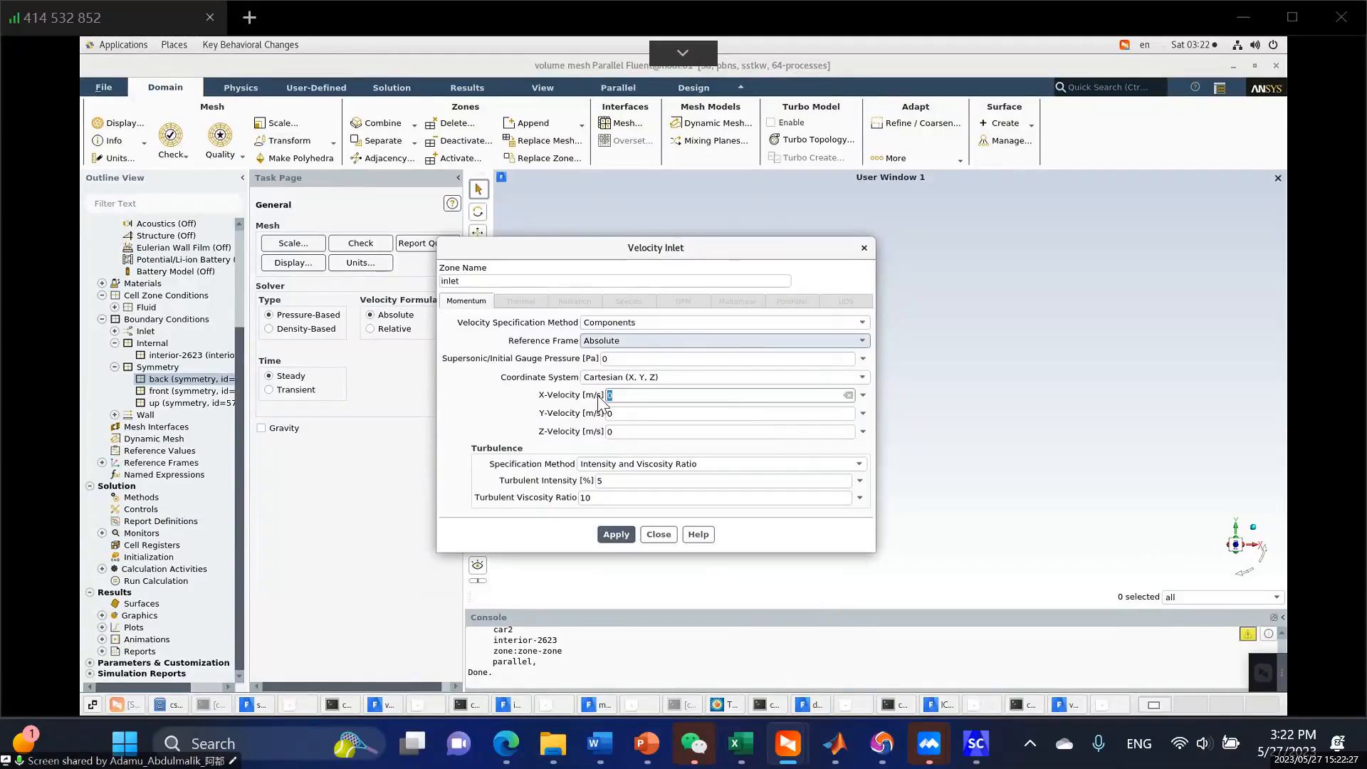
{"action": "type", "text": "60"}
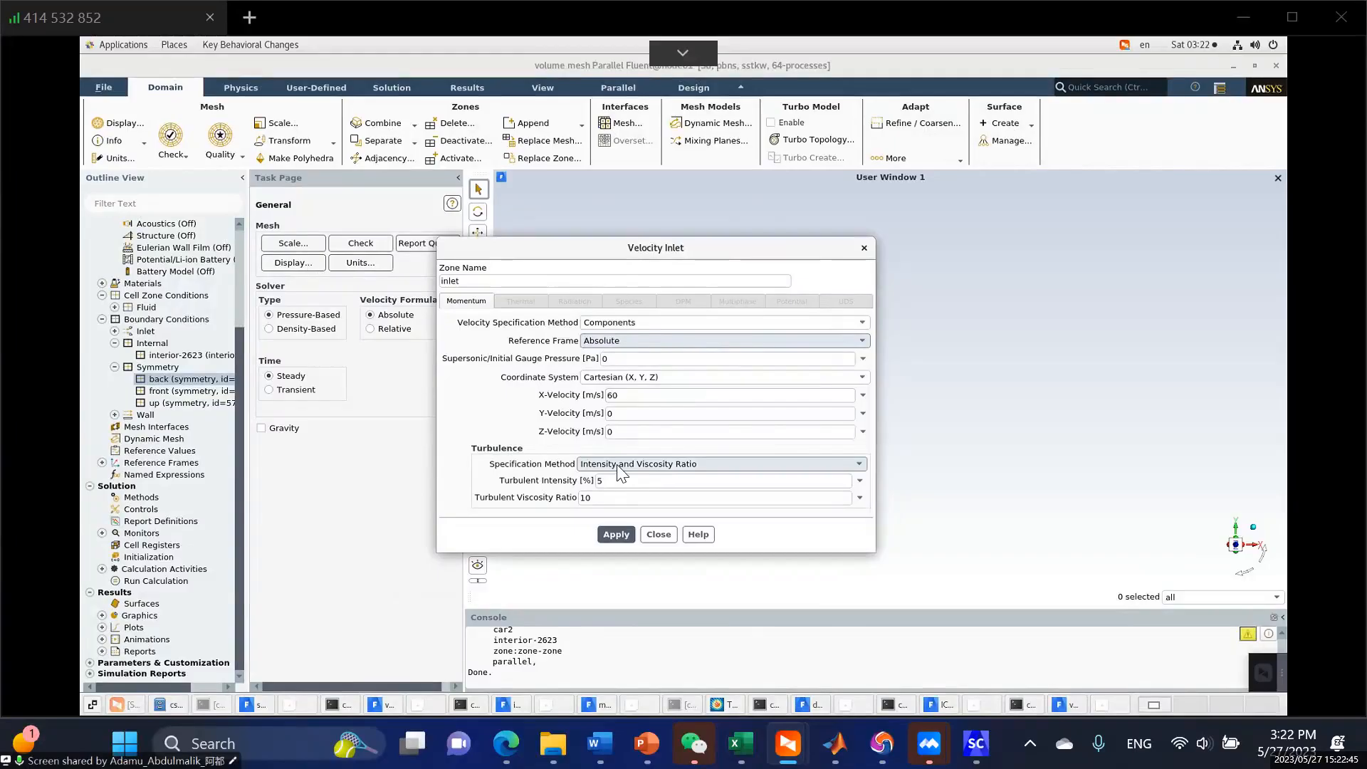
Specify the inlet turbulence by Intensity and Length Scale, with a turbulent length scale of 0.42857 m.
{"action": "left_click", "coordinate": [859, 464]}
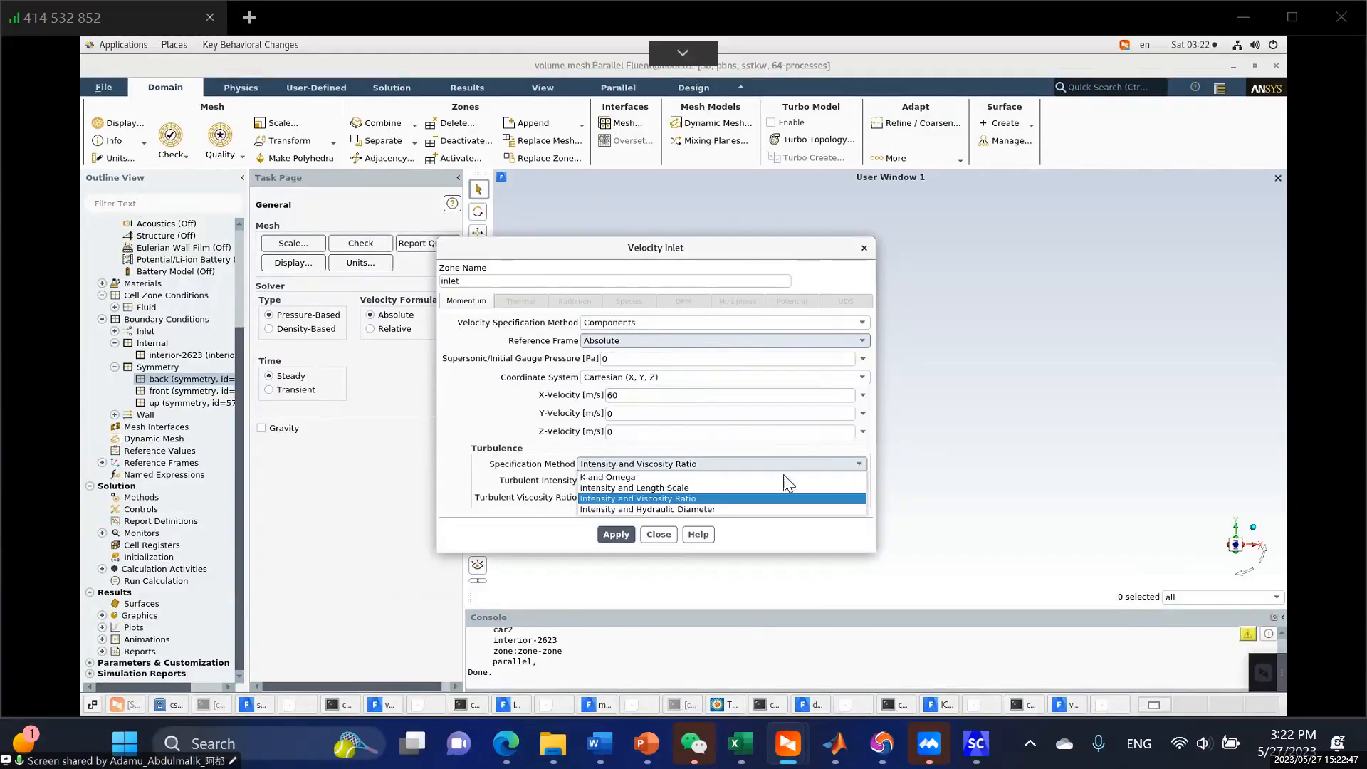
{"action": "left_click", "coordinate": [631, 489]}
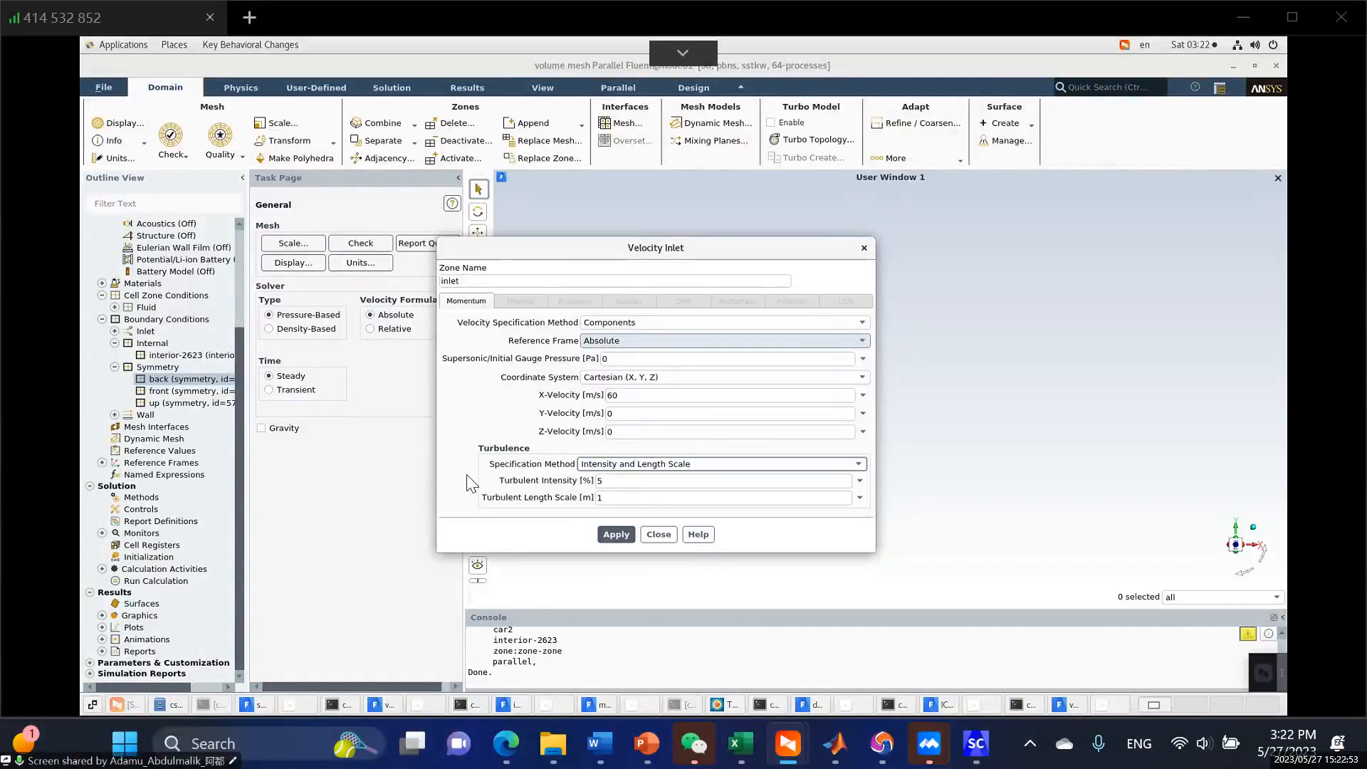
{"action": "double_click", "coordinate": [598, 481]}
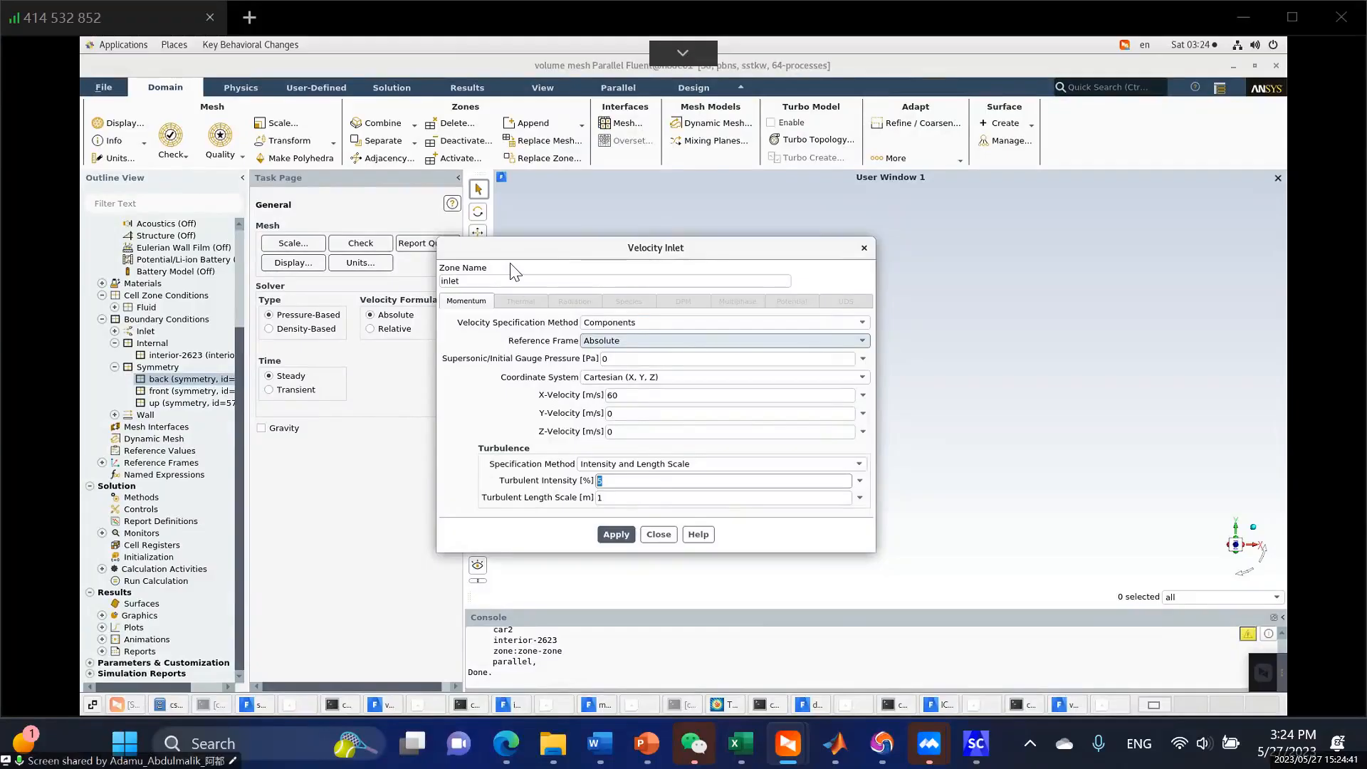
{"action": "type", "text": "0.42857"}
{"action": "left_click", "coordinate": [645, 483]}
{"action": "double_click", "coordinate": [642, 481]}
{"action": "key", "text": "ctrl+c"}
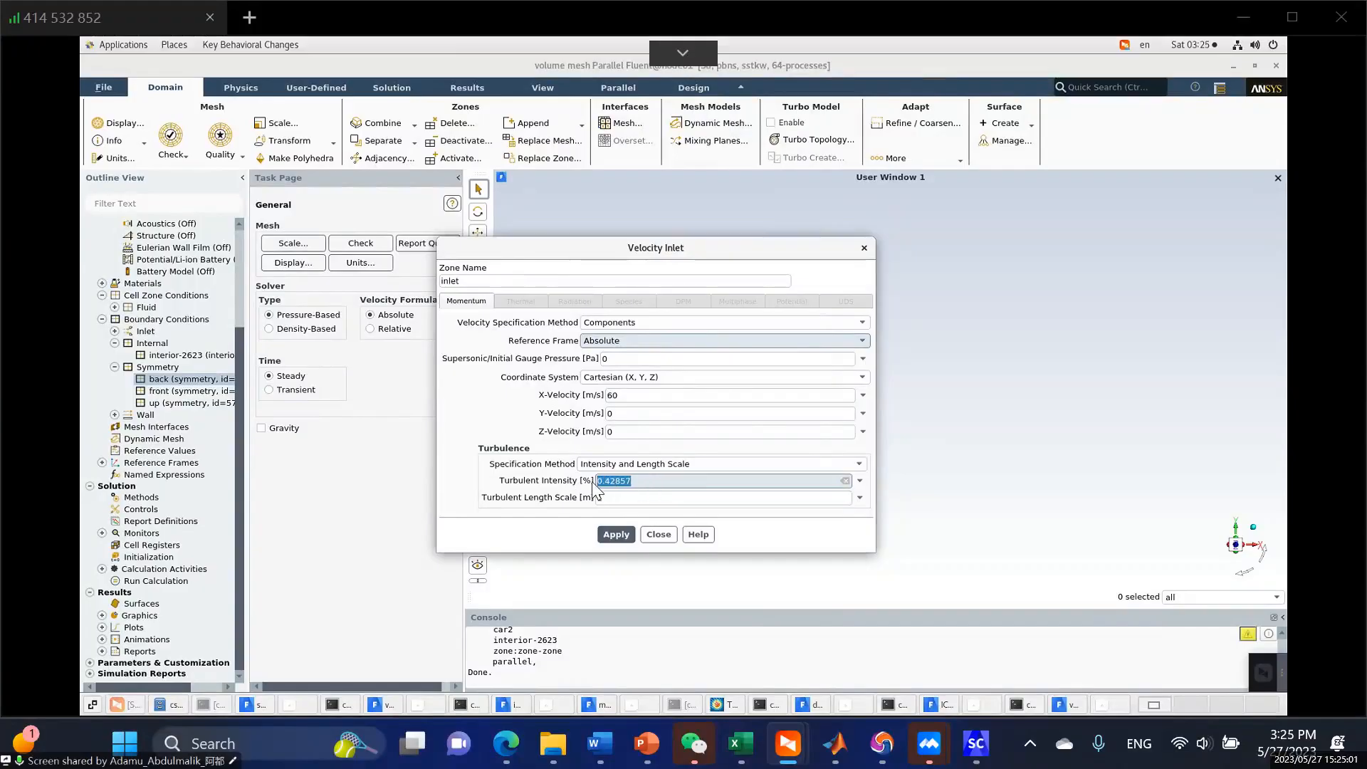
{"action": "key", "text": "BackSpace"}
{"action": "left_click_drag", "start_coordinate": [607, 498], "coordinate": [583, 496]}
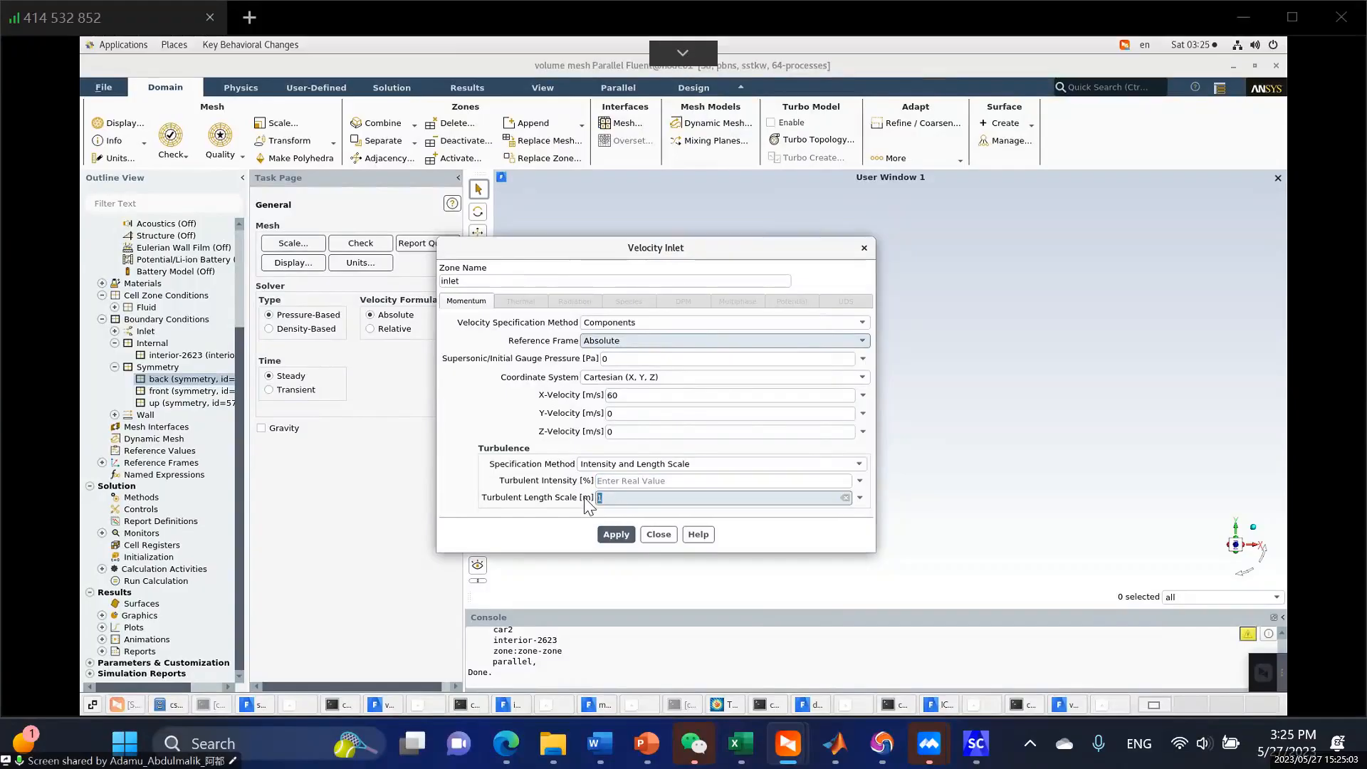
{"action": "key", "text": "ctrl+v"}
Set the inlet's turbulent intensity to 0.5 %, apply the velocity inlet settings and close them.
{"action": "left_click", "coordinate": [620, 482]}
{"action": "type", "text": "0.5"}
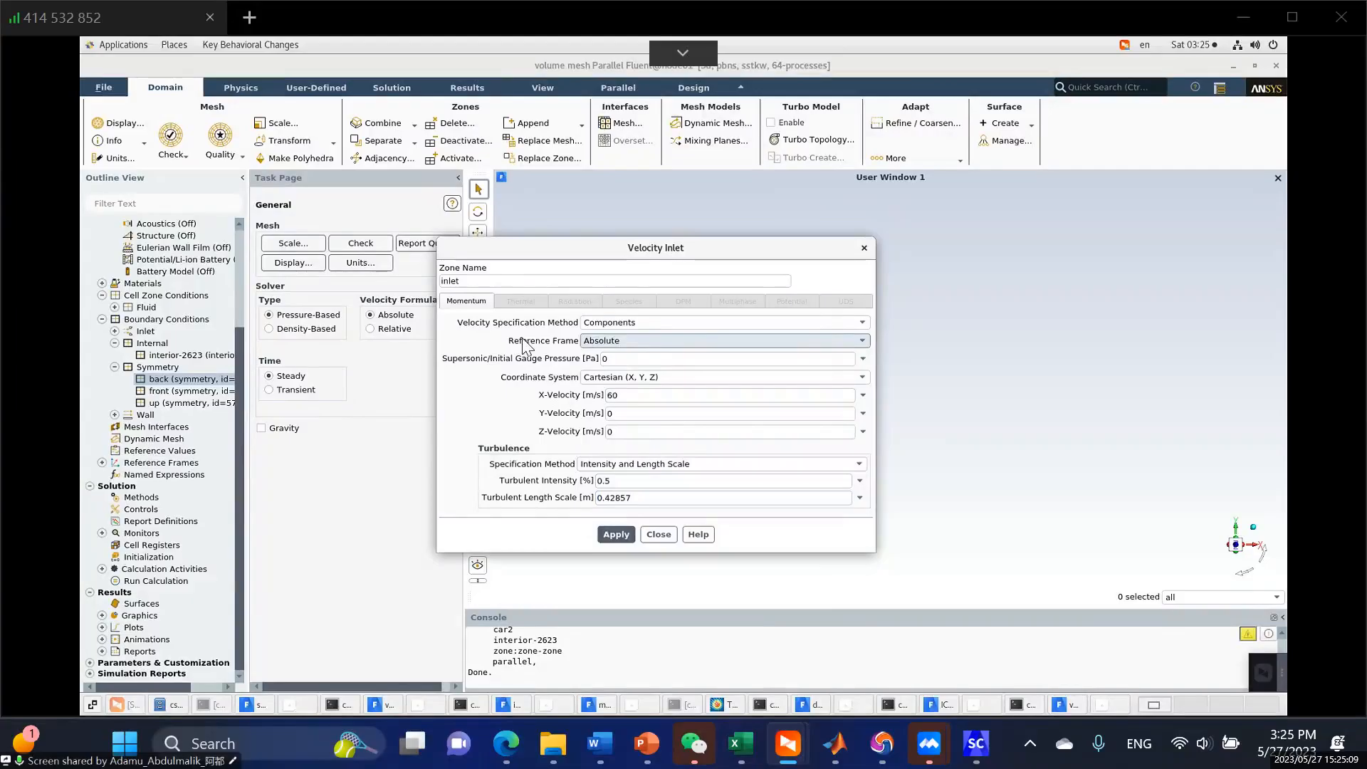
{"action": "left_click", "coordinate": [612, 535]}
{"action": "left_click", "coordinate": [651, 535]}
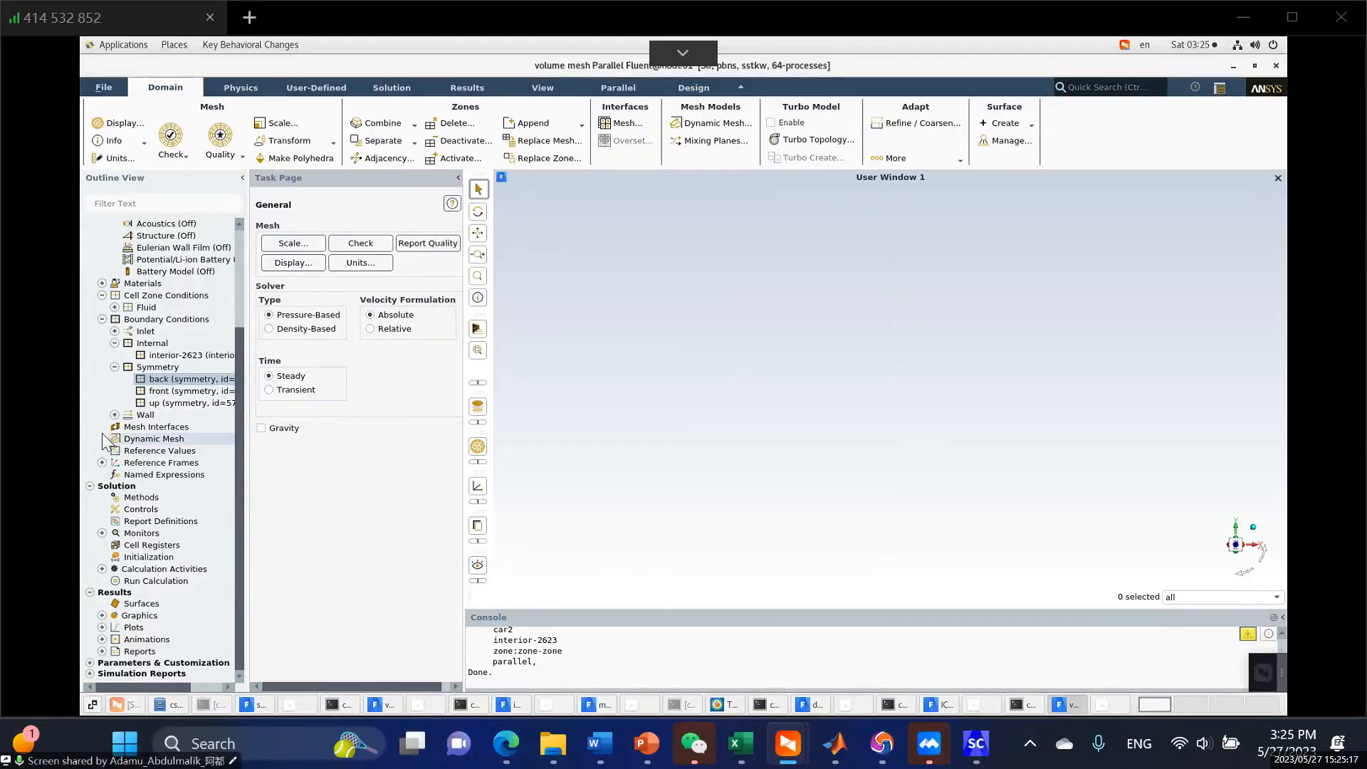
Change the outlet boundary's type from wall to pressure-outlet.
{"action": "left_click", "coordinate": [114, 415]}
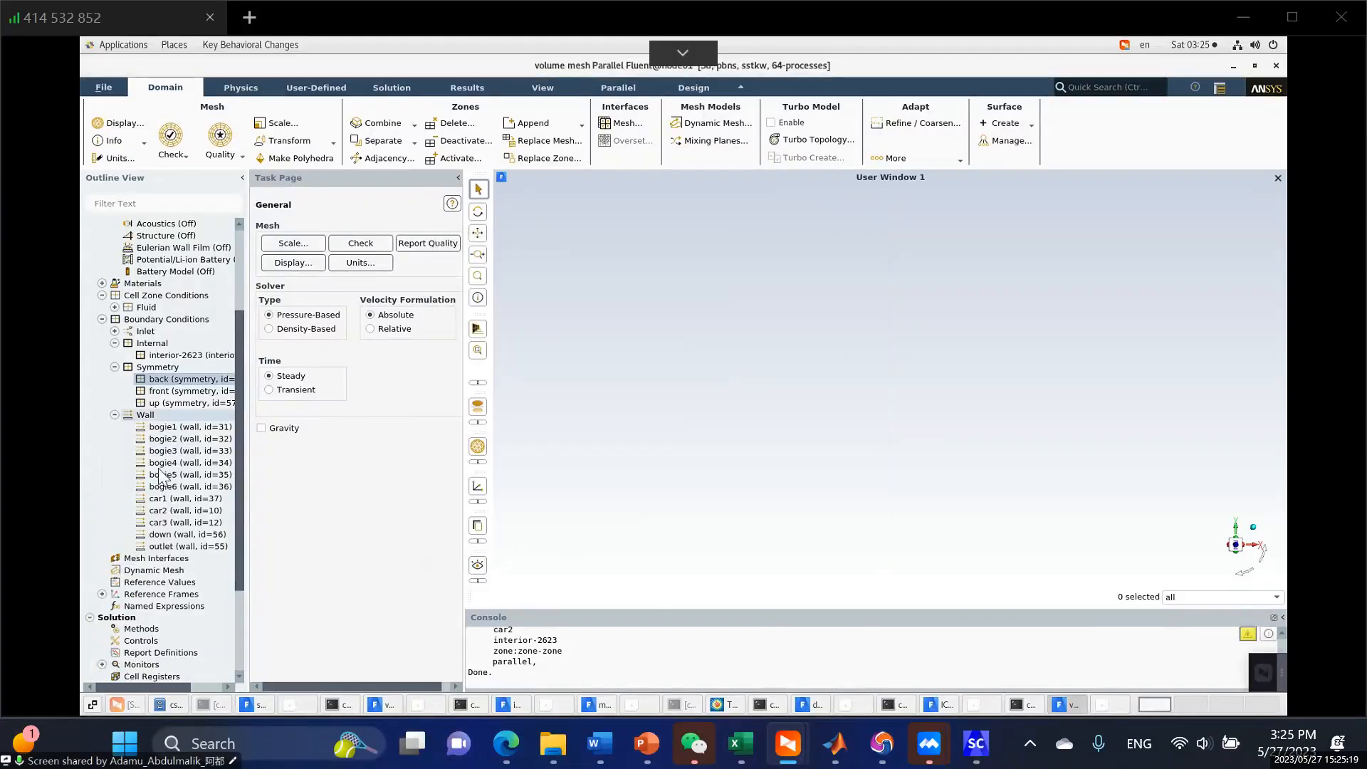
{"action": "scroll", "coordinate": [163, 489], "scroll_direction": "down", "scroll_amount": 1}
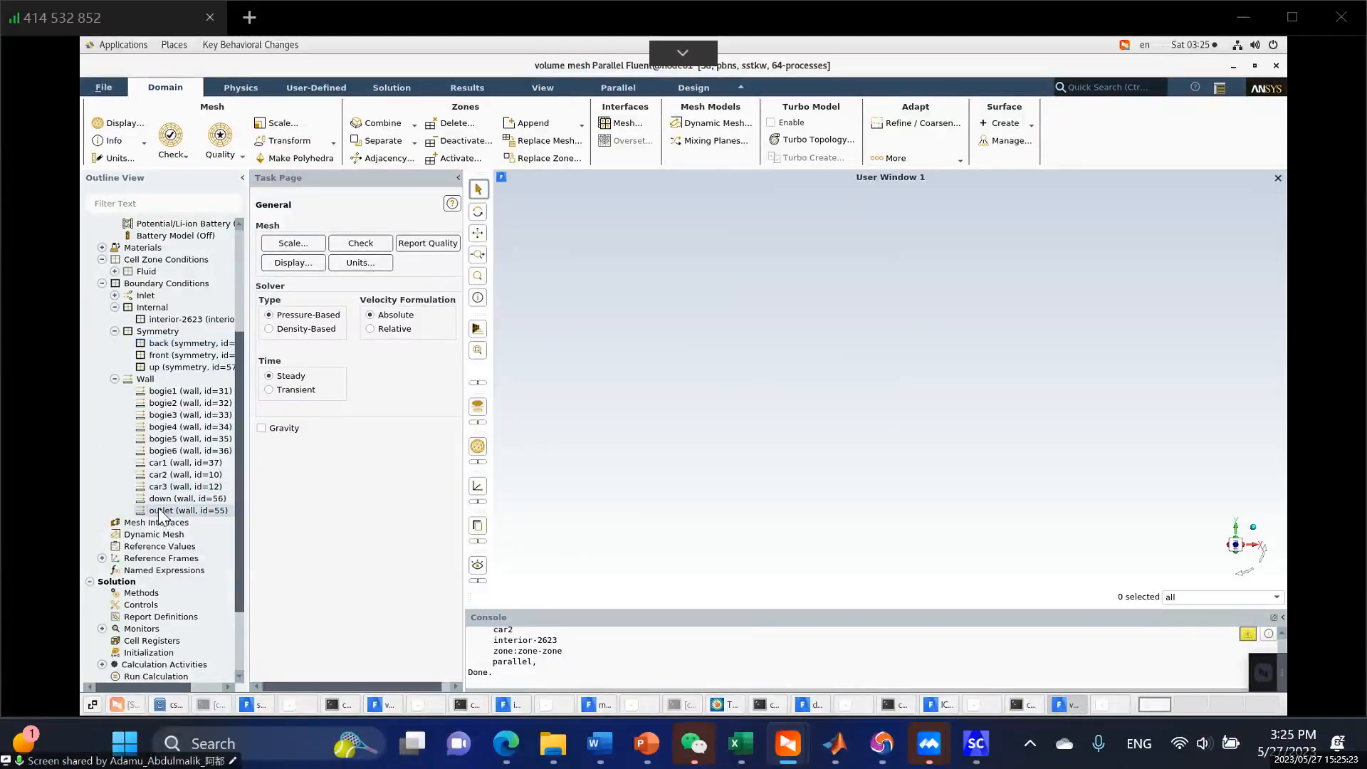
{"action": "right_click", "coordinate": [161, 514]}
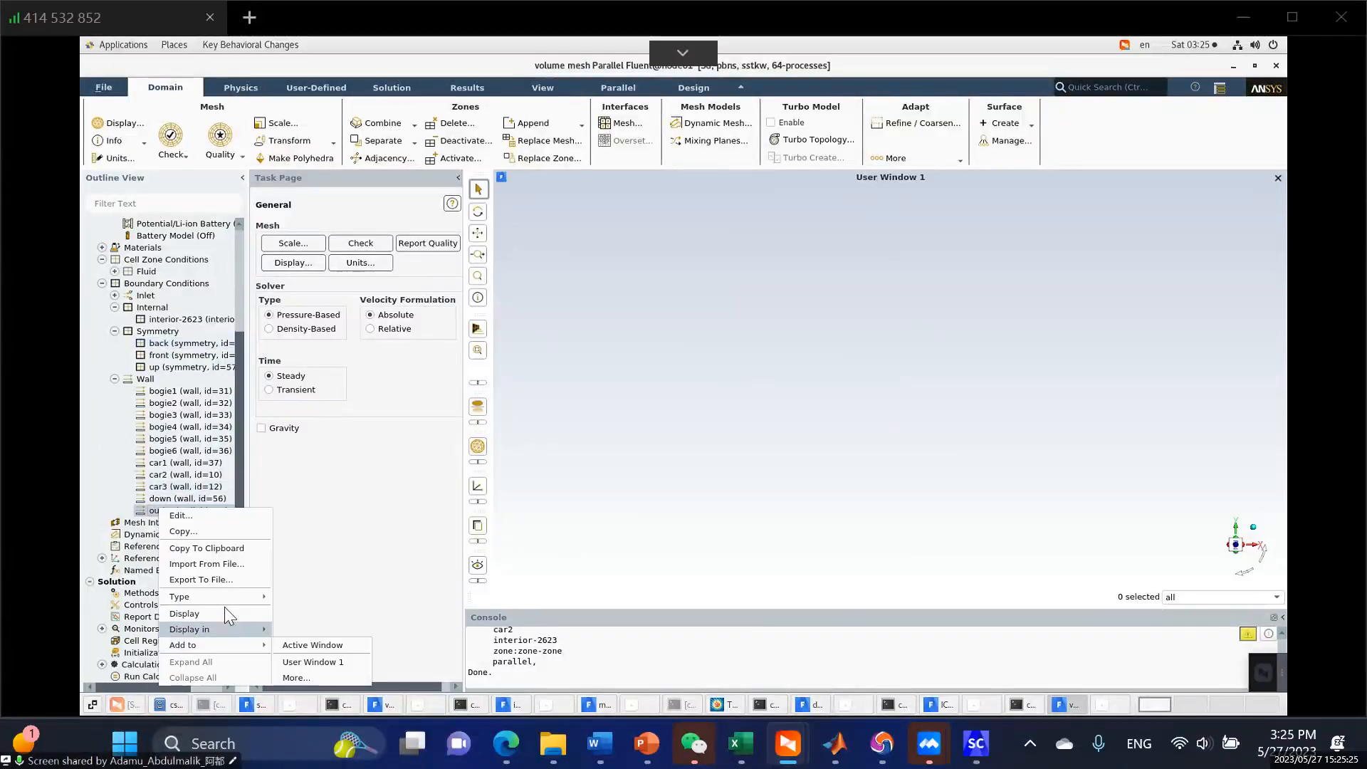
{"action": "mouse_move", "coordinate": [240, 591]}
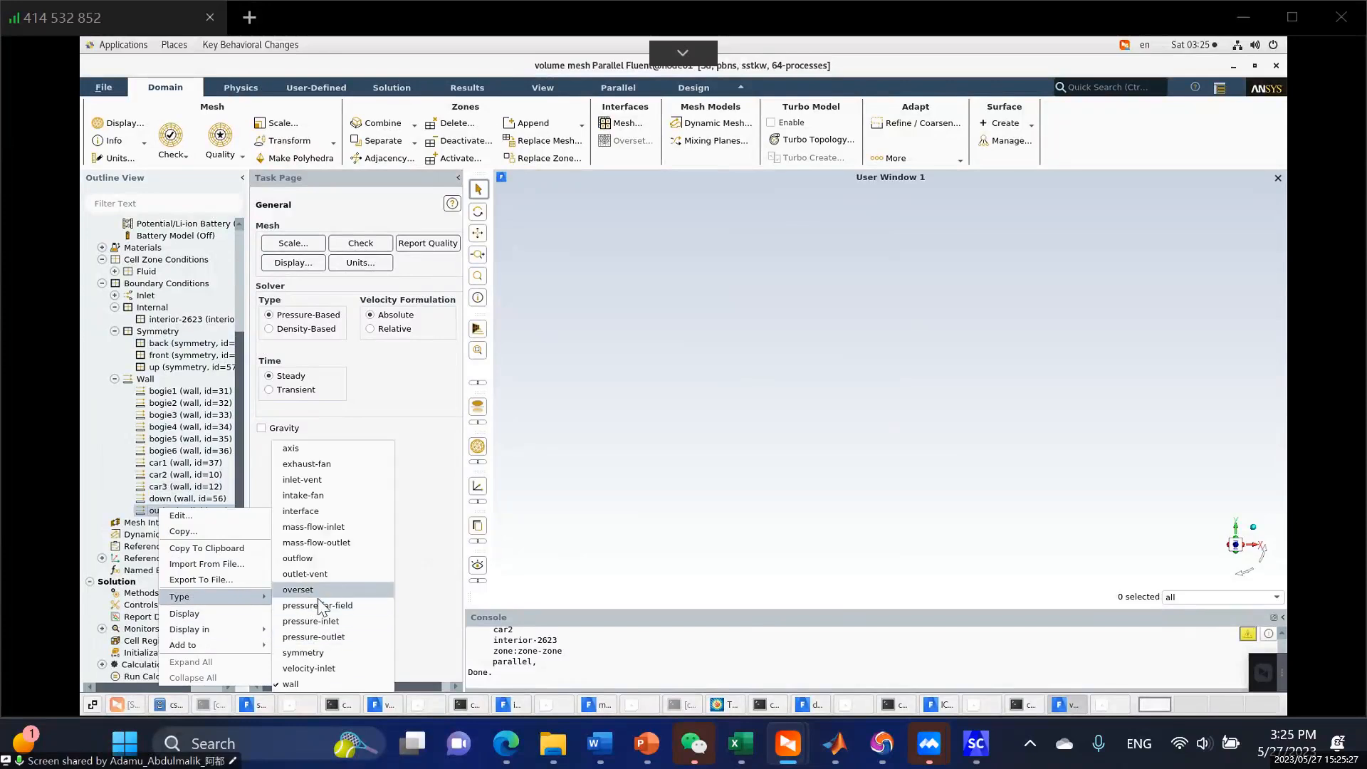
{"action": "left_click", "coordinate": [327, 634]}
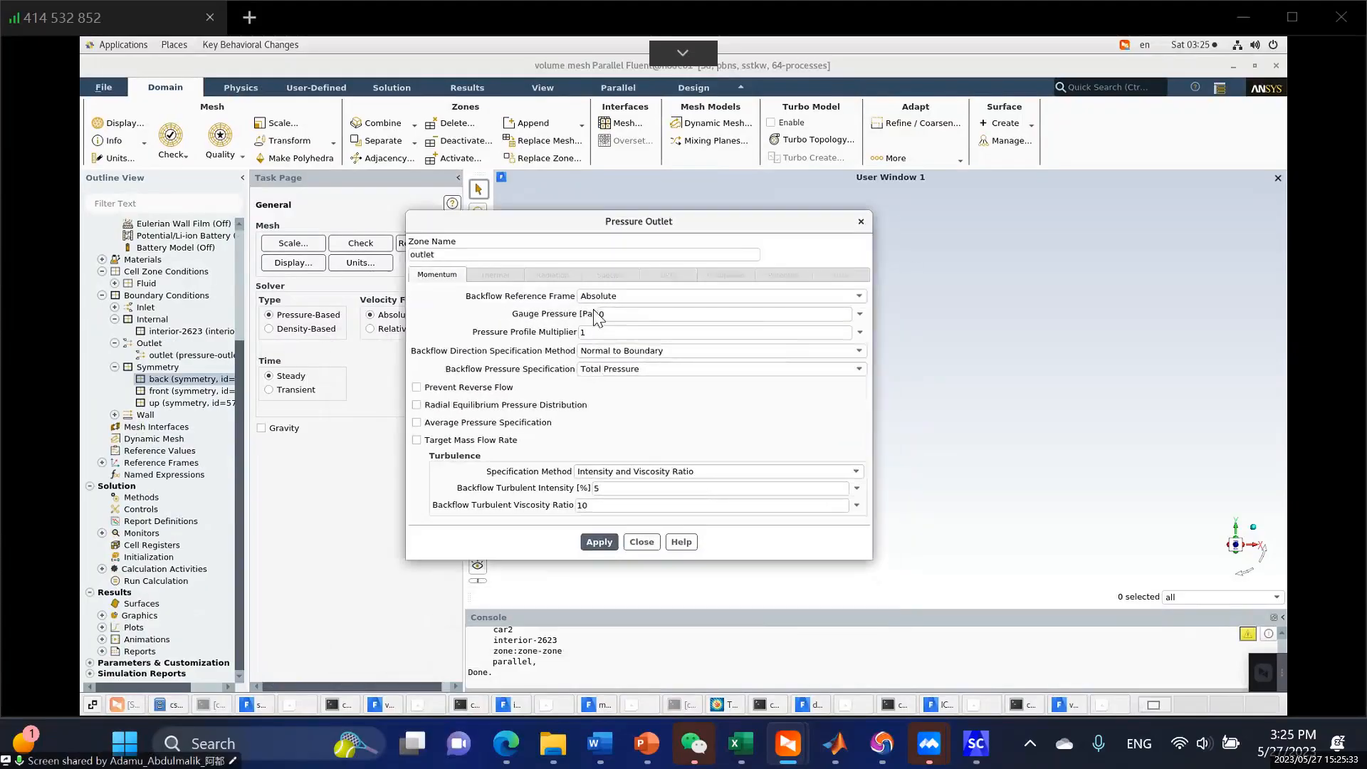
{"action": "left_click", "coordinate": [665, 318]}
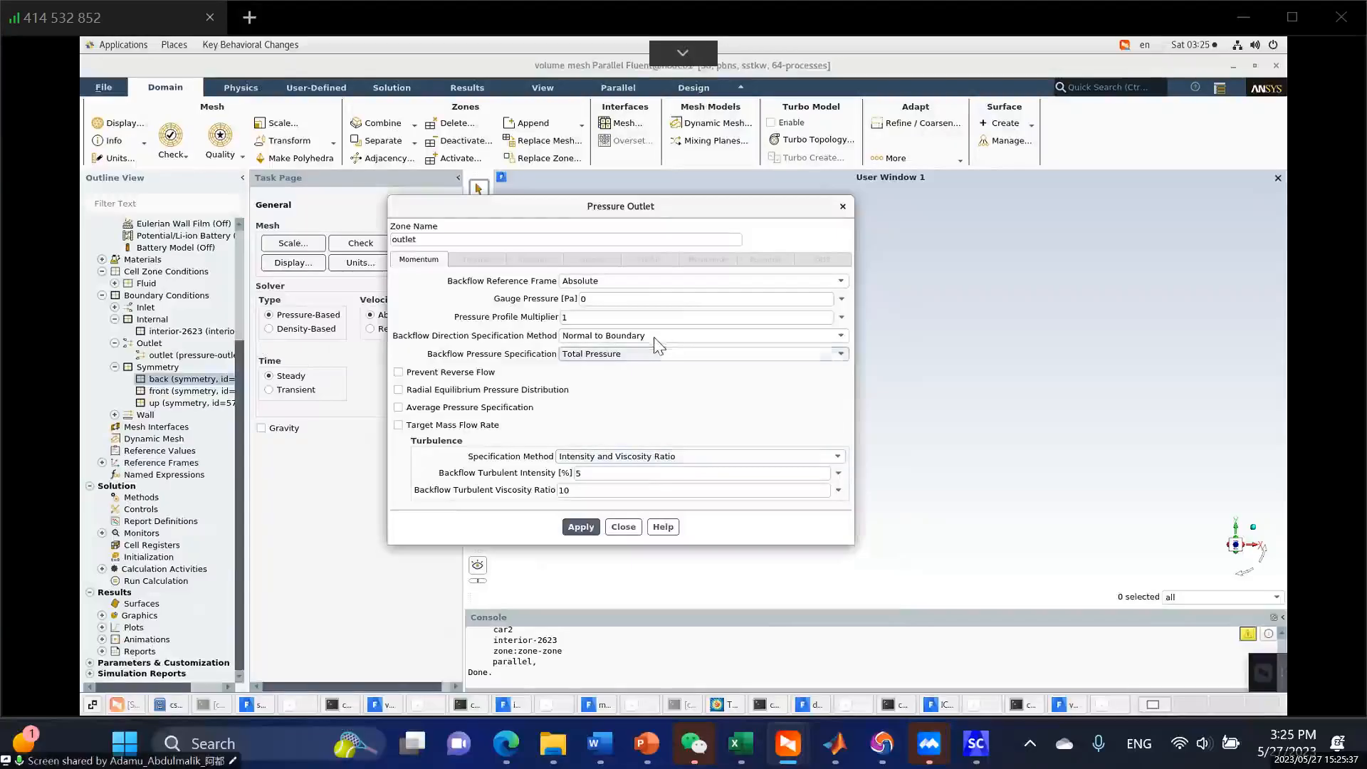
Specify the outlet turbulence by Intensity and Length Scale with 0.5 % backflow intensity and 0.42857 m length scale, and apply it.
{"action": "left_click", "coordinate": [608, 459]}
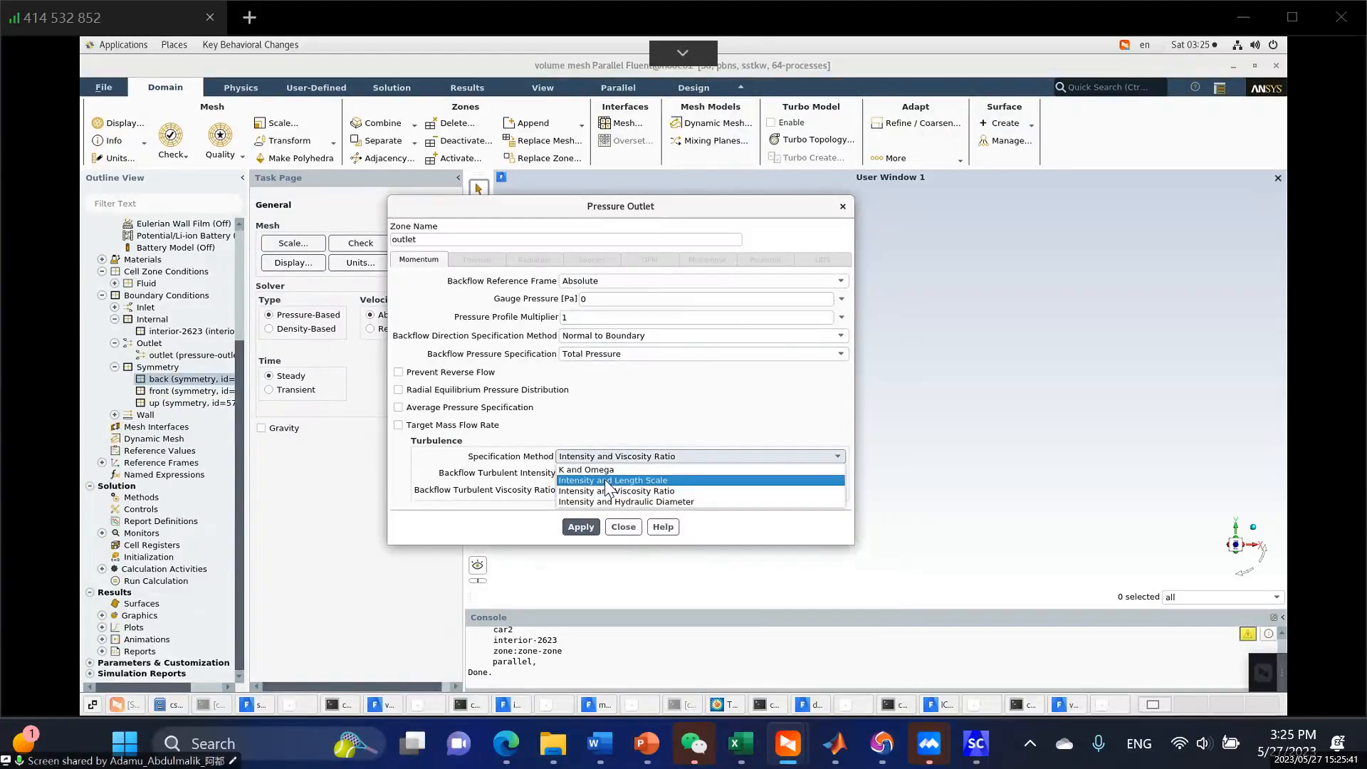
{"action": "left_click", "coordinate": [607, 481]}
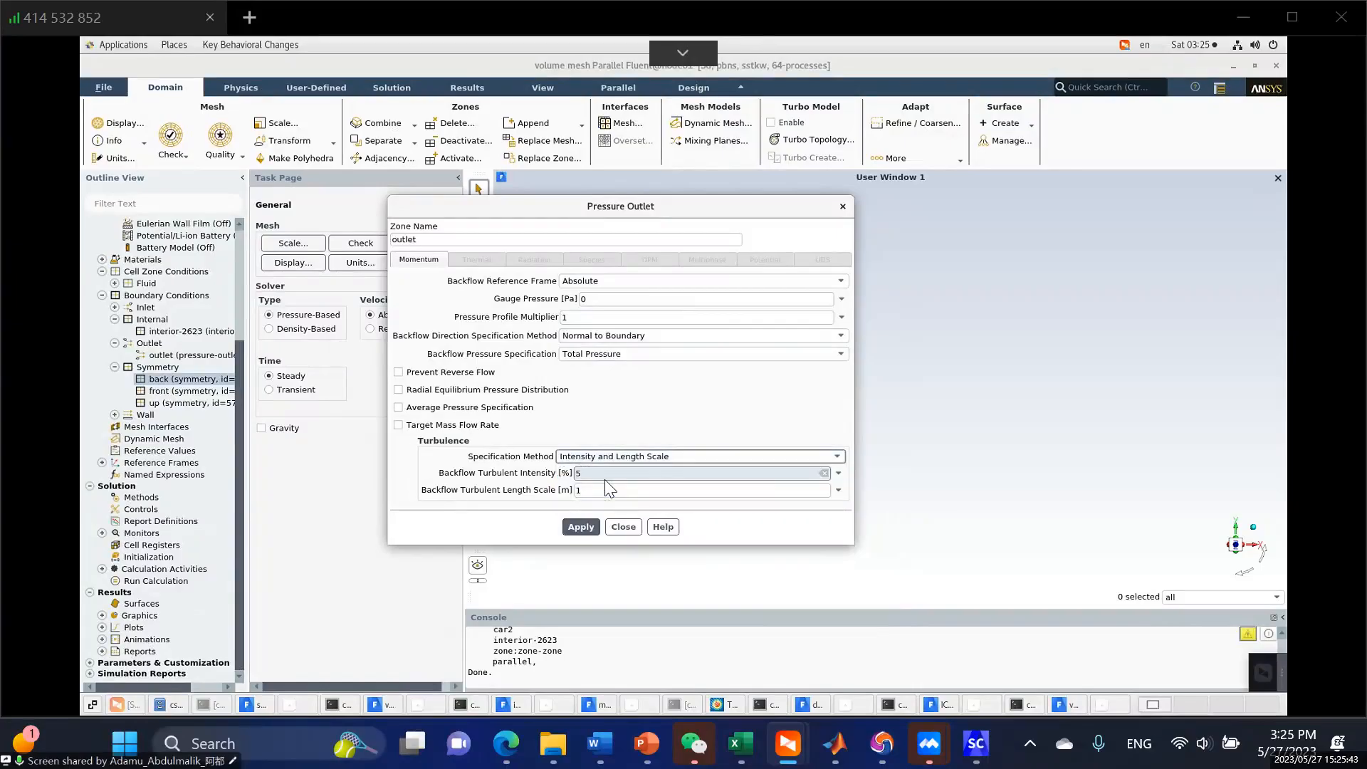
{"action": "double_click", "coordinate": [575, 472]}
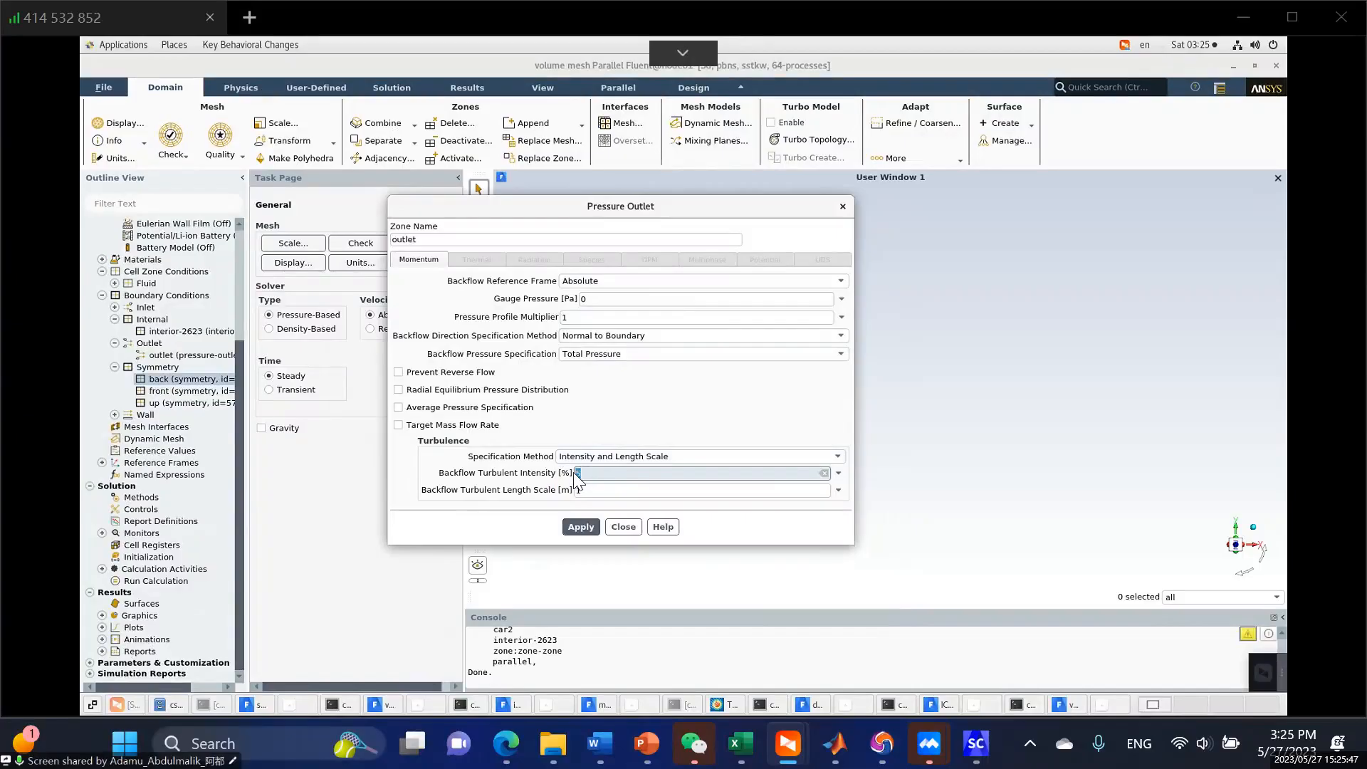
{"action": "type", "text": "0.5"}
{"action": "double_click", "coordinate": [591, 490]}
{"action": "type", "text": "0.42857"}
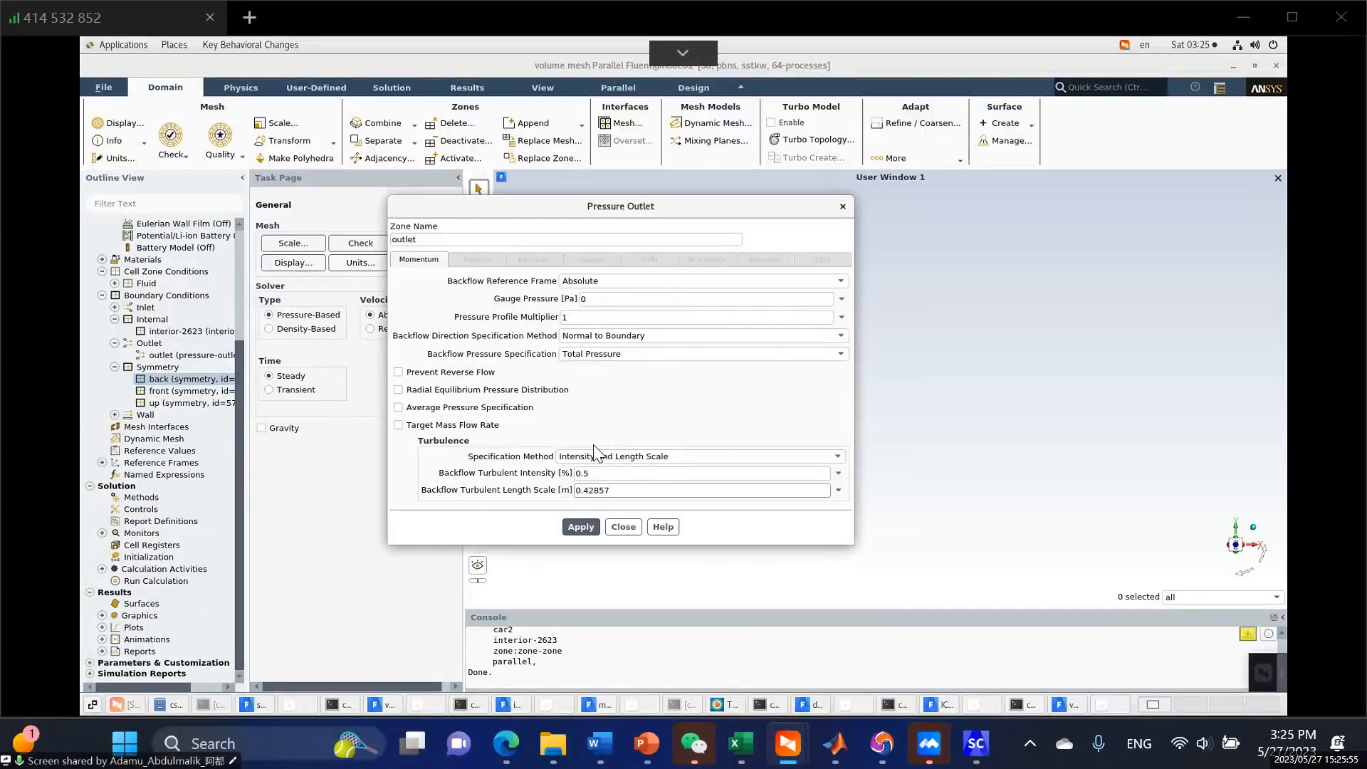
{"action": "left_click", "coordinate": [579, 528]}
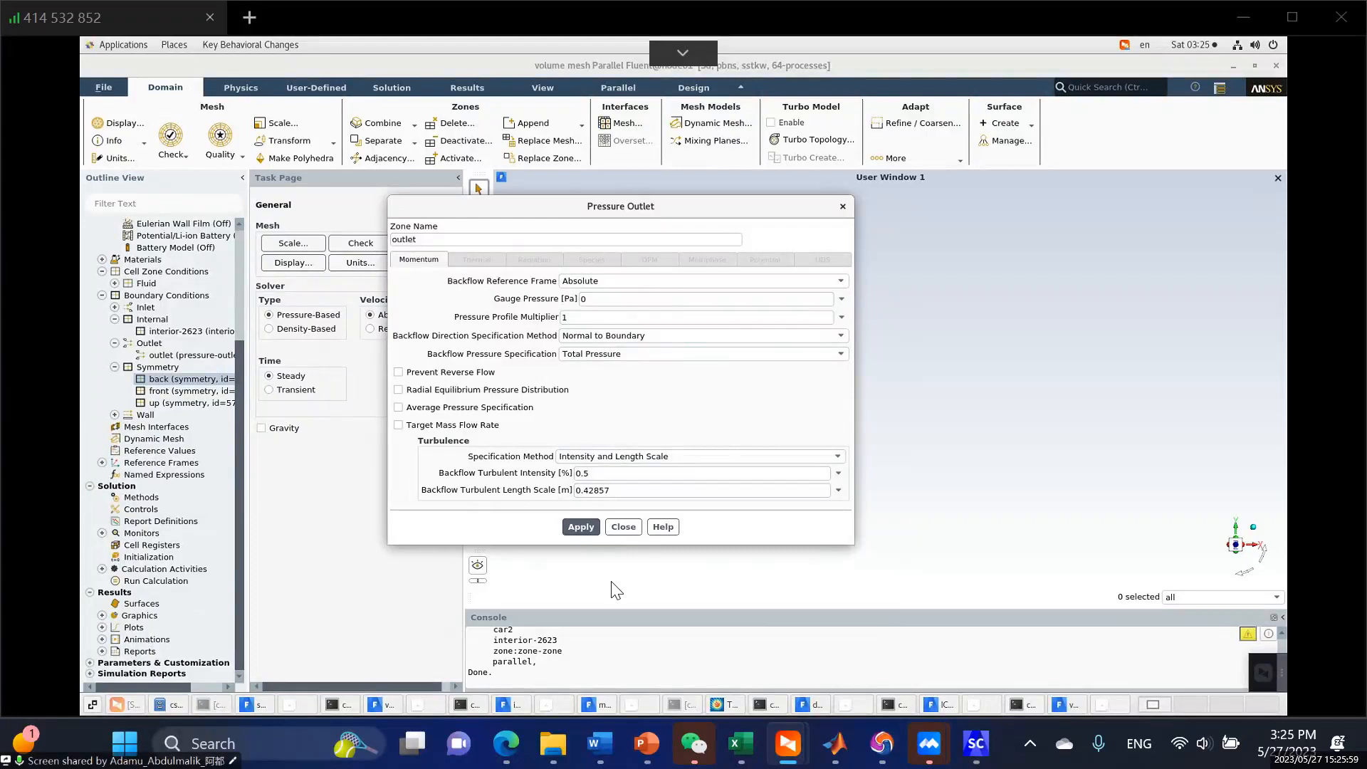
{"action": "left_click", "coordinate": [623, 527]}
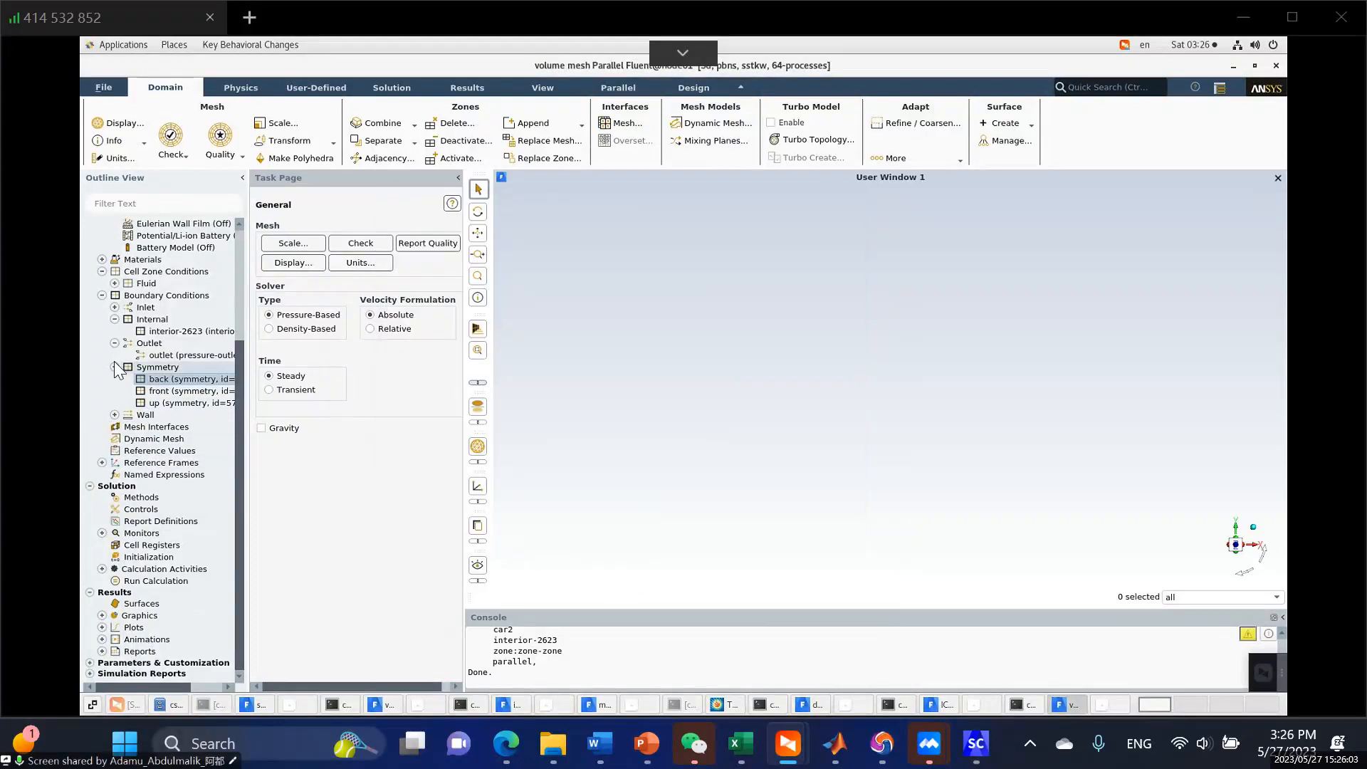
Open the boundary settings of the down wall and change its wall motion to Moving Wall.
{"action": "left_click", "coordinate": [114, 414]}
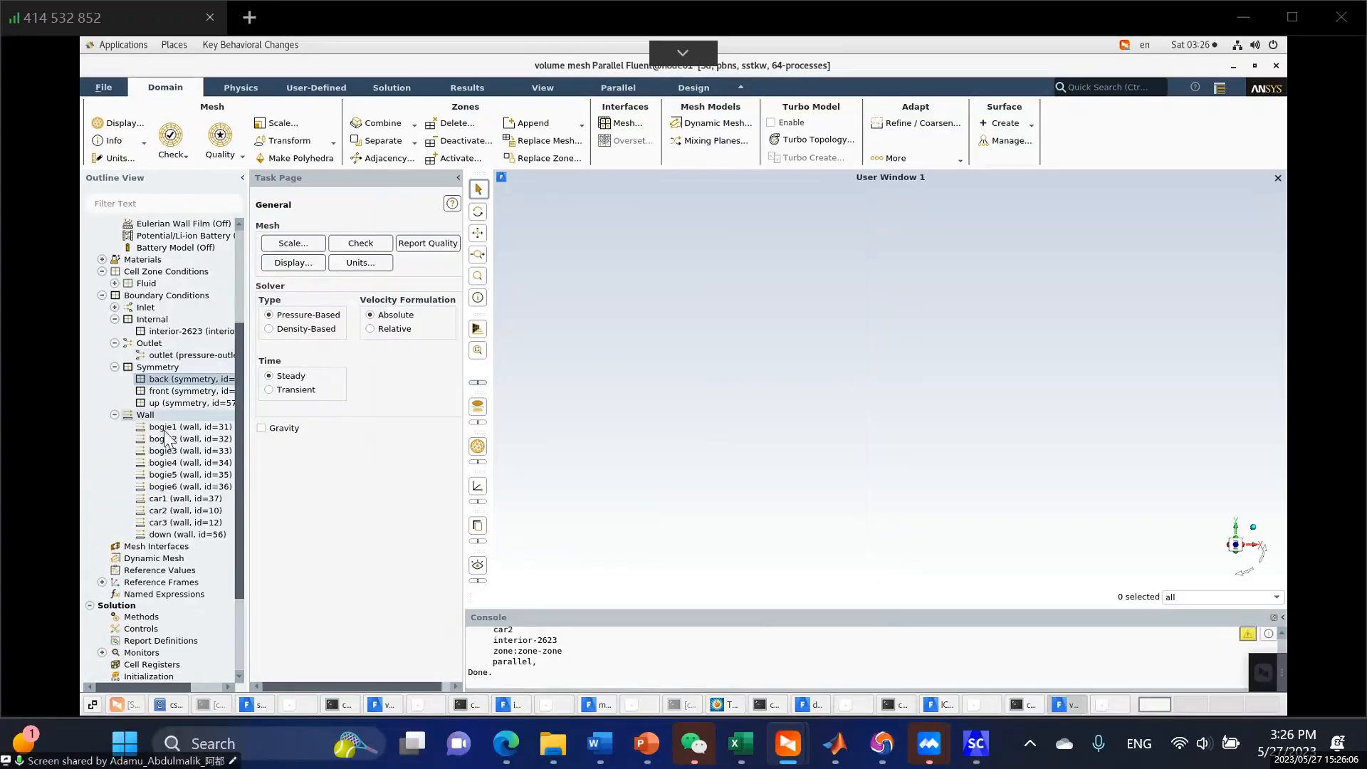
{"action": "right_click", "coordinate": [168, 535]}
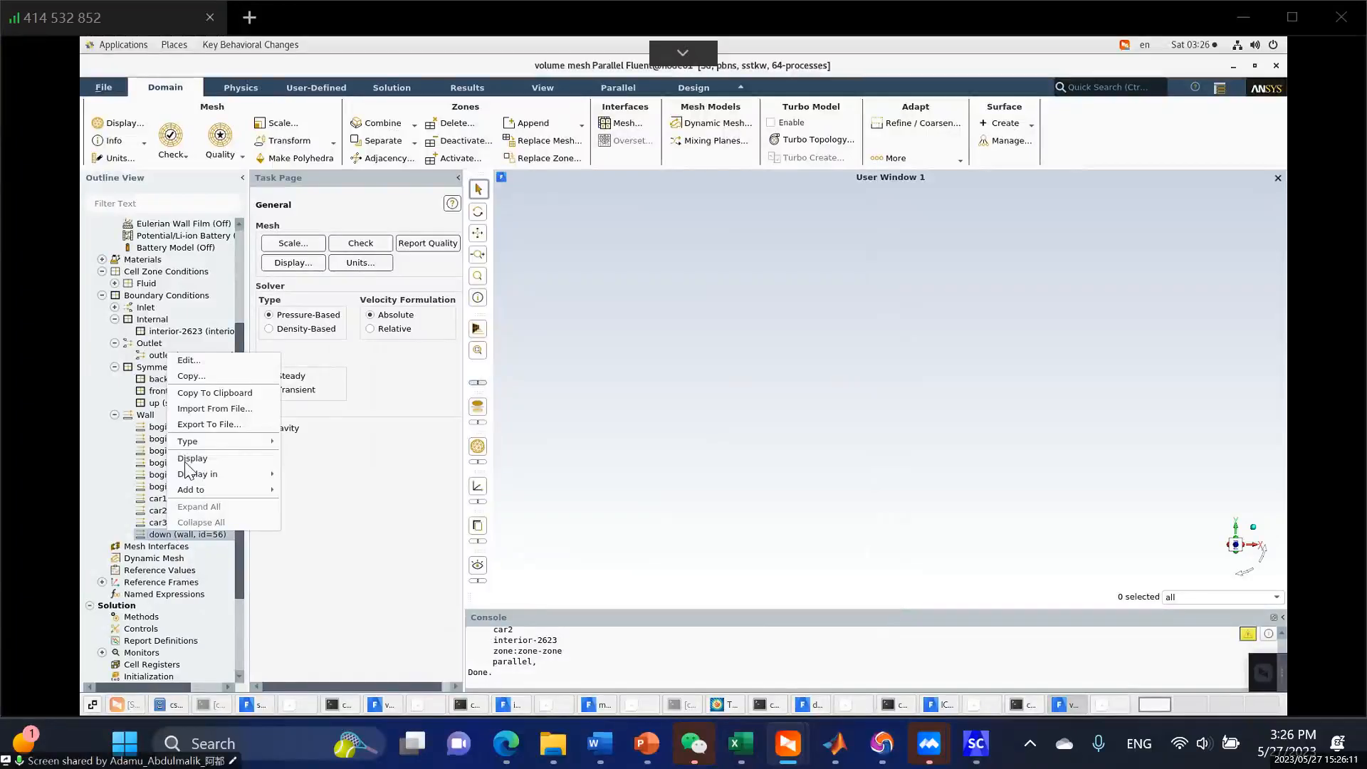
{"action": "left_click", "coordinate": [161, 537]}
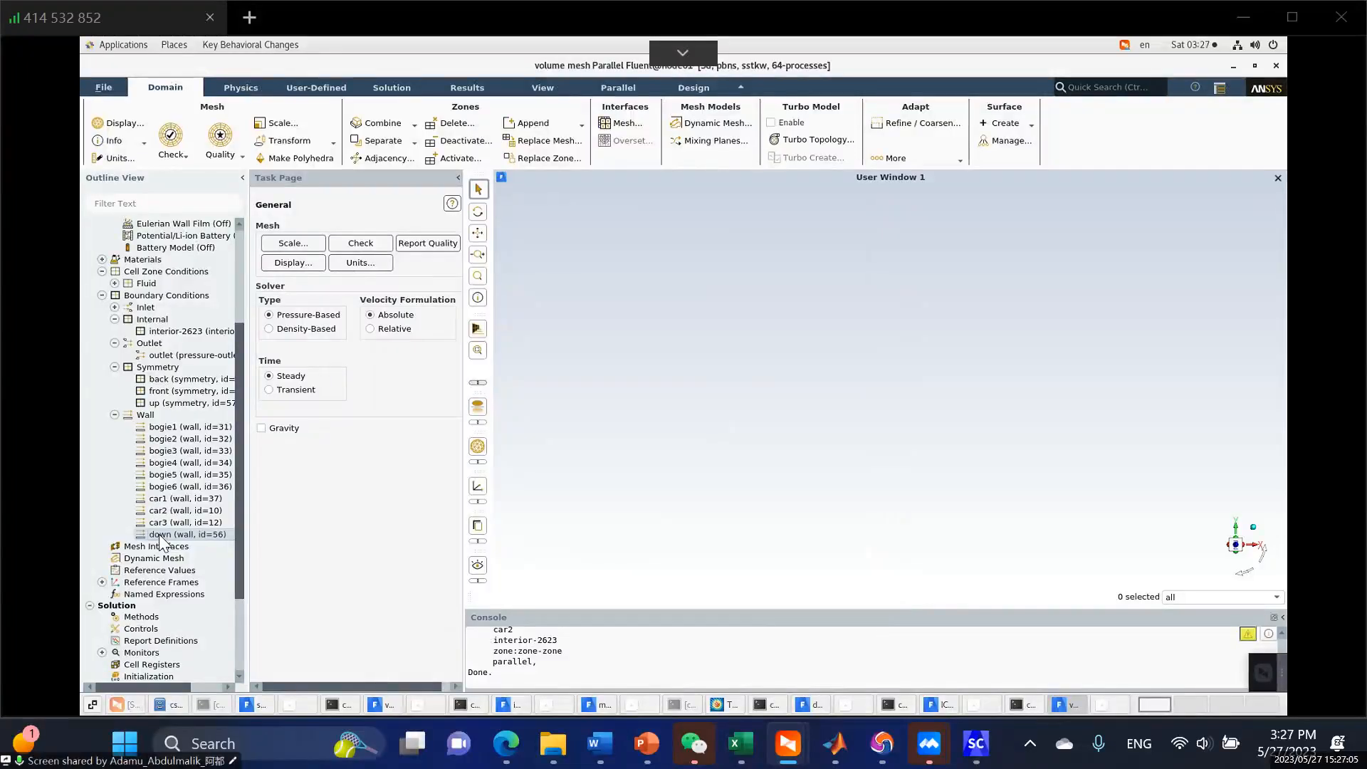
{"action": "right_click", "coordinate": [162, 541]}
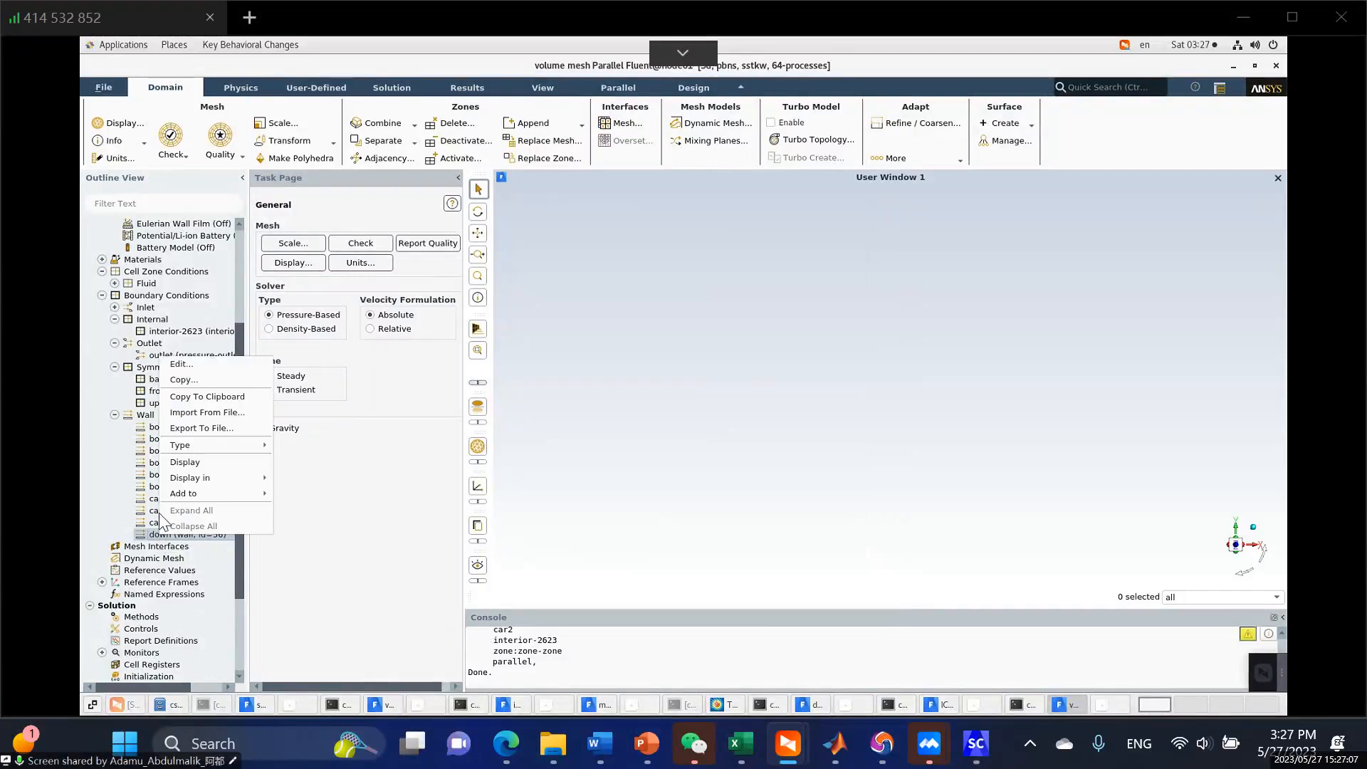
{"action": "left_click", "coordinate": [148, 534]}
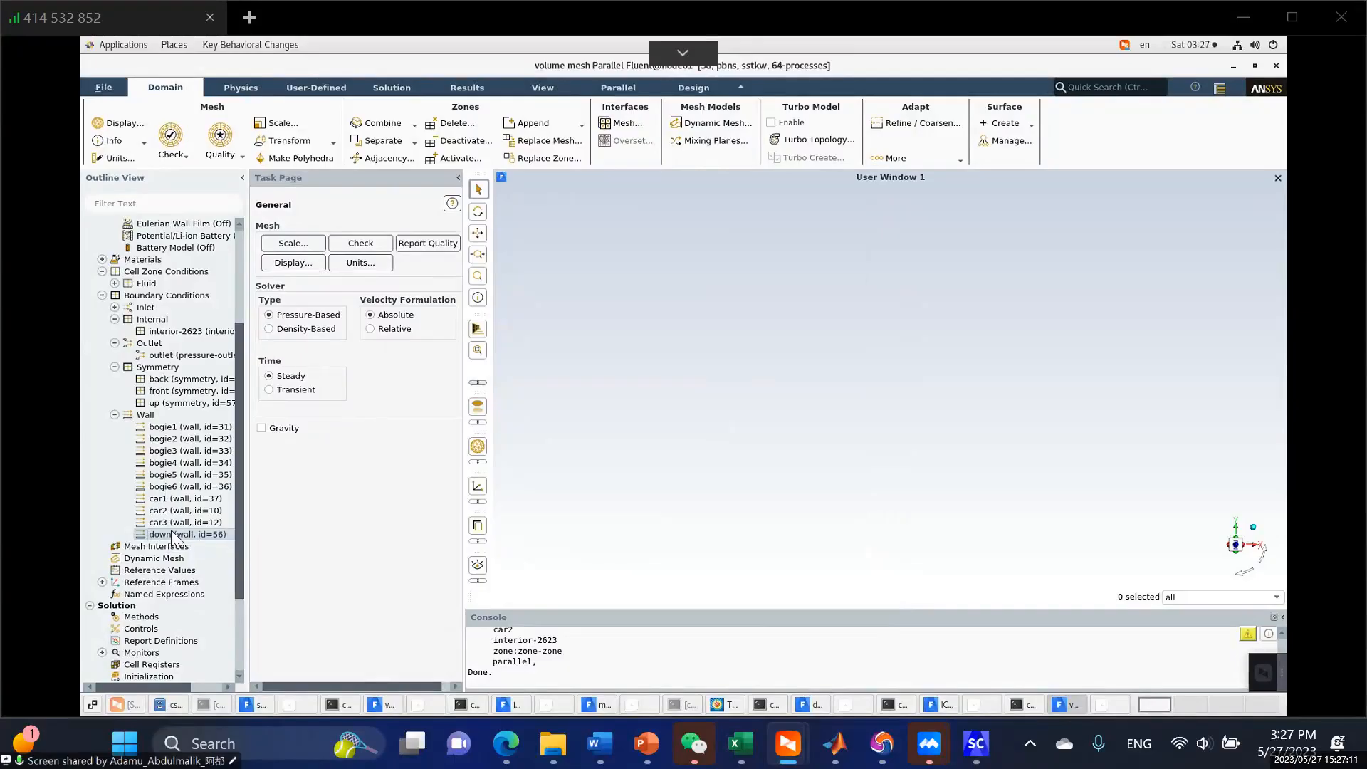
{"action": "double_click", "coordinate": [168, 535]}
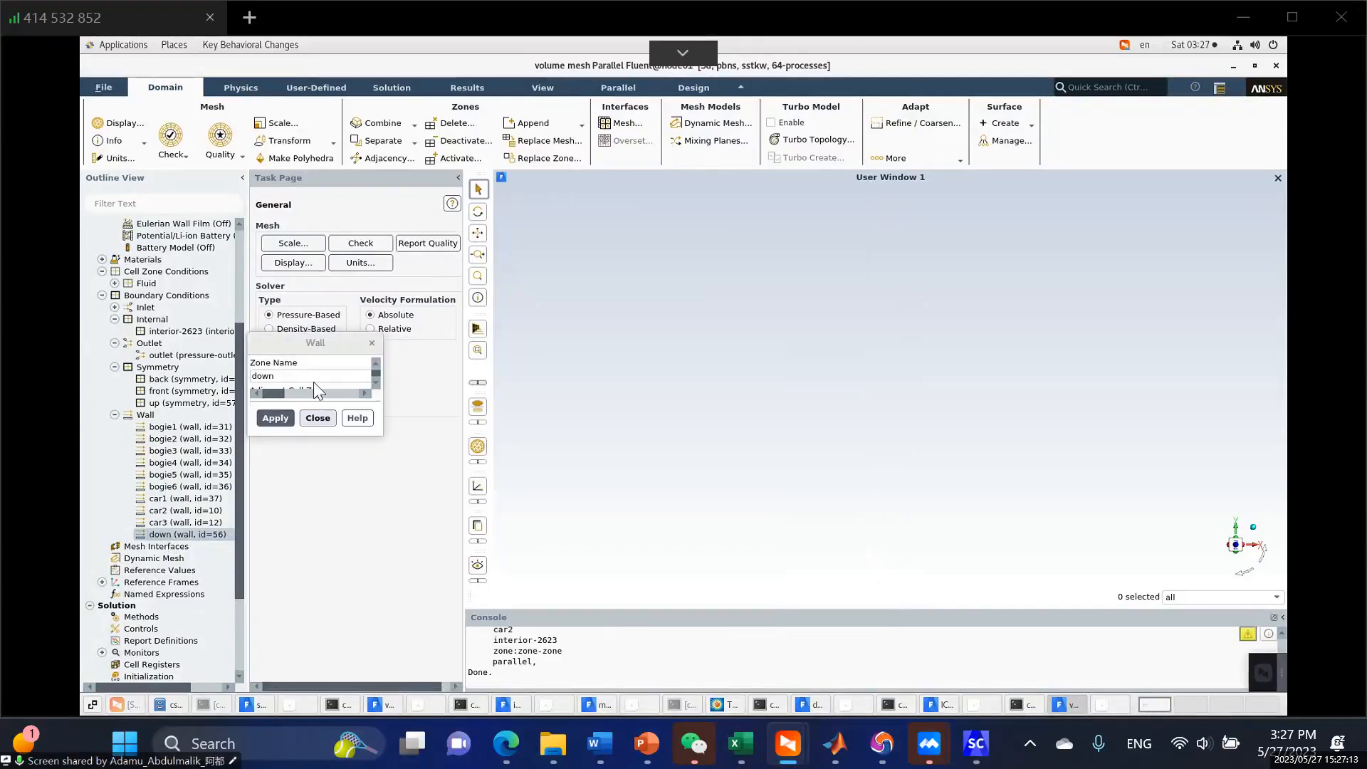
{"action": "left_click_drag", "start_coordinate": [382, 344], "coordinate": [457, 176]}
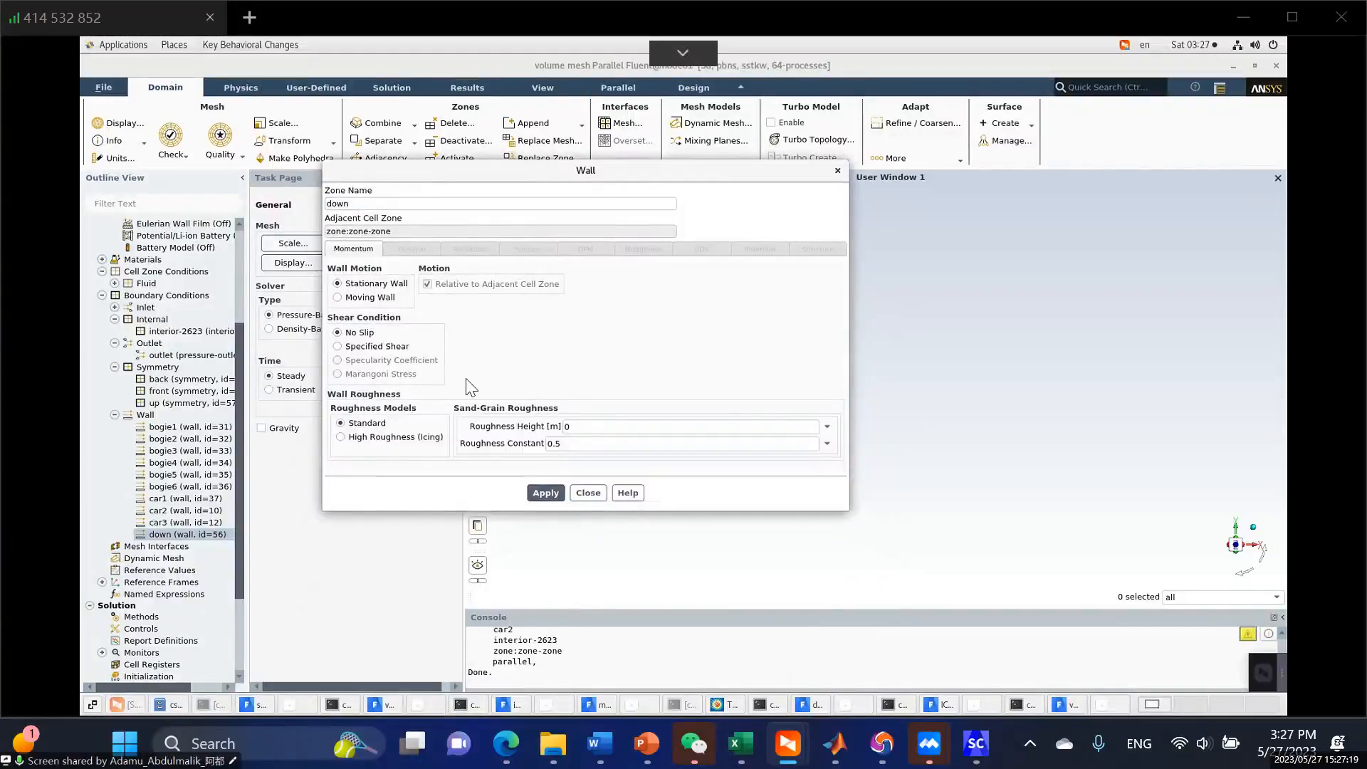
{"action": "left_click", "coordinate": [382, 299]}
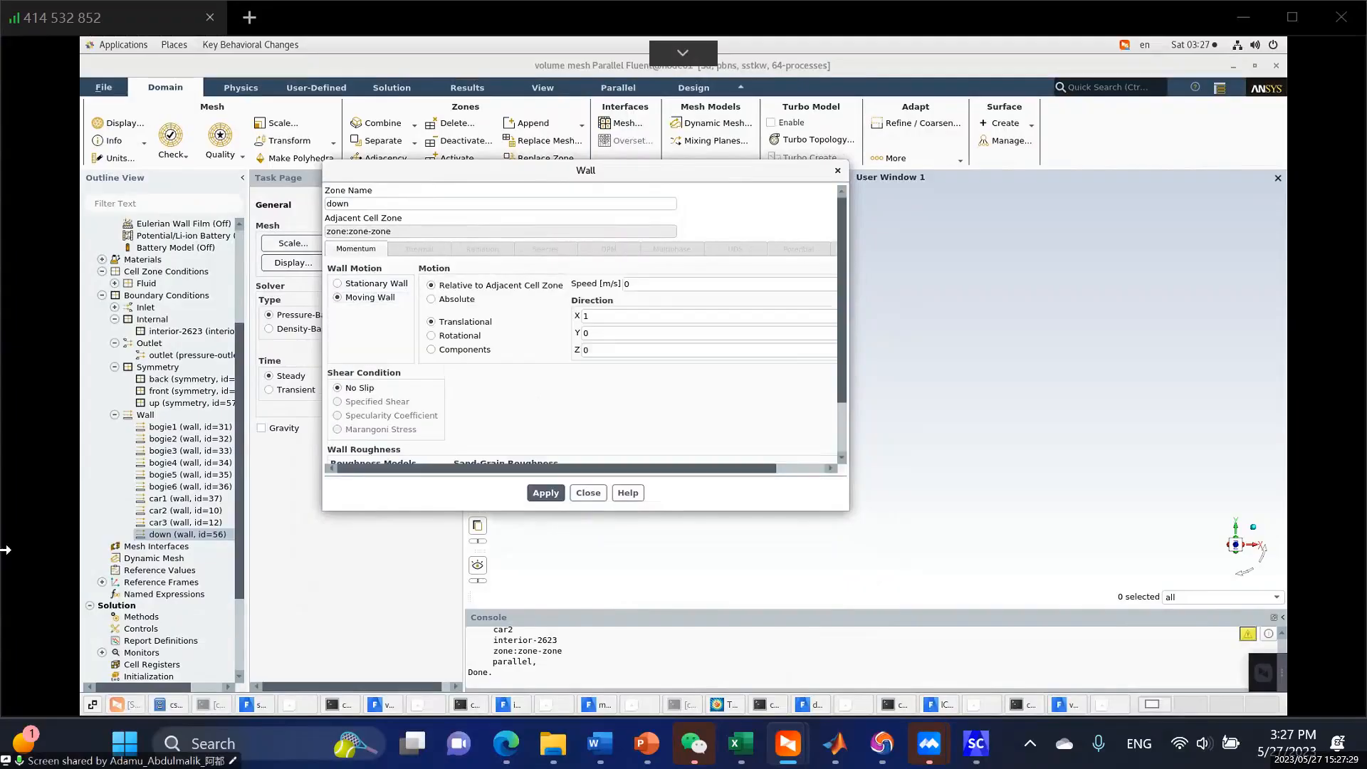
Set the down wall's translational speed to 60 m/s, apply the wall settings and close them.
{"action": "double_click", "coordinate": [626, 284]}
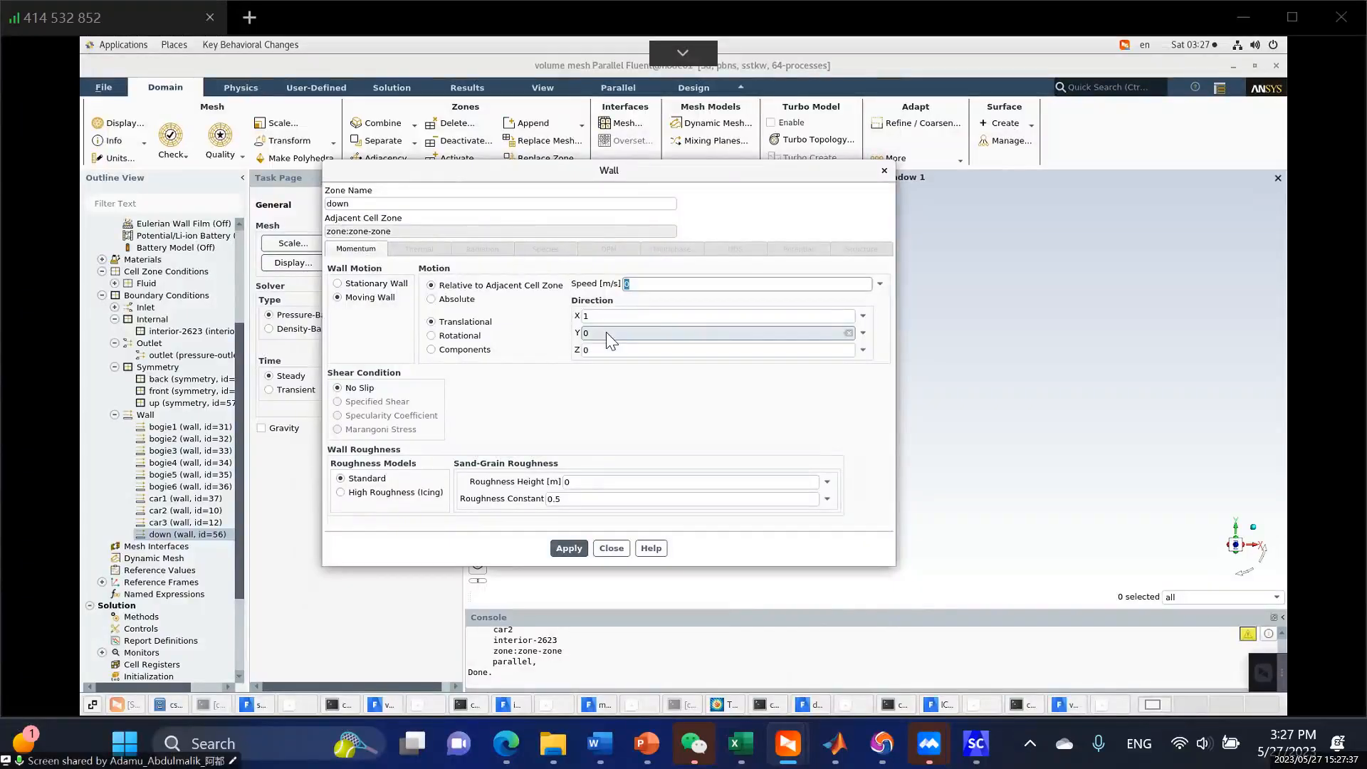
{"action": "type", "text": "60"}
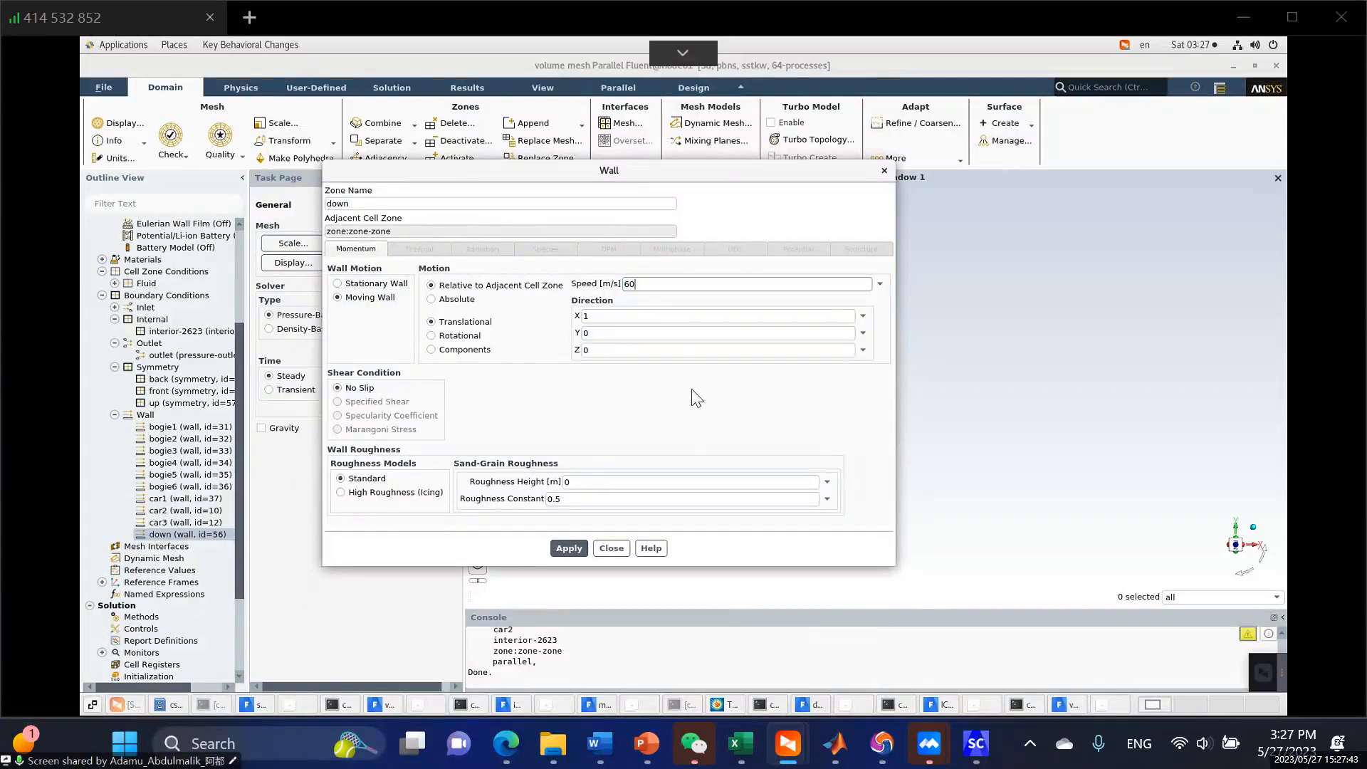
{"action": "left_click", "coordinate": [567, 549]}
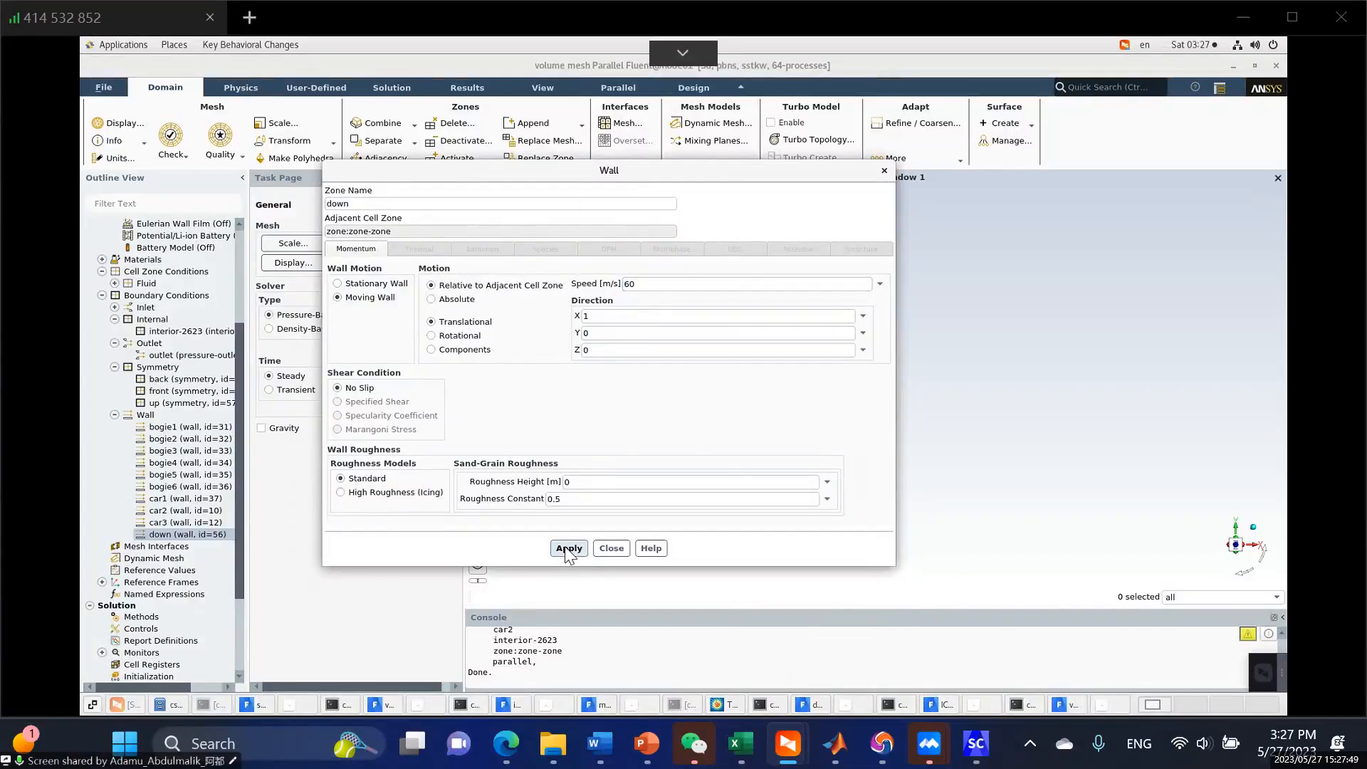
{"action": "left_click", "coordinate": [611, 549]}
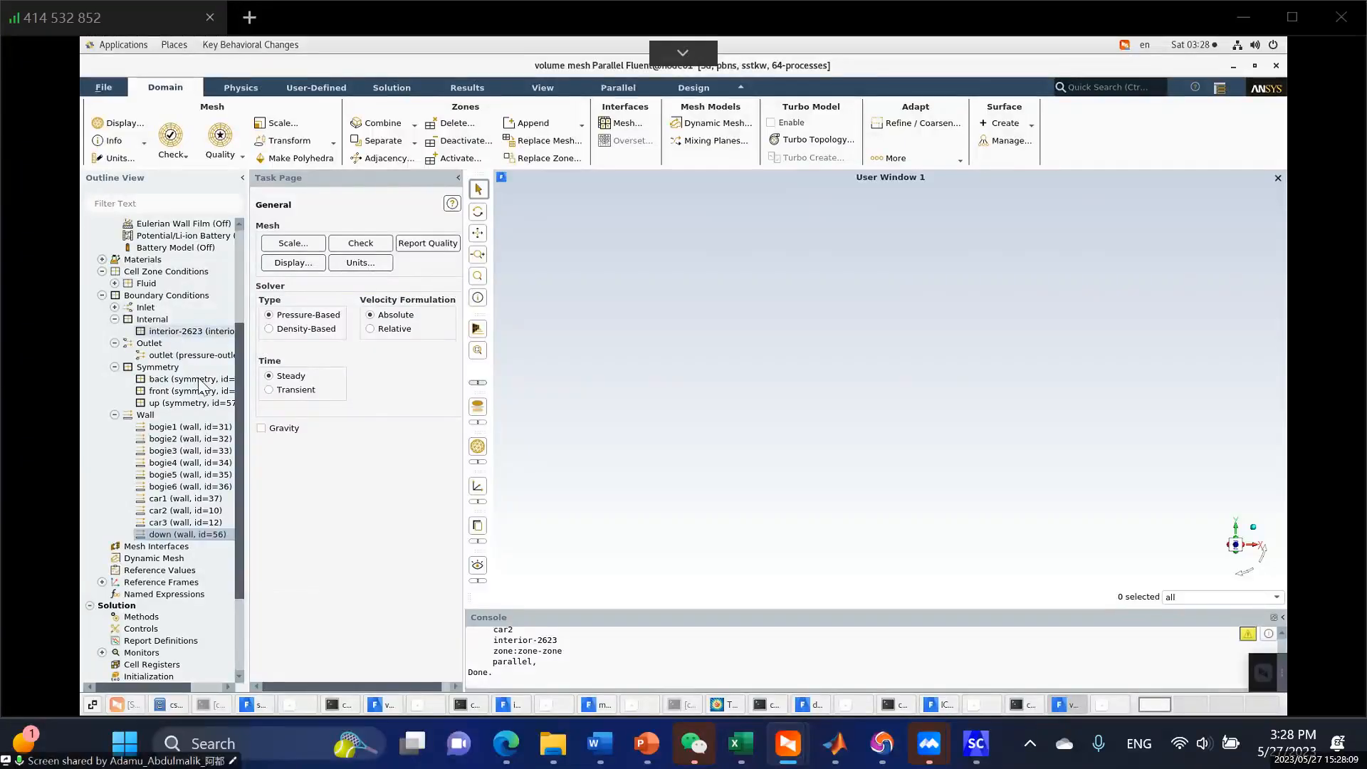
{"action": "left_click", "coordinate": [188, 427]}
{"action": "left_click", "coordinate": [186, 451]}
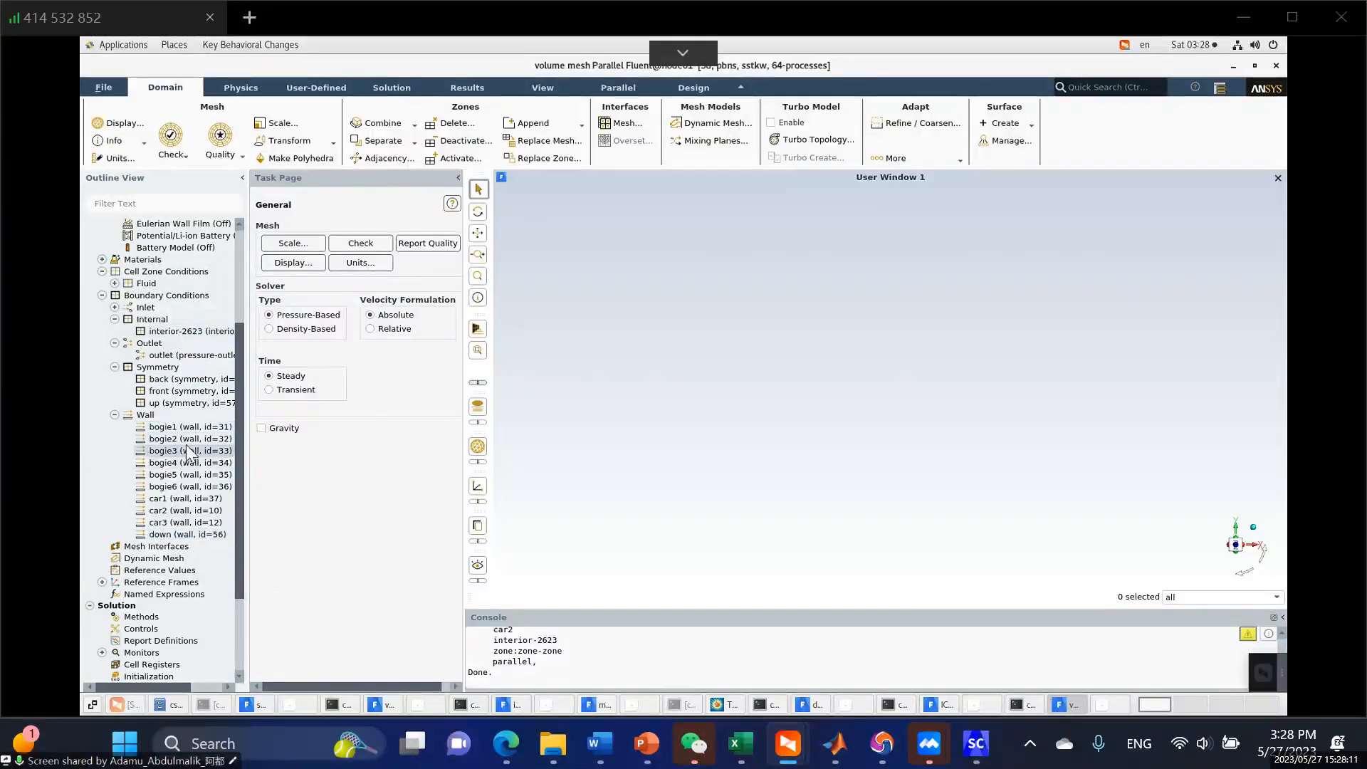
{"action": "left_click", "coordinate": [180, 464]}
{"action": "left_click", "coordinate": [183, 499]}
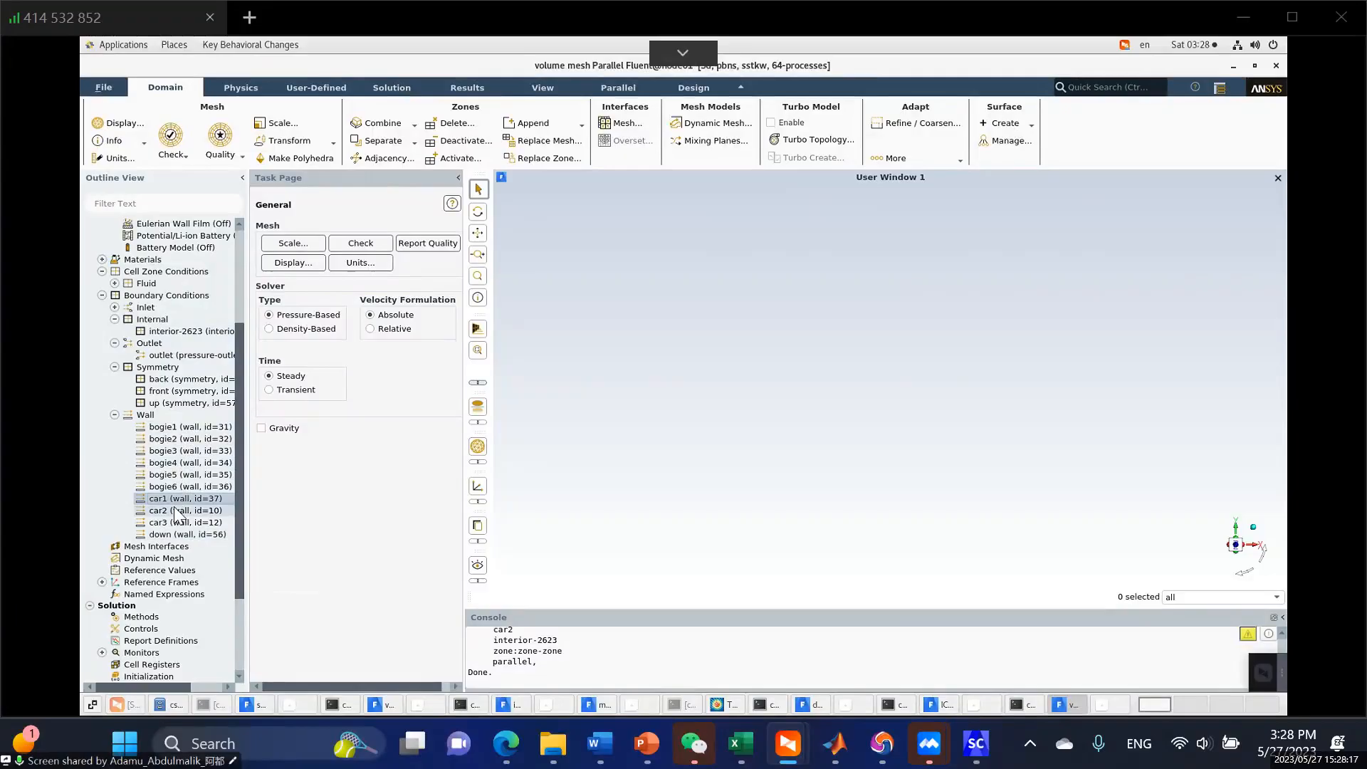
{"action": "left_click", "coordinate": [178, 511]}
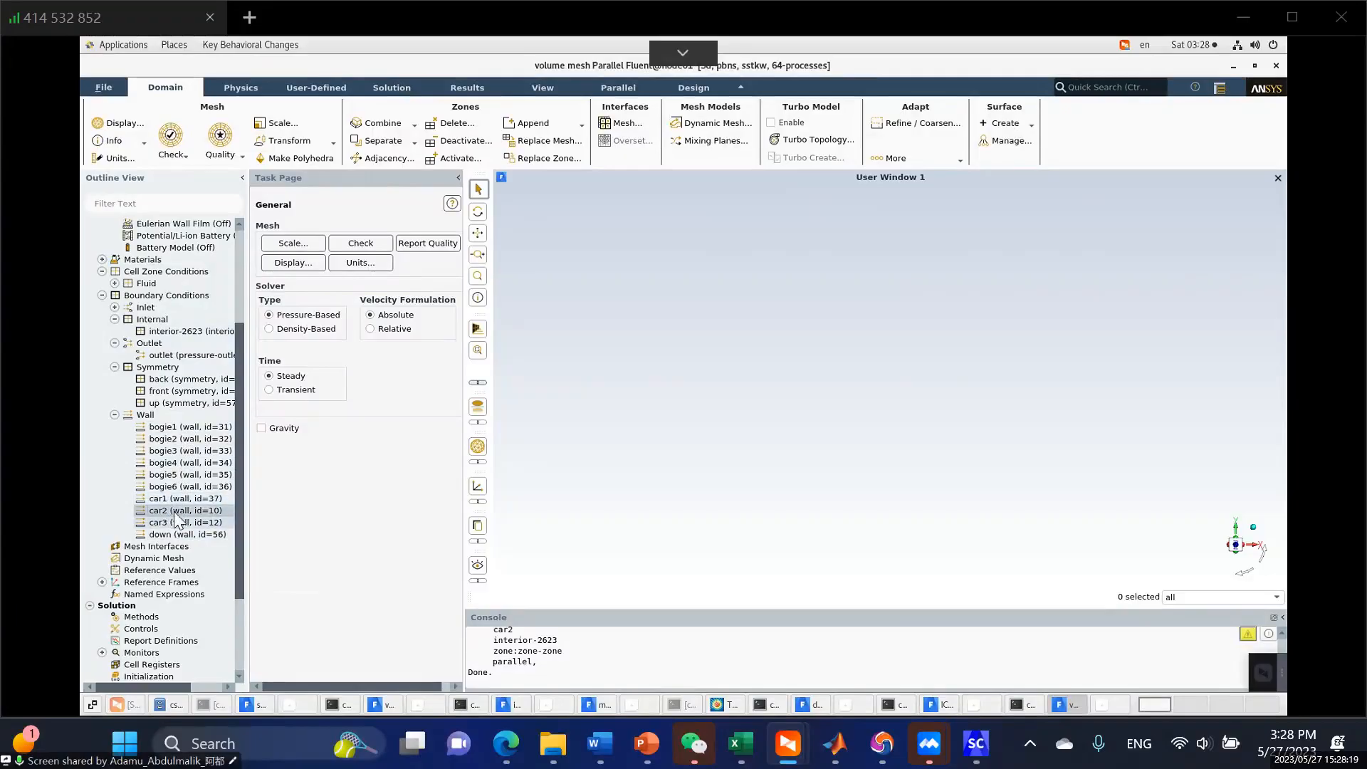
Open the reference values and compute them from the inlet.
{"action": "scroll", "coordinate": [167, 452], "scroll_direction": "down", "scroll_amount": 3}
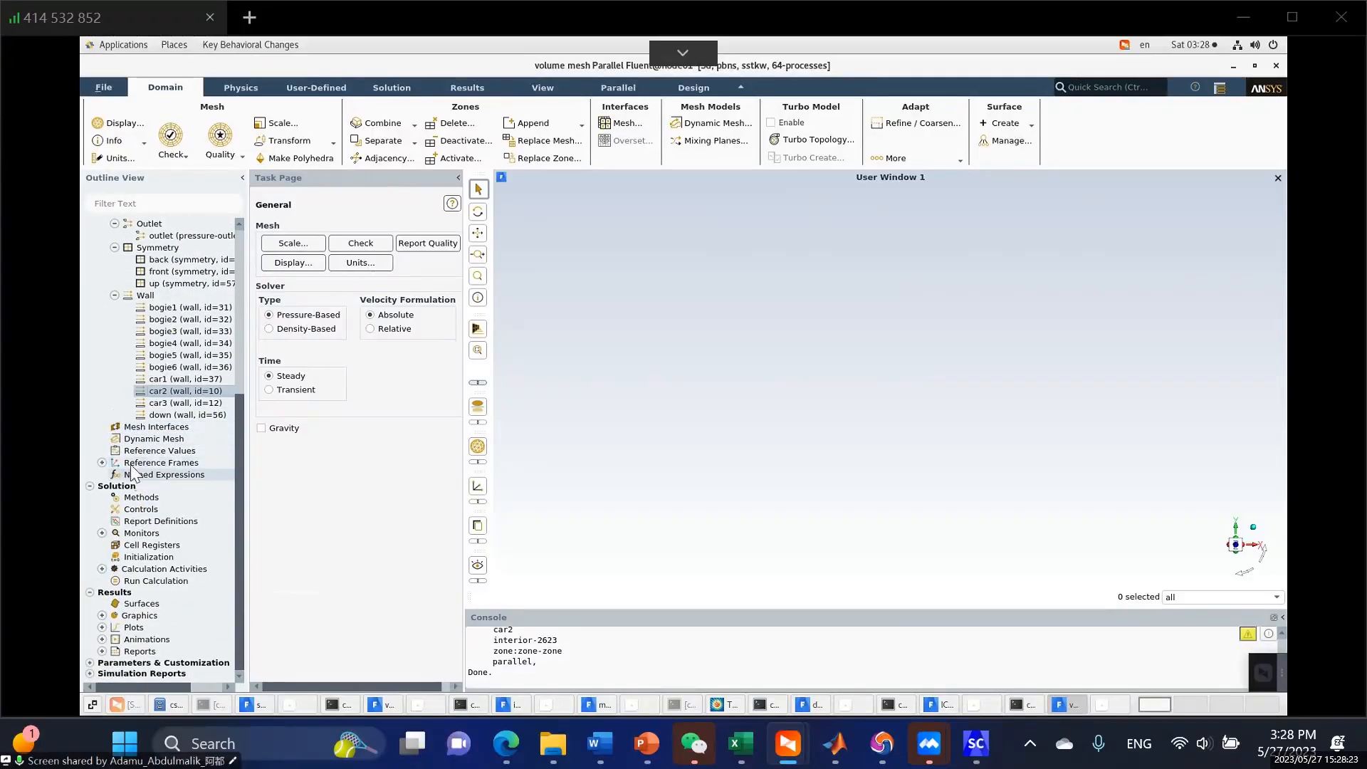
{"action": "left_click", "coordinate": [136, 452]}
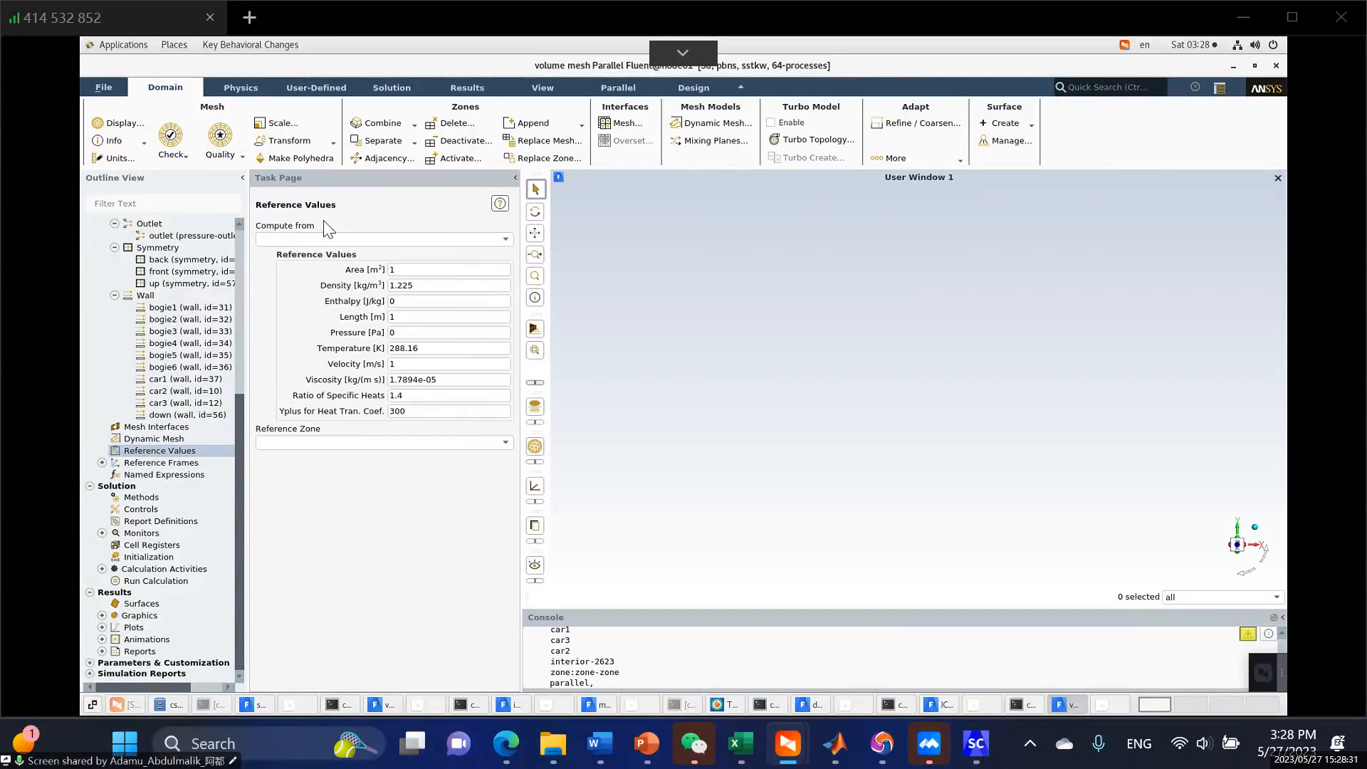
{"action": "left_click", "coordinate": [507, 238]}
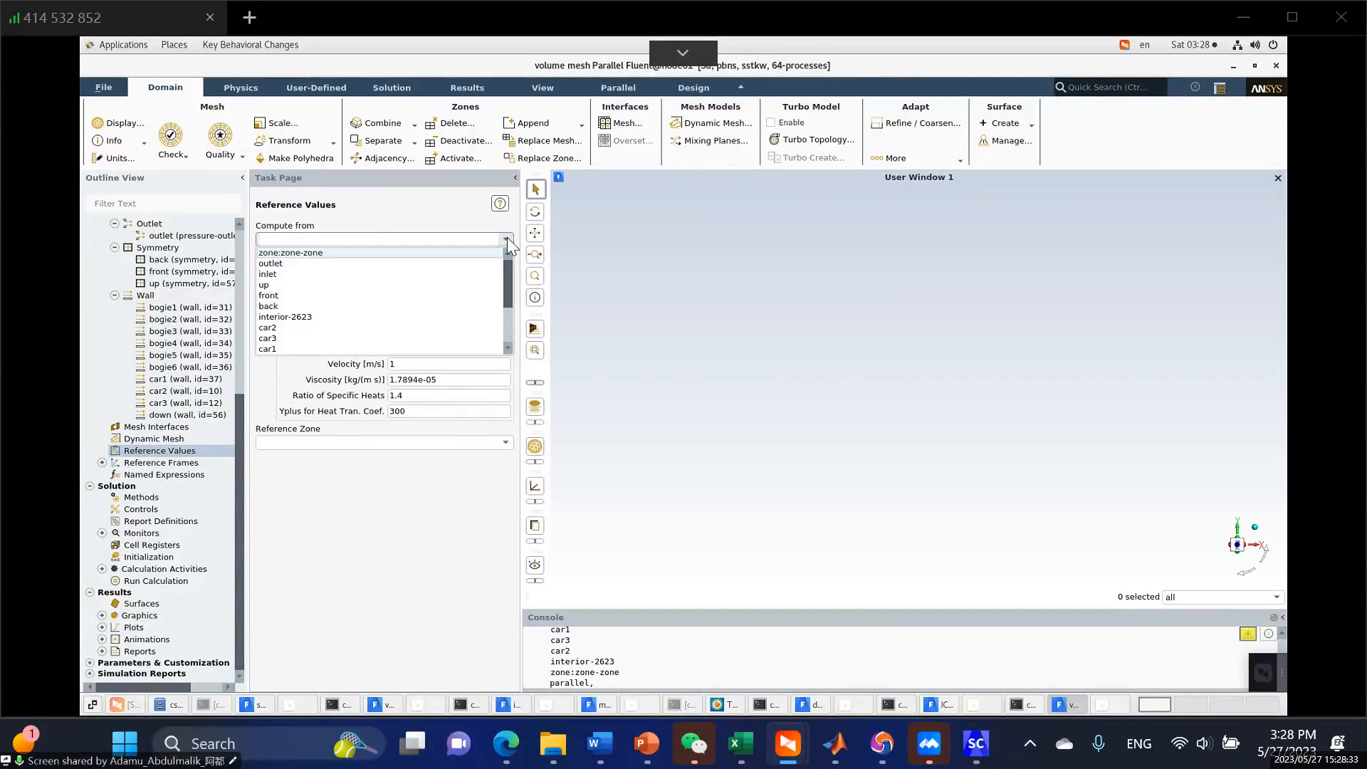
{"action": "left_click", "coordinate": [275, 273]}
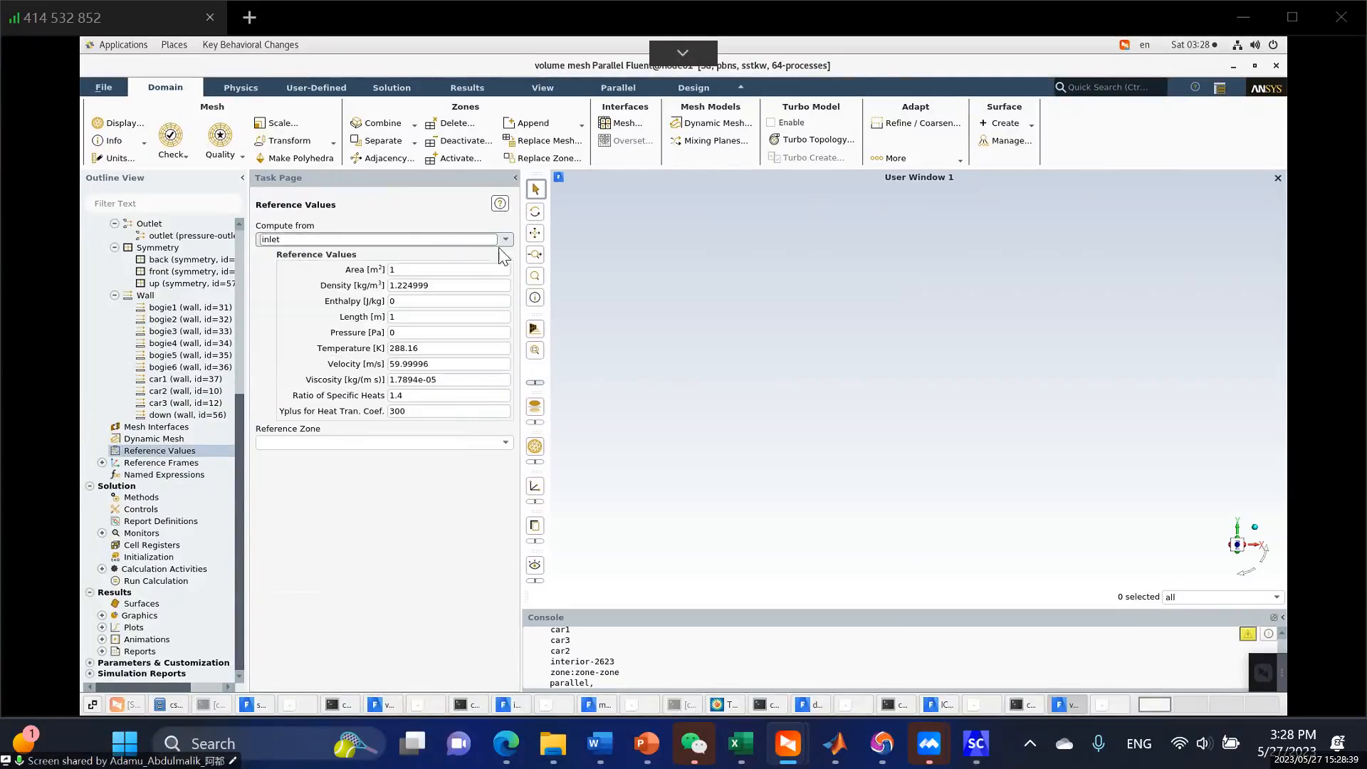
{"action": "left_click", "coordinate": [501, 249]}
{"action": "left_click", "coordinate": [314, 281]}
{"action": "left_click", "coordinate": [507, 239]}
{"action": "left_click", "coordinate": [319, 274]}
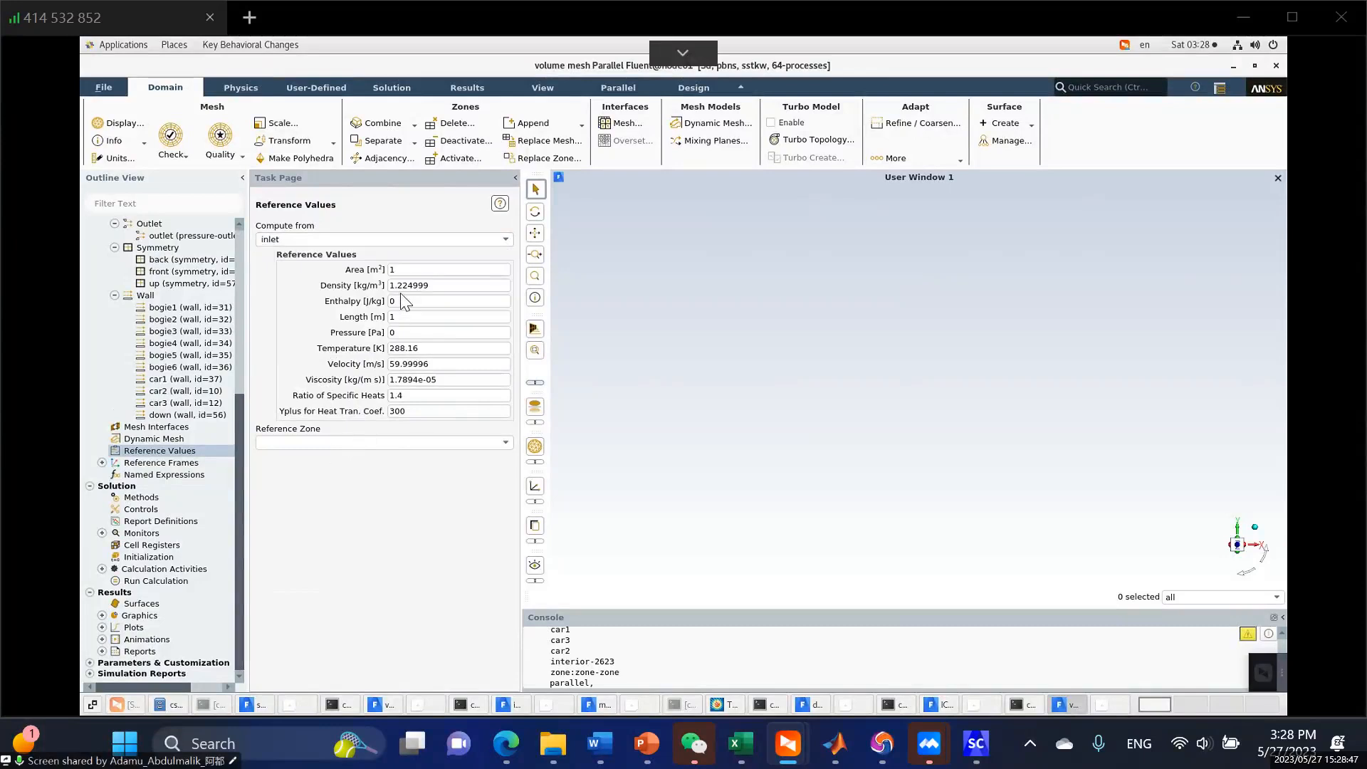
Set the reference area to 0.20 m².
{"action": "double_click", "coordinate": [390, 273]}
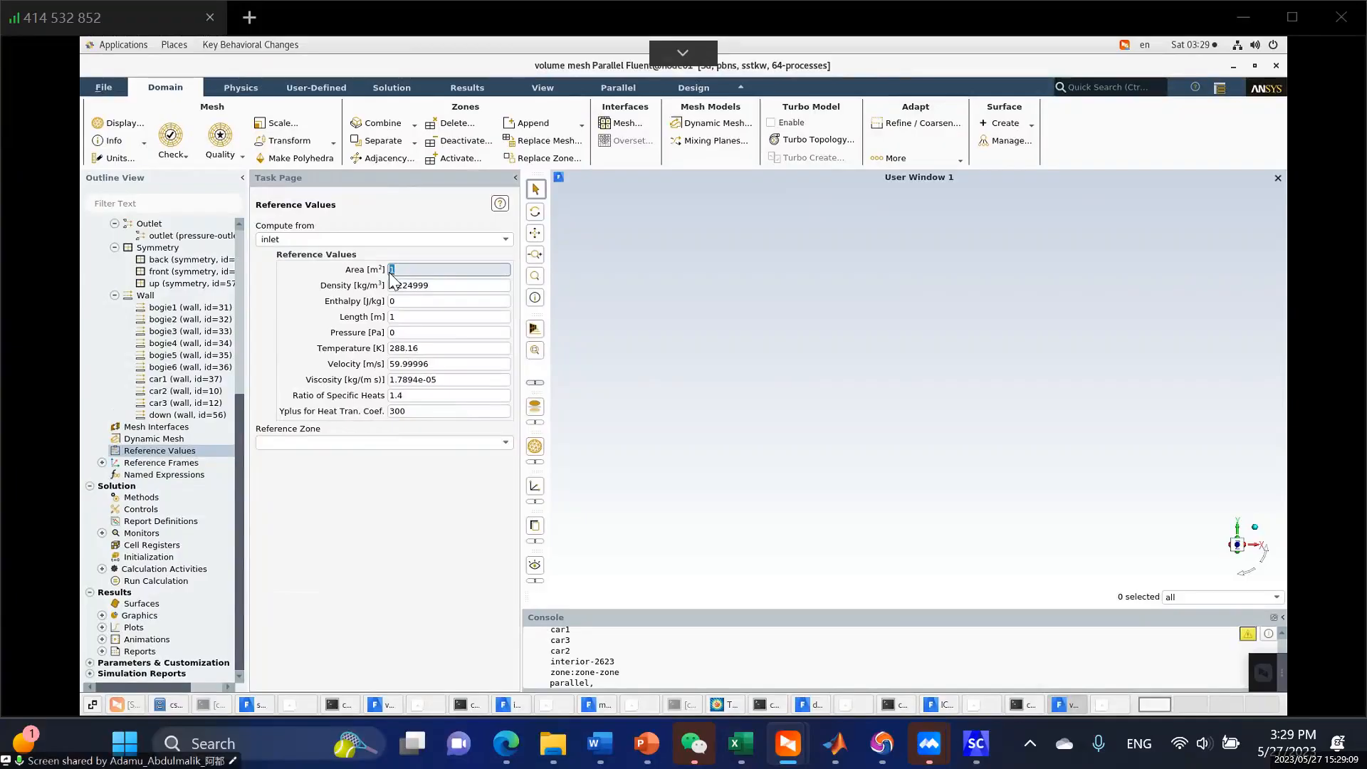
{"action": "type", "text": "0.20"}
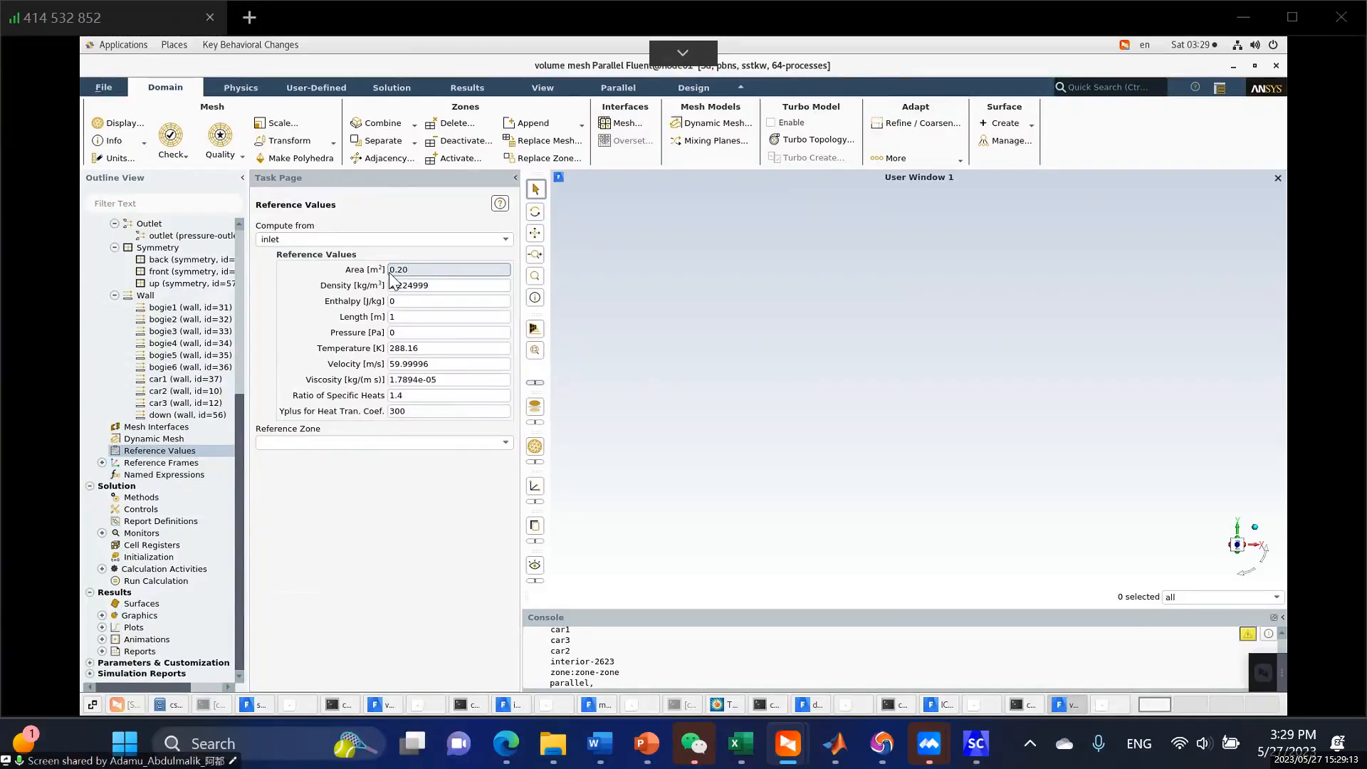